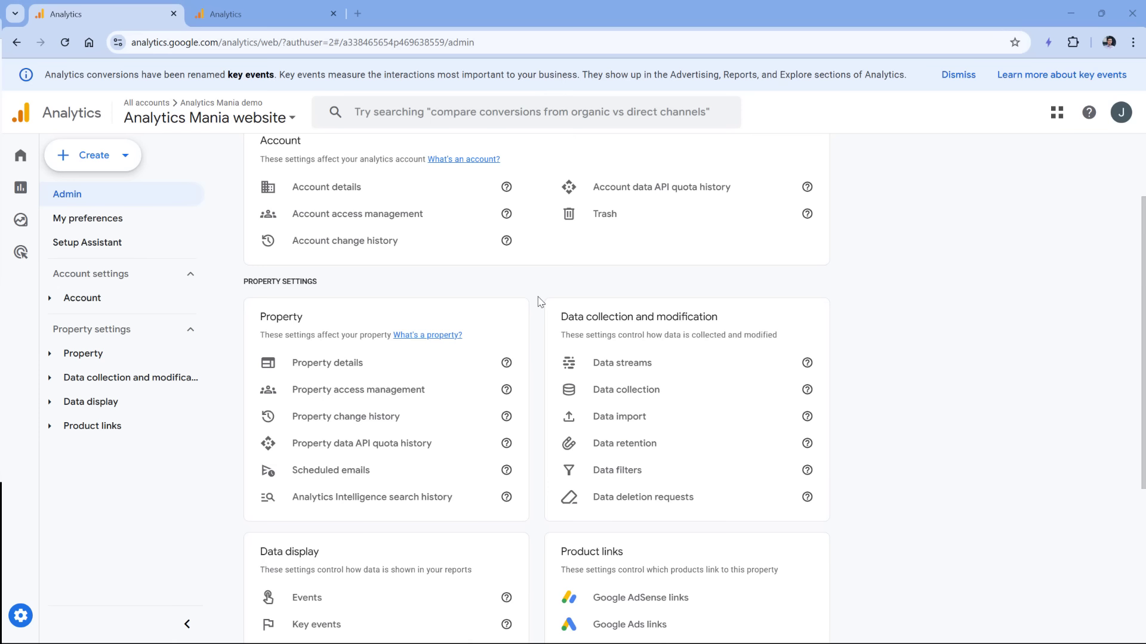
Review the account details, including the account name, country of business and data sharing settings.
scroll(541, 301, "up", 2)
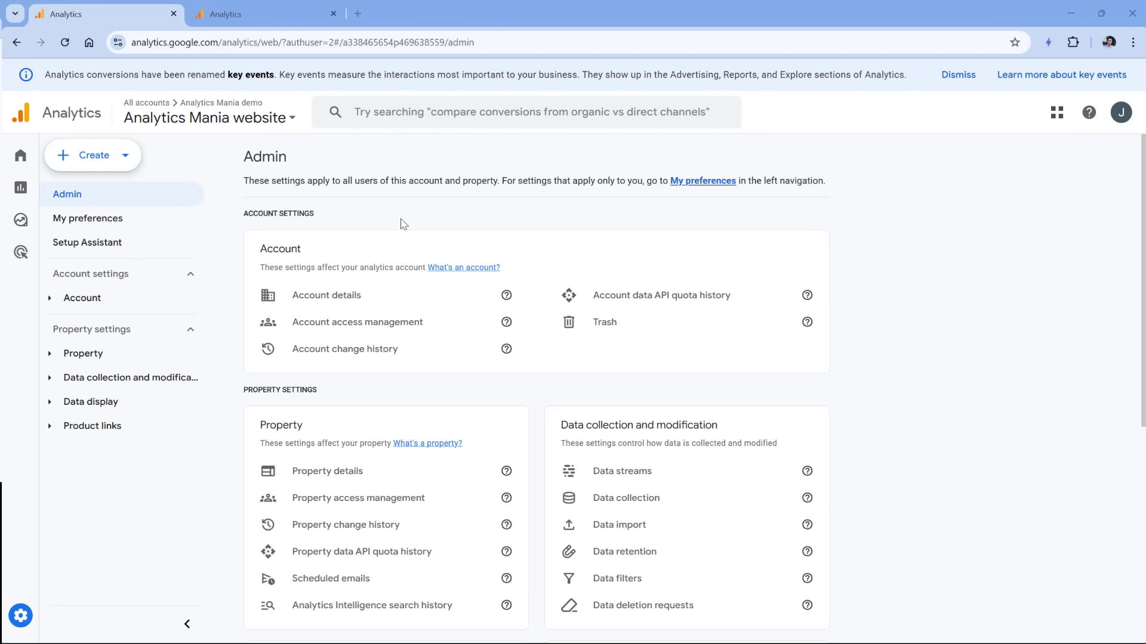
left_click(355, 301)
scroll(419, 317, "down", 3)
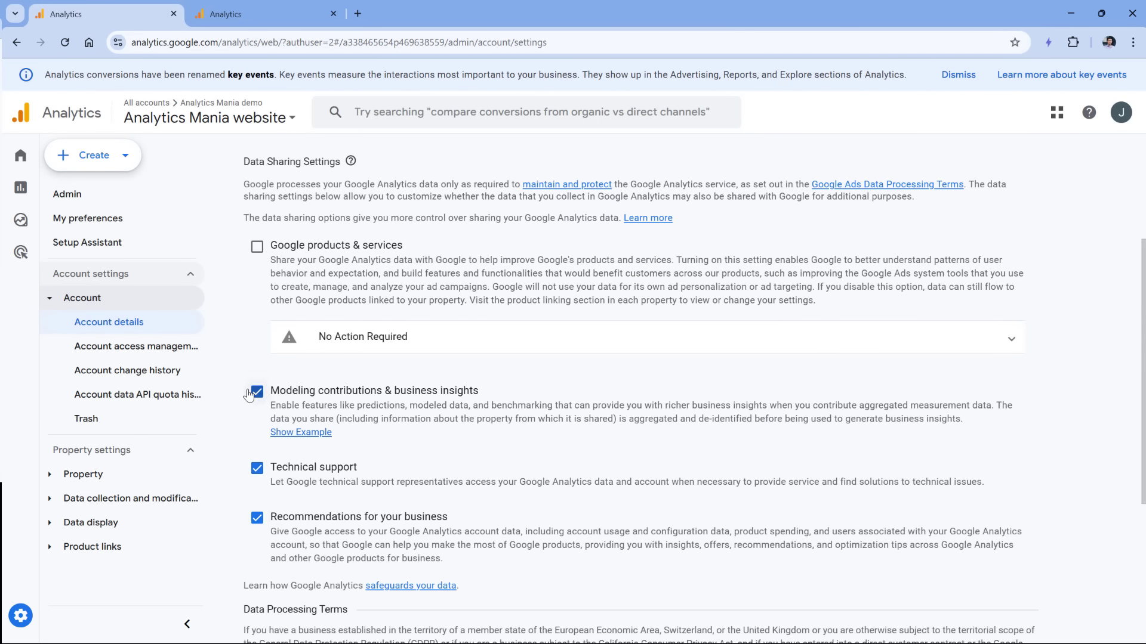
scroll(250, 388, "up", 3)
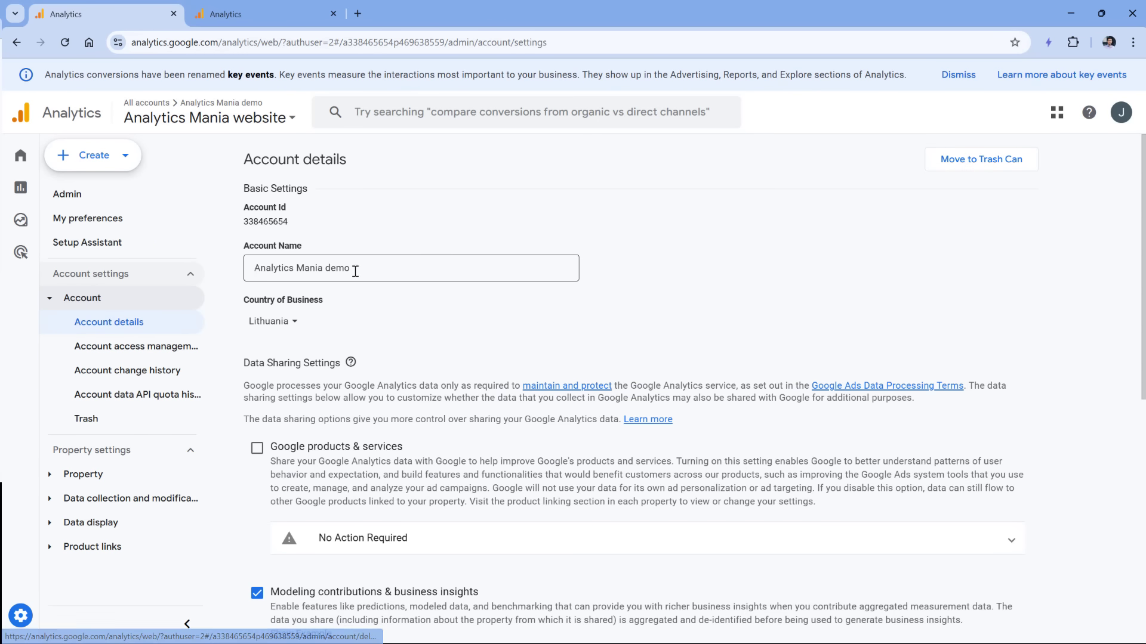
scroll(282, 265, "down", 2)
scroll(282, 265, "up", 2)
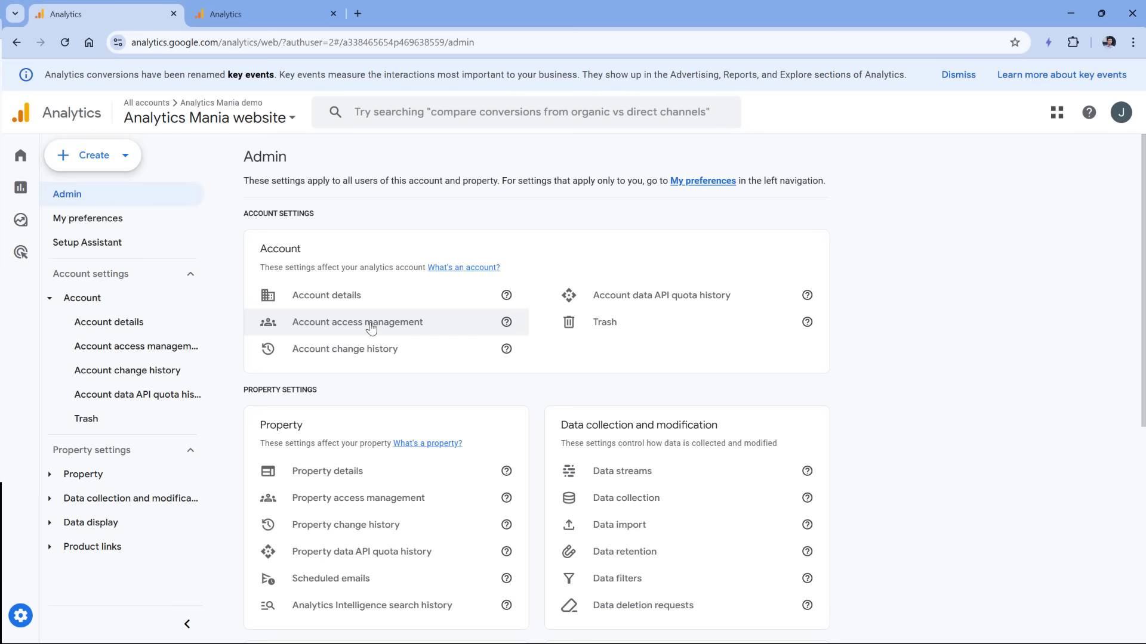
Examine the listed user's standard roles, data restrictions and property permissions in account access management.
left_click(371, 325)
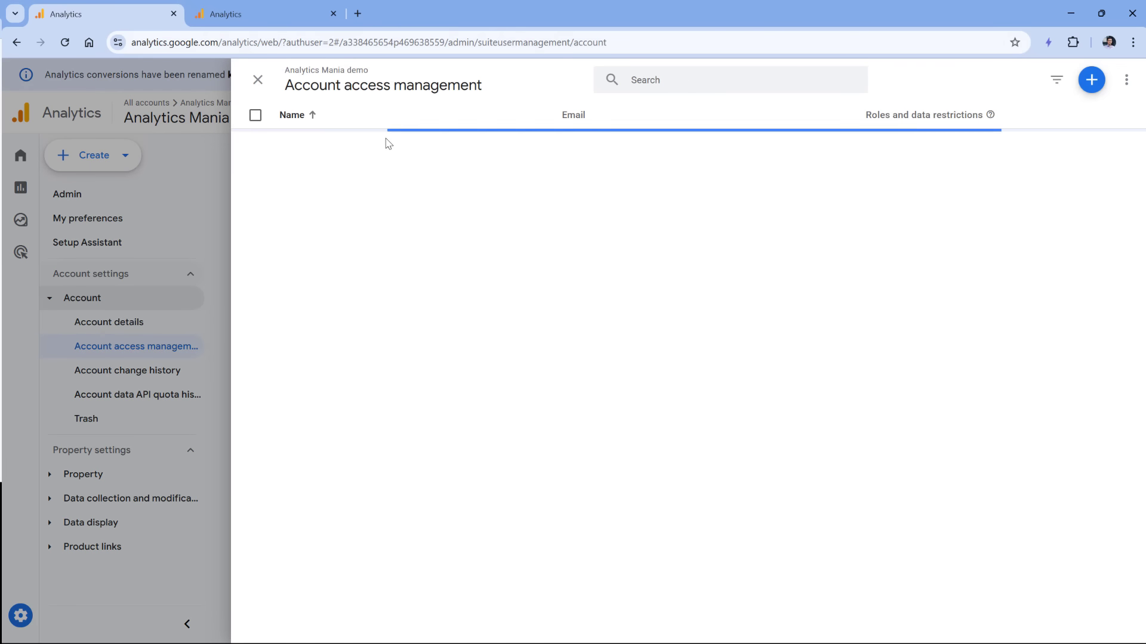
left_click(354, 149)
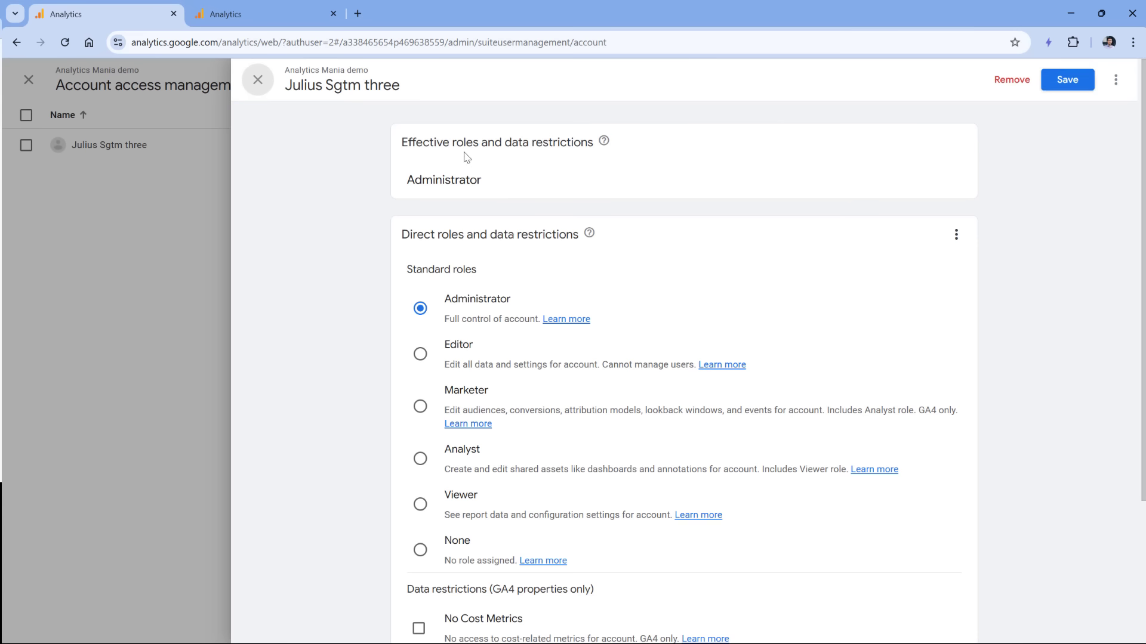
scroll(453, 137, "down", 3)
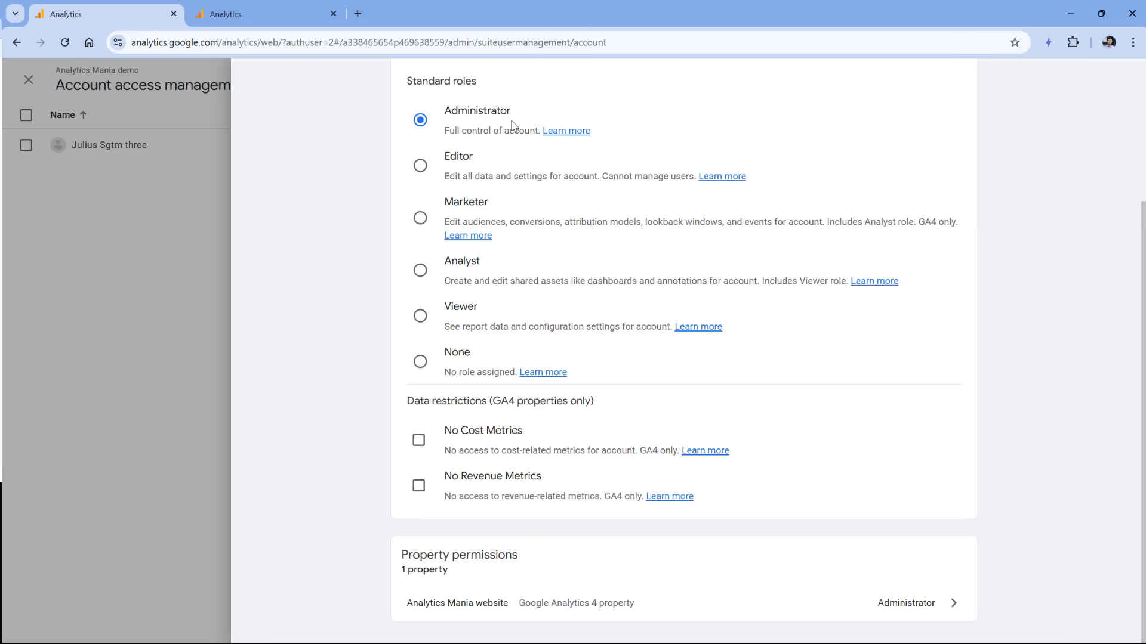
scroll(499, 305, "up", 2)
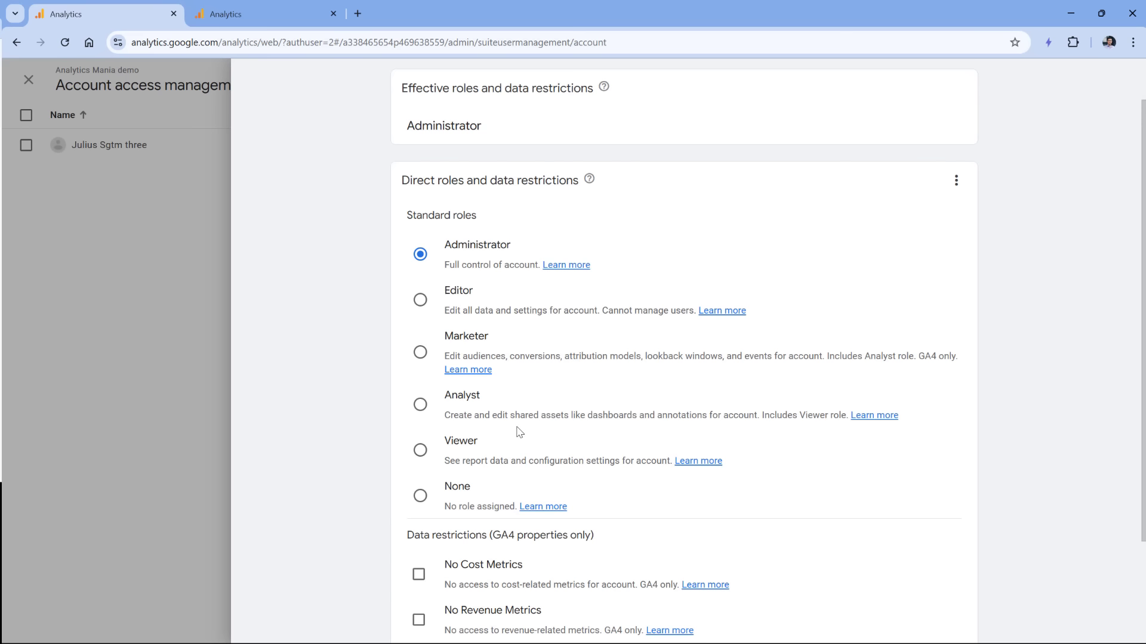
scroll(578, 311, "down", 2)
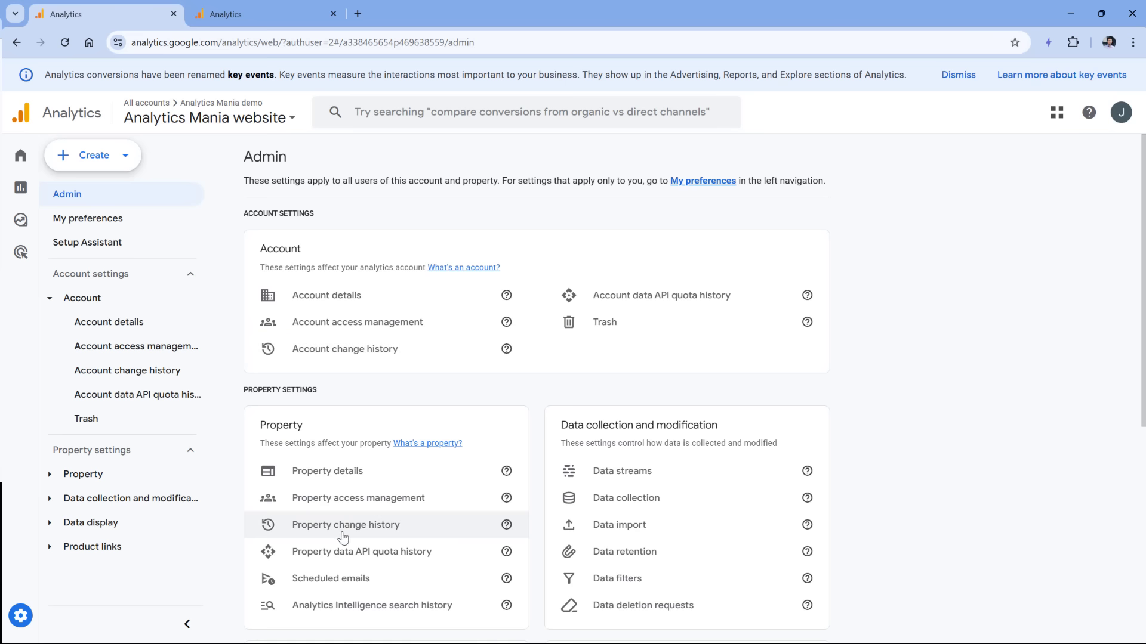
Review the account change history and the account's trash.
left_click(354, 358)
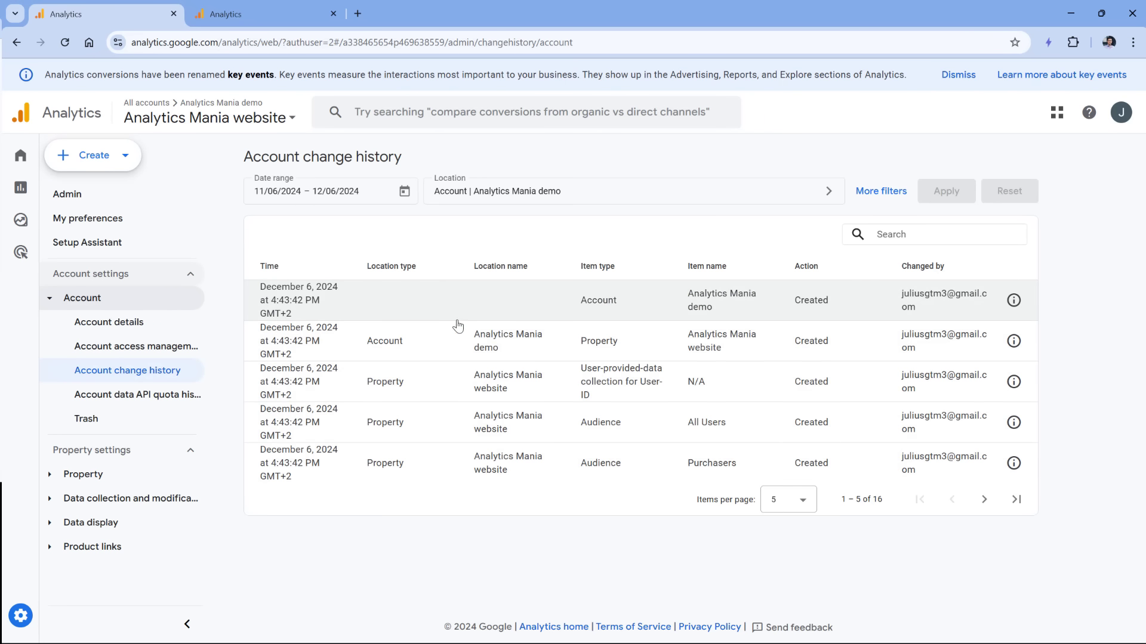
left_click(86, 425)
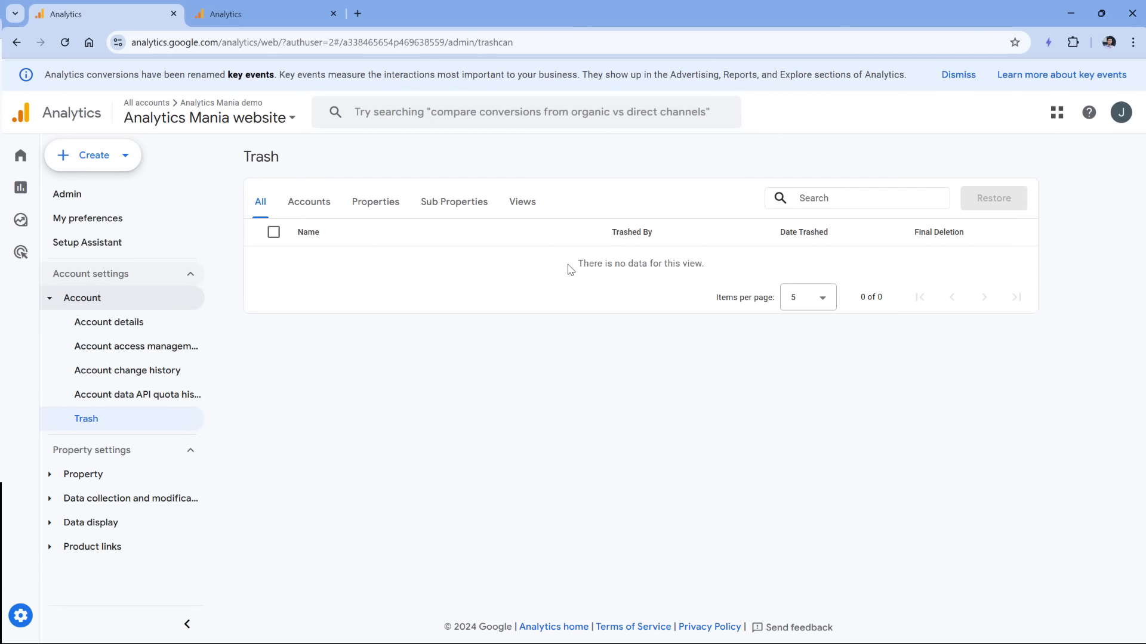
Review the property details, including industry category, reporting time zone and currency, and view the property's scheduled emails.
left_click(68, 194)
scroll(537, 229, "down", 2)
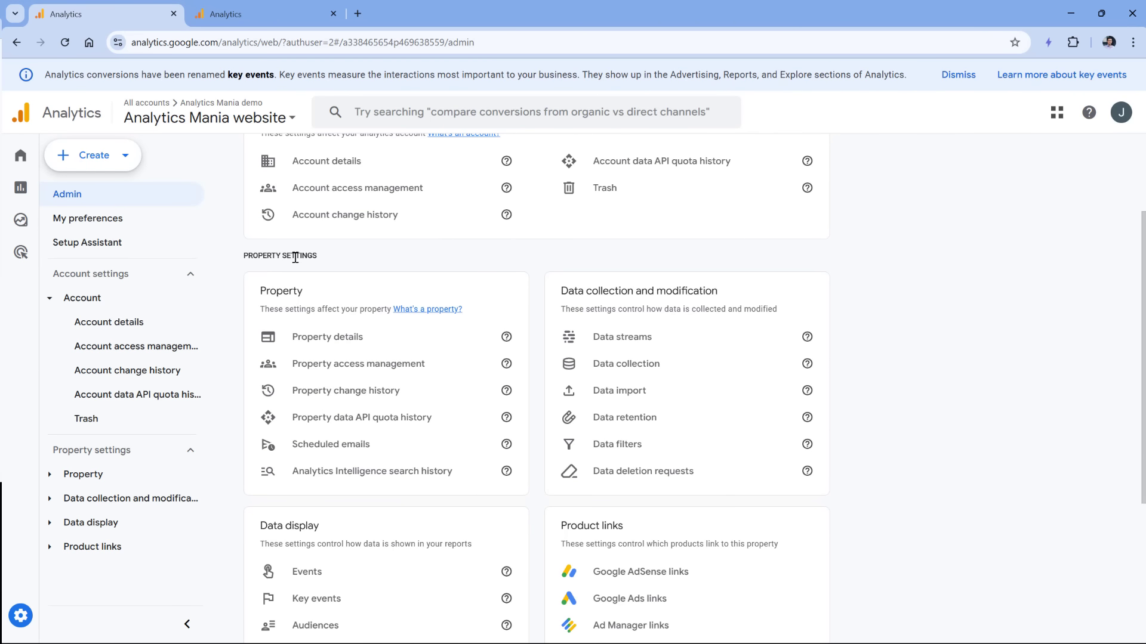
left_click(342, 338)
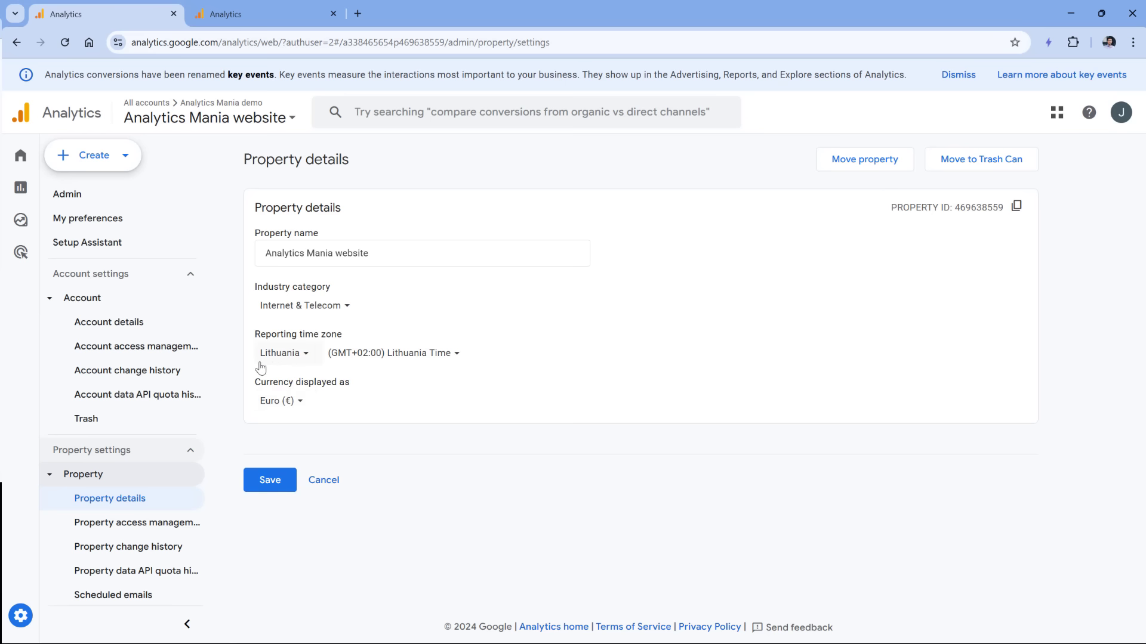
scroll(116, 465, "down", 2)
scroll(116, 457, "down", 1)
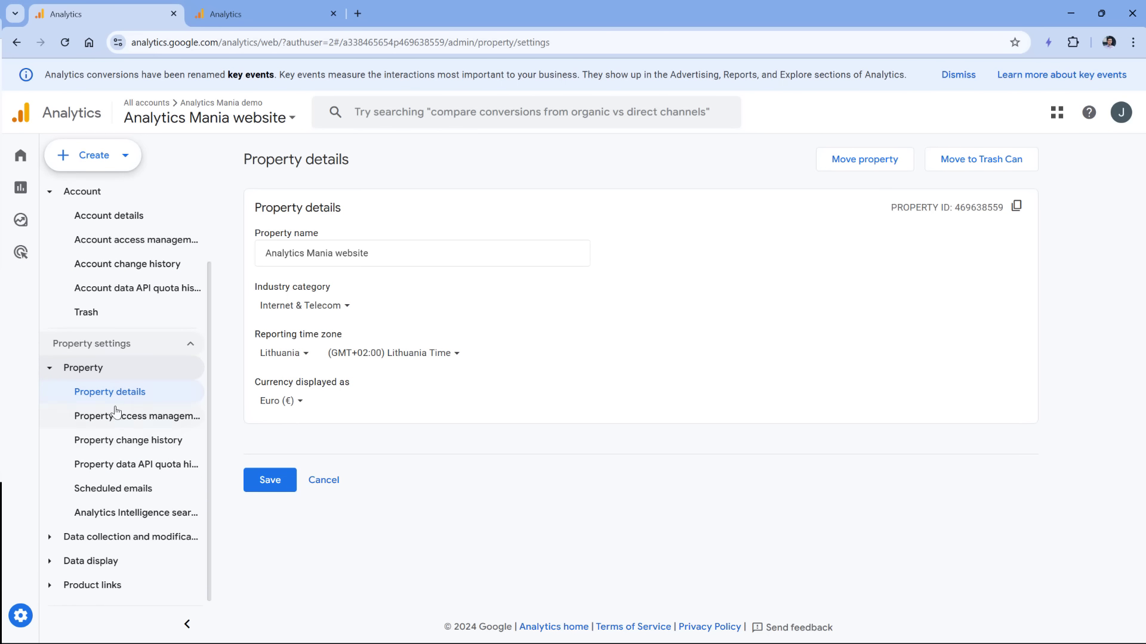
mouse_move(27, 194)
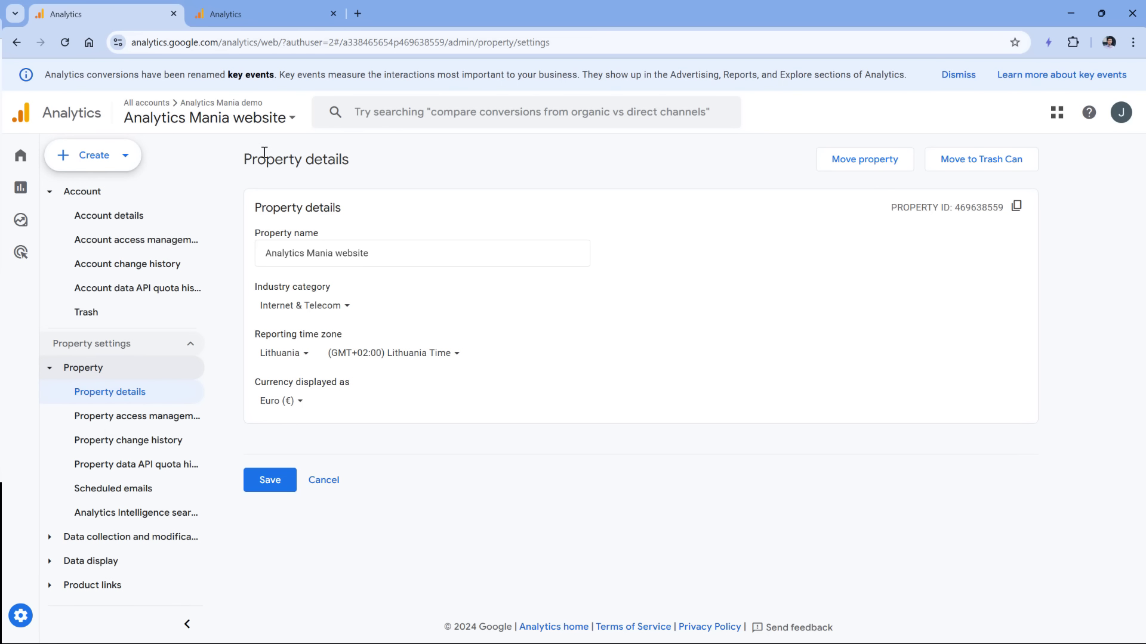
left_click(120, 495)
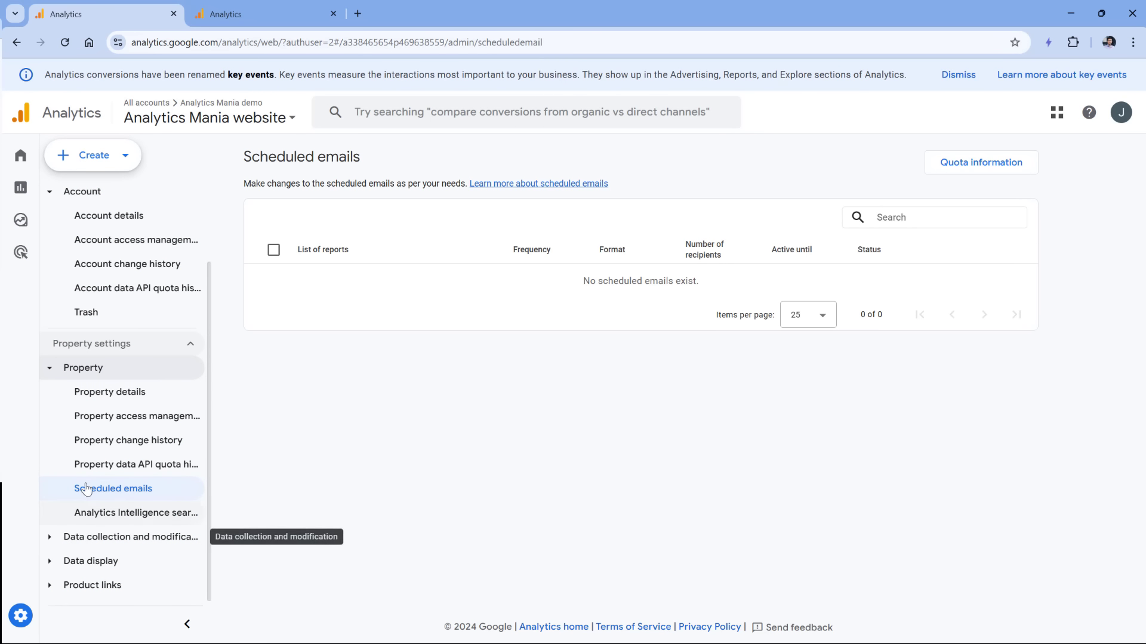
Examine the property's data collection settings, including Google signals, User-ID and user-provided data collection.
left_click(59, 540)
scroll(131, 412, "down", 3)
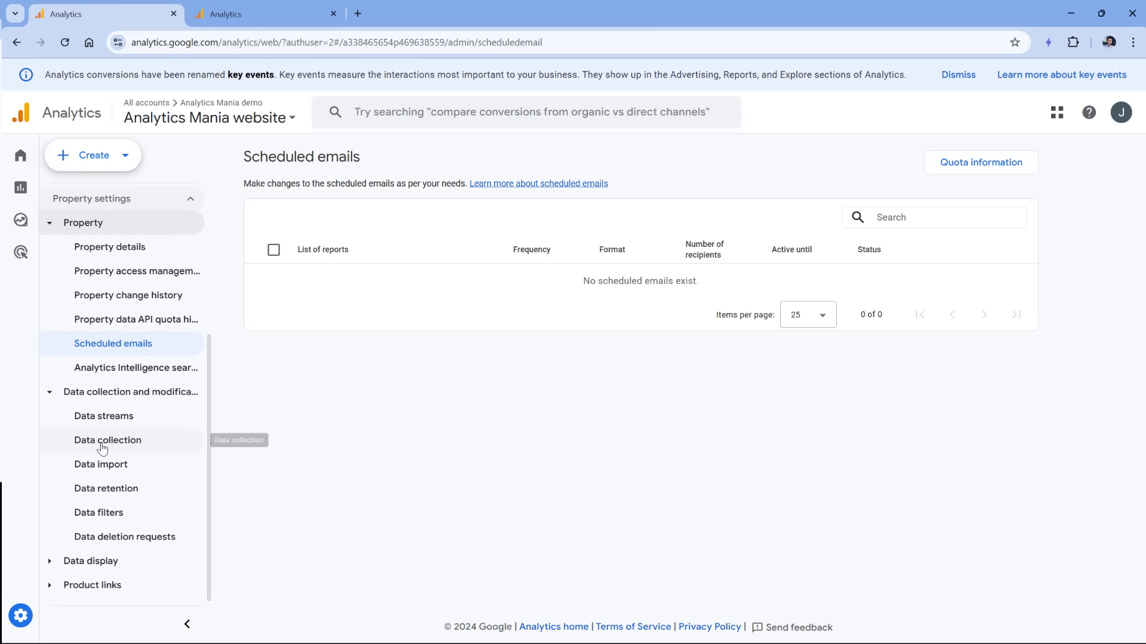
left_click(113, 444)
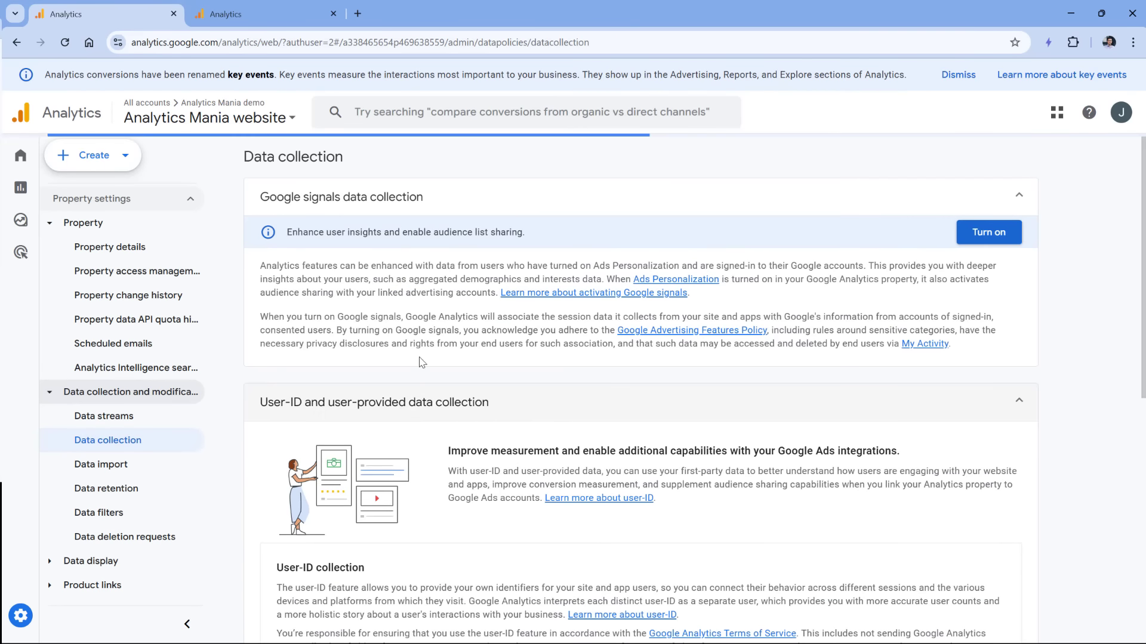
scroll(391, 308, "down", 7)
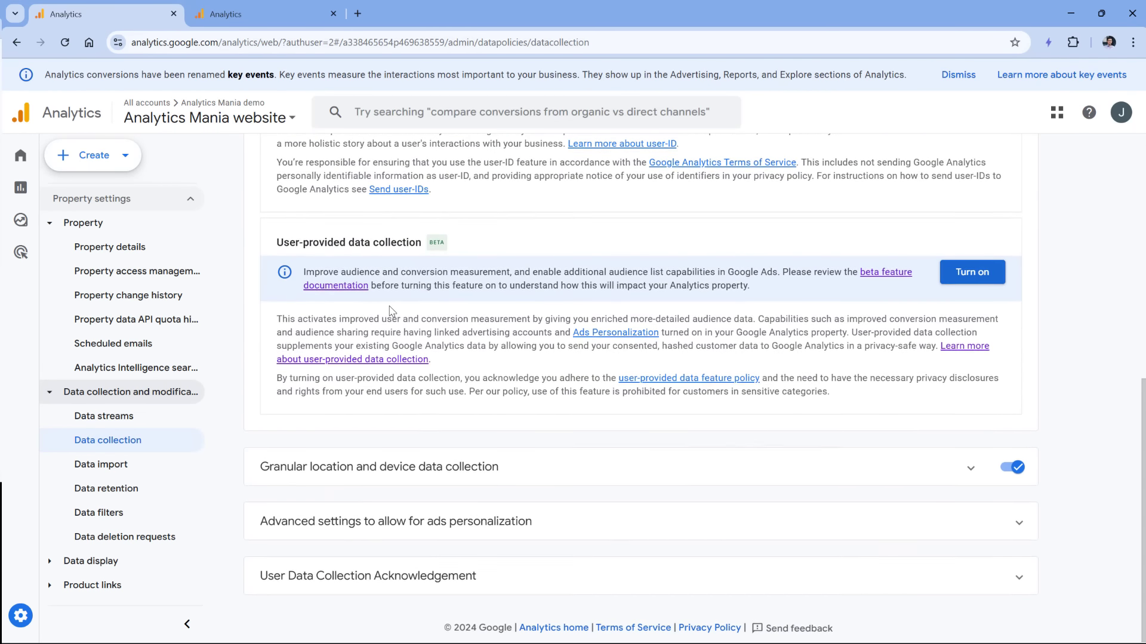
scroll(391, 311, "up", 7)
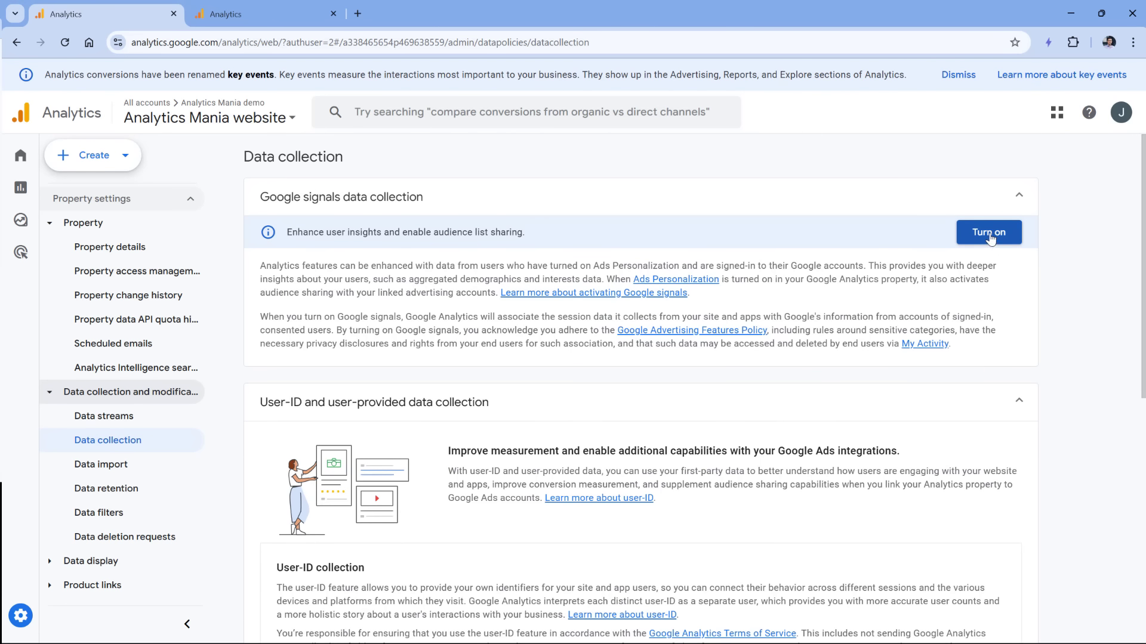
scroll(854, 258, "down", 8)
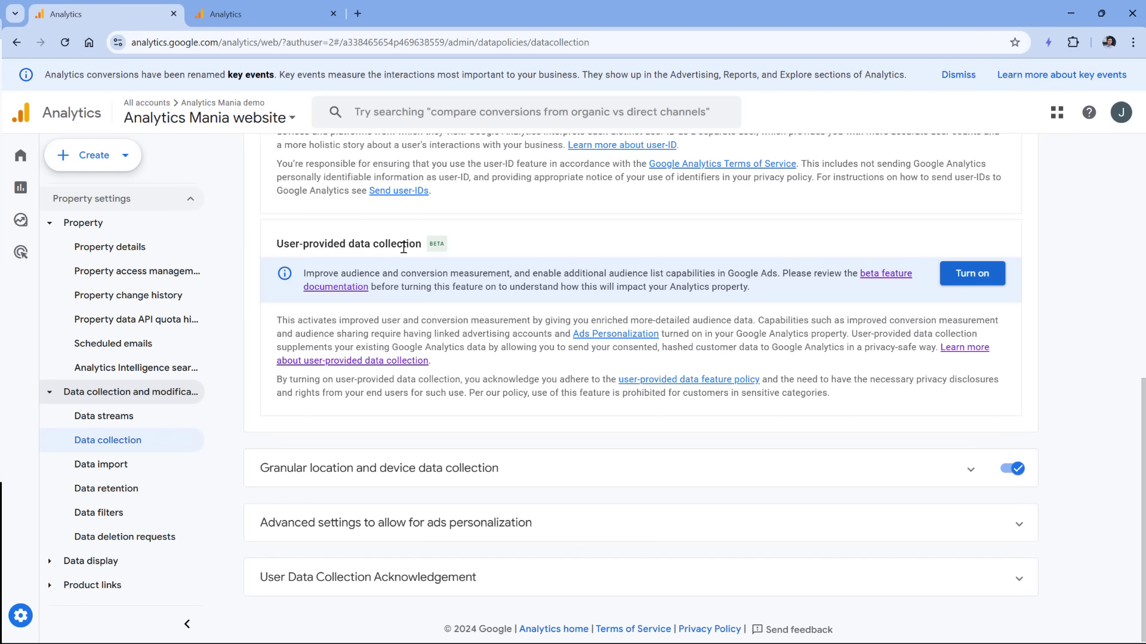
View the property's data import sources and inspect the available retention periods for event data.
left_click(104, 465)
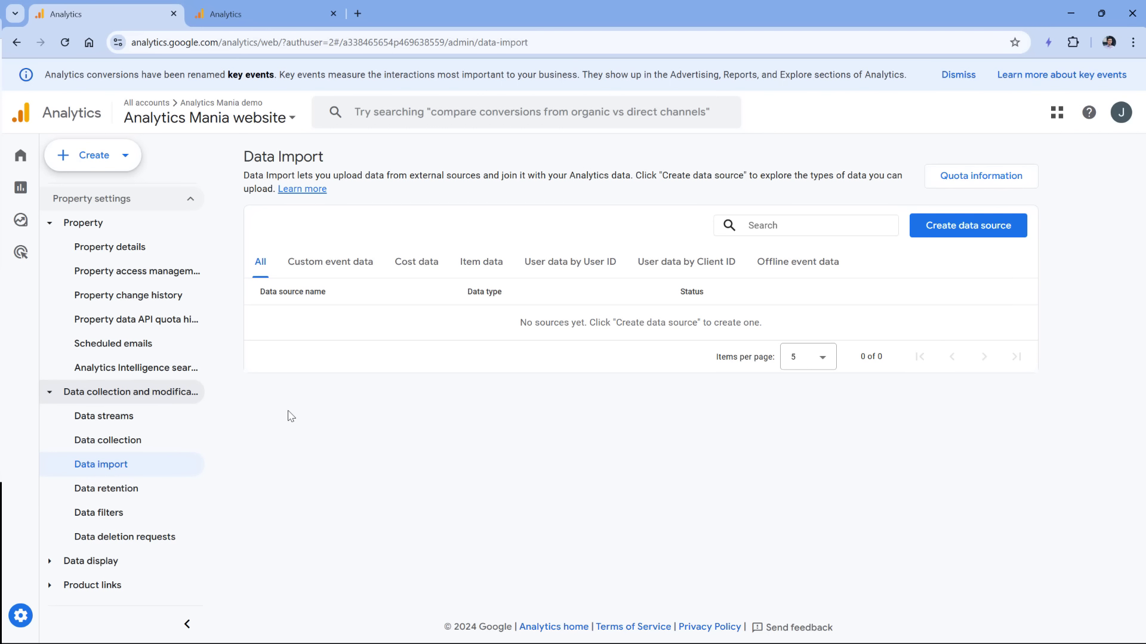
left_click(106, 495)
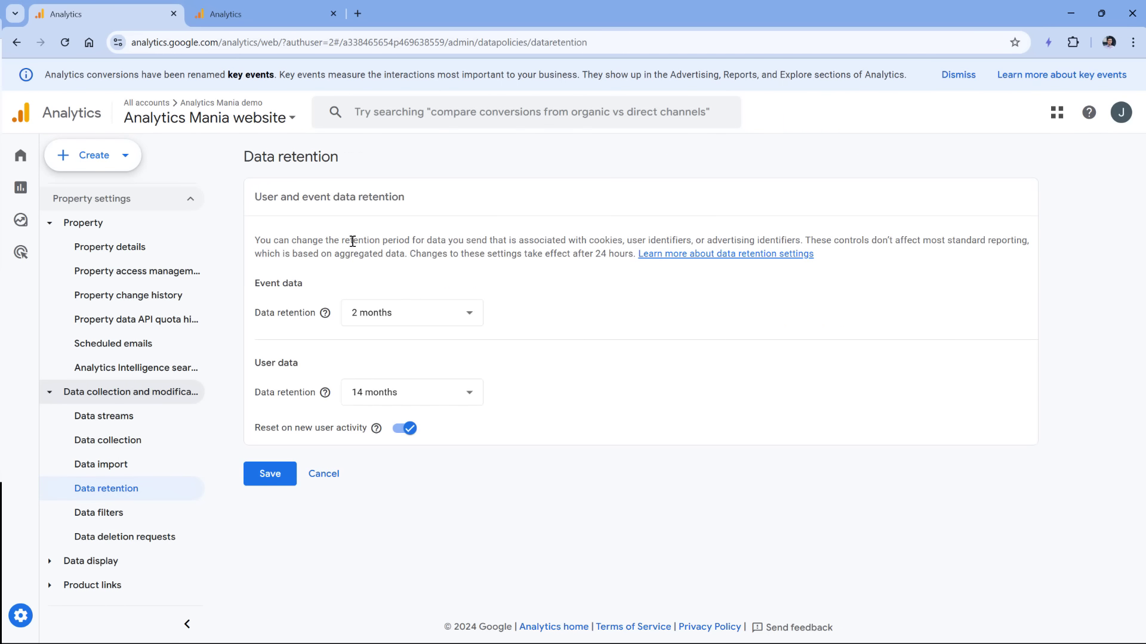
left_click(429, 321)
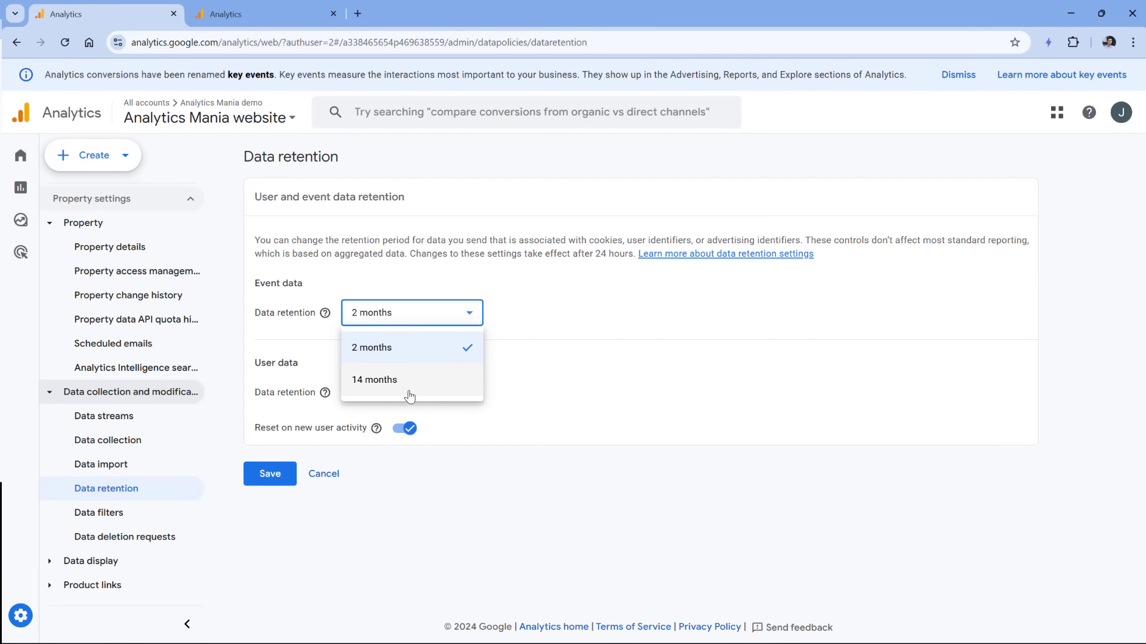
left_click(503, 329)
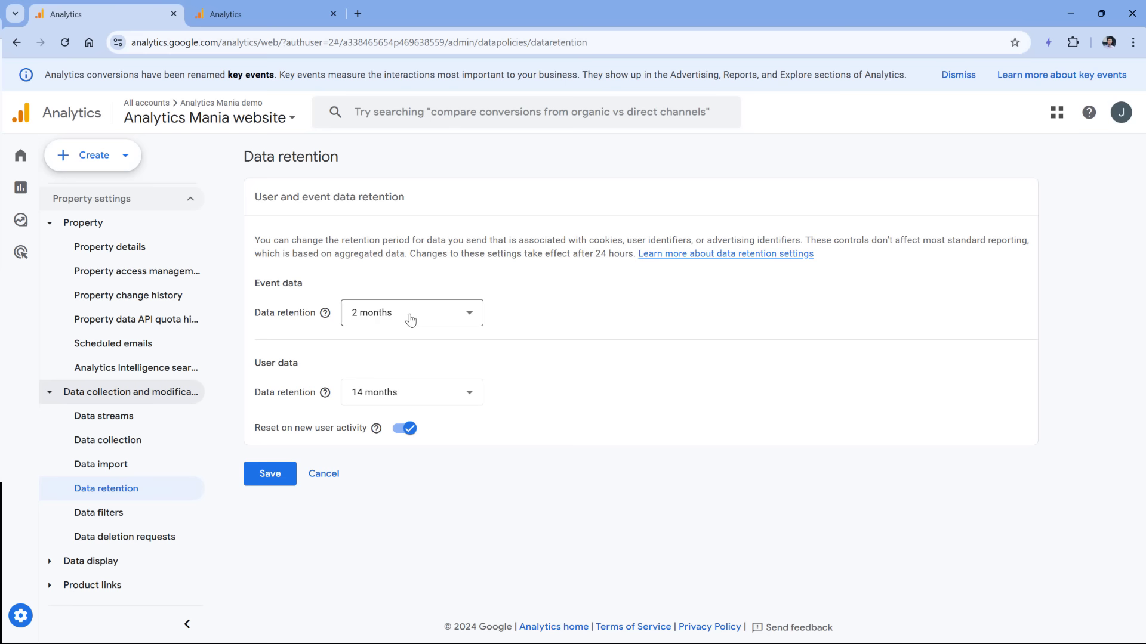
mouse_move(52, 222)
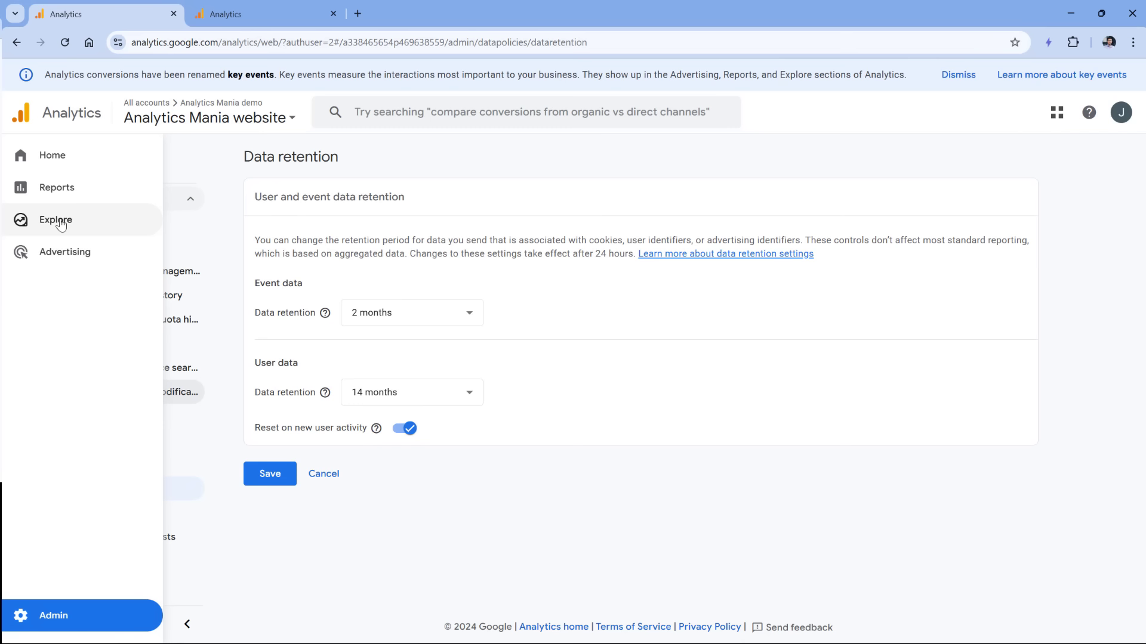
left_click(398, 315)
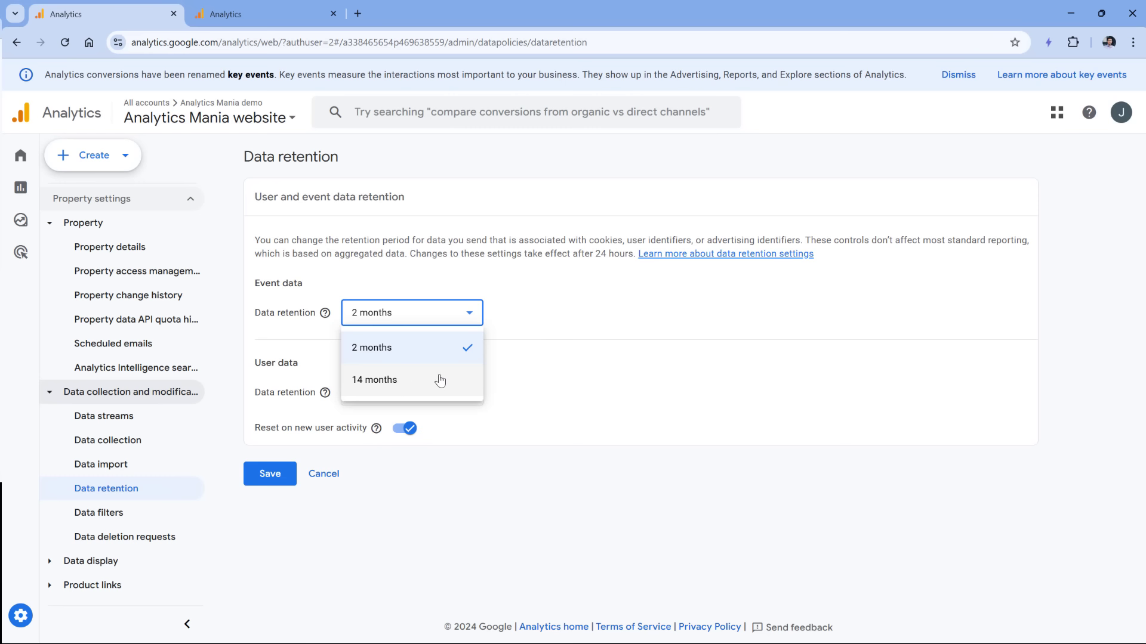
left_click(118, 486)
Review the data filters and data deletion requests, inspecting the form for scheduling a deletion request without submitting it.
left_click(102, 517)
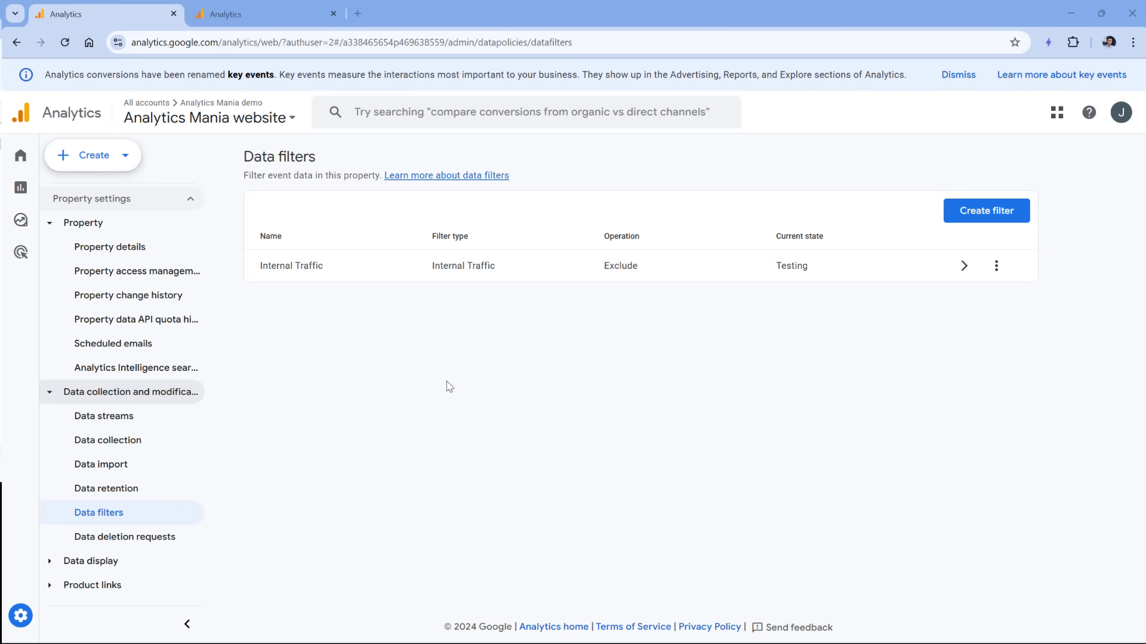
left_click(116, 539)
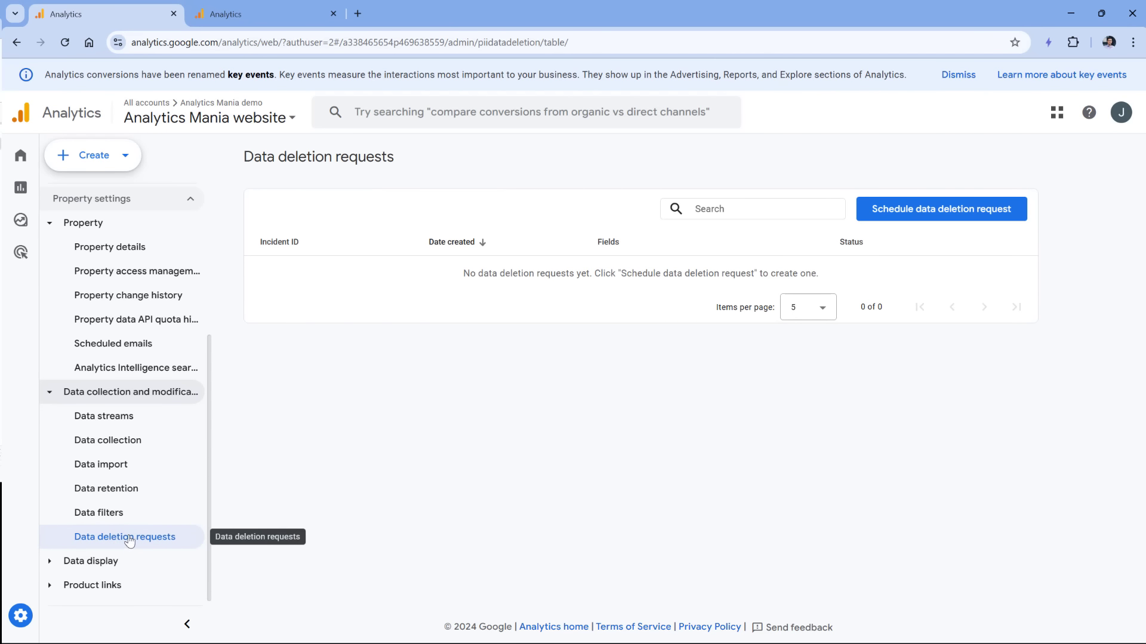
left_click(936, 216)
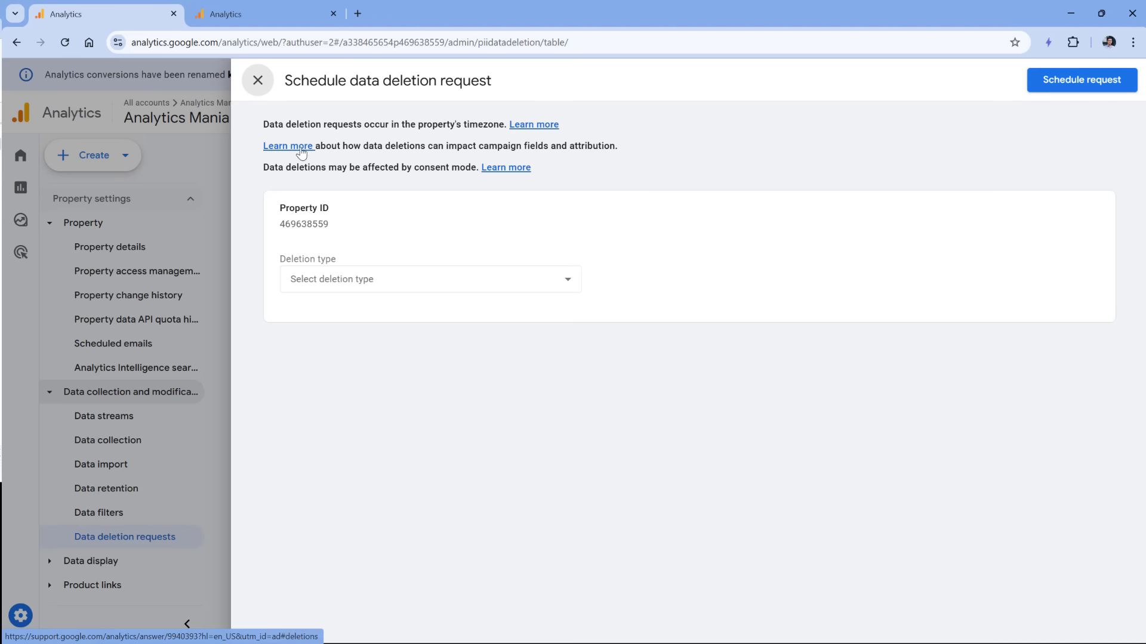
left_click(259, 81)
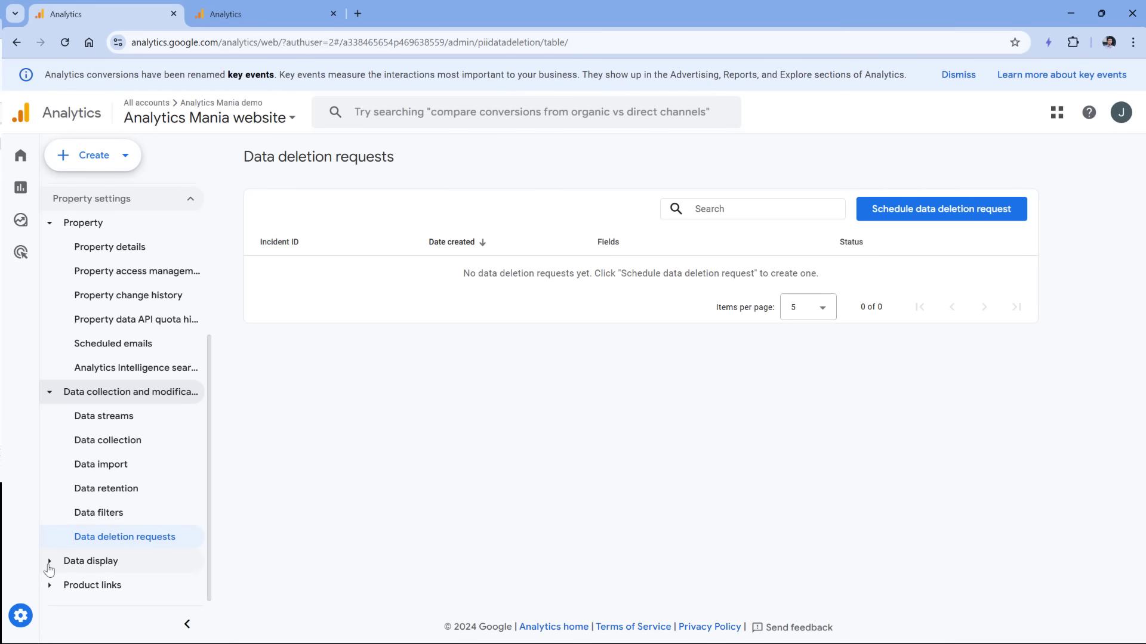
View the property's existing events and its key events in the data display settings.
left_click(50, 567)
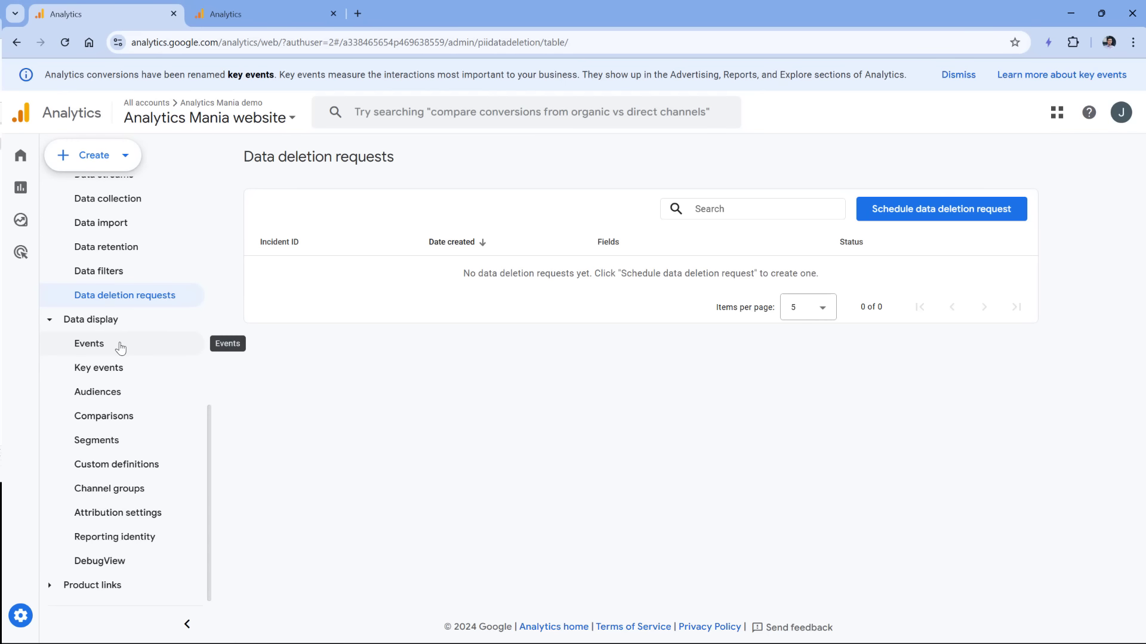
left_click(120, 348)
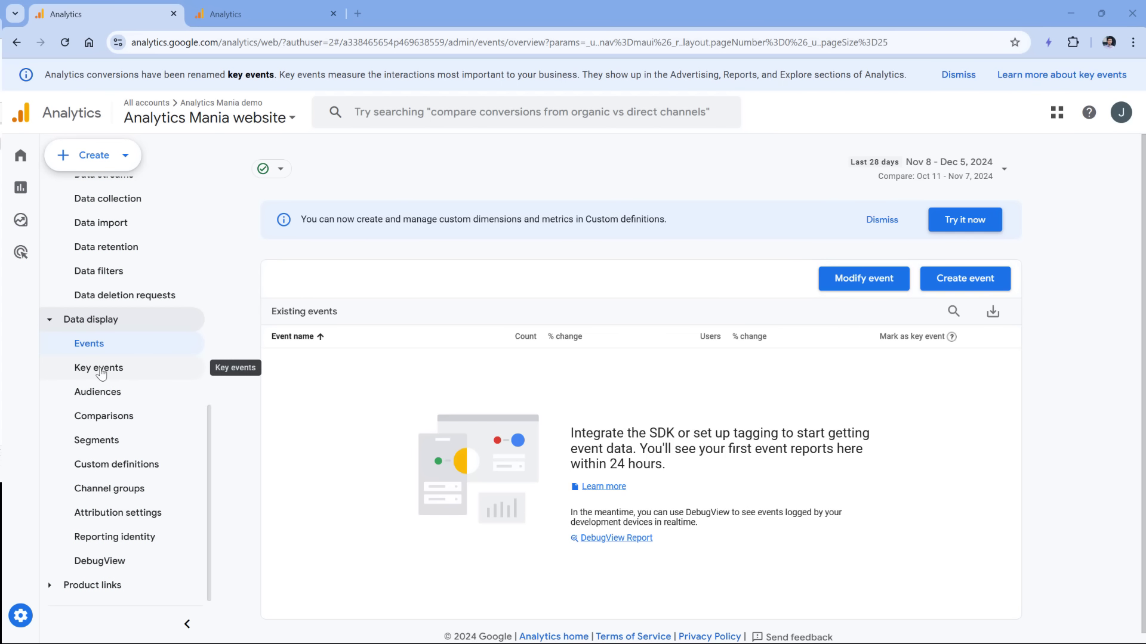
left_click(101, 371)
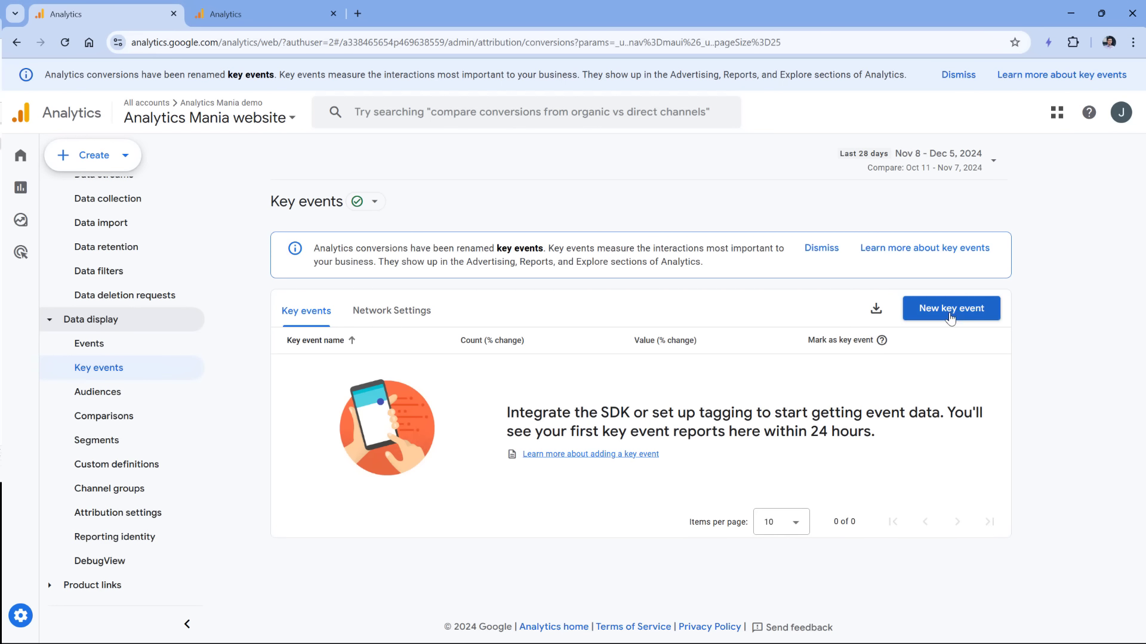
Draft a new key event named form_submission and discard it without saving.
left_click(950, 319)
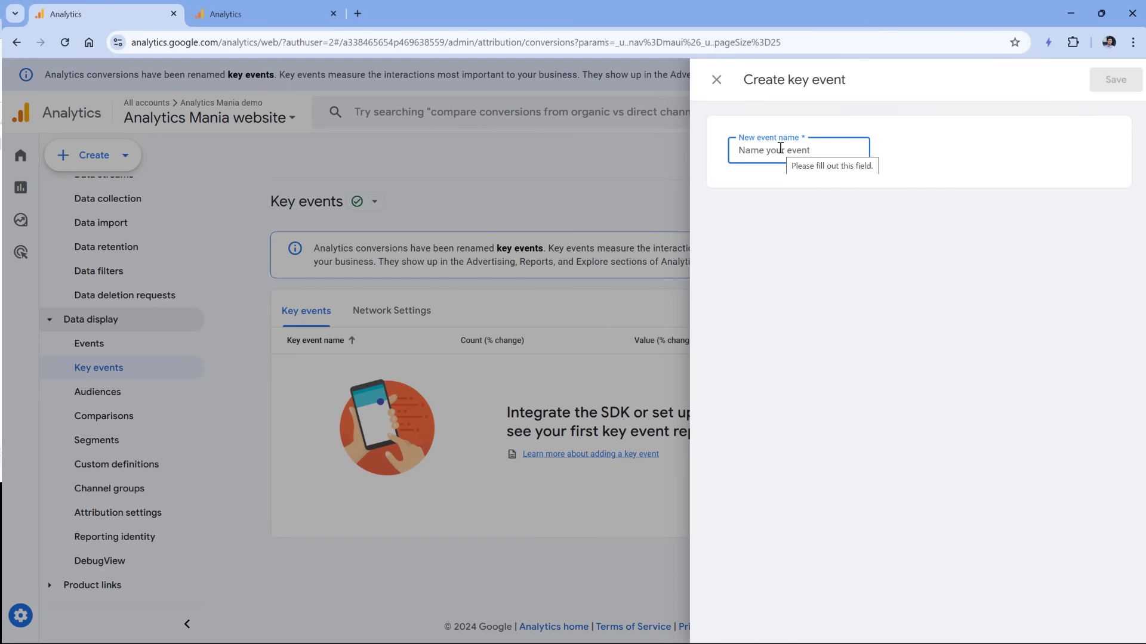
type("form_submission")
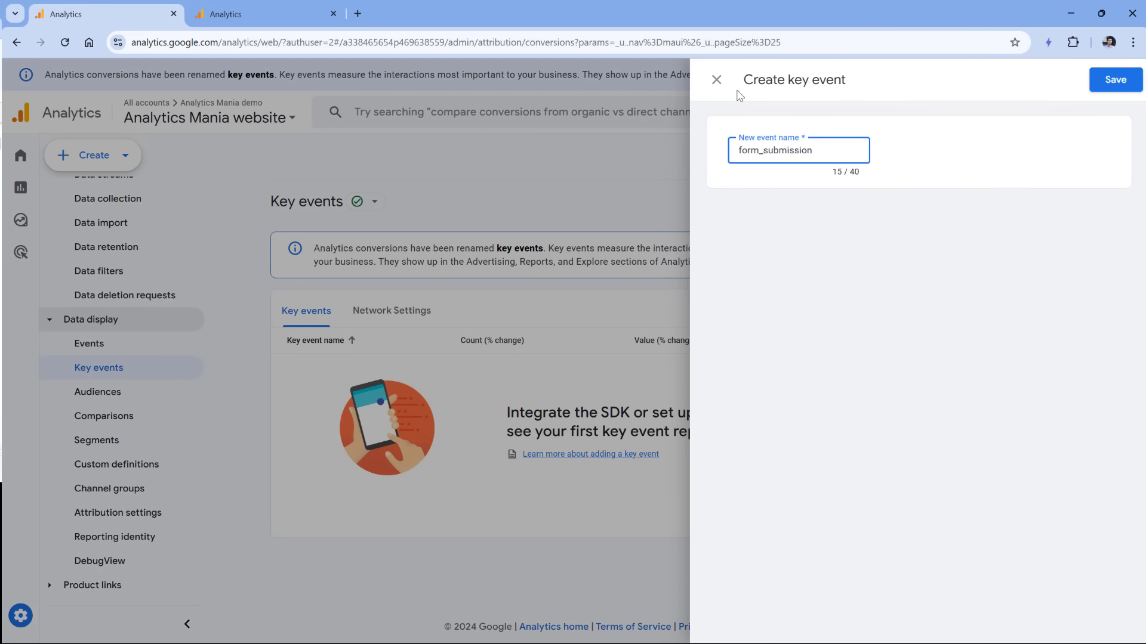
left_click(717, 80)
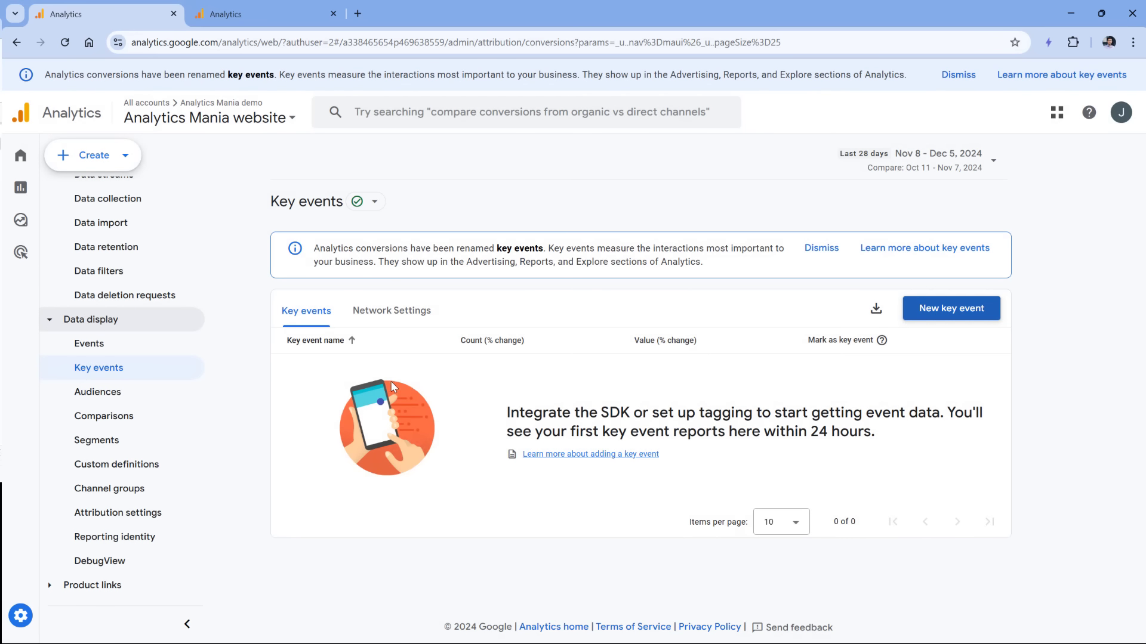
Review the existing events, including those of the Analytics Mania demo (live) property, and view the Analytics Mania website property's audiences.
left_click(101, 346)
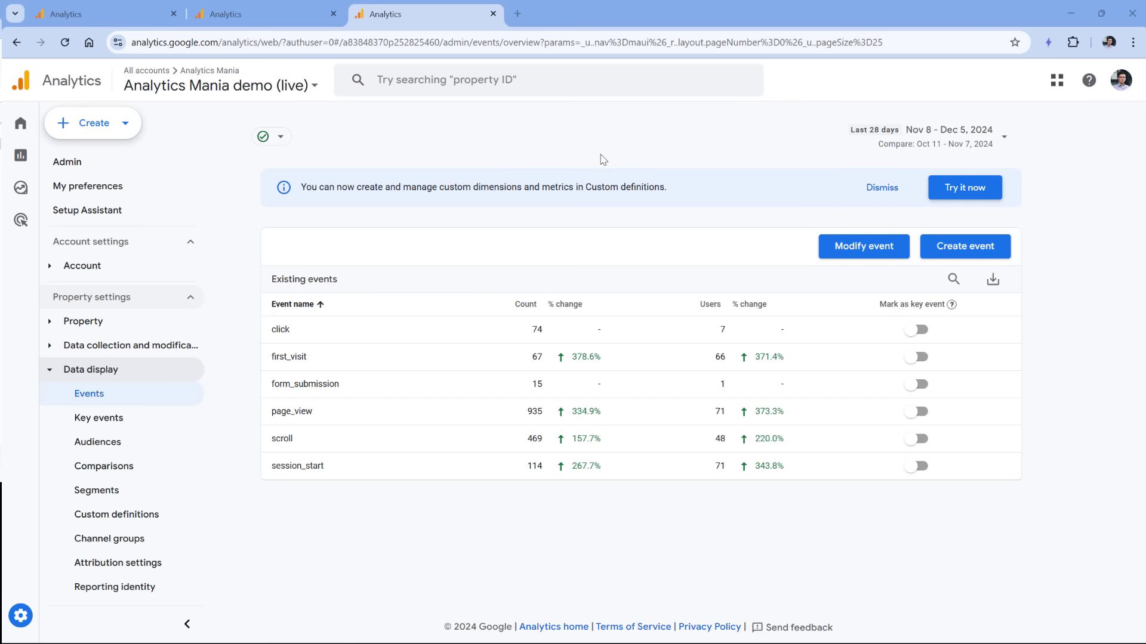
left_click(108, 393)
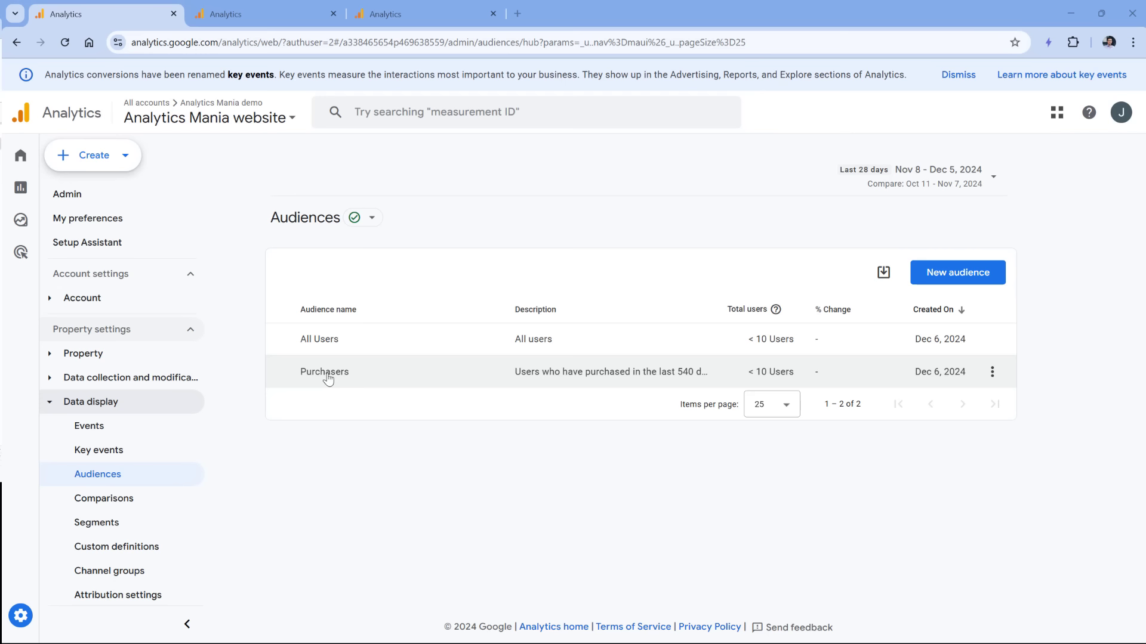
Review the property's saved segments with their descriptions and conditions.
scroll(157, 323, "down", 2)
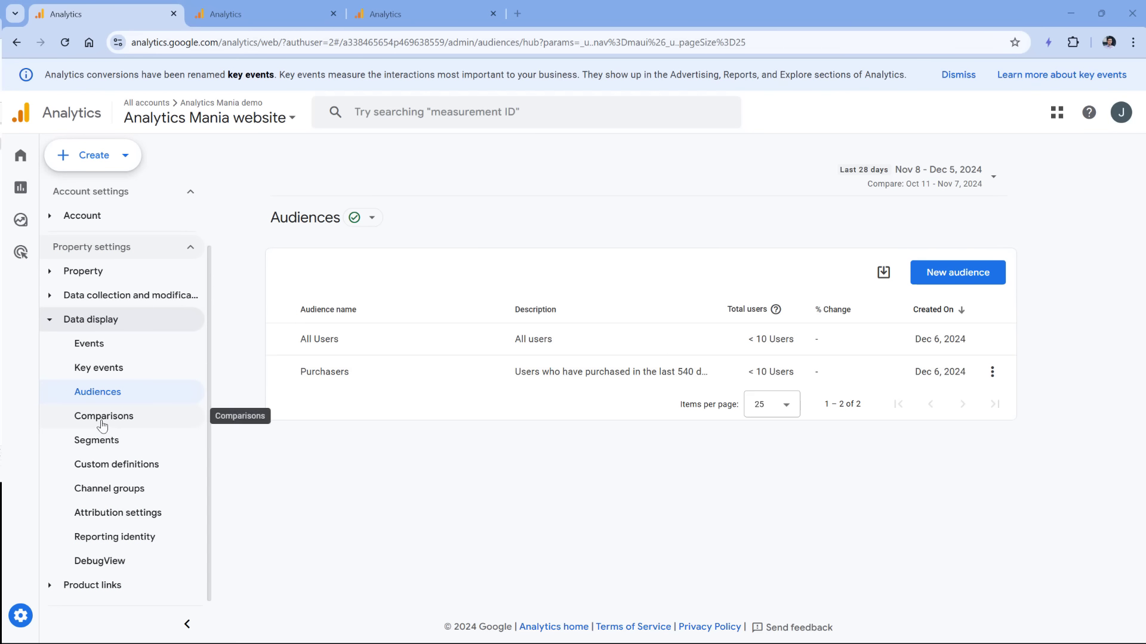
left_click(104, 440)
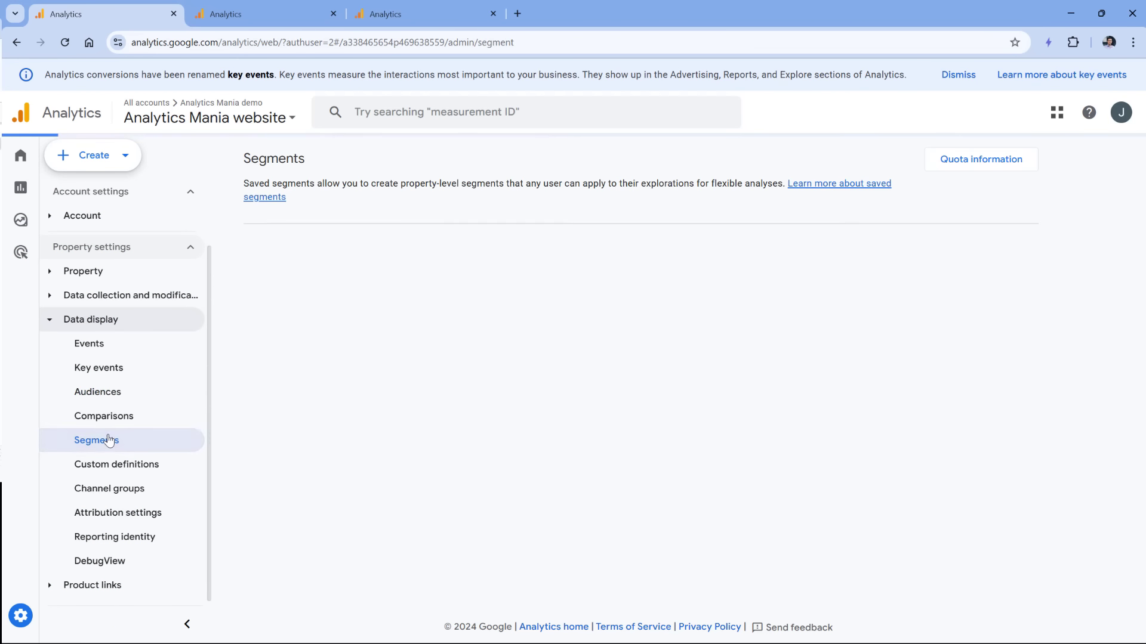
scroll(445, 380, "down", 1)
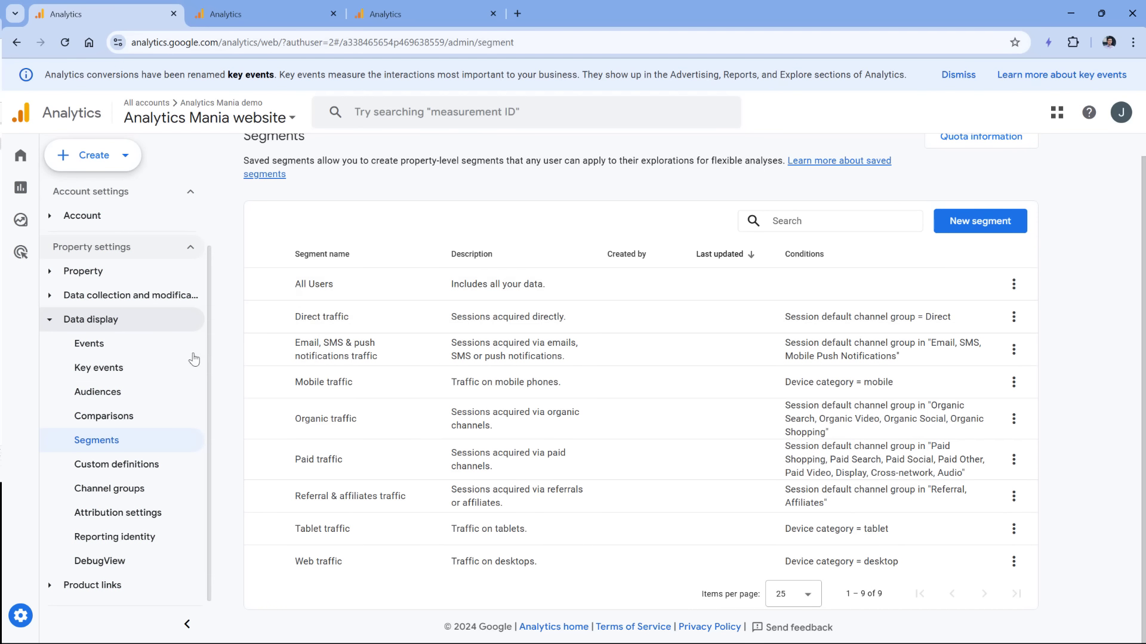
Review the custom definitions, examining the custom dimensions and custom metrics of the Analytics Mania demo (live) property.
left_click(131, 471)
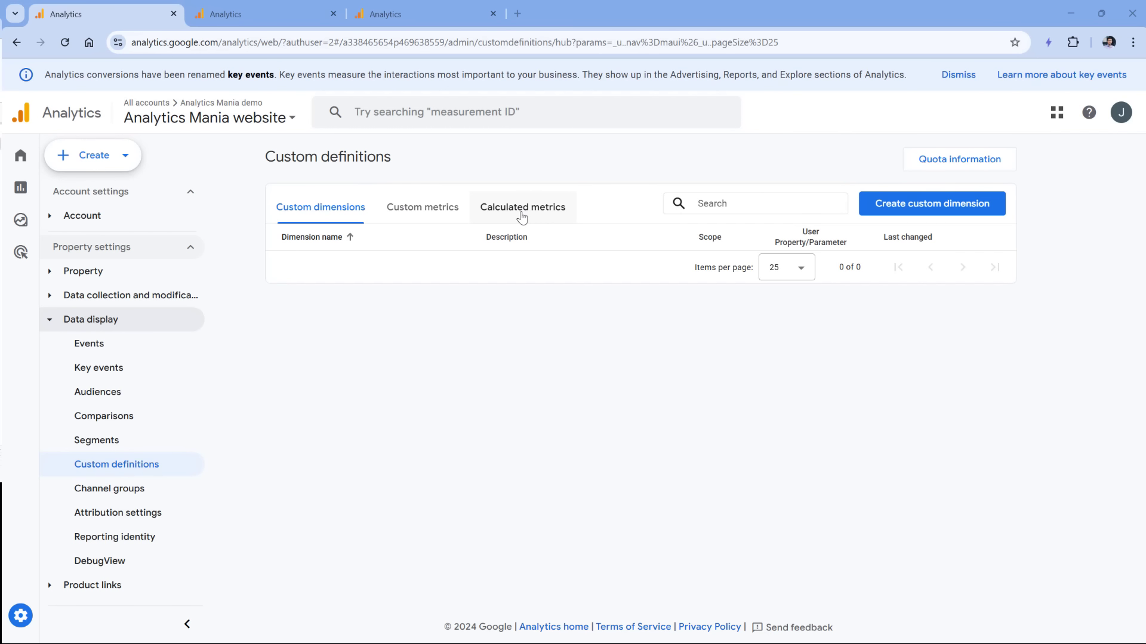
left_click(412, 14)
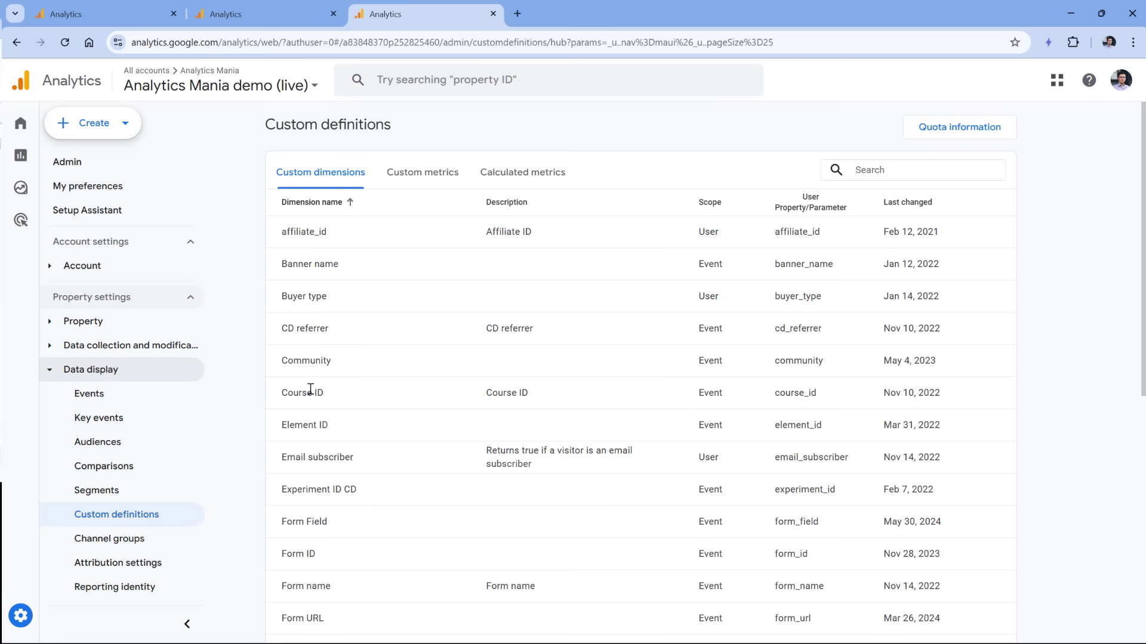
left_click(425, 173)
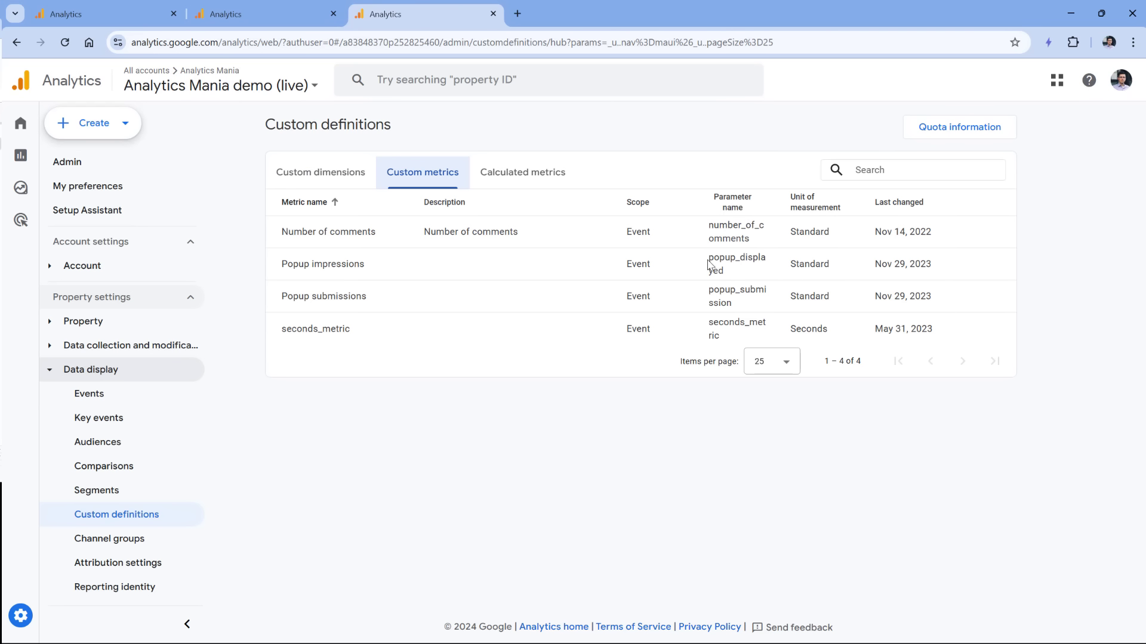
left_click_drag(707, 258, 727, 275)
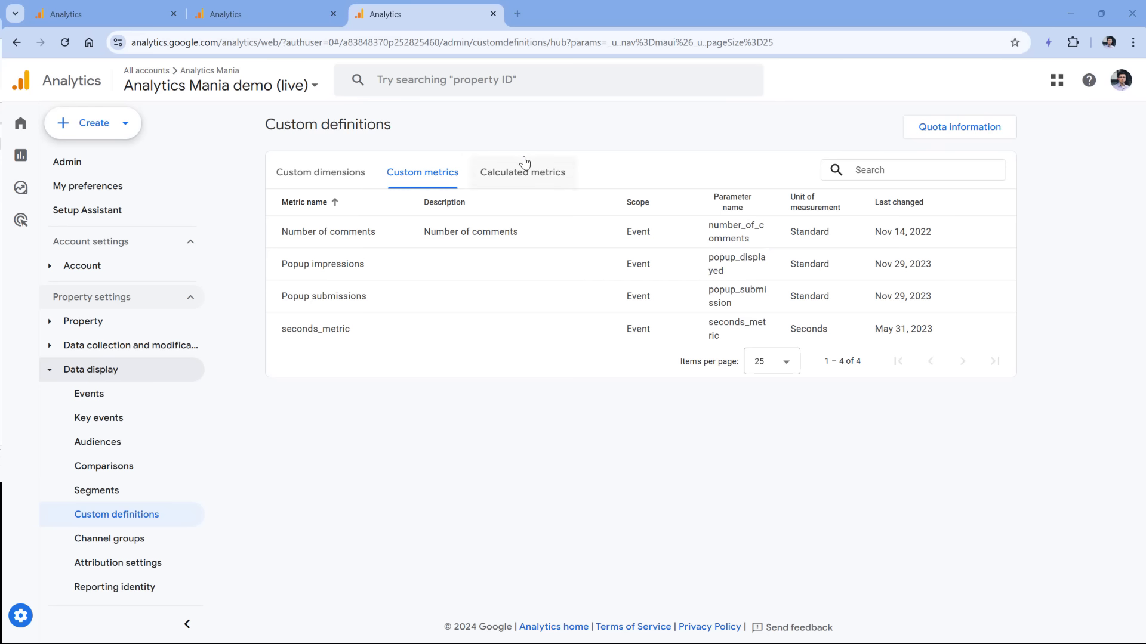
Examine the formula of the Popup submission rate calculated metric.
left_click(523, 170)
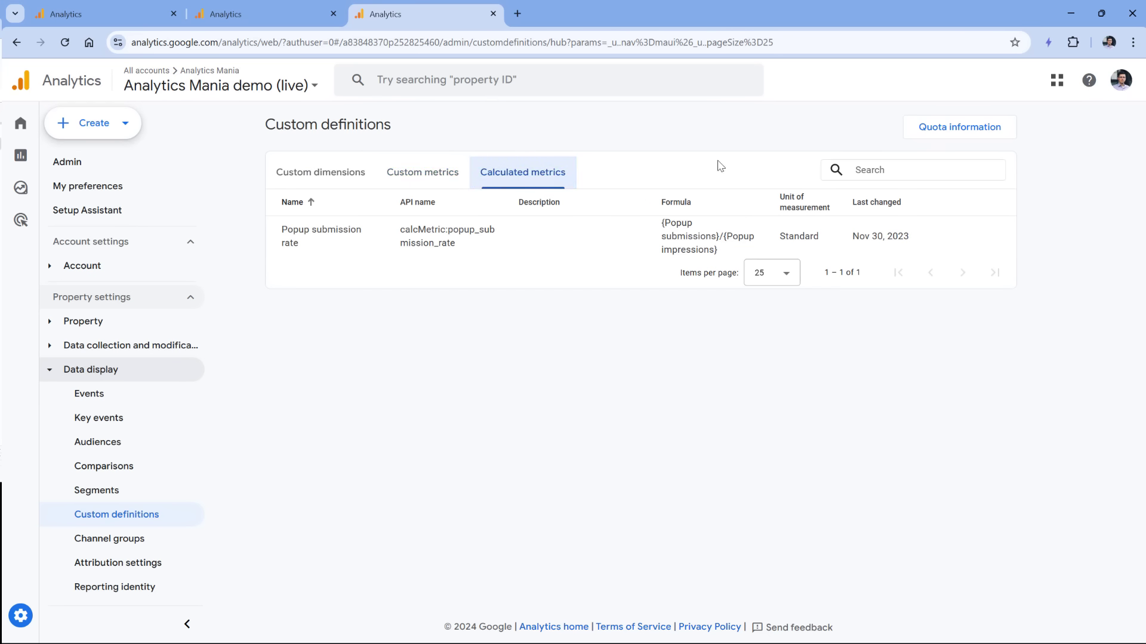
left_click_drag(663, 226, 721, 255)
left_click(724, 235)
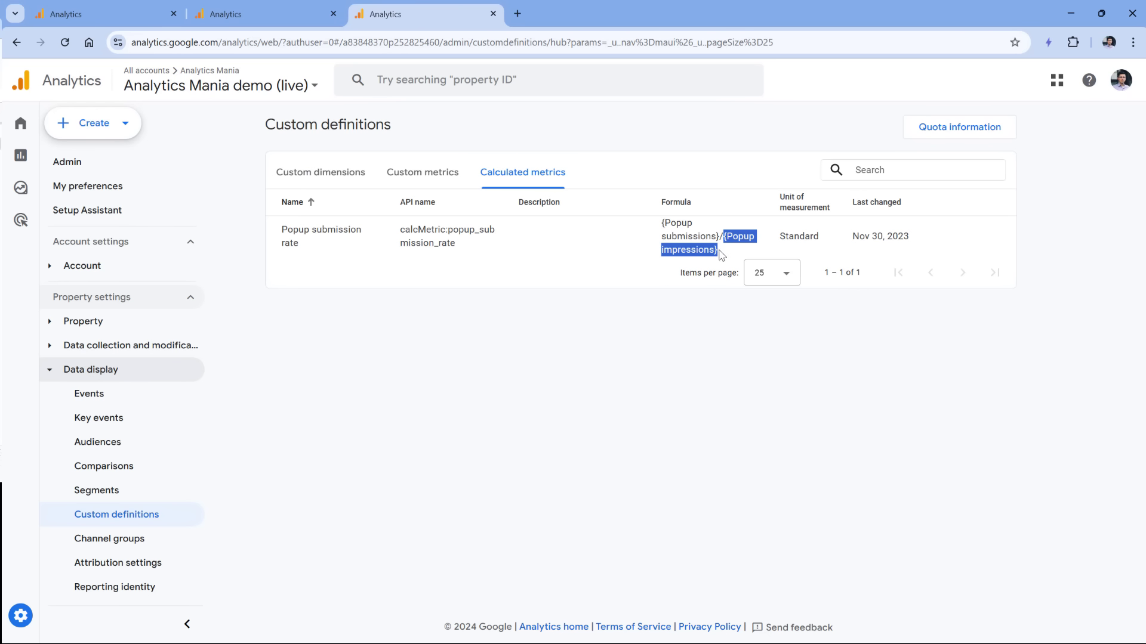
left_click(720, 255)
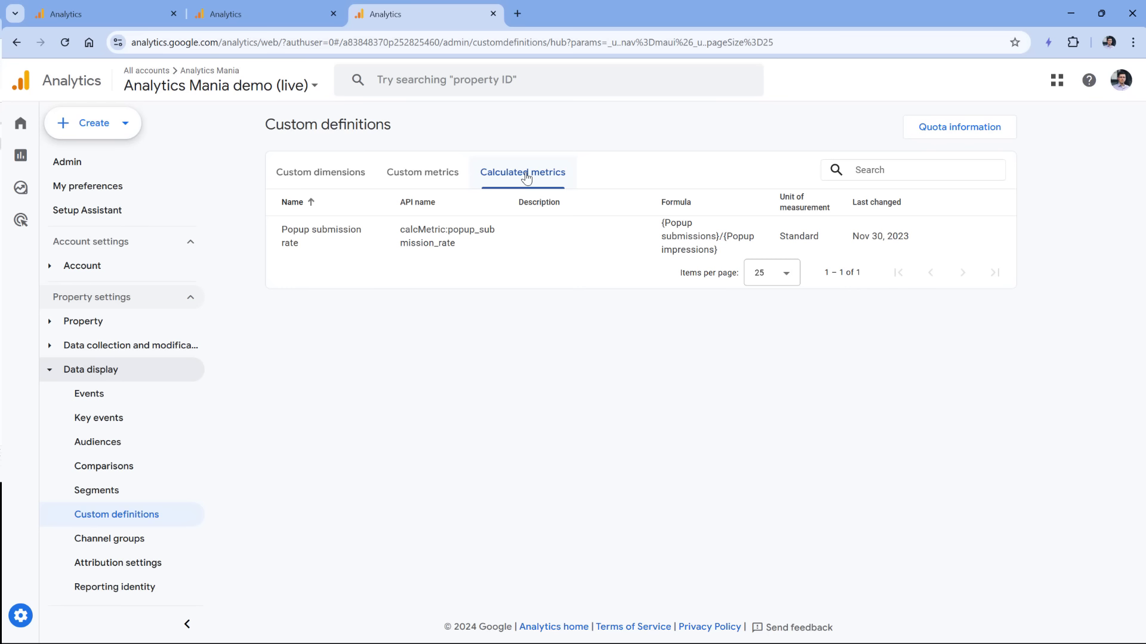
Return to the Analytics Mania website property and examine the full channel list of its Default Channel Group.
key("ctrl+1")
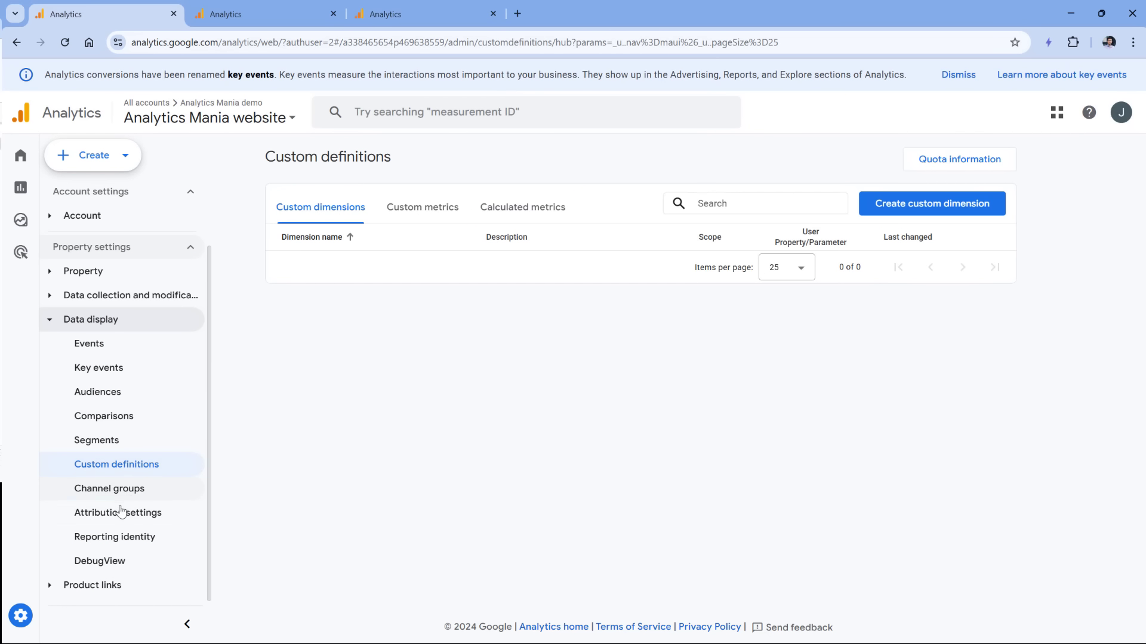
left_click(108, 489)
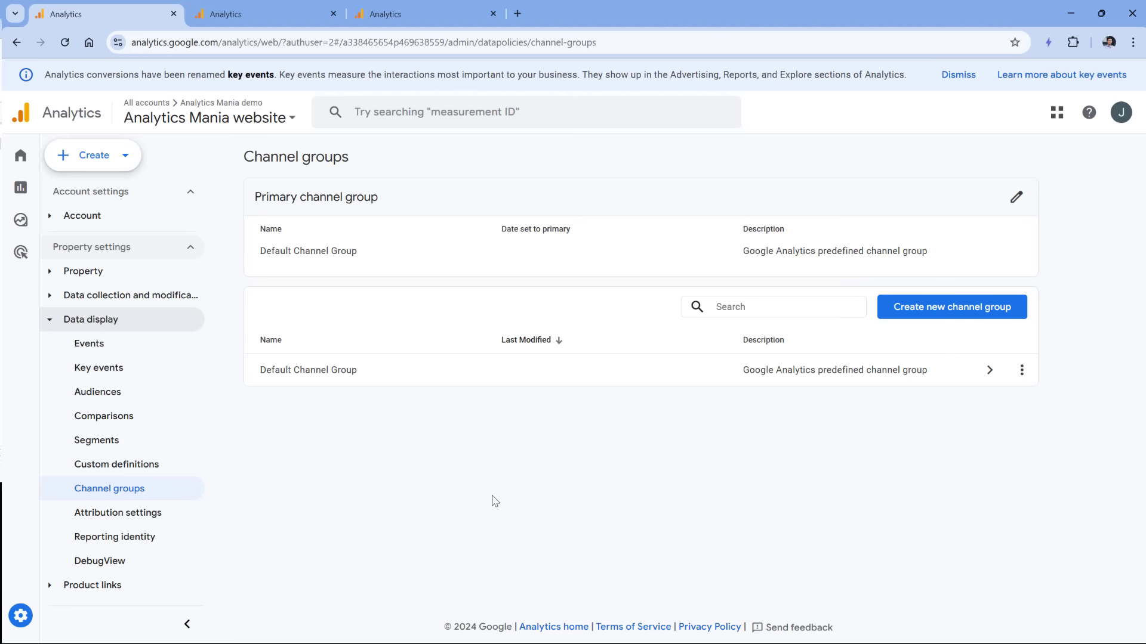
left_click(318, 380)
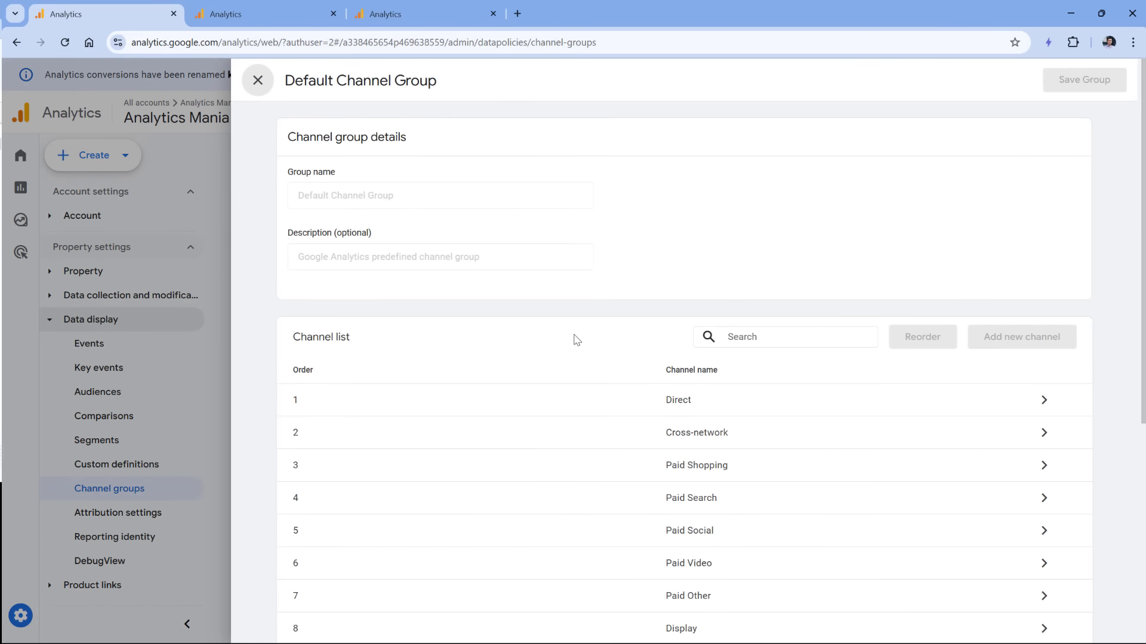
scroll(690, 243, "down", 3)
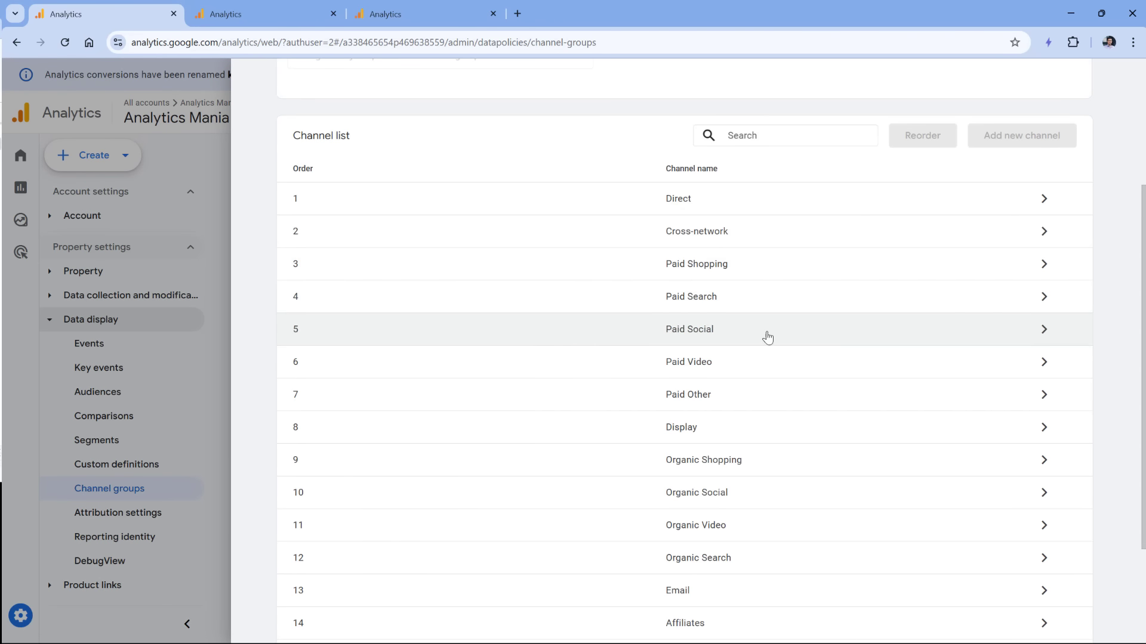
scroll(695, 323, "down", 2)
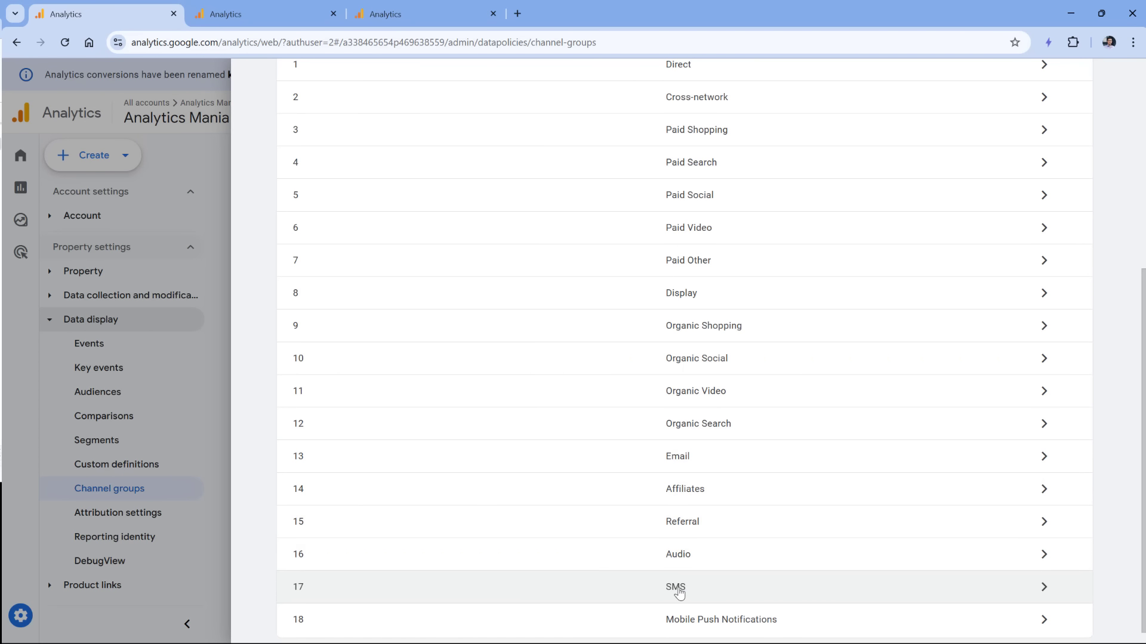
scroll(678, 593, "up", 3)
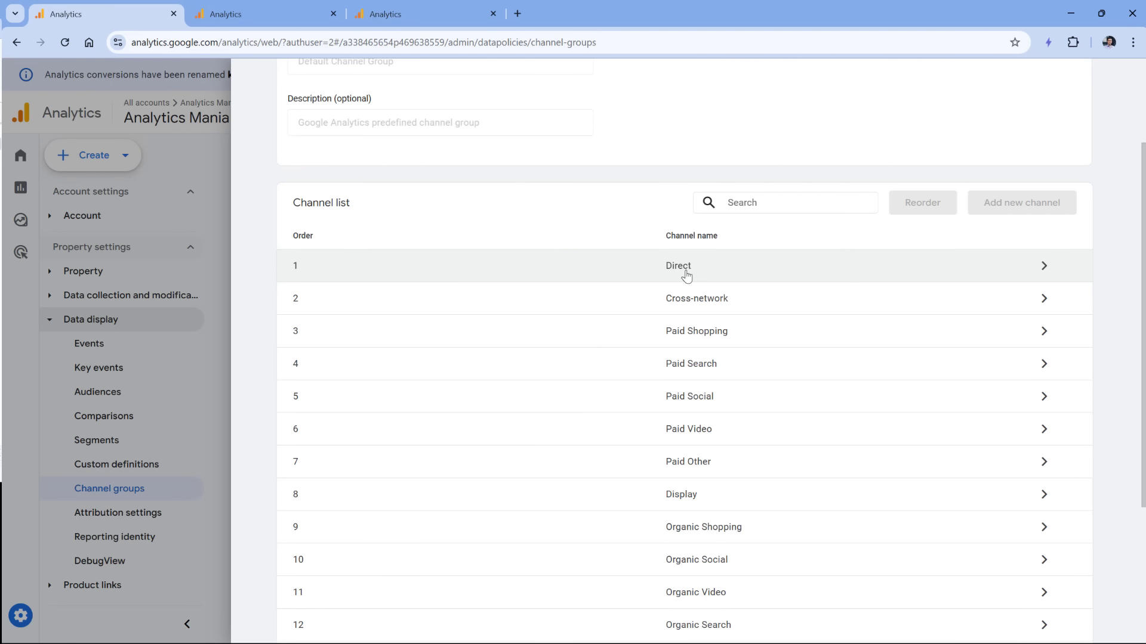
scroll(680, 239, "down", 3)
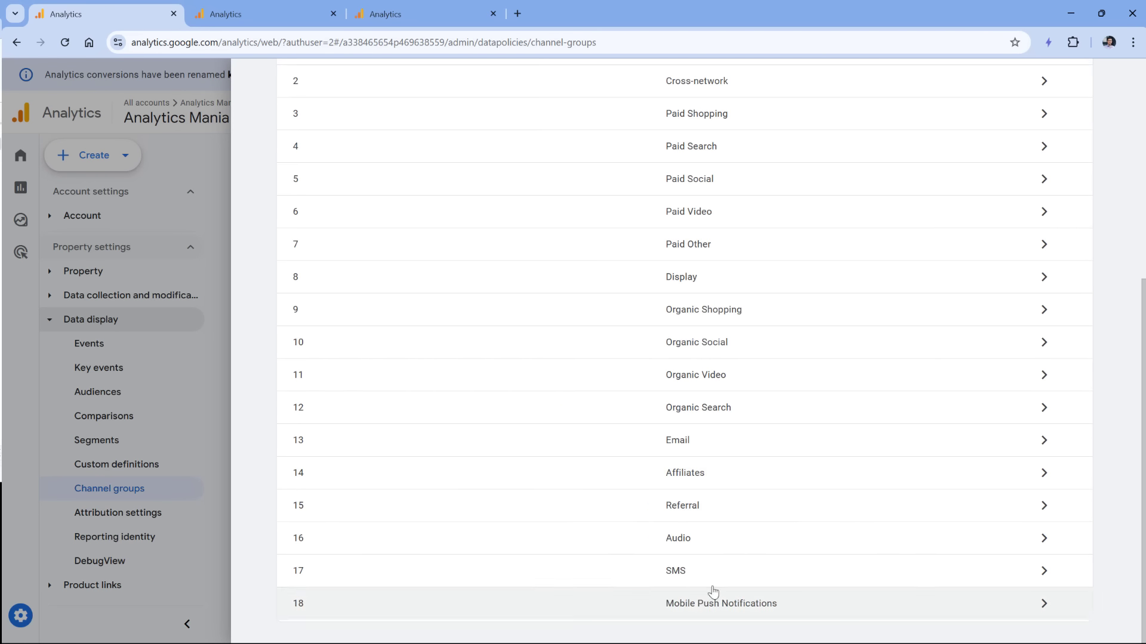
scroll(692, 507, "up", 5)
key("Escape")
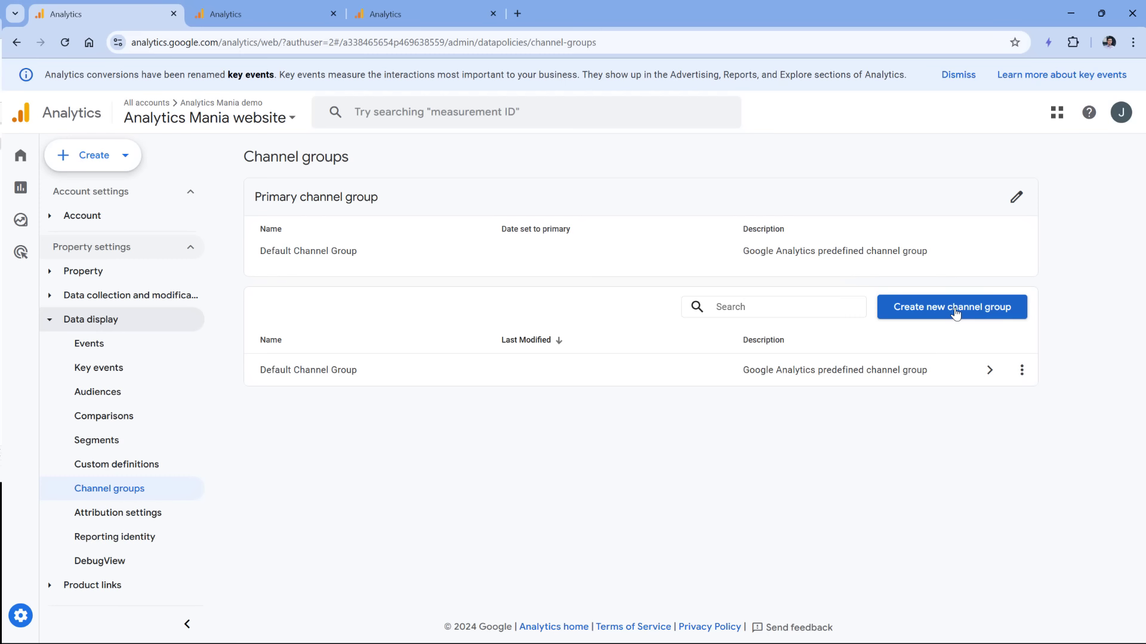
Review the attribution settings, including the reporting attribution model, channels that can receive credit and the key event lookback window.
left_click(107, 516)
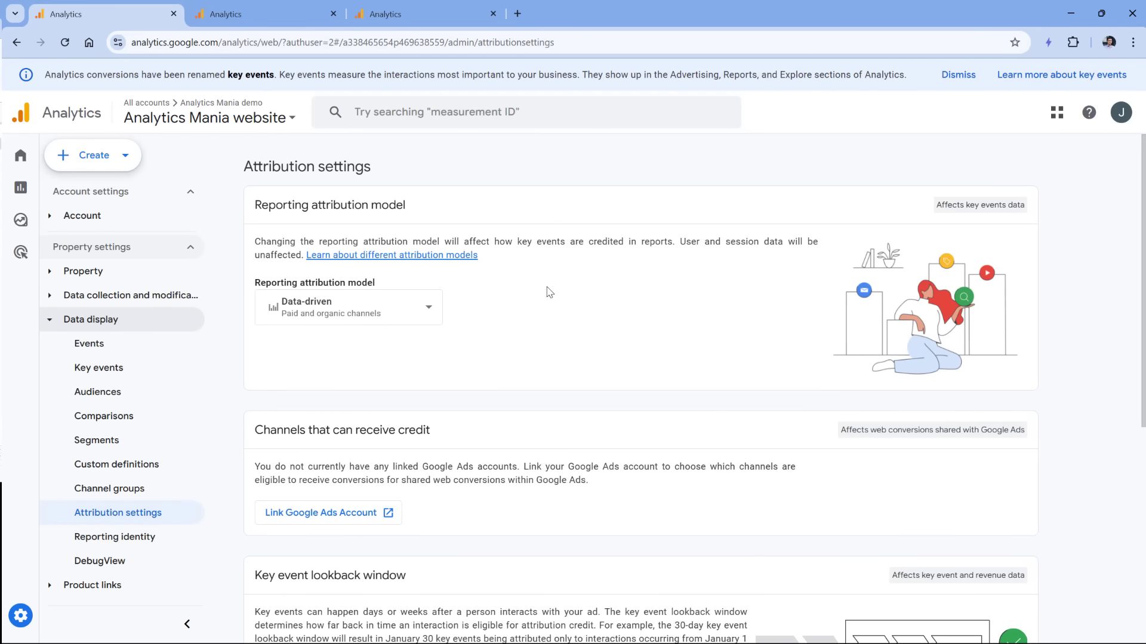
scroll(543, 291, "down", 4)
scroll(543, 291, "down", 2)
scroll(548, 298, "up", 4)
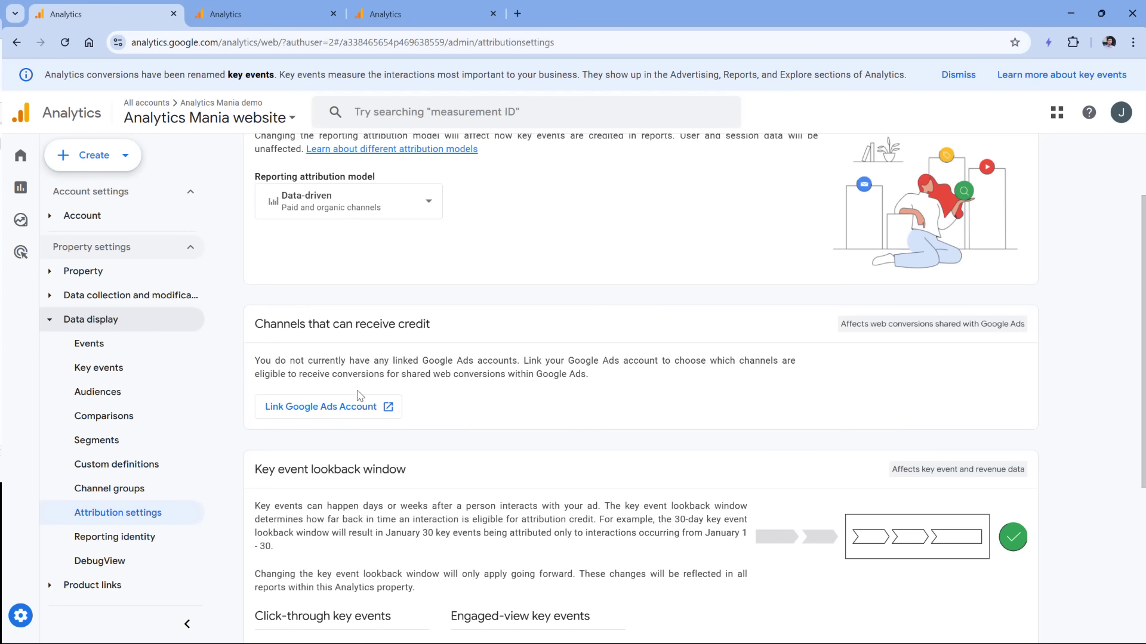
mouse_move(48, 259)
scroll(286, 374, "up", 2)
Review the reporting identity settings and reveal all available identity options.
left_click(116, 542)
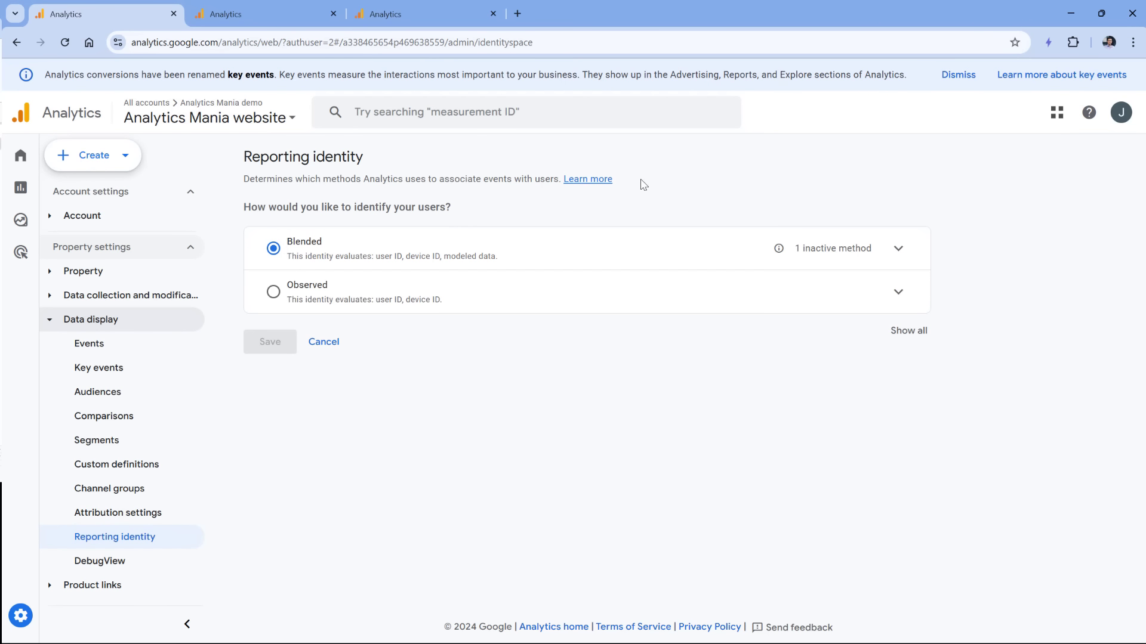
left_click(902, 332)
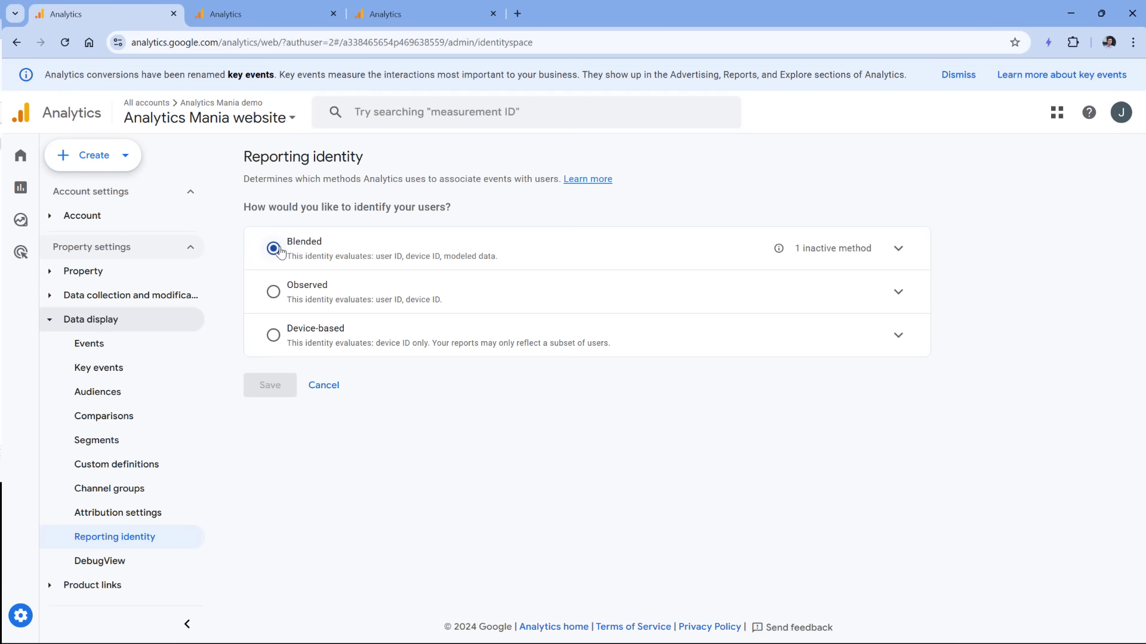
View the DebugView report and look over the property's product links.
left_click(102, 563)
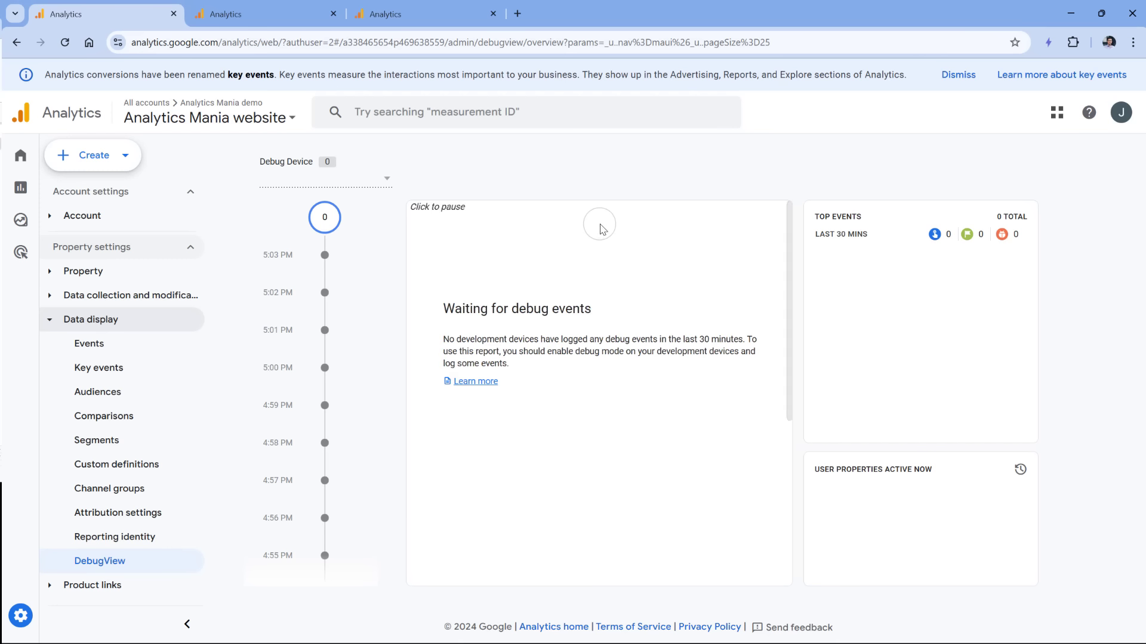
left_click(58, 589)
scroll(107, 418, "down", 4)
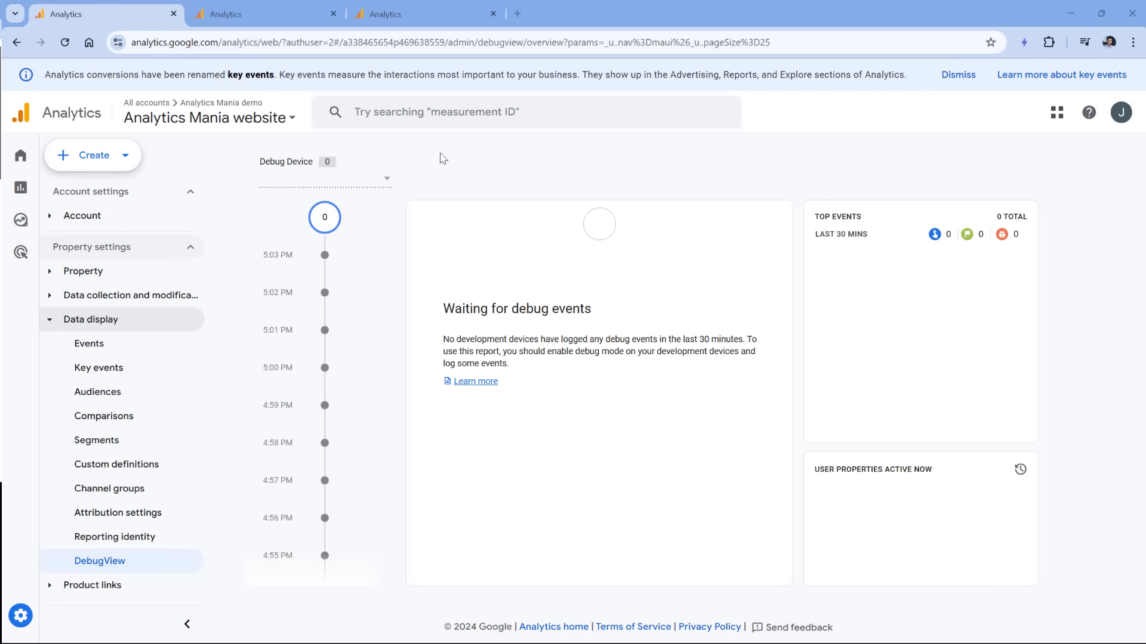
Open the property's data streams and start setting up a new stream for the Web platform.
scroll(207, 396, "up", 1)
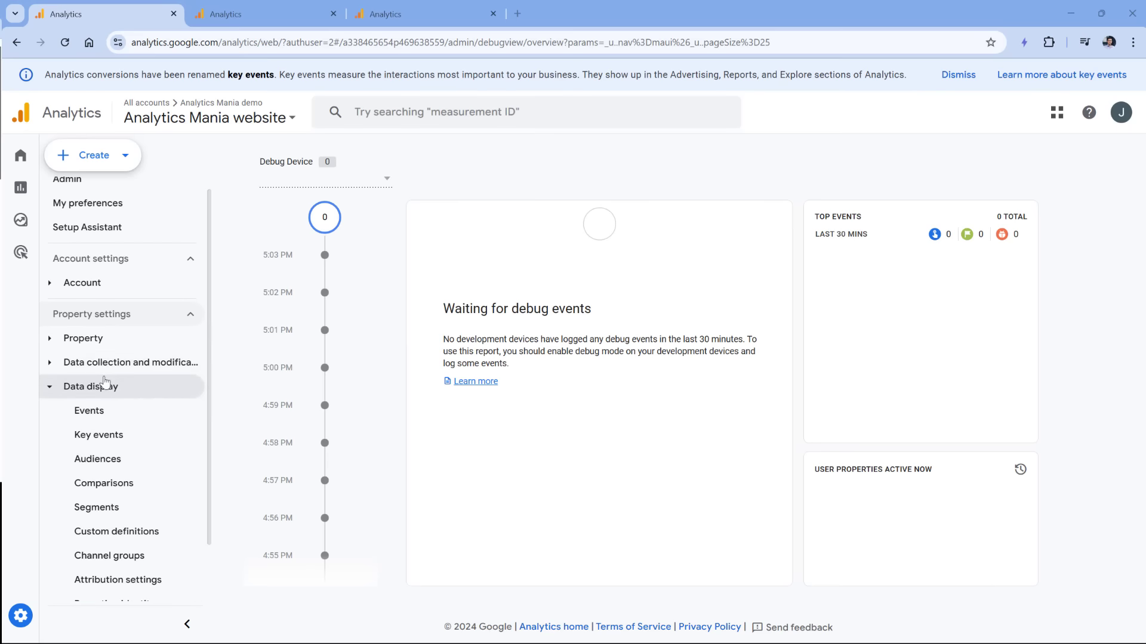
left_click(117, 364)
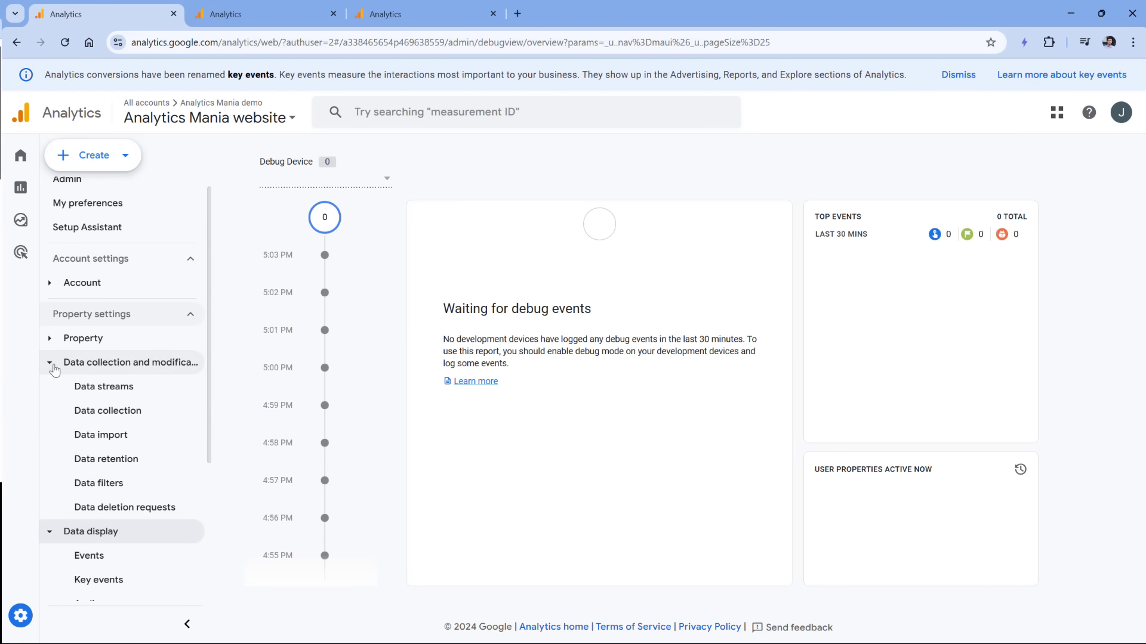
left_click(109, 389)
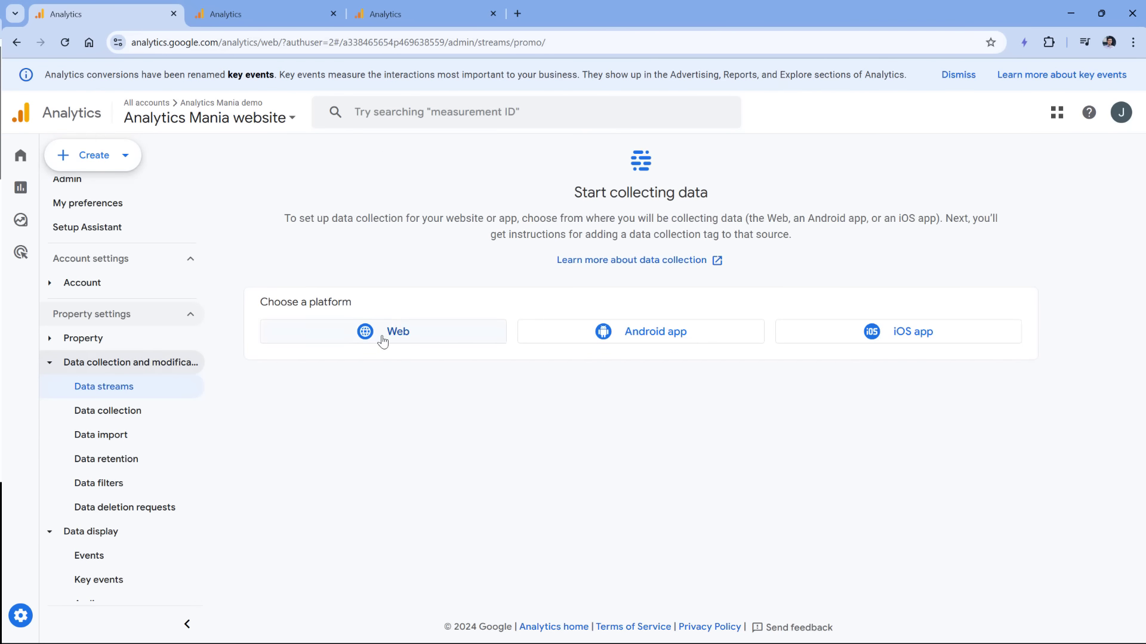
left_click(375, 341)
left_click(523, 199)
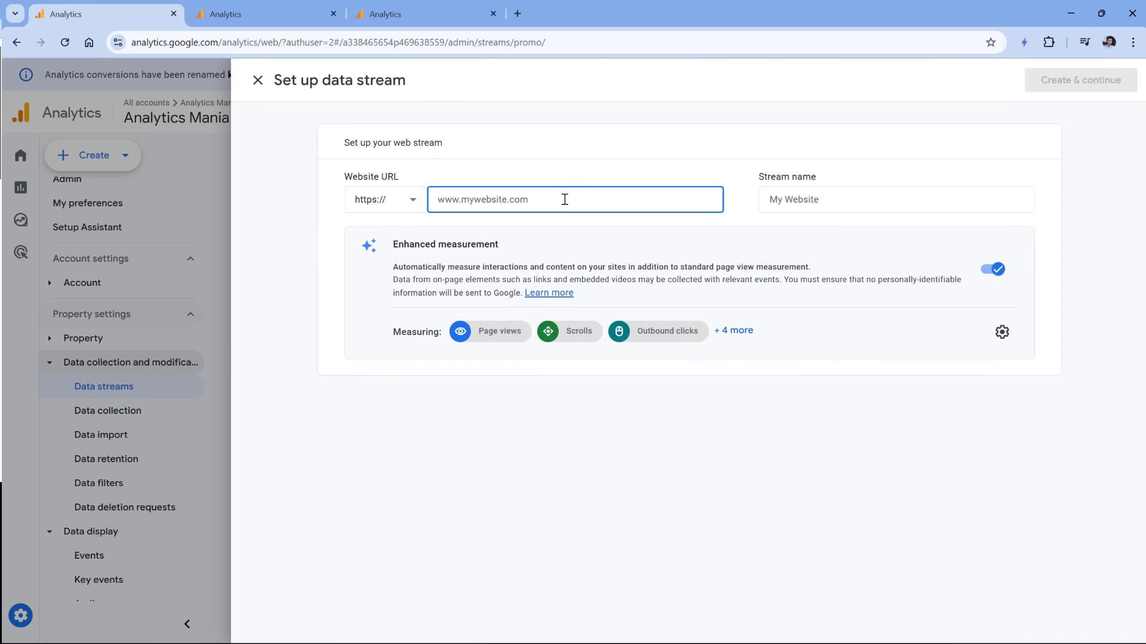
left_click(883, 206)
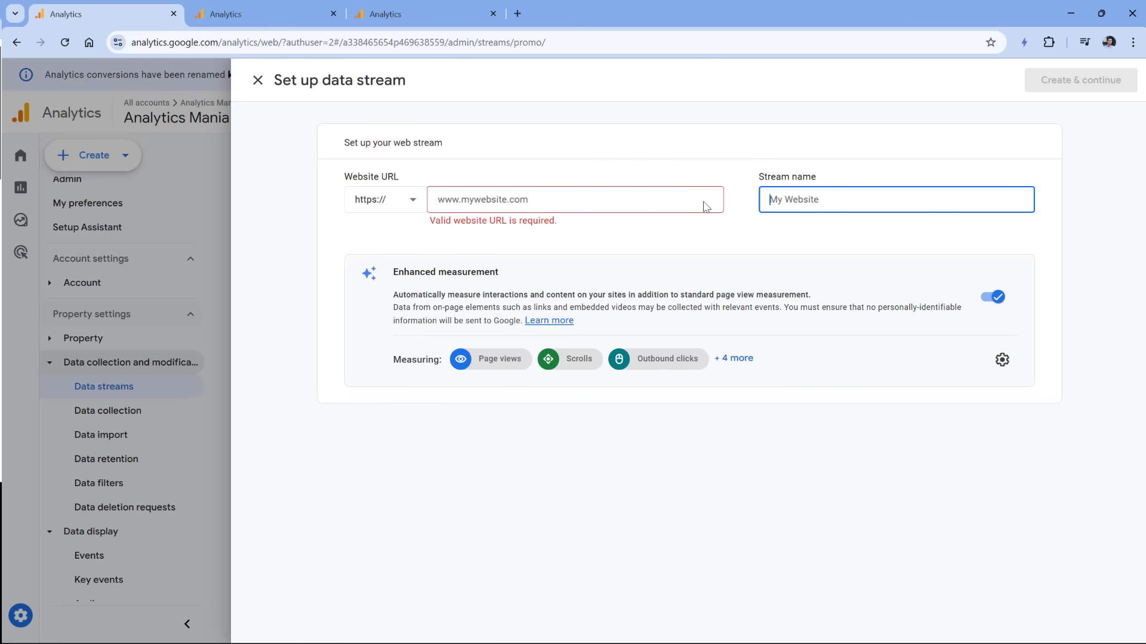
Create the web stream with the website URL gtmplayground.com and the stream name Website, leaving enhanced measurement on.
left_click(576, 192)
type("gtmplayground.co")
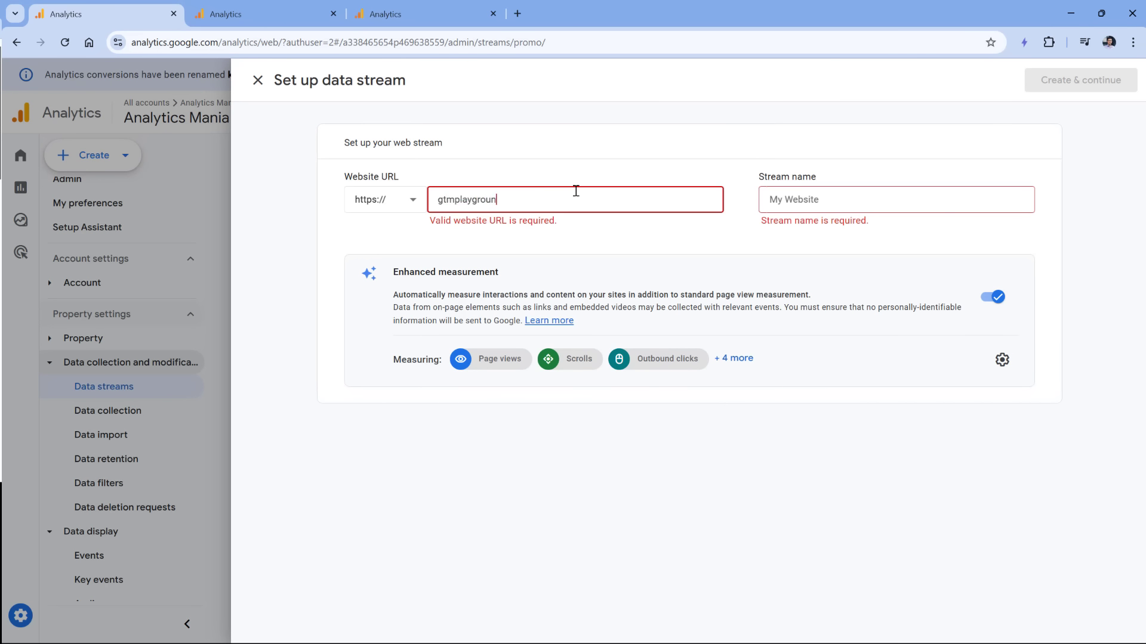
type("m")
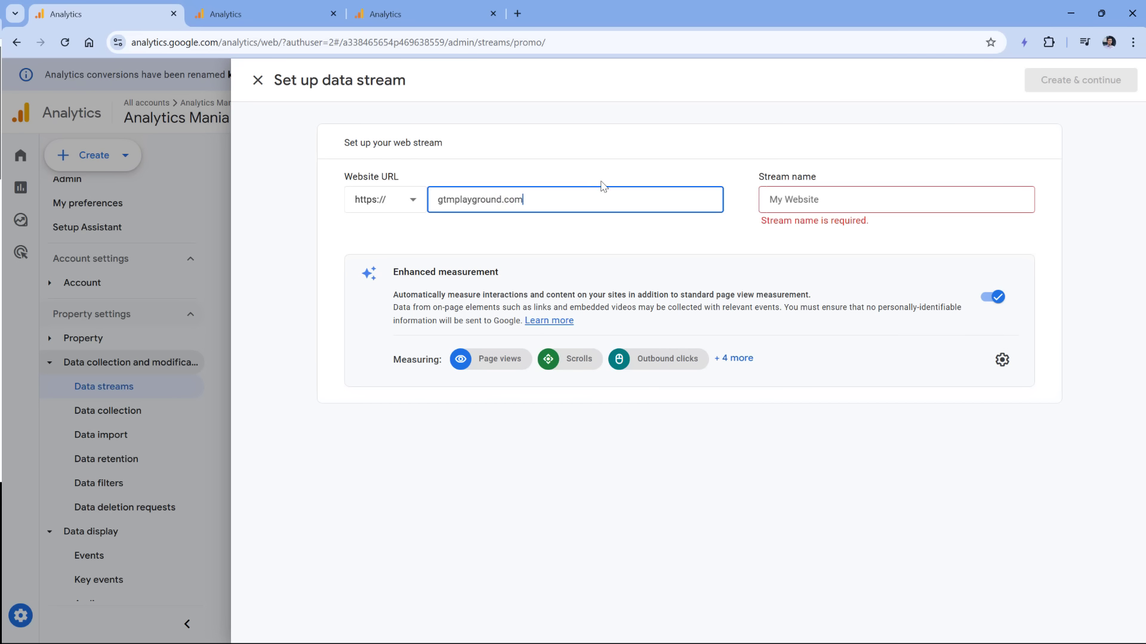
left_click(806, 195)
type("We")
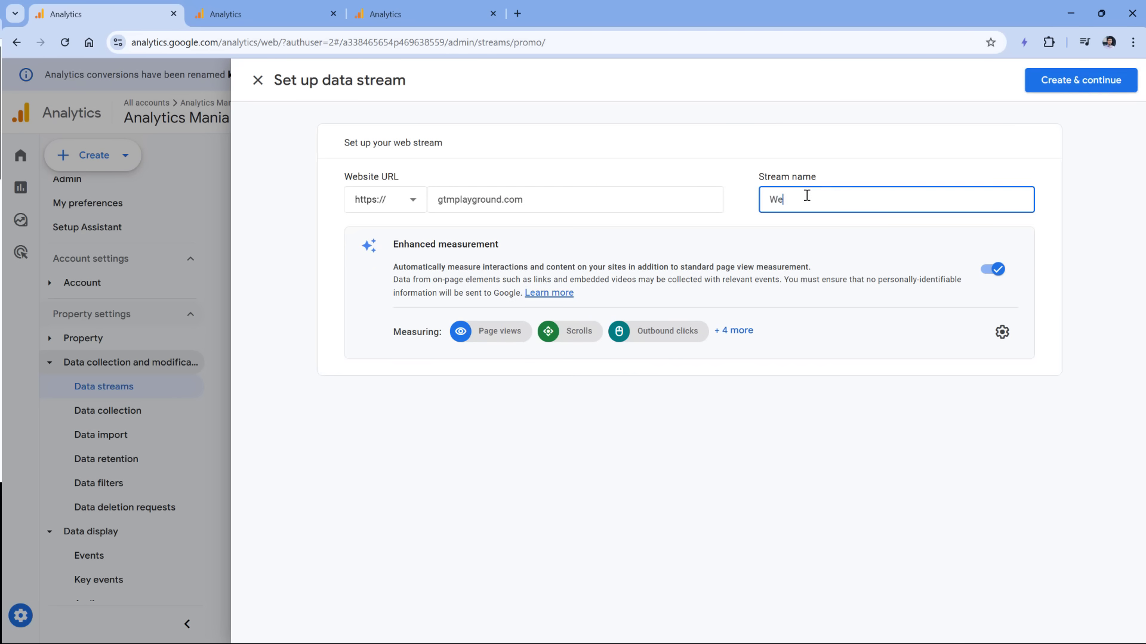
type("bsite")
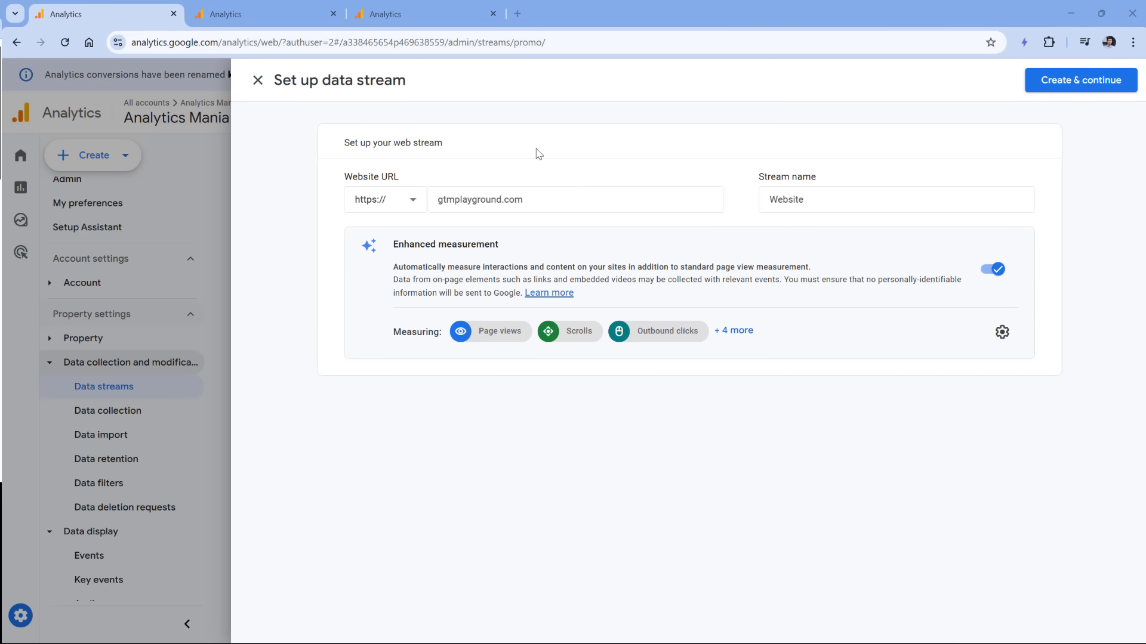
left_click(537, 197)
left_click_drag(532, 197, 434, 205)
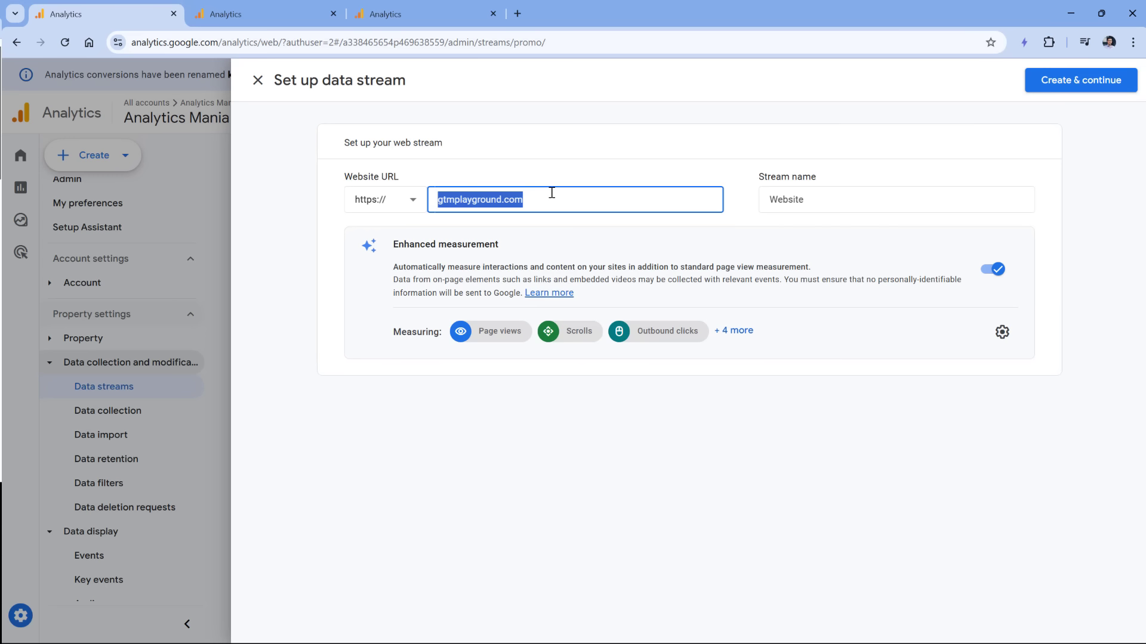
left_click(845, 200)
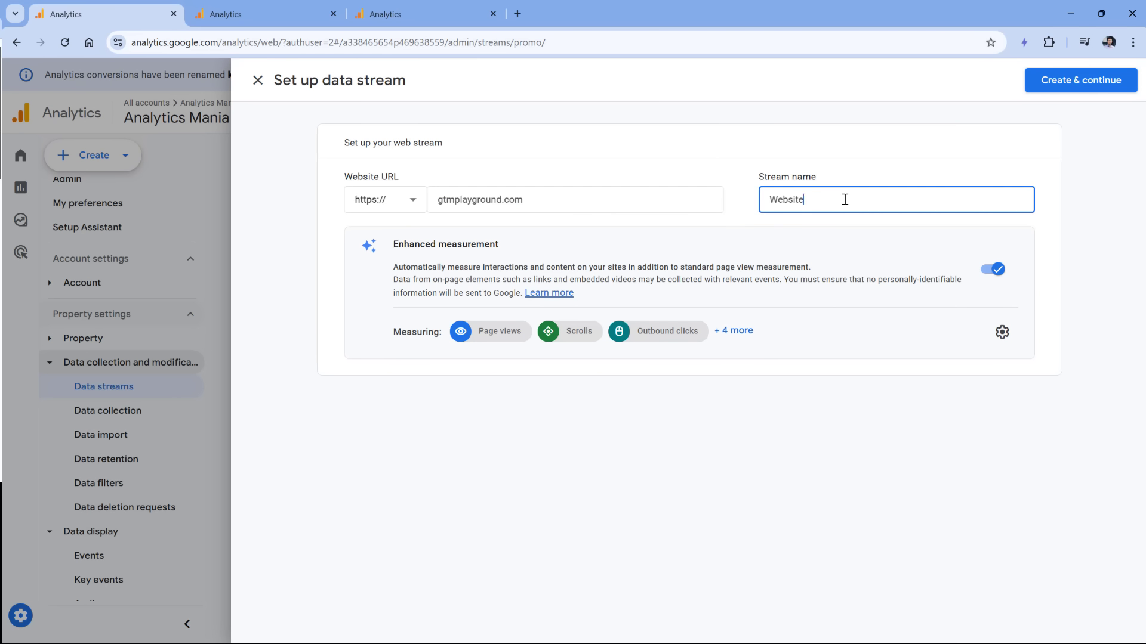
left_click(1084, 88)
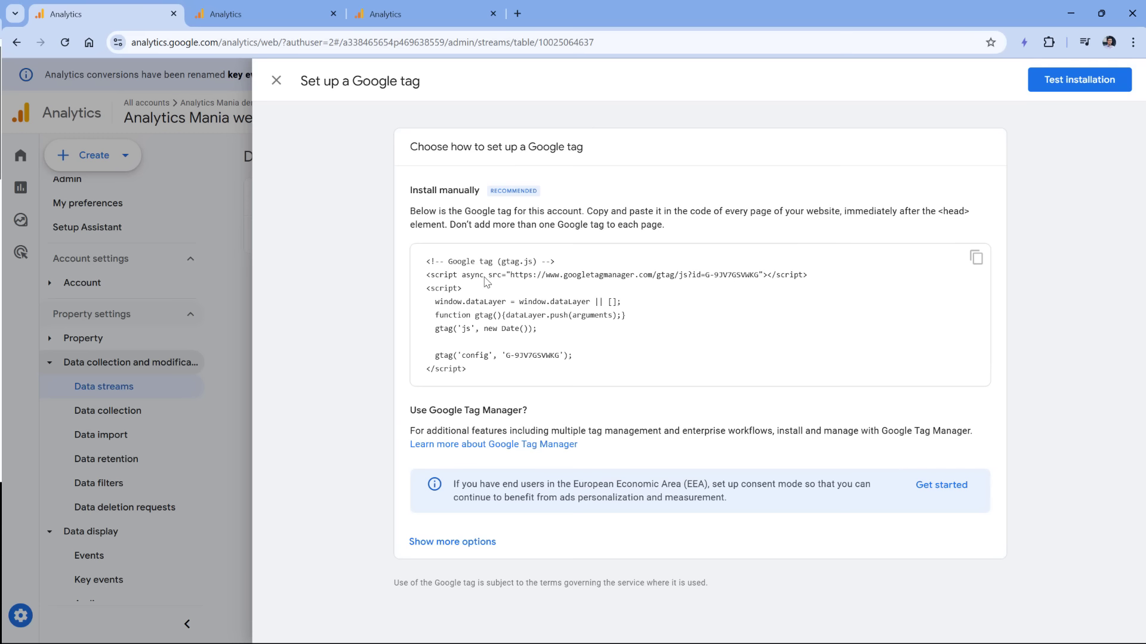
Review the Google tag code, where it must be placed and its measurement ID, and close the installation instructions.
left_click_drag(466, 370, 422, 268)
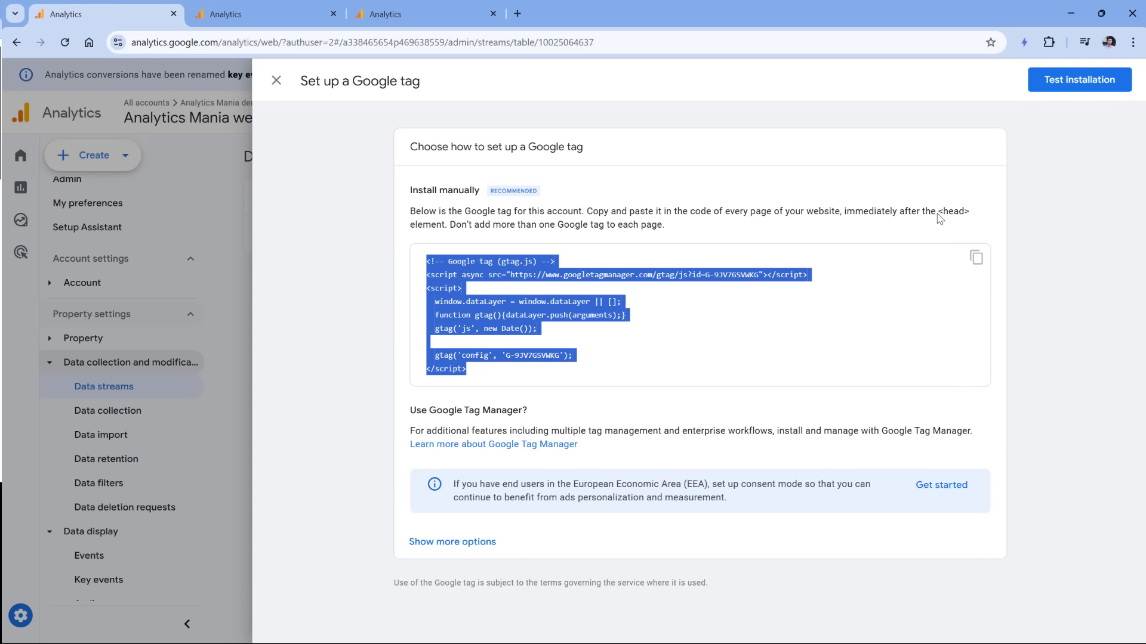
left_click_drag(935, 211, 971, 218)
left_click(801, 234)
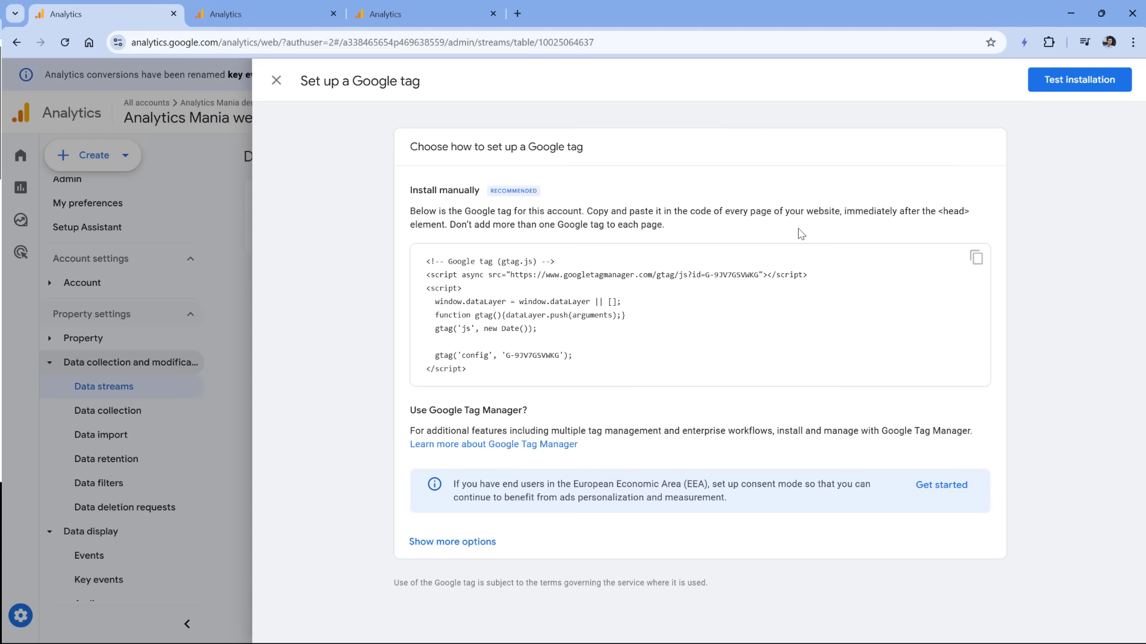
left_click_drag(504, 355, 552, 357)
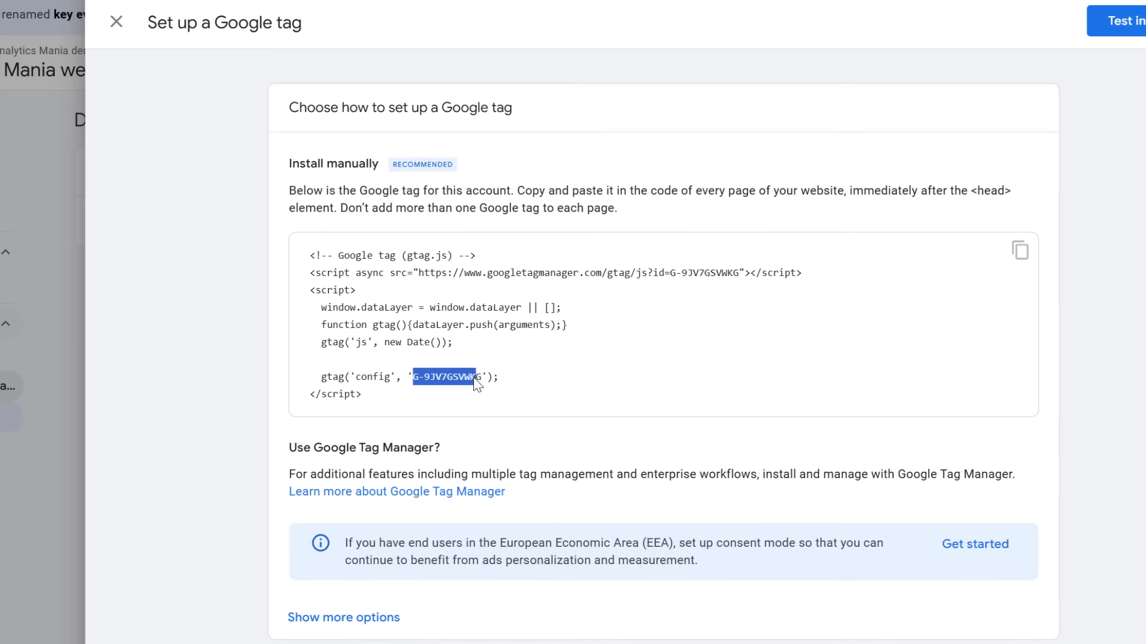
left_click_drag(475, 383, 481, 377)
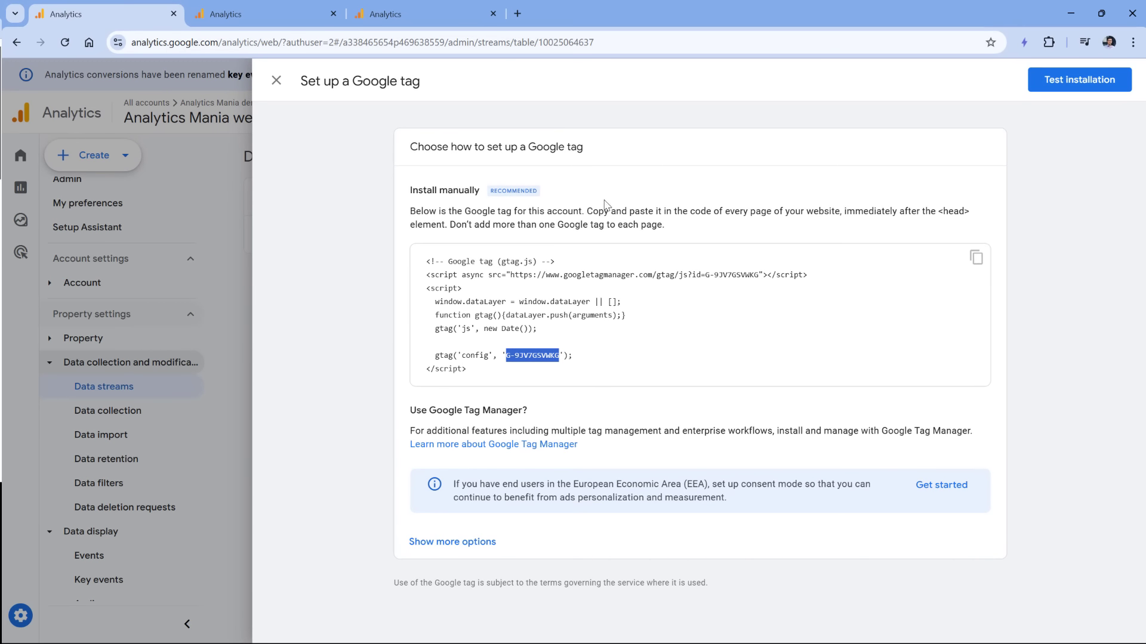
left_click(275, 80)
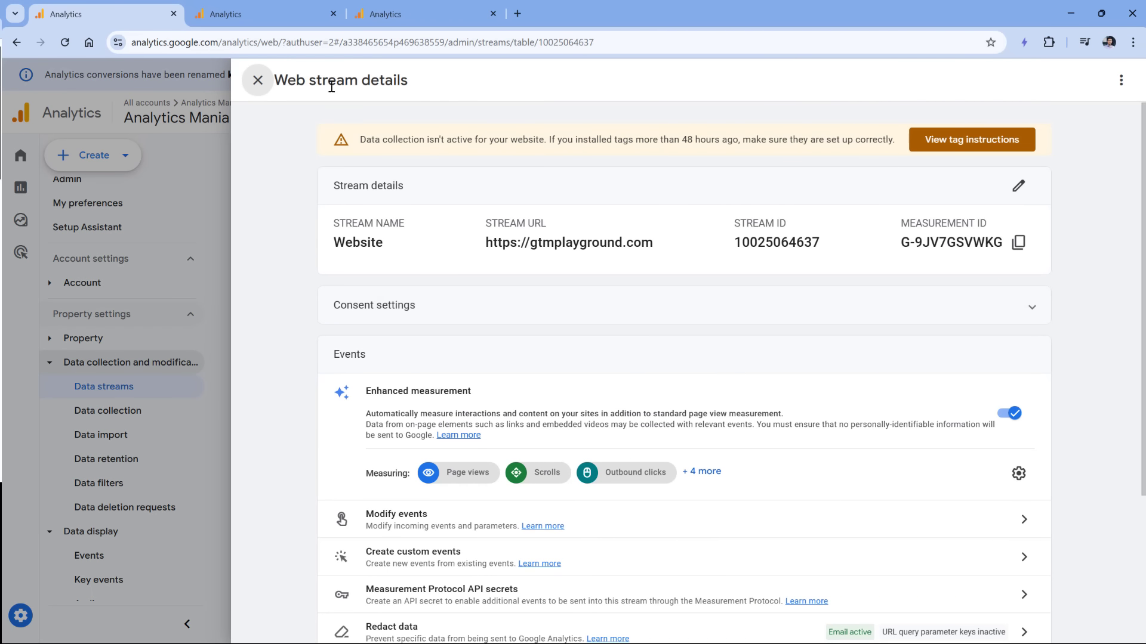
Review the measurement ID and the Enhanced measurement section in the web stream details.
left_click_drag(902, 242, 1004, 242)
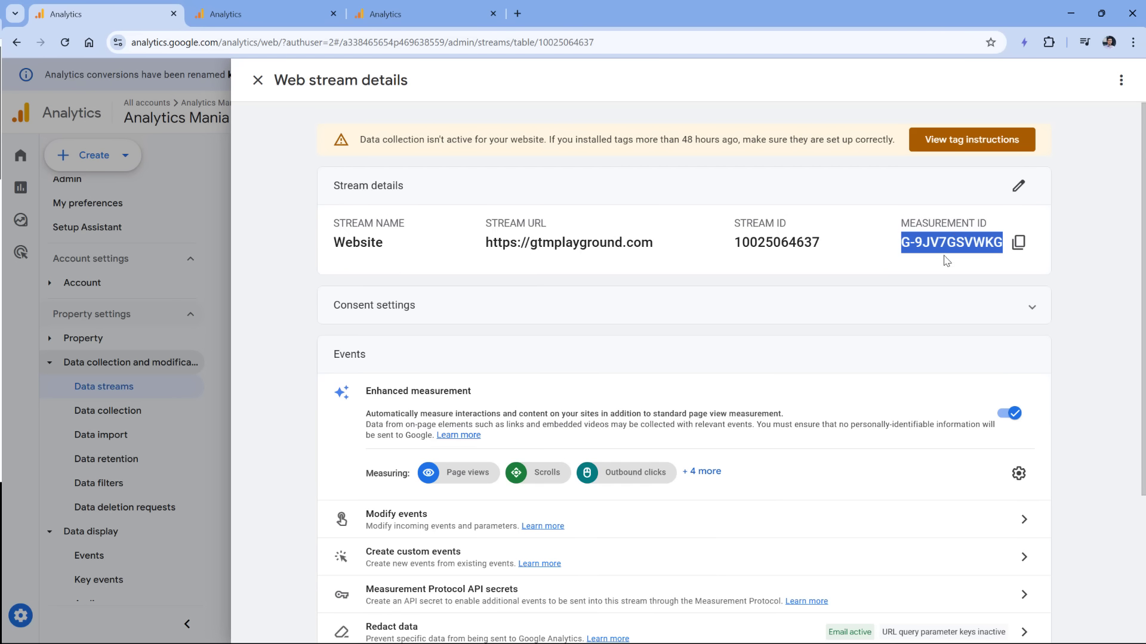
scroll(714, 305, "down", 1)
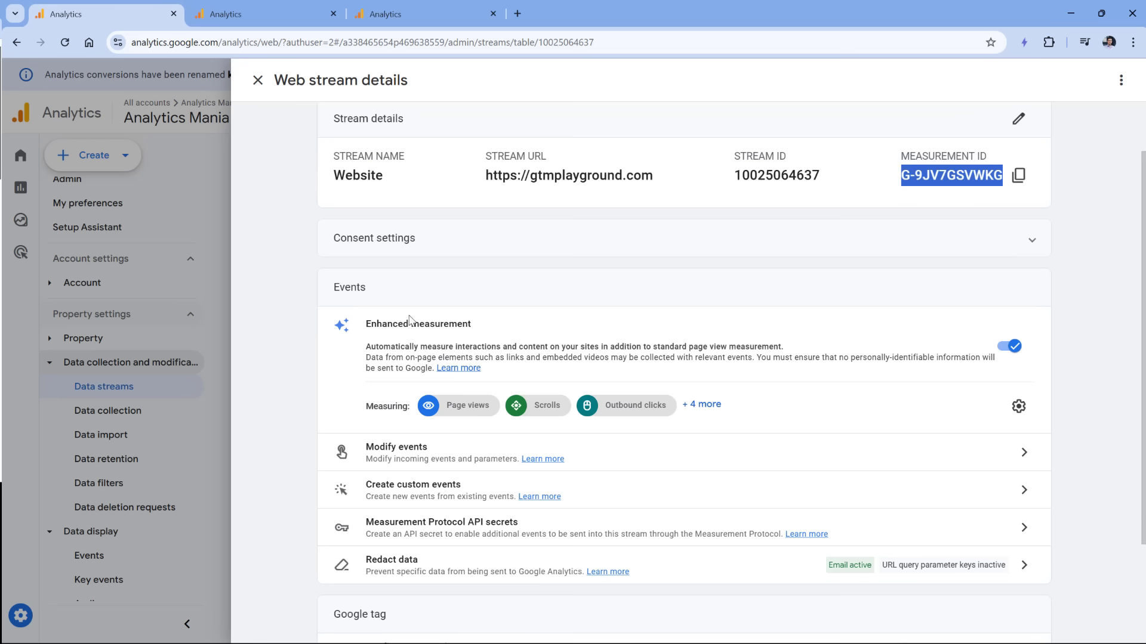
left_click_drag(365, 323, 478, 328)
left_click(480, 328)
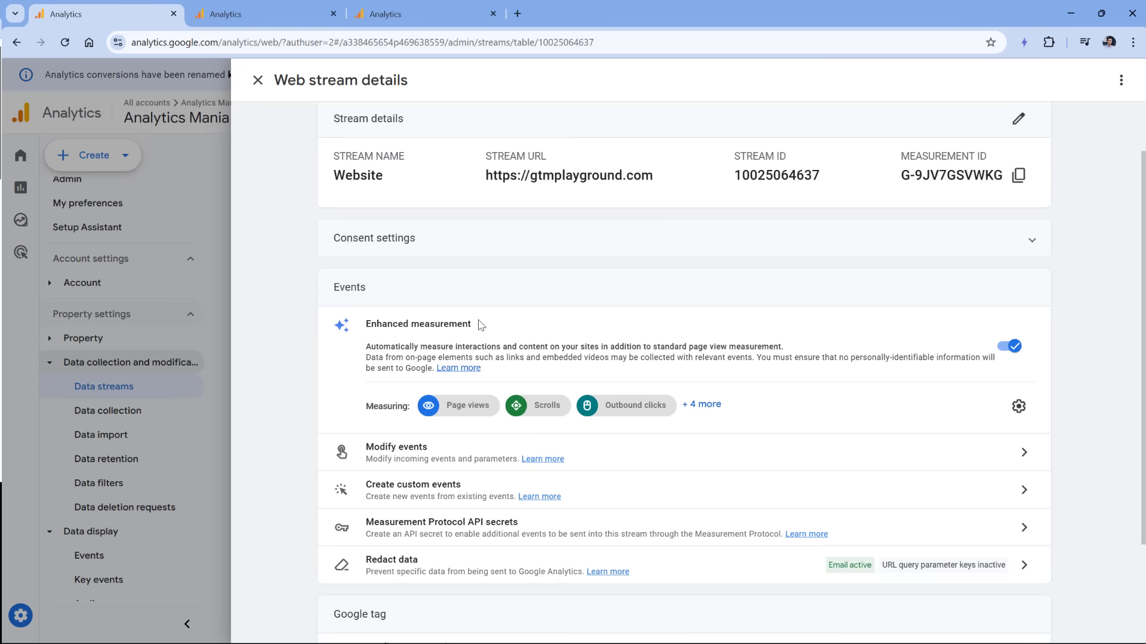
Open the enhanced measurement settings and review the outbound clicks, site search and form interactions options.
left_click(1018, 407)
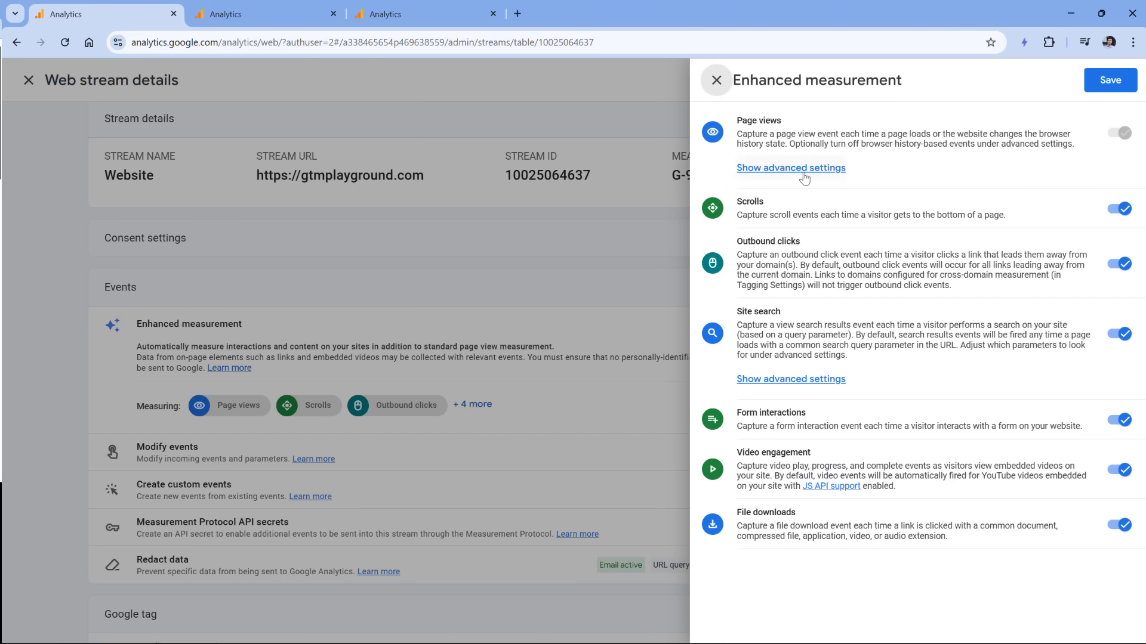
left_click_drag(737, 242, 799, 243)
left_click(799, 243)
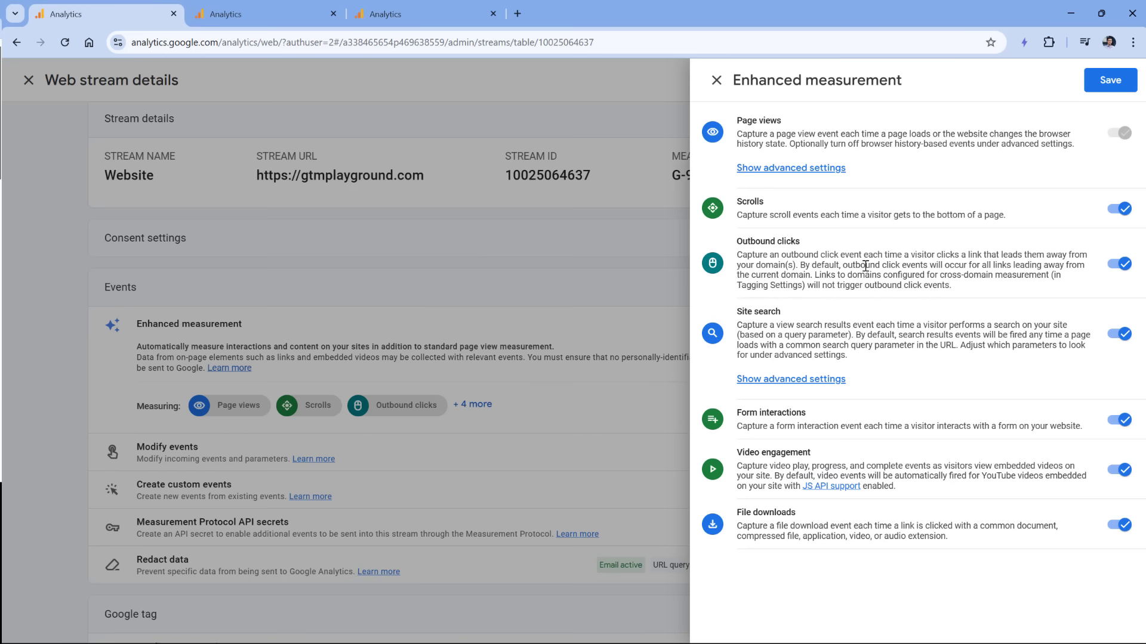
left_click_drag(782, 313, 861, 357)
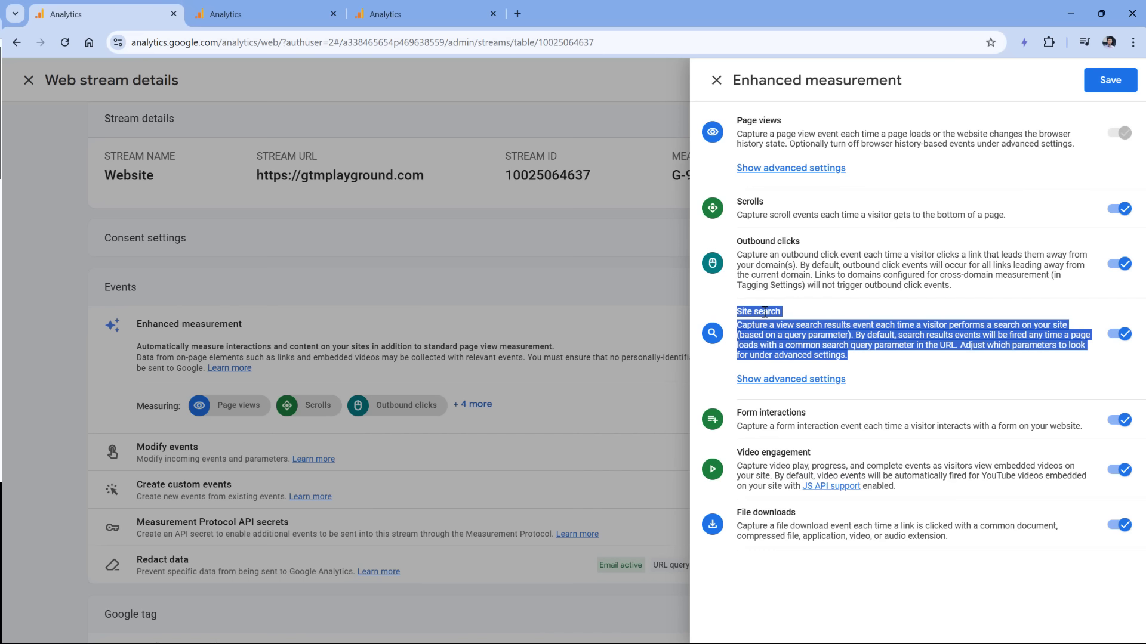
left_click_drag(738, 413, 860, 428)
left_click(799, 425)
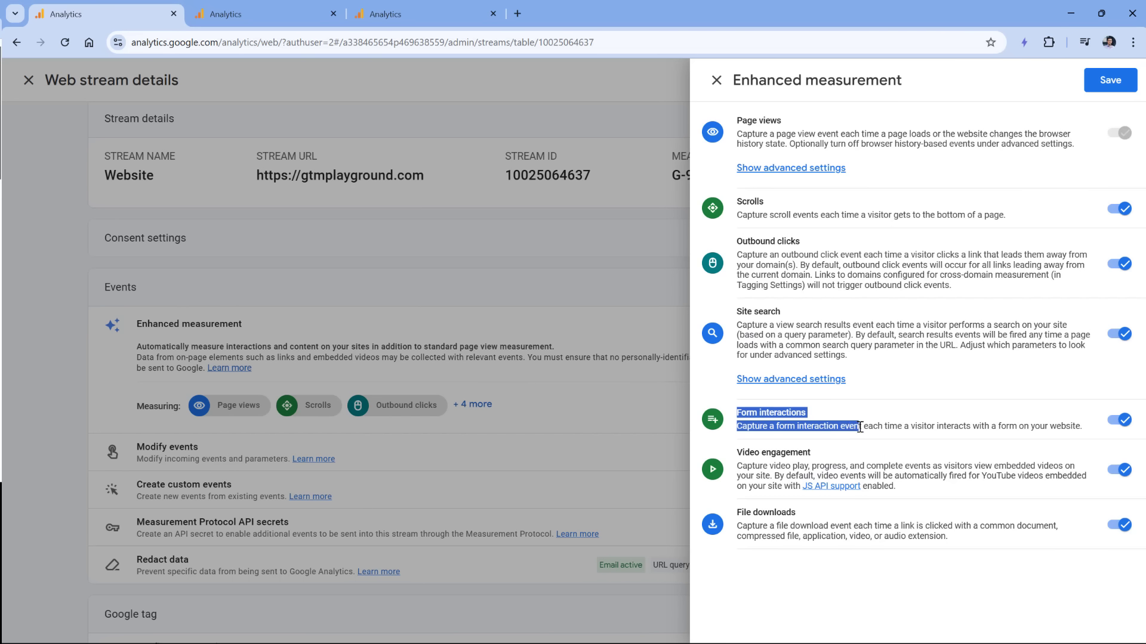
left_click(862, 452)
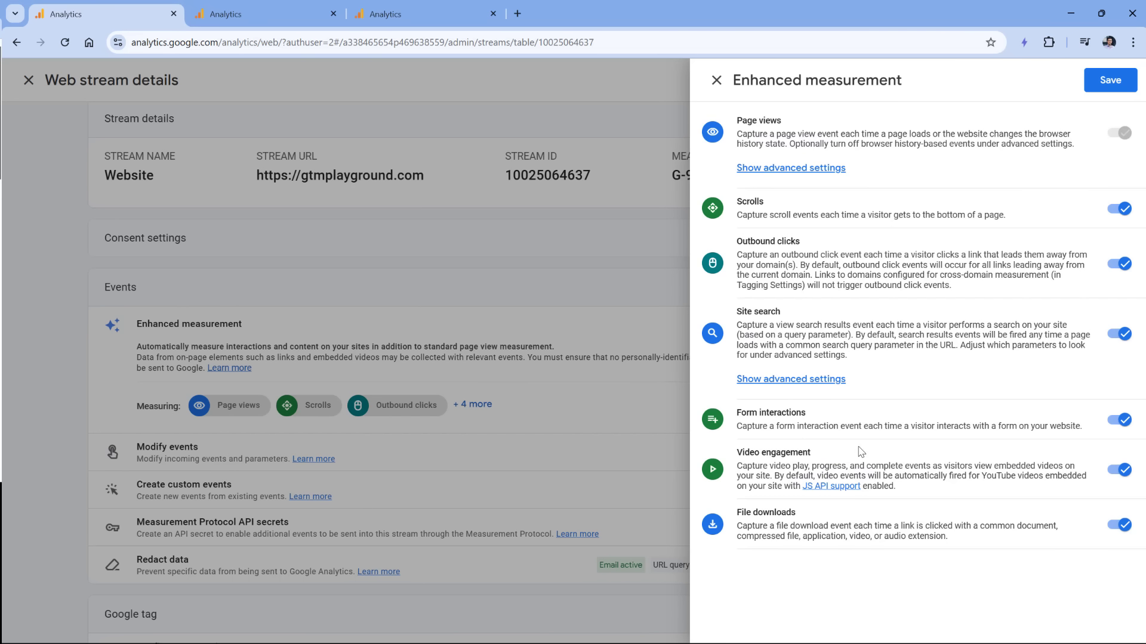
Turn off form interactions, check the video engagement and file downloads descriptions, and save the enhanced measurement settings.
left_click(1118, 422)
left_click_drag(738, 453, 814, 456)
left_click(821, 459)
left_click_drag(982, 475, 1091, 482)
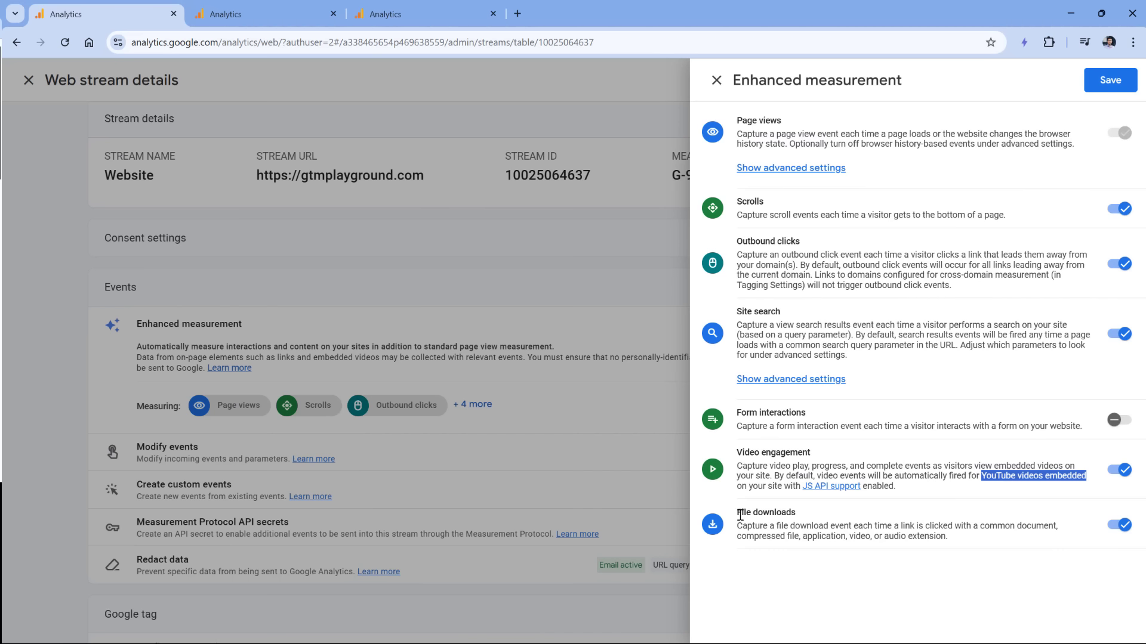
left_click_drag(737, 512, 953, 545)
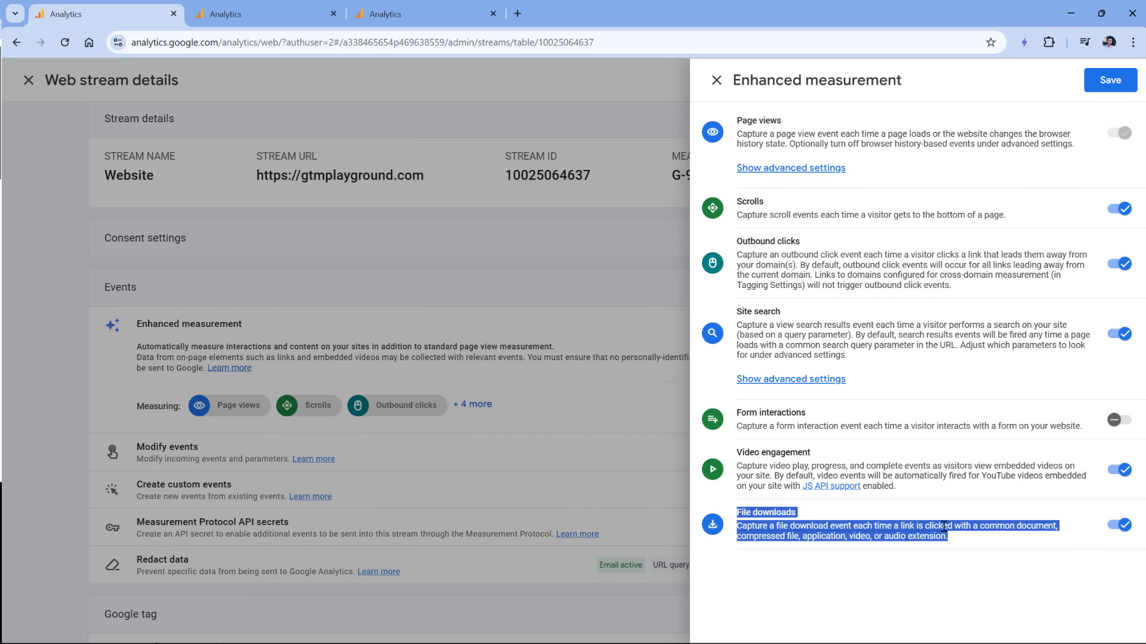
left_click(1110, 83)
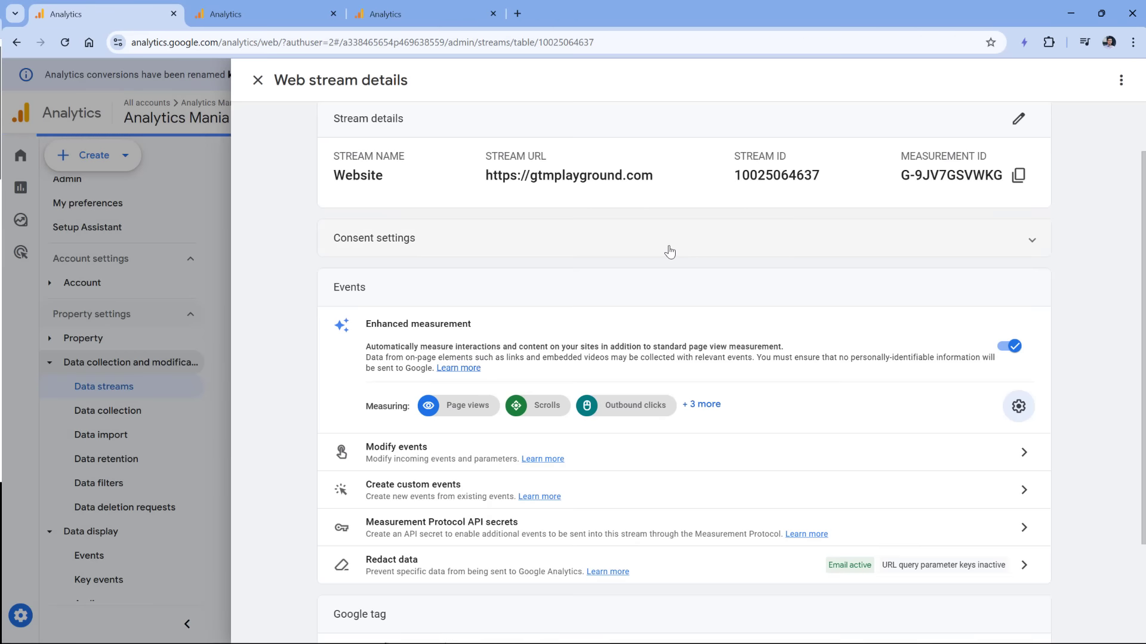
Look over the remaining web stream settings, close the stream details and view the property's Events page.
scroll(672, 251, "down", 2)
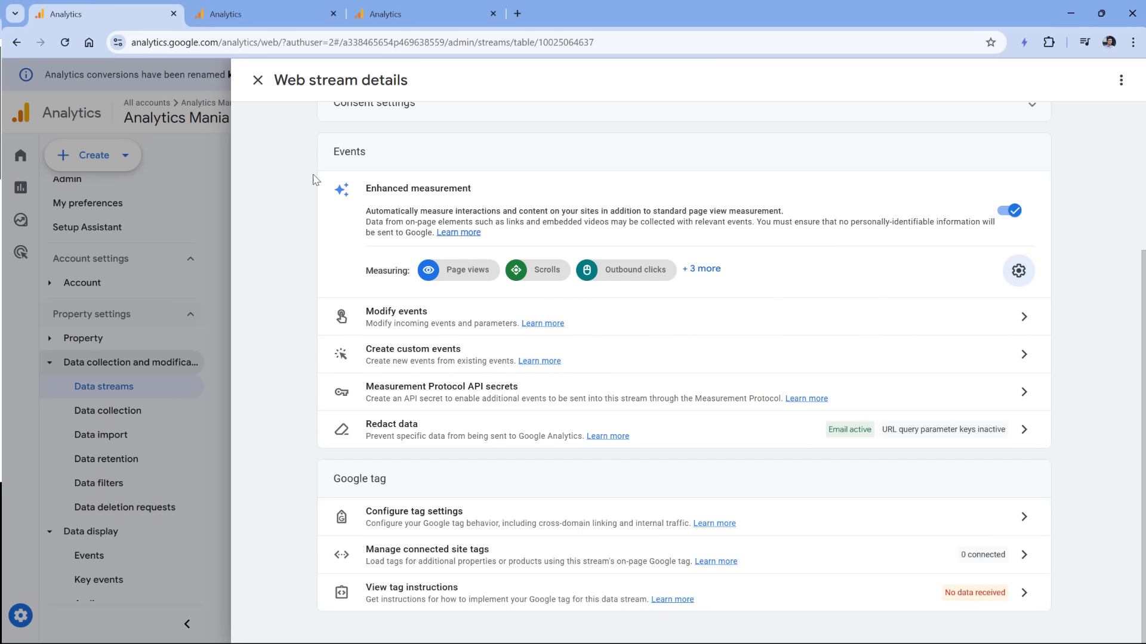
left_click(258, 80)
scroll(159, 378, "down", 3)
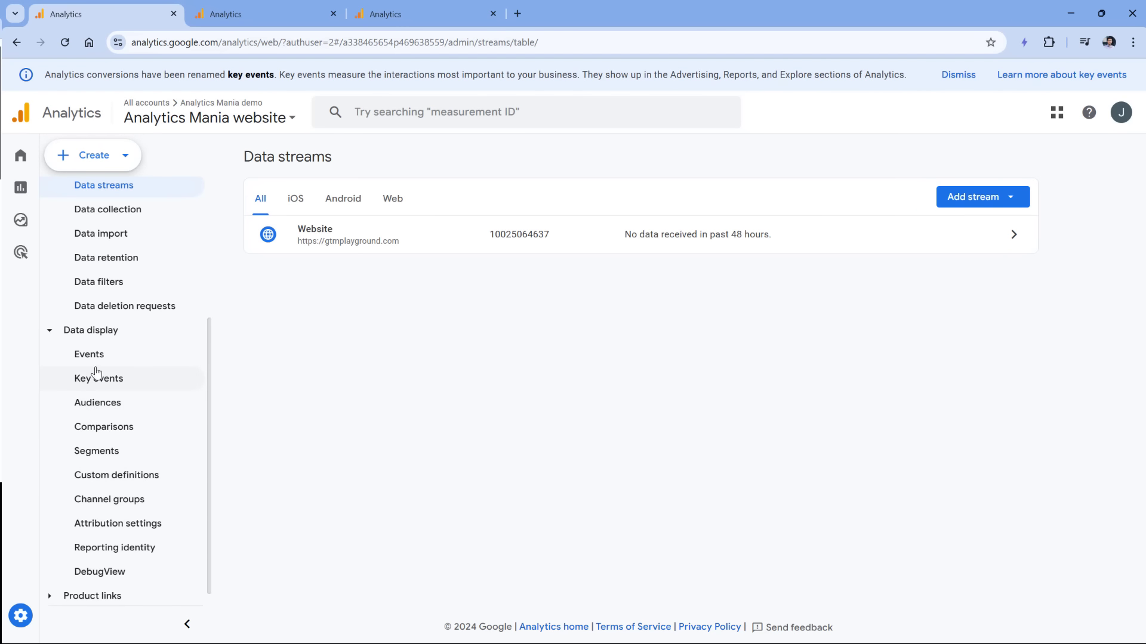
left_click(122, 358)
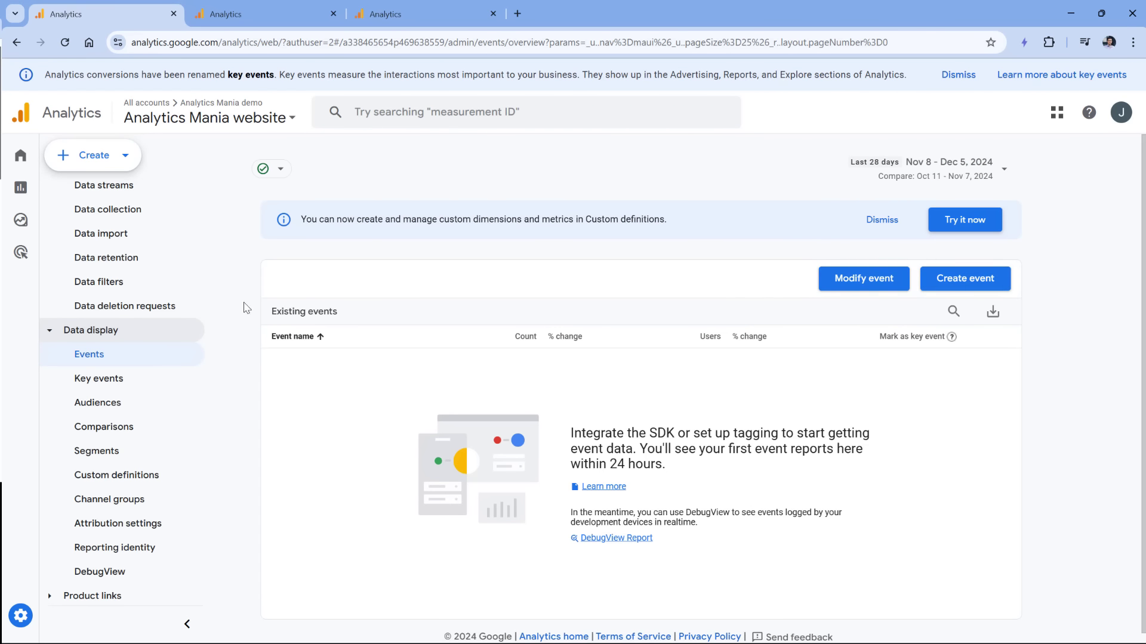
Return to the Website data stream, look through its event and Google tag options, and open the data redaction settings.
left_click(111, 188)
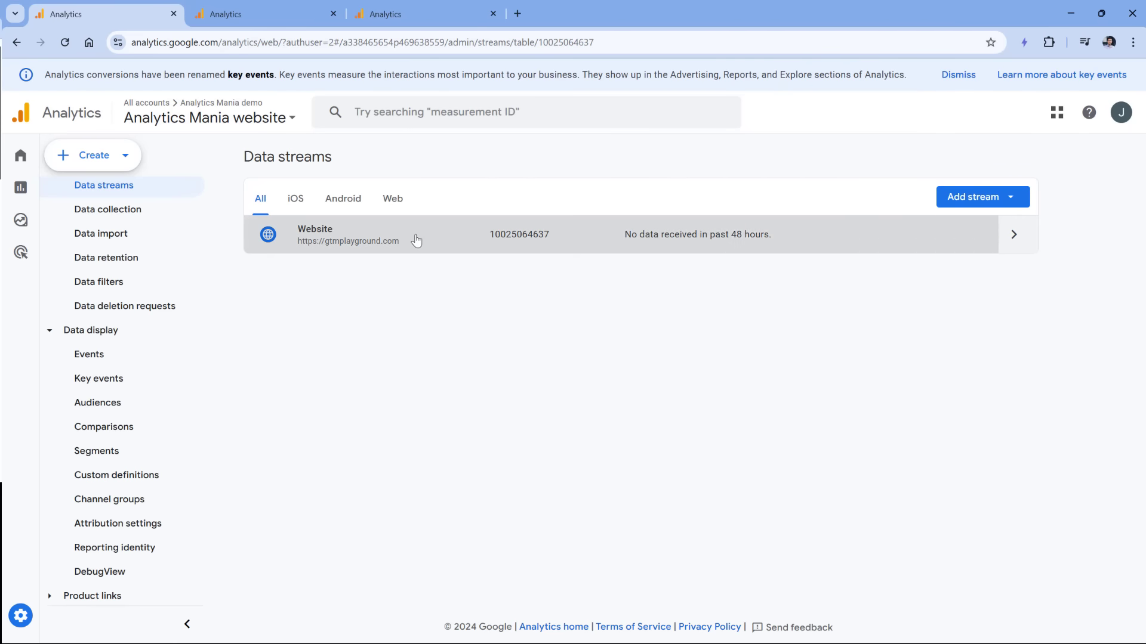
left_click(417, 237)
scroll(403, 460, "down", 2)
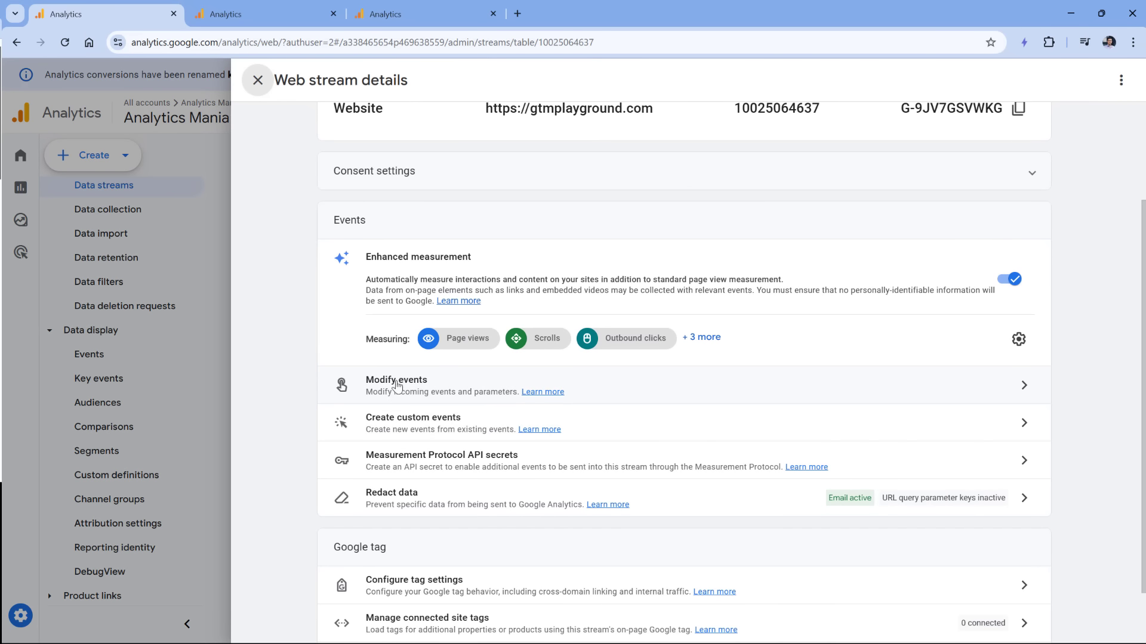
scroll(397, 388, "down", 2)
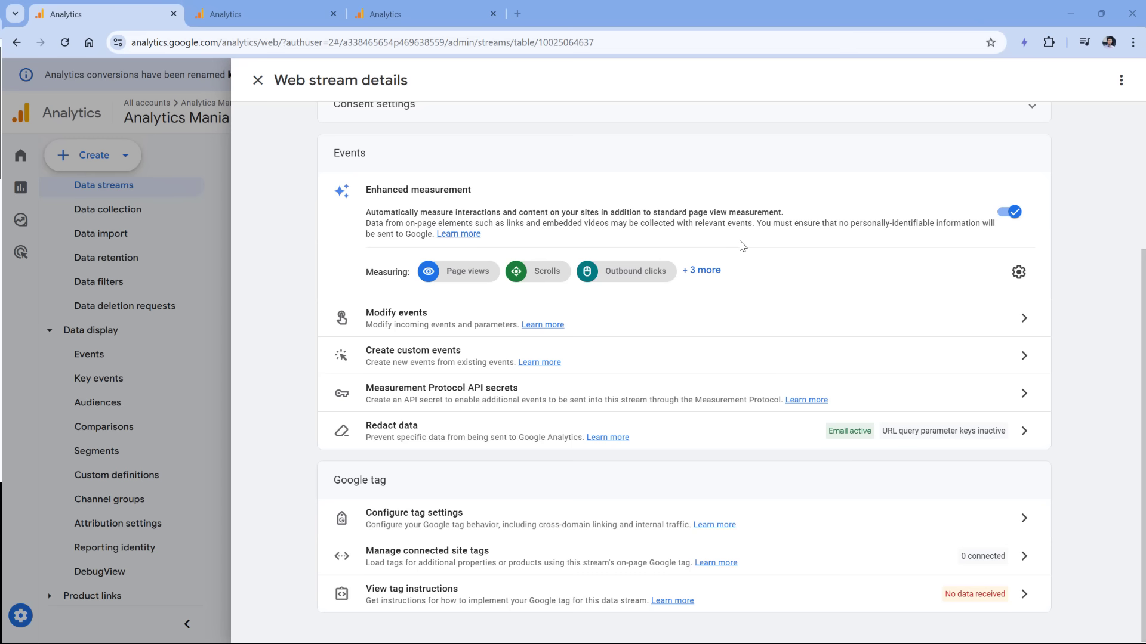
left_click(397, 435)
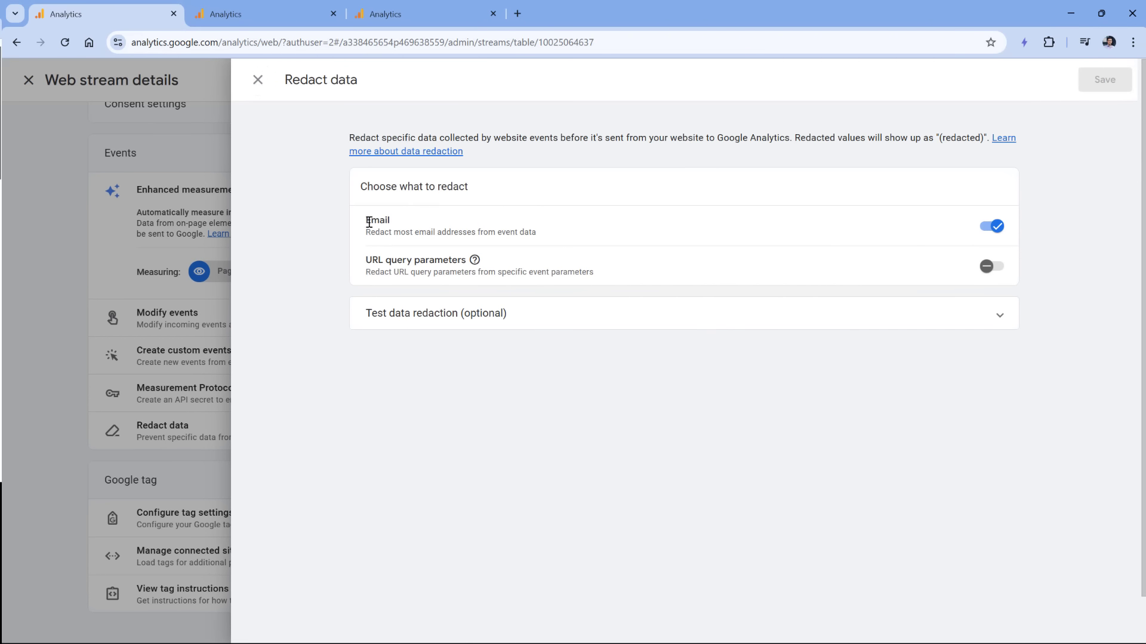
Review the email redaction option and the note on how redacted values are shown in the data redaction settings.
left_click_drag(369, 222, 537, 232)
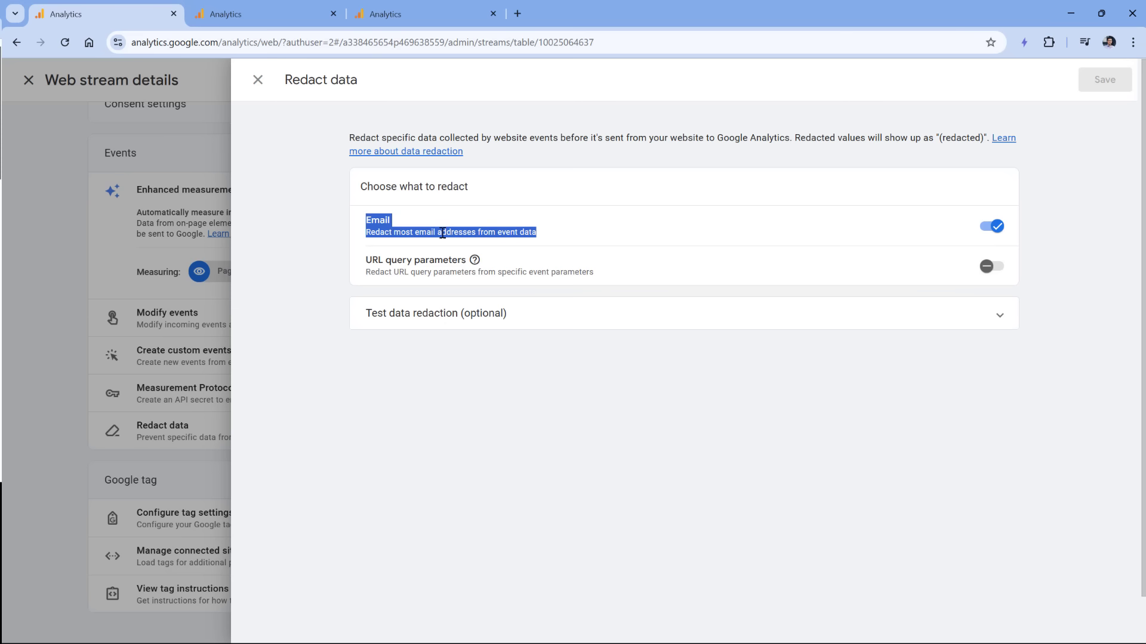
left_click(351, 42)
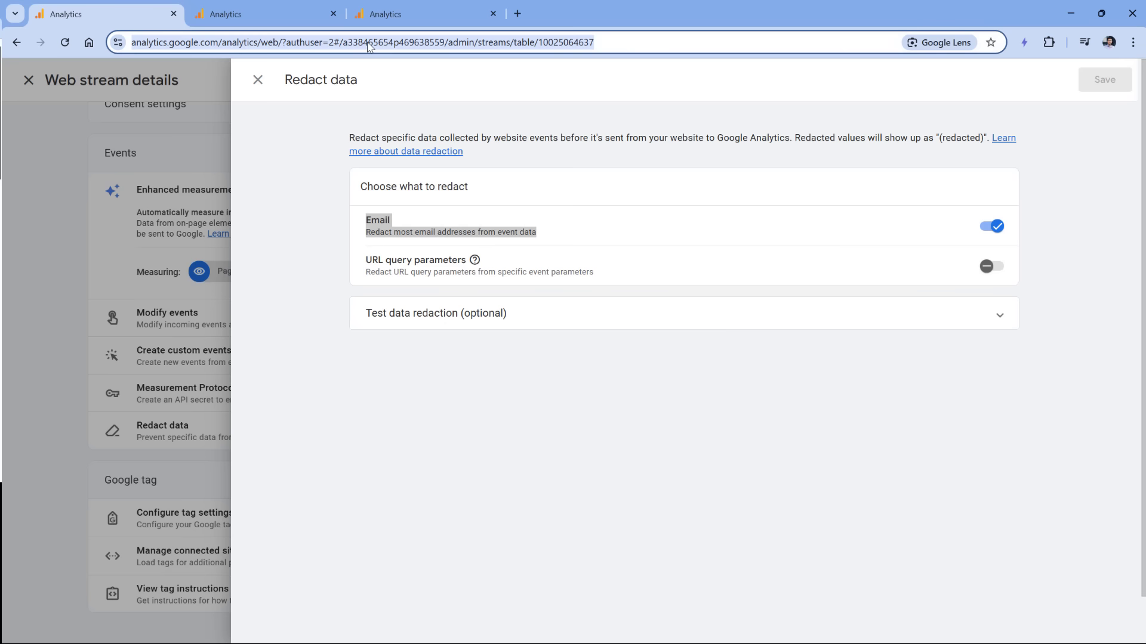
left_click(453, 238)
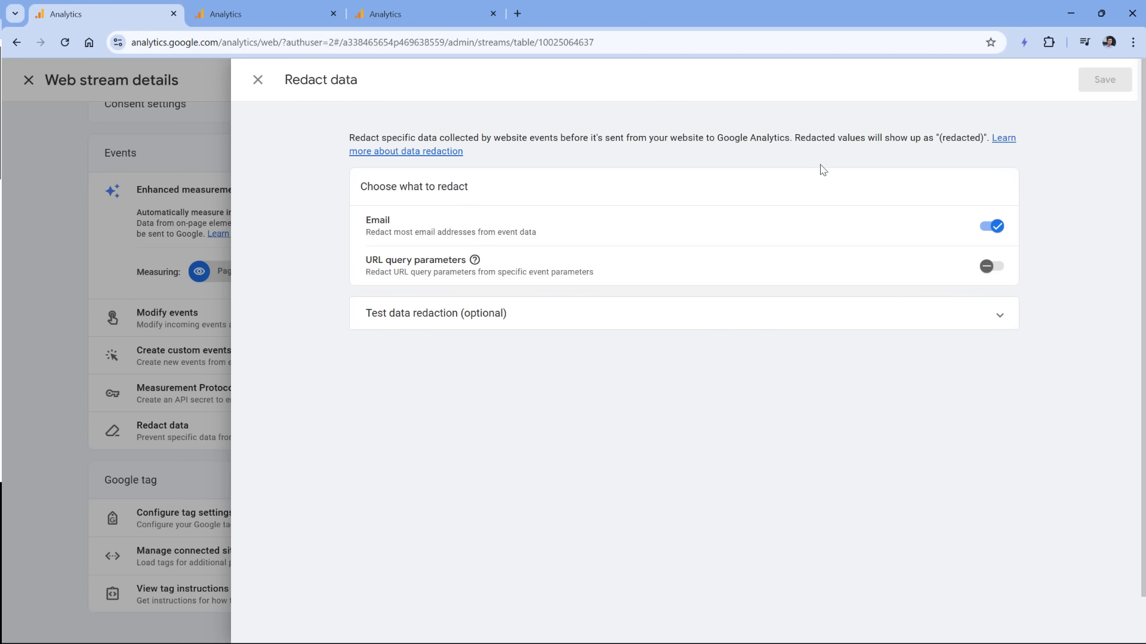
left_click_drag(938, 139, 985, 140)
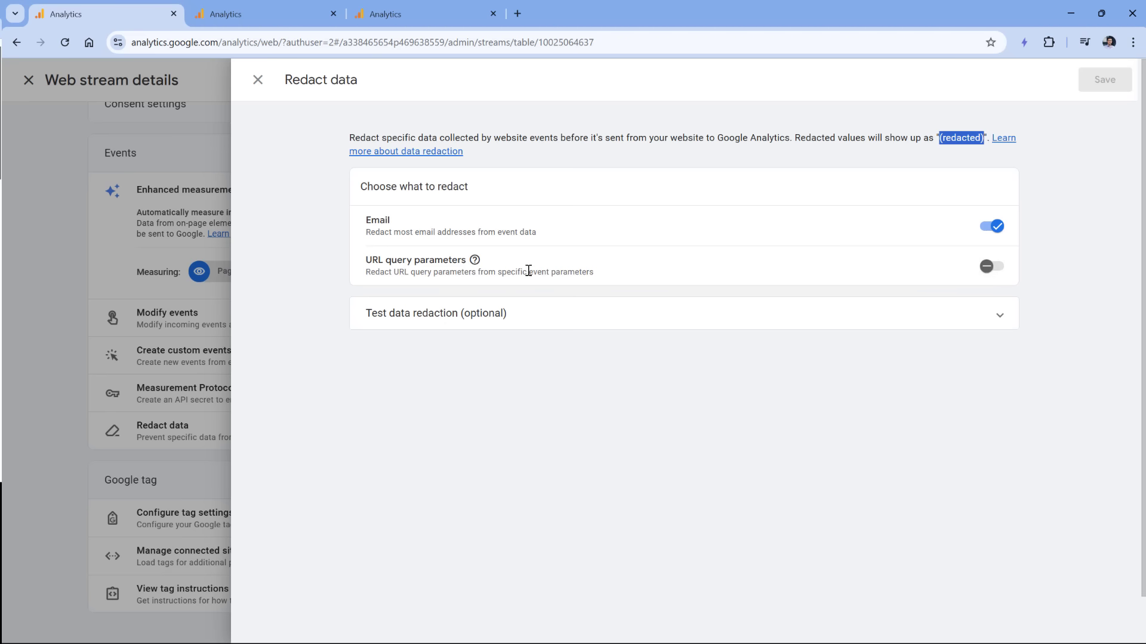
Turn on URL query parameter redaction to view its options, and leave the data redaction settings without saving.
left_click(990, 267)
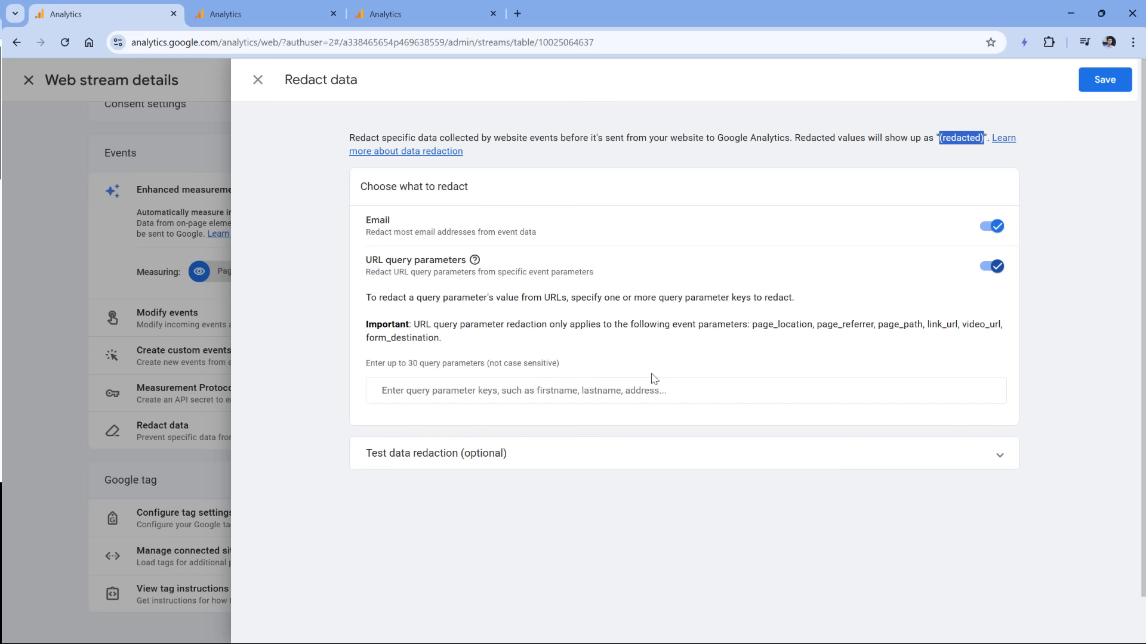
left_click(258, 81)
left_click(732, 395)
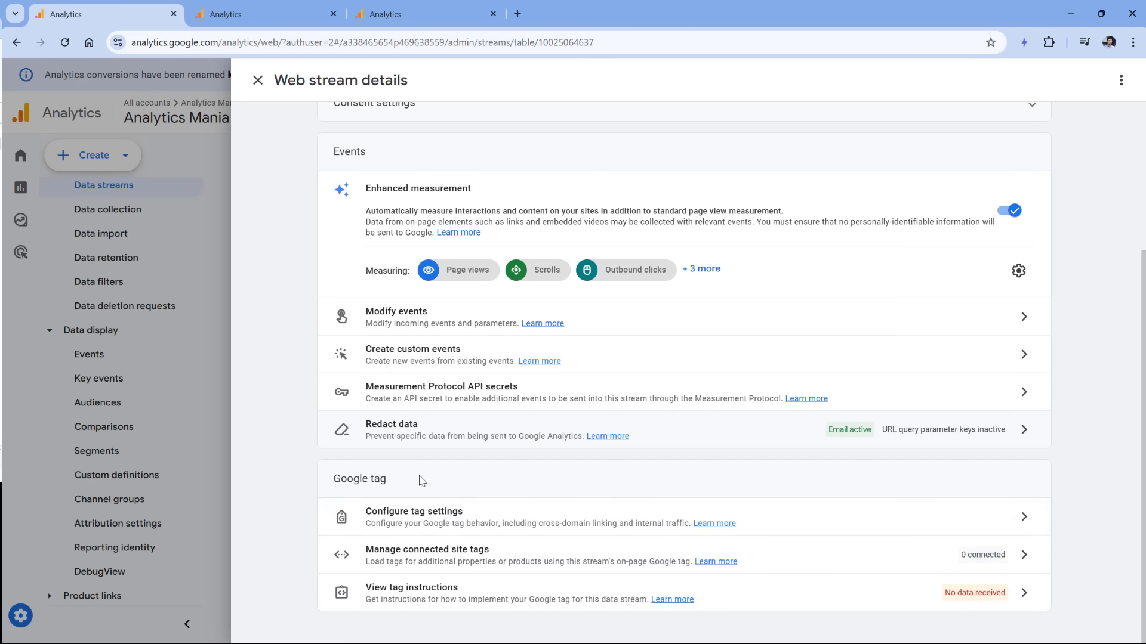
Open the Google tag configuration for the Website stream and expand its full list of settings.
left_click(447, 518)
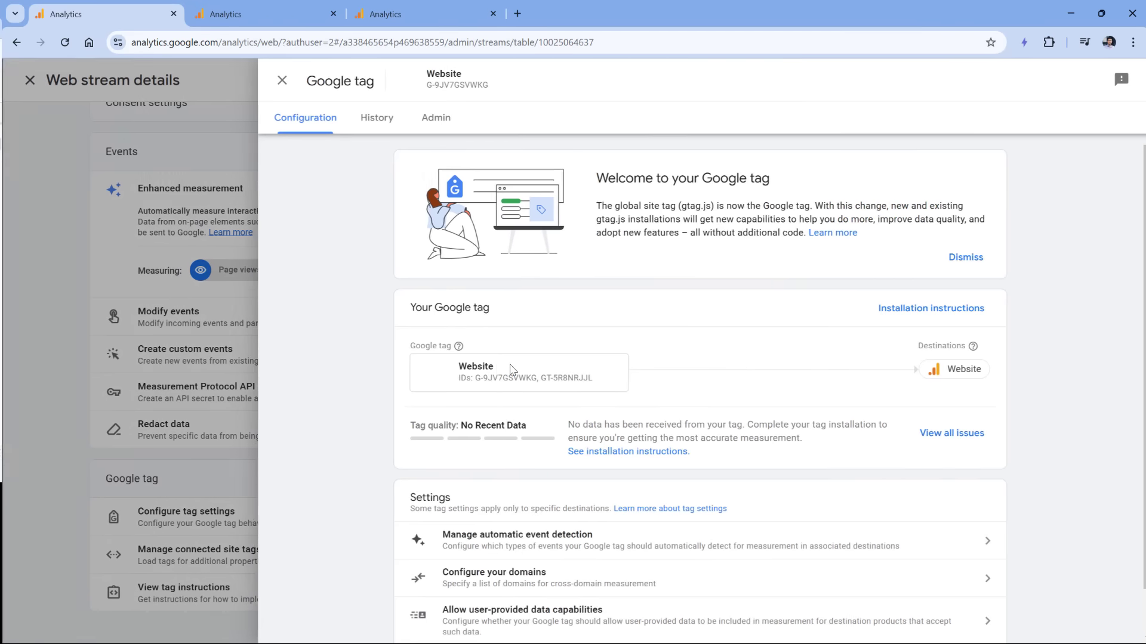
scroll(525, 387, "down", 1)
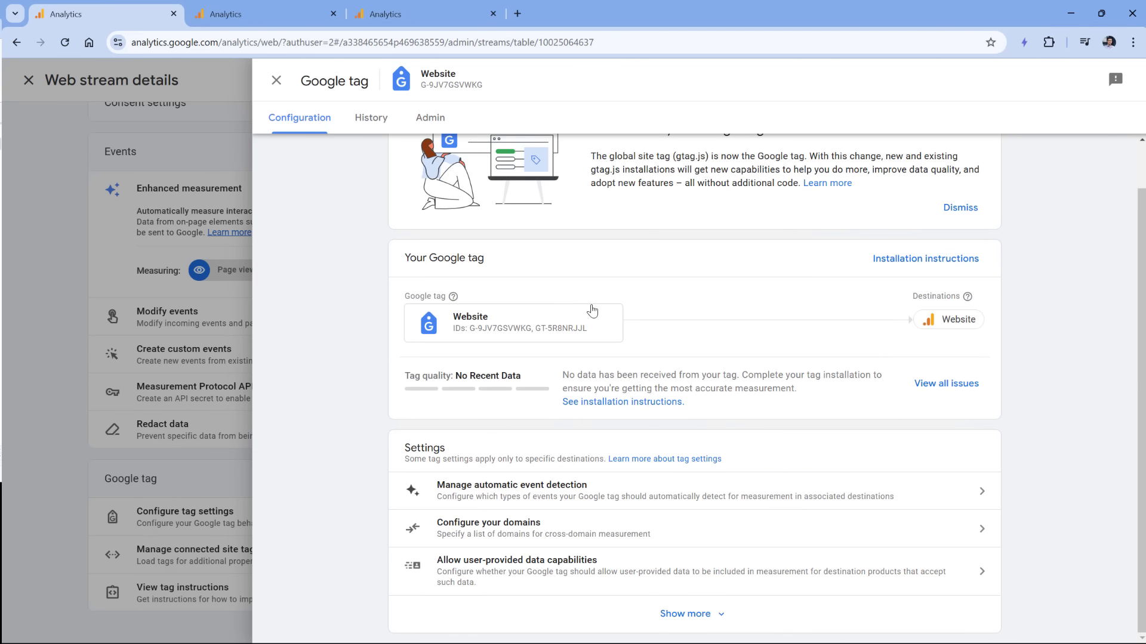
left_click(686, 614)
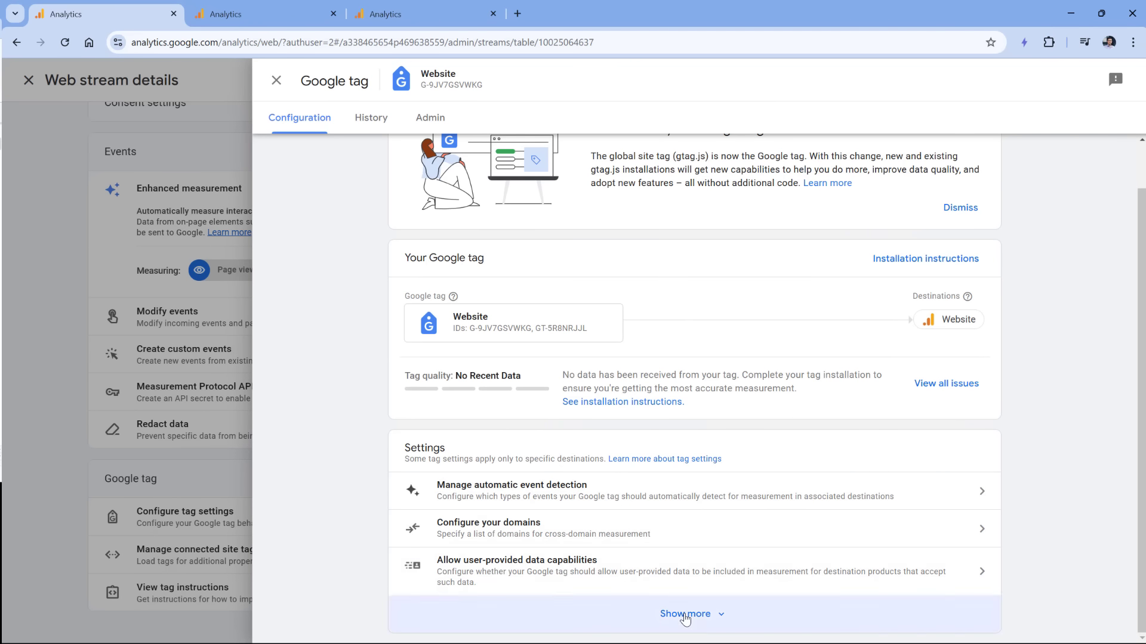
scroll(634, 294, "down", 5)
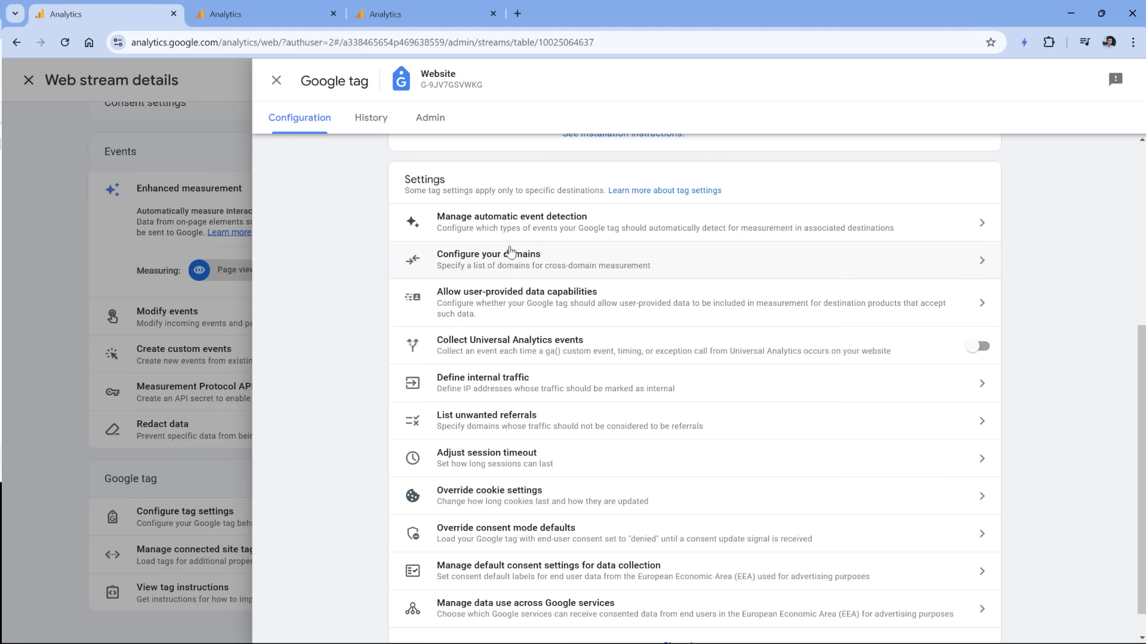
Enter website1.com and website2.com as Contains conditions for cross-domain linking, and discard the changes.
left_click(500, 267)
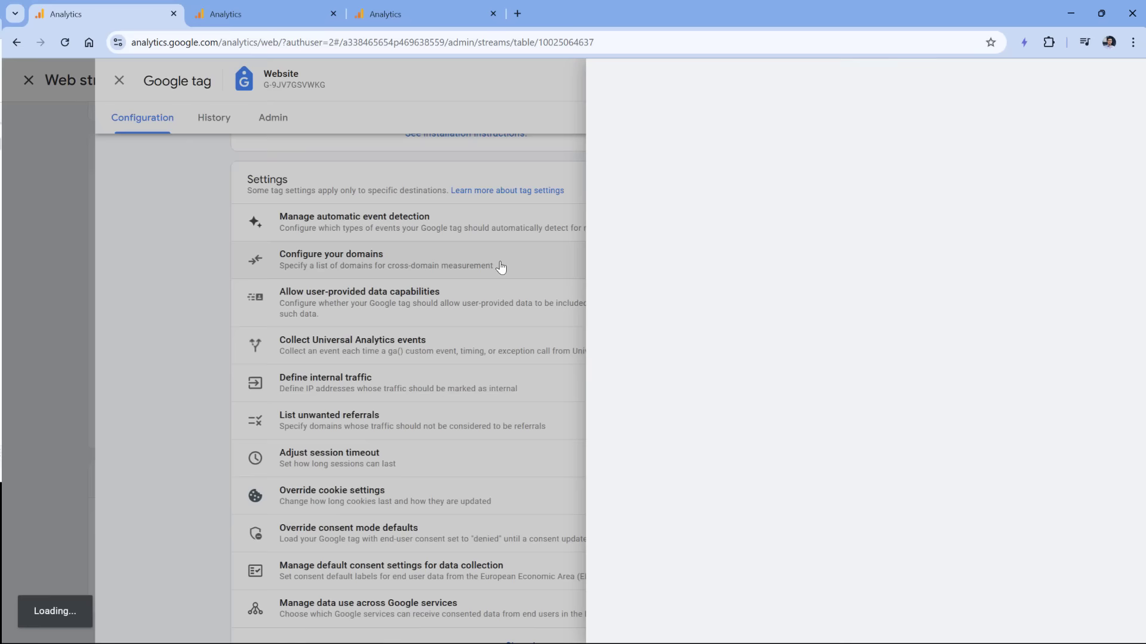
left_click(474, 315)
left_click(472, 358)
left_click(730, 316)
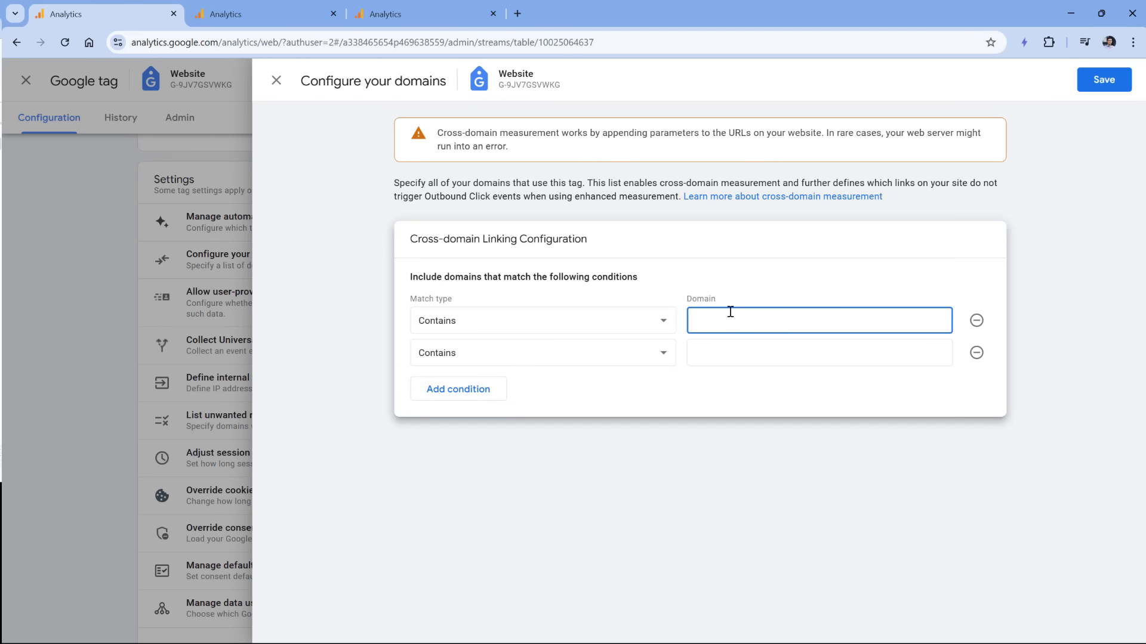
type("website1.com")
left_click(734, 347)
type("website2.com")
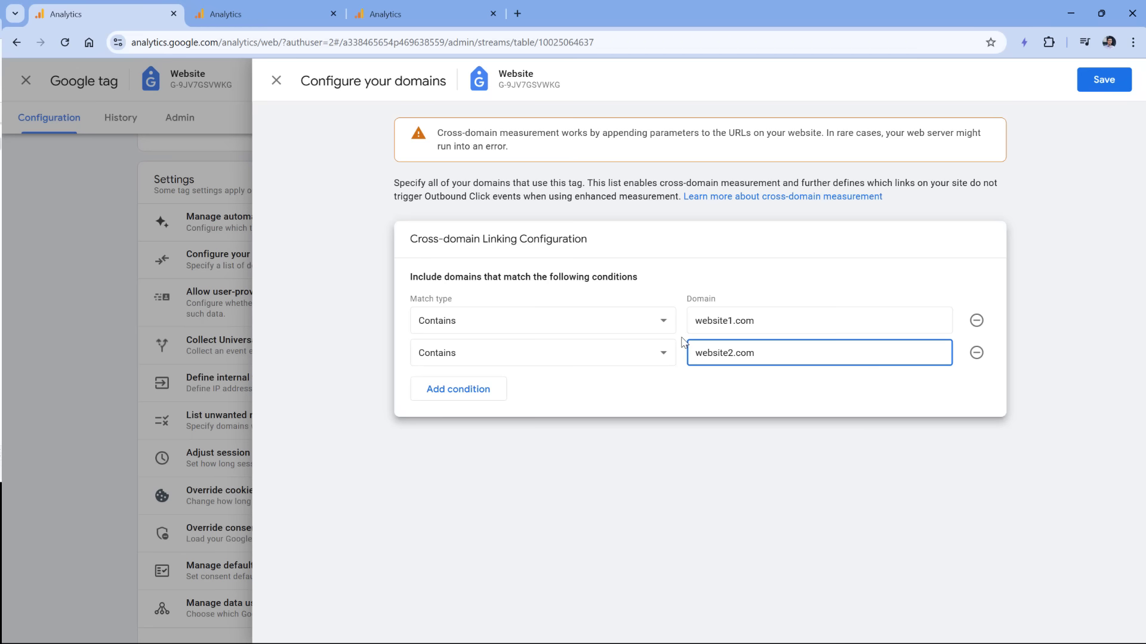
left_click(130, 249)
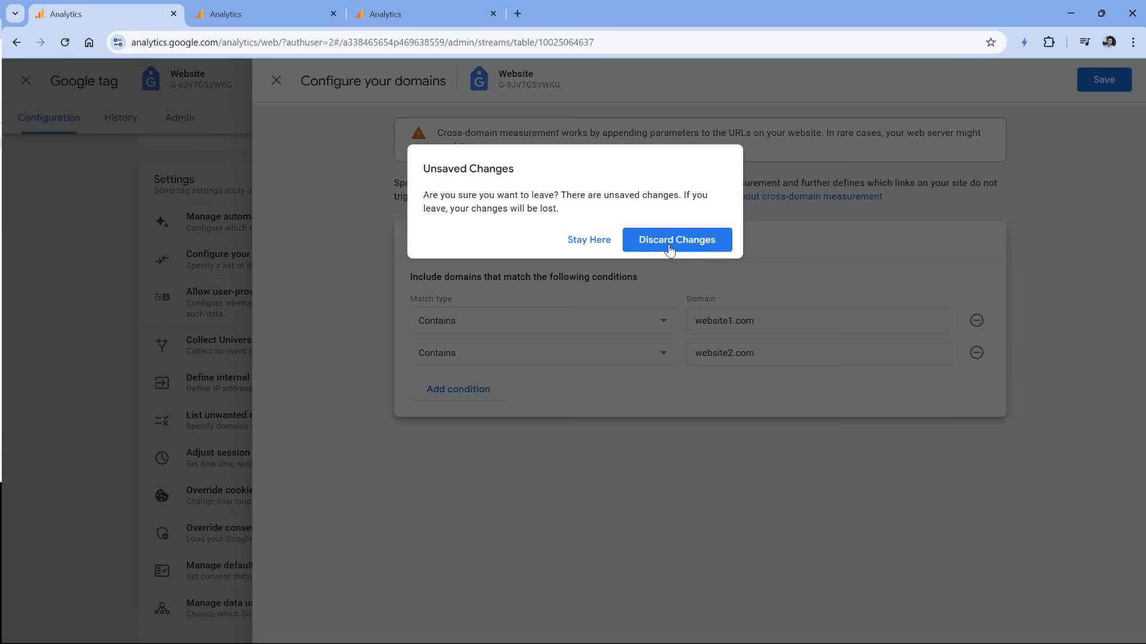
left_click(671, 247)
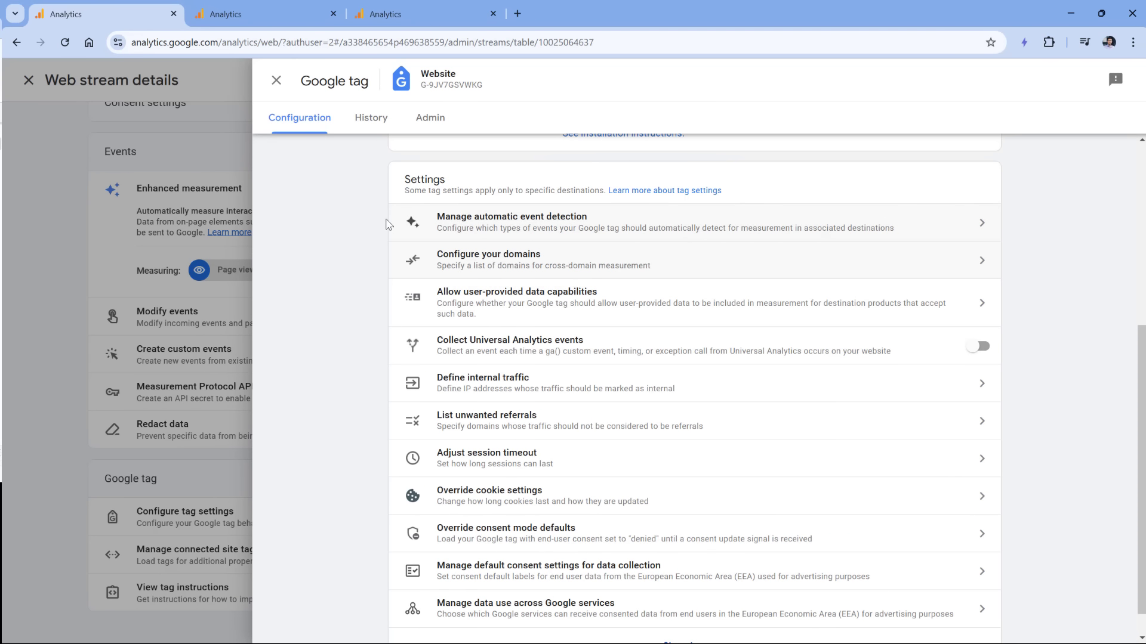
View the Google tag's internal traffic rules and return to the tag settings.
left_click(484, 385)
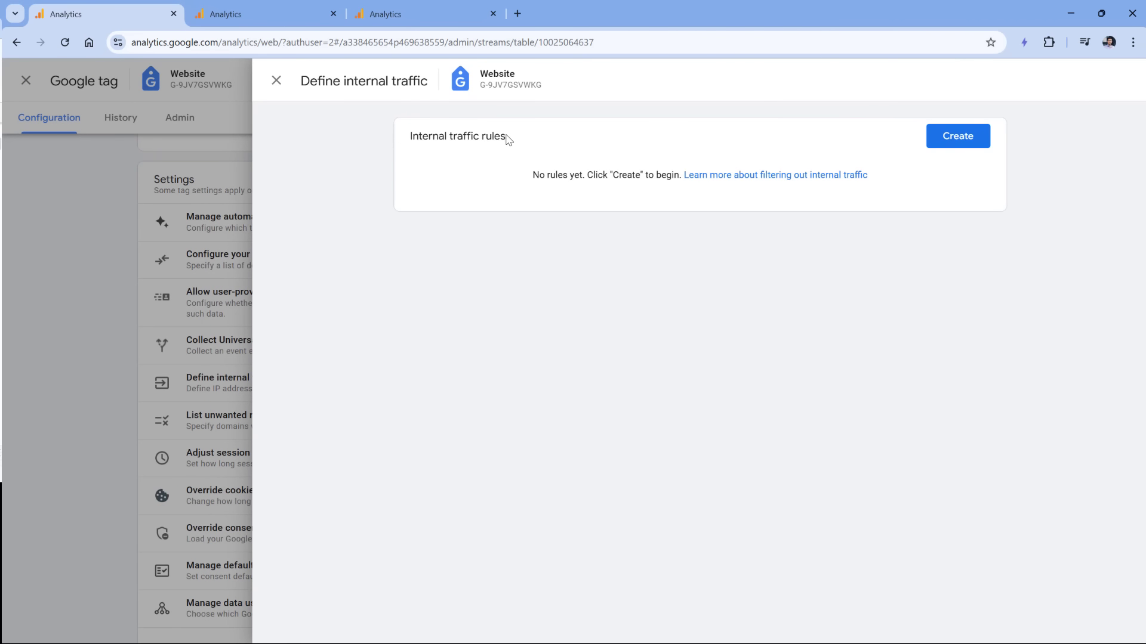
left_click(276, 81)
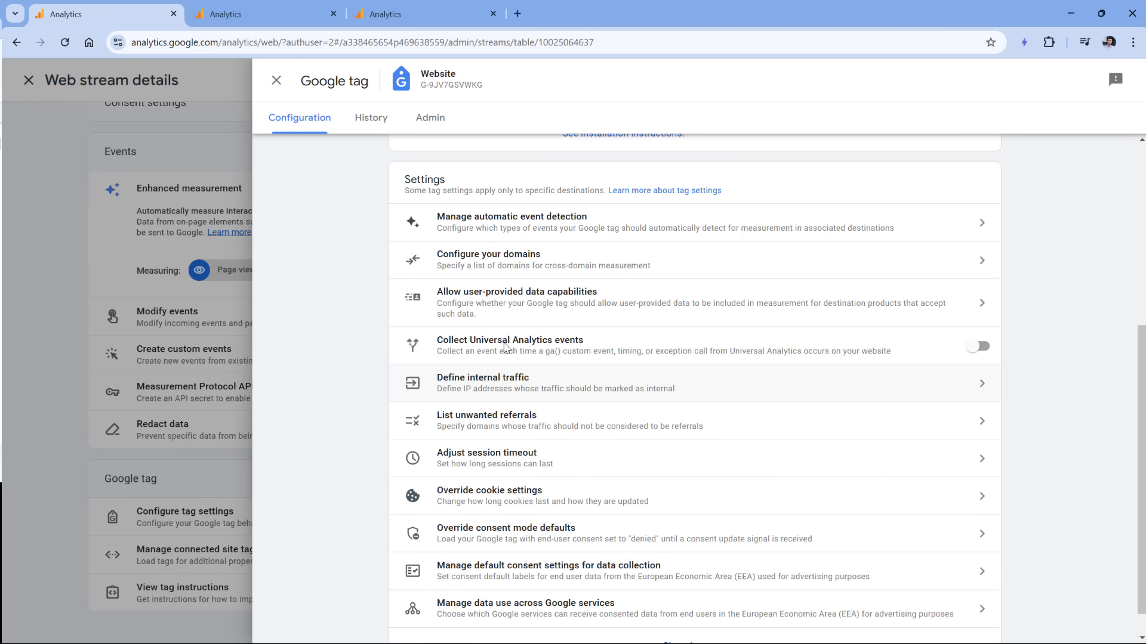
Enter stripe.com and paypal.com as unwanted referral domains using Referral domain contains, and leave without saving.
left_click(493, 425)
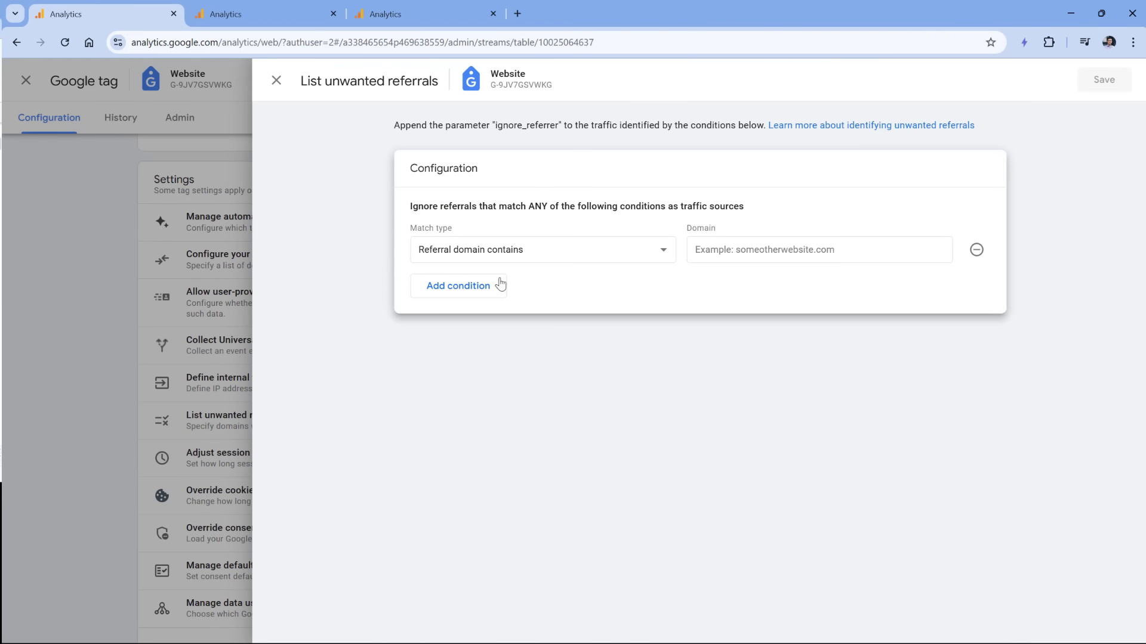
left_click(738, 256)
type("stripe.com")
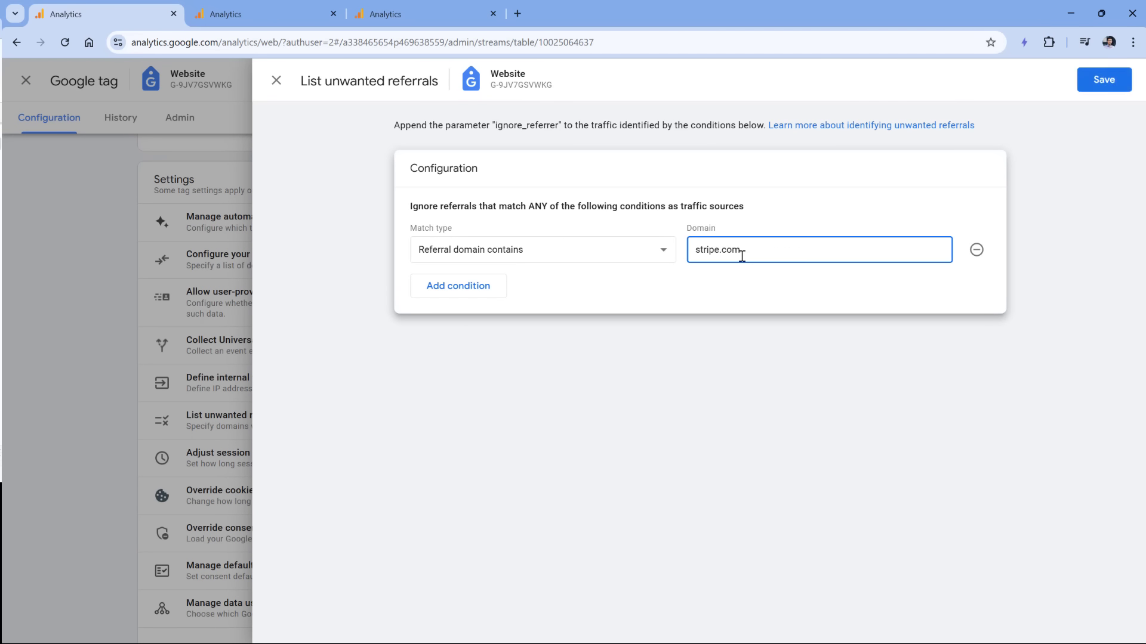
left_click(486, 287)
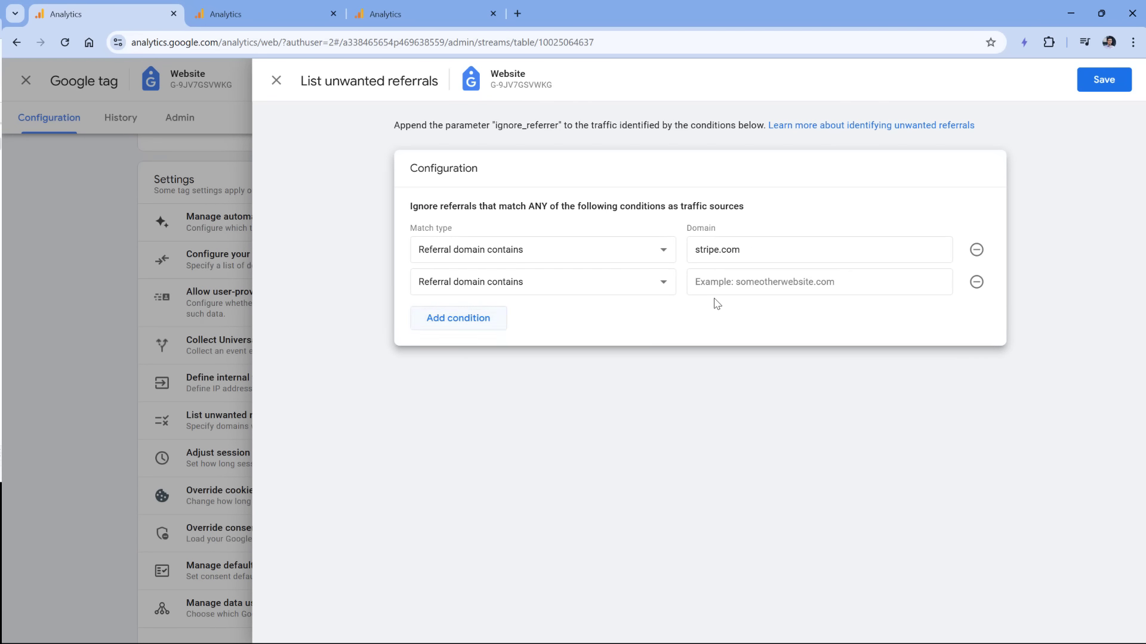
left_click(719, 292)
type("paypal.com")
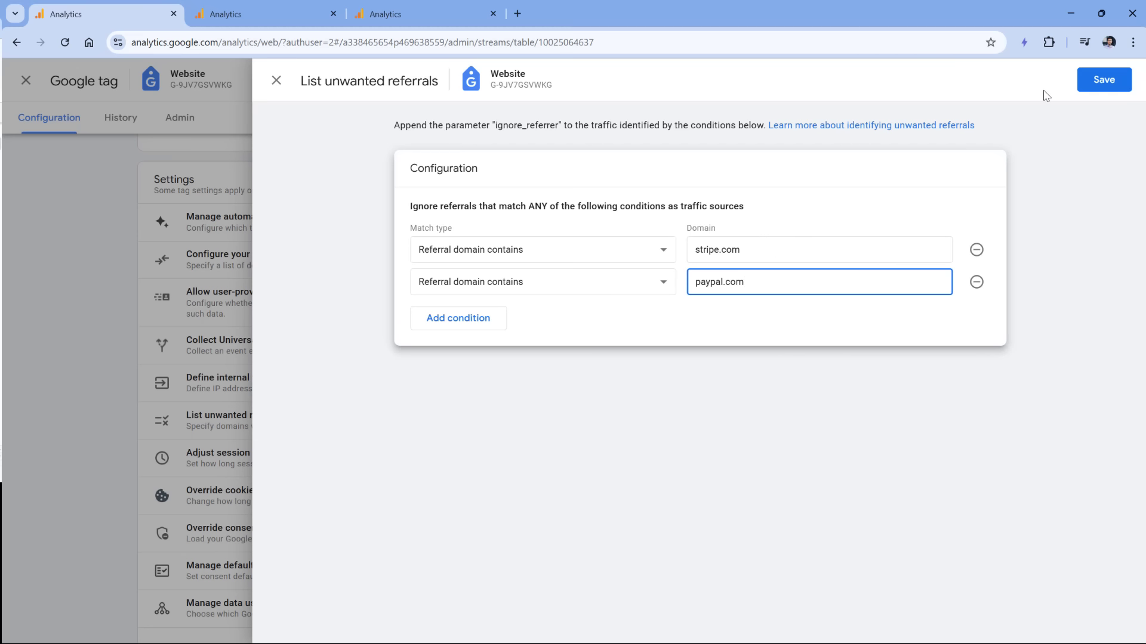
left_click(275, 80)
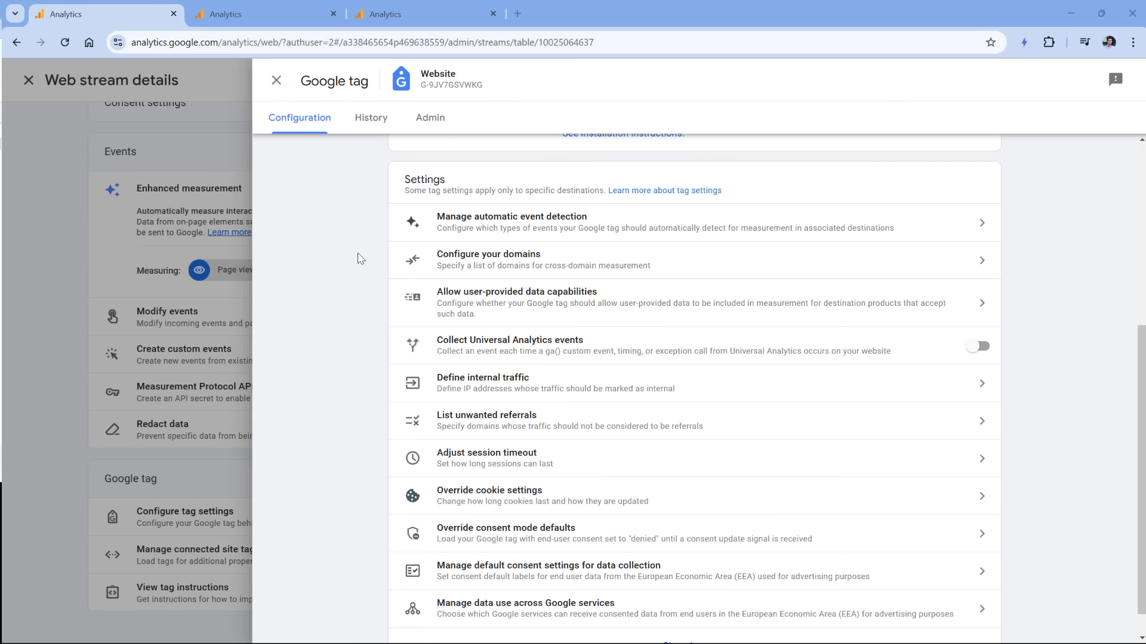
Set the Google tag's session timeout to 7 hours and 55 minutes.
left_click(489, 466)
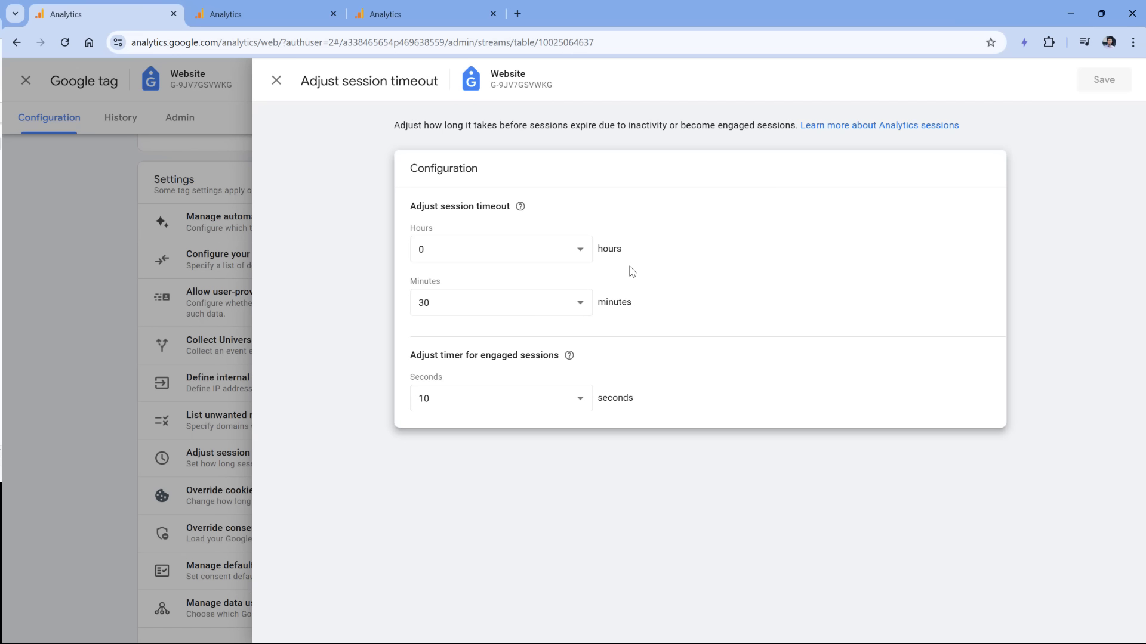
left_click(577, 252)
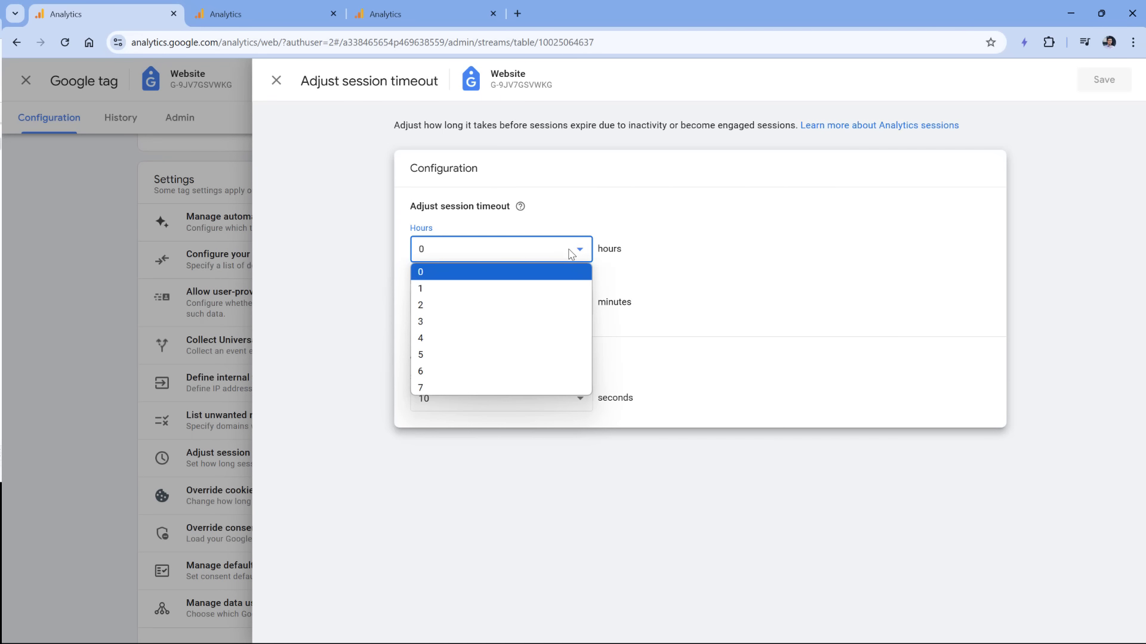
left_click(572, 254)
left_click(544, 252)
left_click(675, 272)
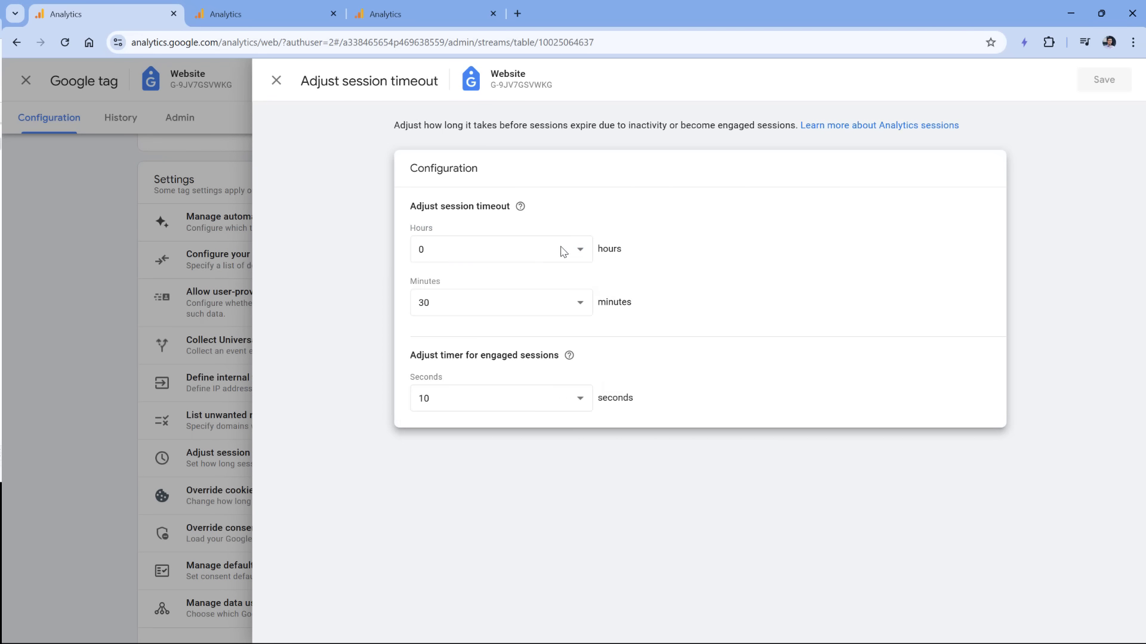
left_click(563, 249)
left_click(500, 387)
left_click(501, 303)
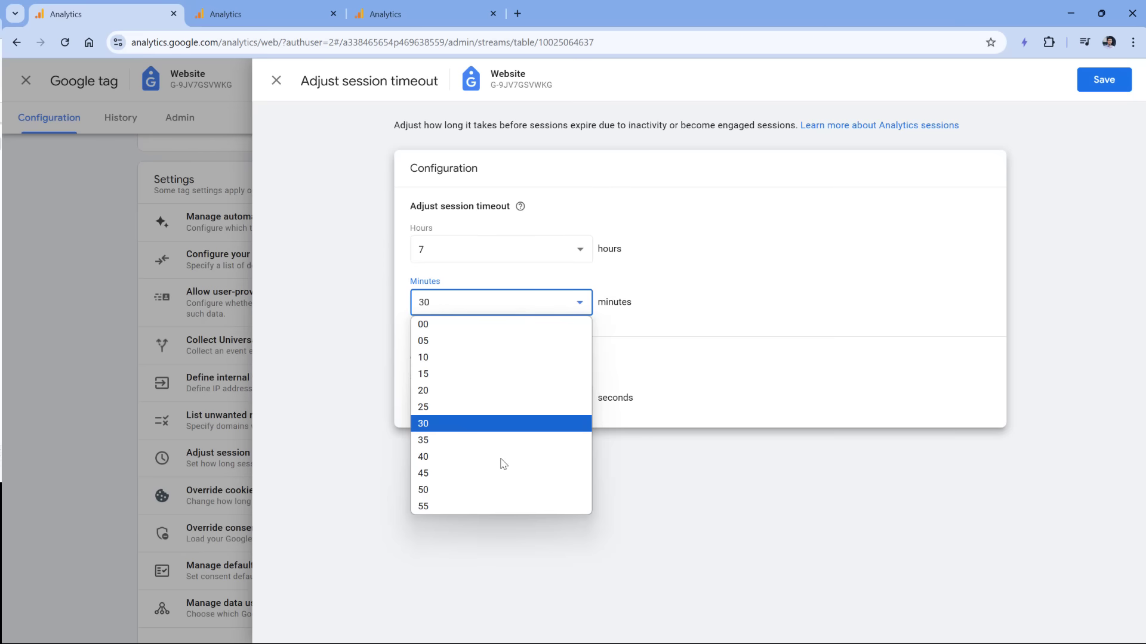
left_click(495, 506)
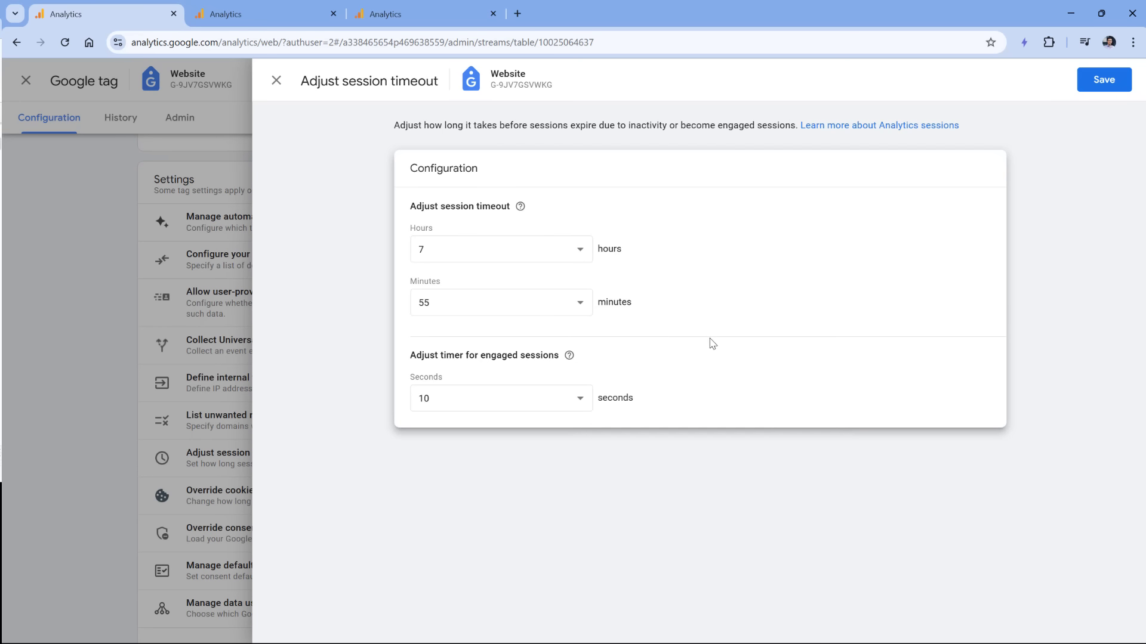
Set the timer for engaged sessions to 60 seconds and save the session timeout settings.
left_click(499, 407)
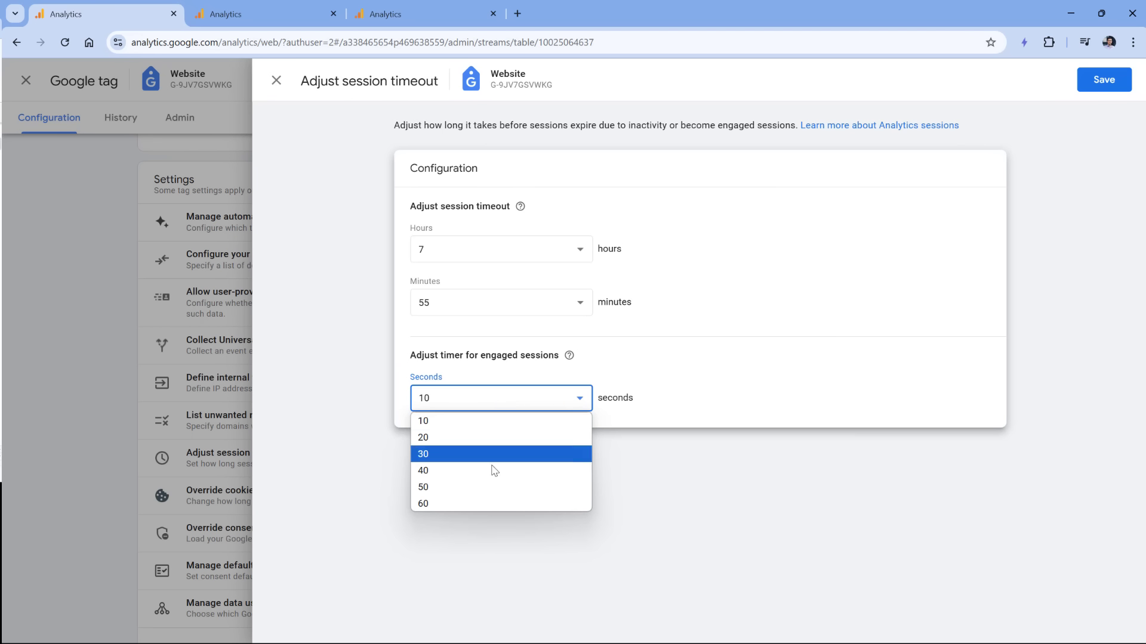
left_click(499, 502)
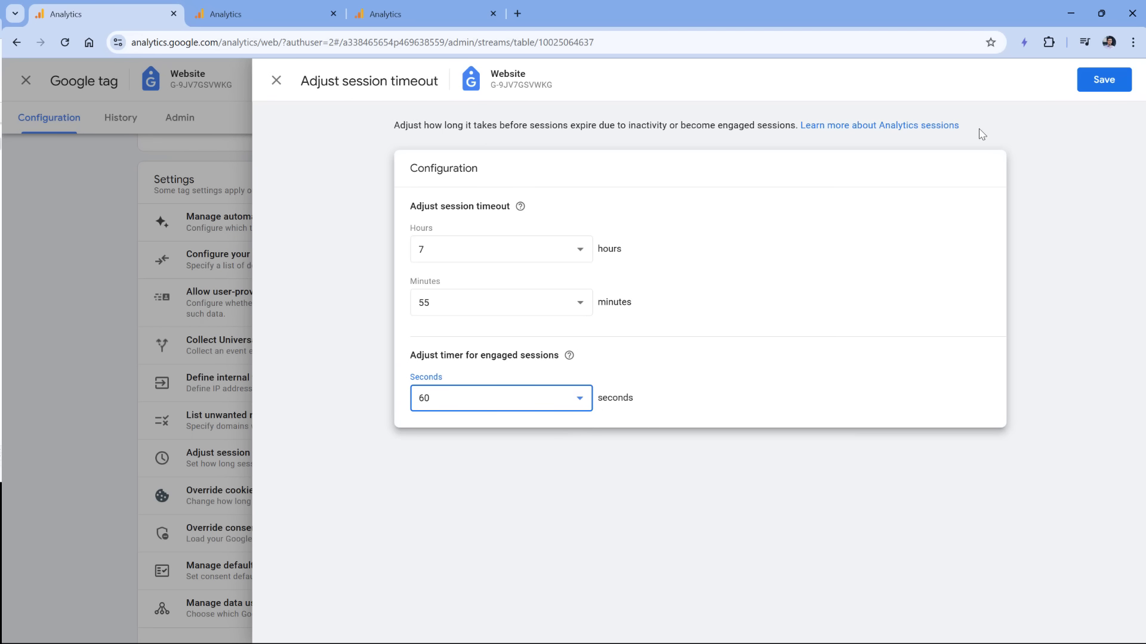
left_click(1104, 81)
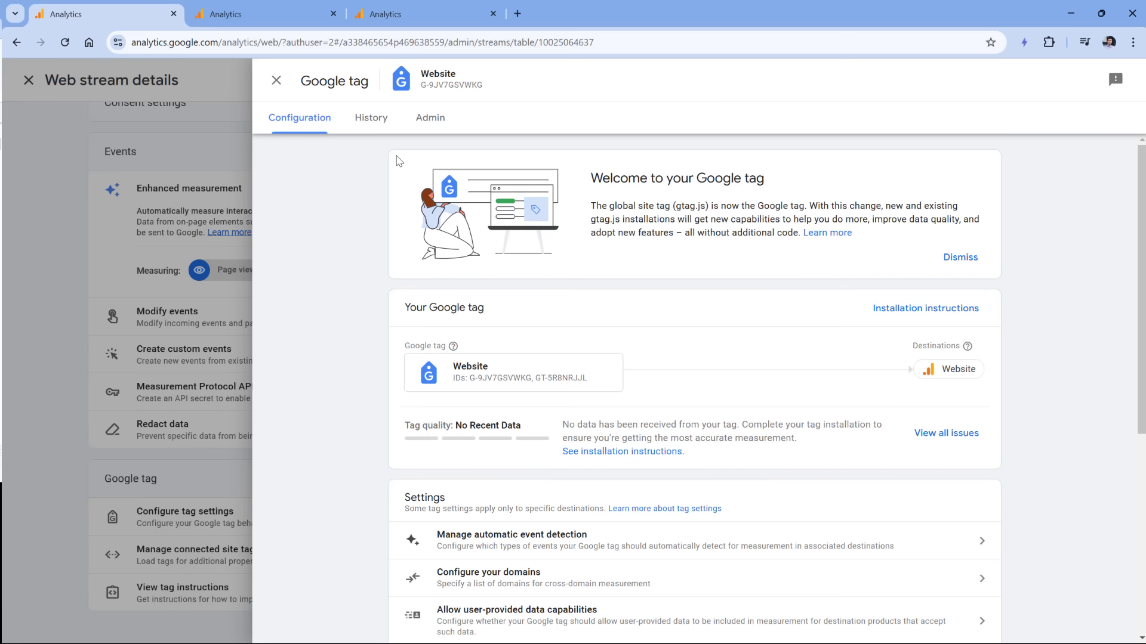
Check the Google tag's change history and close the tag settings.
left_click(371, 122)
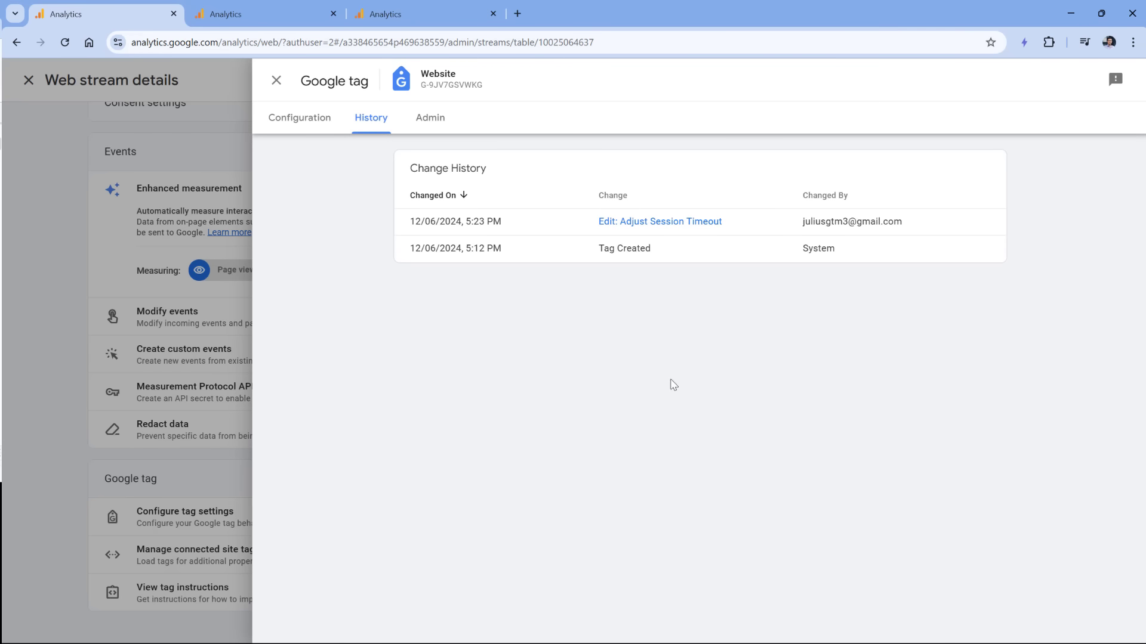
left_click(277, 80)
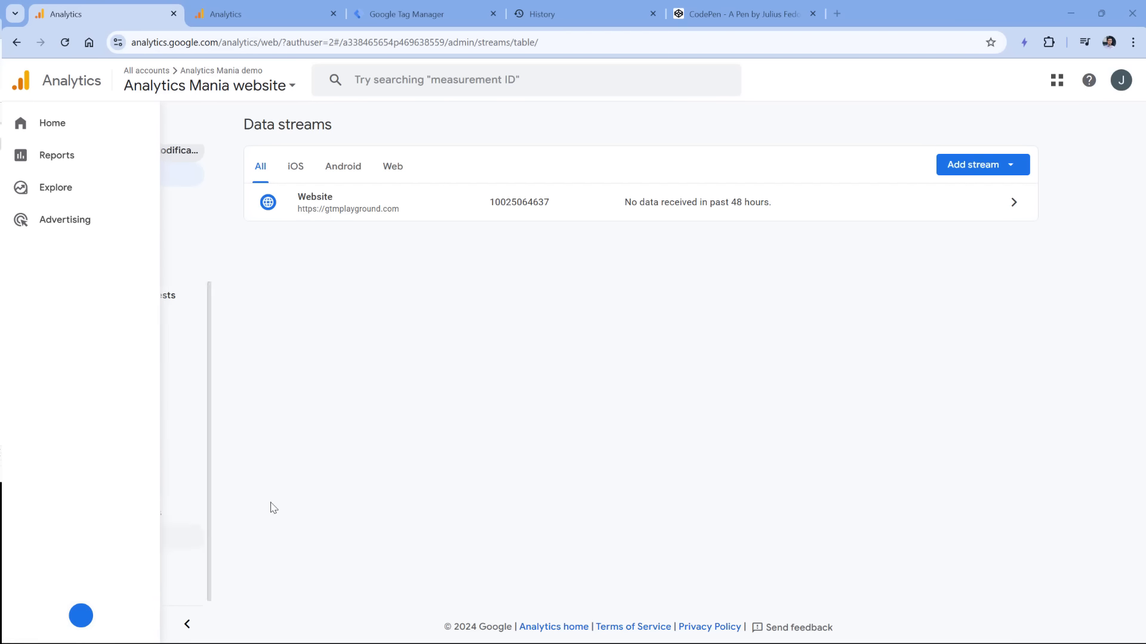
Reopen the Website data stream from the data streams list and select its measurement ID.
scroll(129, 238, "up", 1)
scroll(129, 237, "up", 3)
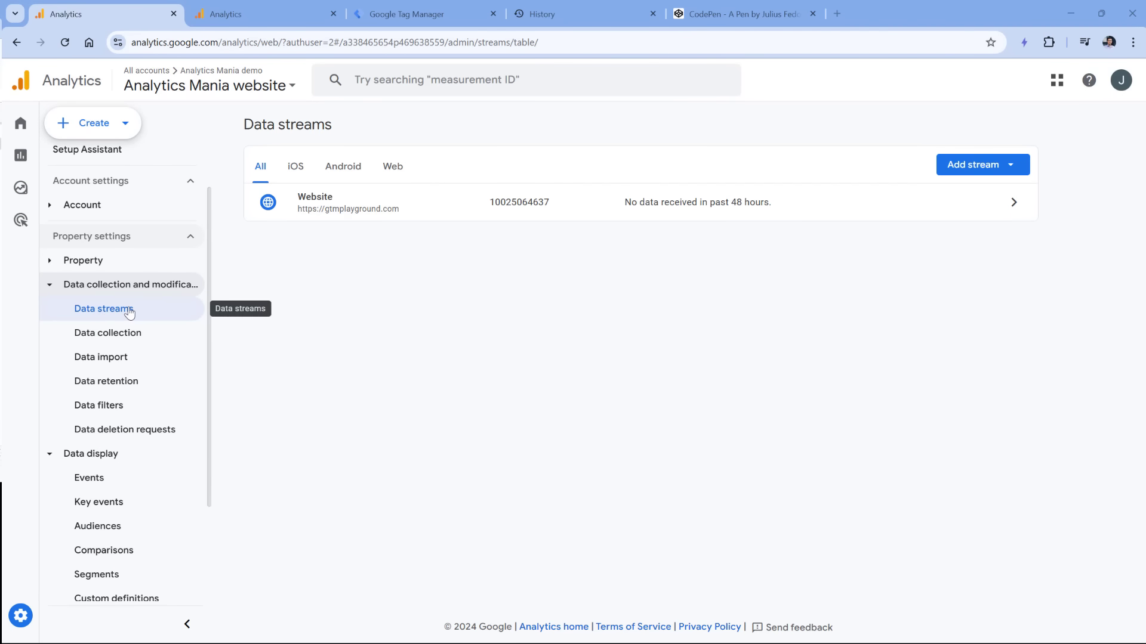
left_click(368, 208)
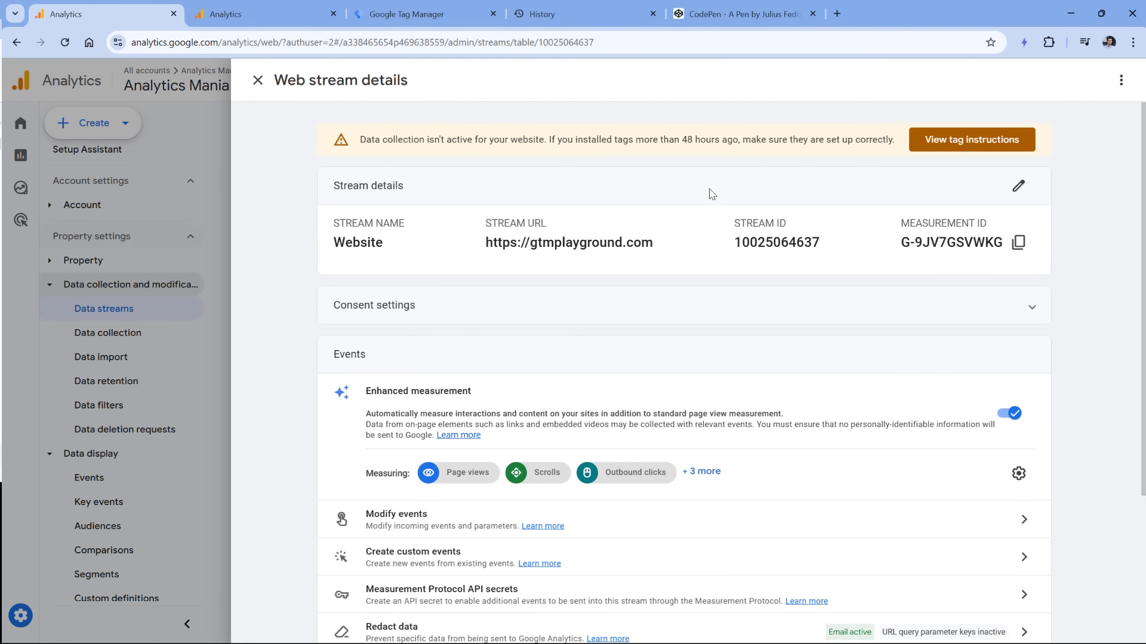
left_click_drag(902, 246, 1009, 246)
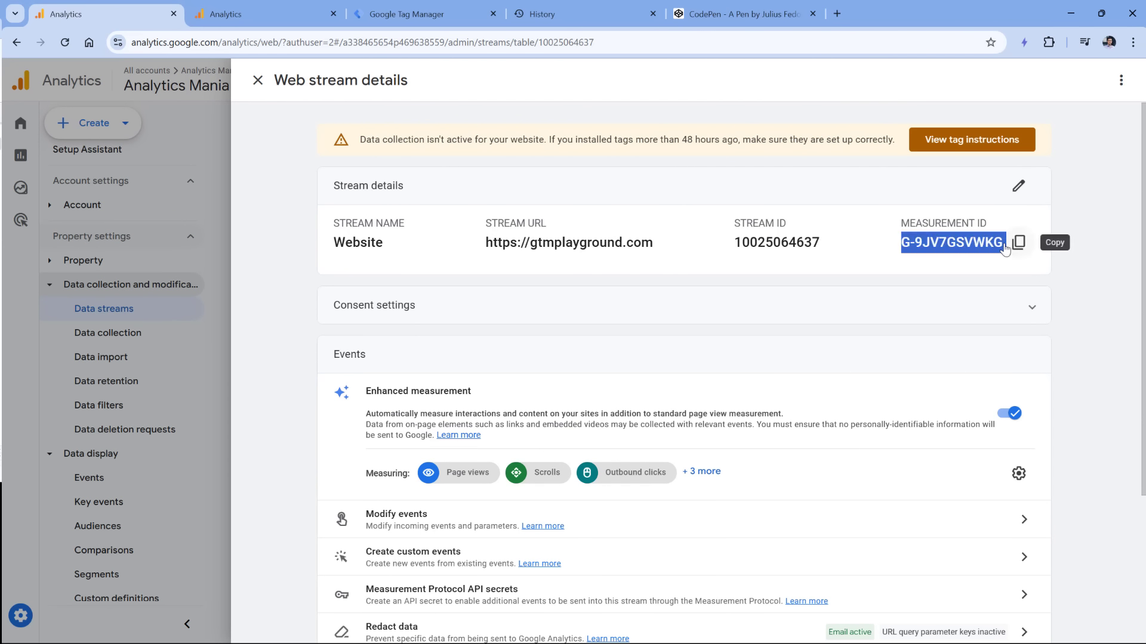
left_click(1064, 249)
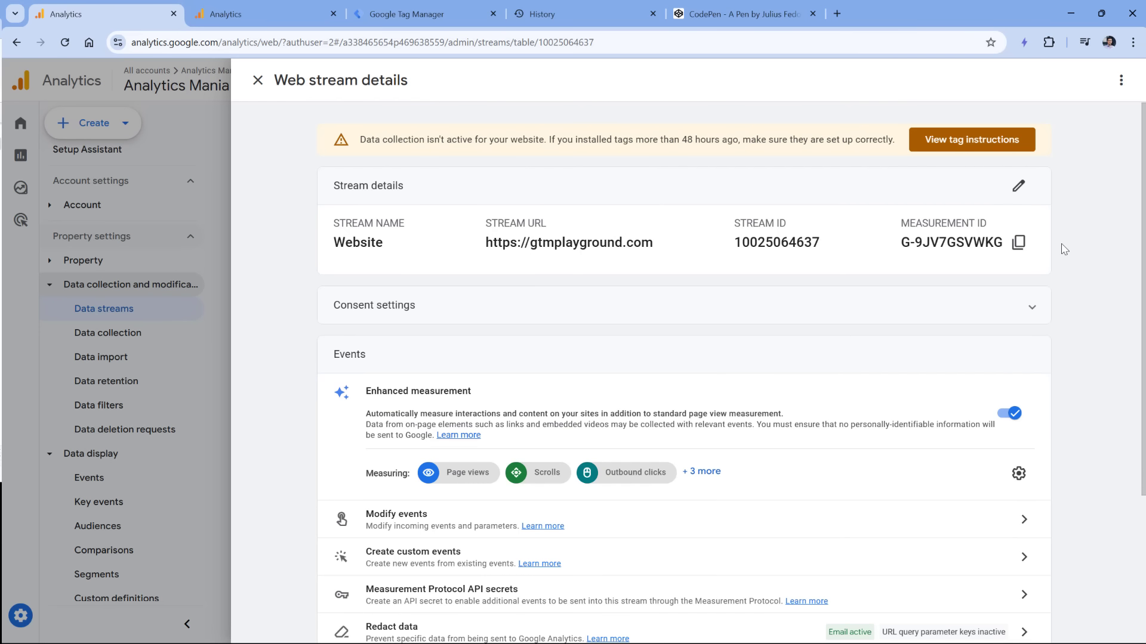
left_click_drag(903, 242, 1005, 242)
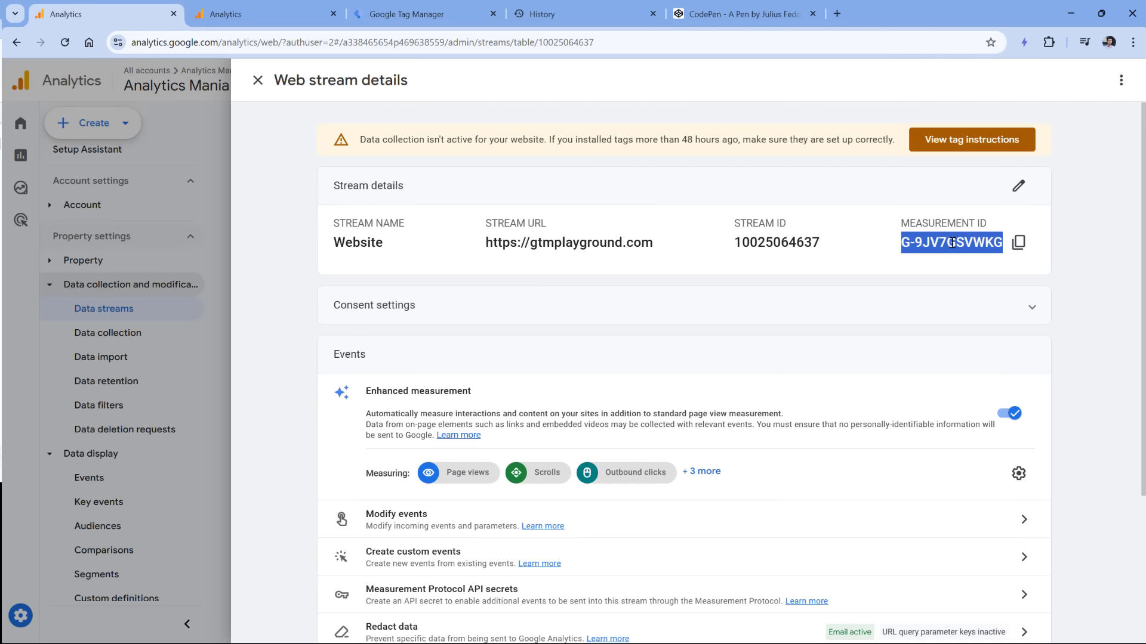
left_click(952, 242)
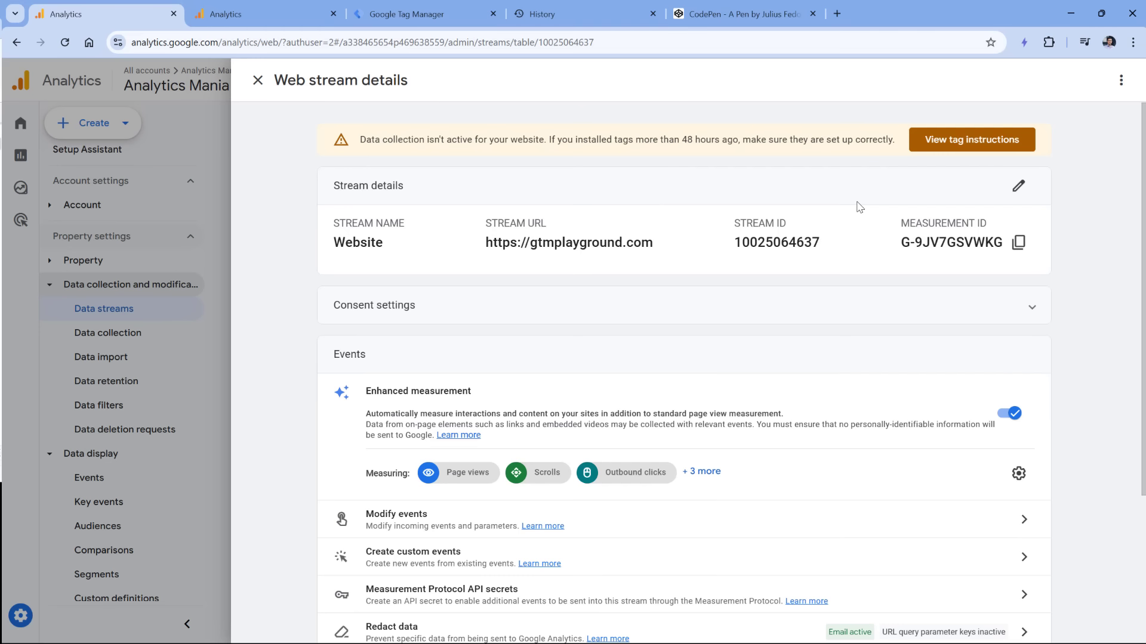
Open the web stream's tag instructions and review the manual installation snippet and where it belongs in the page.
scroll(733, 258, "down", 3)
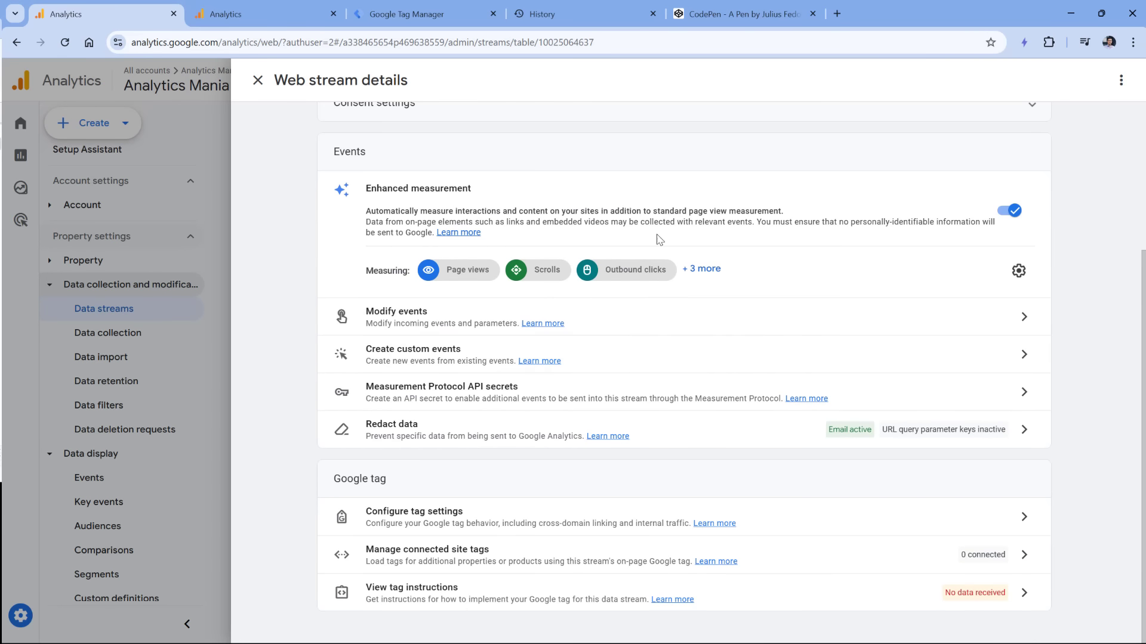
left_click(420, 592)
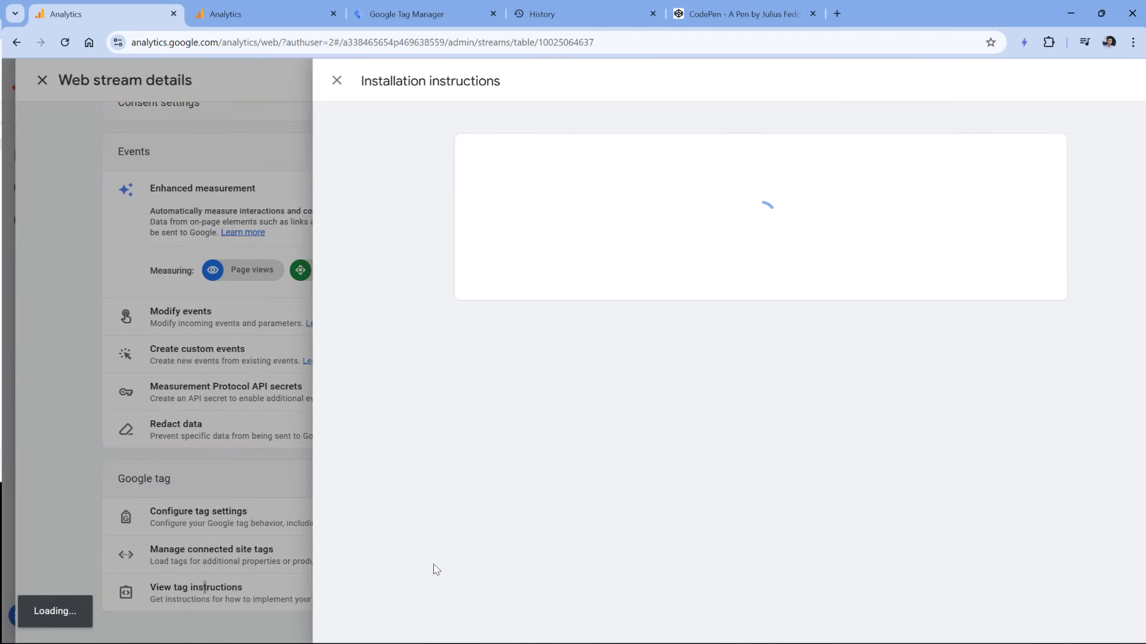
left_click(877, 157)
left_click_drag(509, 346, 425, 236)
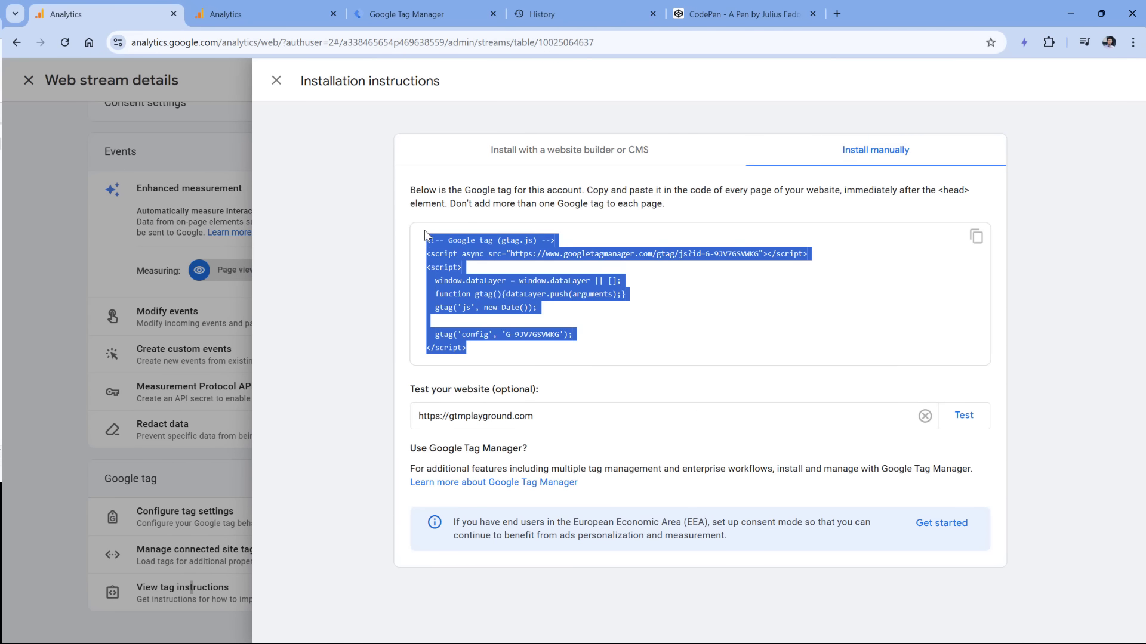
left_click_drag(938, 190, 970, 191)
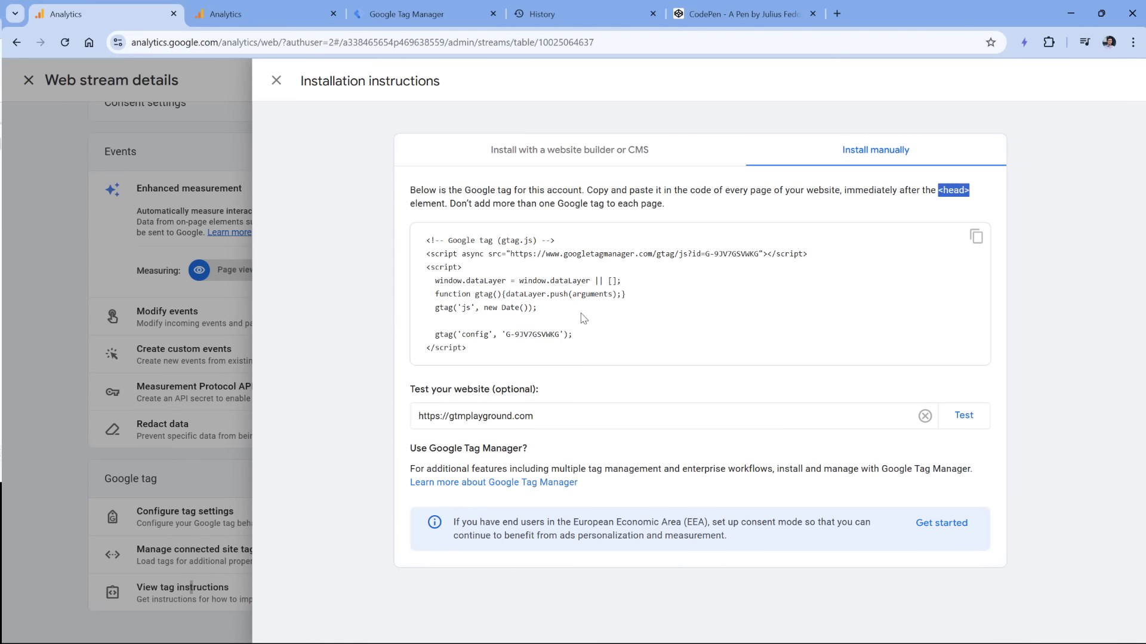
Copy the Google tag snippet and paste it into the head of the CodePen HTML, below the stylesheet link.
left_click(483, 356)
left_click_drag(483, 356, 427, 244)
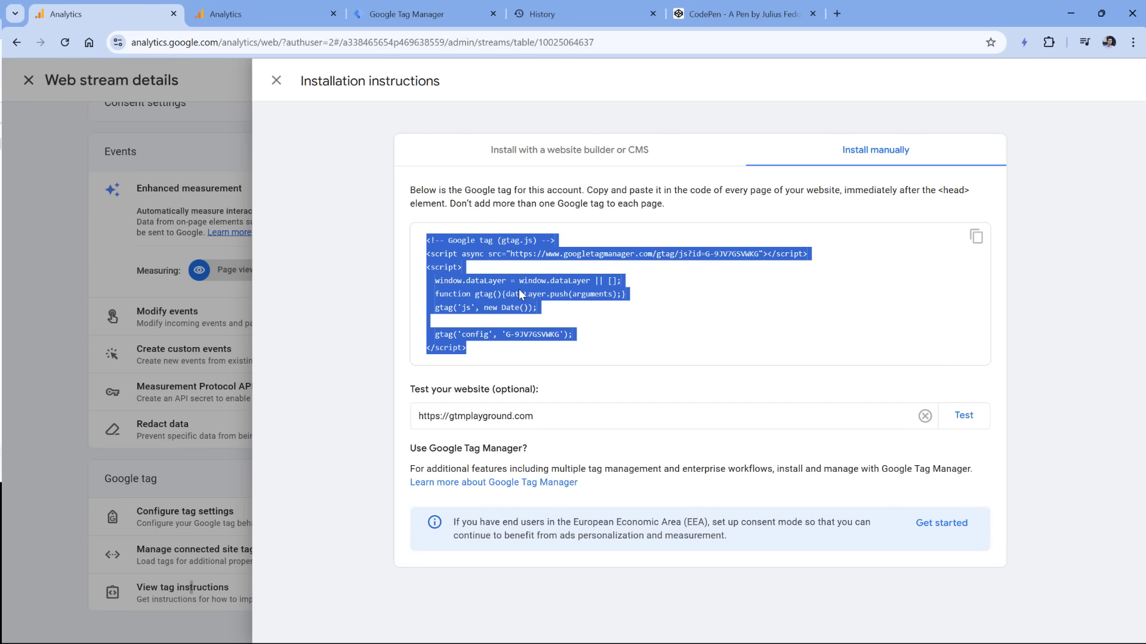
left_click_drag(467, 349, 425, 241)
right_click(451, 249)
left_click(532, 235)
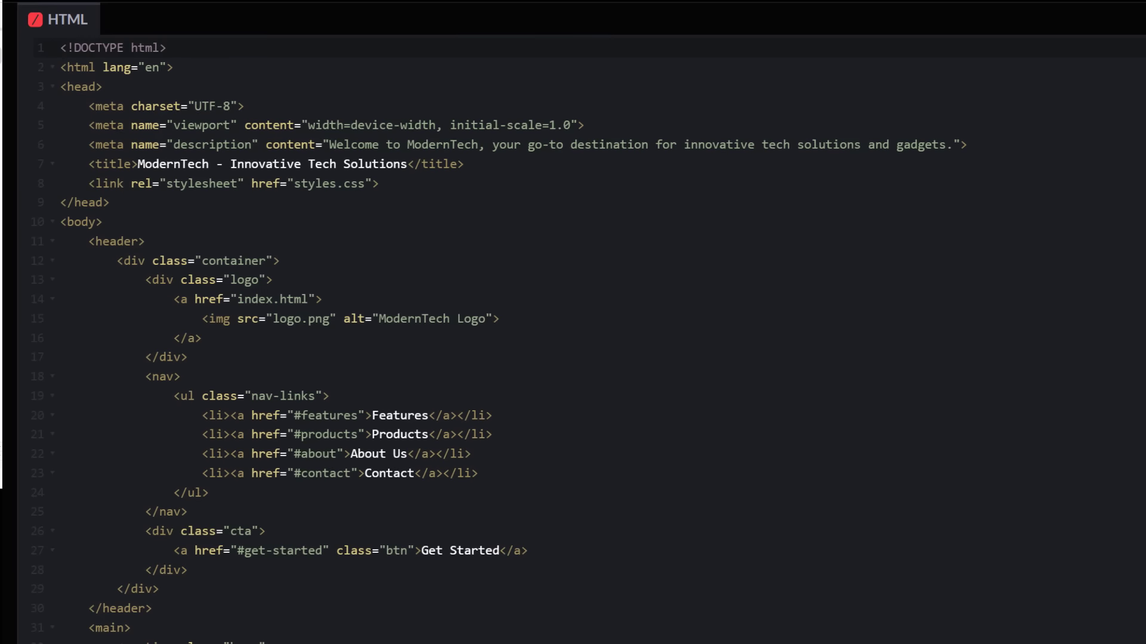
left_click(396, 184)
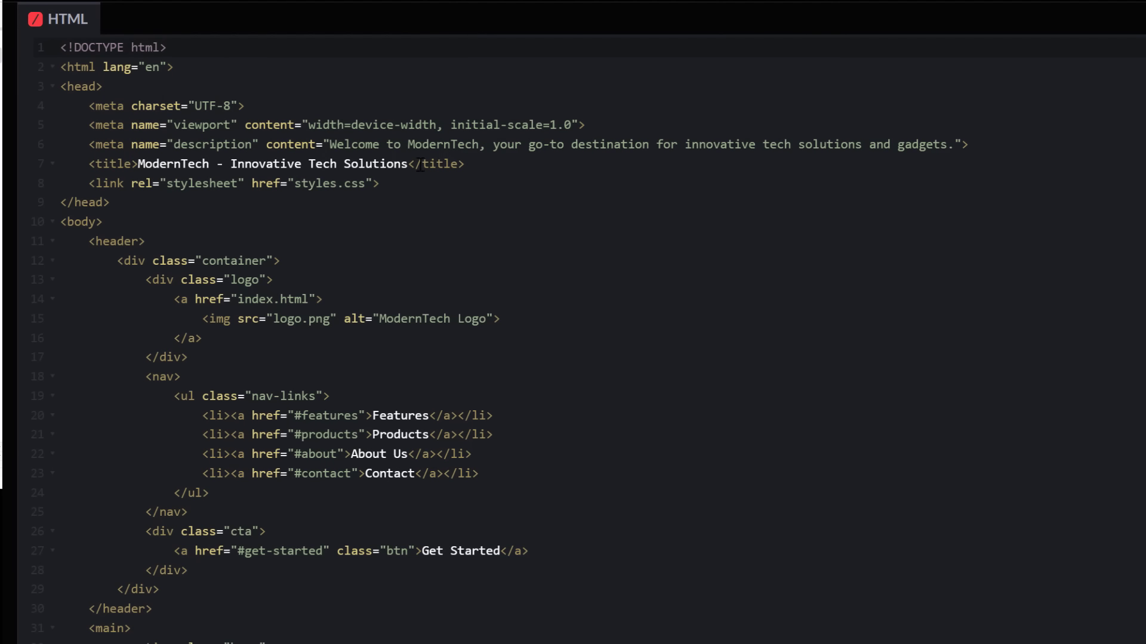
key("Return")
key("Return")
key("ctrl+v")
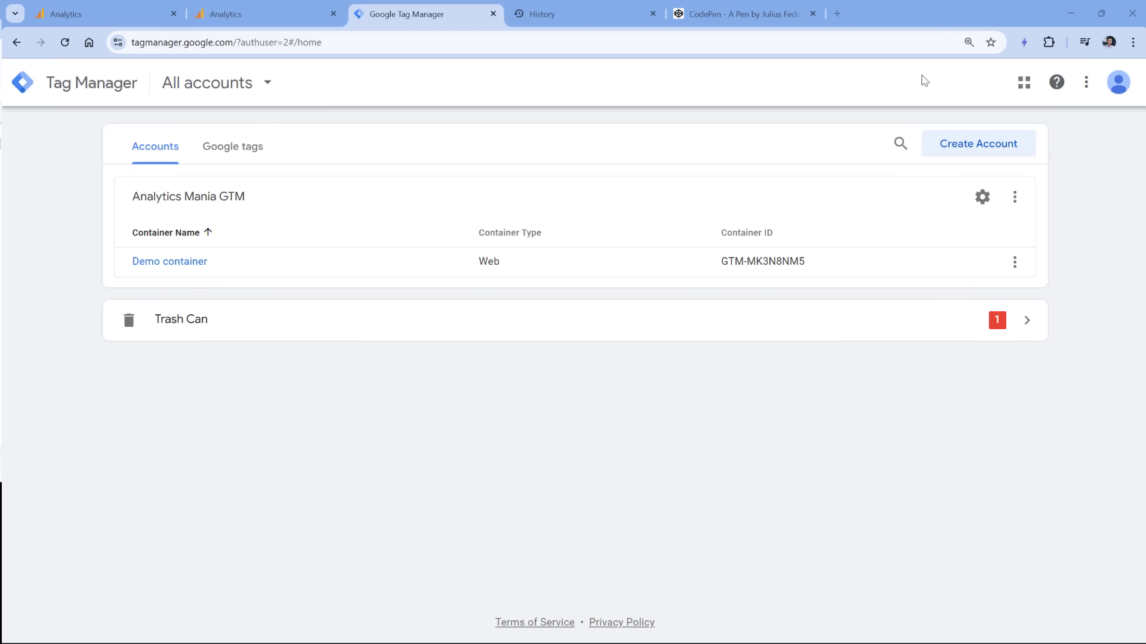
Start a new account in Google Tag Manager named "Analytics Mania demo" with Lithuania as its country.
left_click(978, 152)
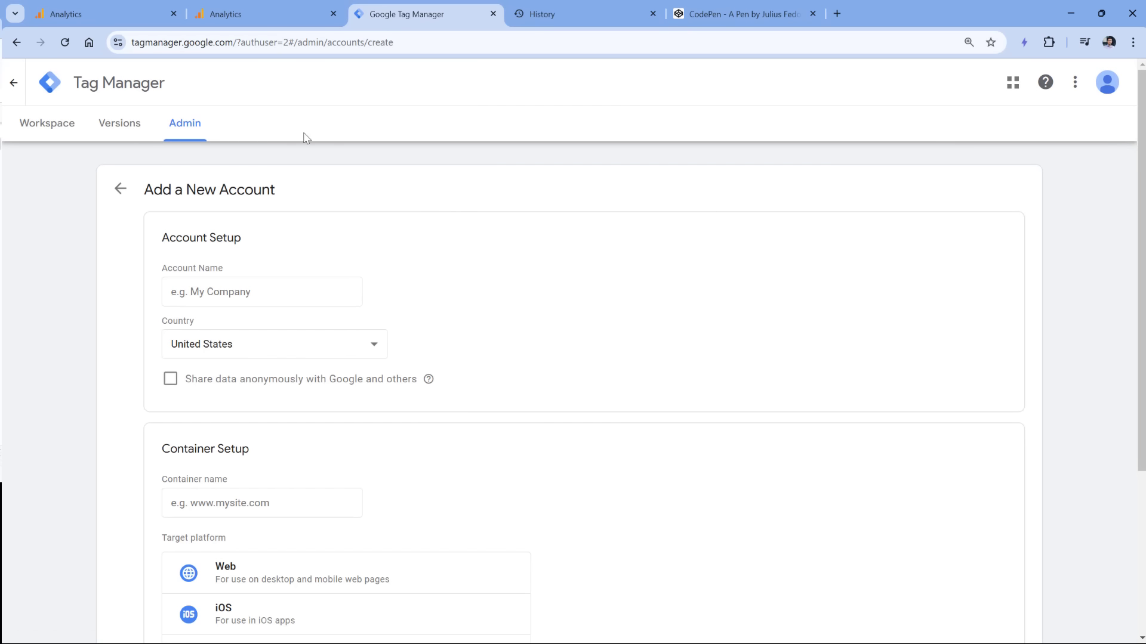
left_click(256, 295)
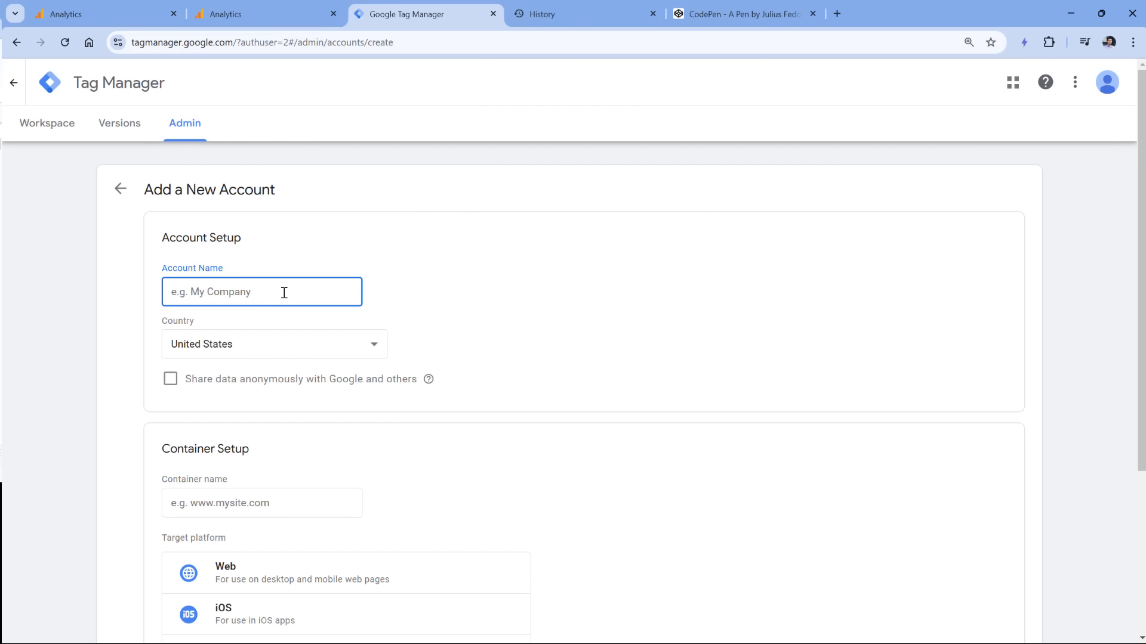
type("Analytics Mania demo")
left_click(281, 346)
type("lith")
key("Return")
Name the container gtmplayground.com and choose Web as its target platform.
scroll(280, 346, "down", 3)
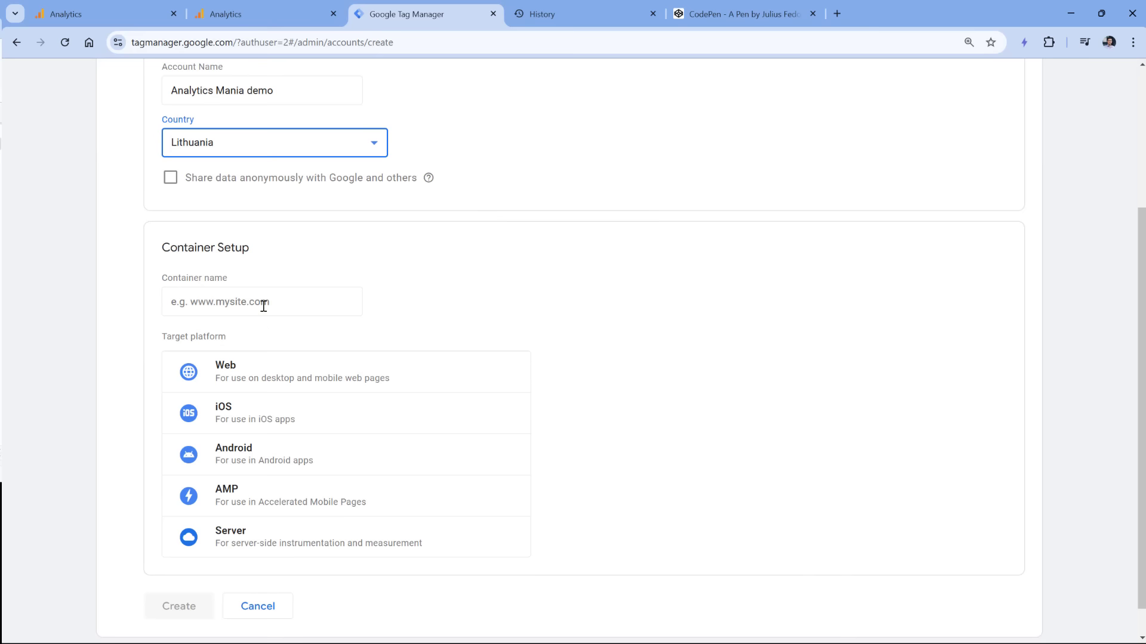
left_click(264, 302)
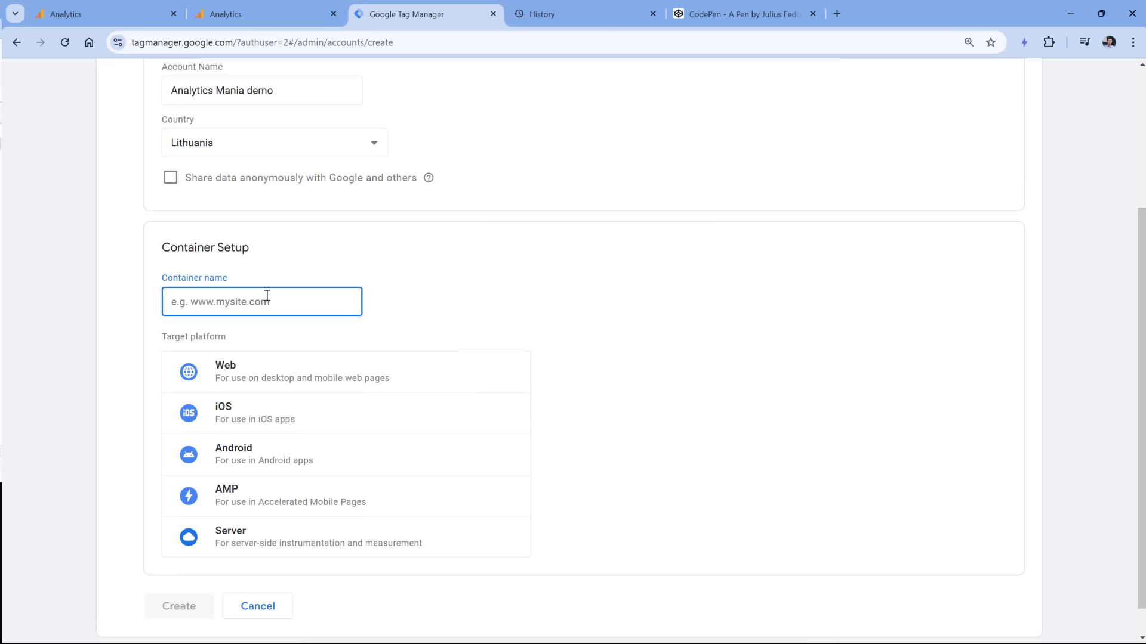
type("gtmplayground.com")
left_click(245, 375)
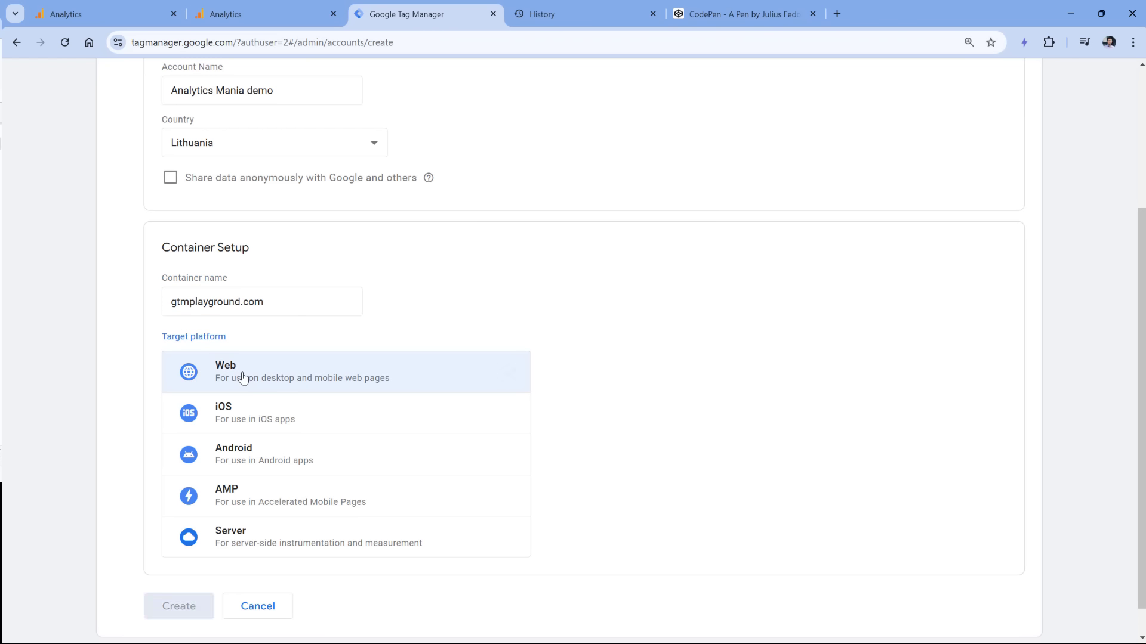
Create the account and container, accepting the GDPR data processing terms and the Terms of Service Agreement.
left_click(178, 607)
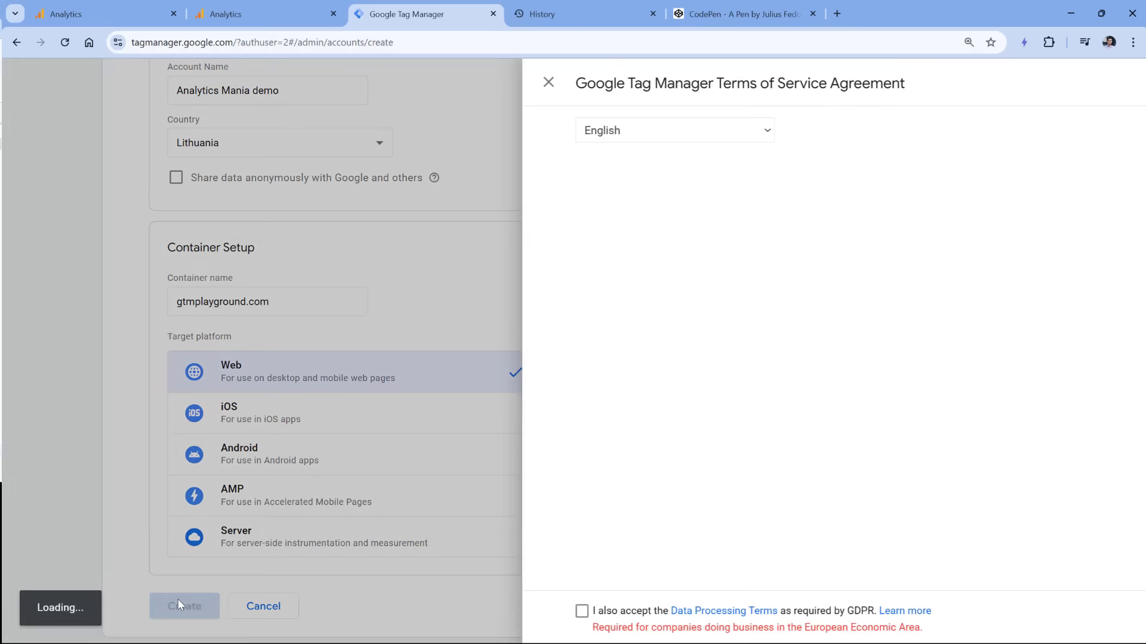
left_click(280, 611)
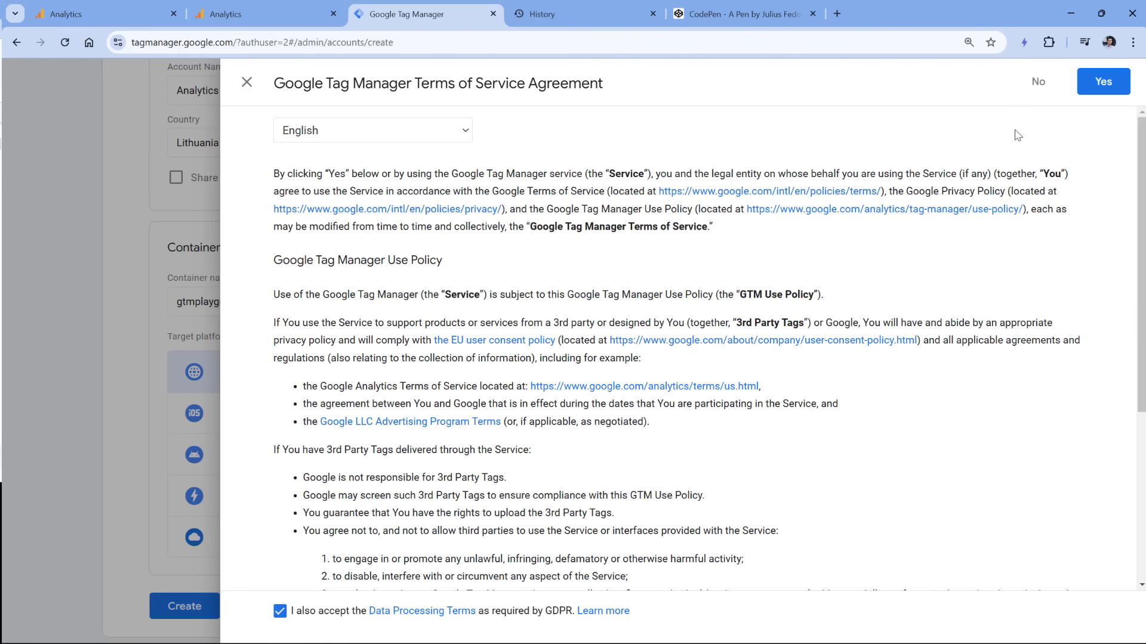
left_click(1104, 82)
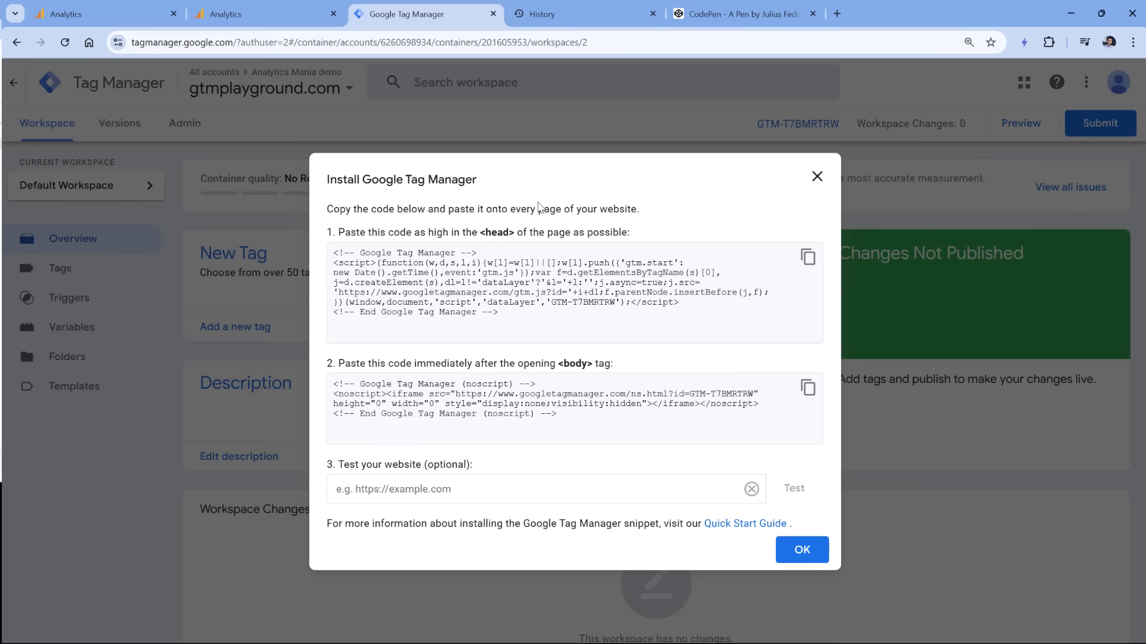
Copy the Tag Manager head snippet and replace the Google tag snippet in the CodePen HTML head with it.
left_click_drag(523, 315, 337, 255)
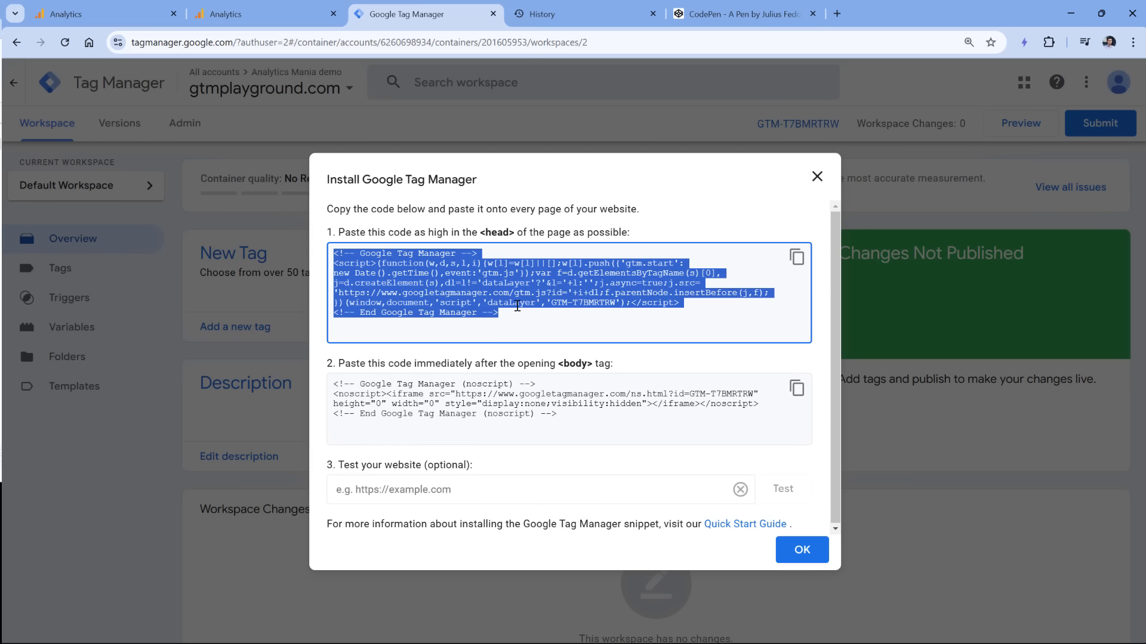
left_click_drag(574, 416, 335, 390)
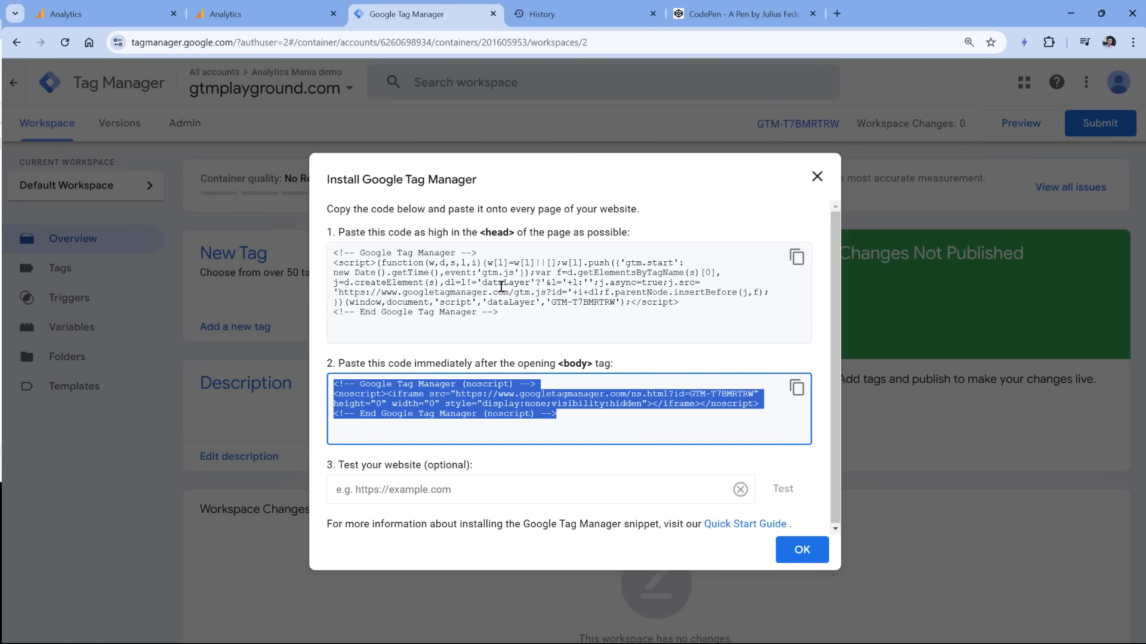
left_click_drag(524, 316, 335, 252)
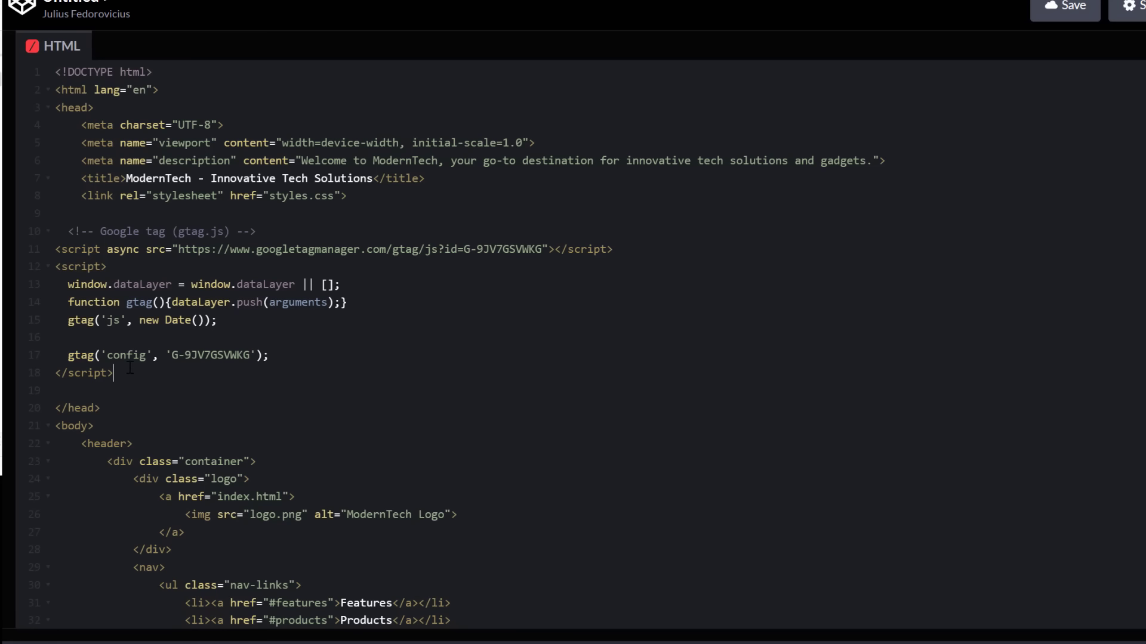
left_click_drag(115, 373, 63, 230)
key("BackSpace")
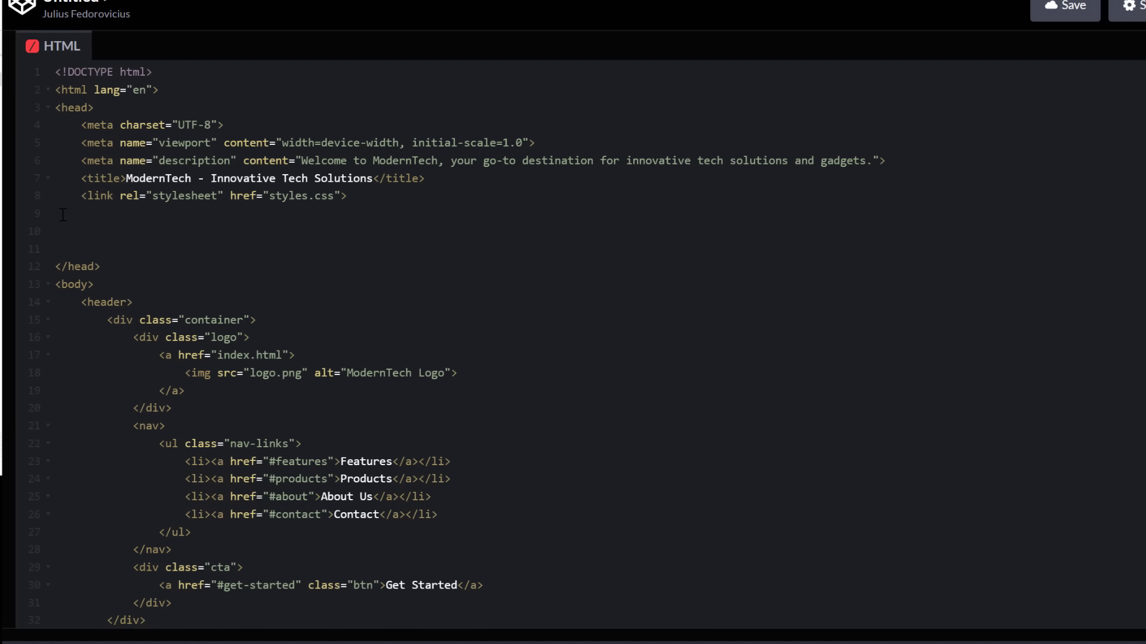
key("ctrl+v")
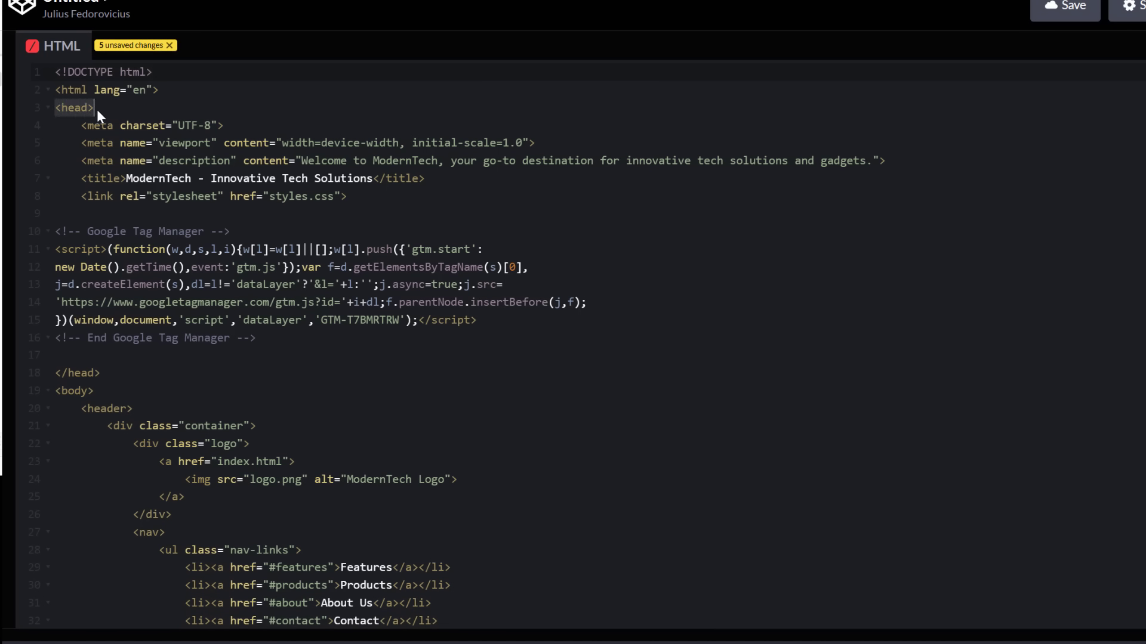
Check the placement of the Tag Manager snippet relative to the closing head tag in the page code.
left_click_drag(103, 371, 56, 374)
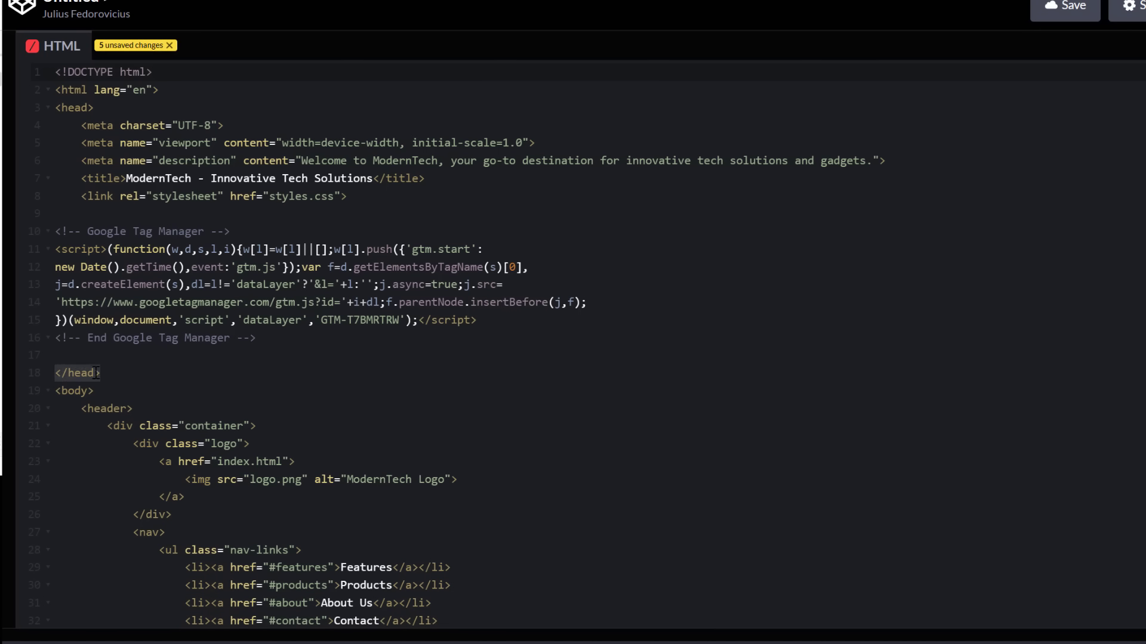
left_click_drag(253, 346, 55, 231)
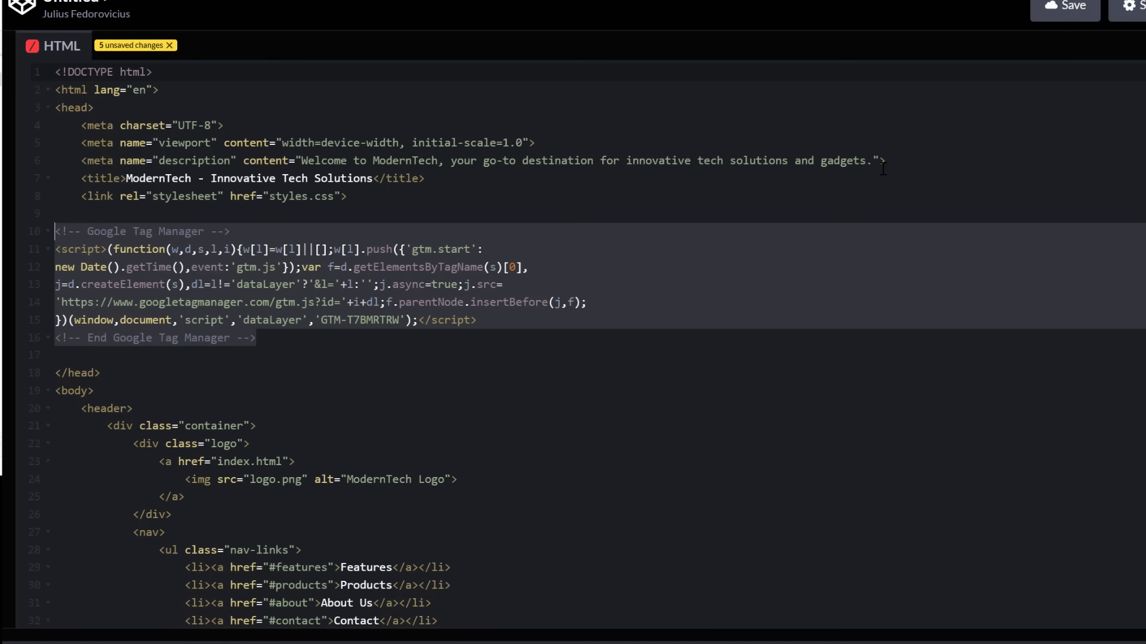
left_click_drag(308, 335, 56, 216)
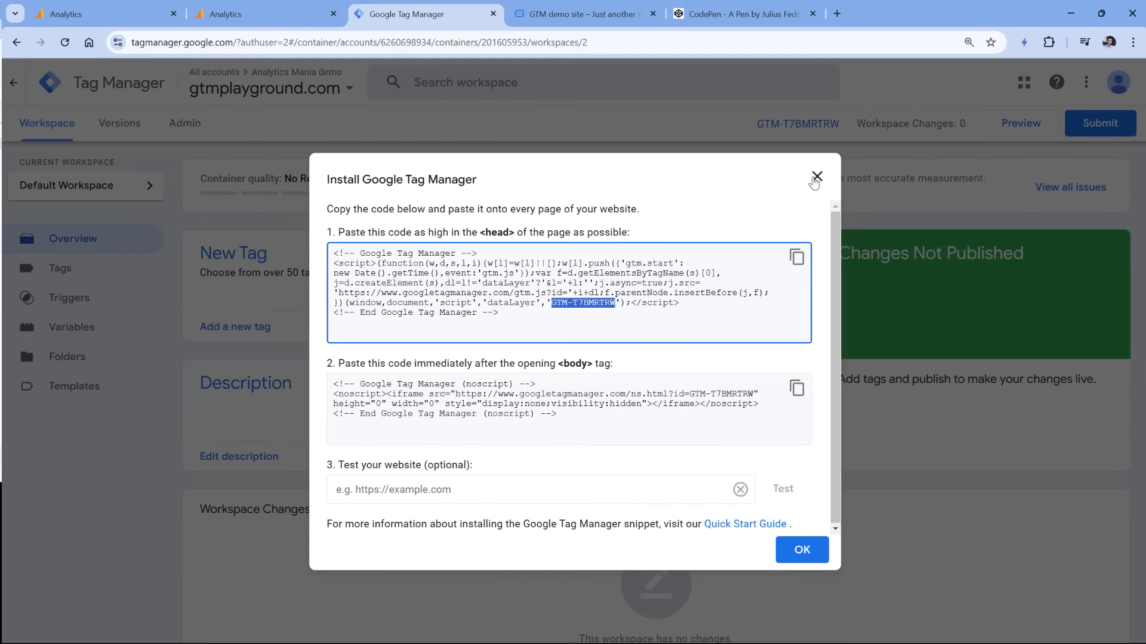
left_click(815, 177)
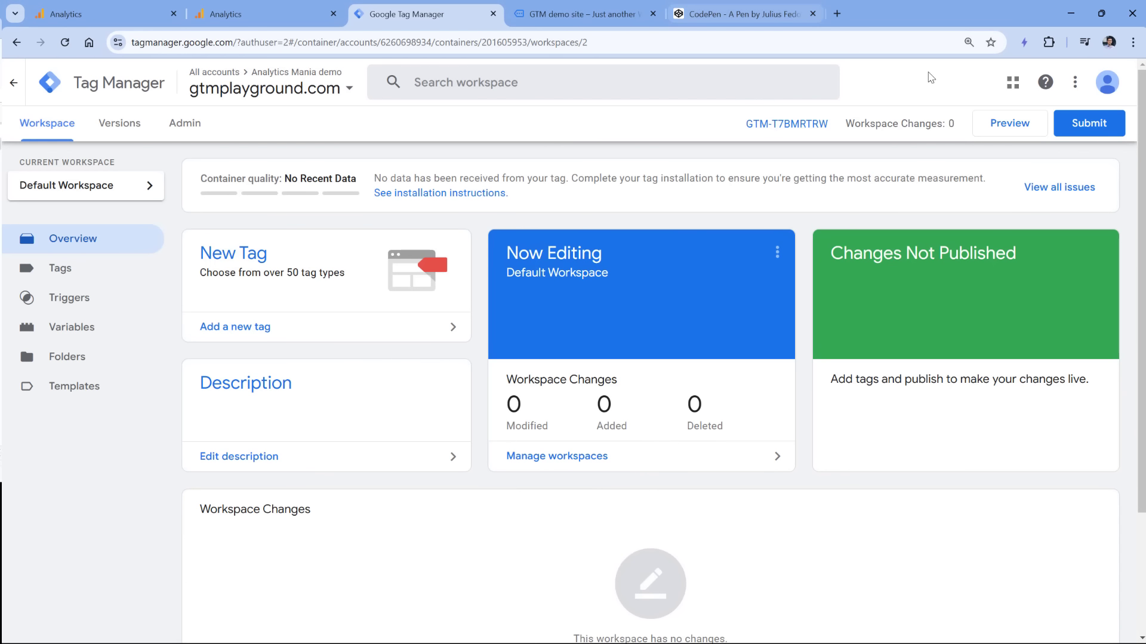
left_click(1016, 132)
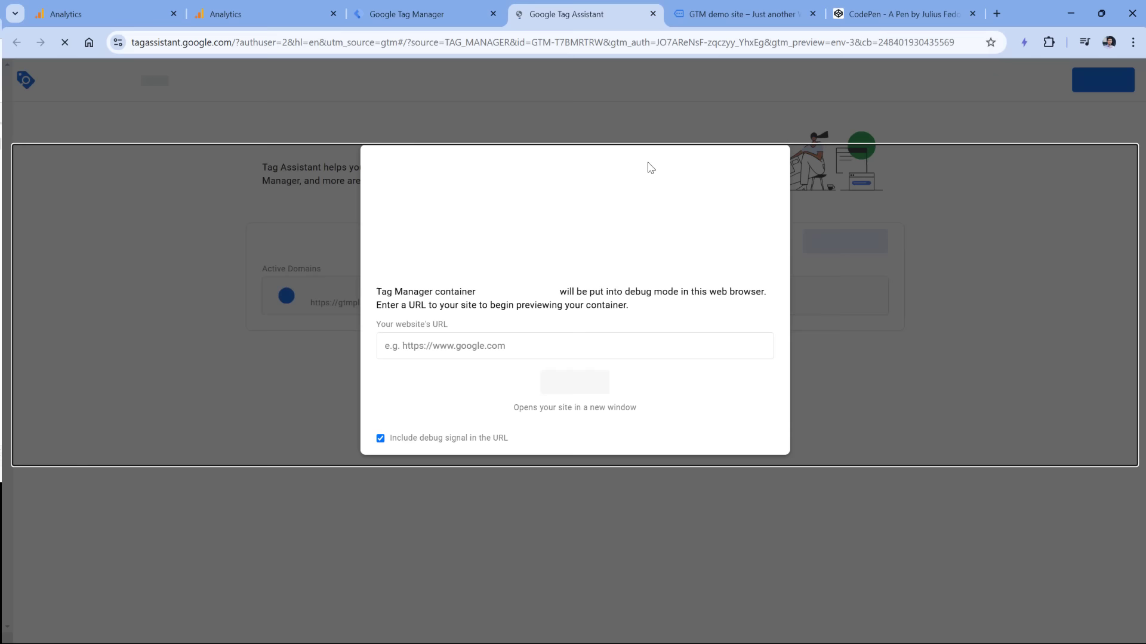
left_click(451, 346)
type("https://gtmplayground.com/")
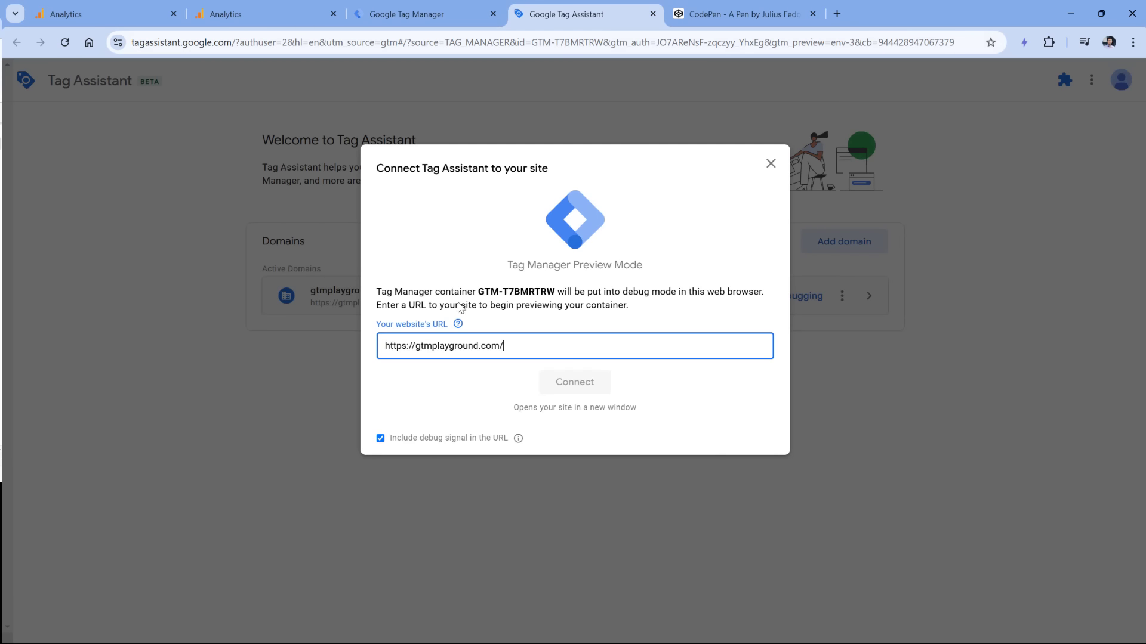
left_click(576, 384)
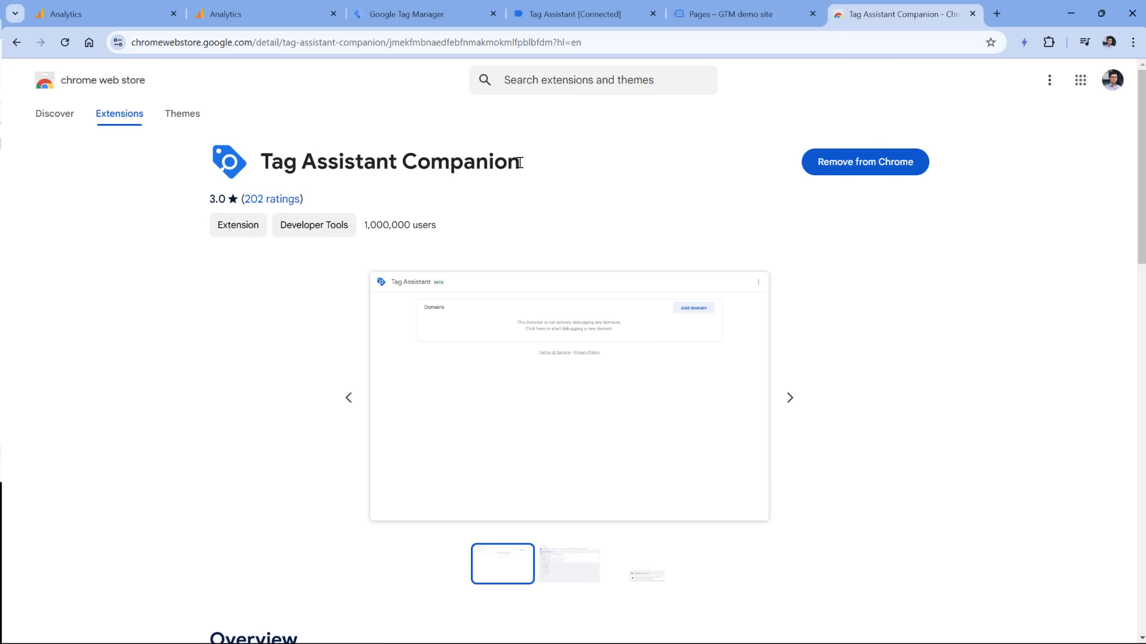
Review the Tag Assistant Companion extension page and the connected Tag Assistant summary, and return to the Tag Manager workspace.
left_click_drag(520, 162, 261, 163)
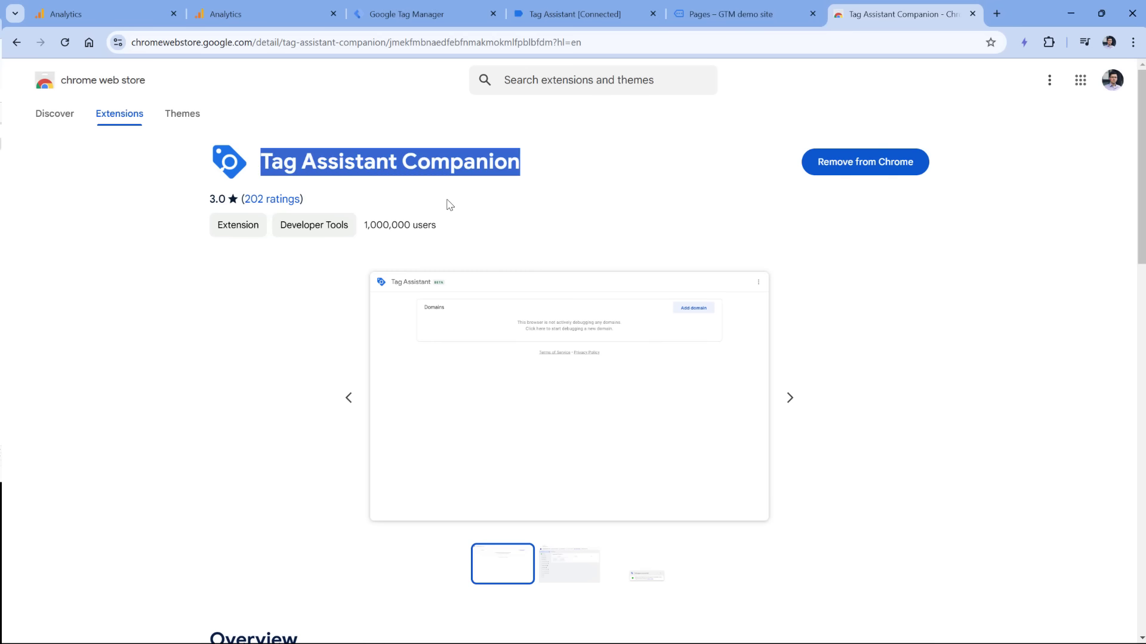
left_click(575, 14)
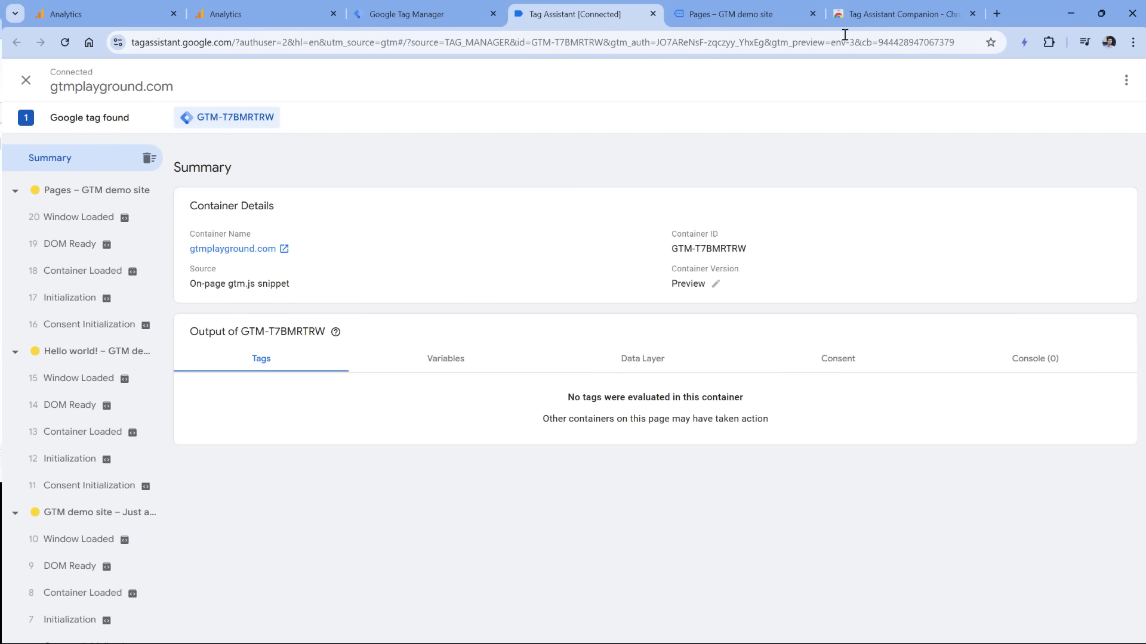
left_click(876, 14)
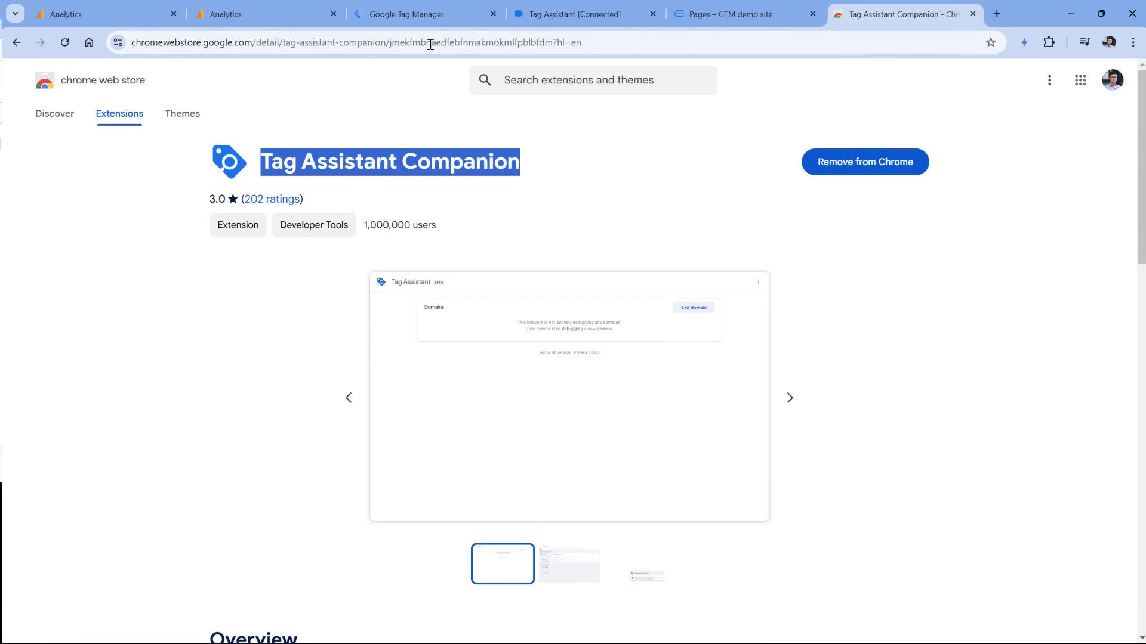
left_click(428, 15)
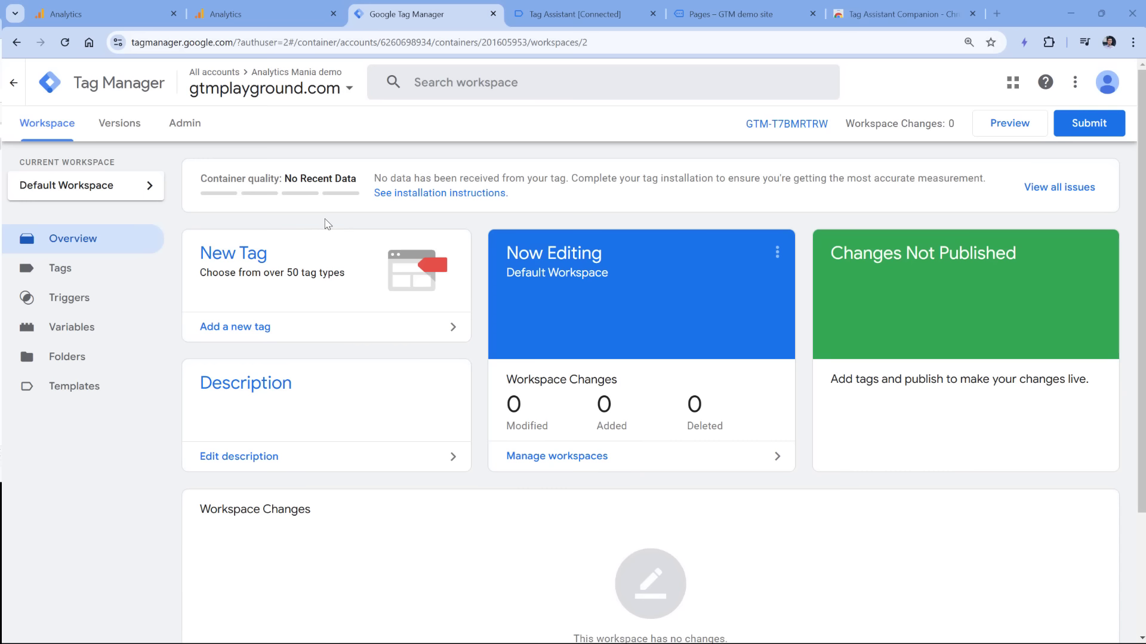
Create a new tag in the gtmplayground.com container using the Google Tag type under Google Analytics.
left_click(62, 271)
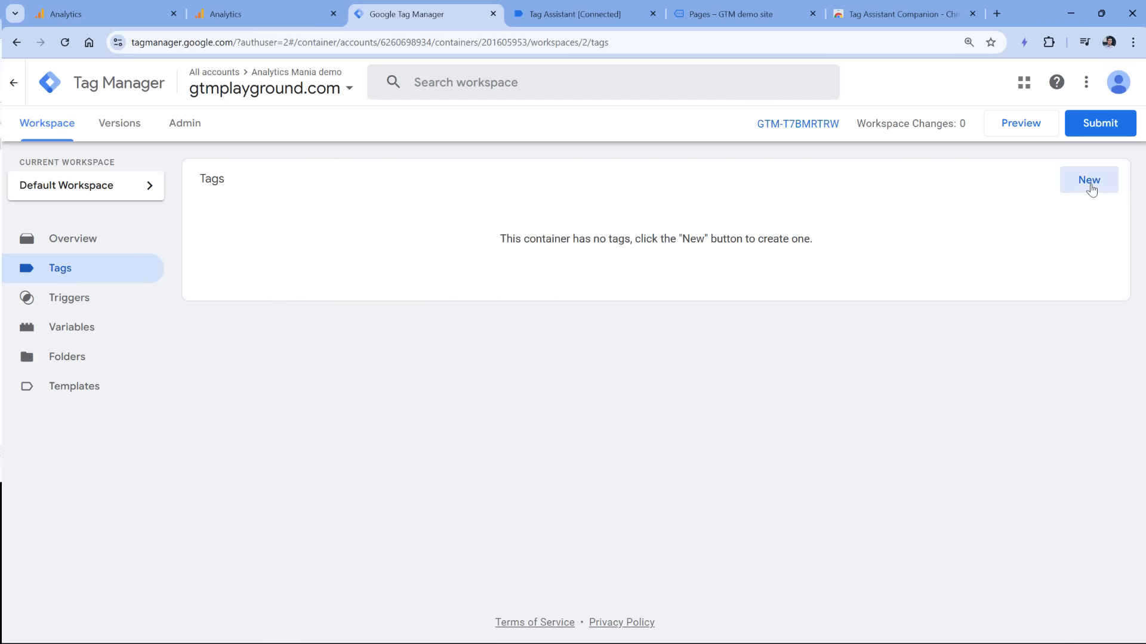
left_click(1089, 184)
left_click(452, 203)
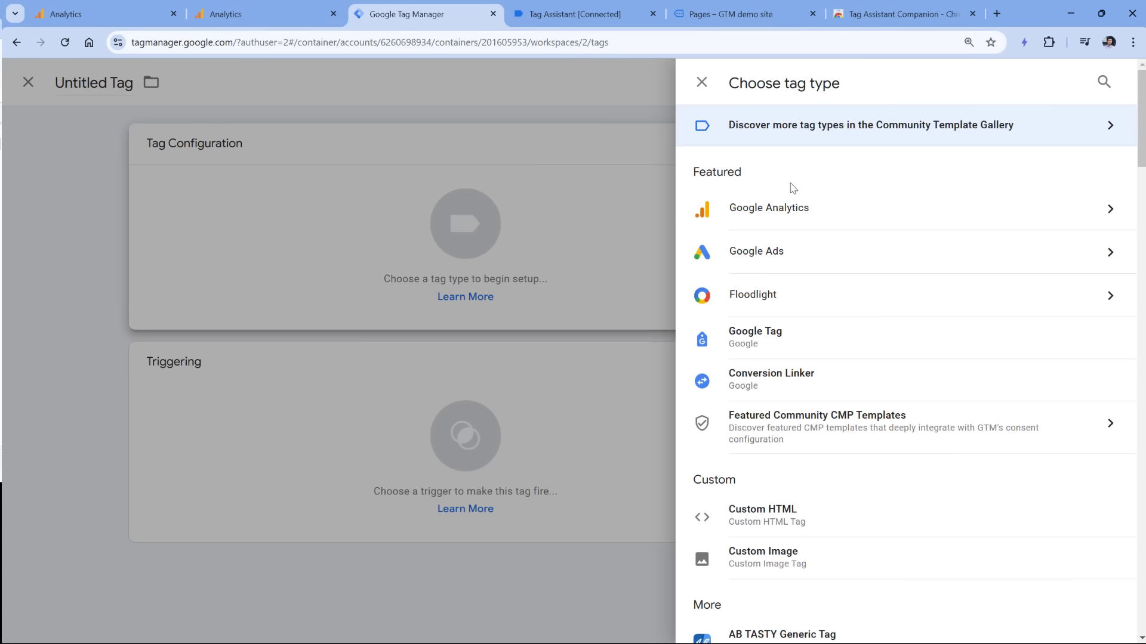
left_click(780, 210)
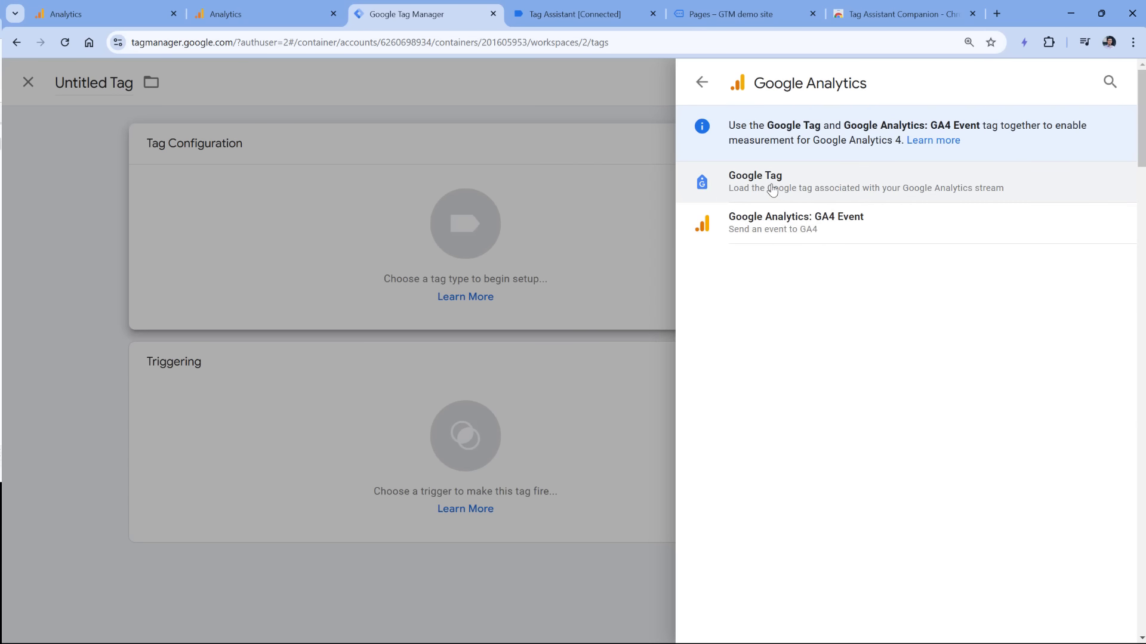
left_click(772, 192)
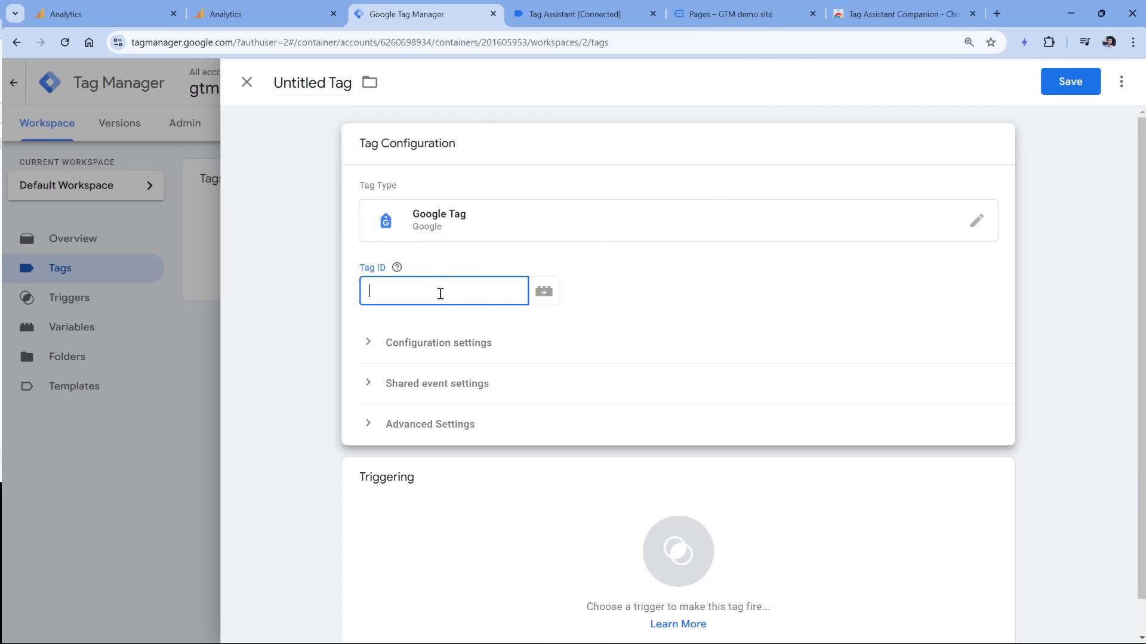
Copy the measurement ID G-9JV7GSVWKG from the Google Analytics web stream details into the new tag's Tag ID.
left_click(83, 9)
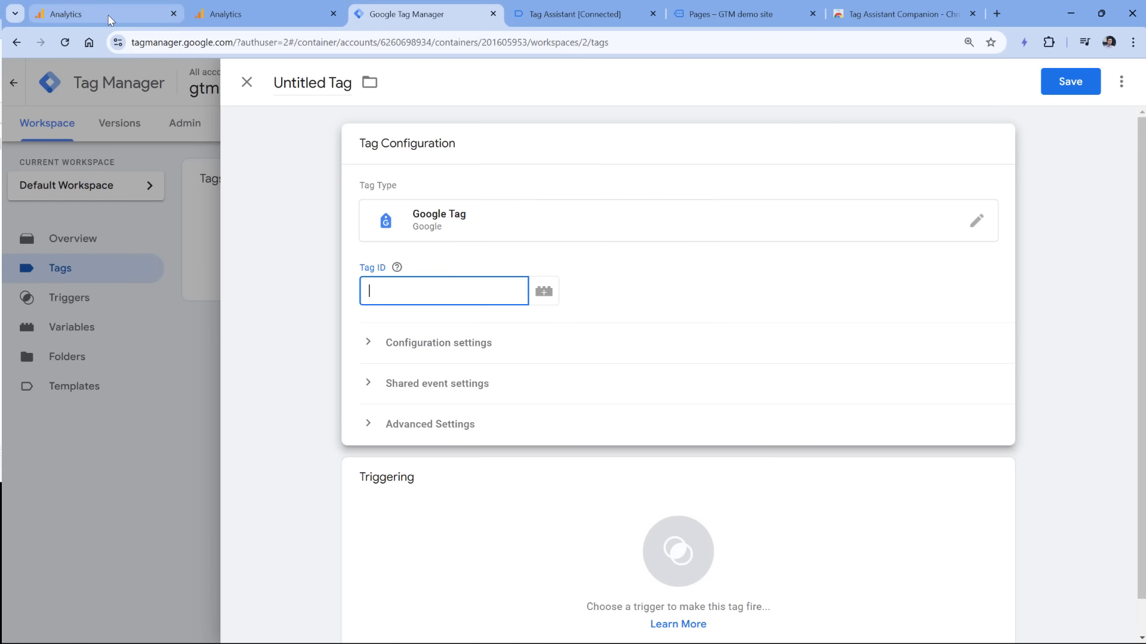
left_click(277, 80)
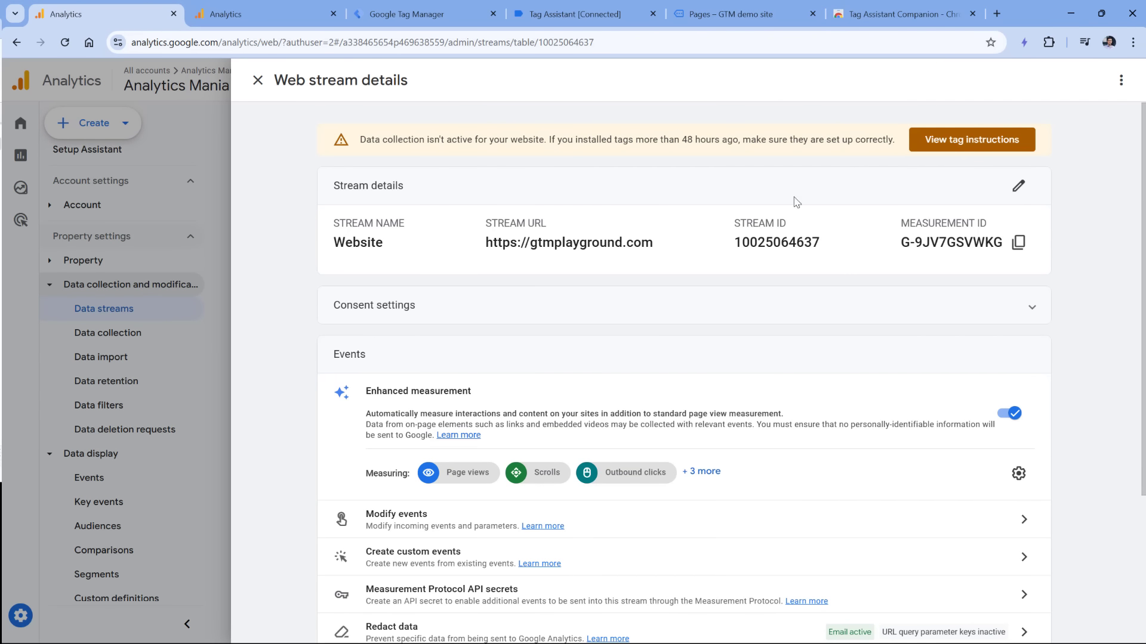
left_click_drag(901, 245, 1002, 245)
key("ctrl+c")
left_click(409, 14)
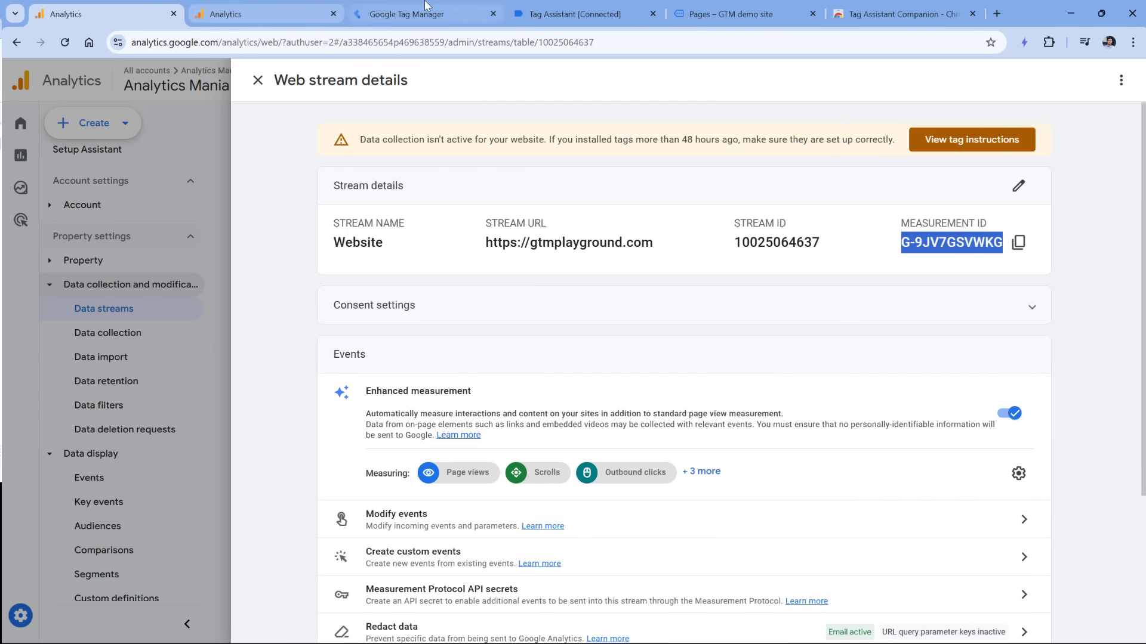
key("ctrl+v")
Add the Initialization - All Pages trigger to the tag, name the tag "GA4 config" and save it.
scroll(504, 388, "down", 1)
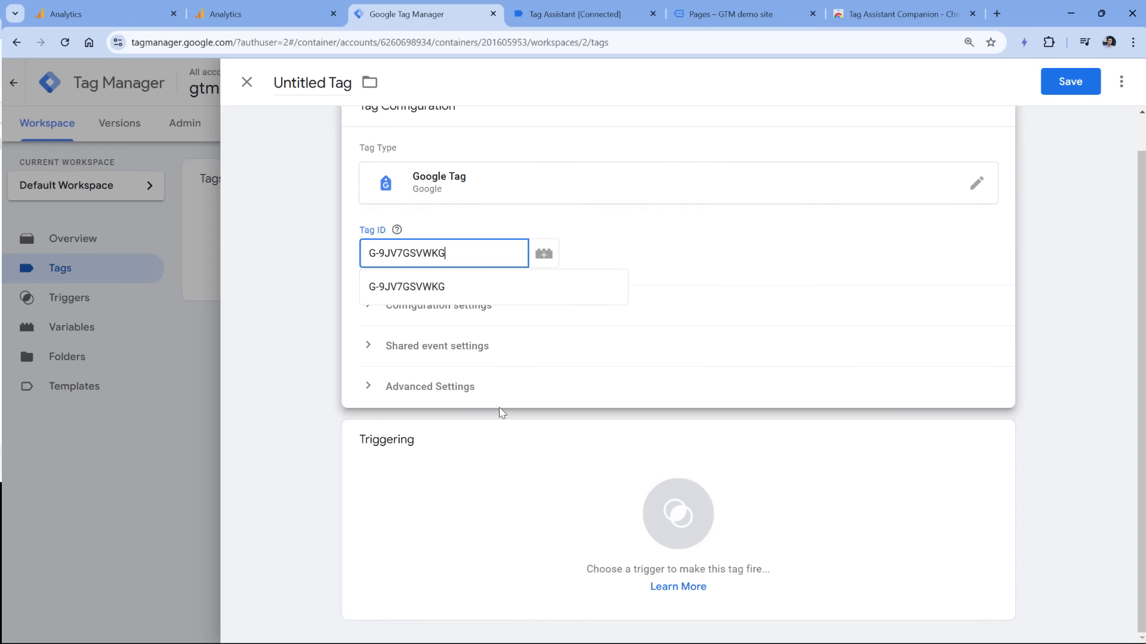
left_click(464, 473)
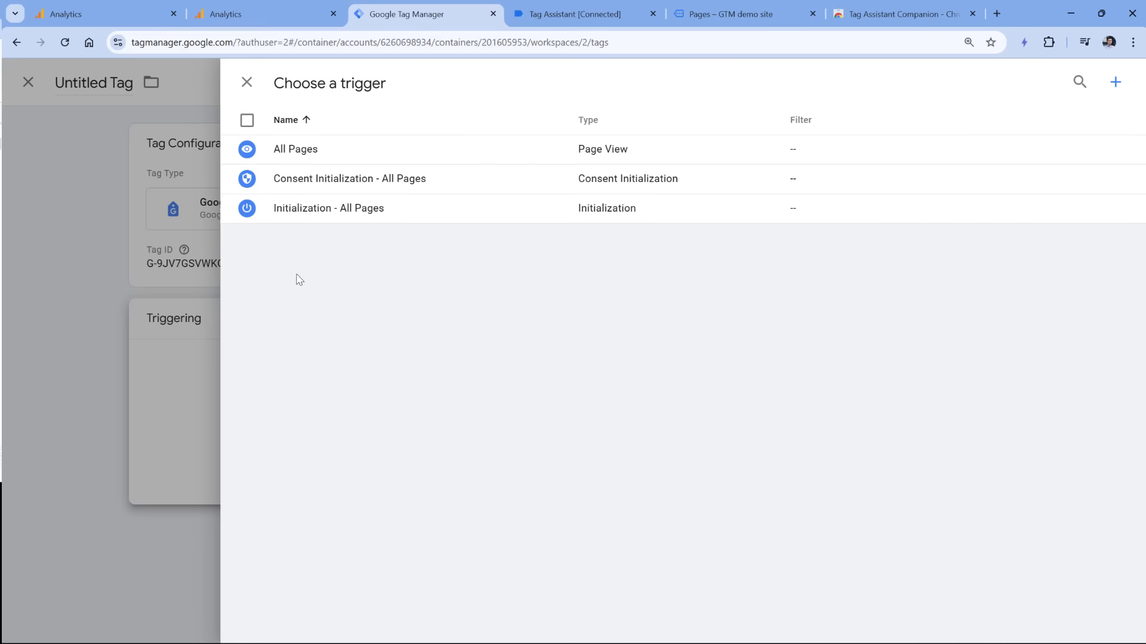
left_click(327, 215)
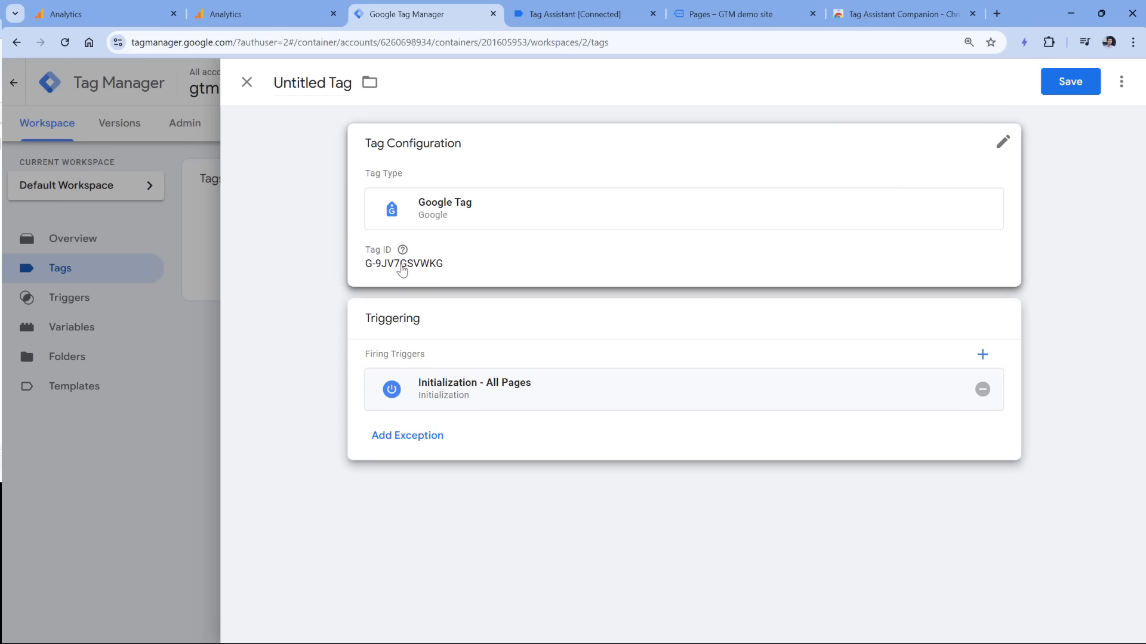
left_click(294, 81)
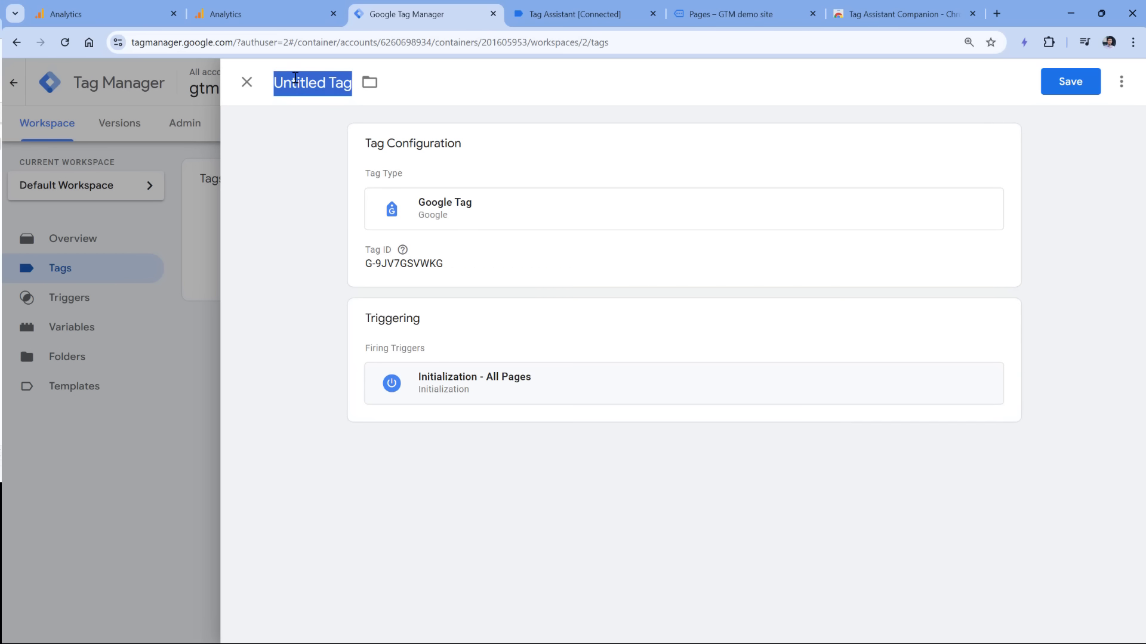
type("GA4")
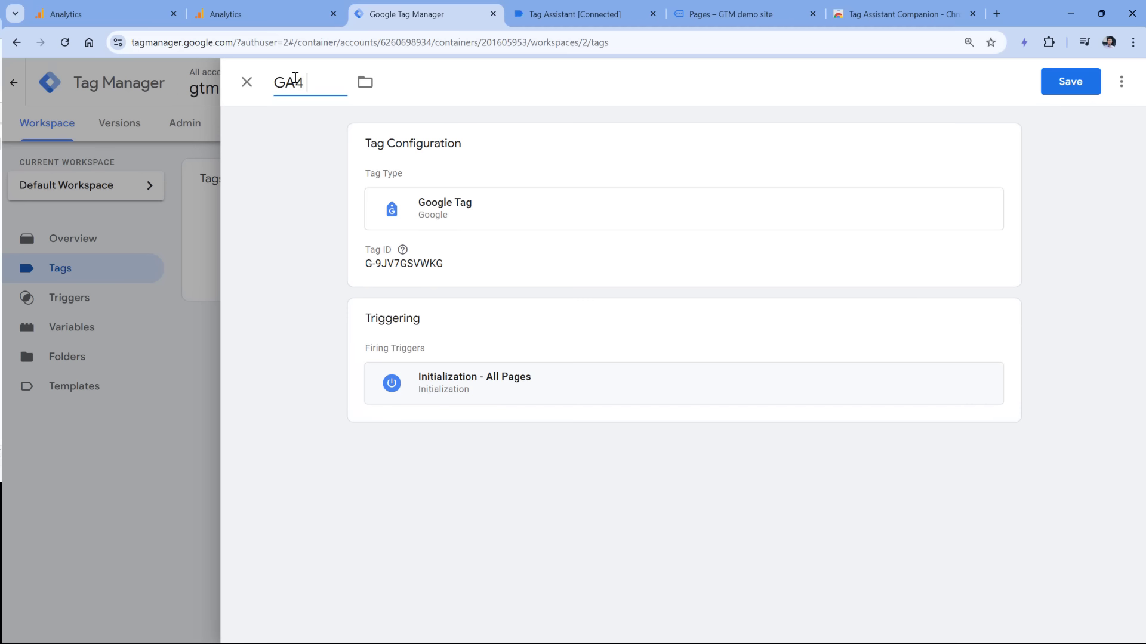
type(" config")
left_click(1070, 82)
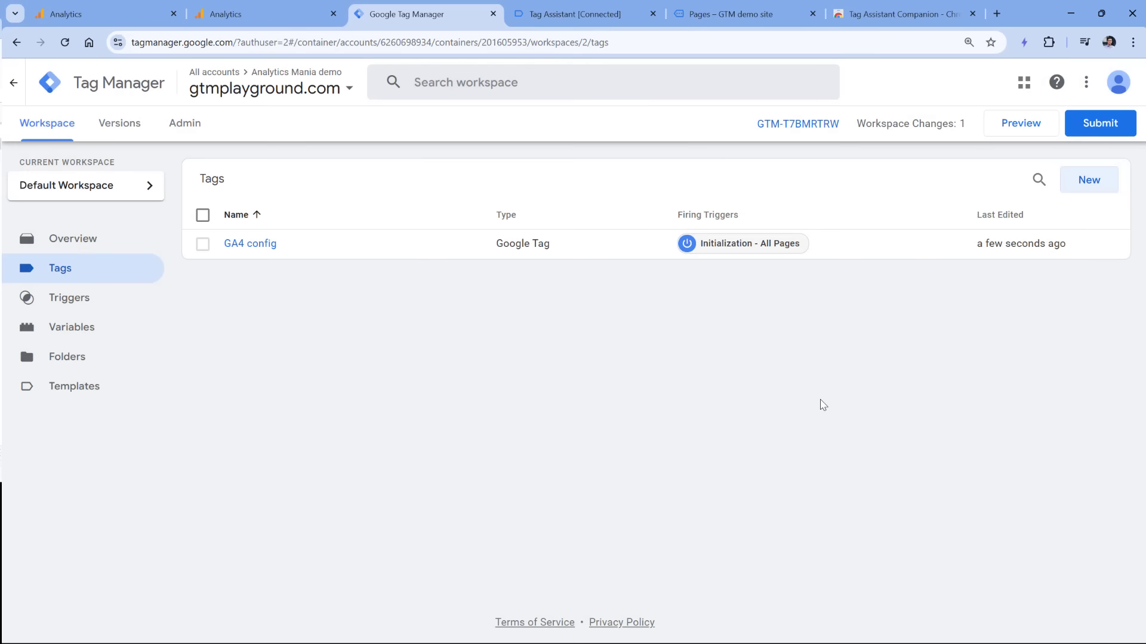
Preview the container on gtmplayground.com and check the tags fired on the Initialization event in Tag Assistant.
left_click(1020, 124)
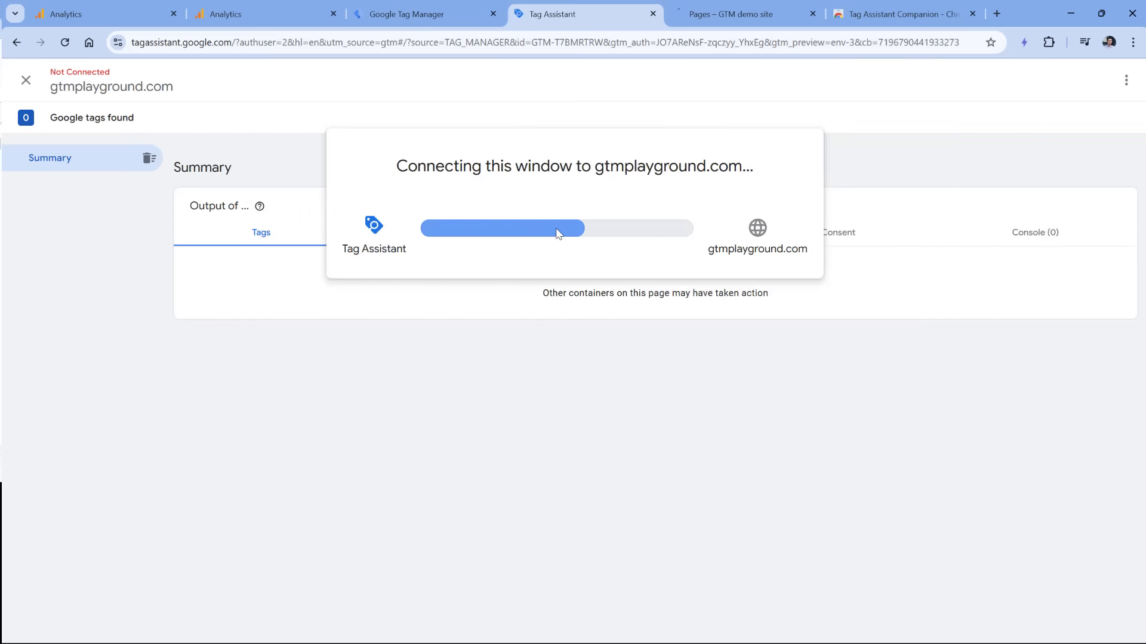
left_click(575, 313)
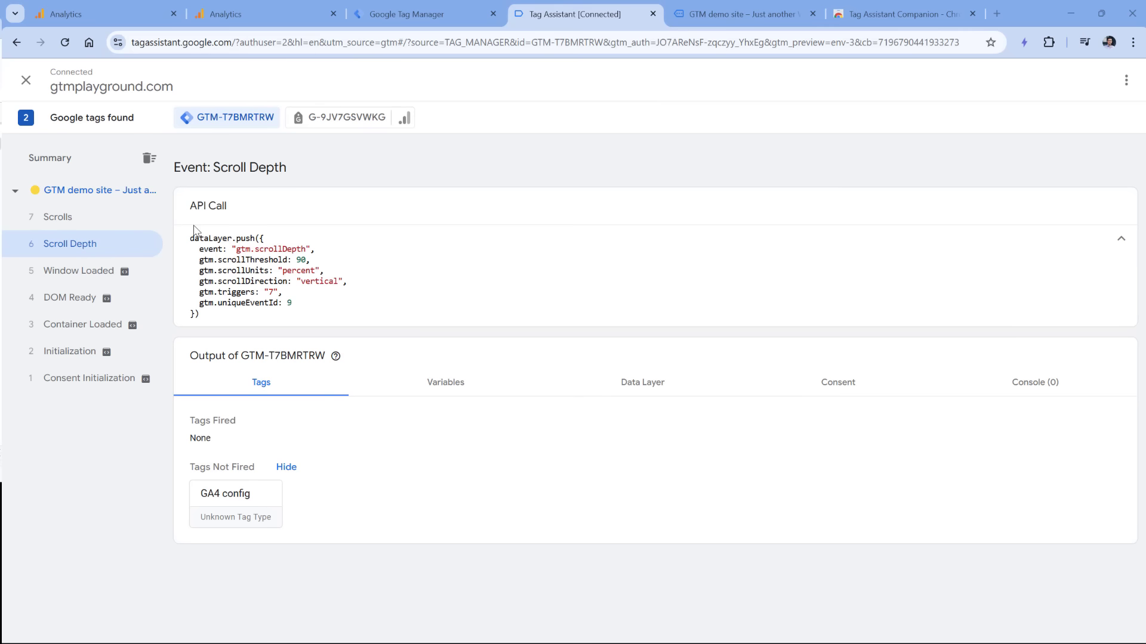
left_click(79, 355)
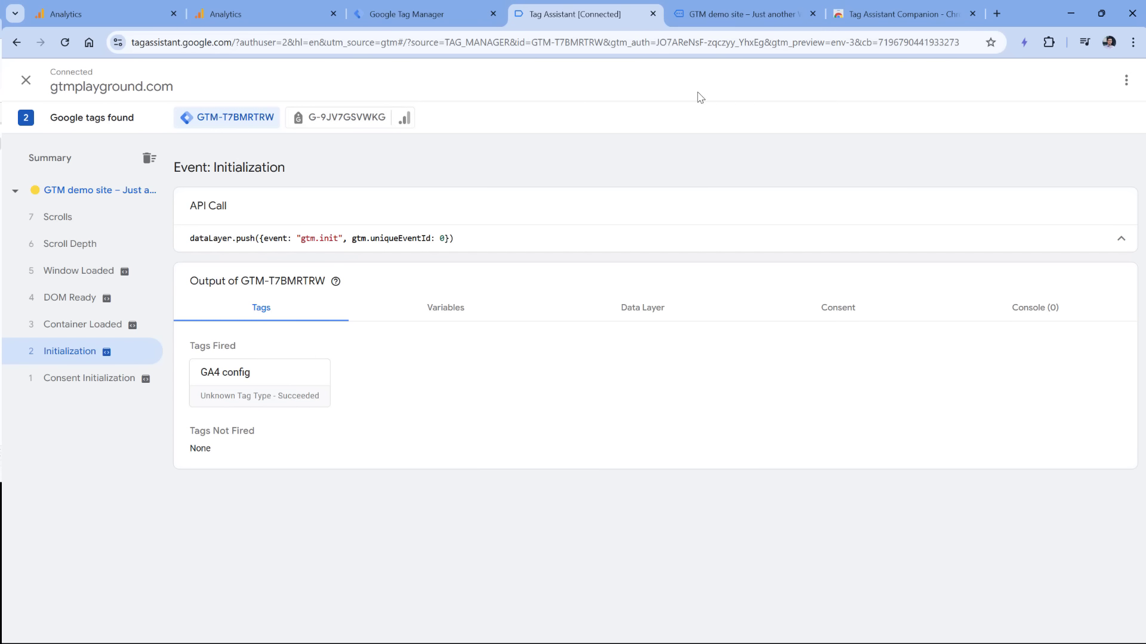
left_click(417, 14)
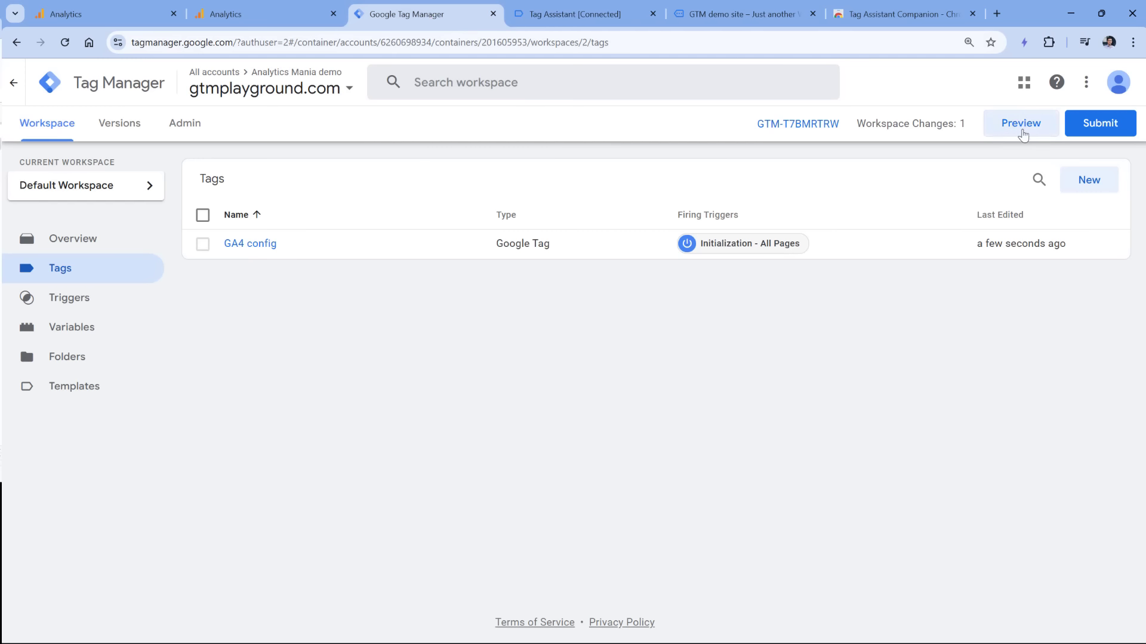
left_click(543, 9)
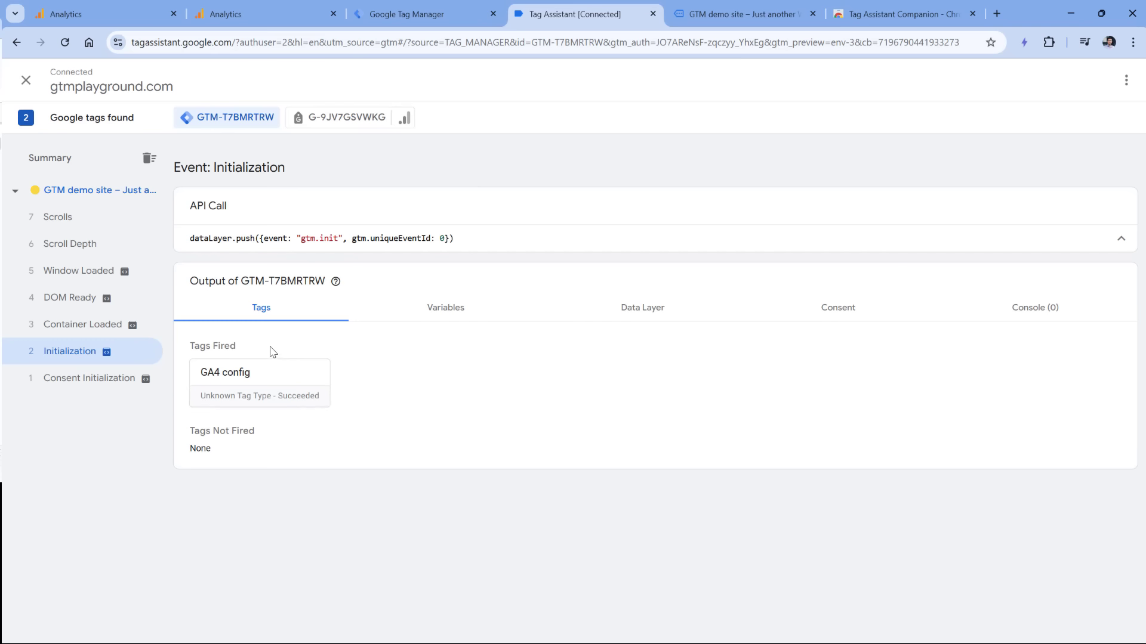
Switch to Google Analytics, close the web stream details and open the property's DebugView.
left_click(104, 12)
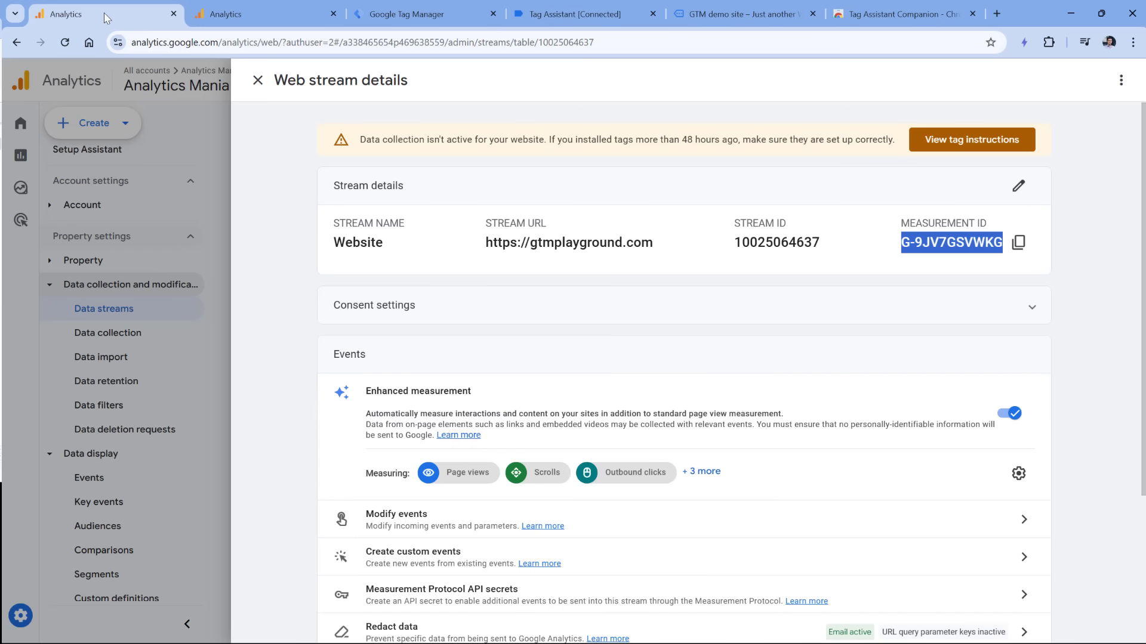
left_click(258, 82)
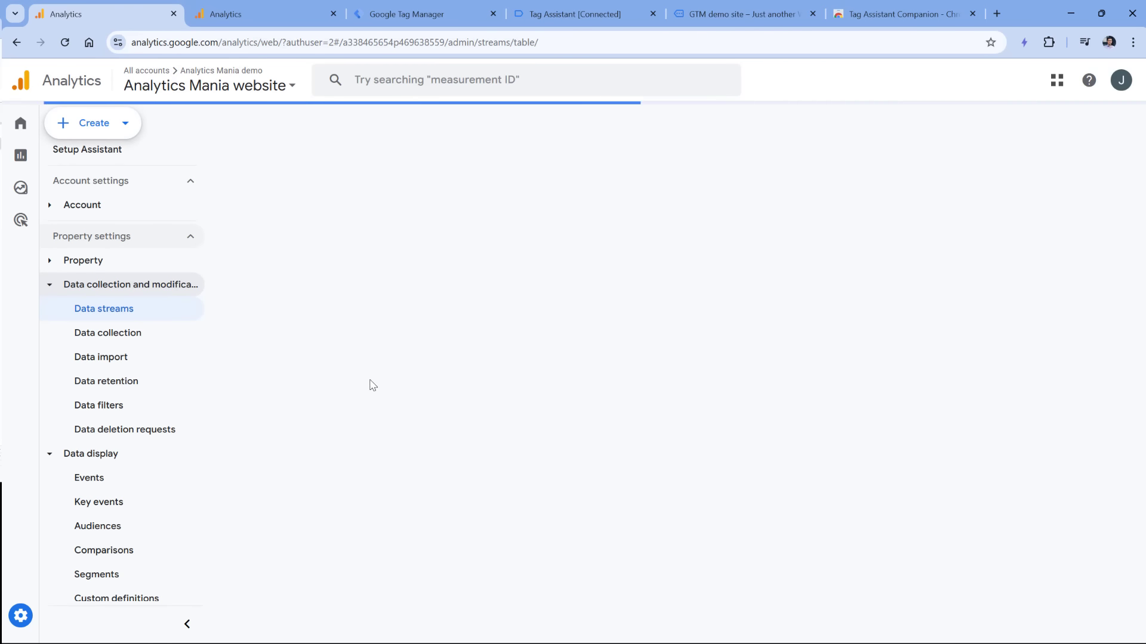
scroll(160, 338, "down", 3)
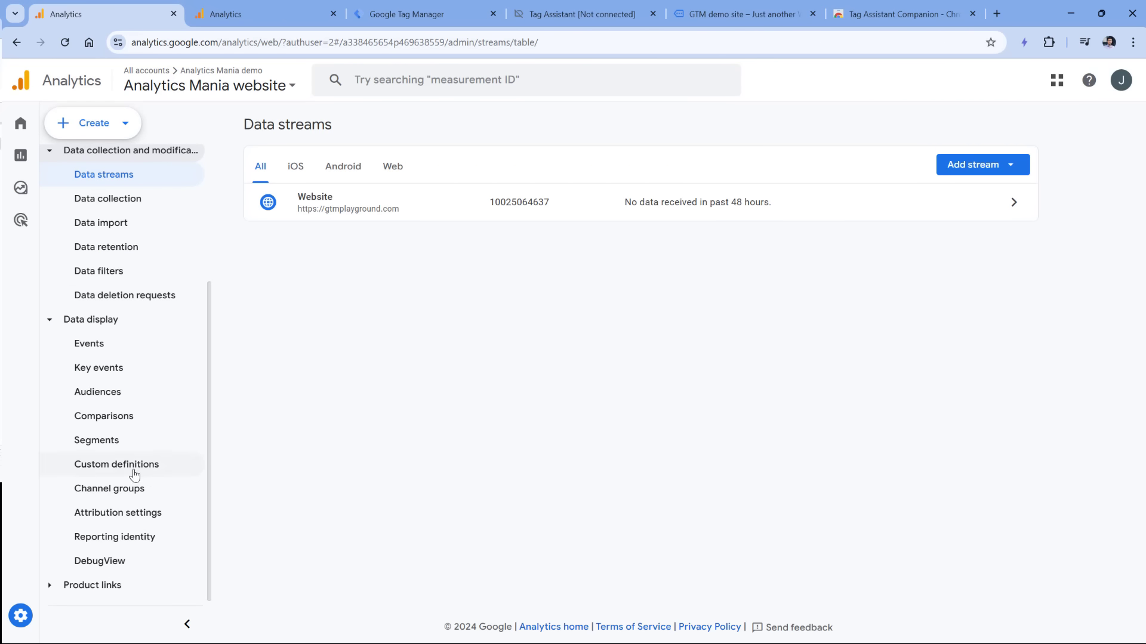
left_click(100, 562)
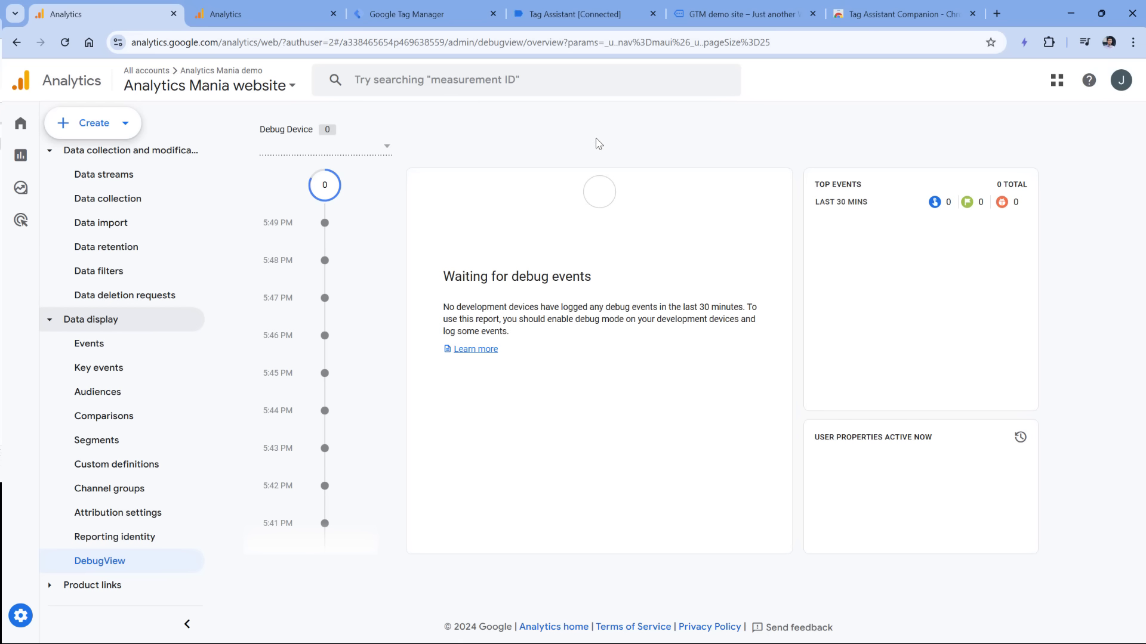
Visit the Hello world! post and the Pages page on the connected demo site, and reload DebugView in Google Analytics.
left_click(710, 14)
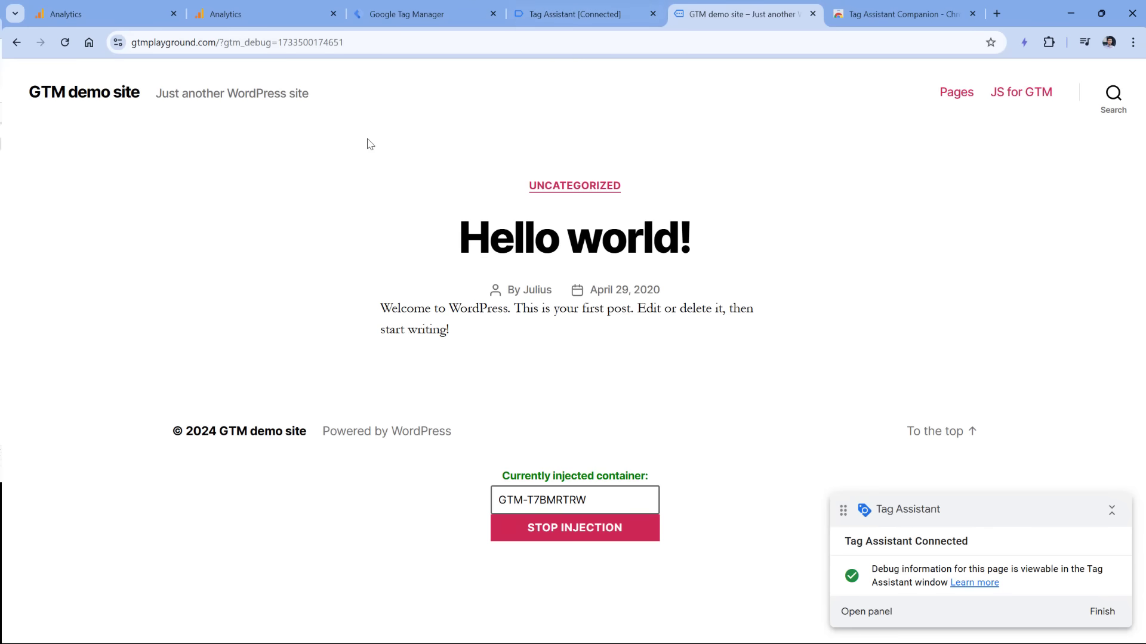
left_click(595, 239)
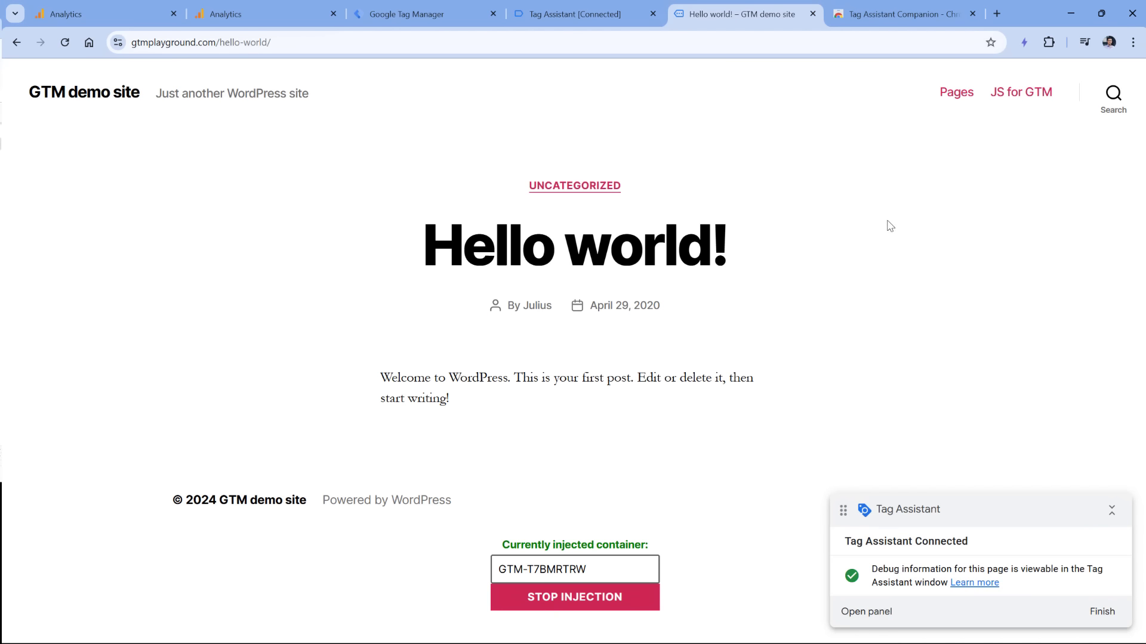
left_click(1021, 97)
left_click(941, 98)
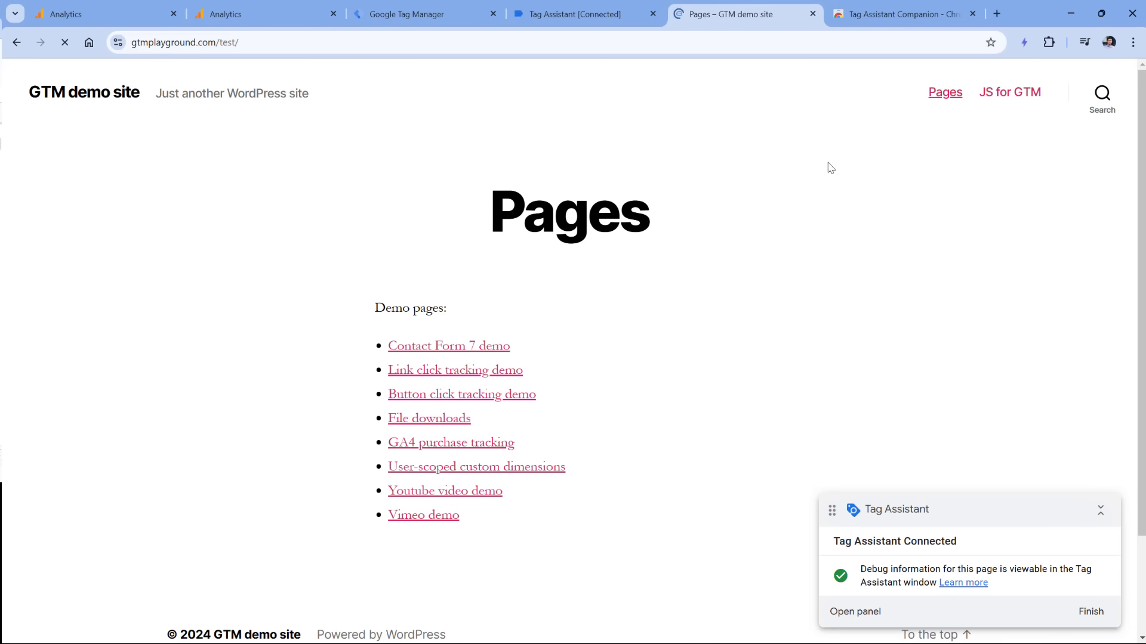
left_click(238, 15)
left_click(118, 26)
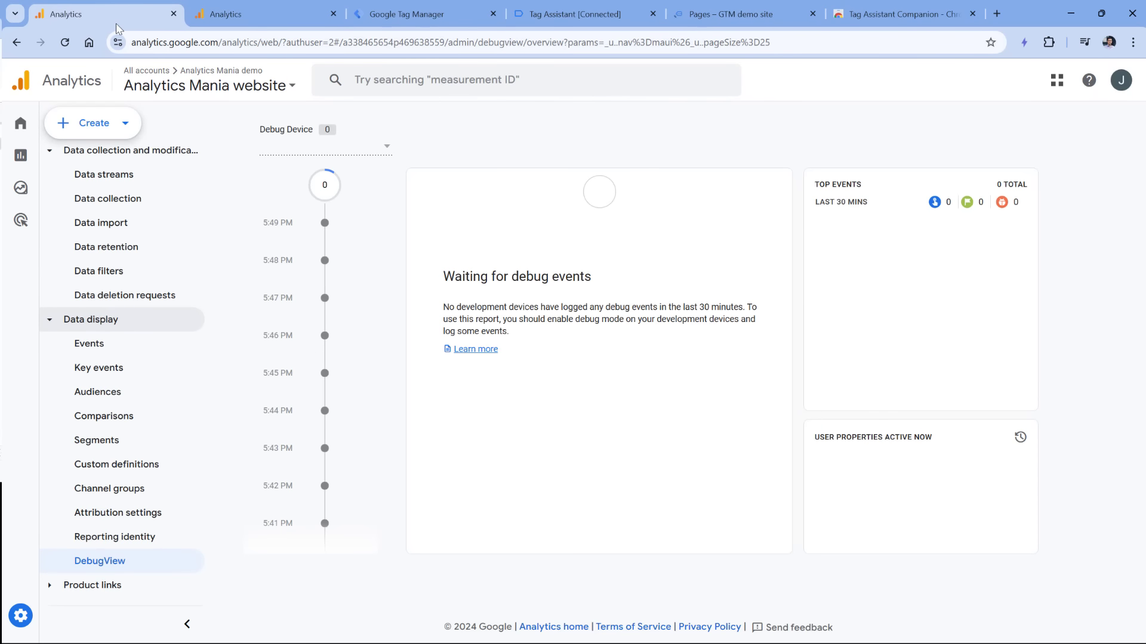
left_click(65, 42)
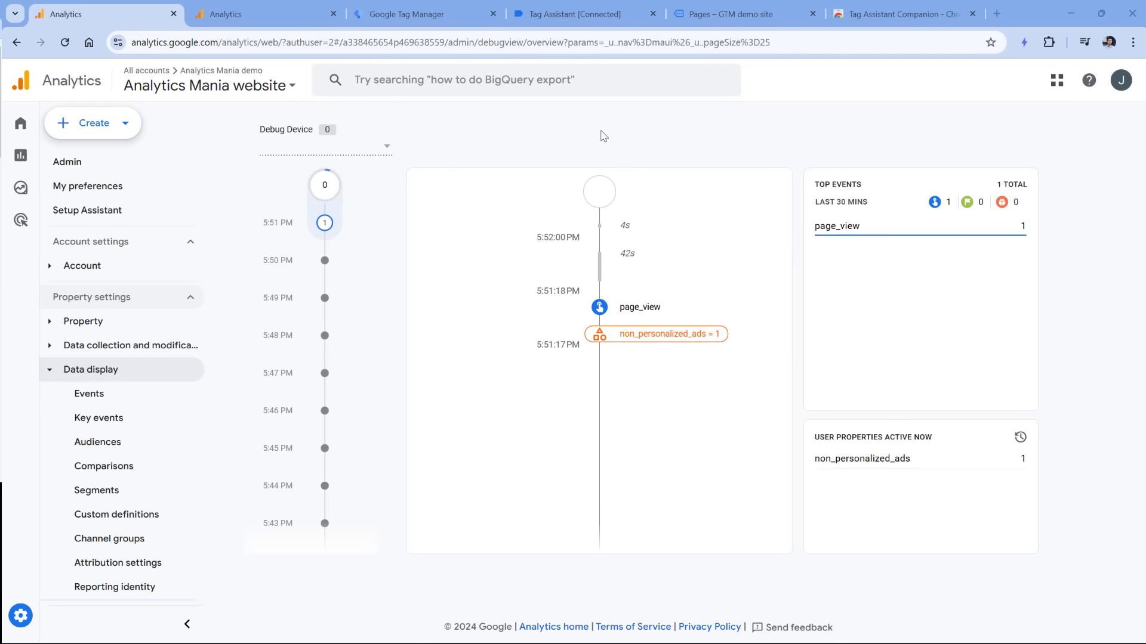
Inspect the page_title and page_location parameters of the page_view event in DebugView, and close its details.
left_click(636, 316)
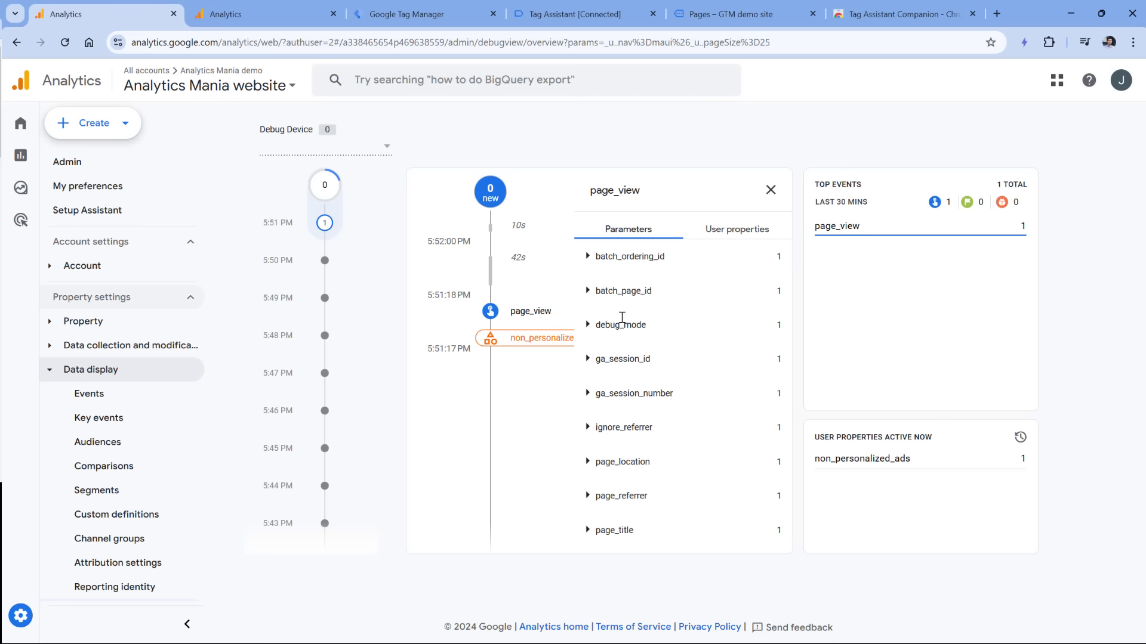
left_click(588, 530)
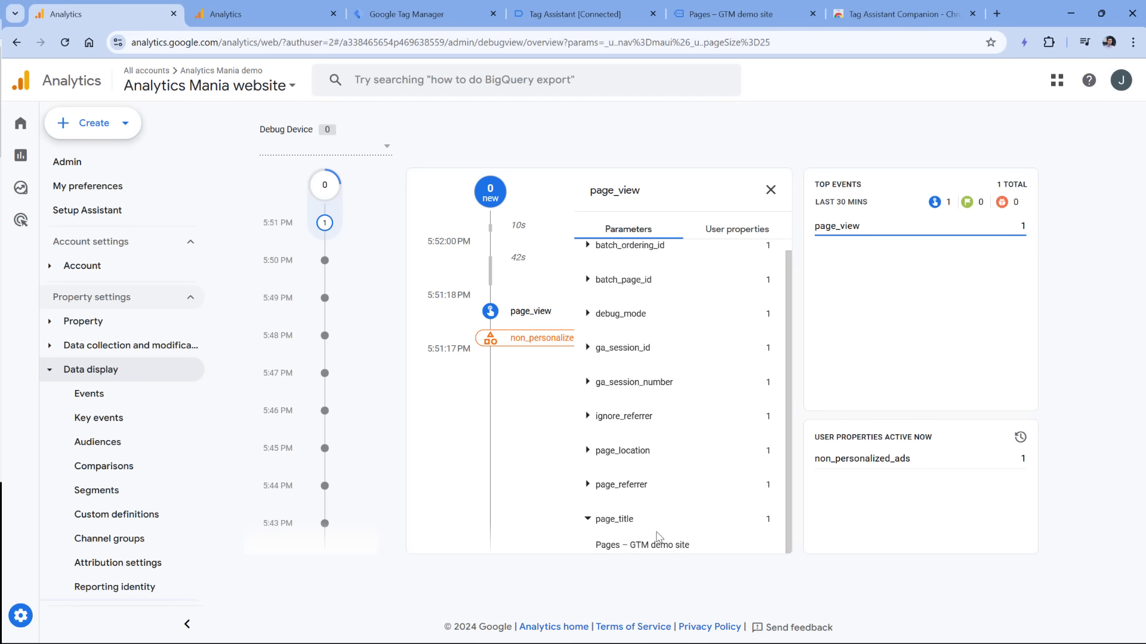
left_click(588, 450)
left_click_drag(611, 476, 763, 484)
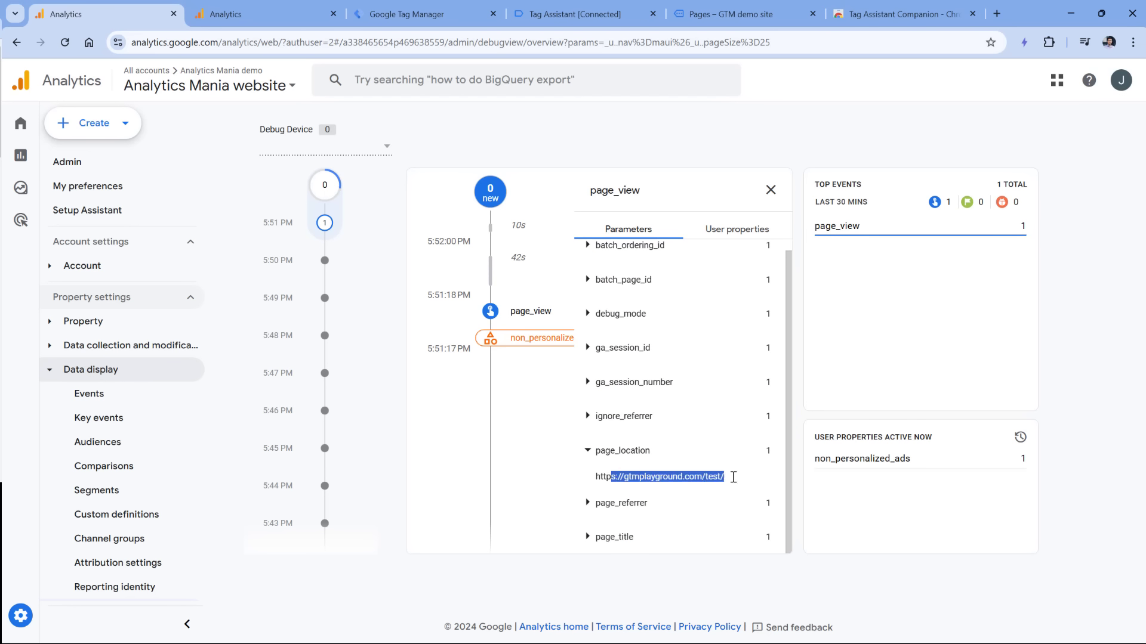
left_click(770, 190)
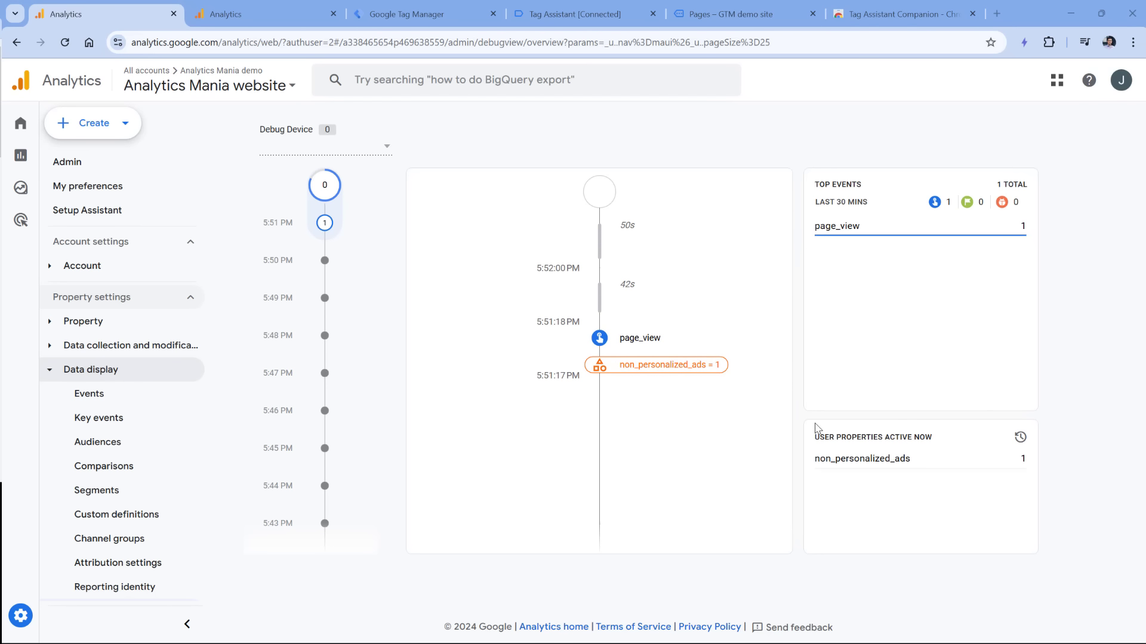
Back in Google Tag Manager, publish the workspace changes to Live as a version named "Installed GA4".
left_click(416, 15)
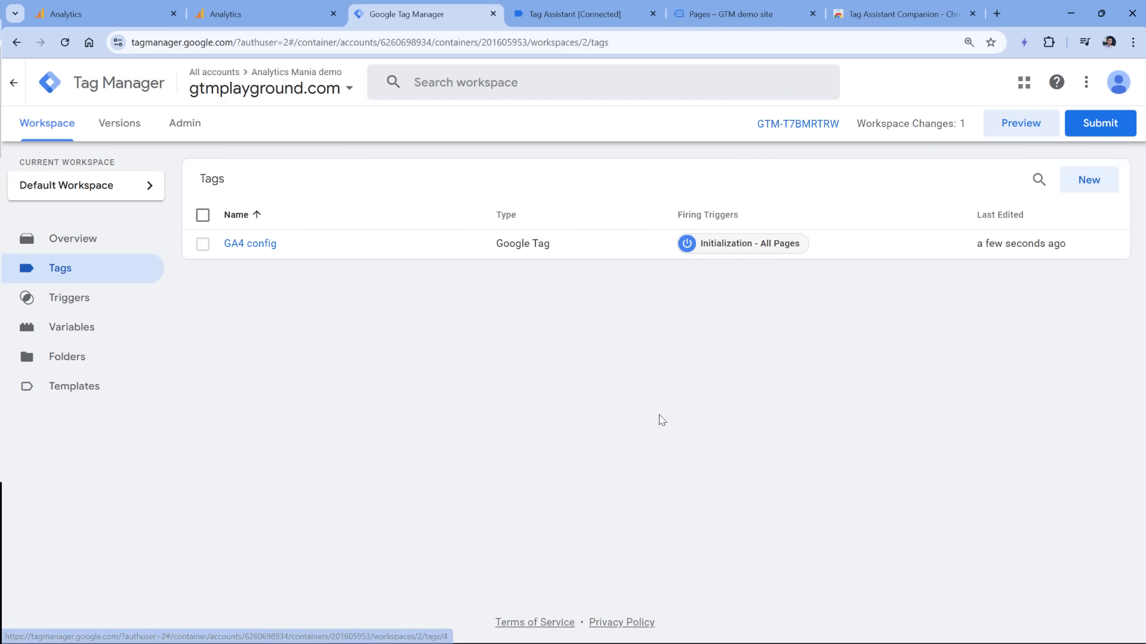
left_click(1101, 124)
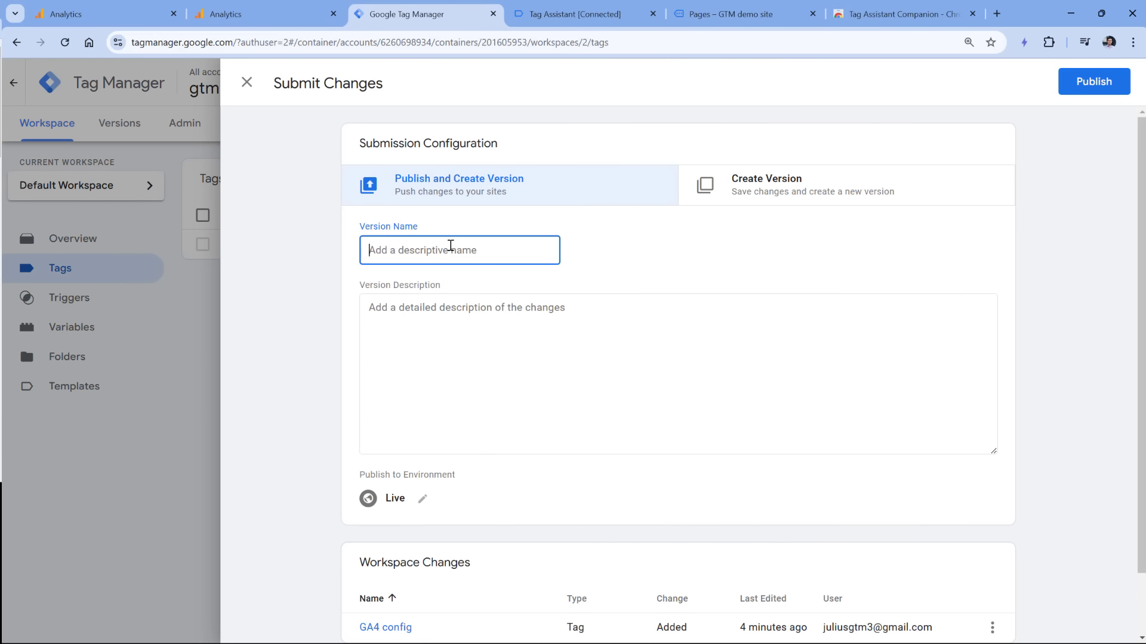
type("Installed GA4")
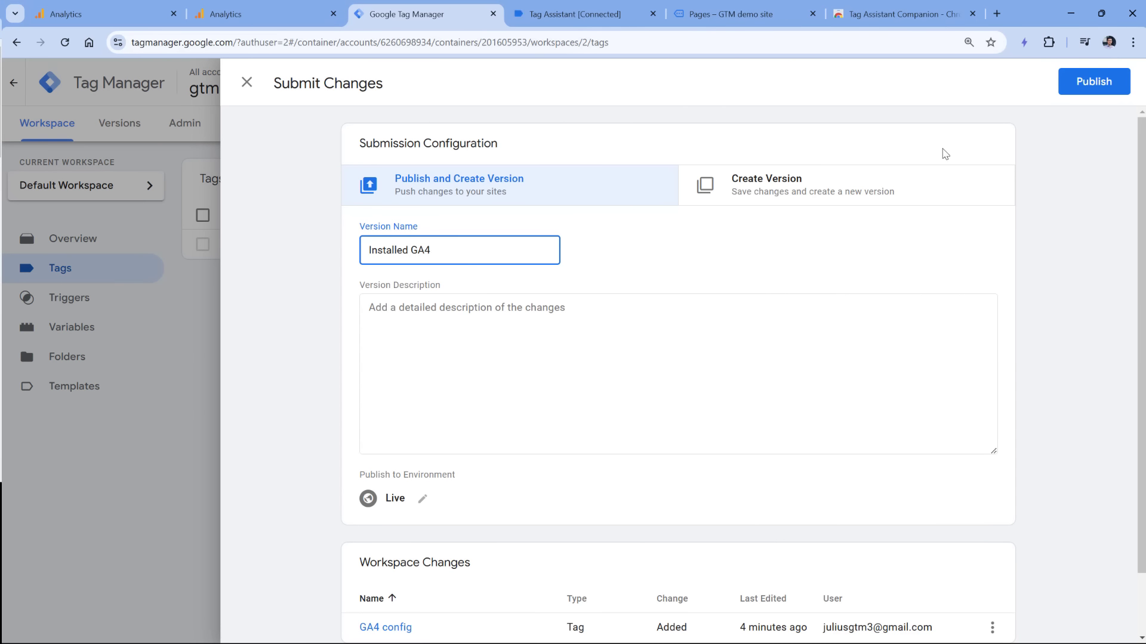
left_click(1083, 84)
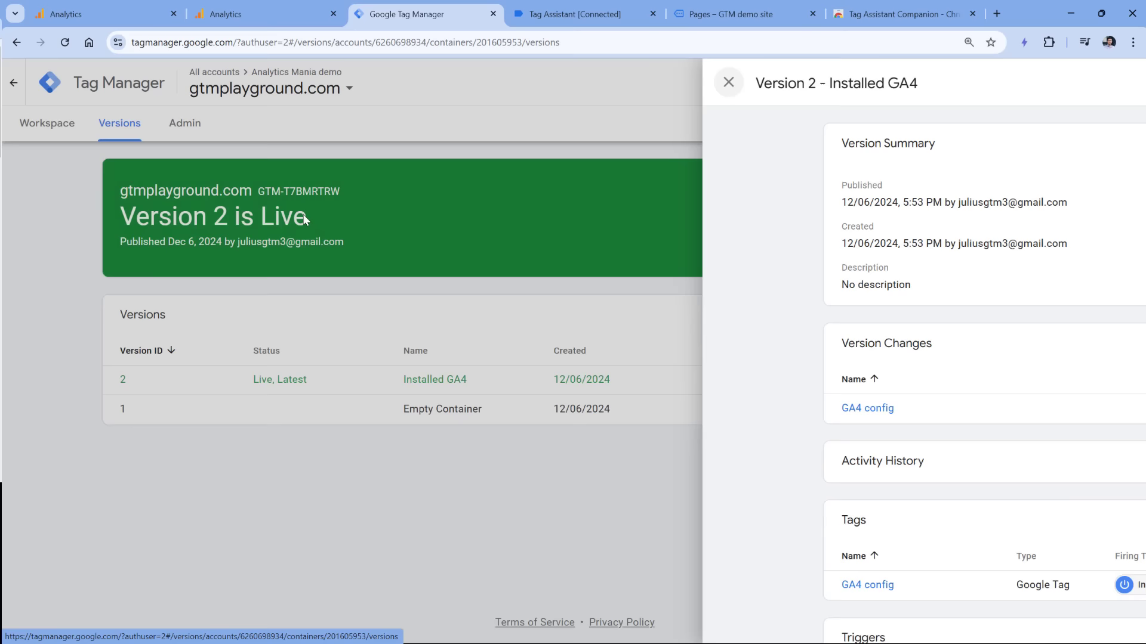
Close the published version's details and open the Realtime overview report of the Analytics Mania website property in Google Analytics.
left_click(304, 220)
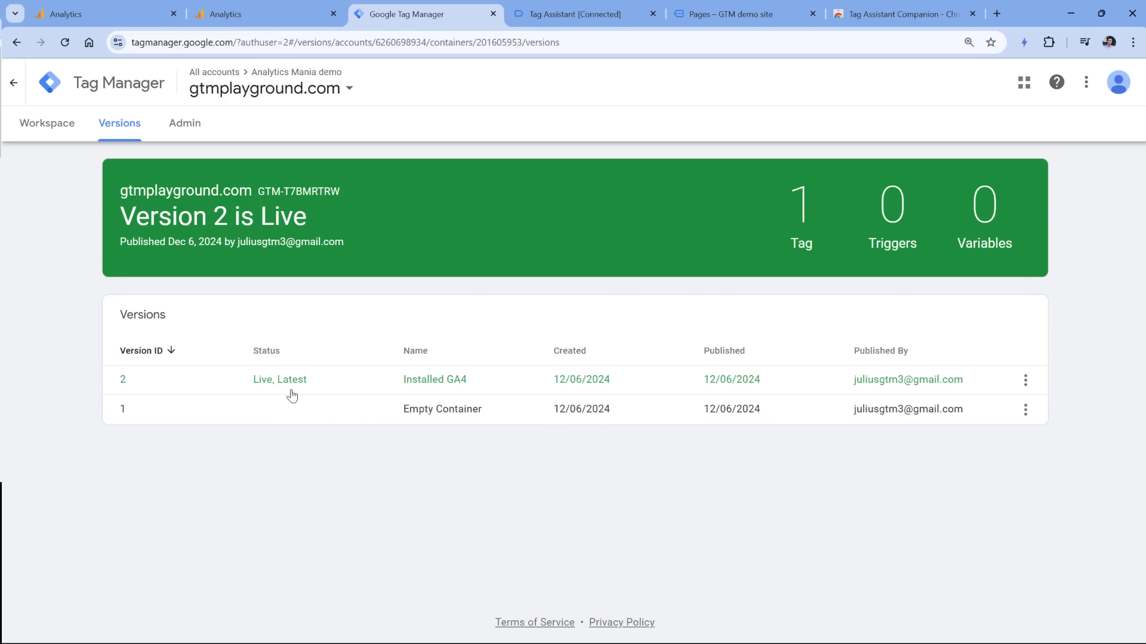
left_click(96, 17)
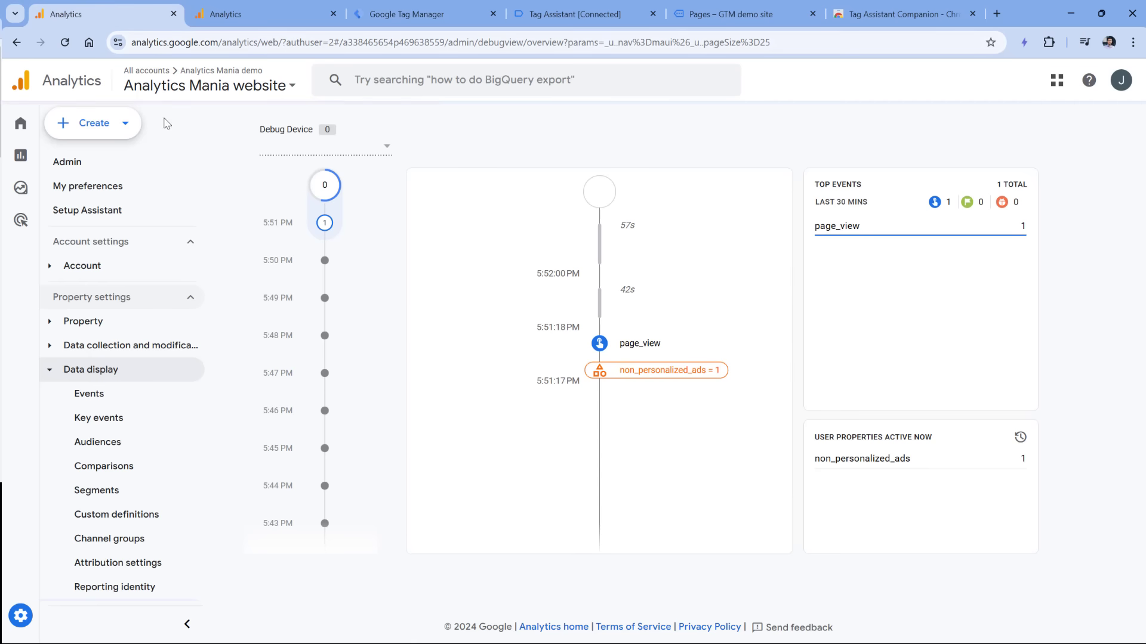
mouse_move(19, 122)
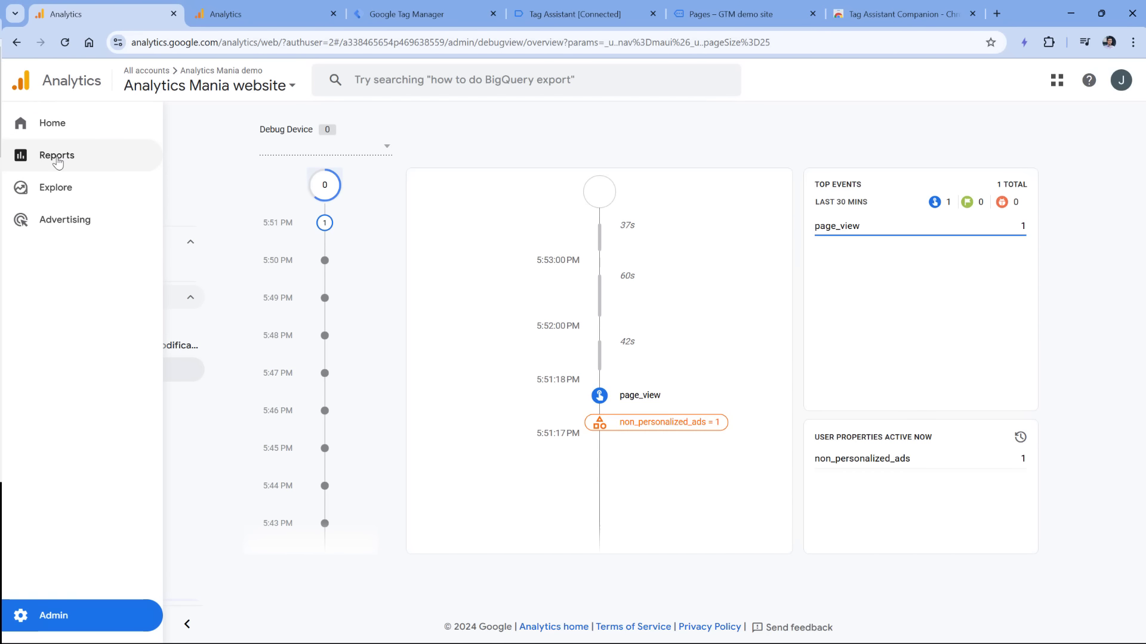
left_click(21, 155)
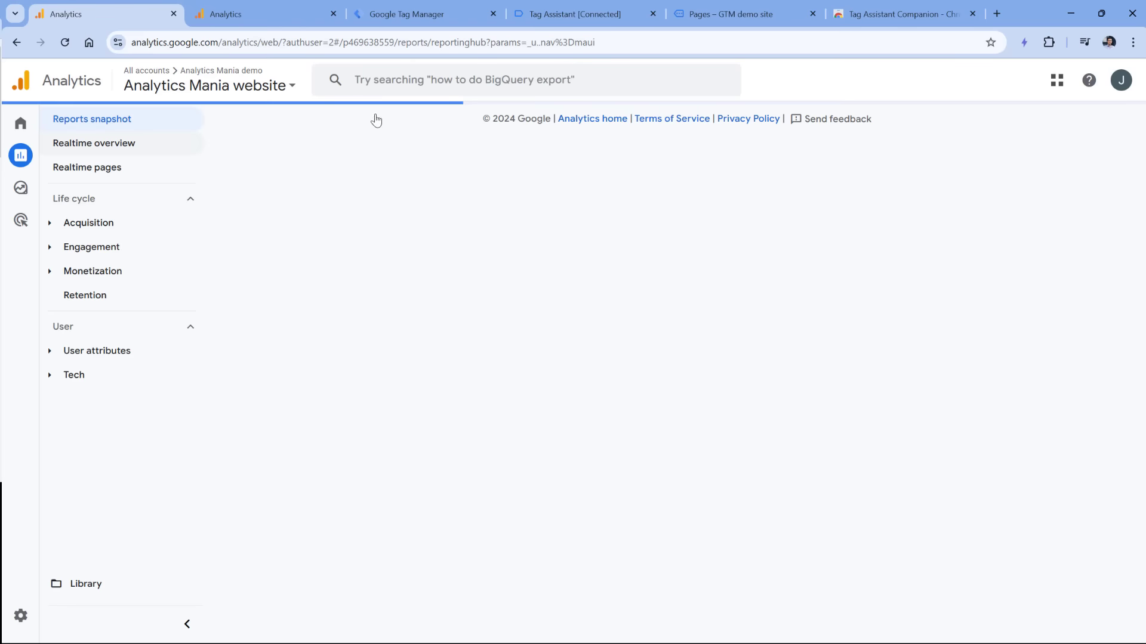
left_click(106, 149)
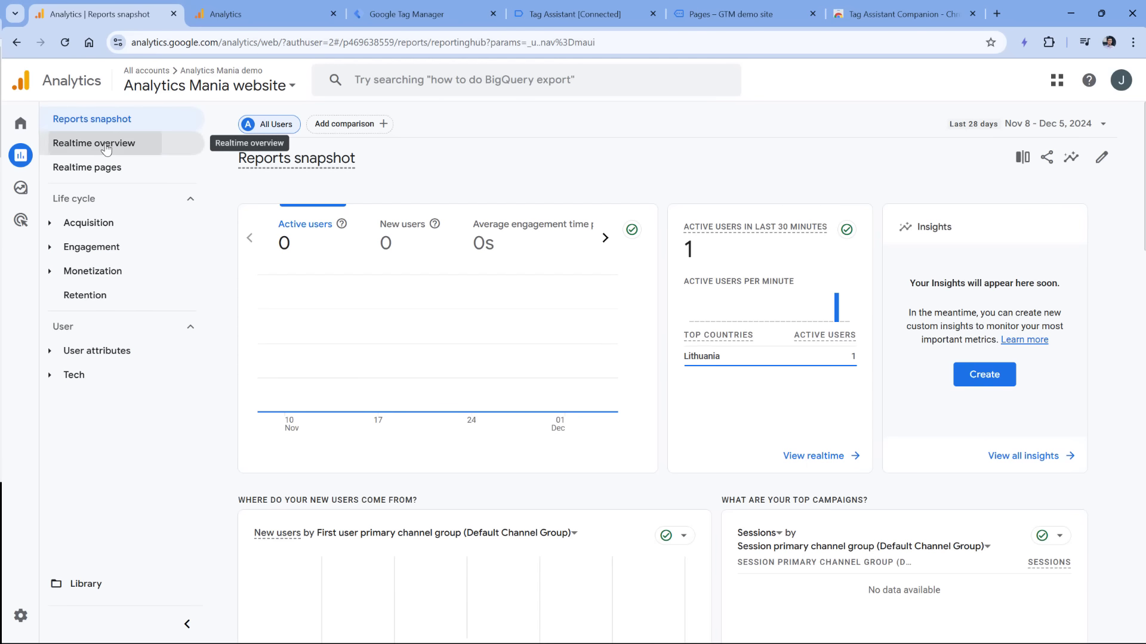
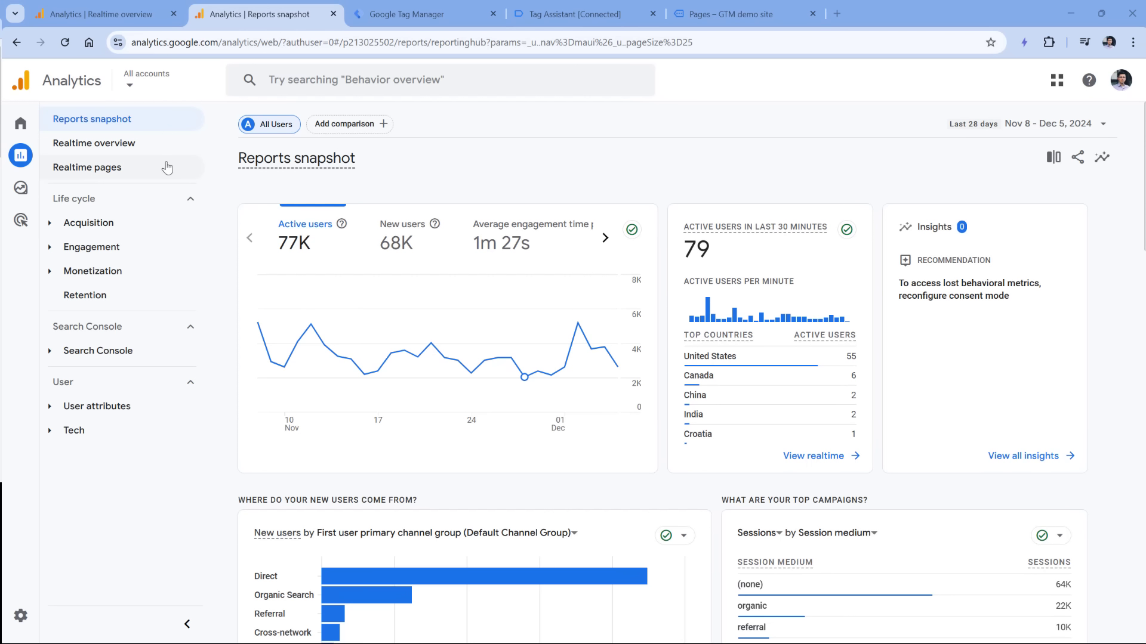
In the demo property's reports, expand Acquisition, Engagement and Monetization, and open the Traffic acquisition report.
mouse_move(36, 162)
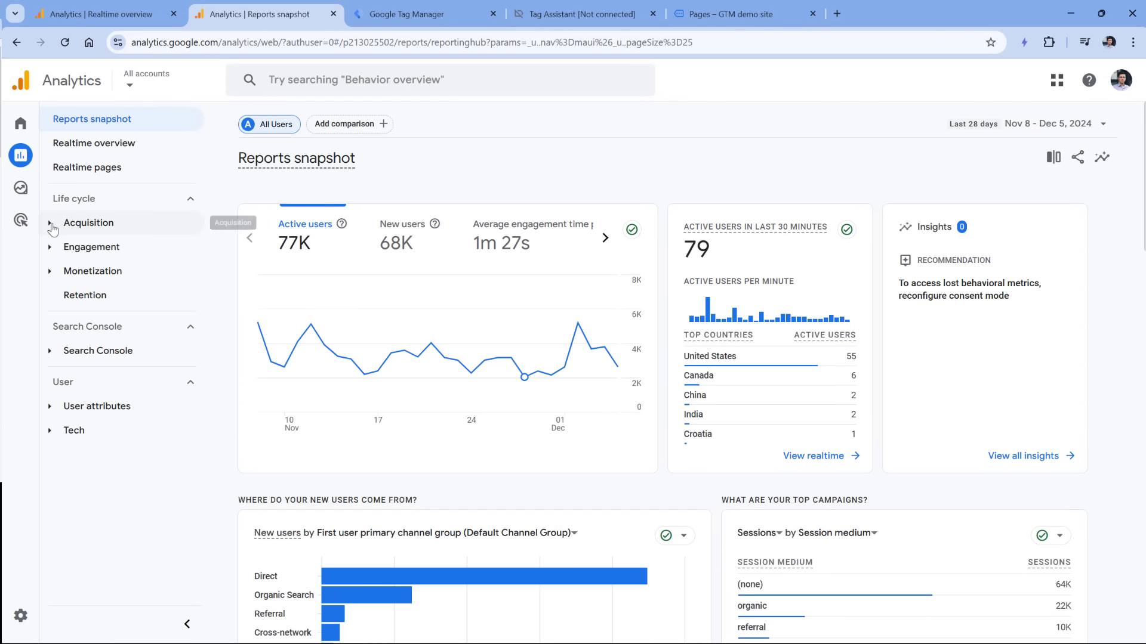
left_click(51, 223)
left_click(50, 222)
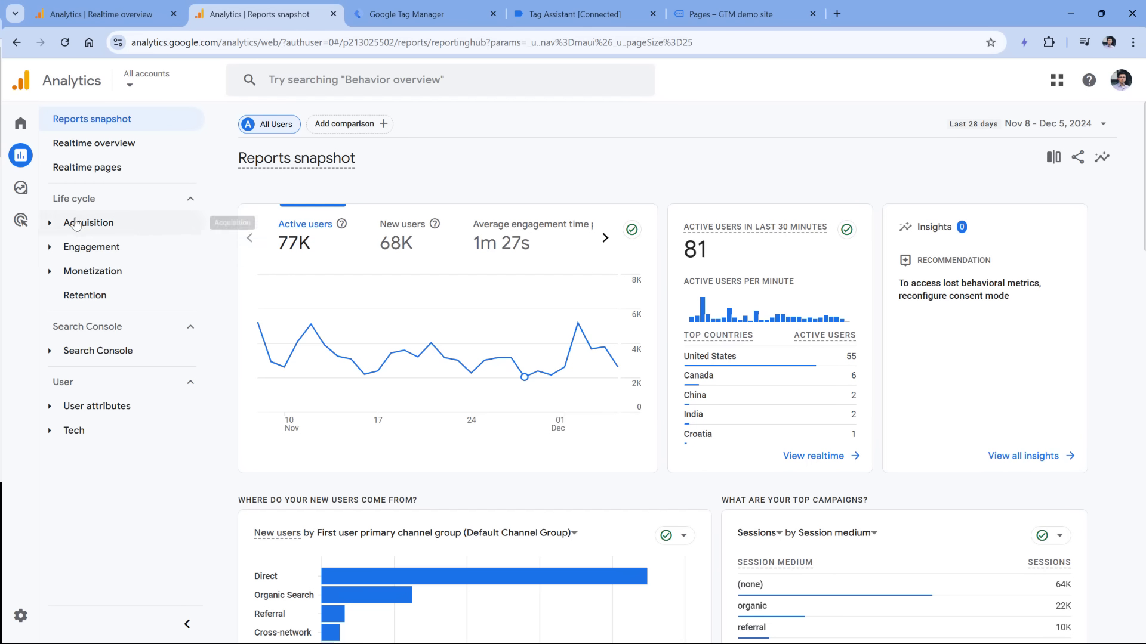
left_click(51, 229)
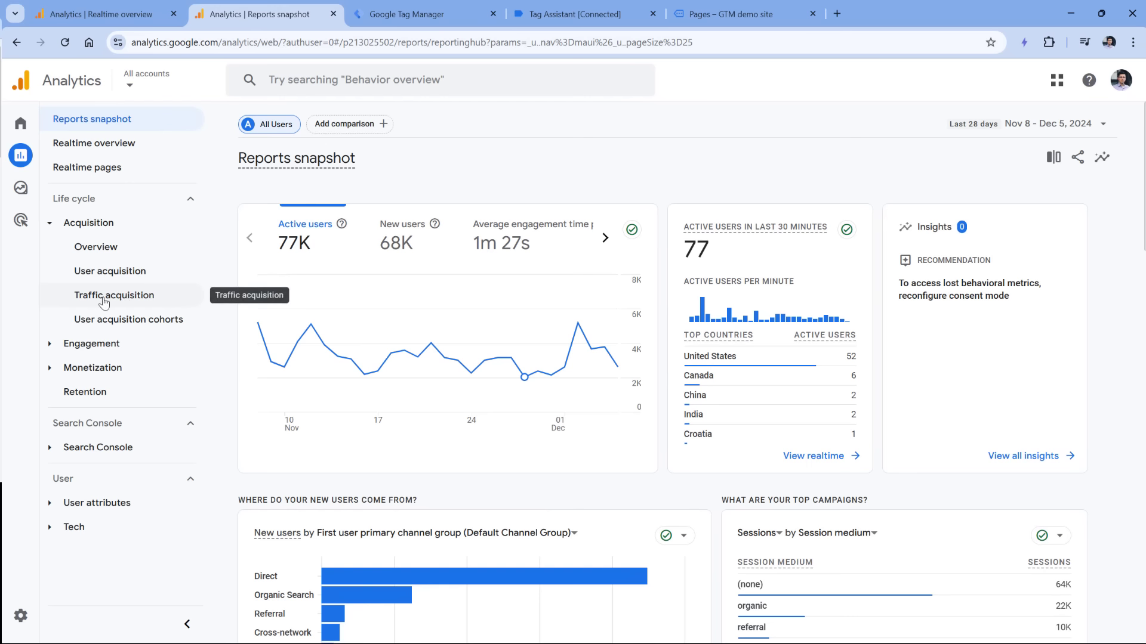
left_click(101, 227)
left_click(55, 226)
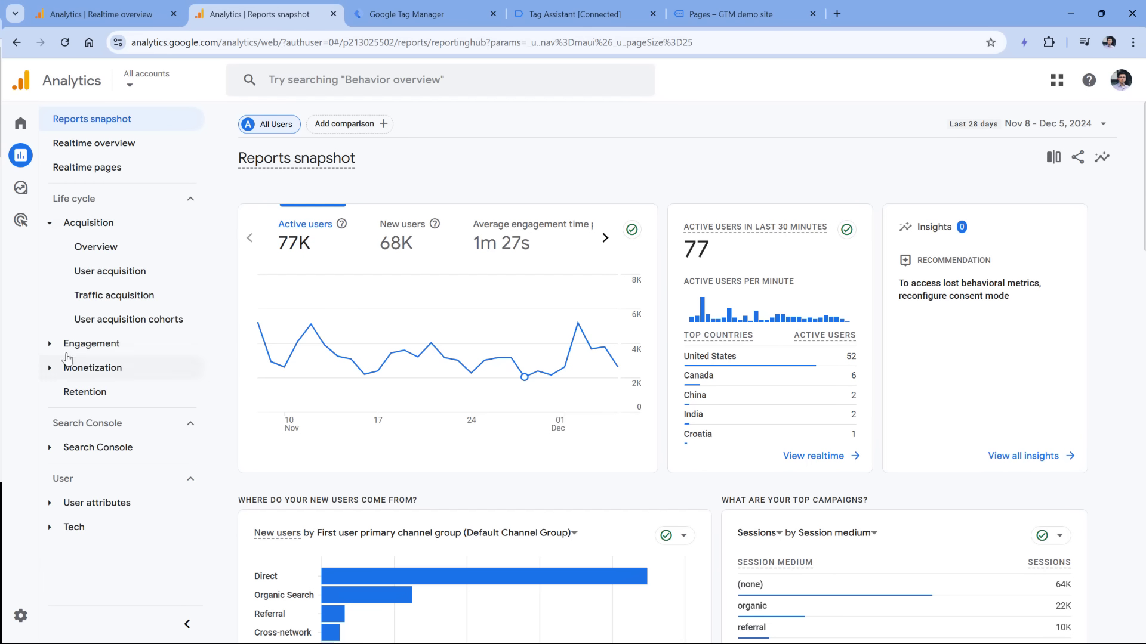
left_click(52, 344)
left_click(55, 468)
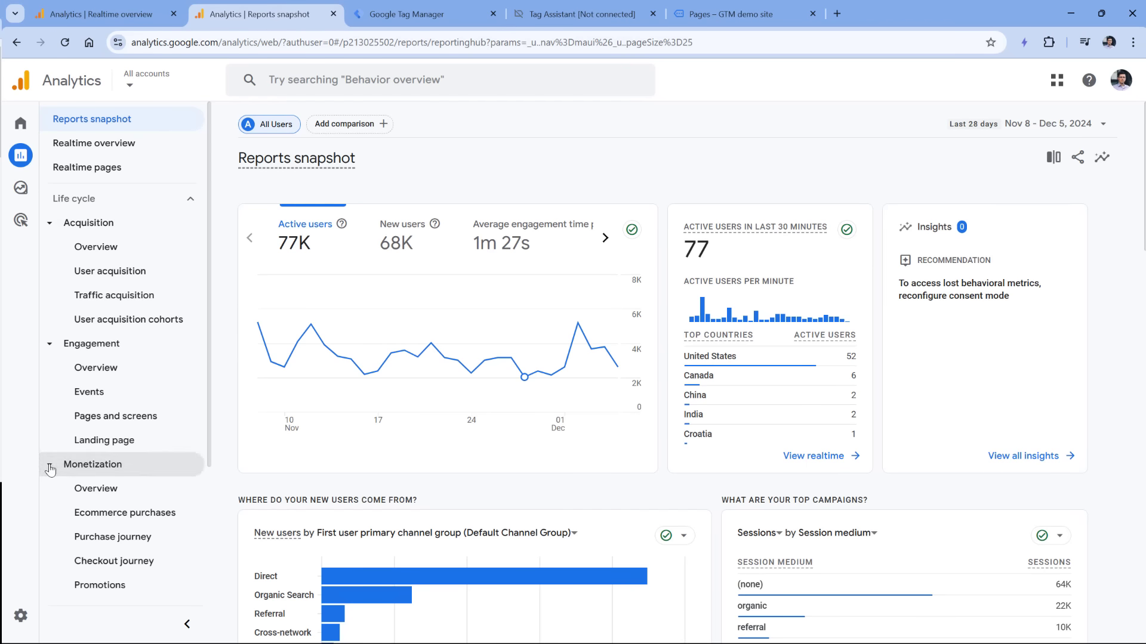
left_click(125, 300)
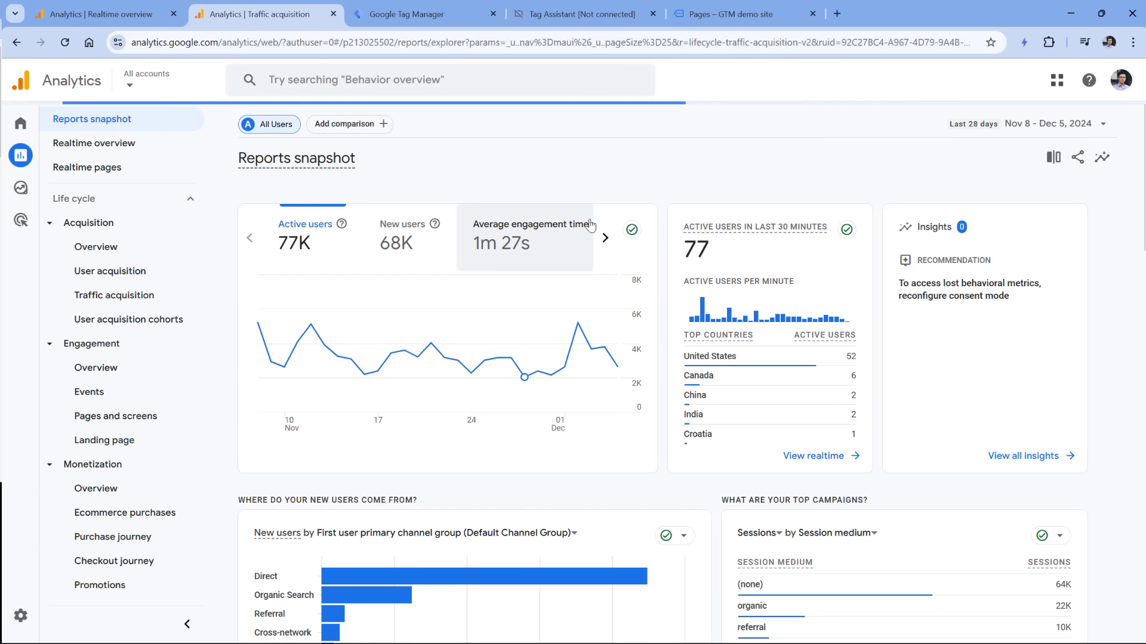
Examine the Traffic acquisition table by channel group, from sessions and engaged sessions across to key events and total revenue.
scroll(591, 225, "down", 5)
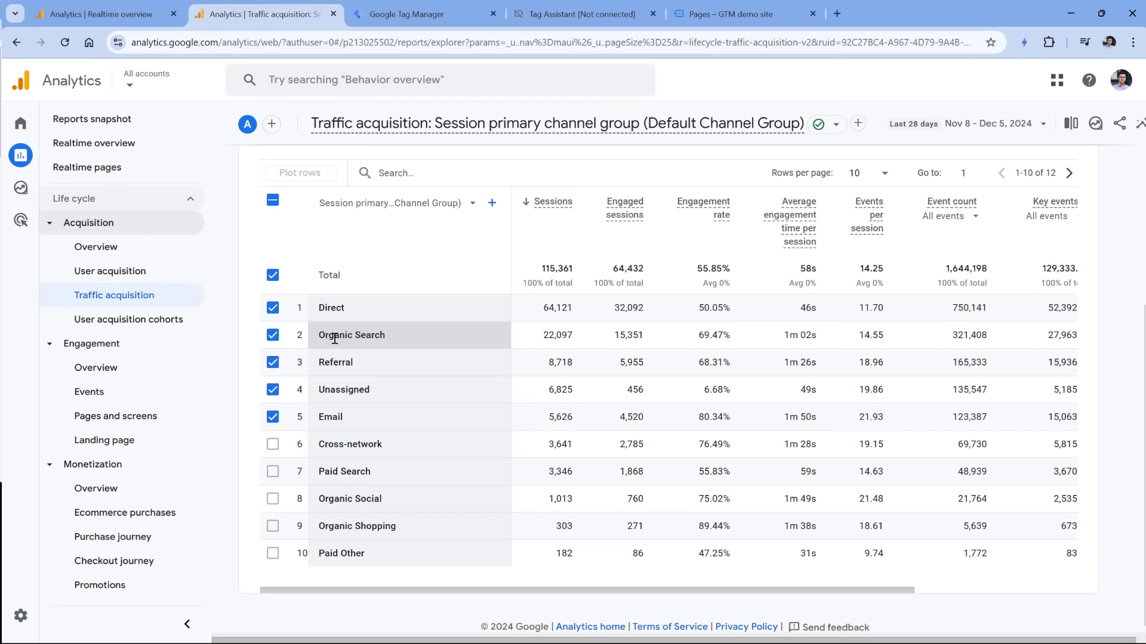
scroll(370, 310, "up", 1)
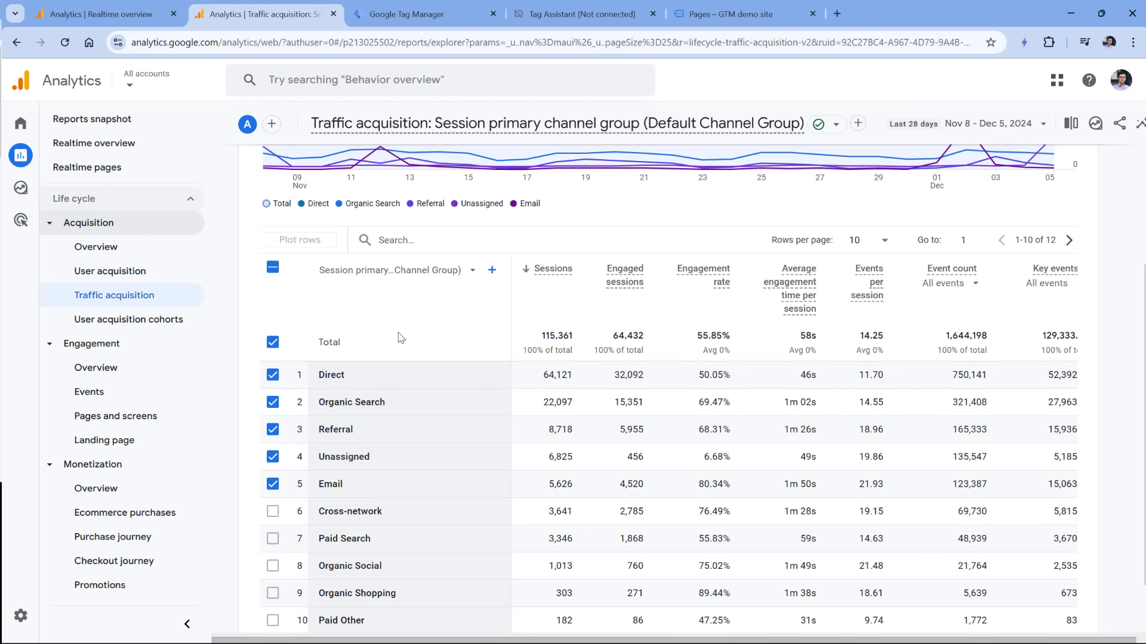
scroll(430, 388, "down", 1)
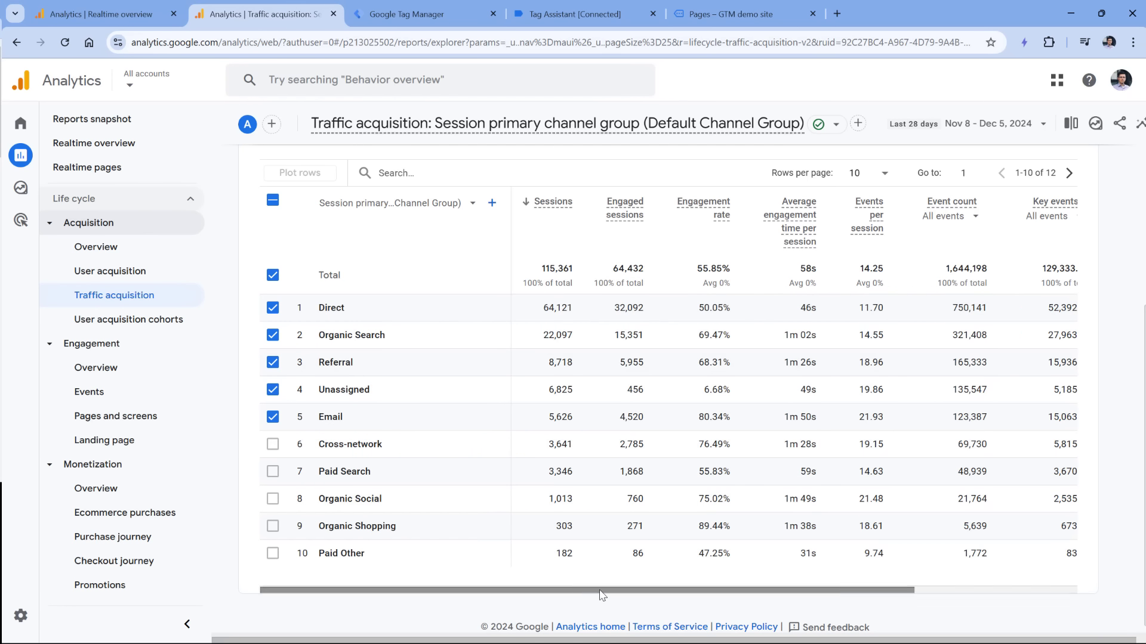
mouse_move(602, 595)
left_mouse_down()
mouse_move(765, 595)
mouse_move(601, 595)
left_mouse_up()
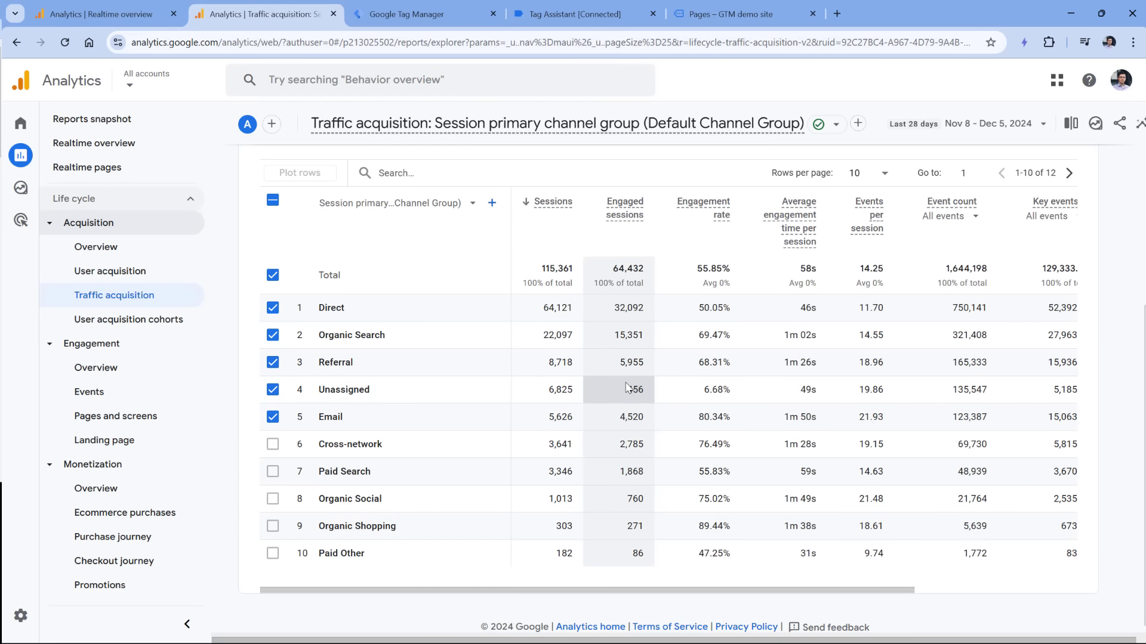
key("ctrl+minus")
key("ctrl+minus")
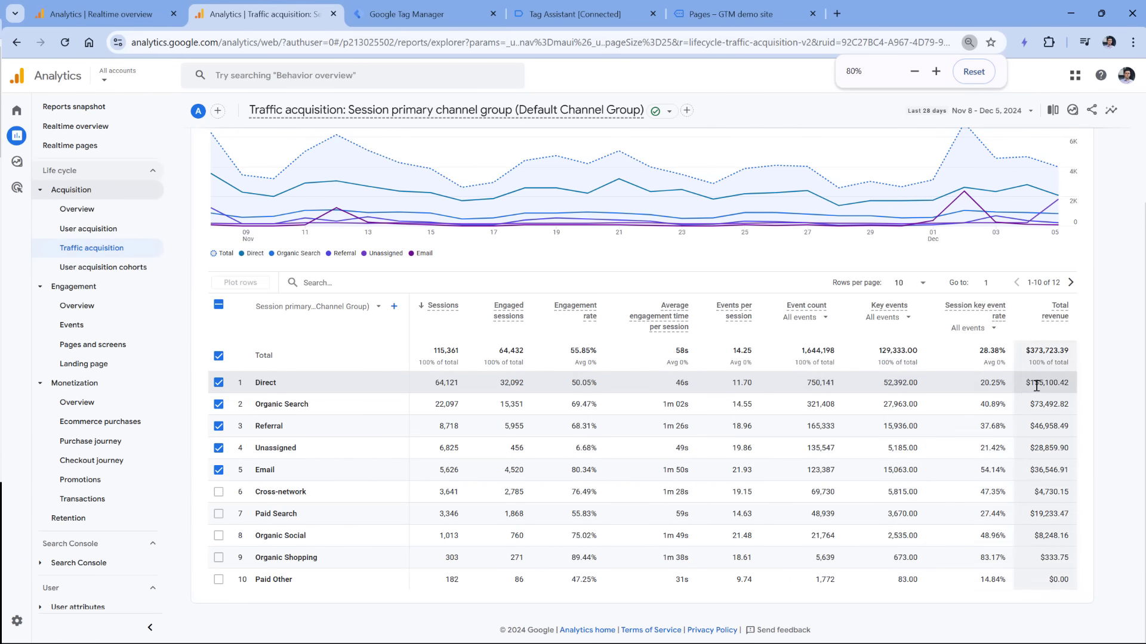
key("ctrl+0")
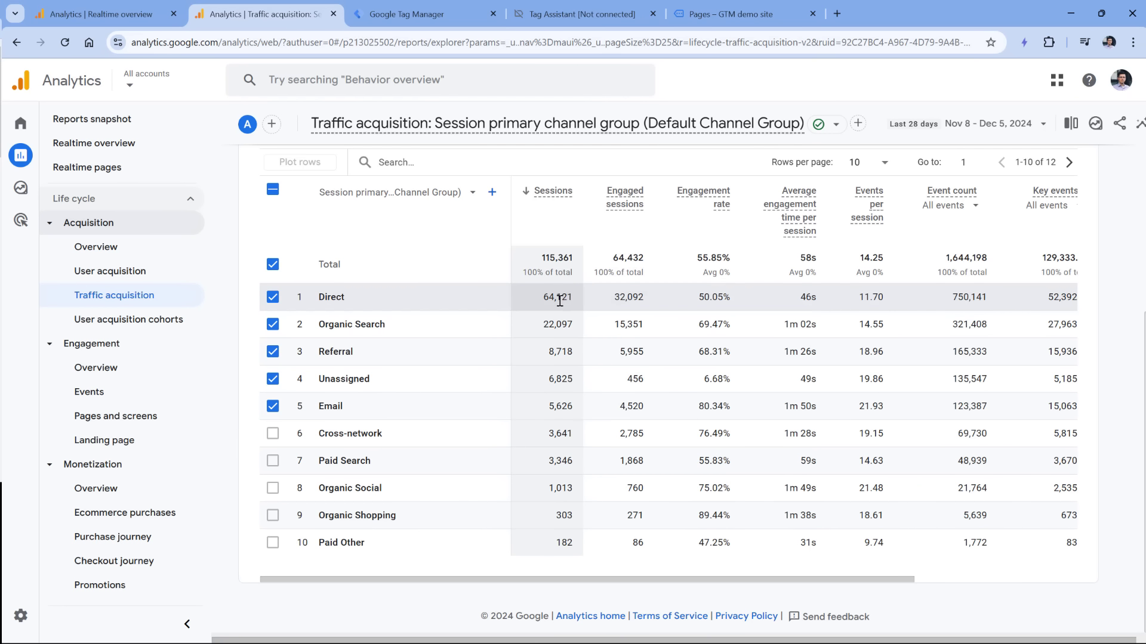
left_click_drag(614, 299, 652, 304)
left_click(633, 300)
scroll(686, 268, "right", 5)
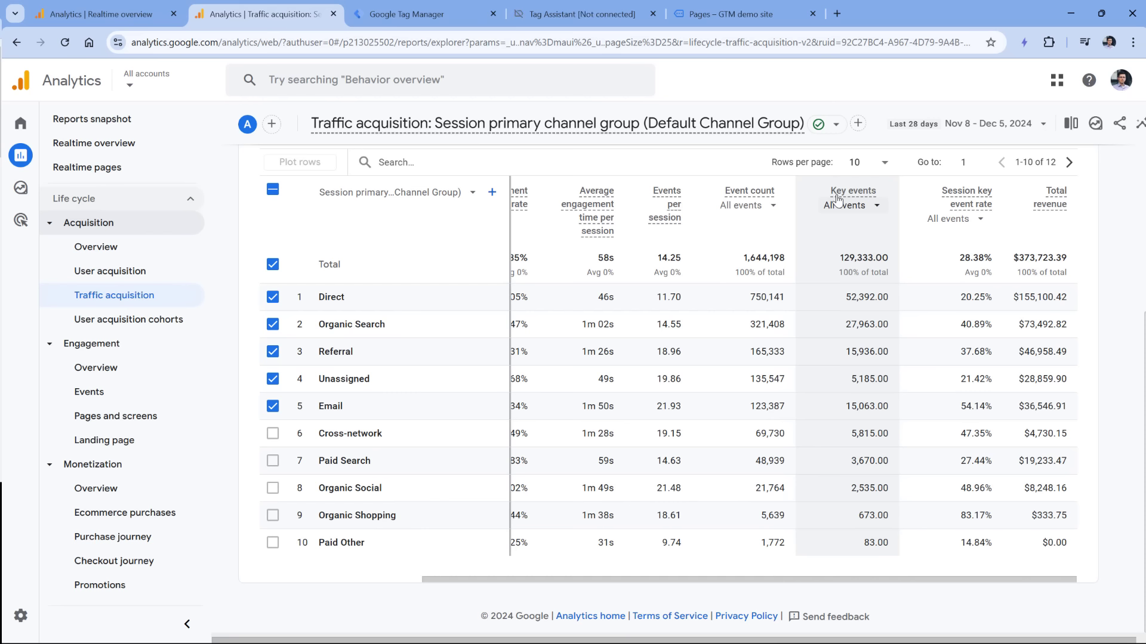
Limit the Event count column of the Traffic acquisition table to the add_to_cart event.
left_click(765, 208)
left_click(791, 196)
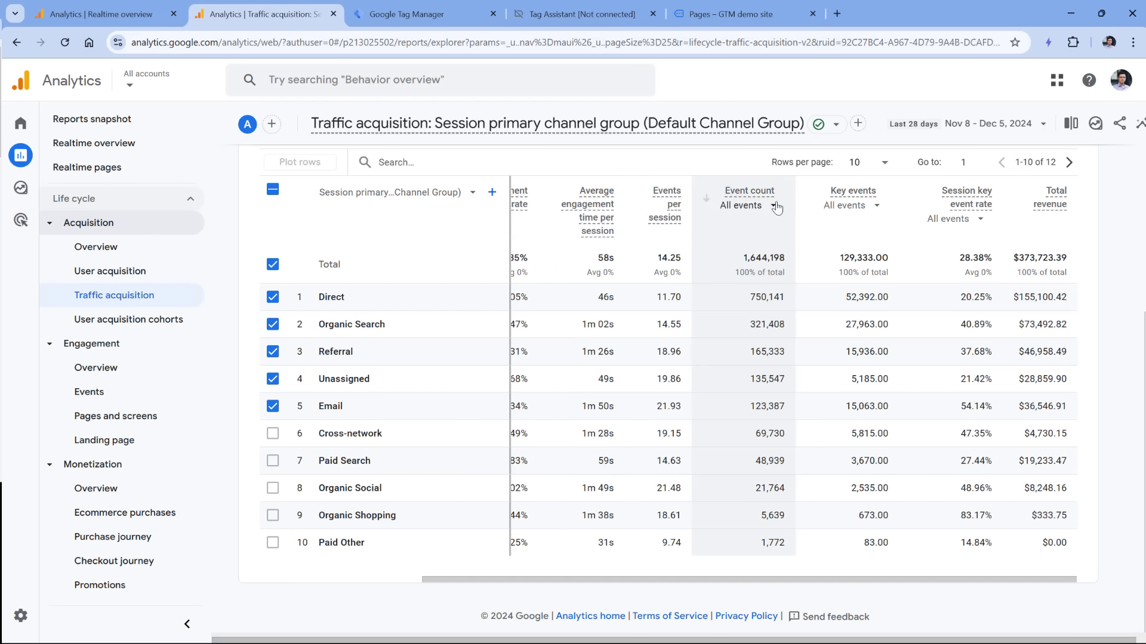
left_click(770, 208)
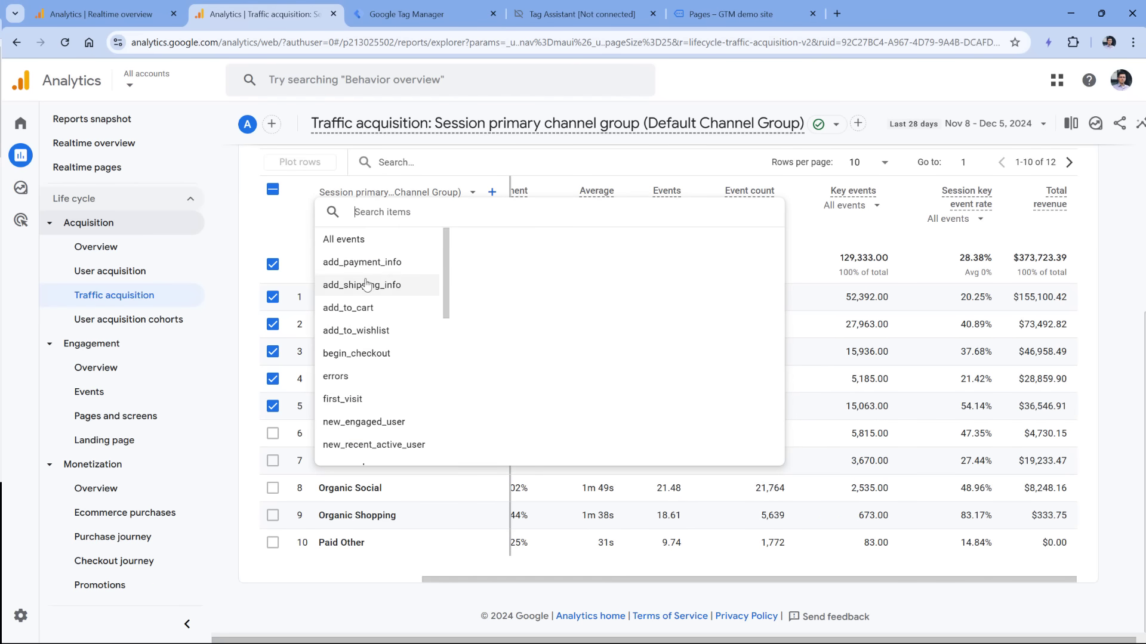
scroll(380, 286, "down", 10)
scroll(380, 287, "up", 10)
left_click(361, 311)
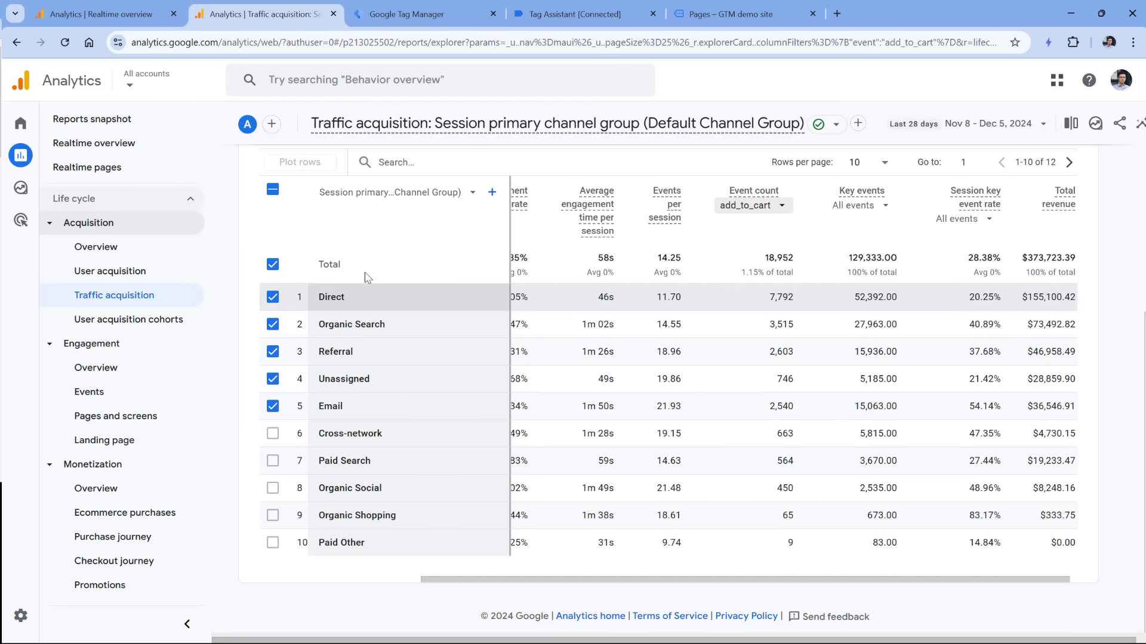
Change the table's primary dimension to Session source / medium and examine the google / organic and google / cpc rows.
left_click(424, 198)
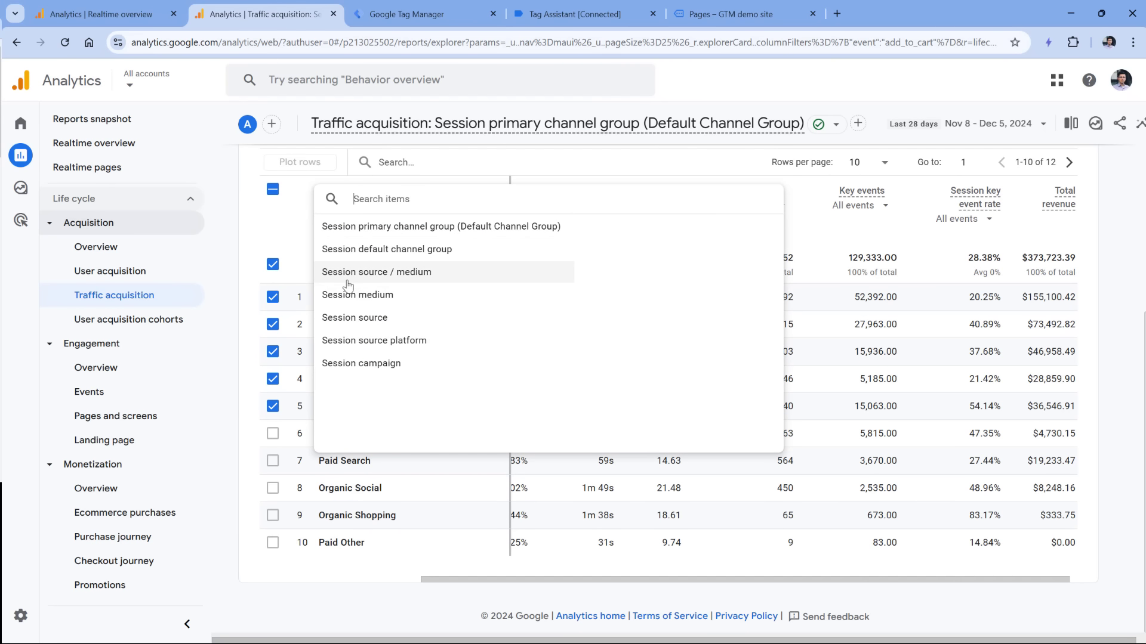
left_click(382, 277)
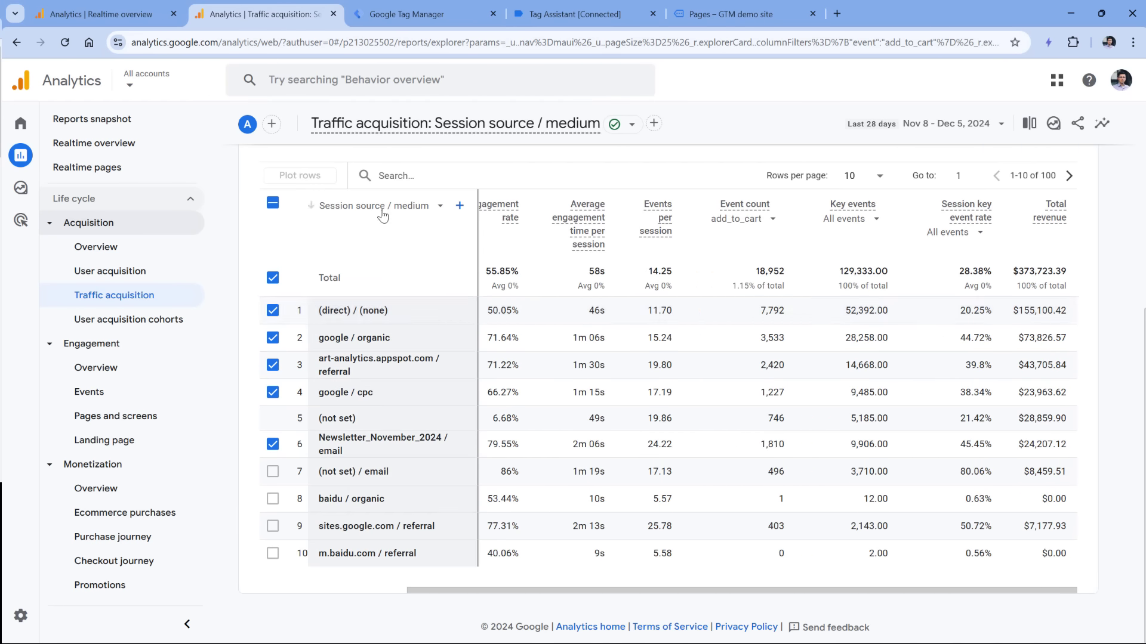
double_click(334, 338)
double_click(382, 339)
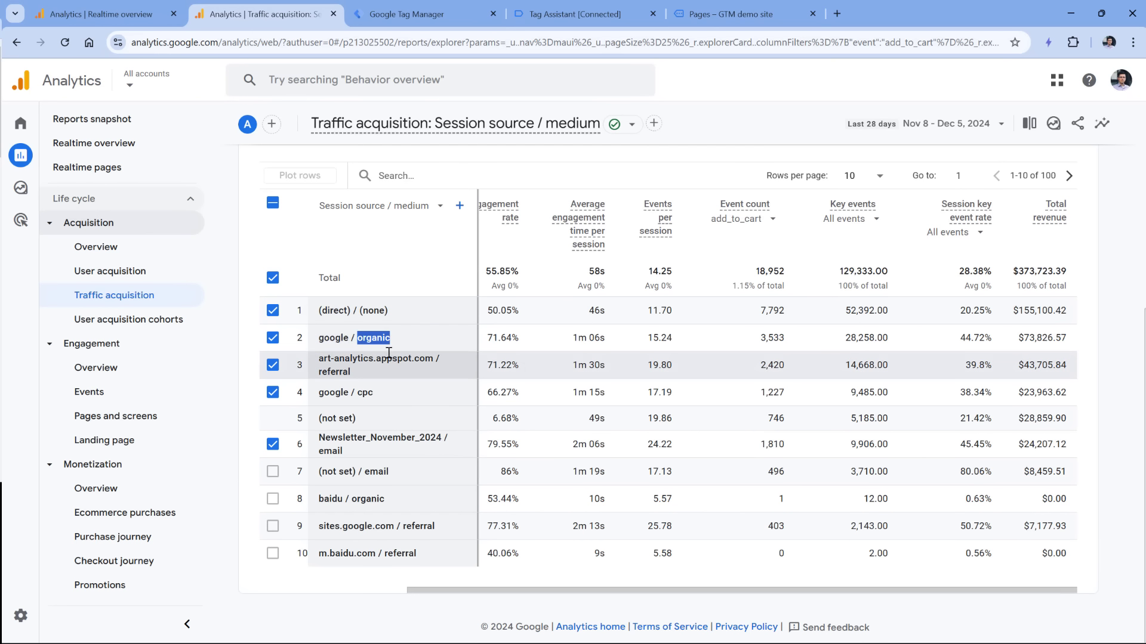
left_click(382, 339)
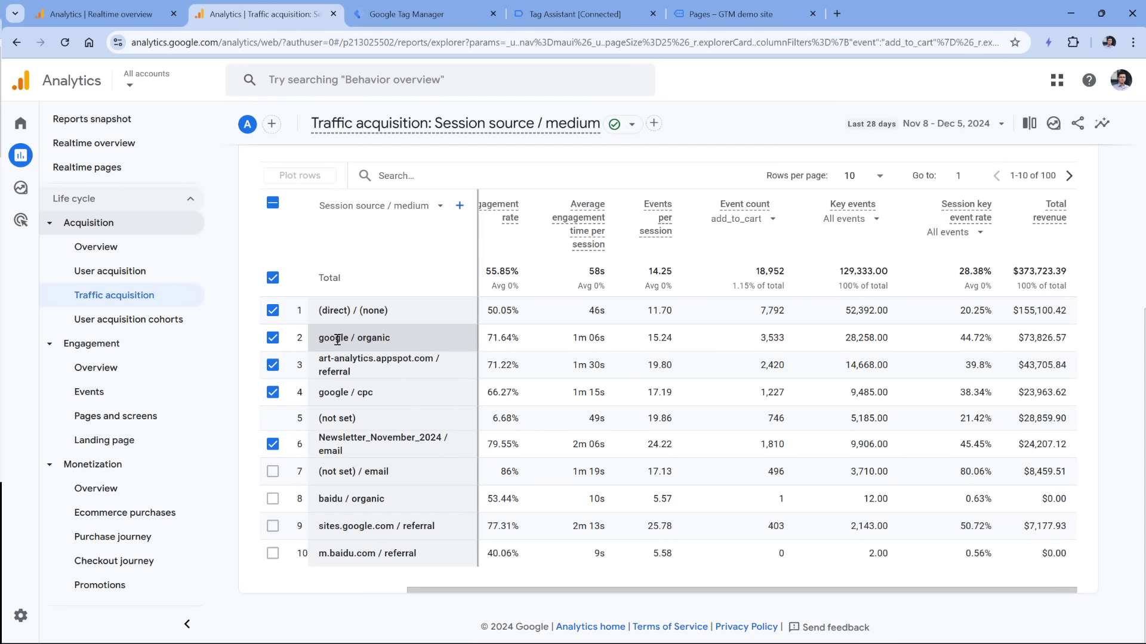
left_click_drag(319, 393, 371, 393)
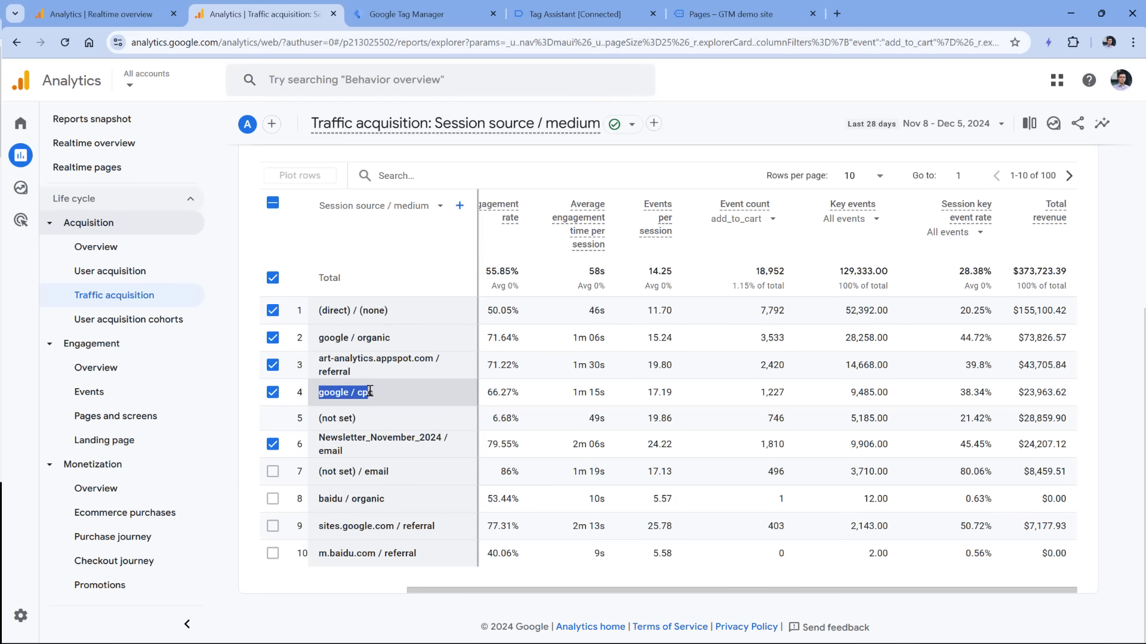
left_click(363, 398)
double_click(366, 393)
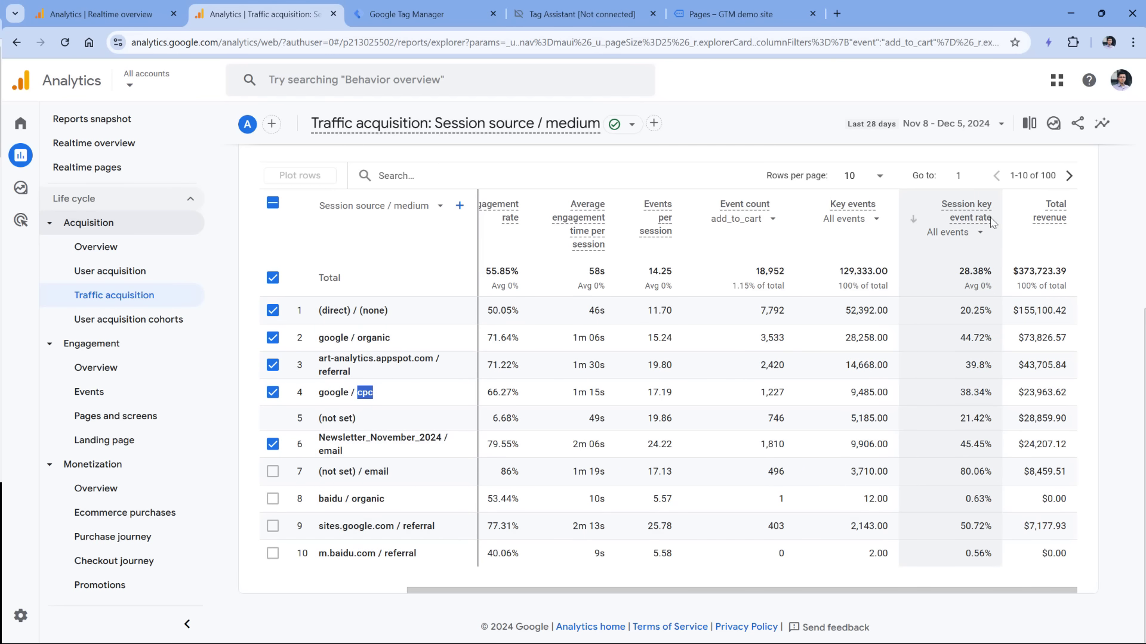
Limit the Session key event rate column to the purchase event.
left_click(975, 312)
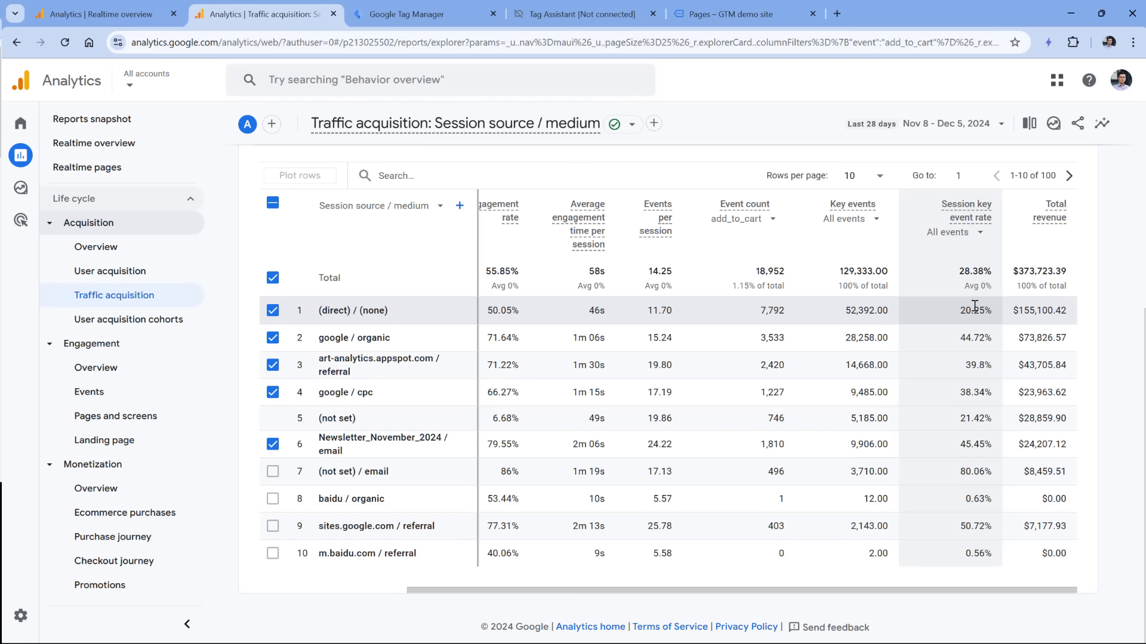
left_click(971, 238)
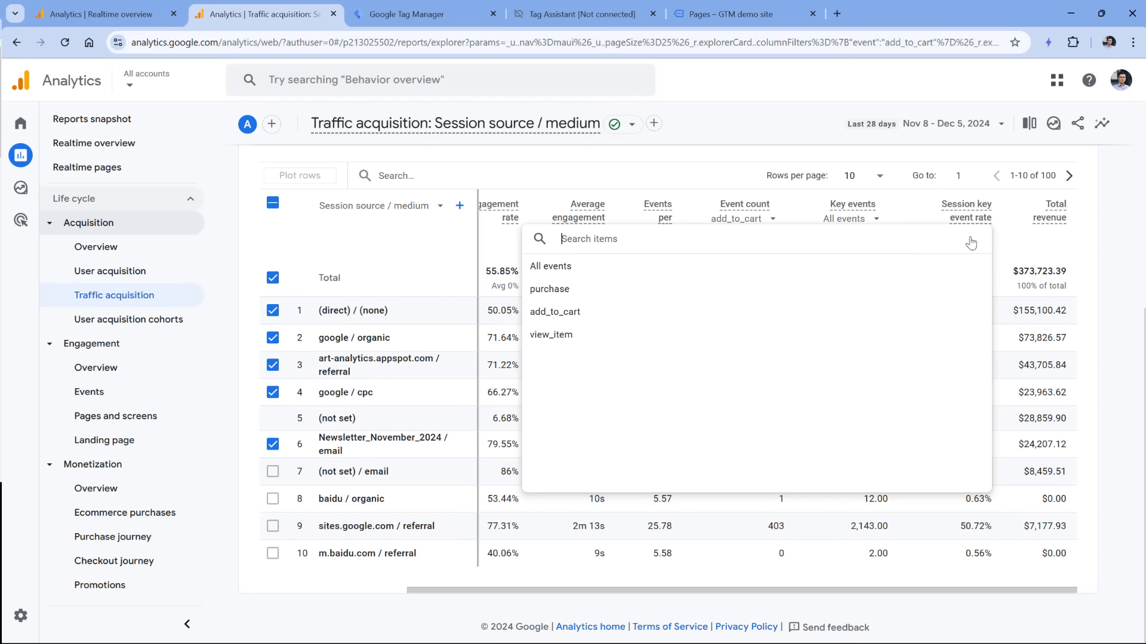
left_click(549, 289)
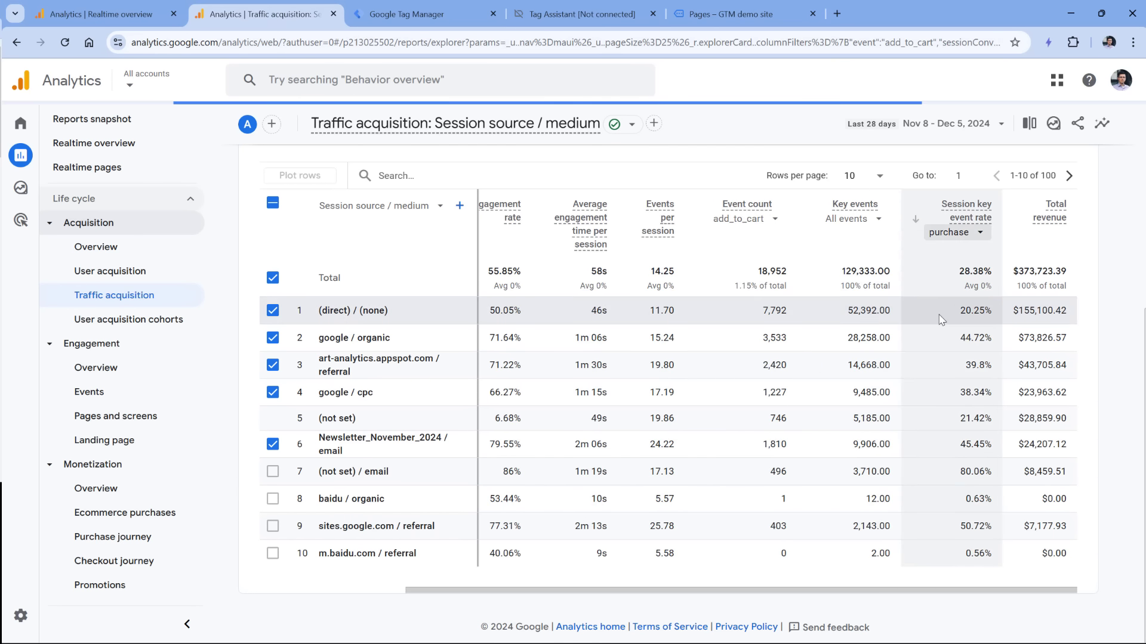
left_click(959, 238)
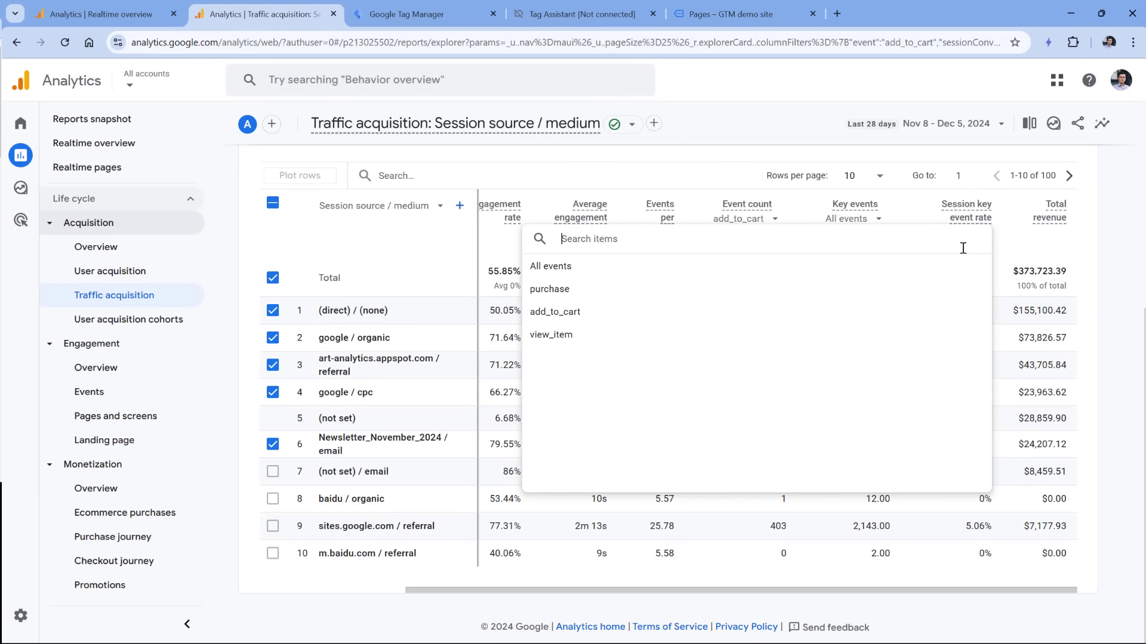
left_click(1008, 250)
Compare the purchase key event rates and total revenue of the traffic sources, and return to the report's chart.
left_click_drag(967, 310, 992, 311)
left_click_drag(971, 368, 990, 367)
left_click(980, 373)
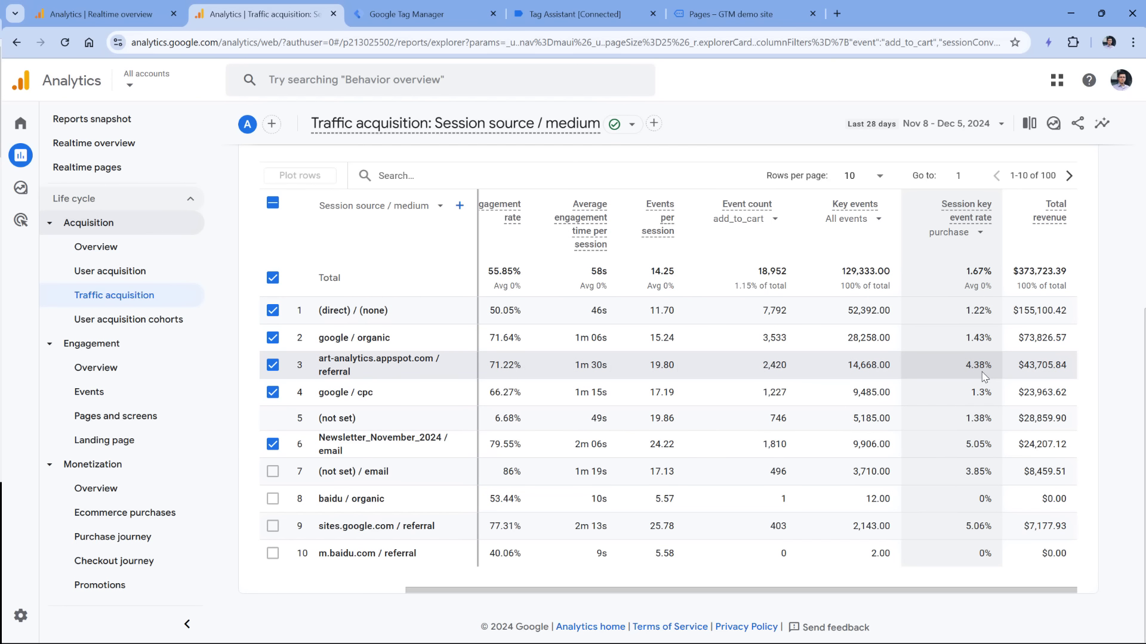
left_click_drag(1012, 311, 1046, 442)
left_click(1046, 434)
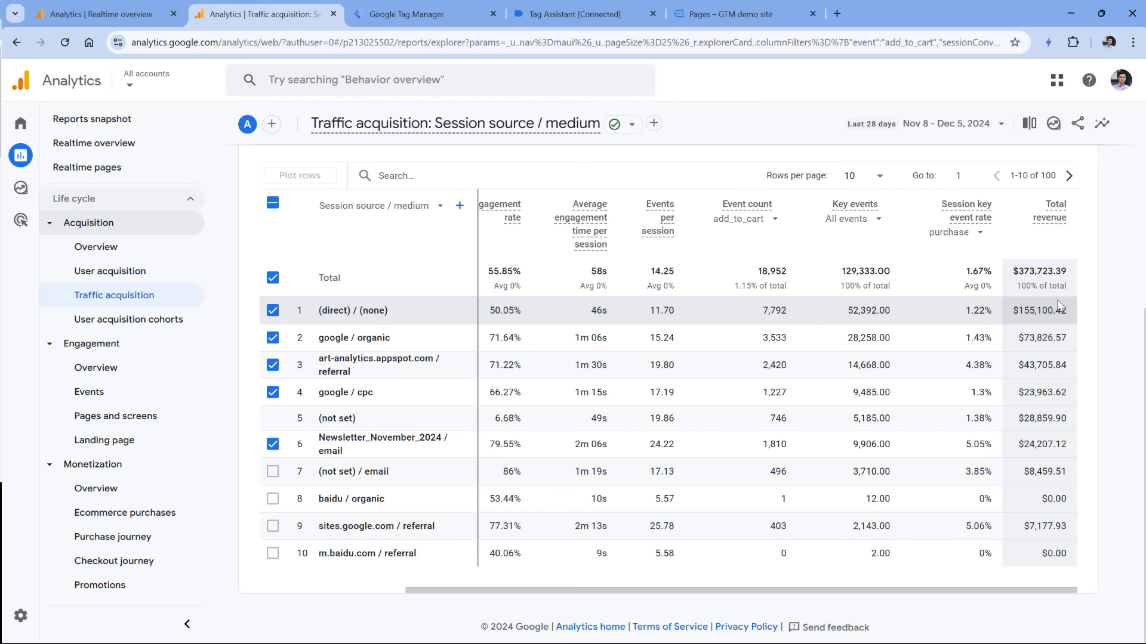
scroll(981, 238, "up", 5)
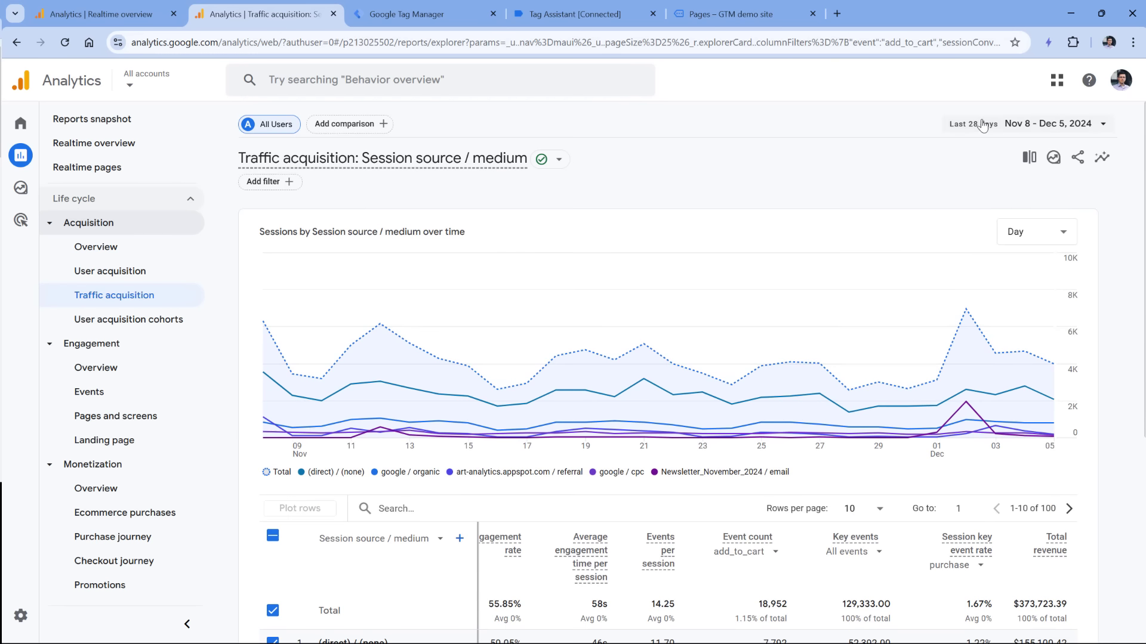
Check the report's date range options, close them unchanged, and set the sessions chart's granularity to Week.
left_click(1035, 124)
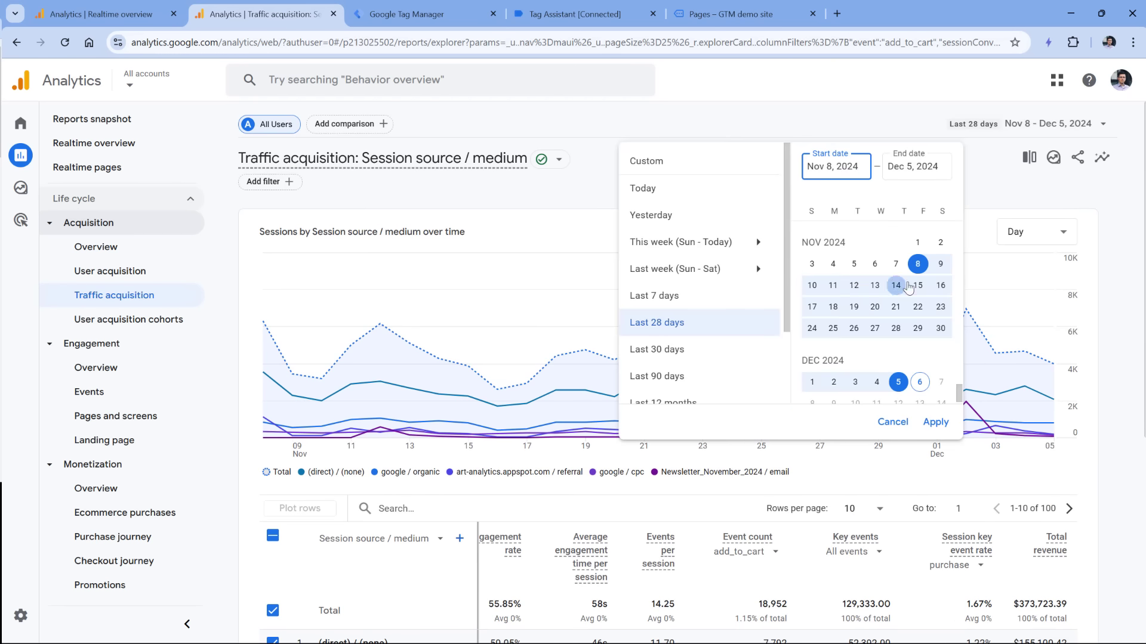
left_click(1114, 238)
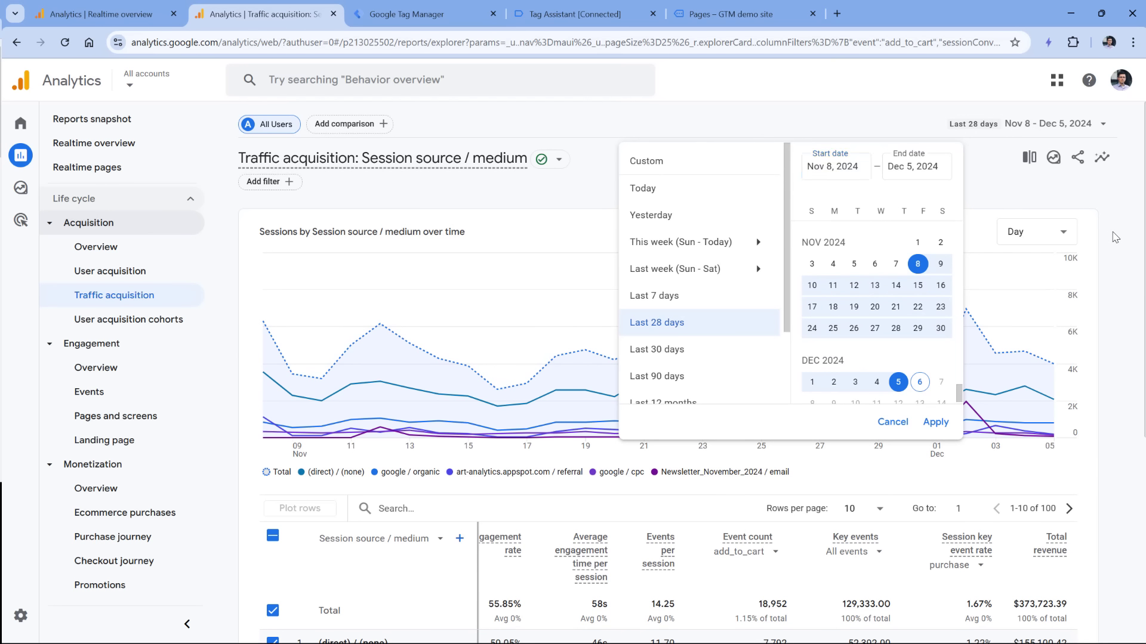
left_click(1055, 237)
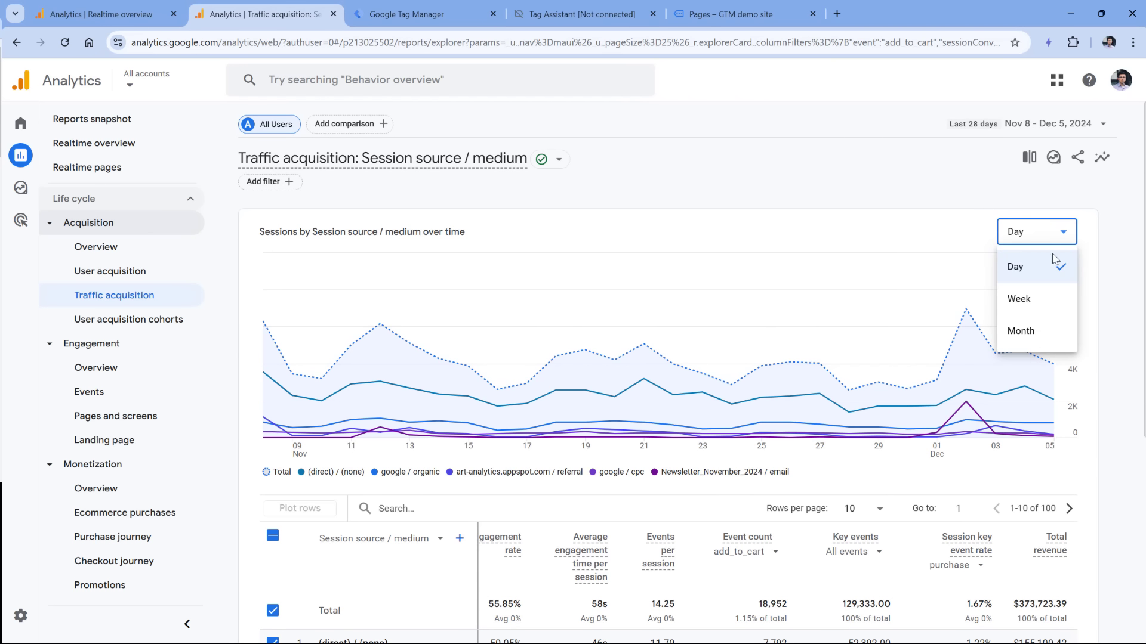
left_click(1043, 302)
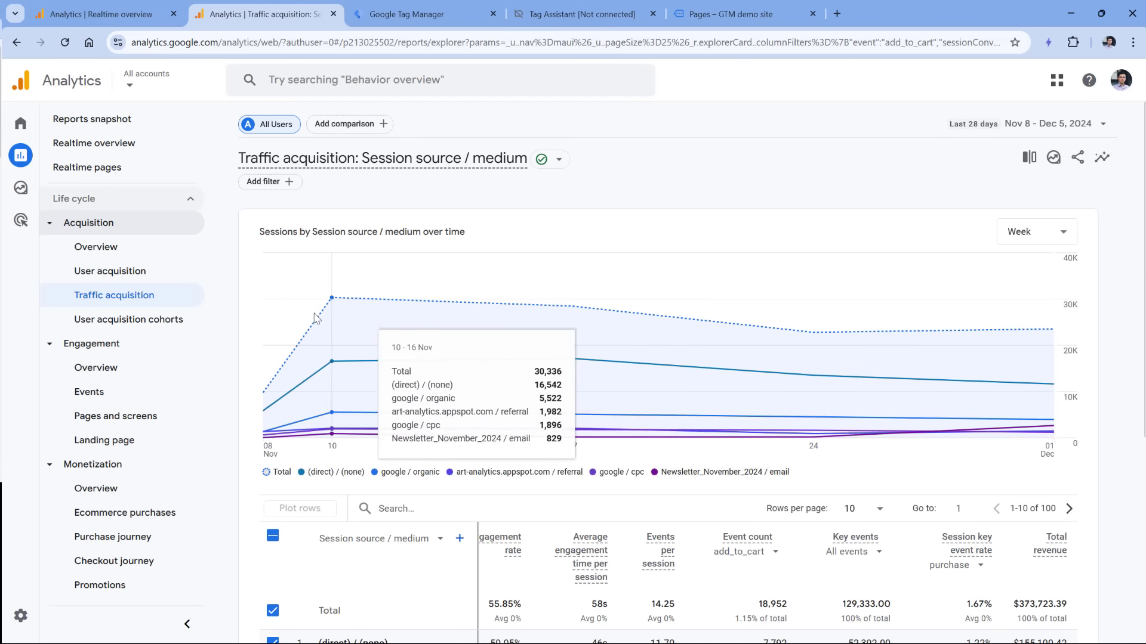
Plot only the google / organic row in the chart by deselecting Total, (direct), art-analytics.appspot.com, google / cpc and the November newsletter.
scroll(565, 328, "down", 1)
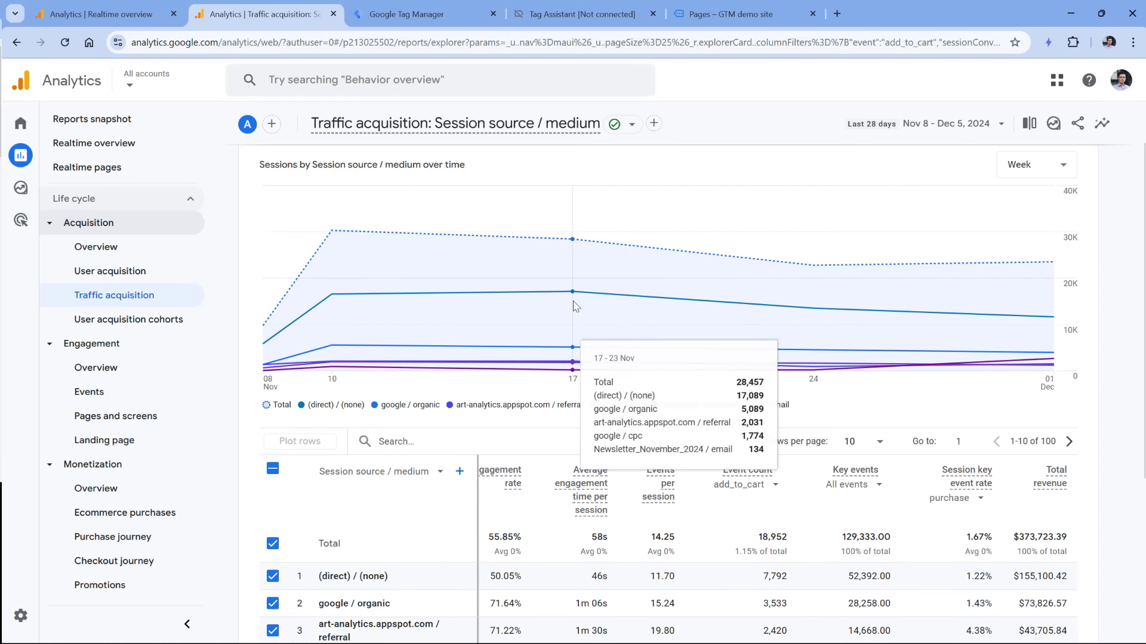
scroll(432, 340, "down", 5)
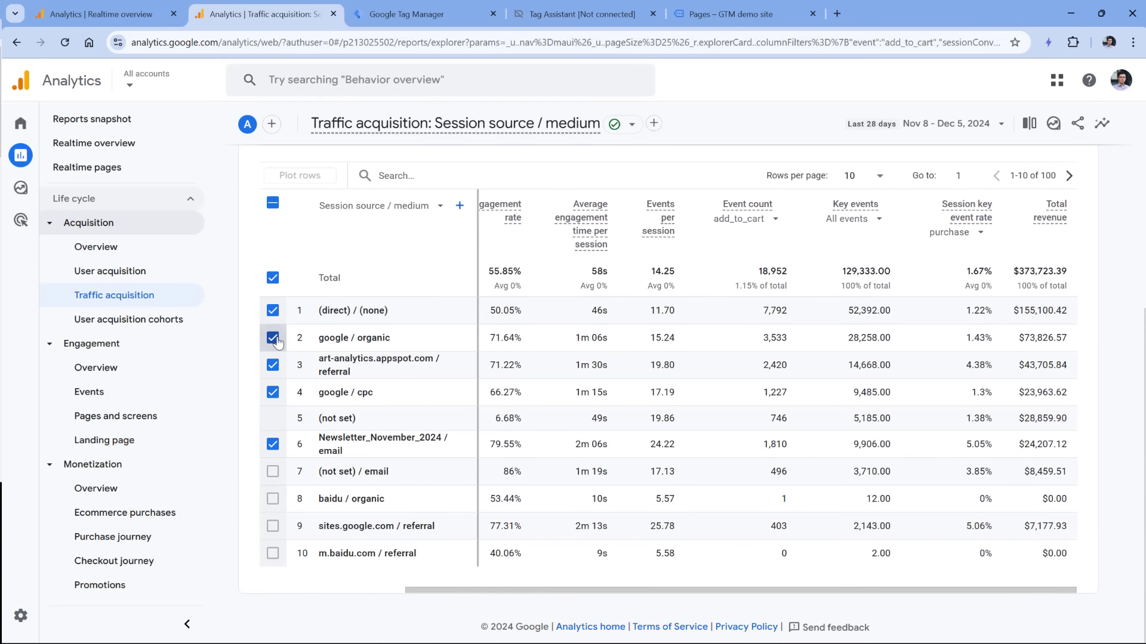
left_click(273, 311)
left_click(273, 366)
left_click(273, 392)
left_click(273, 444)
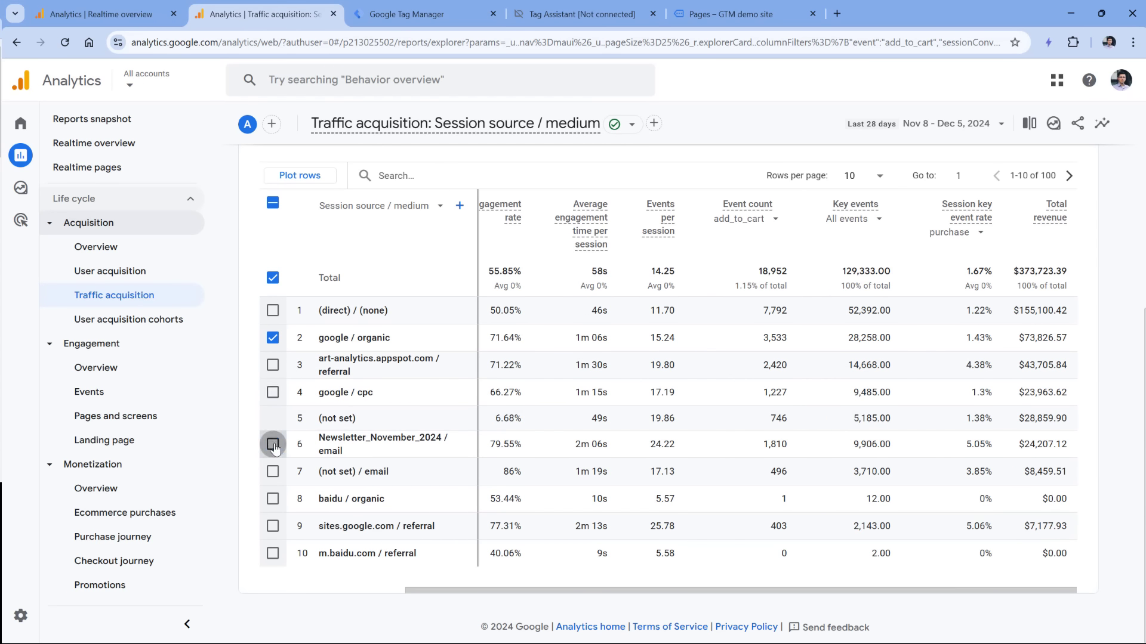
scroll(273, 419, "up", 3)
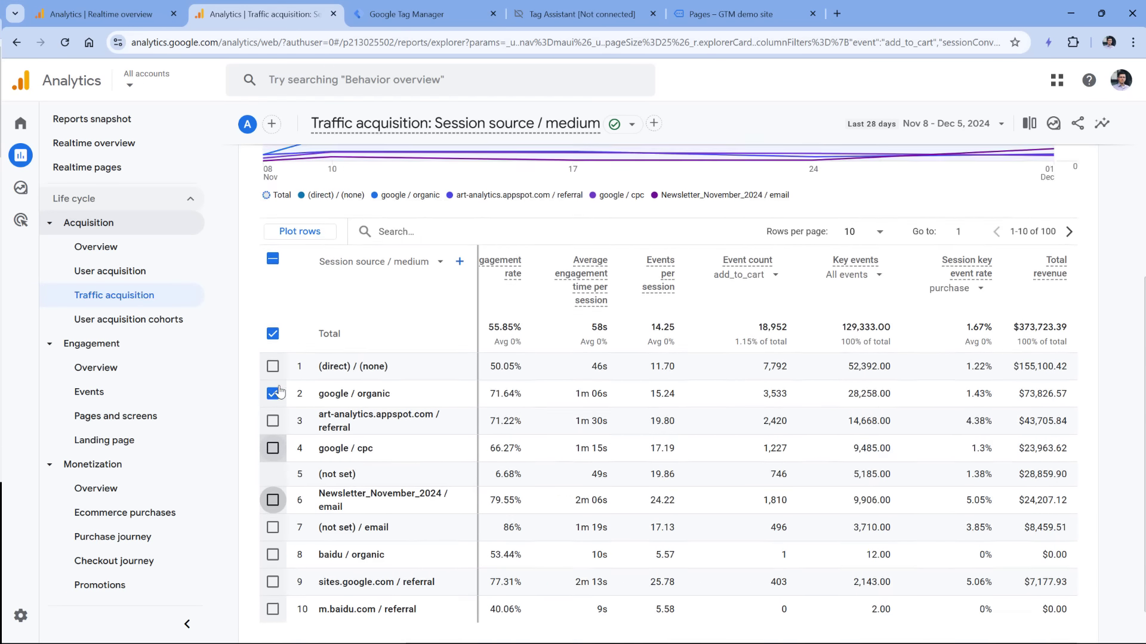
left_click(272, 412)
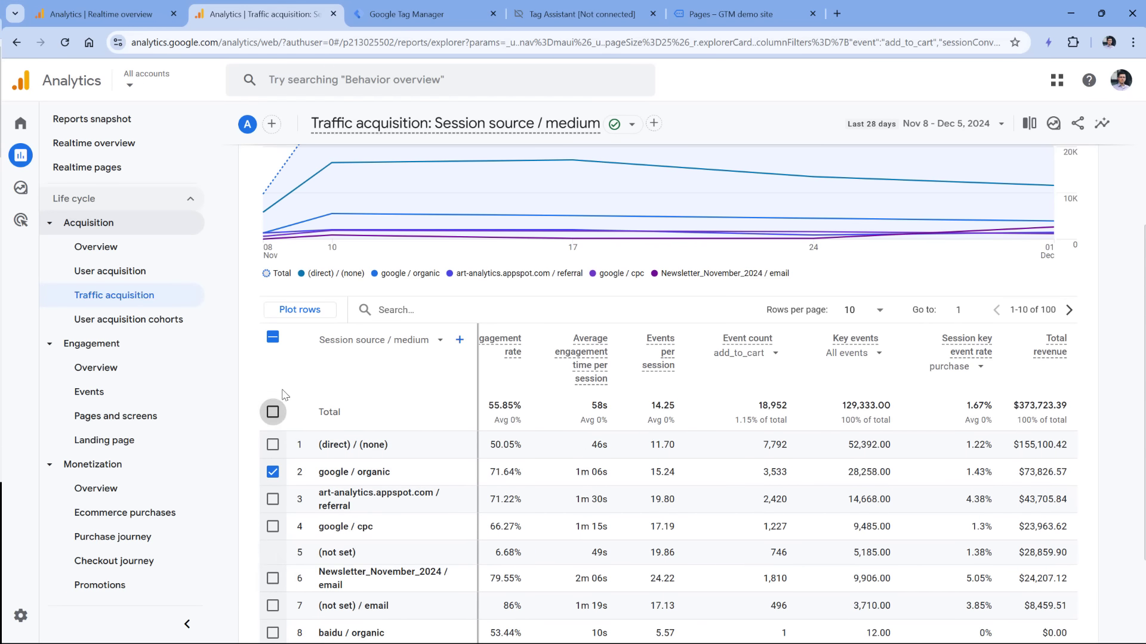
left_click(302, 311)
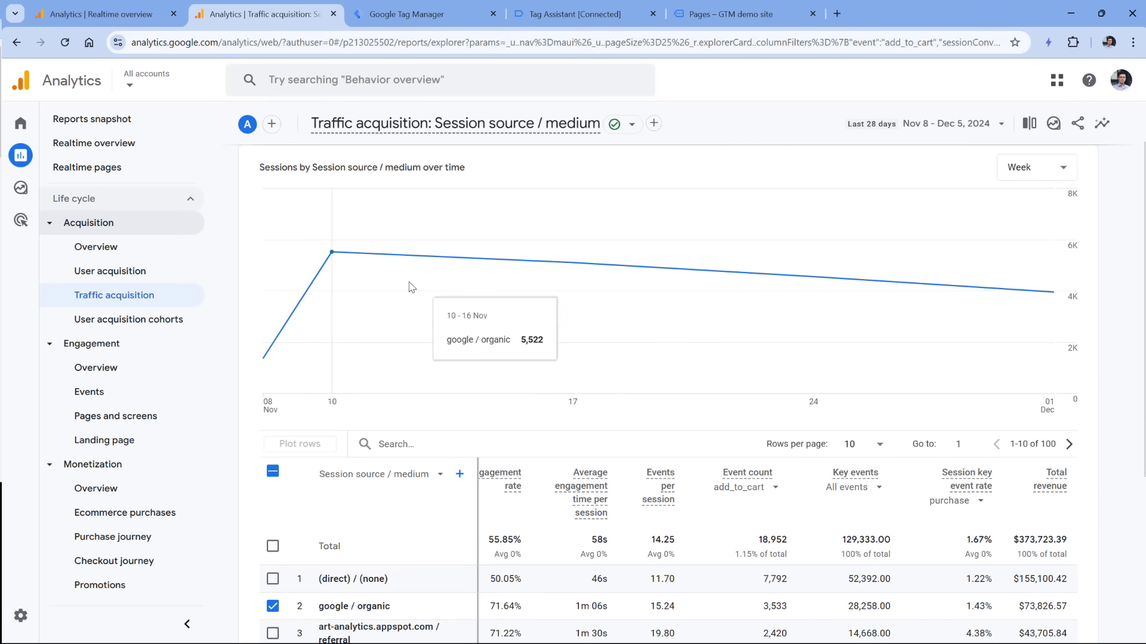
Set the sessions chart's granularity to Day and place the cursor in the table's search field.
left_click(1054, 167)
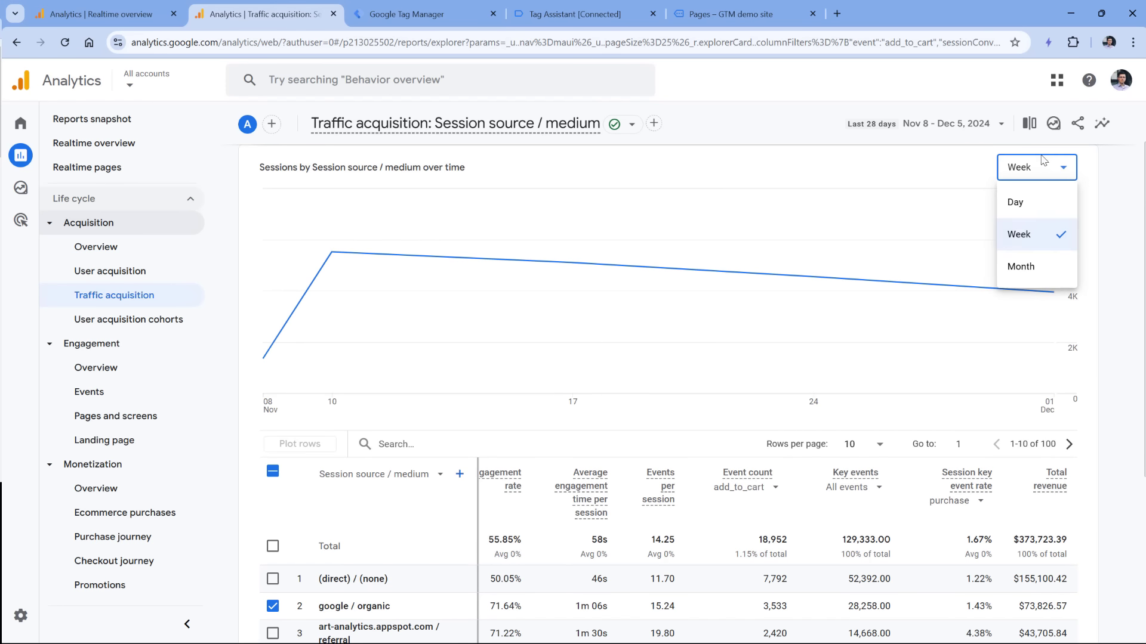
left_click(1042, 206)
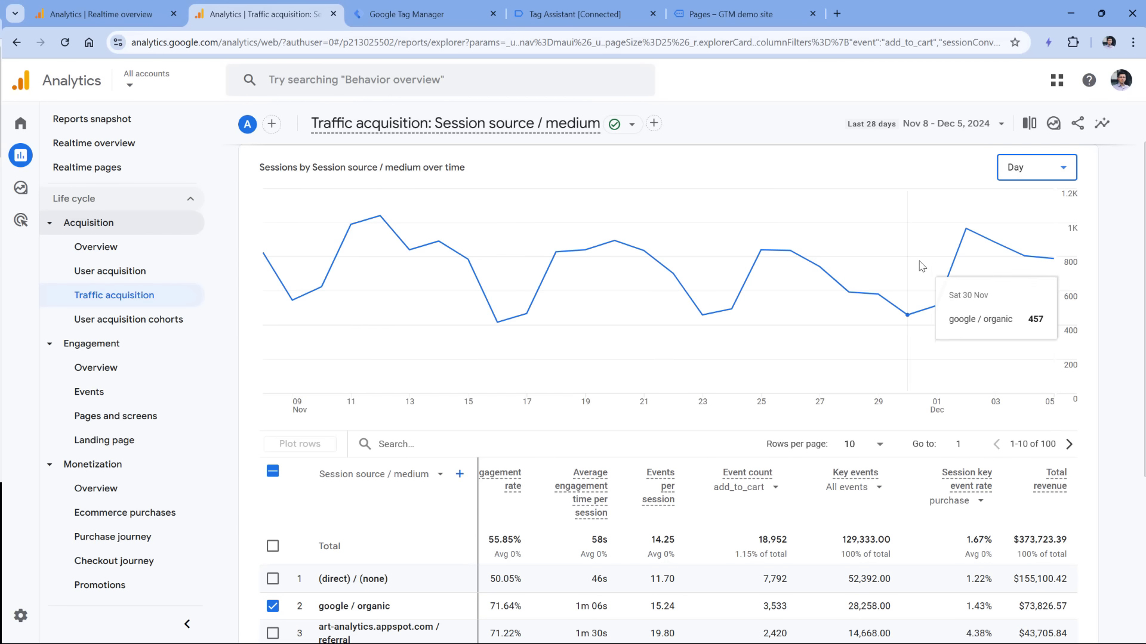
scroll(922, 267, "down", 3)
left_click(486, 245)
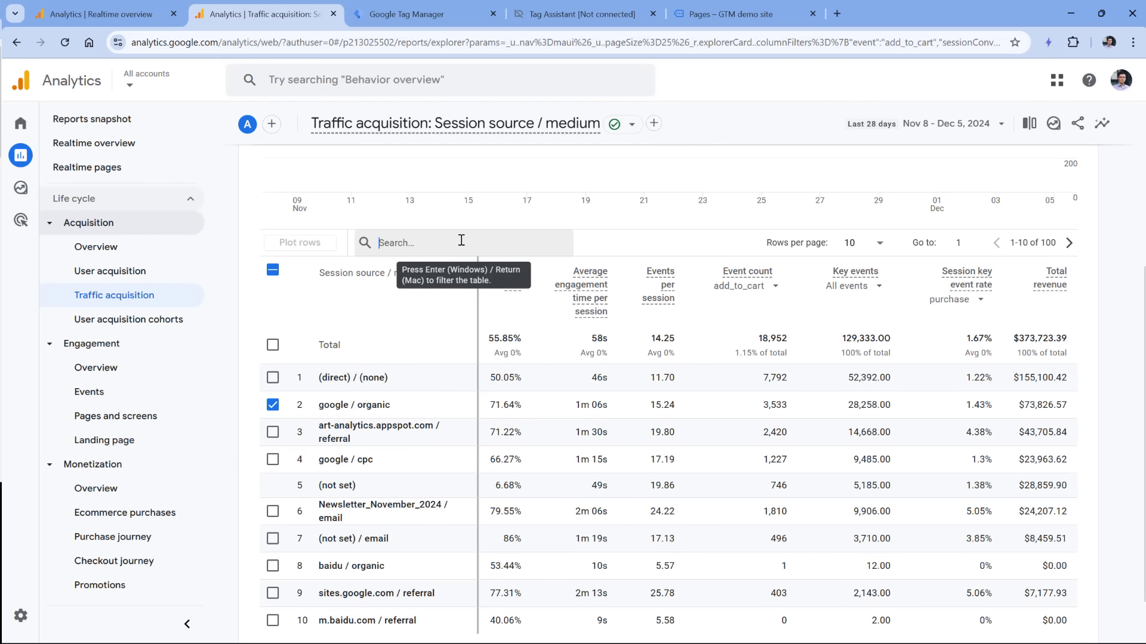
Add a report filter where Country exactly matches United States.
scroll(396, 135, "up", 5)
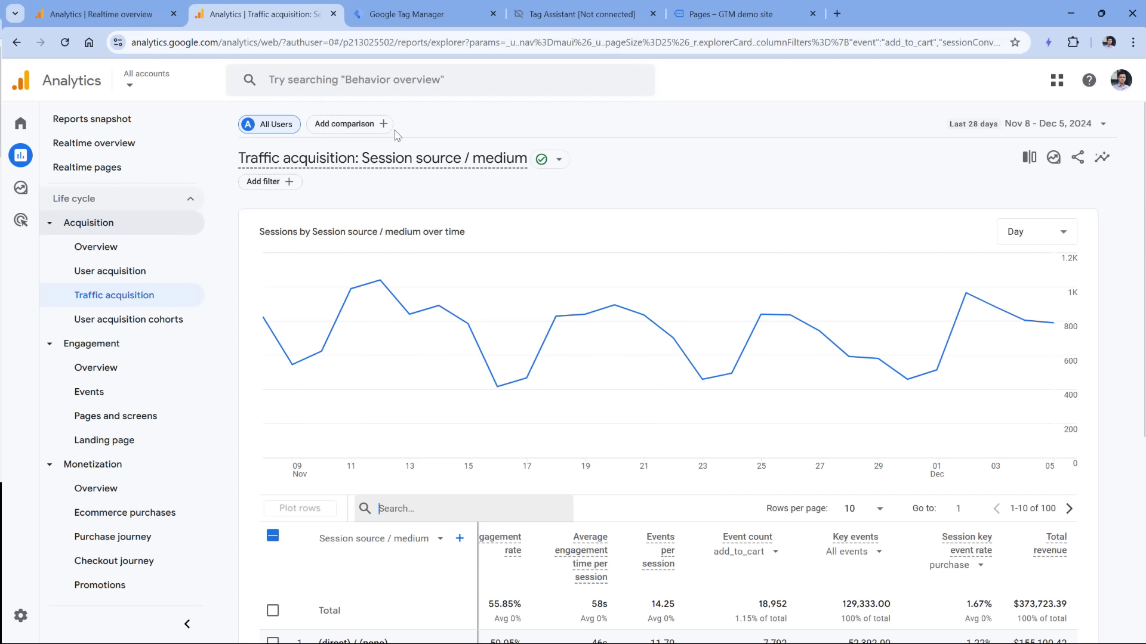
left_click(284, 188)
left_click(1018, 212)
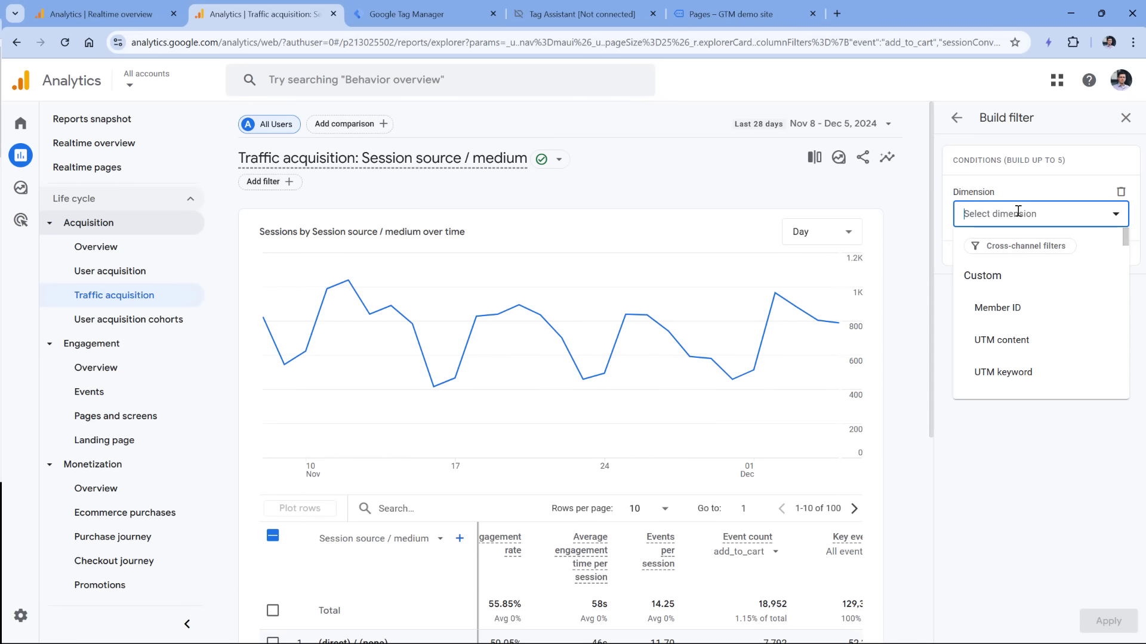
type("count")
left_click(990, 307)
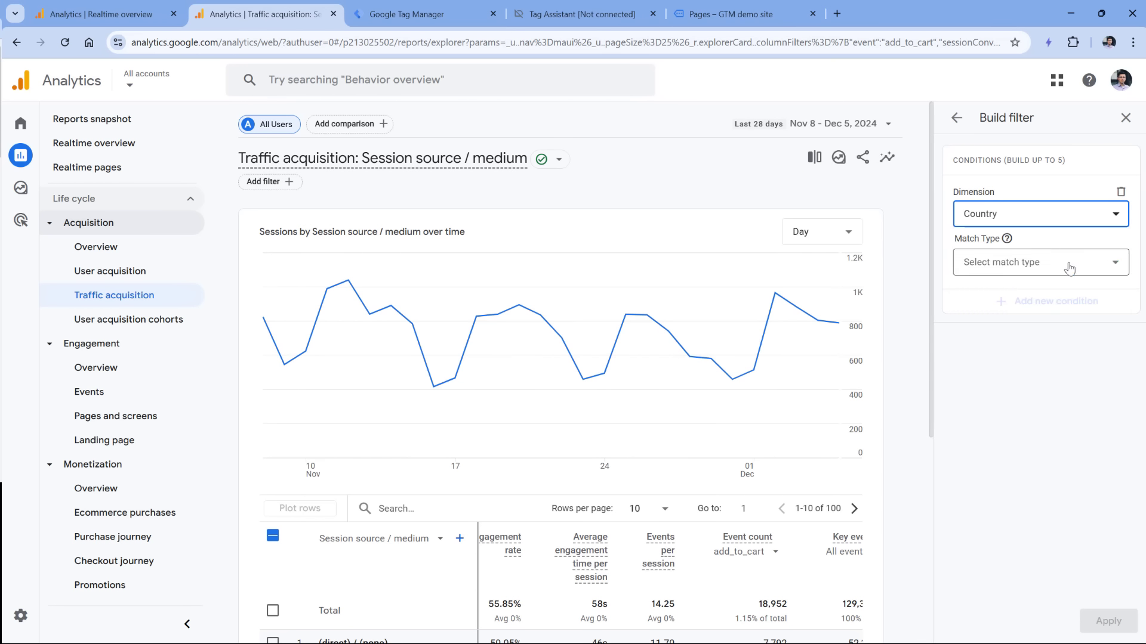
left_click(1014, 263)
left_click(1009, 297)
left_click(1036, 309)
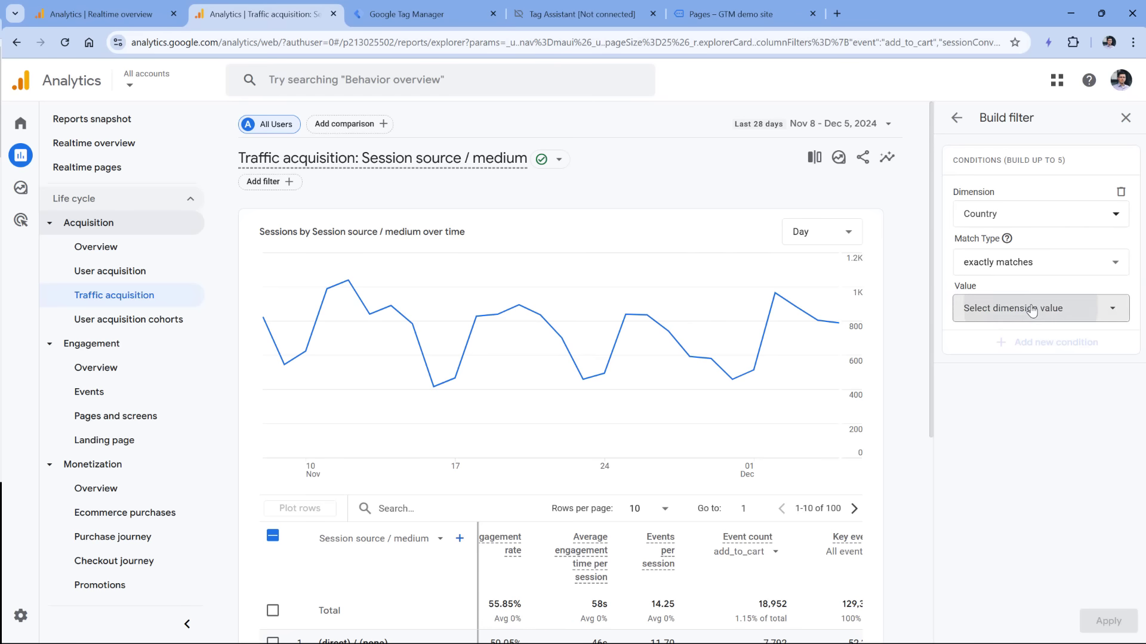
left_click(978, 372)
left_click(1109, 620)
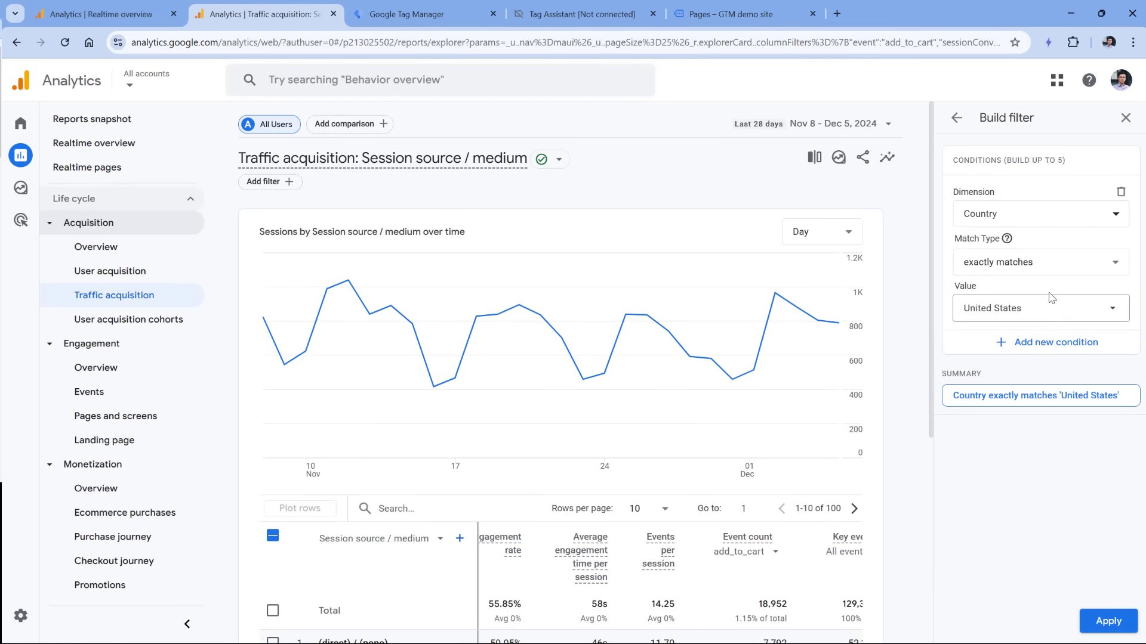
left_click(1108, 620)
Examine the filtered chart and table, and remove the country filter from the report.
scroll(660, 289, "down", 4)
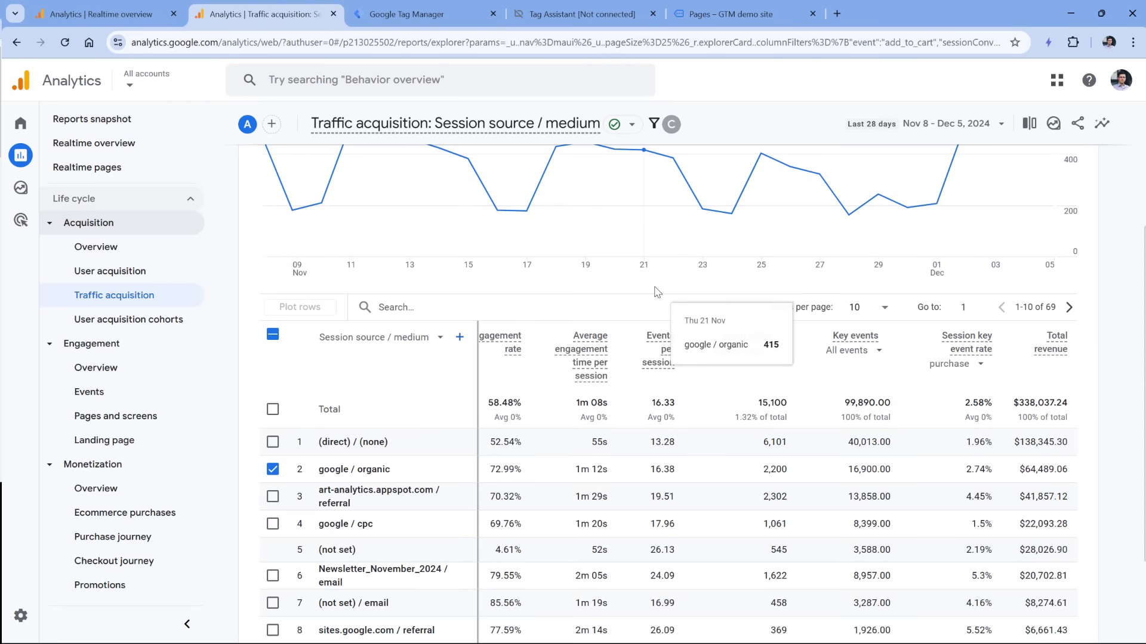
scroll(593, 307, "up", 4)
scroll(412, 317, "down", 4)
scroll(376, 334, "up", 4)
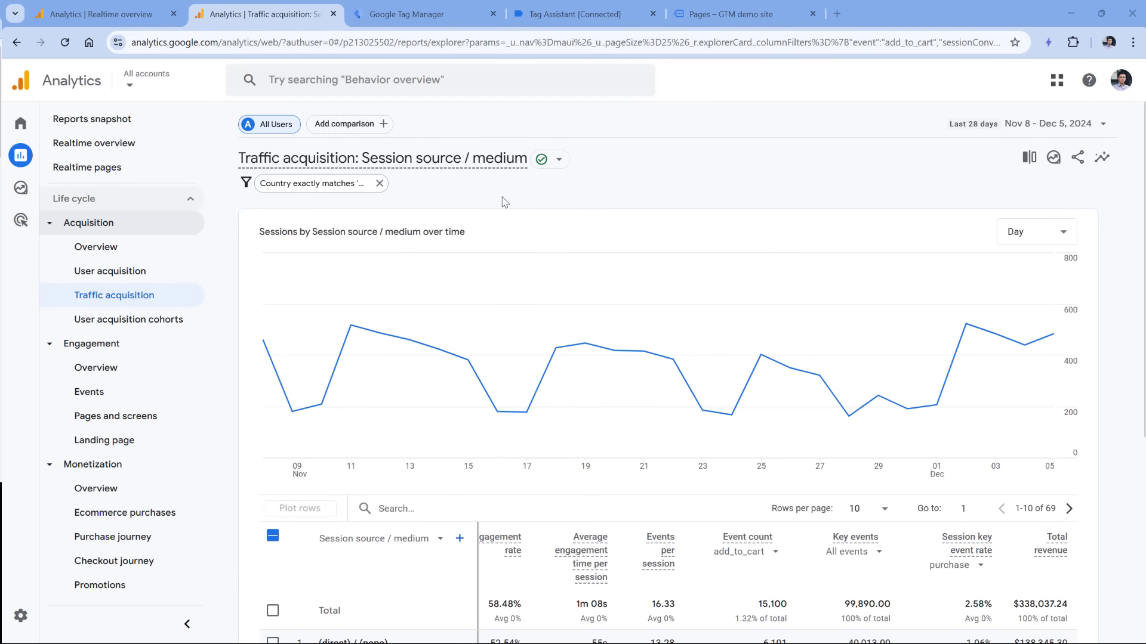
left_click(379, 183)
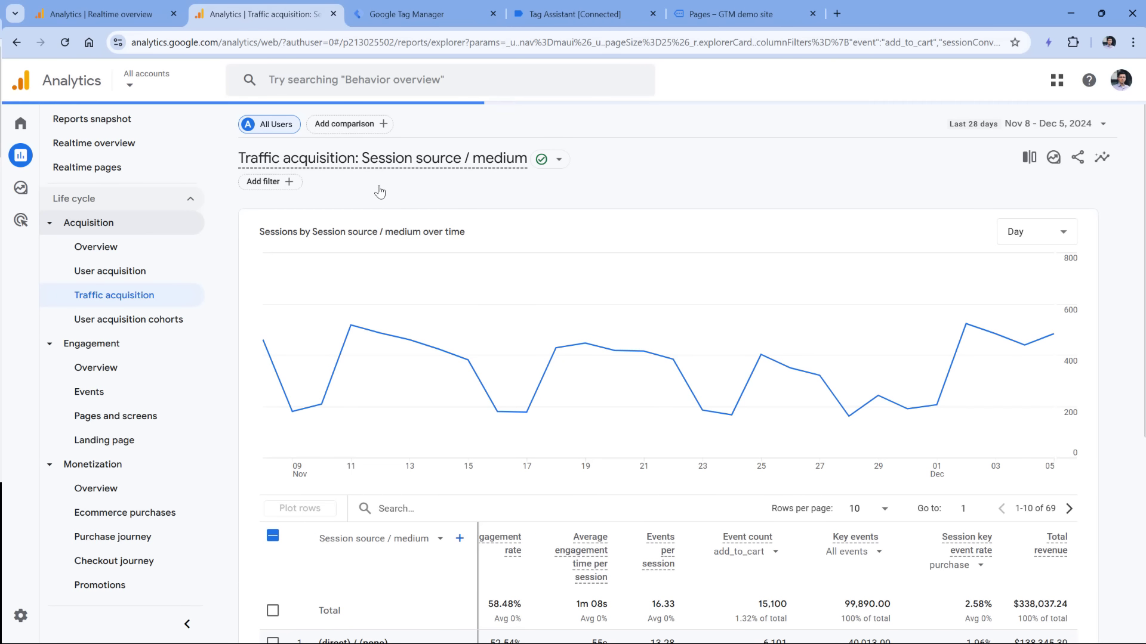
Create and apply a comparison to the Traffic acquisition report where Country exactly matches United States.
left_click(1030, 158)
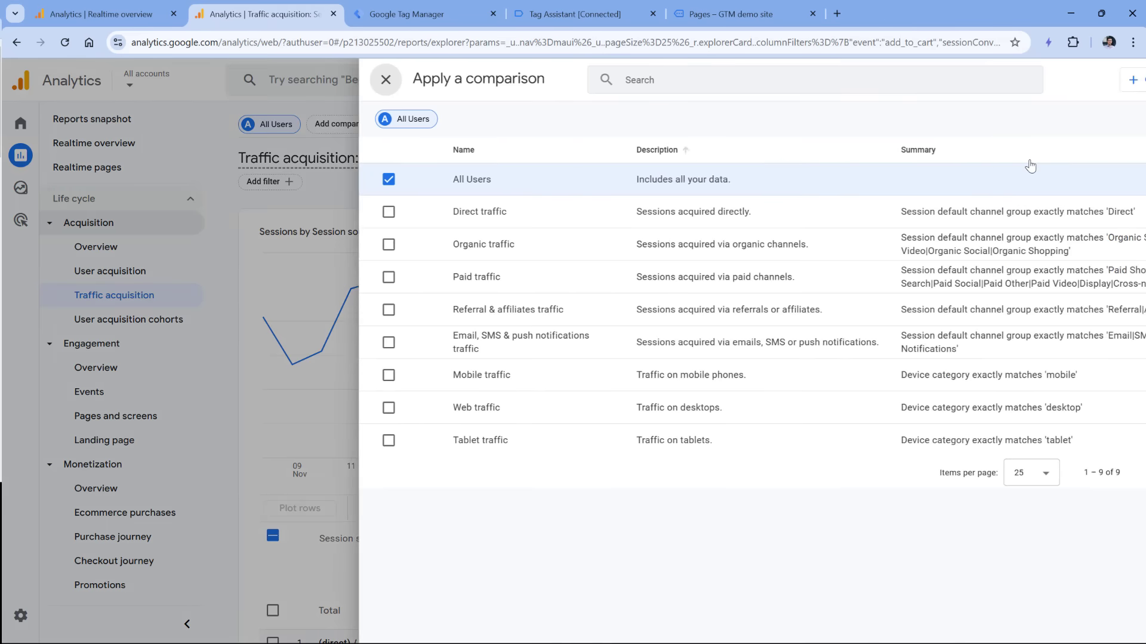
left_click(1040, 87)
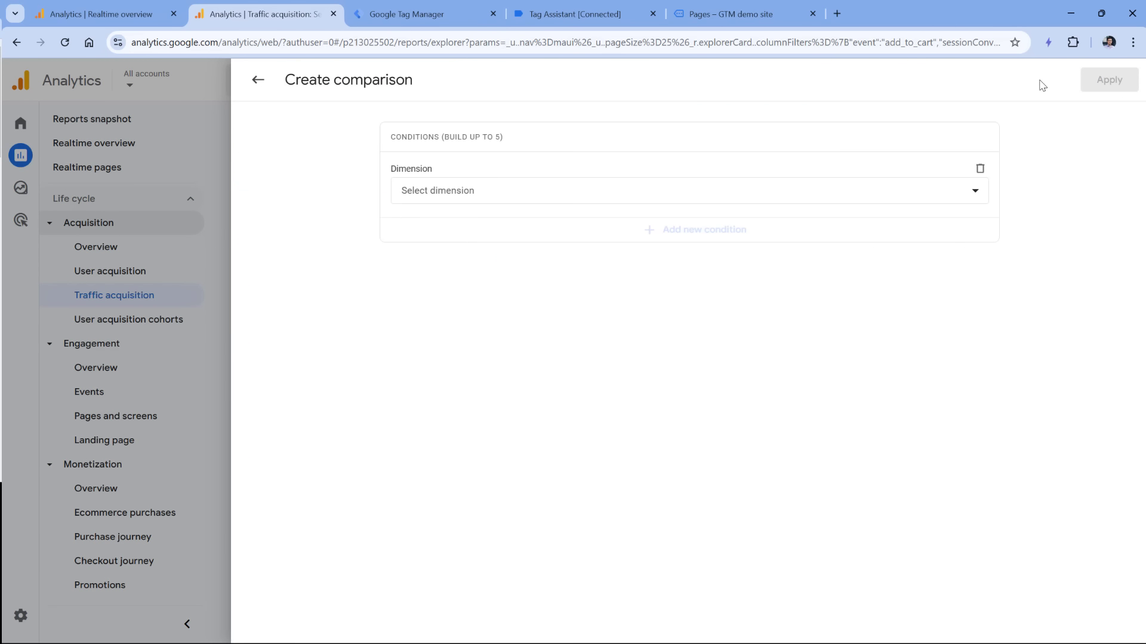
left_click(476, 192)
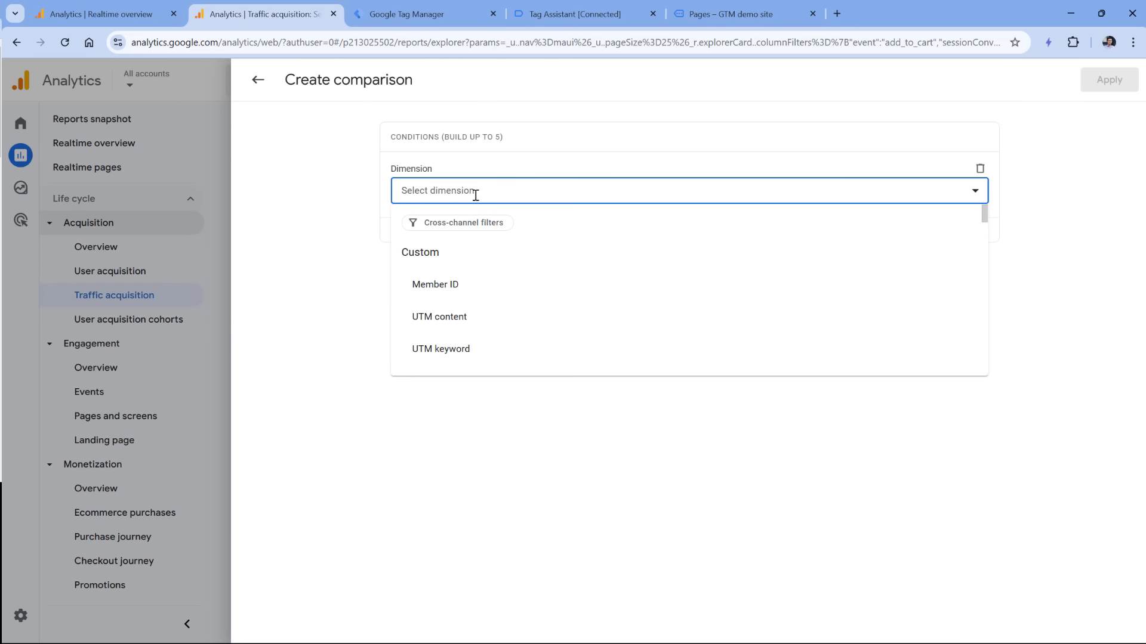
type("count")
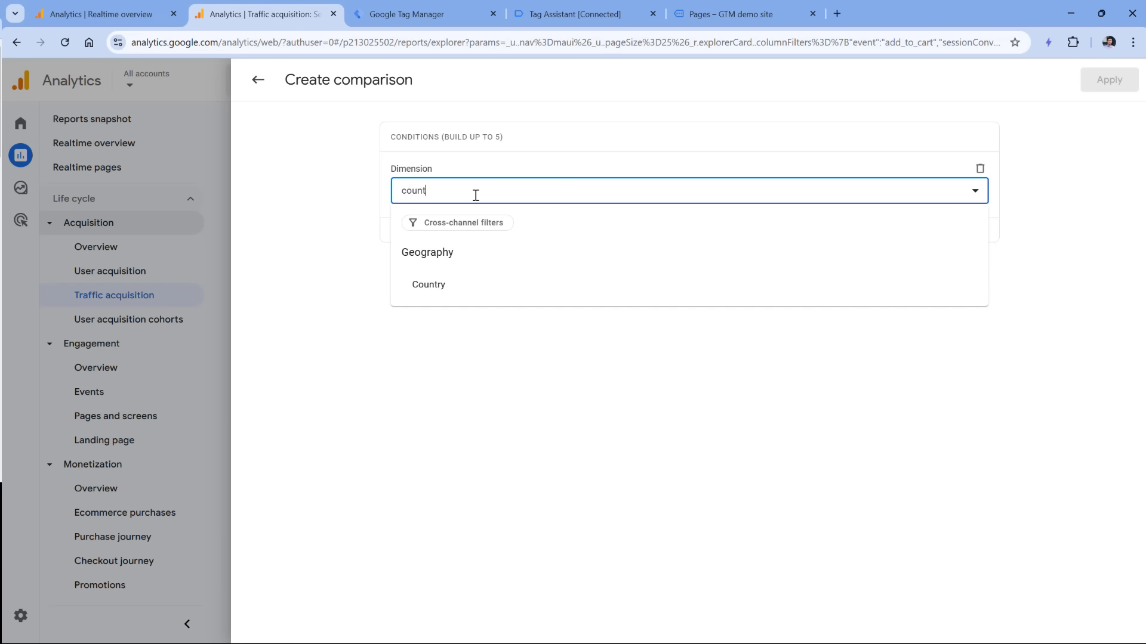
left_click(457, 284)
left_click(465, 268)
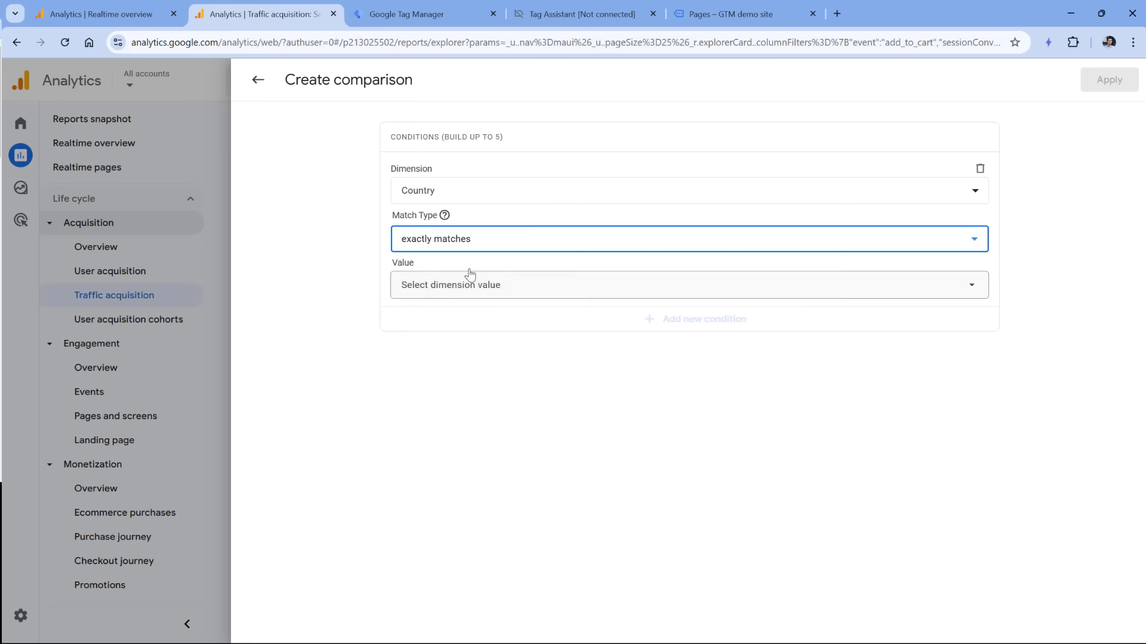
left_click(481, 288)
left_click(416, 348)
left_click(399, 95)
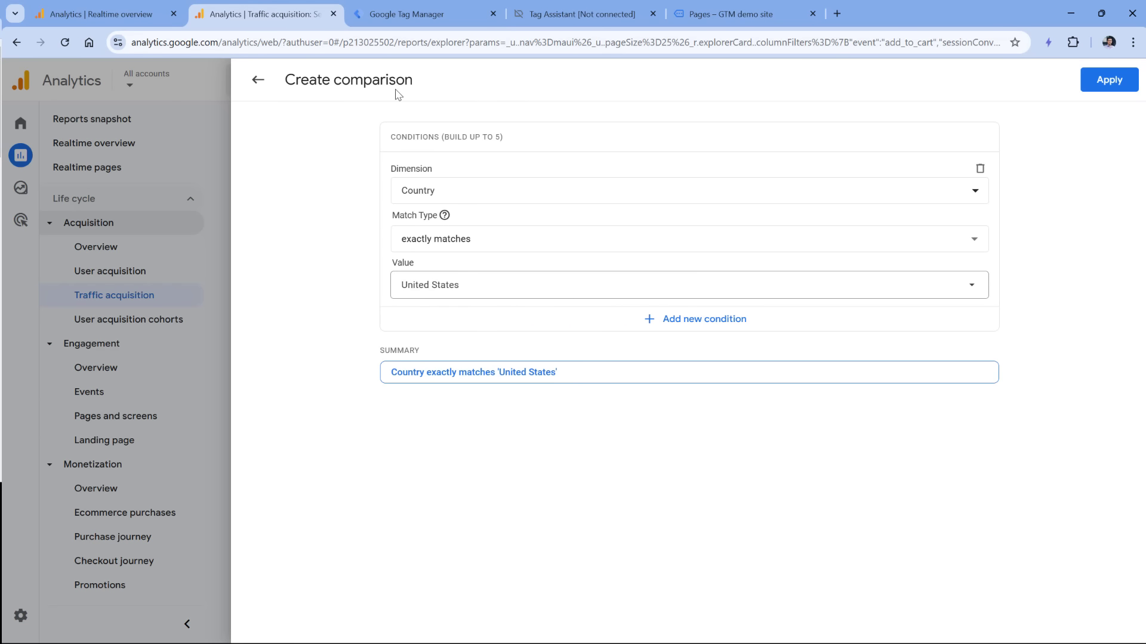
left_click(1108, 80)
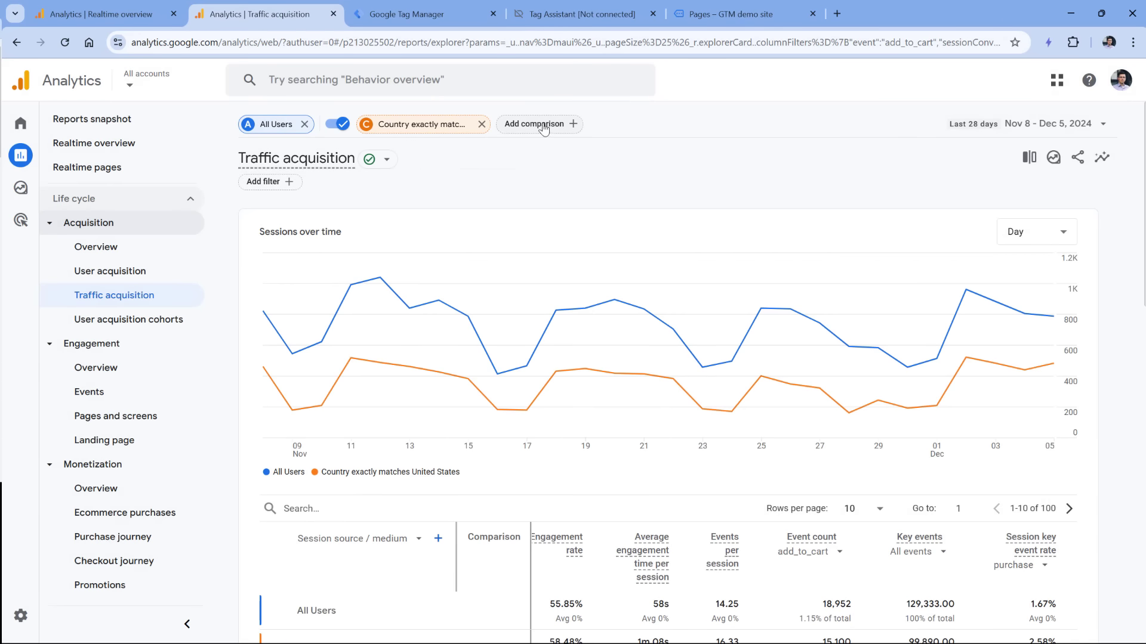
Create and apply a second comparison where Country exactly matches Canada.
left_click(543, 124)
left_click(1036, 78)
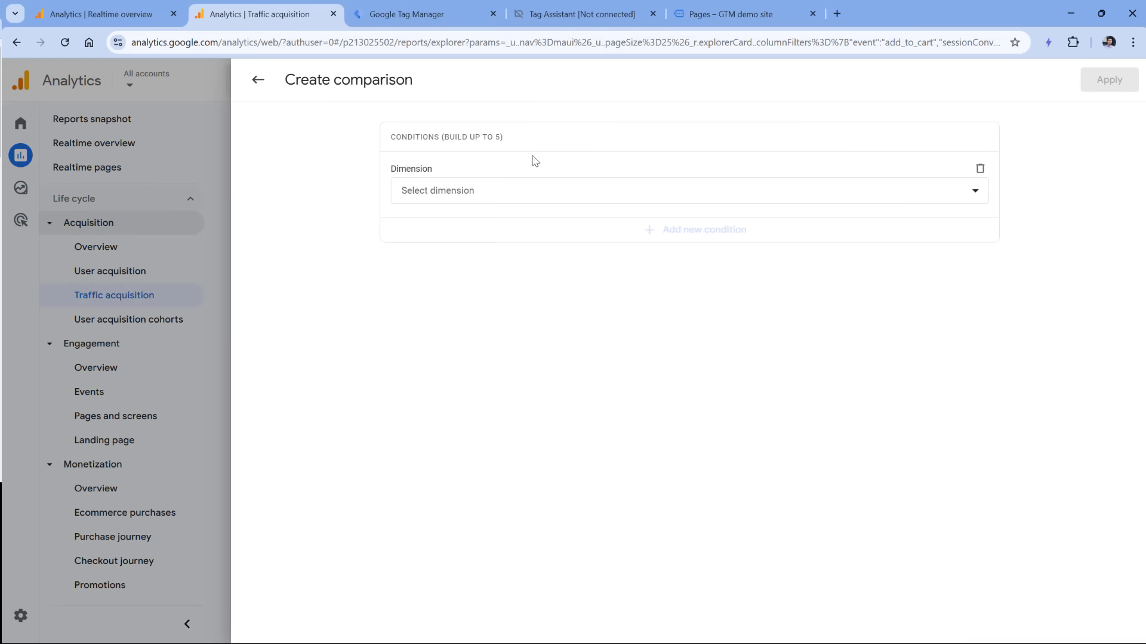
left_click(468, 191)
type("countr")
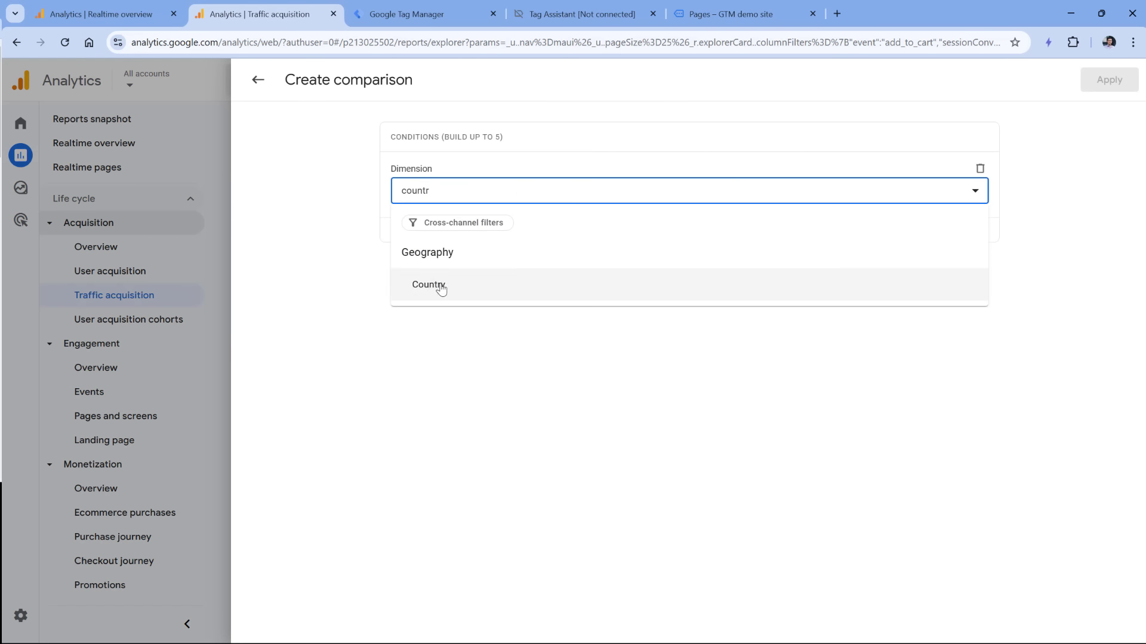
left_click(441, 286)
left_click(441, 274)
left_click(478, 285)
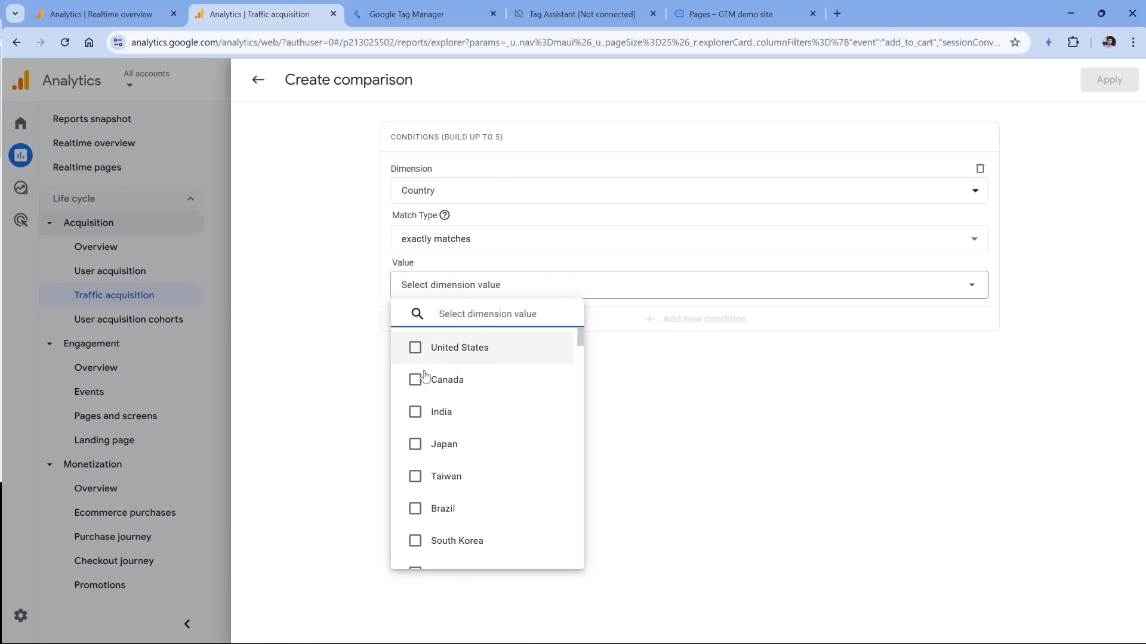
left_click(424, 377)
left_click(857, 249)
left_click(1108, 80)
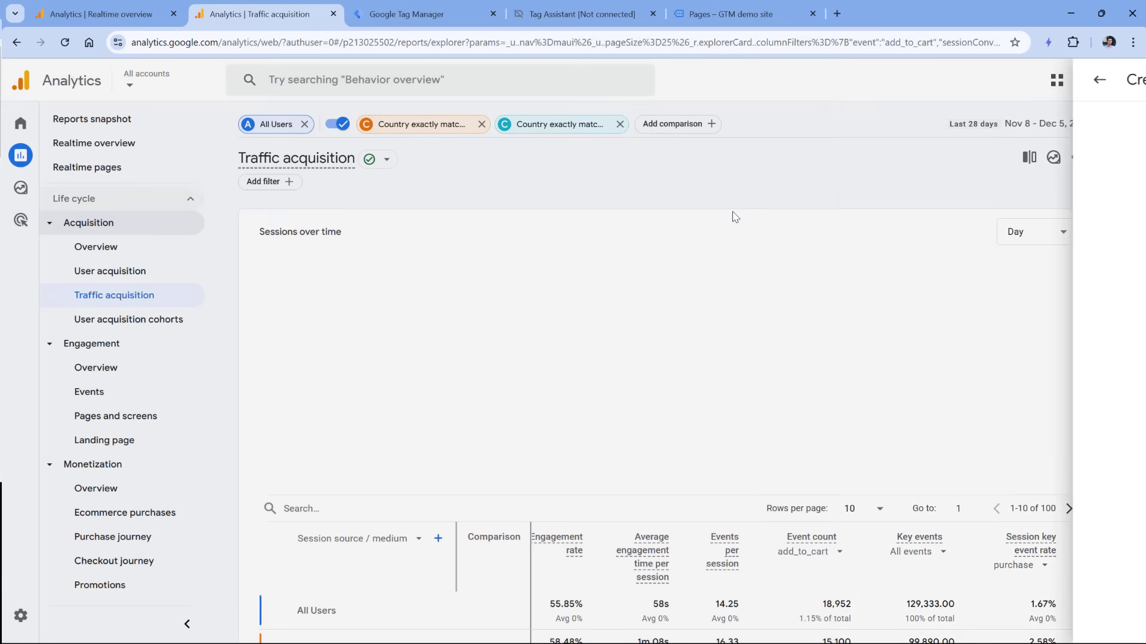
Remove the All Users comparison, and compare United States and Canada sessions in the chart and the source / medium table.
left_click(304, 124)
scroll(495, 214, "down", 1)
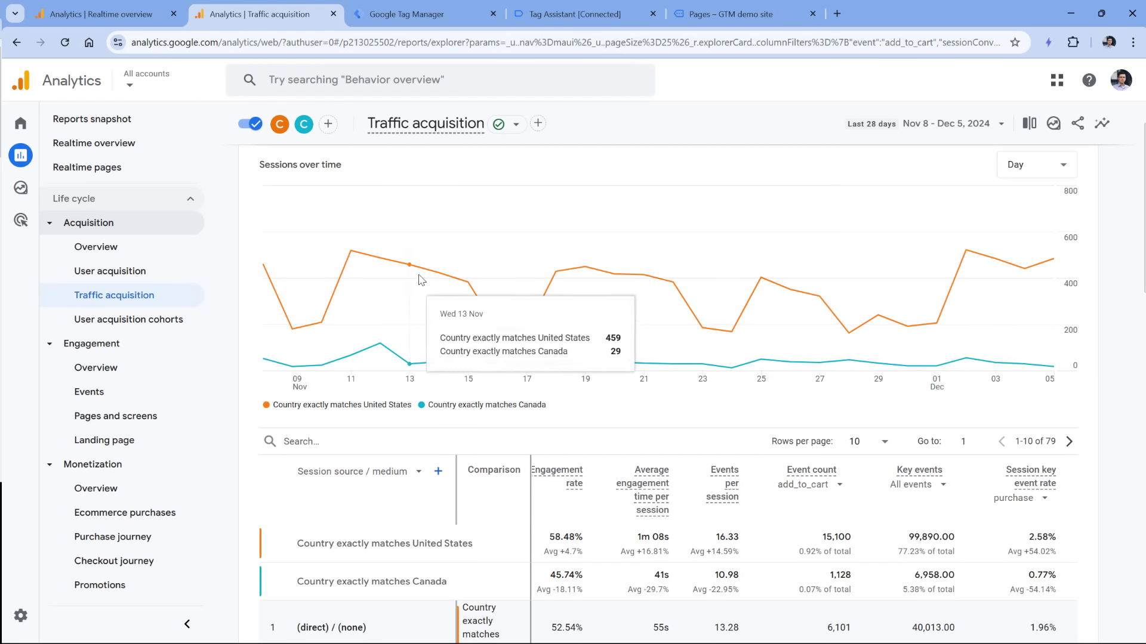
left_click_drag(274, 165, 338, 165)
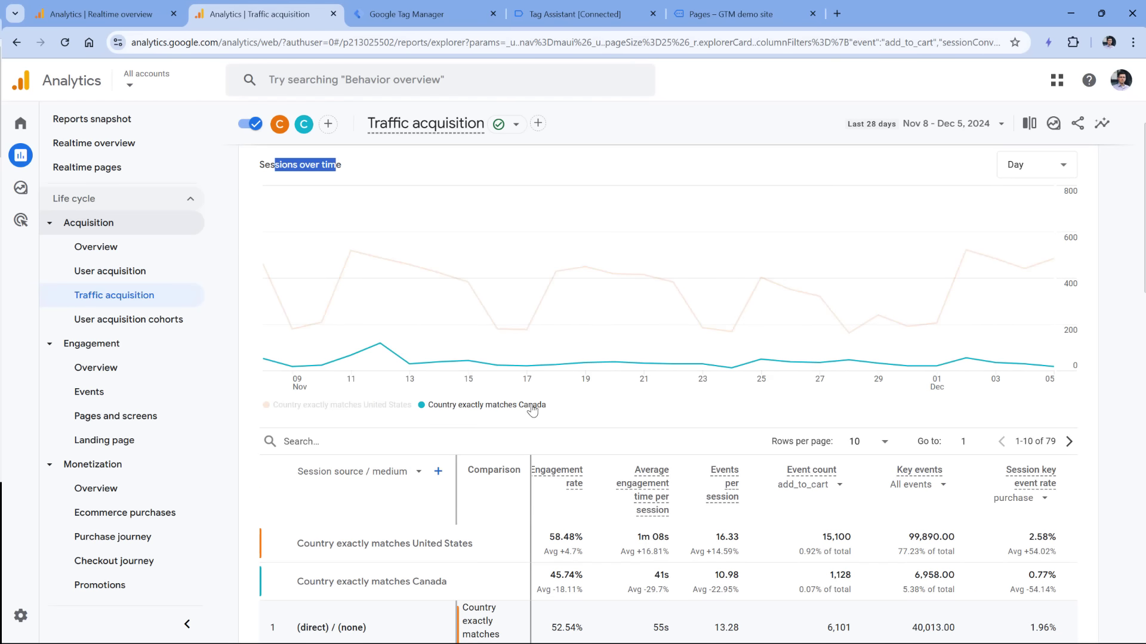
scroll(591, 382, "down", 3)
scroll(591, 382, "down", 12)
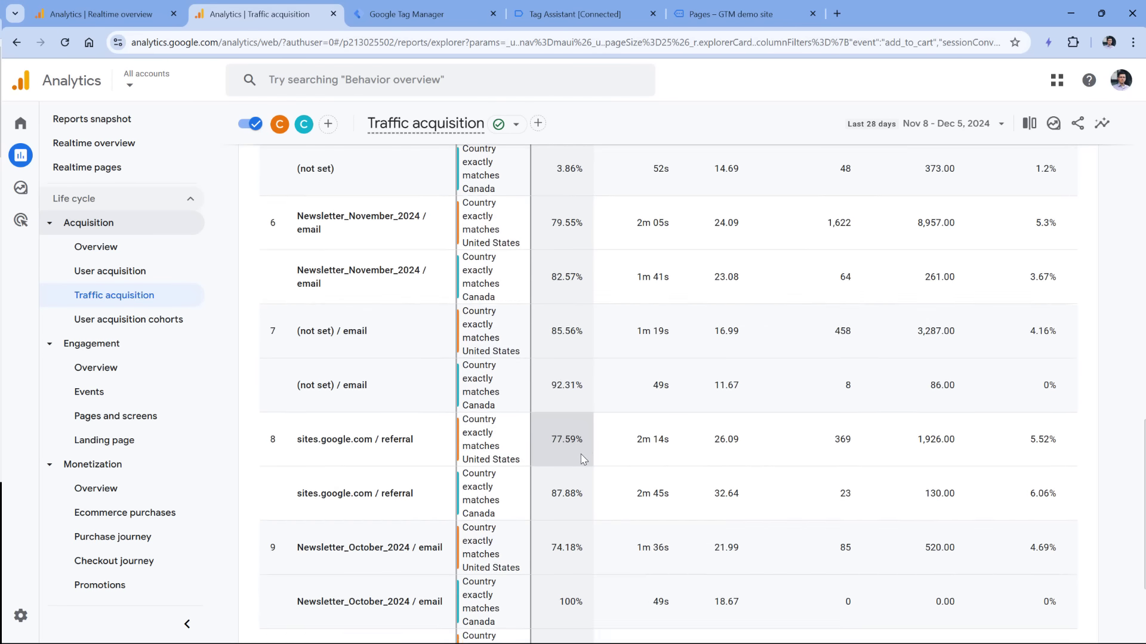
scroll(578, 459, "down", 2)
scroll(649, 460, "left", 3)
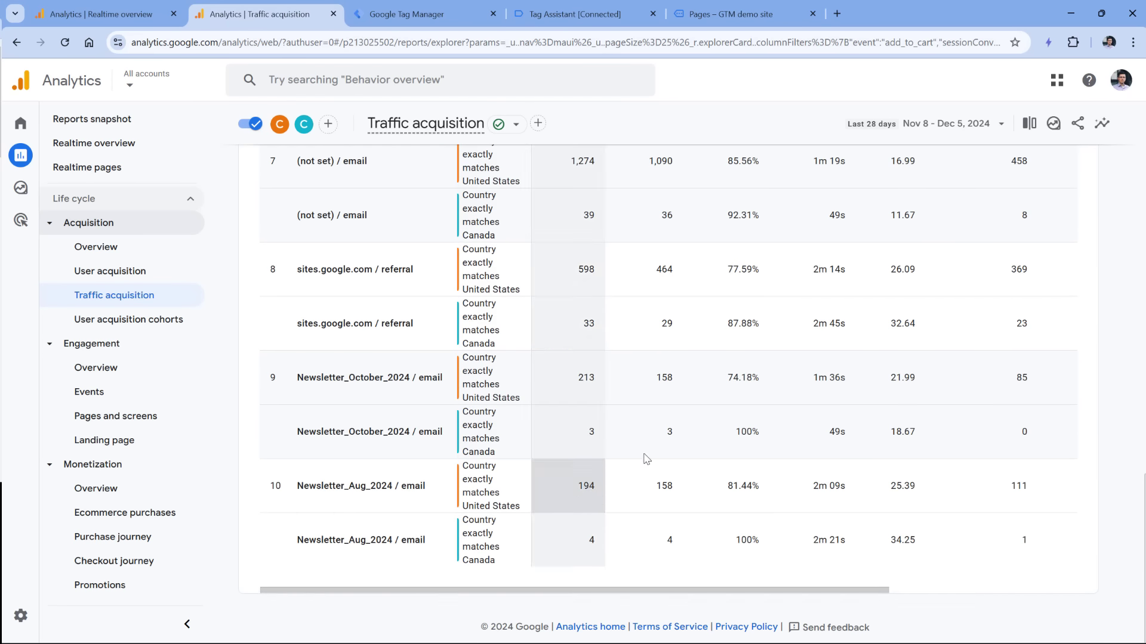
Sort the Traffic acquisition table by total revenue in descending order.
scroll(652, 424, "up", 15)
scroll(653, 424, "up", 3)
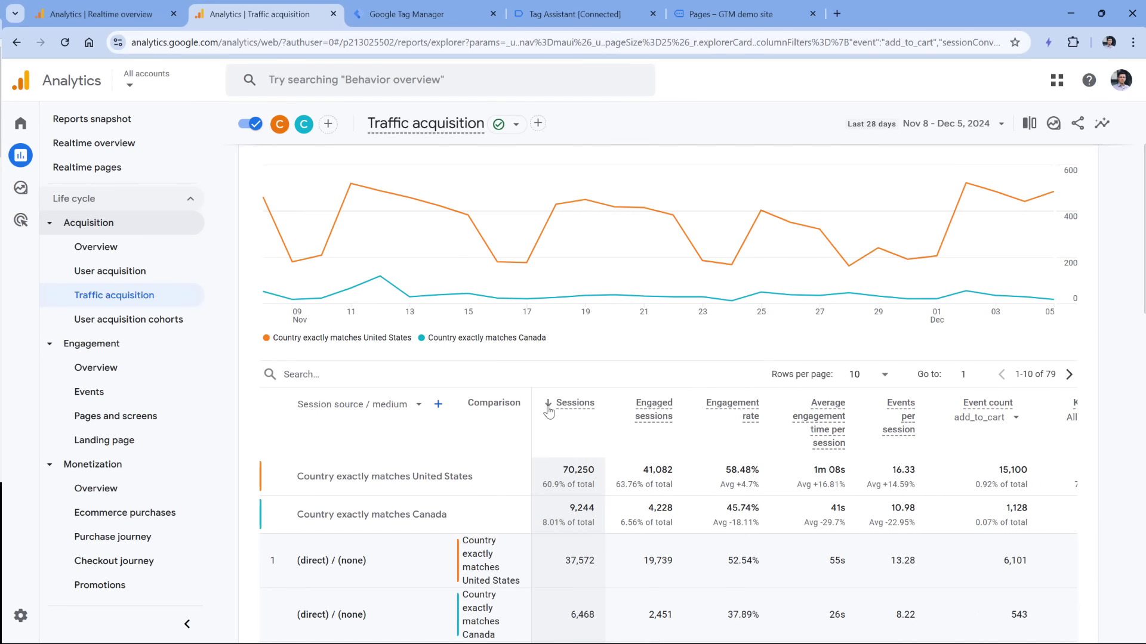
scroll(548, 417, "down", 14)
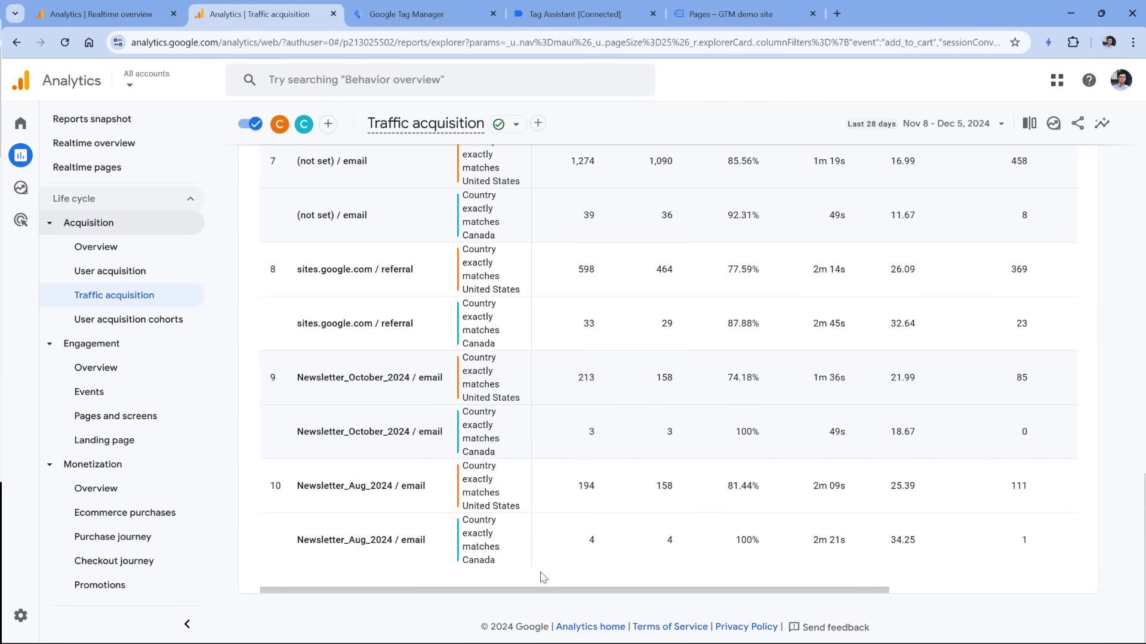
scroll(993, 389, "right", 3)
scroll(993, 389, "up", 15)
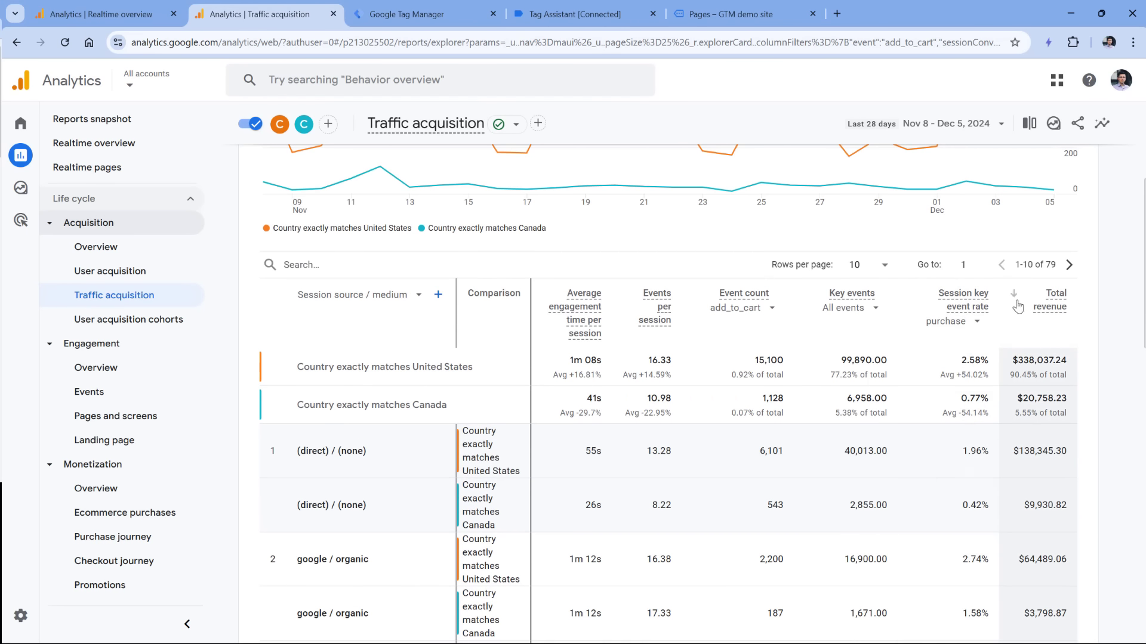
left_click(1017, 306)
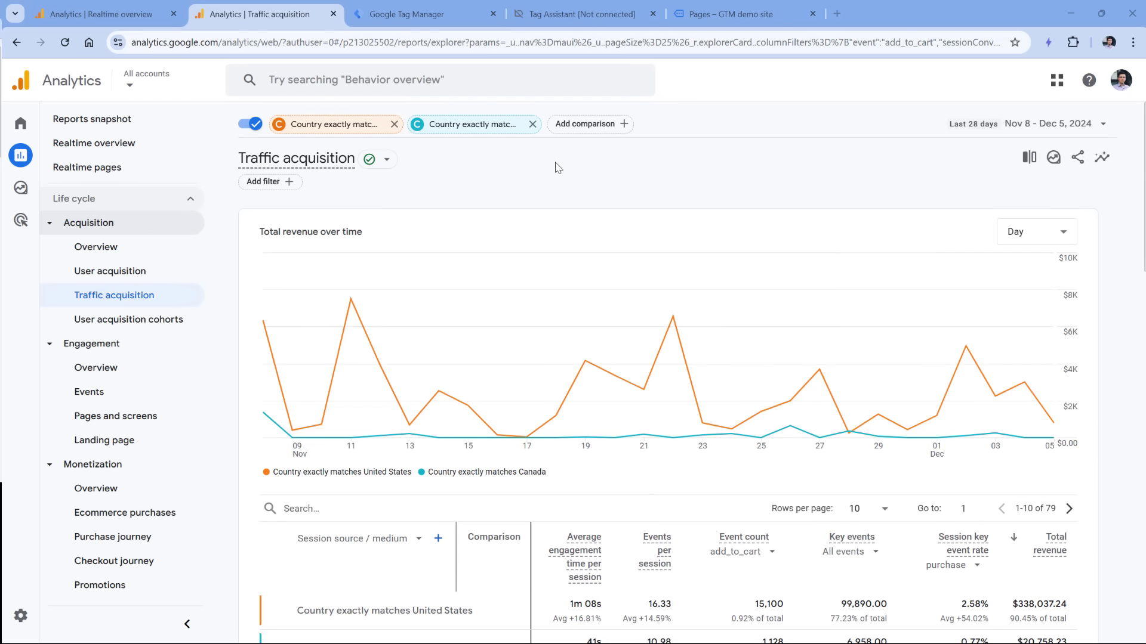
Open the Pages and screens report and examine the views and active users of each page path.
left_click(112, 417)
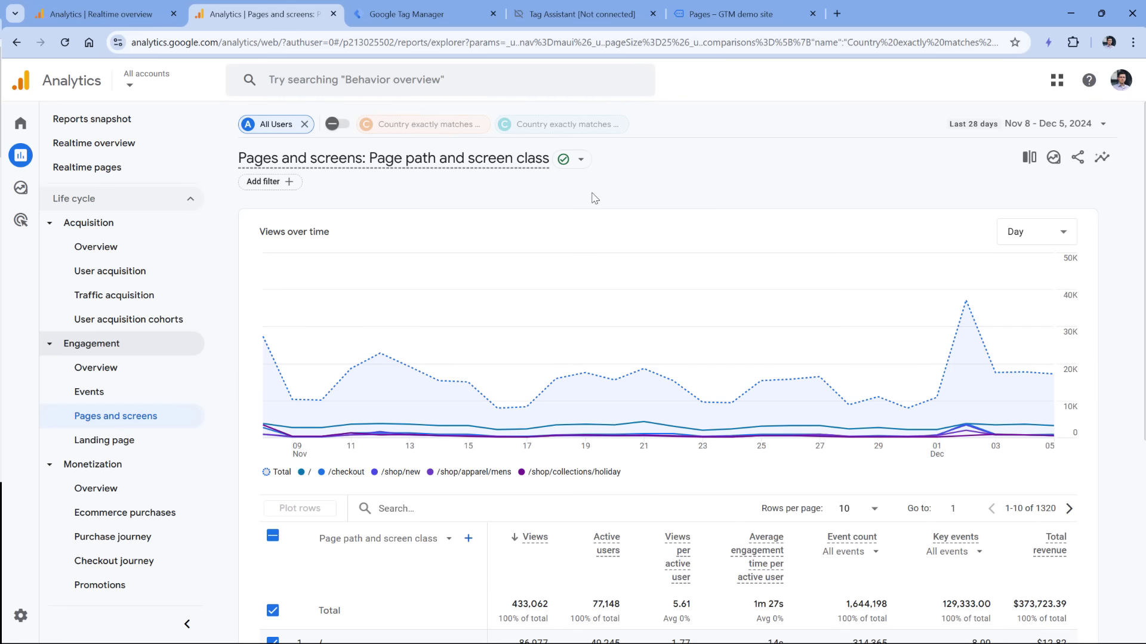
scroll(412, 328, "down", 3)
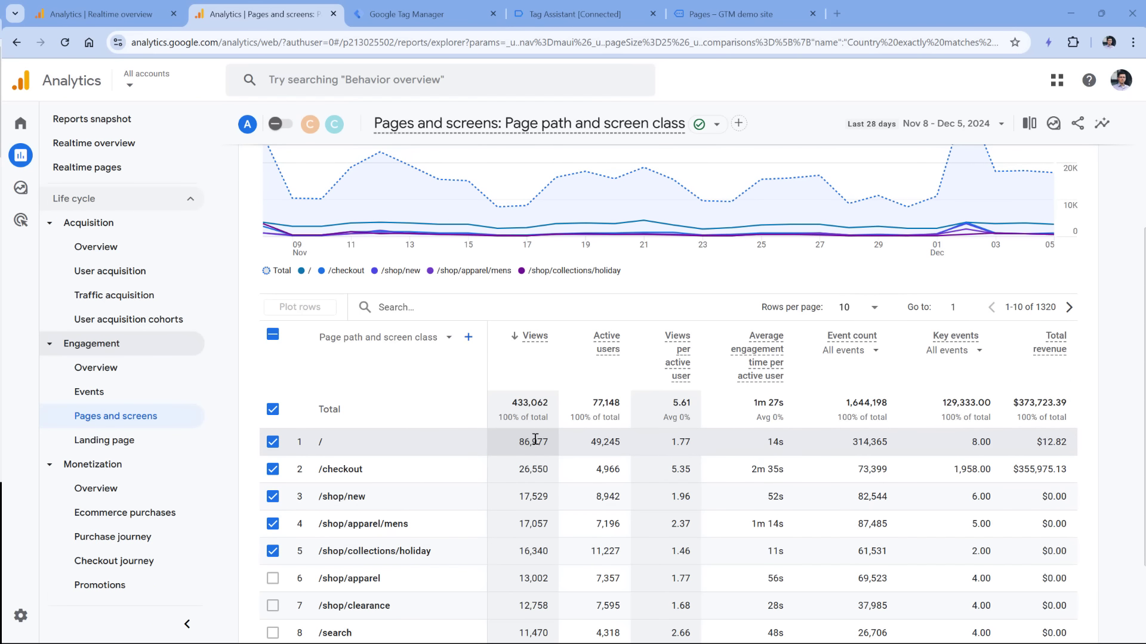
left_click_drag(589, 442, 621, 442)
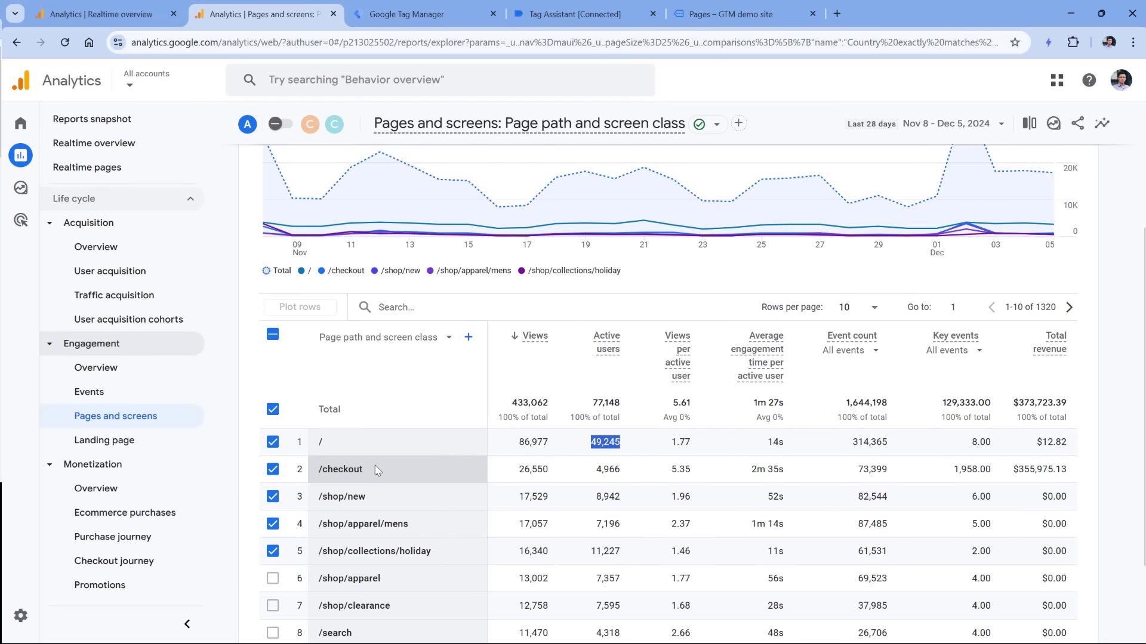
scroll(383, 468, "down", 2)
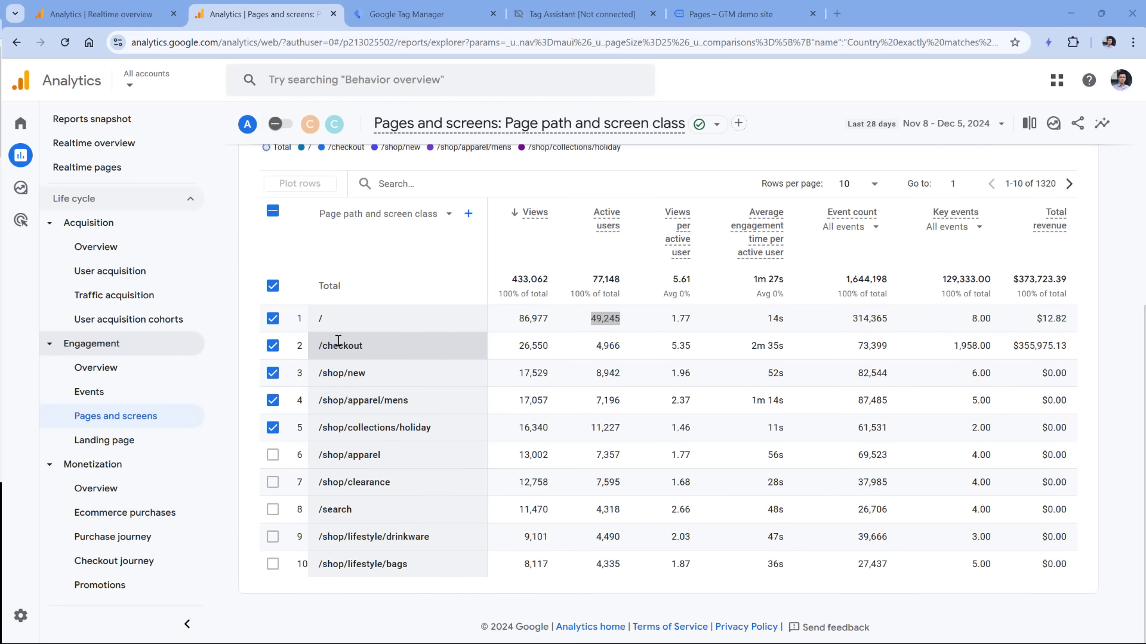
Examine the sessions of the (not set) row in the Landing page report, and open the Ecommerce purchases report.
left_click(110, 443)
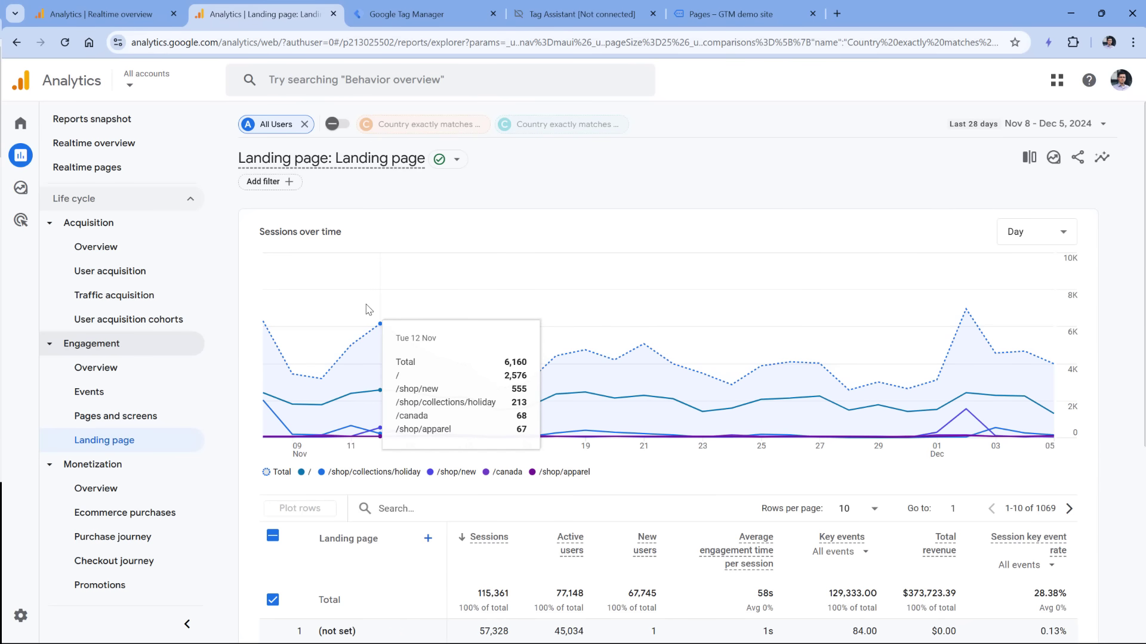
scroll(378, 358, "down", 4)
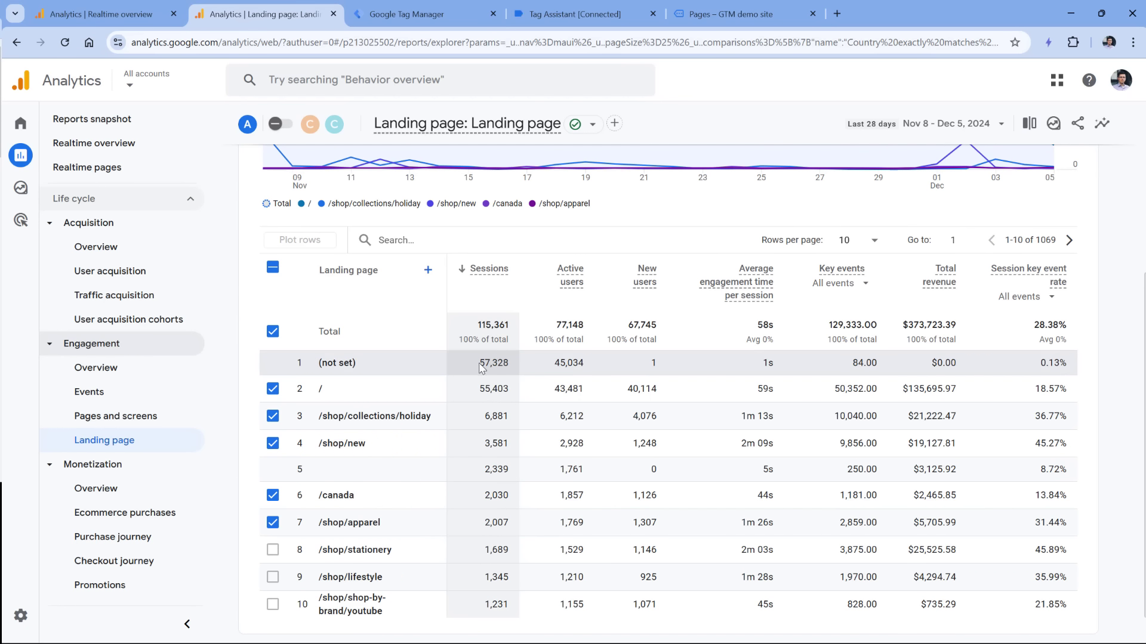
left_click_drag(479, 365, 514, 366)
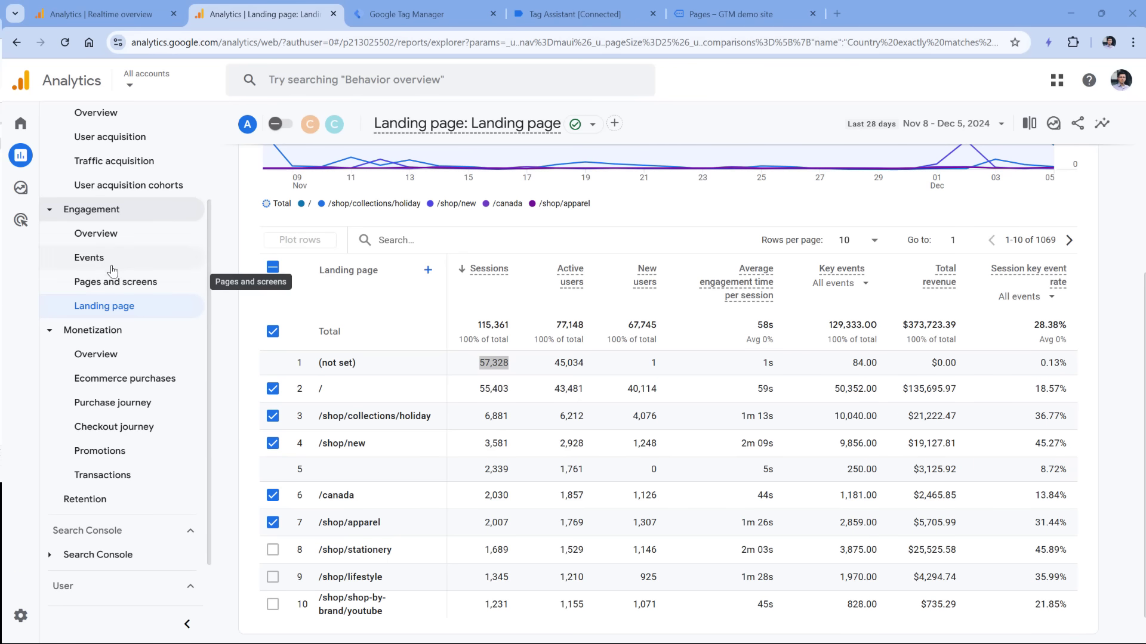
left_click(116, 382)
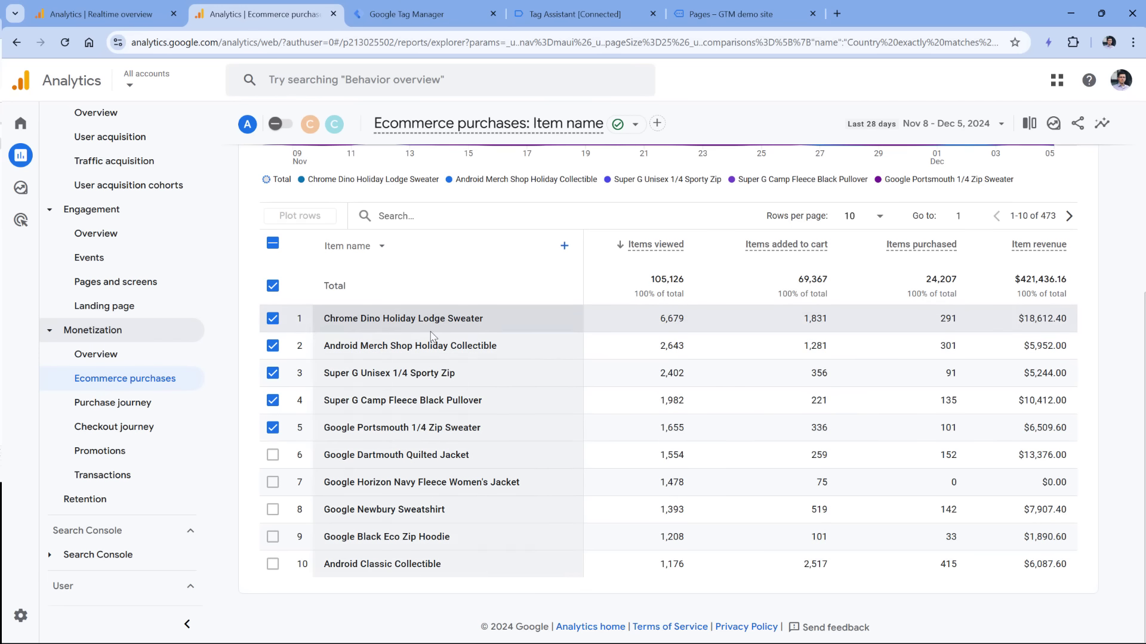
Open the Realtime overview report and examine its map and its user, audience, page and event cards.
scroll(116, 314, "up", 3)
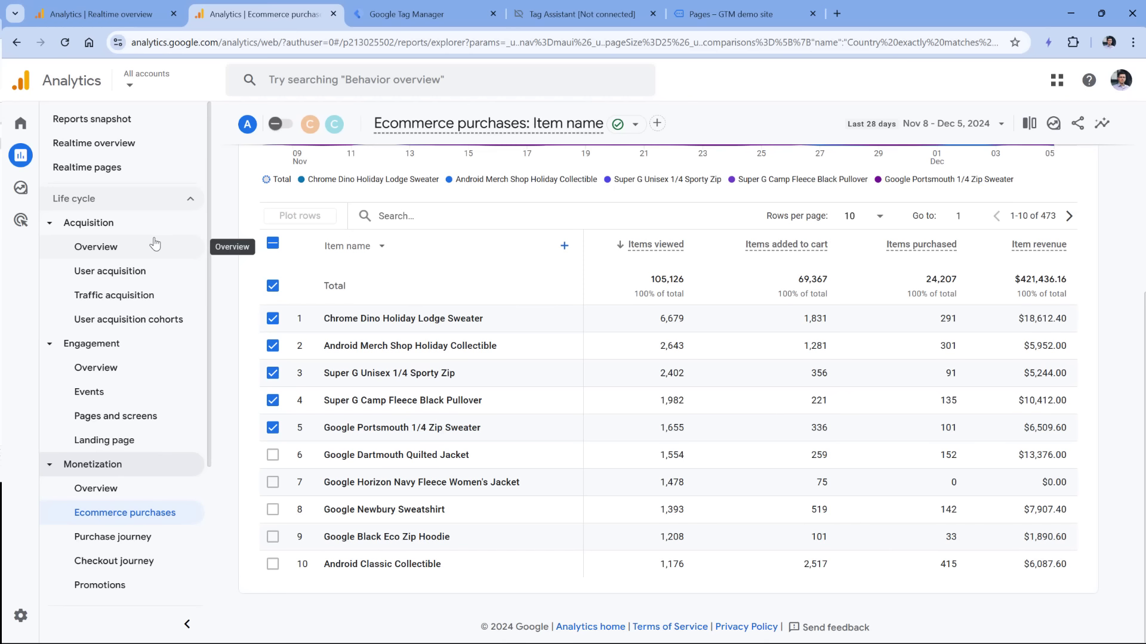
left_click(93, 146)
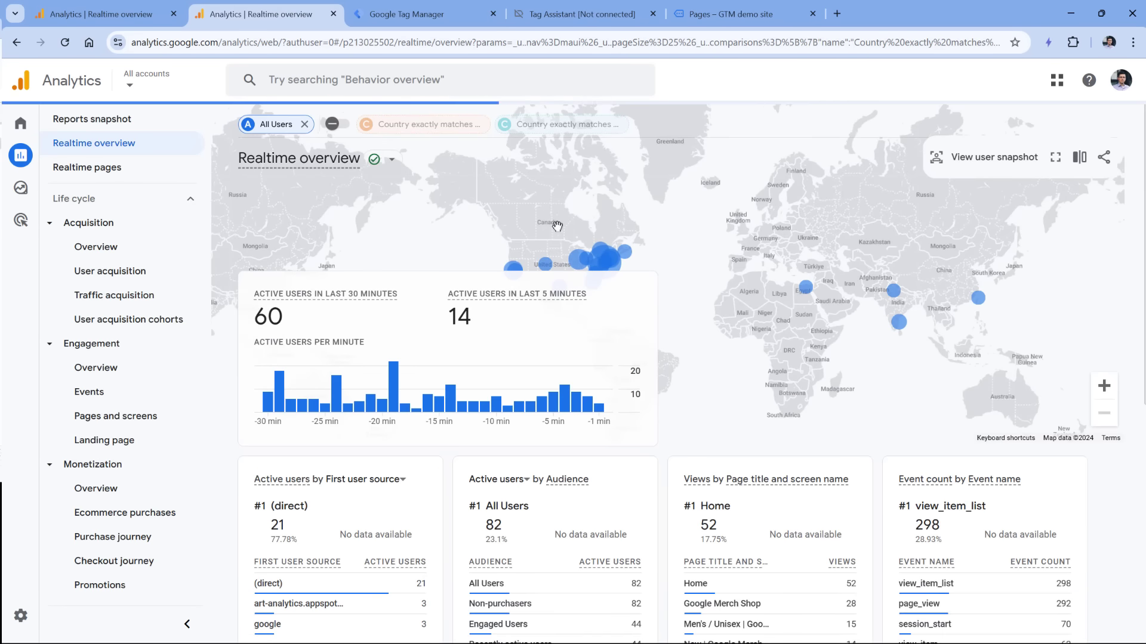
scroll(444, 308, "down", 4)
scroll(444, 308, "up", 1)
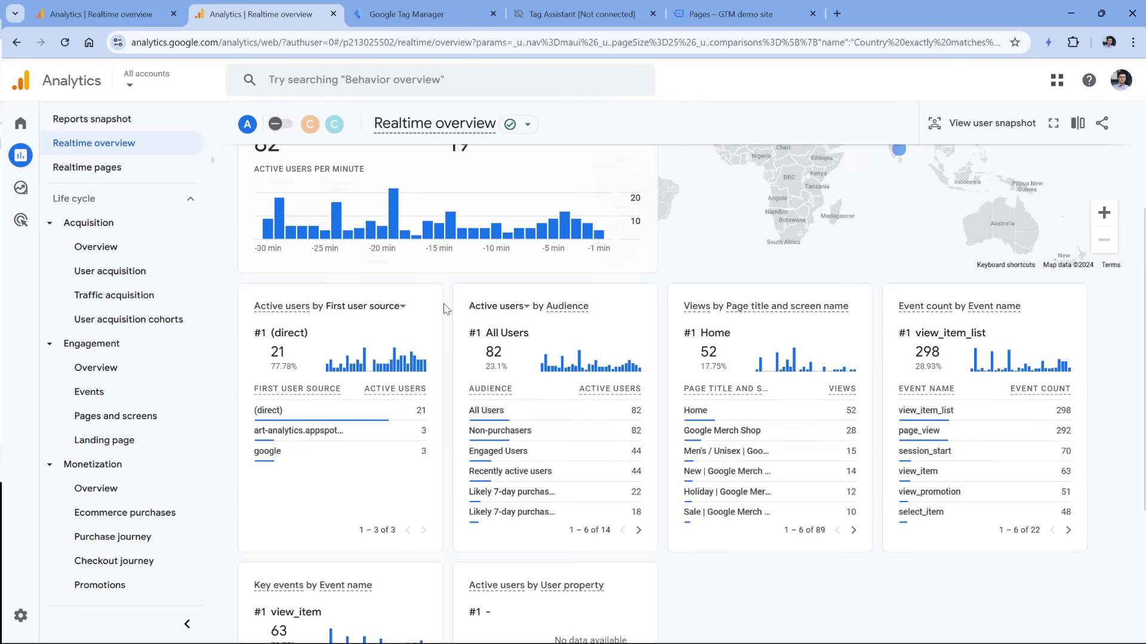
scroll(445, 309, "up", 3)
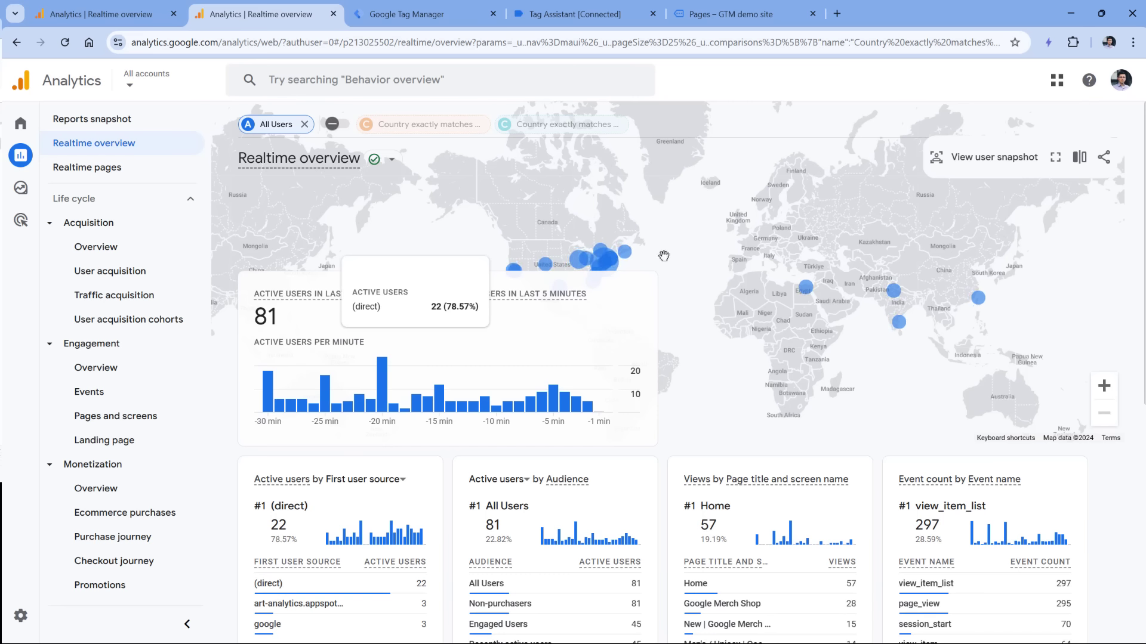
Open the Realtime pages report and reload the browser page to load its table.
left_click(87, 172)
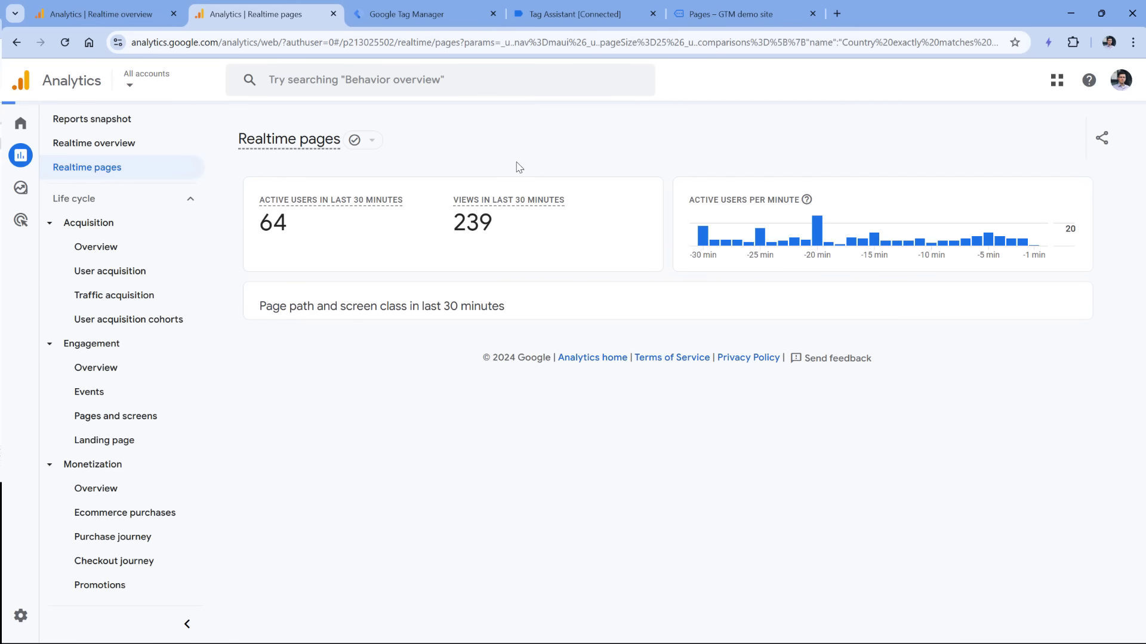
left_click_drag(506, 306, 263, 309)
left_click(263, 308)
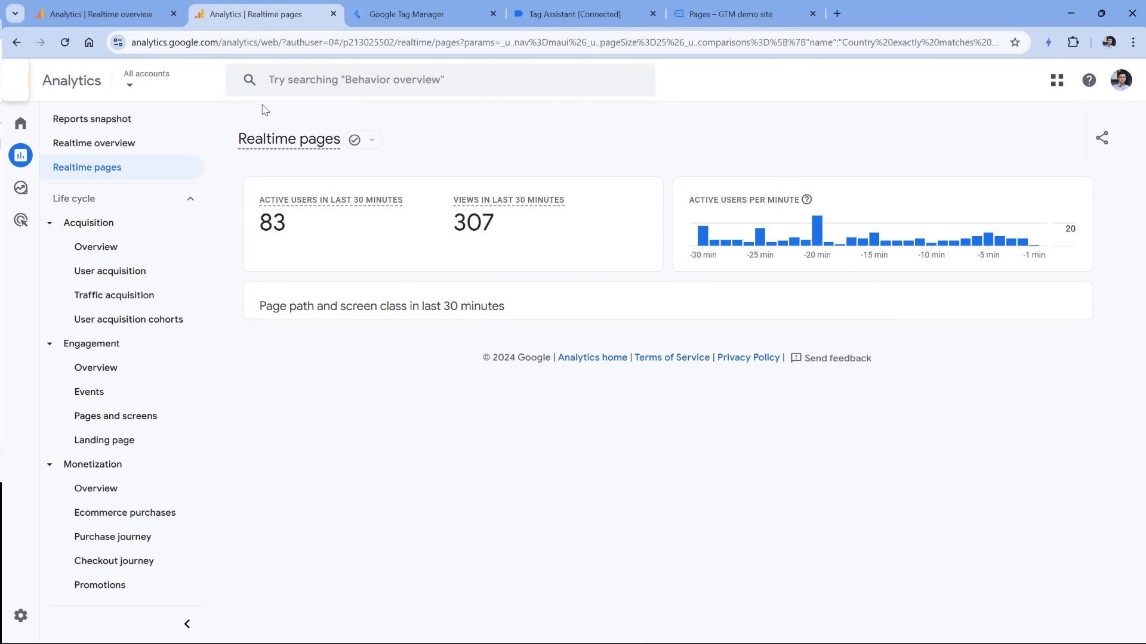
left_click(64, 41)
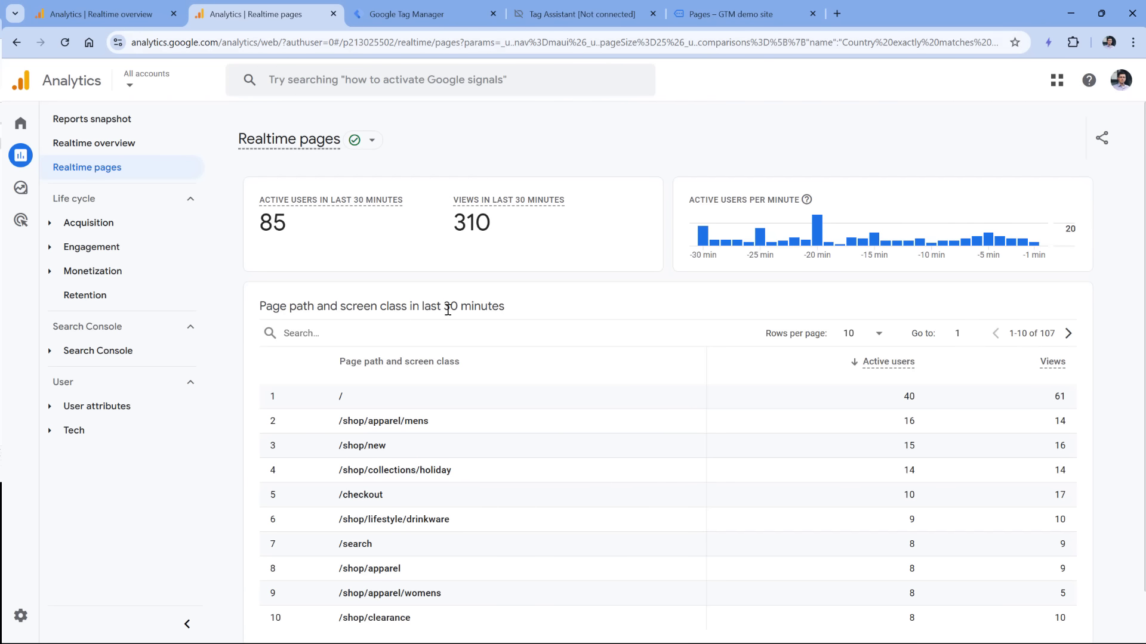
Examine the Realtime pages table of page paths and the active users and views for the last 30 minutes.
scroll(465, 304, "down", 1)
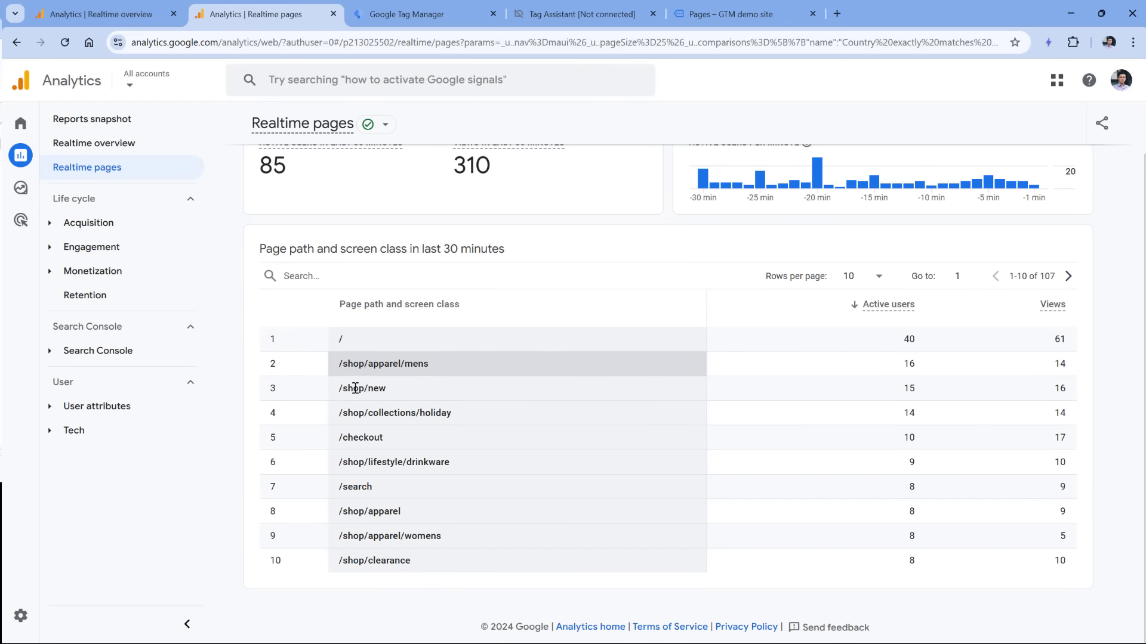
scroll(394, 436, "up", 1)
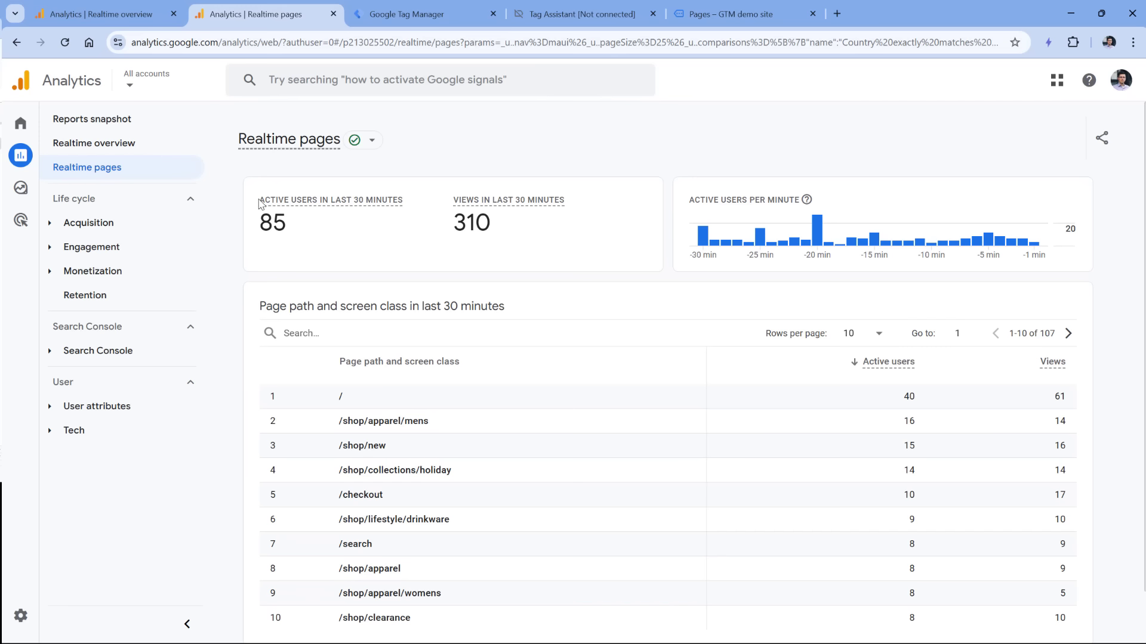
left_click_drag(258, 203, 582, 239)
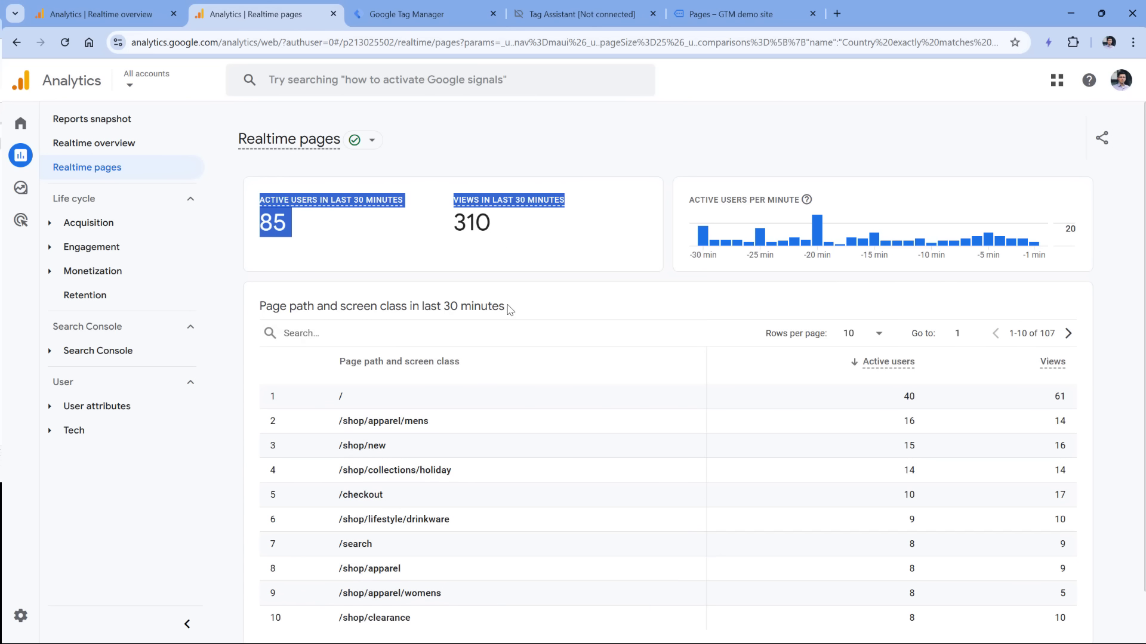
left_click_drag(509, 309, 432, 309)
left_click(432, 309)
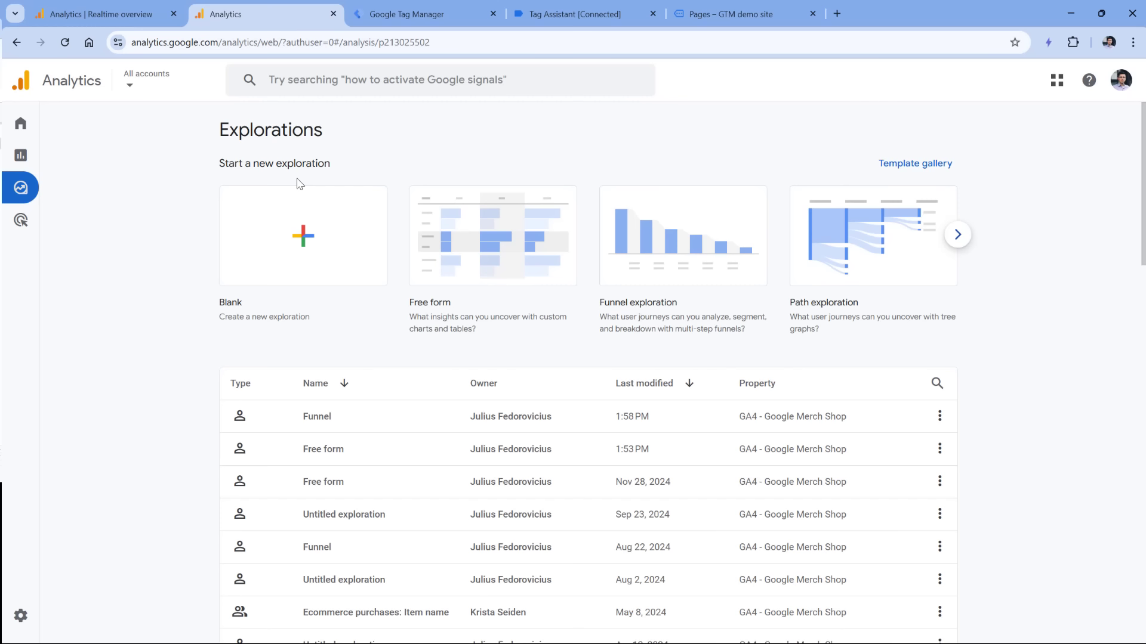
Browse the templates for starting a new exploration through to User lifetime and return to the first ones.
mouse_move(57, 197)
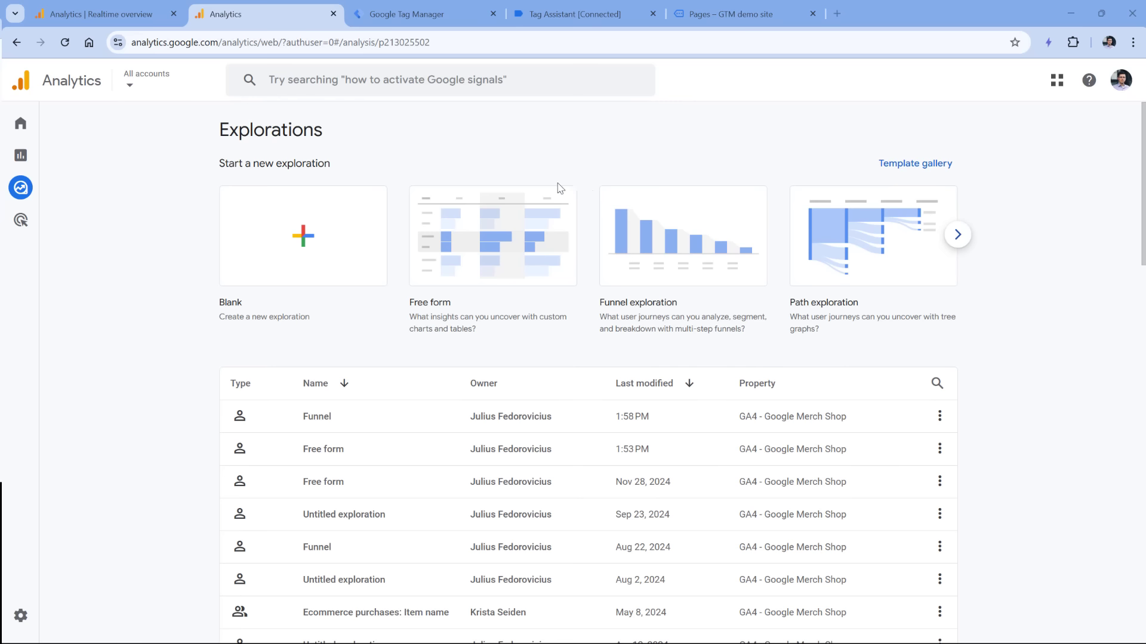
mouse_move(24, 159)
left_click(957, 234)
left_click(957, 234)
left_click(957, 234)
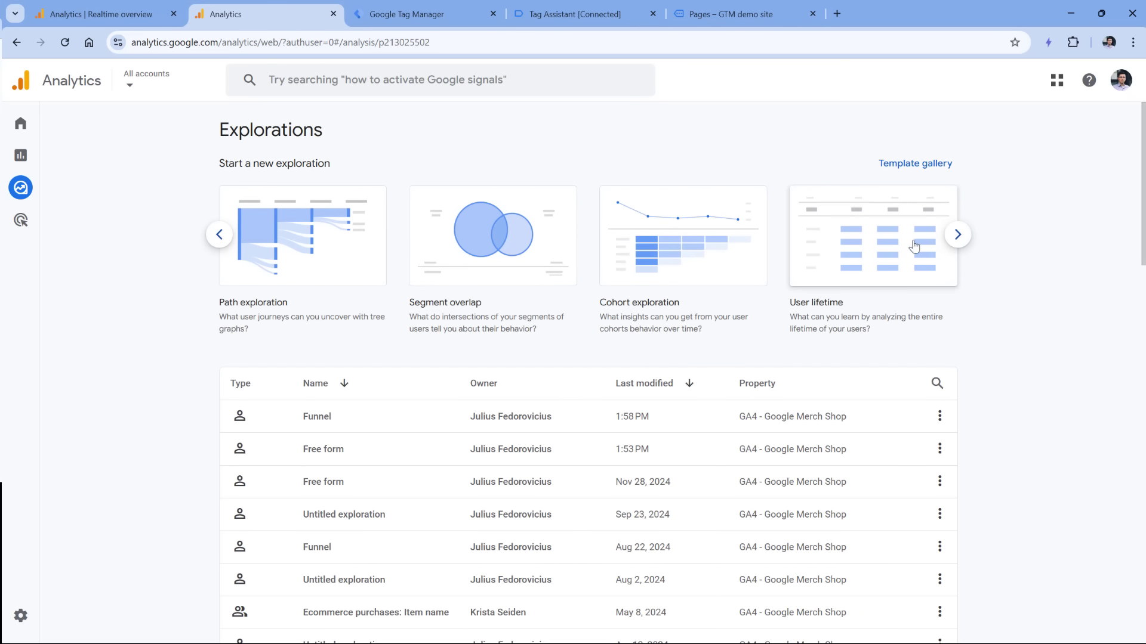
left_click(957, 234)
left_click(219, 234)
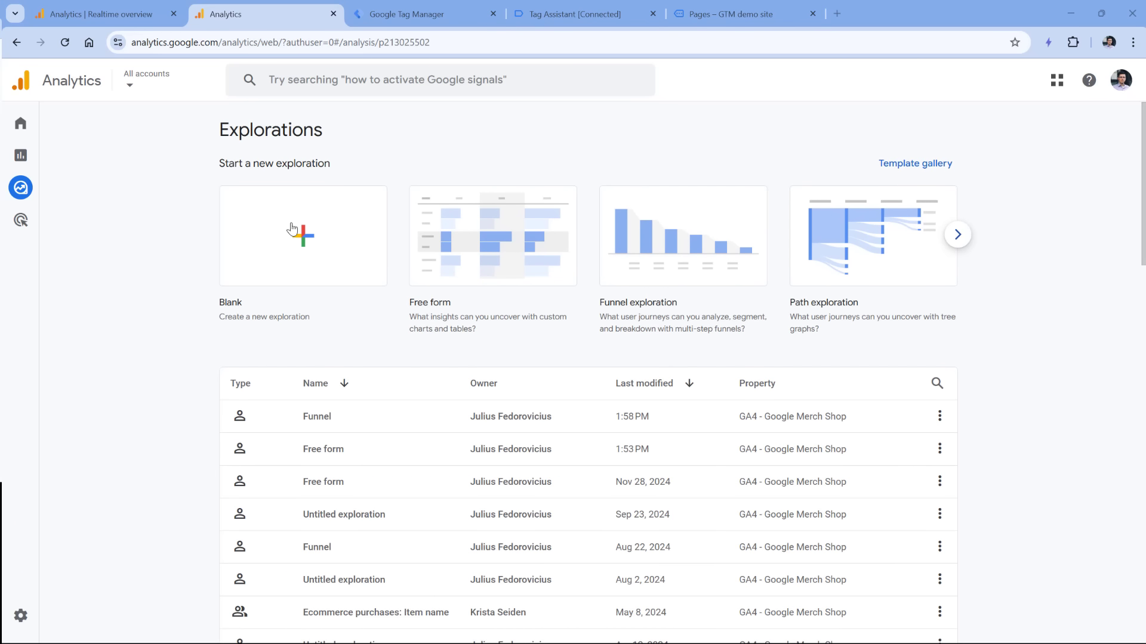
Create a blank exploration and review the available techniques, keeping Free form.
left_click(304, 241)
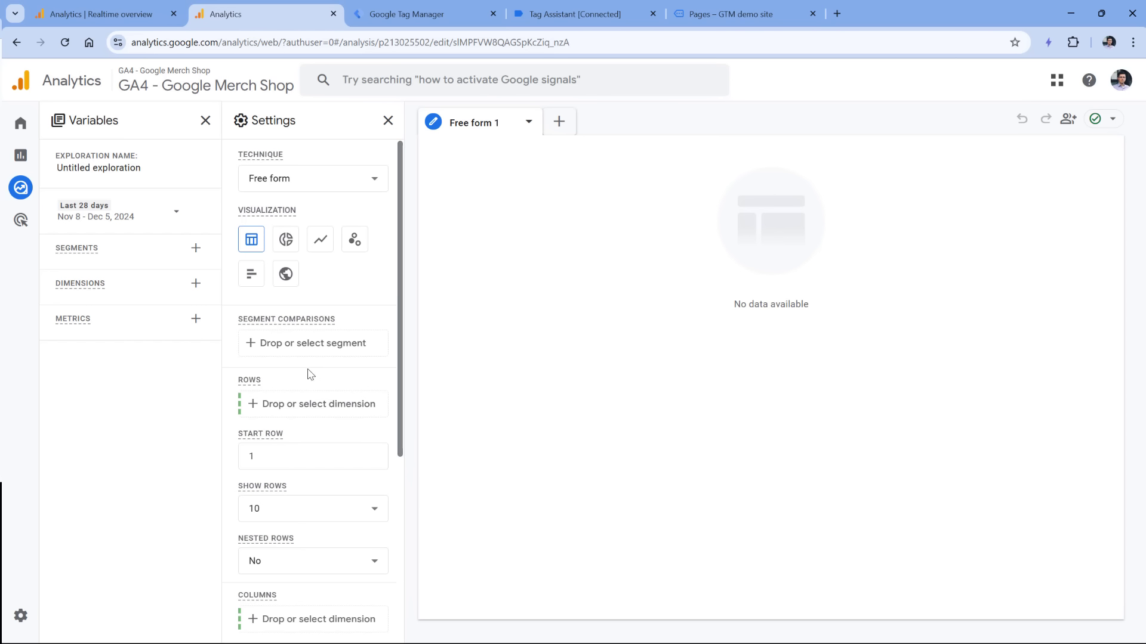
left_click(336, 184)
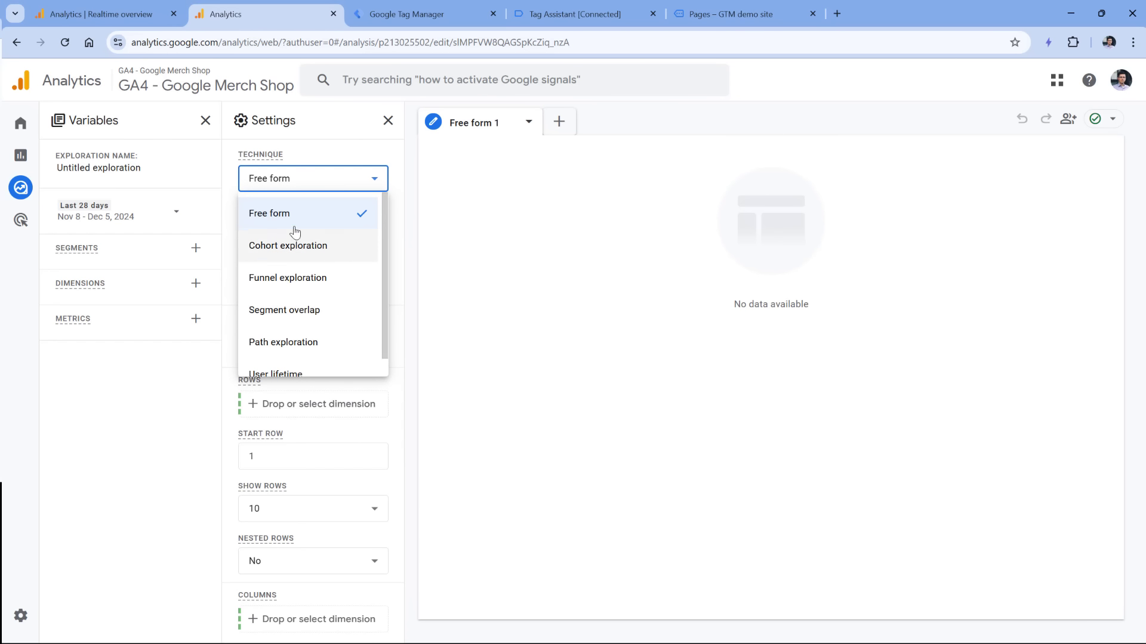
left_click(400, 216)
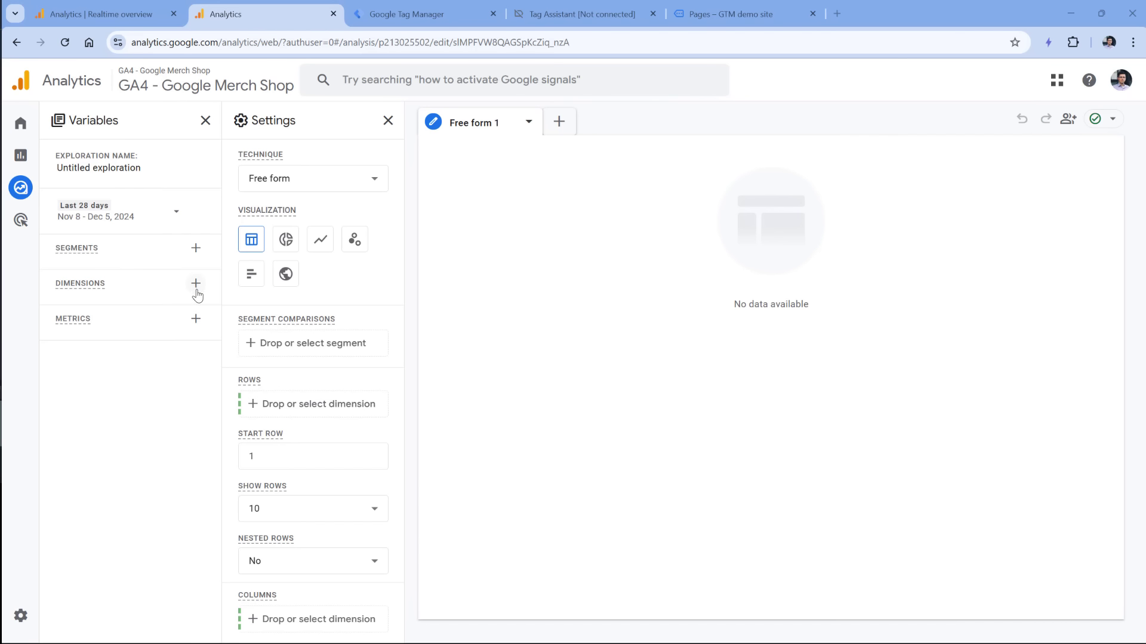
Add the Device category and Country dimensions to the exploration's variables.
left_click(196, 284)
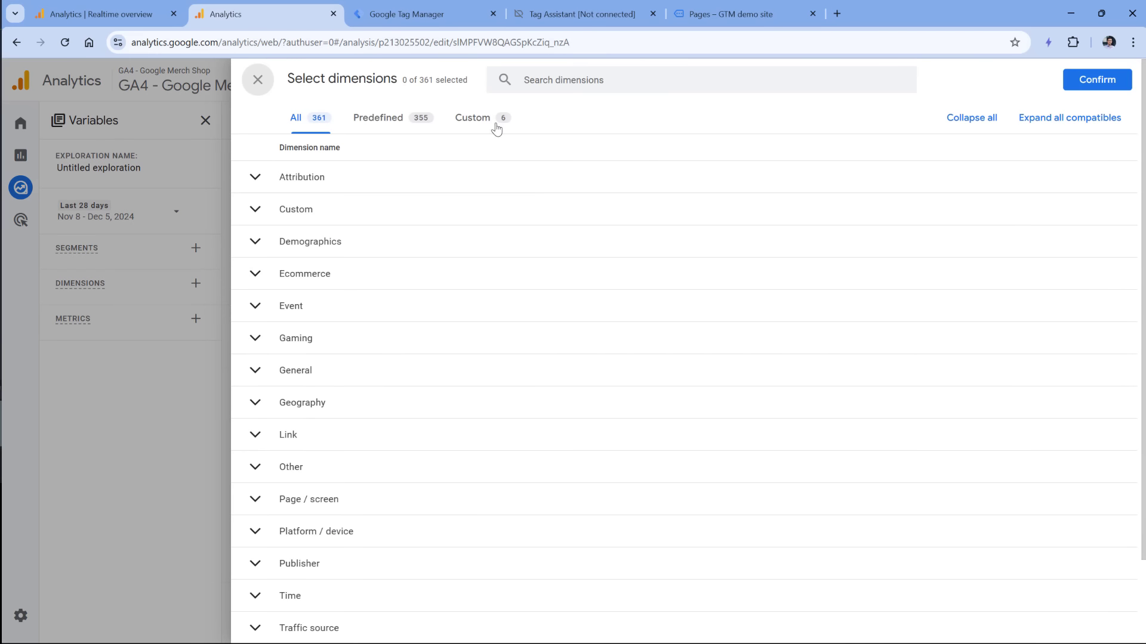
type("de")
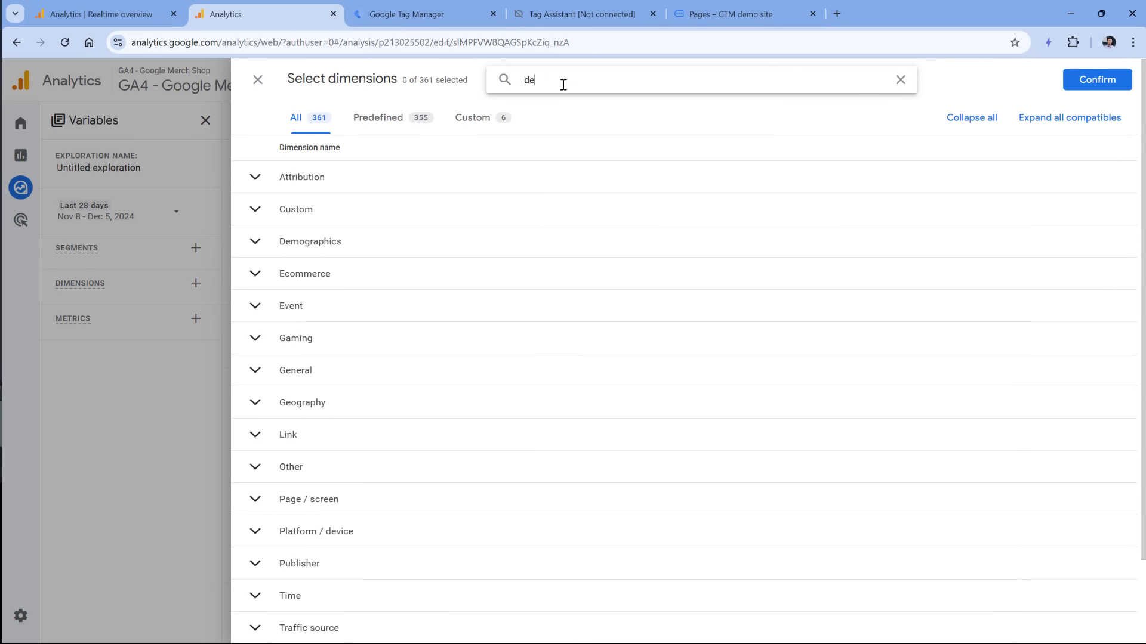
type("vice cate")
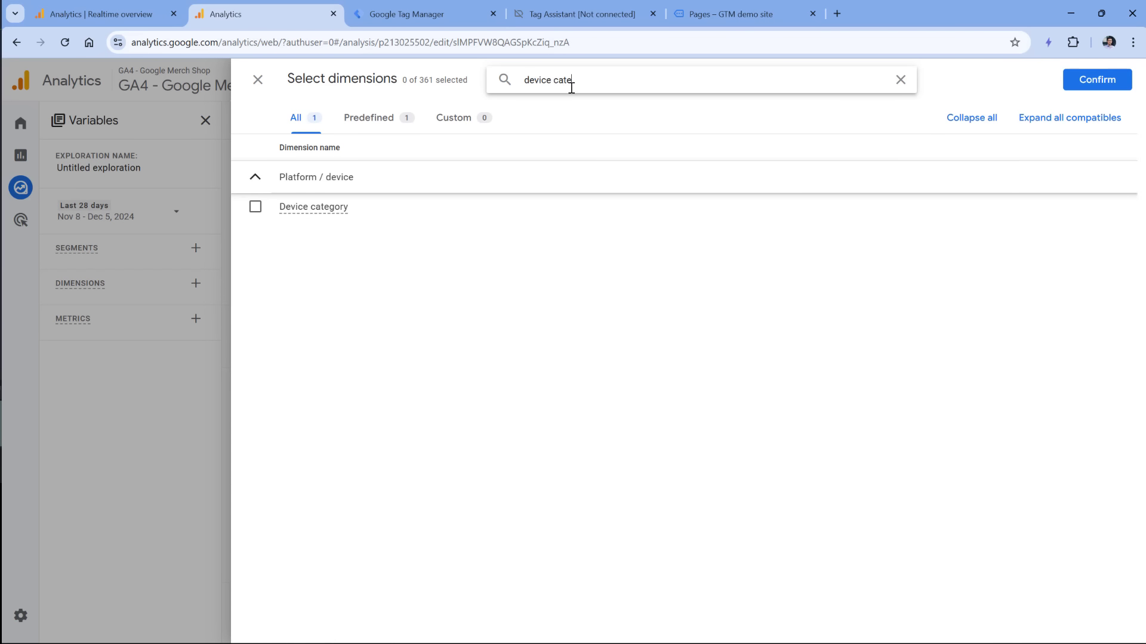
left_click(255, 206)
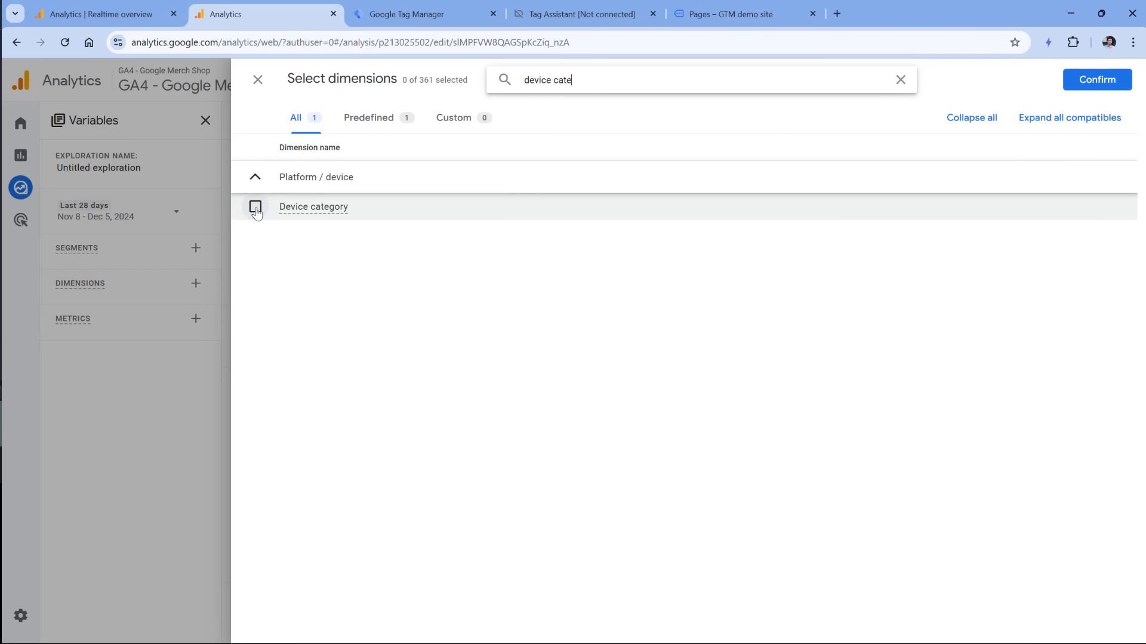
triple_click(569, 80)
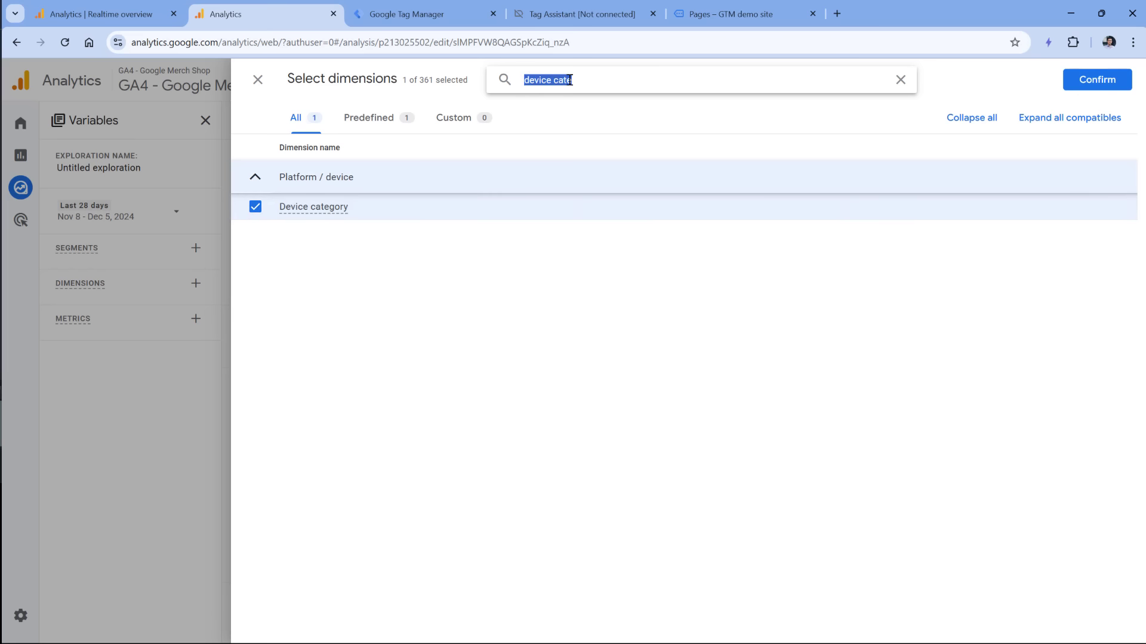
type("country")
left_click(255, 207)
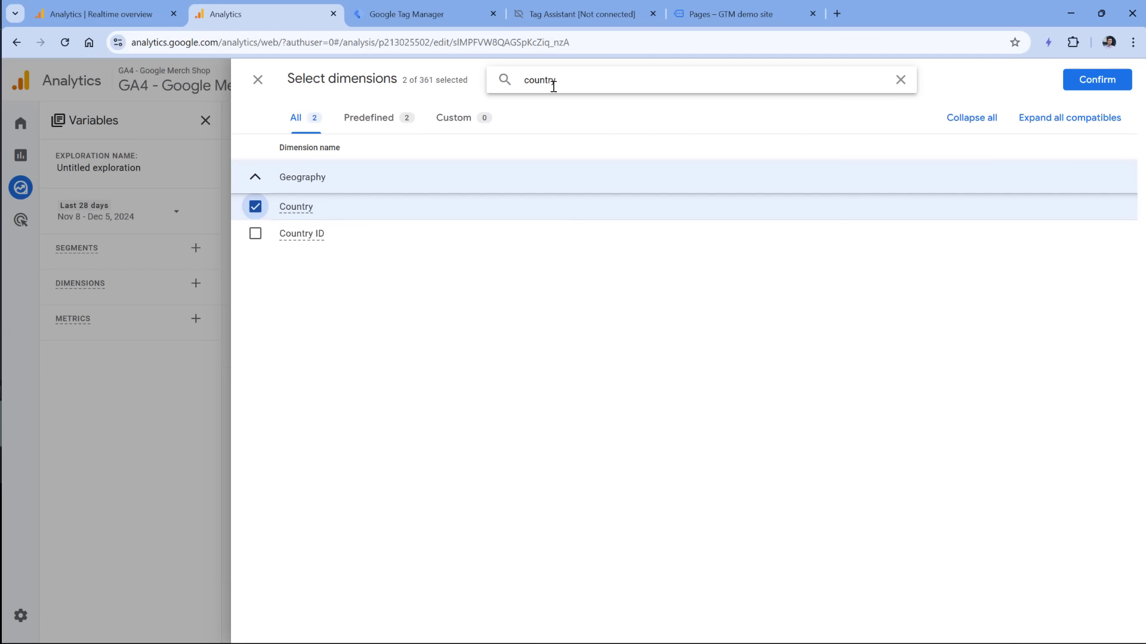
triple_click(554, 87)
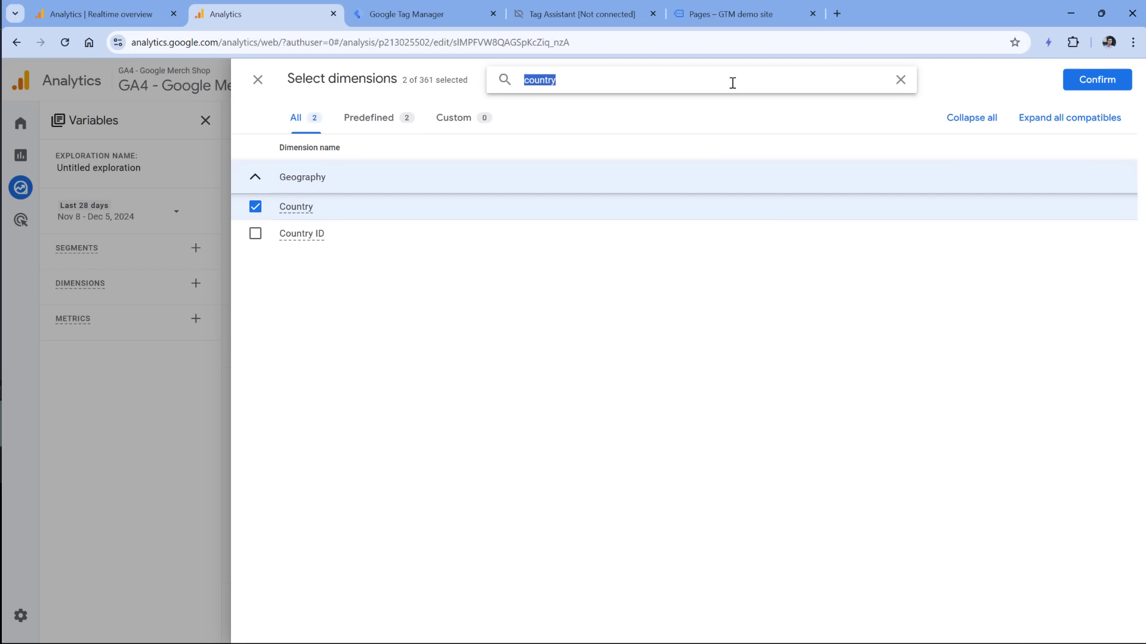
key("BackSpace")
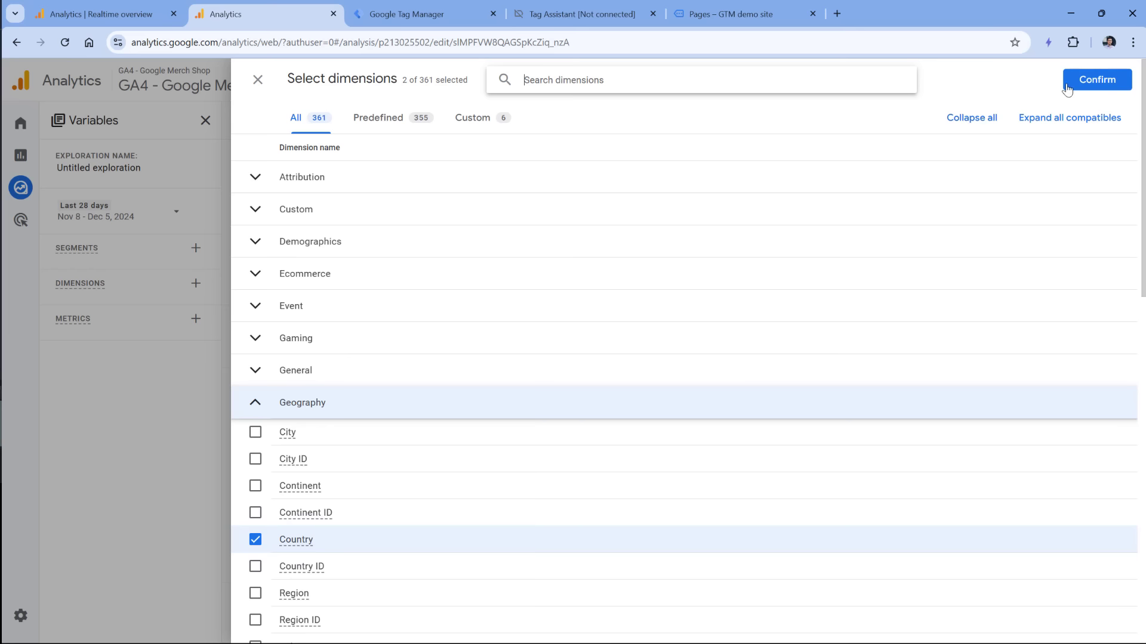
left_click(1101, 83)
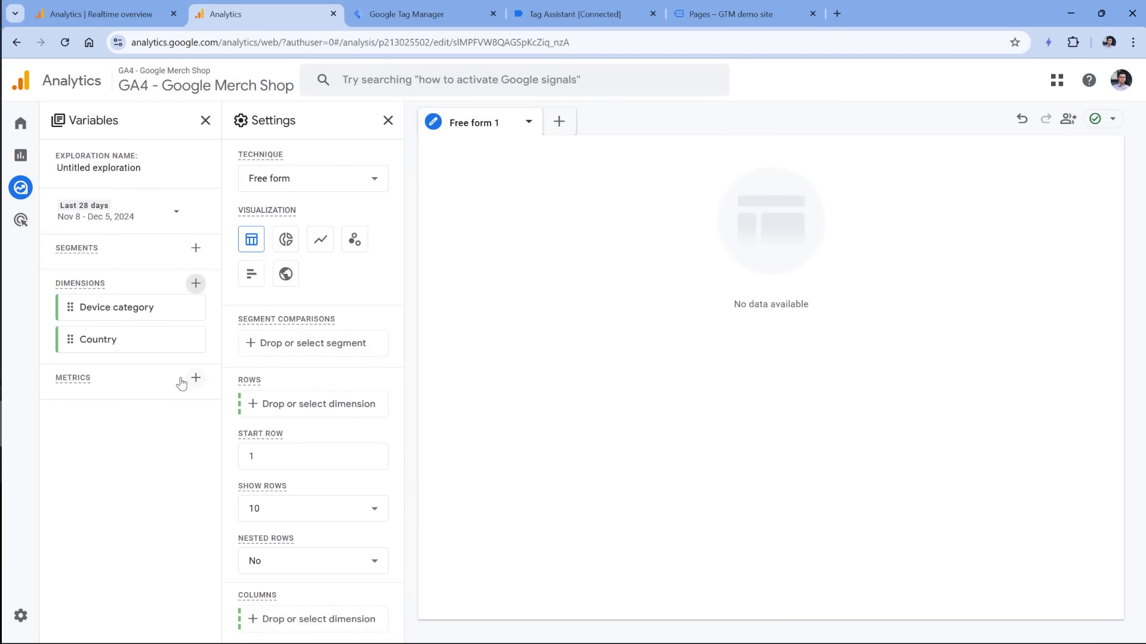
Search the metrics for revenue and add Purchase revenue to the exploration's variables.
left_click(197, 382)
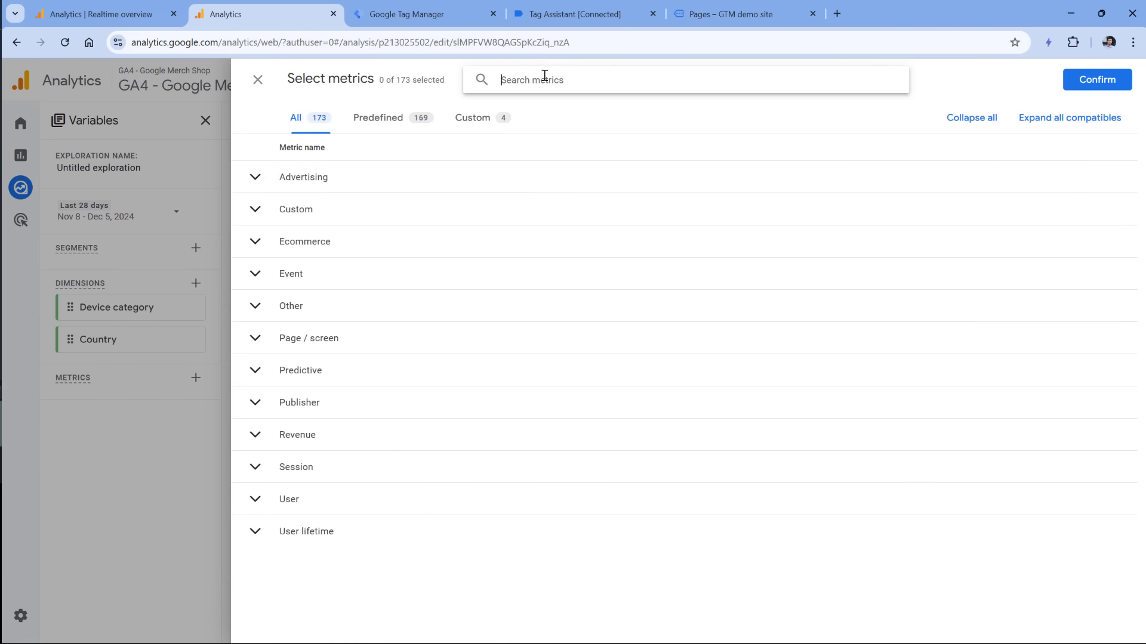
type("revenue")
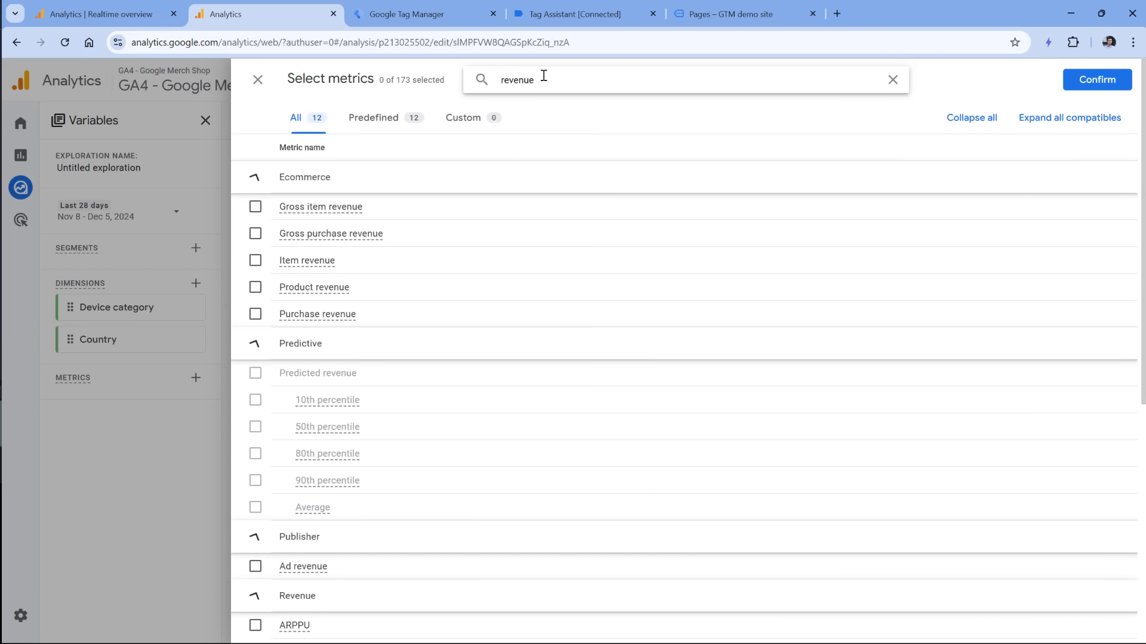
scroll(460, 196, "down", 1)
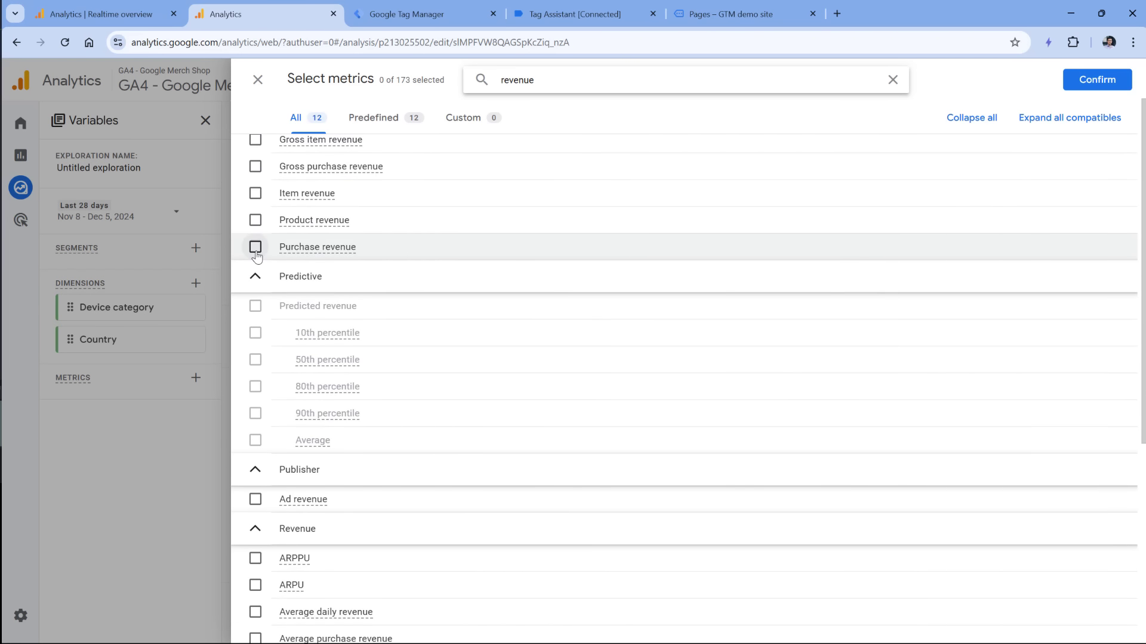
left_click(256, 247)
left_click(1097, 79)
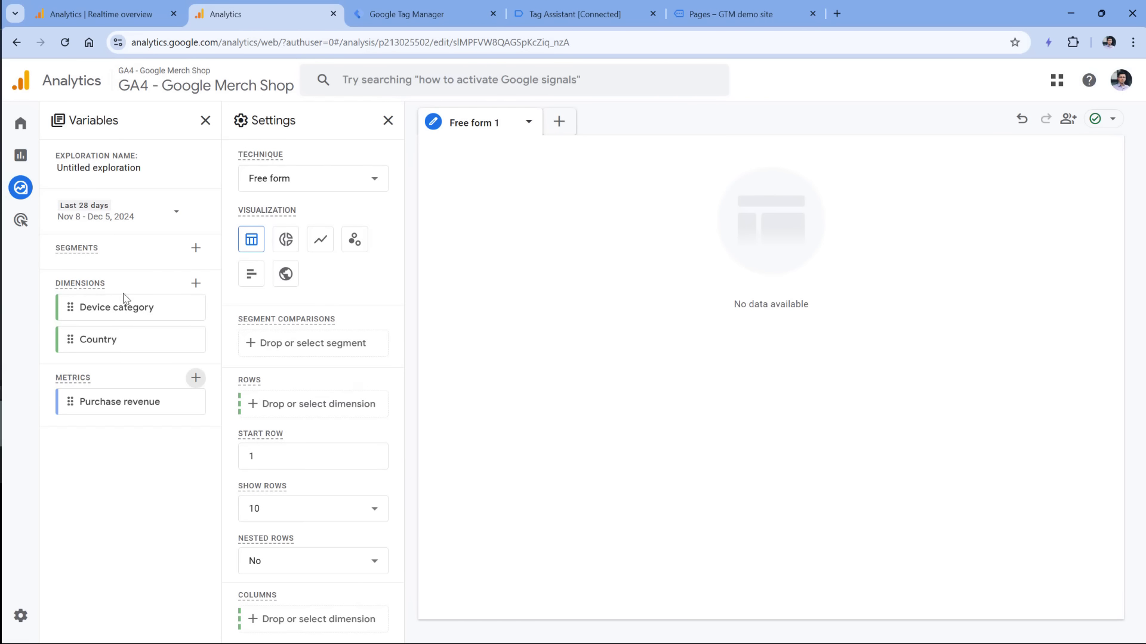
Build the free-form table with Country as rows, Device category as columns and Purchase revenue as values.
left_click_drag(92, 348, 286, 402)
left_click_drag(140, 351, 307, 409)
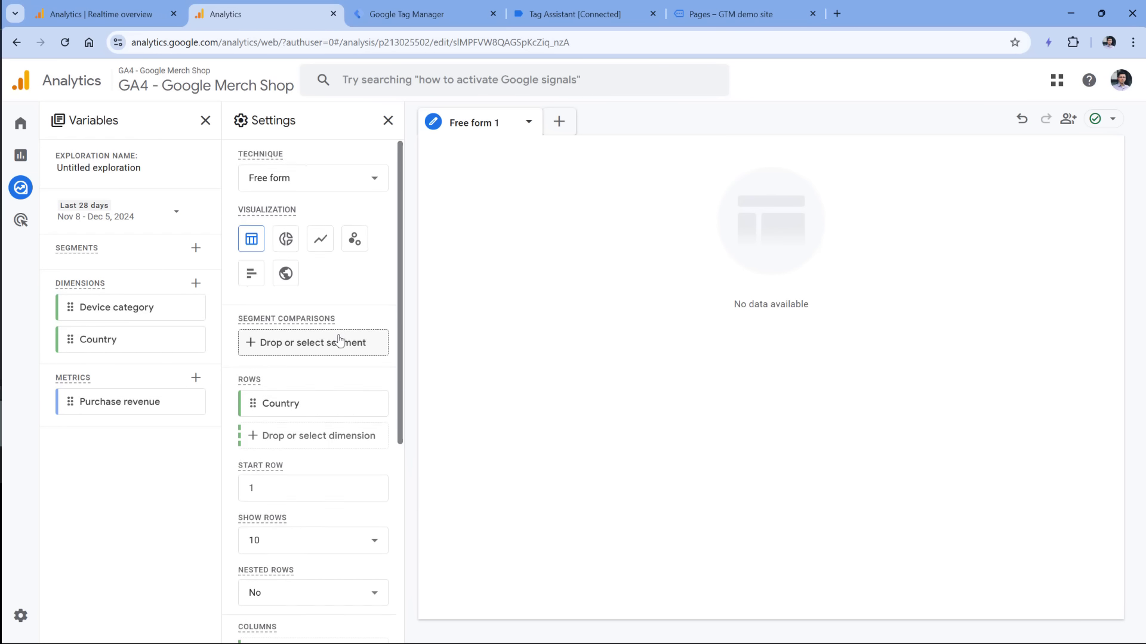
scroll(337, 338, "down", 5)
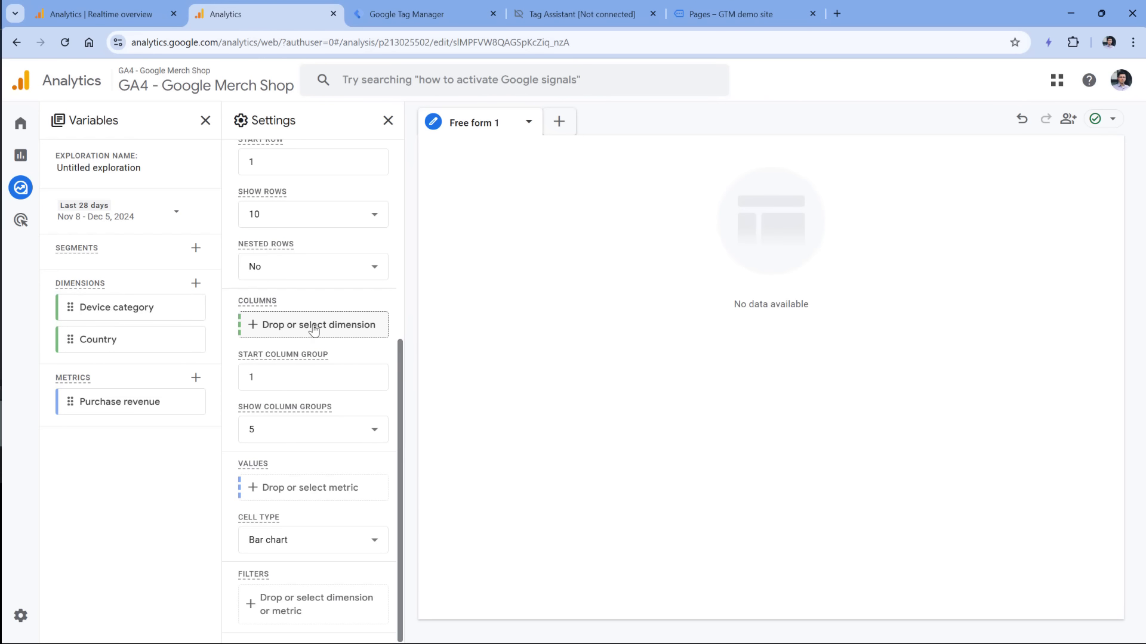
left_click_drag(72, 307, 295, 327)
scroll(292, 371, "down", 1)
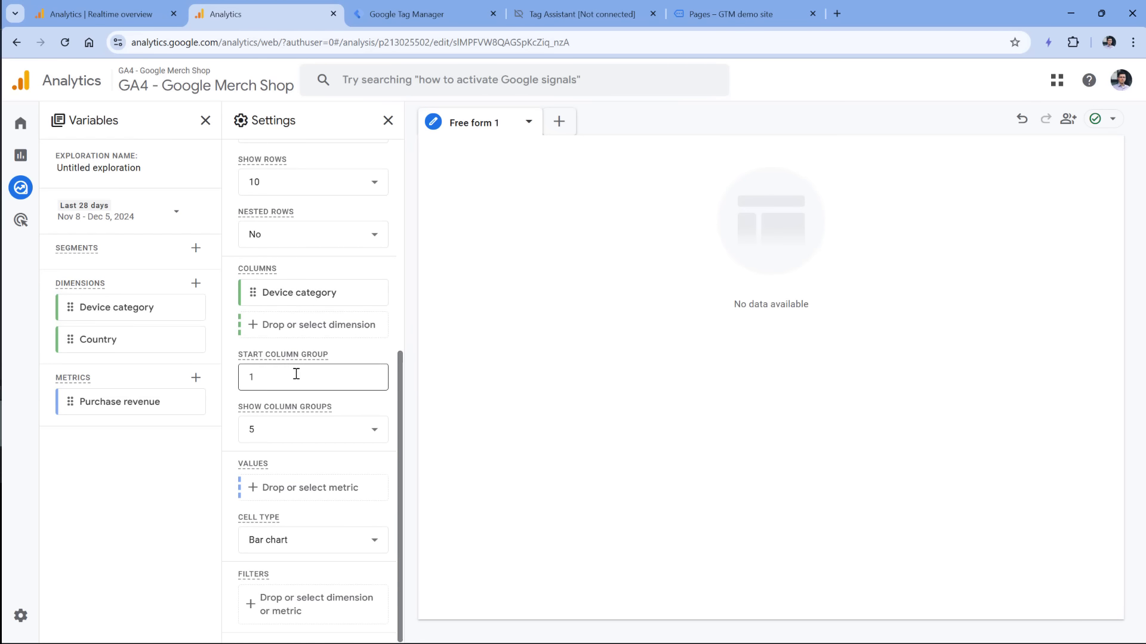
double_click(126, 402)
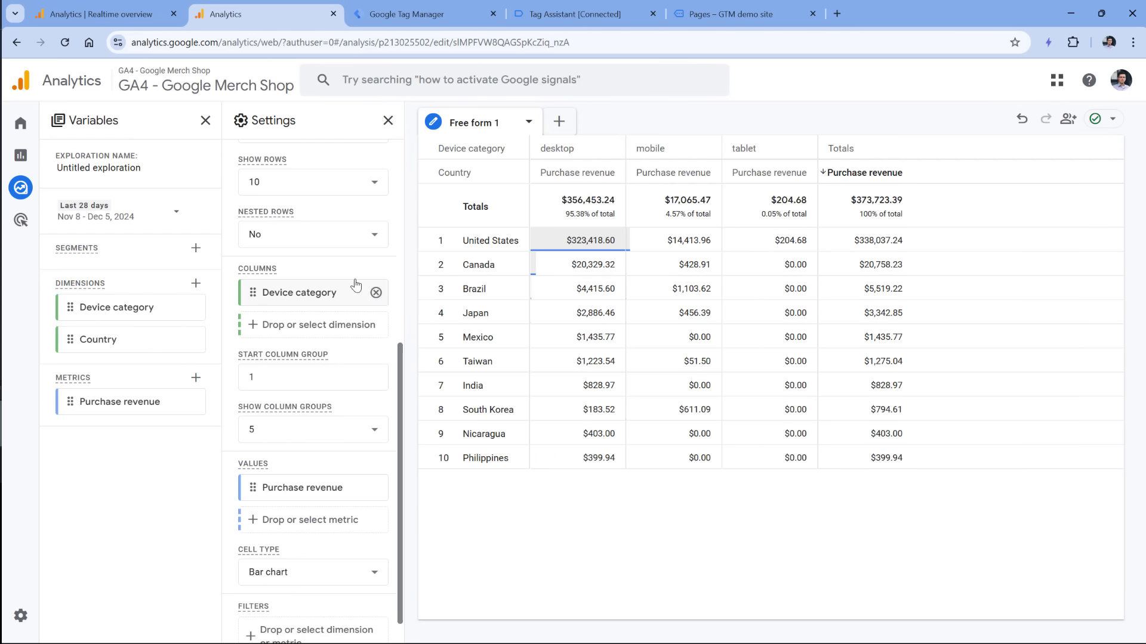
Try the Heat map cell type on the revenue table, and set the cell type to Plain text.
scroll(345, 294, "down", 1)
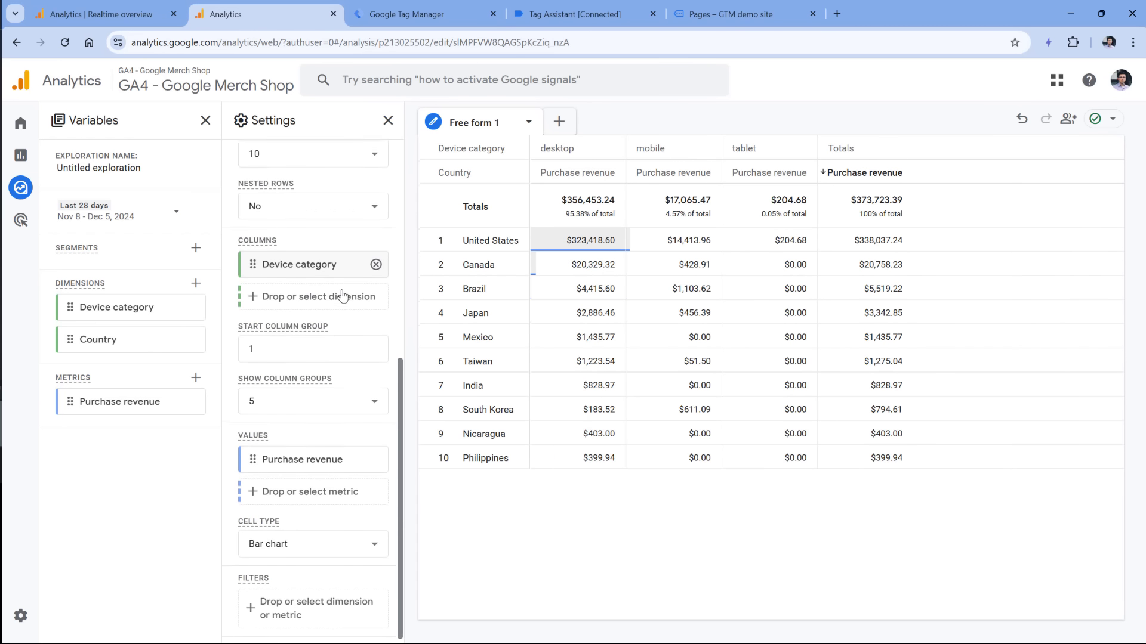
left_click(320, 540)
left_click(275, 504)
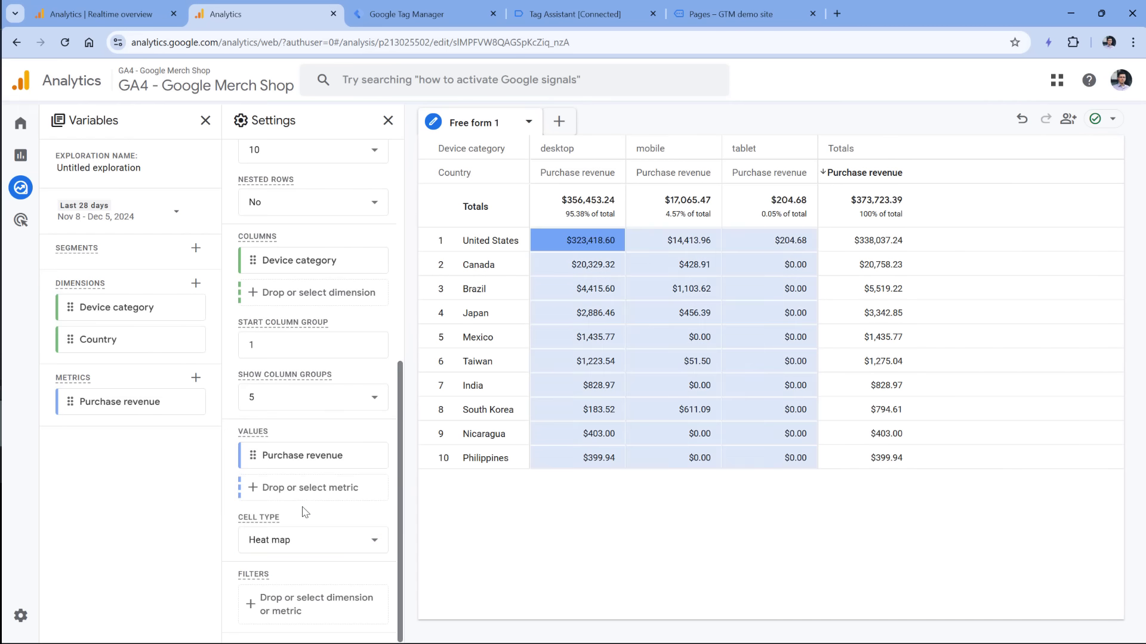
left_click(325, 541)
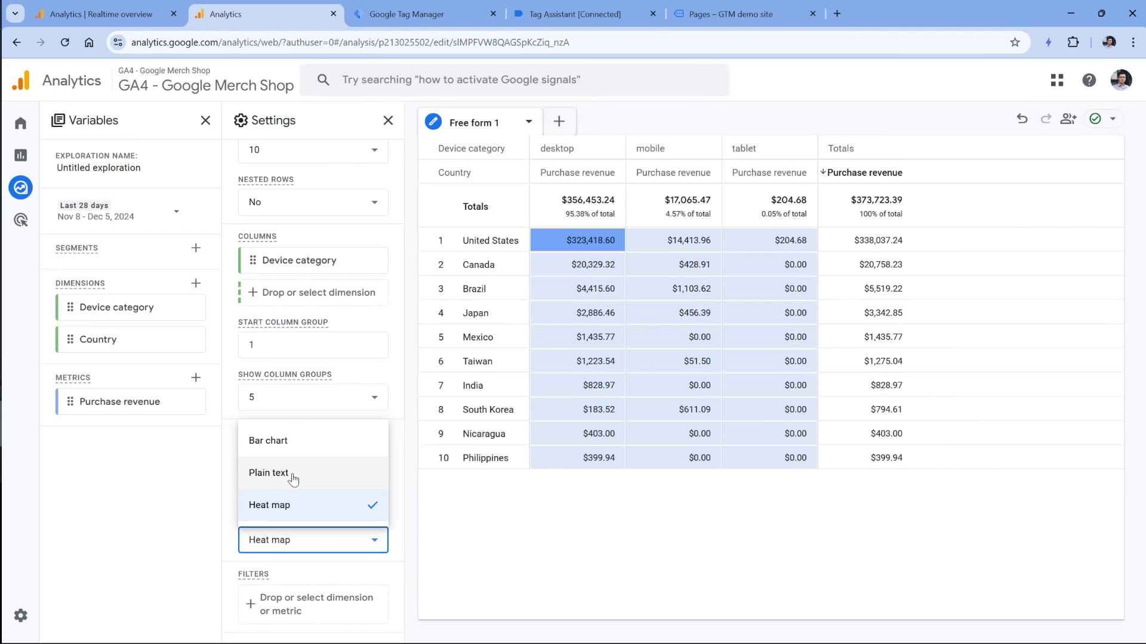
left_click(269, 474)
Add a second Free form tab to the exploration.
scroll(310, 358, "up", 4)
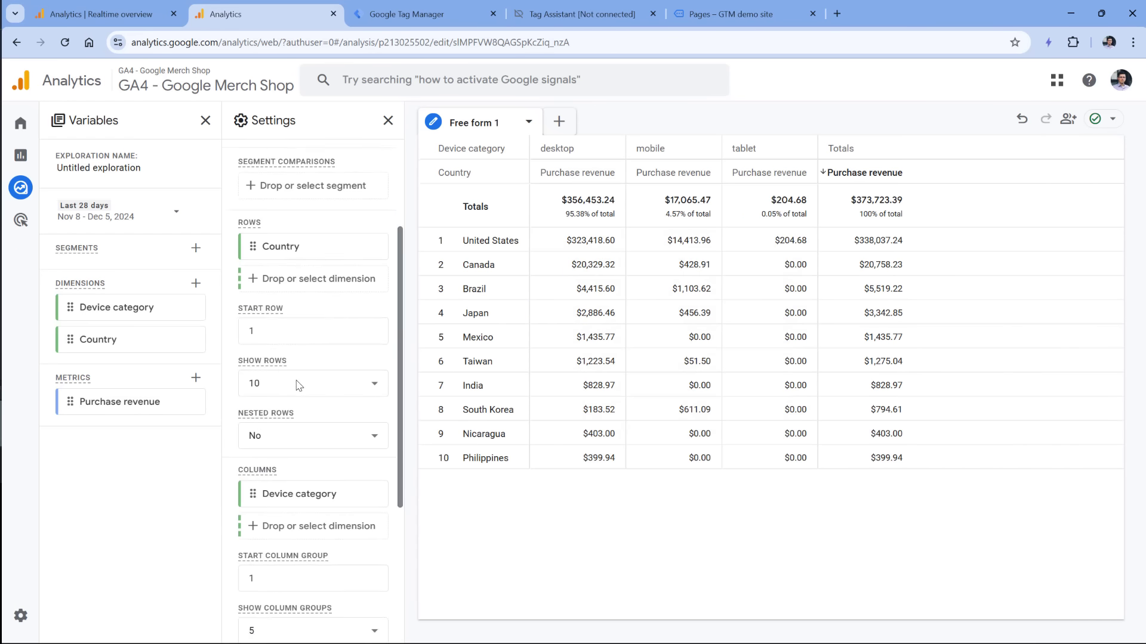
scroll(300, 368, "down", 3)
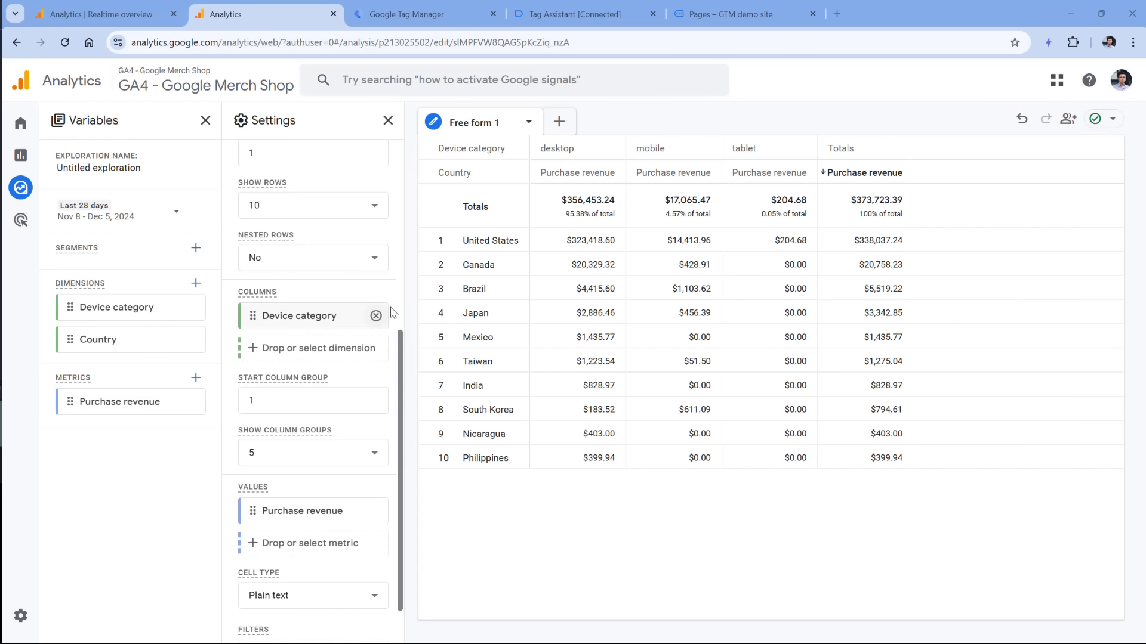
left_click(560, 124)
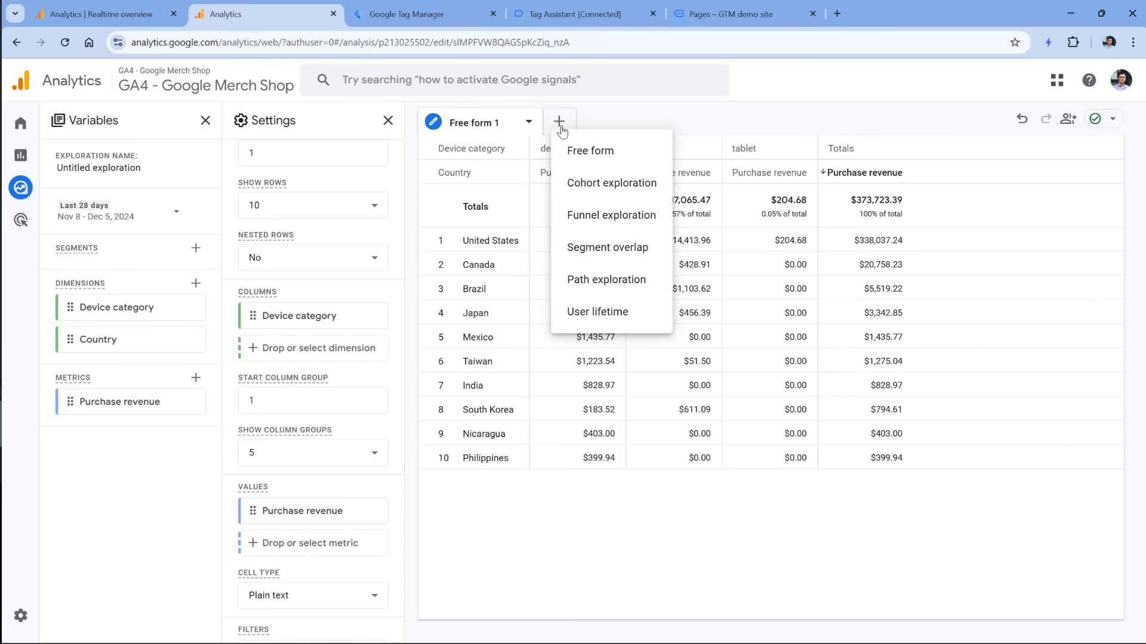
left_click(604, 156)
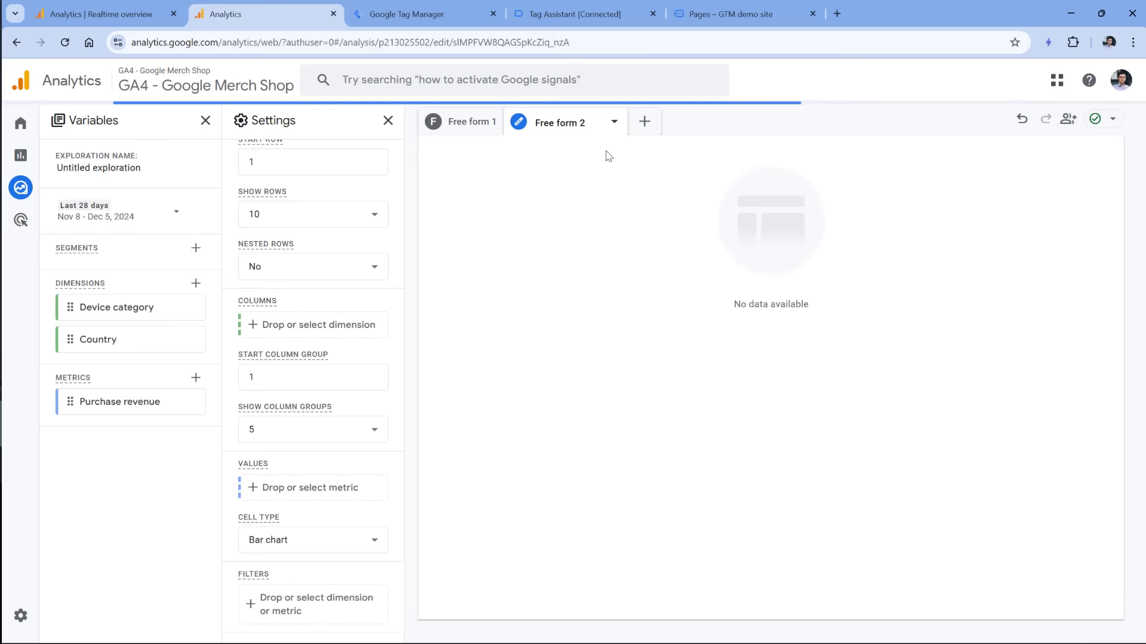
Add the Search term and Event name dimensions to the exploration's variables.
left_click(196, 284)
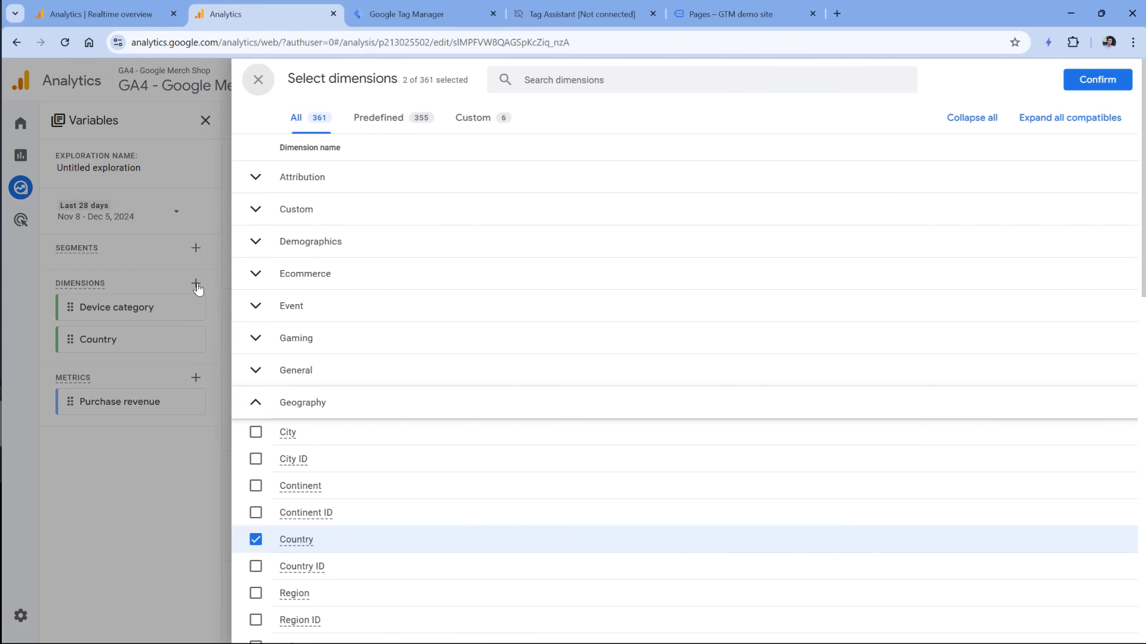
left_click(576, 76)
type("search term")
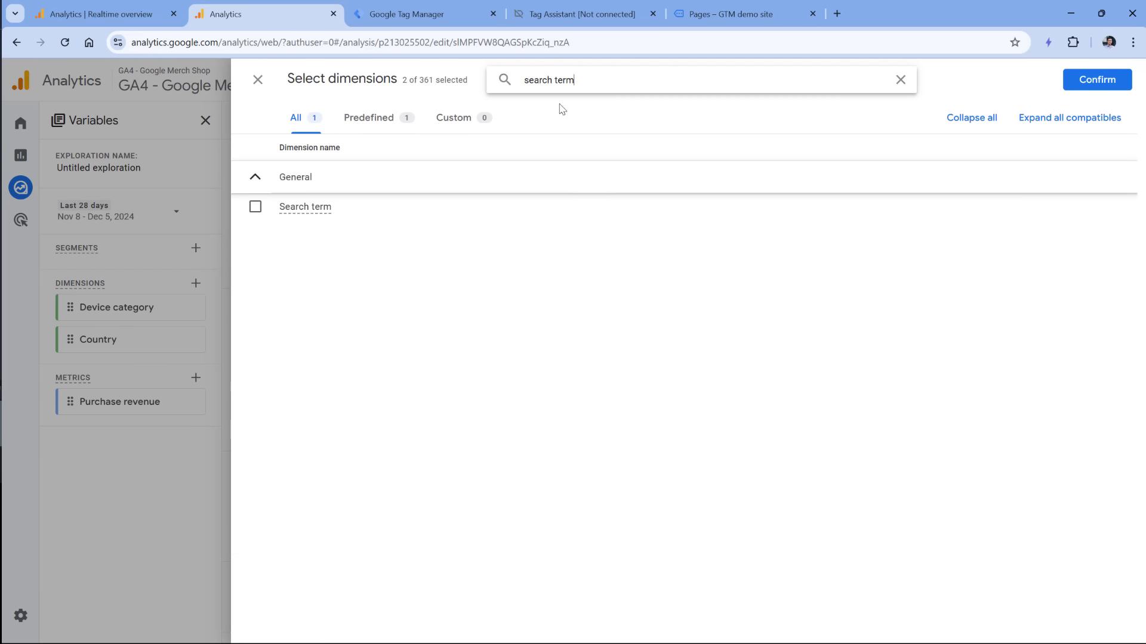
left_click(255, 207)
triple_click(599, 75)
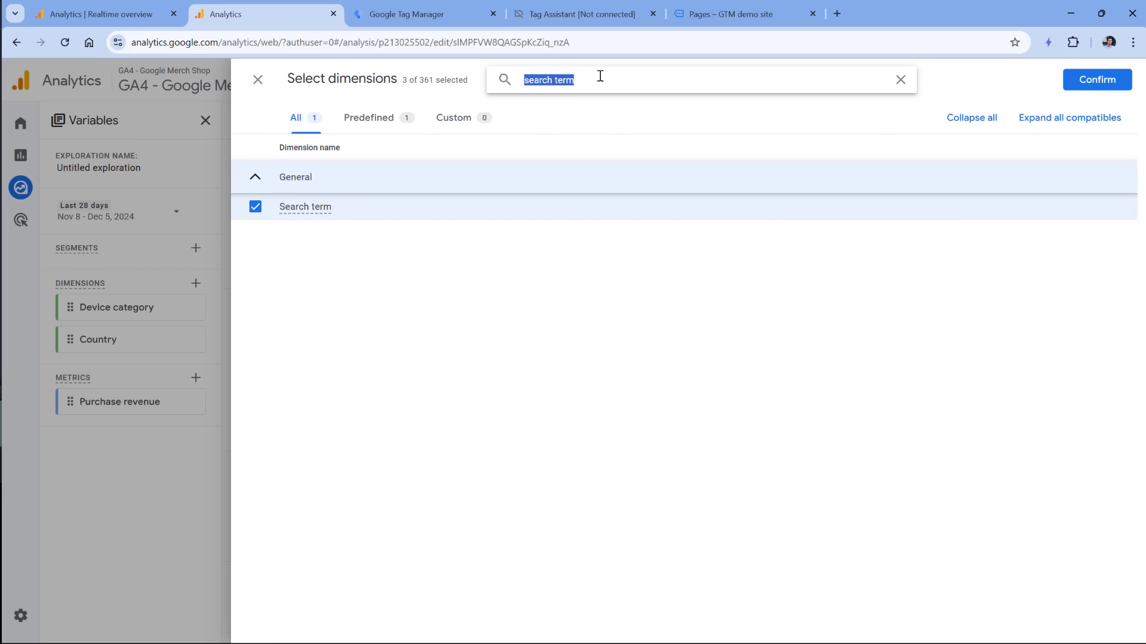
type("event name")
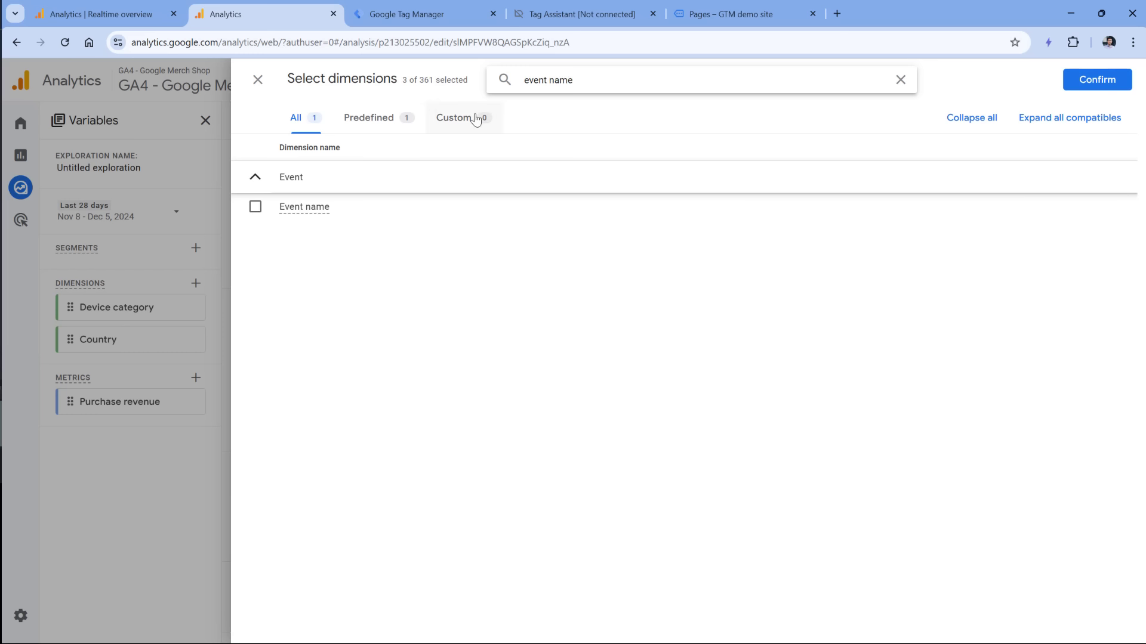
left_click(255, 206)
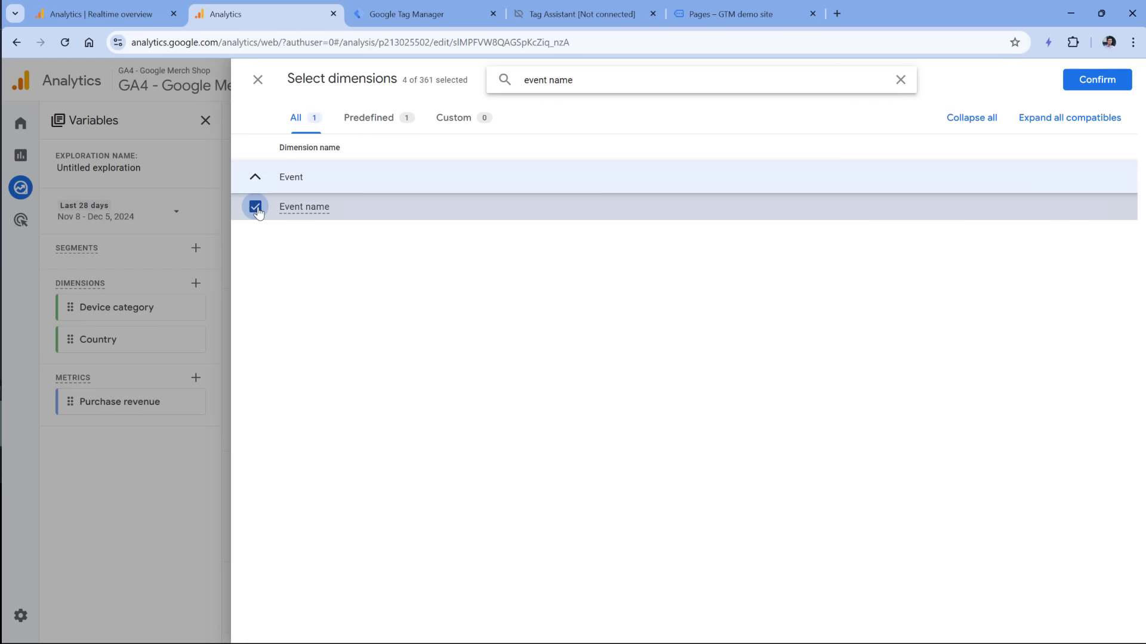
triple_click(596, 84)
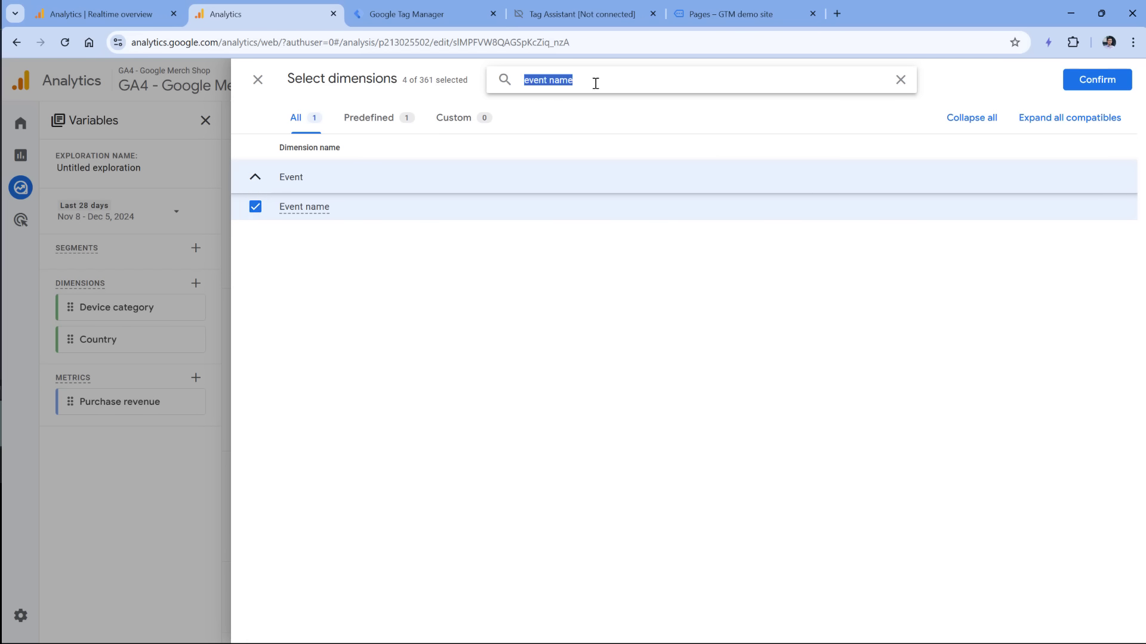
left_click(1098, 79)
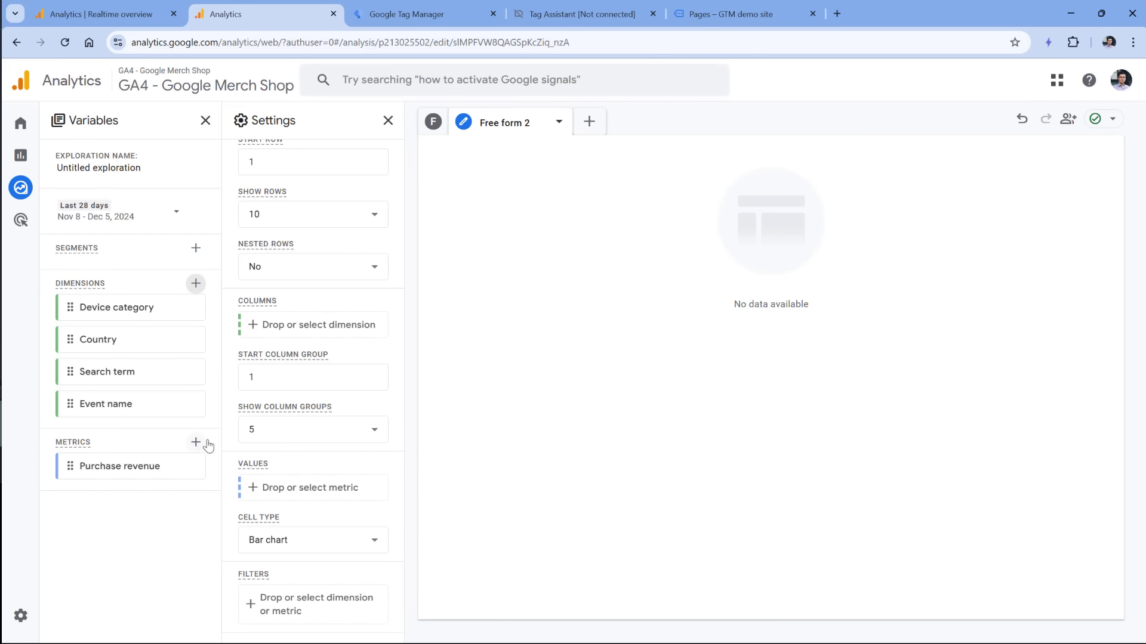
Add the Event count and Total users metrics to the exploration's variables.
left_click(196, 442)
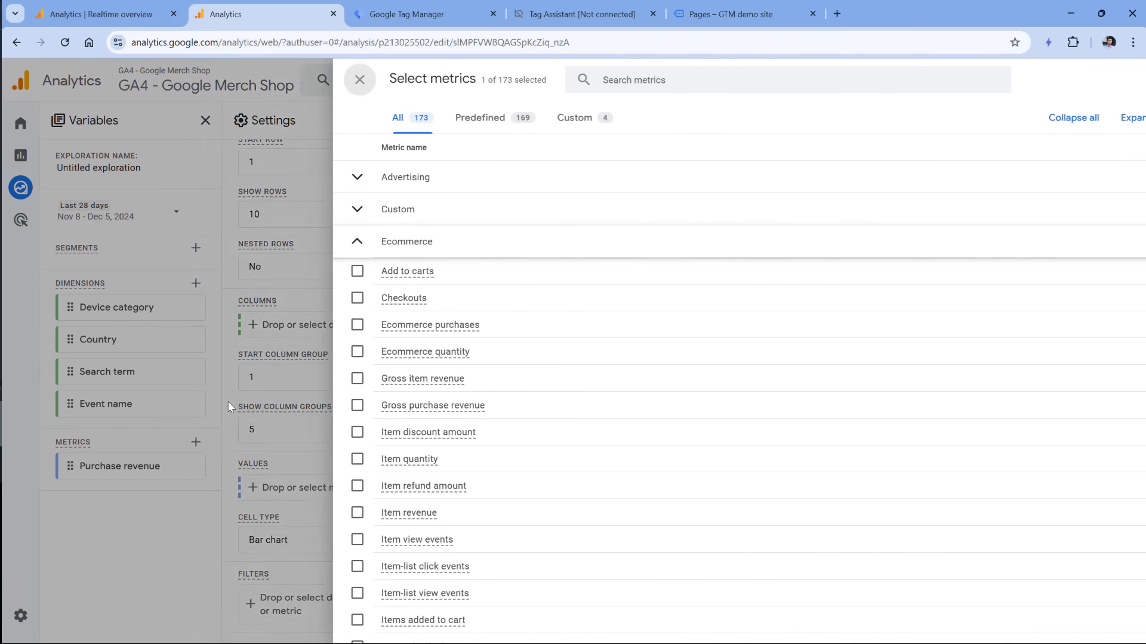
left_click(528, 78)
type("event count")
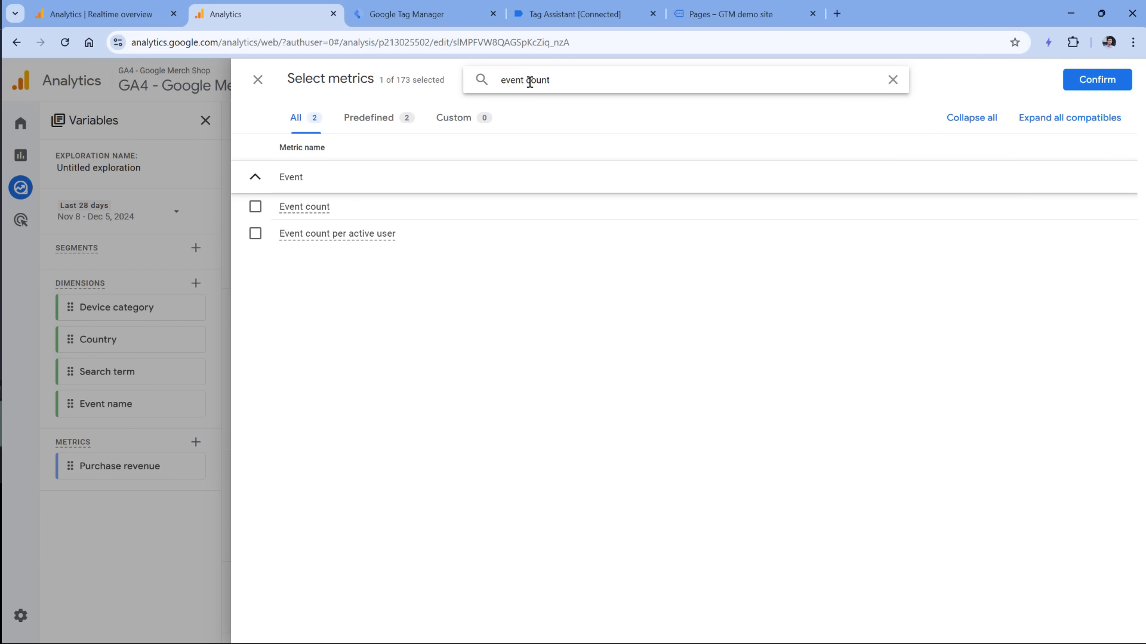
left_click(256, 207)
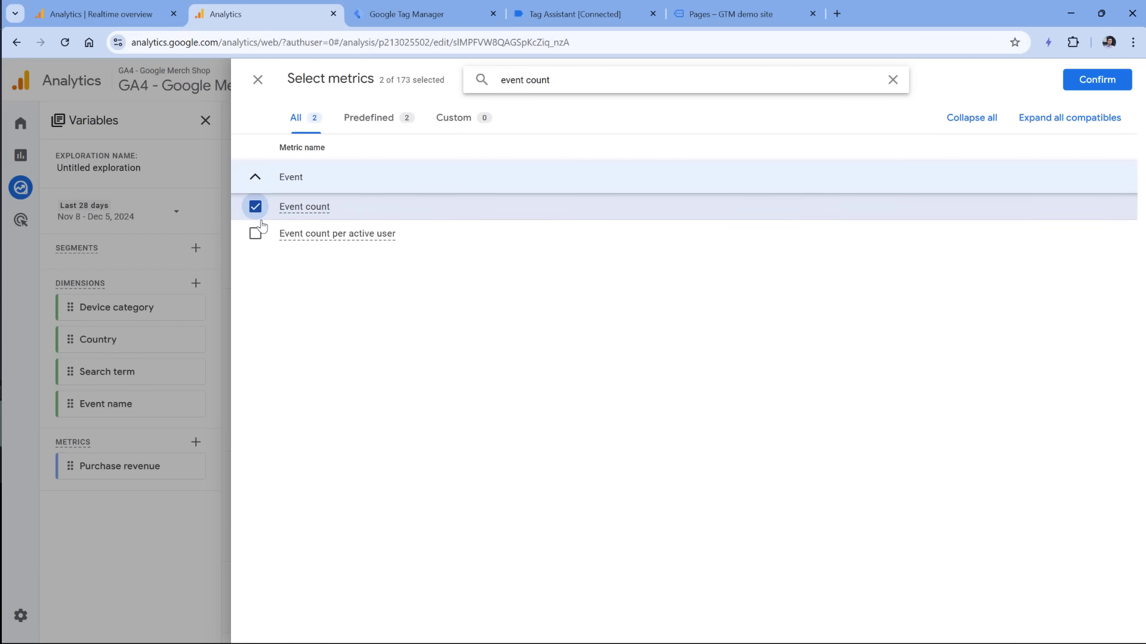
left_click_drag(526, 80, 603, 82)
key("ctrl+a")
type("total")
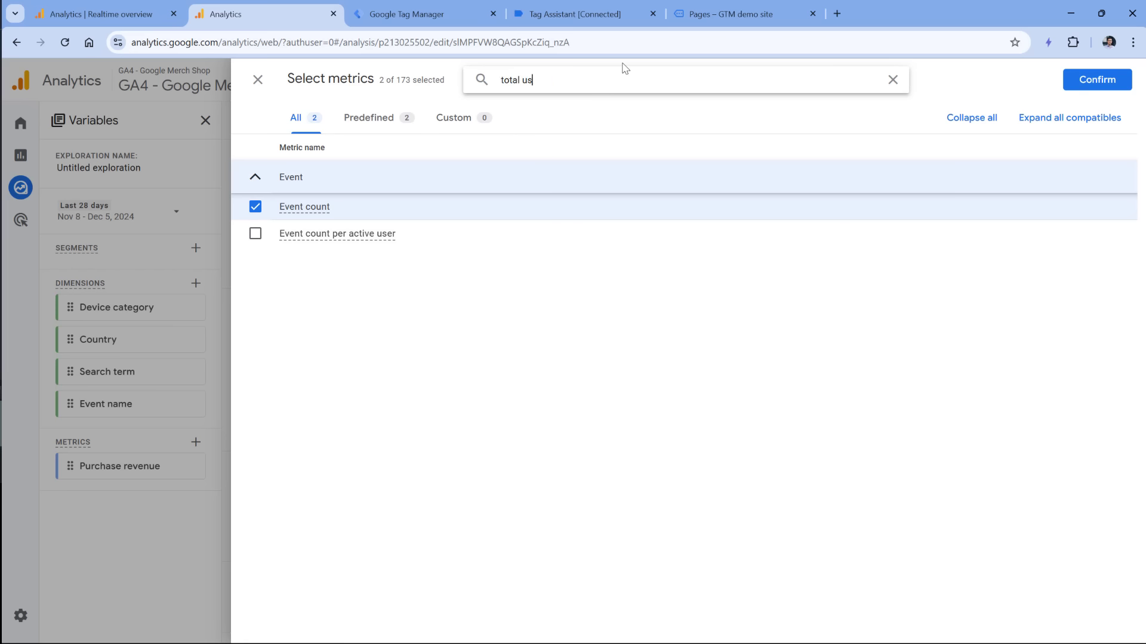
left_click(256, 207)
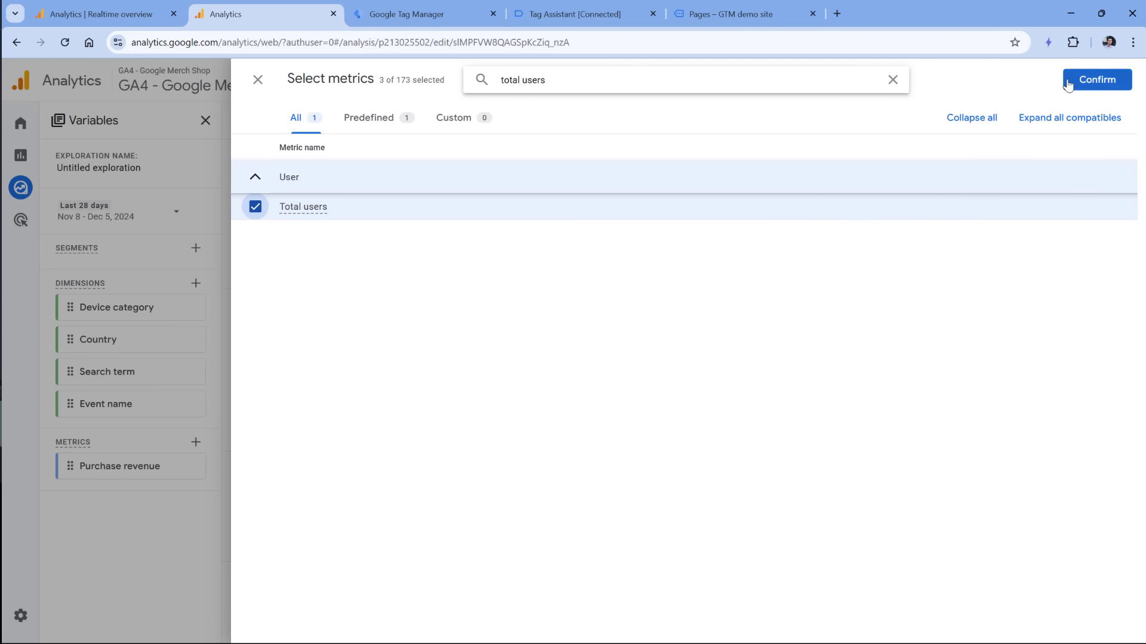
left_click(1092, 84)
Build the second free-form table with Search term as rows and Event count and Total users as values.
scroll(352, 325, "up", 4)
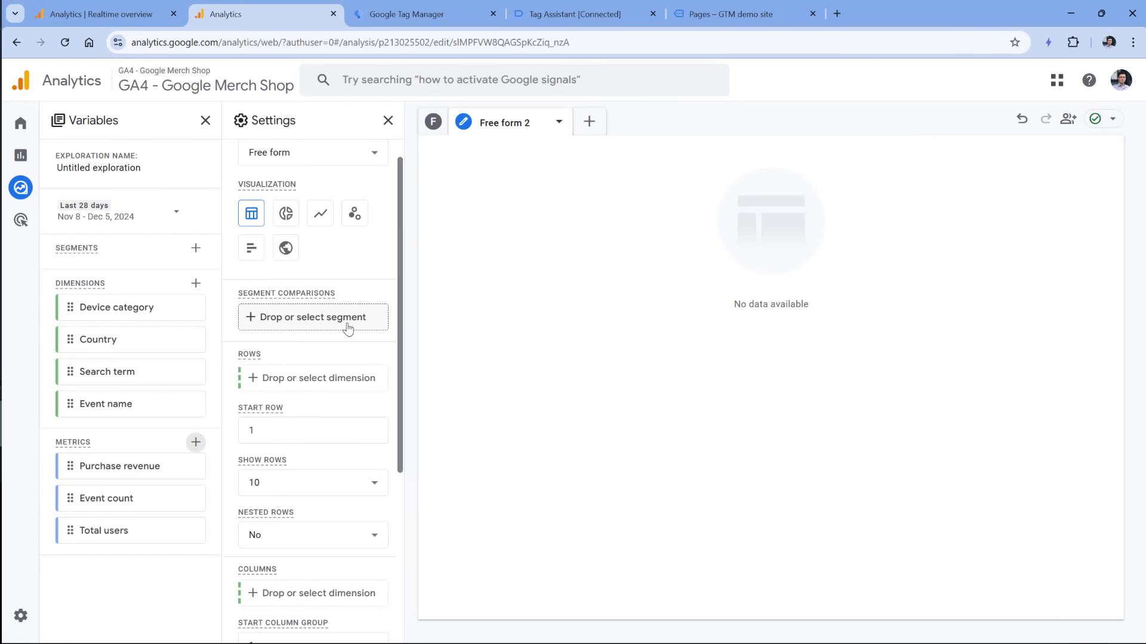
scroll(346, 325, "down", 2)
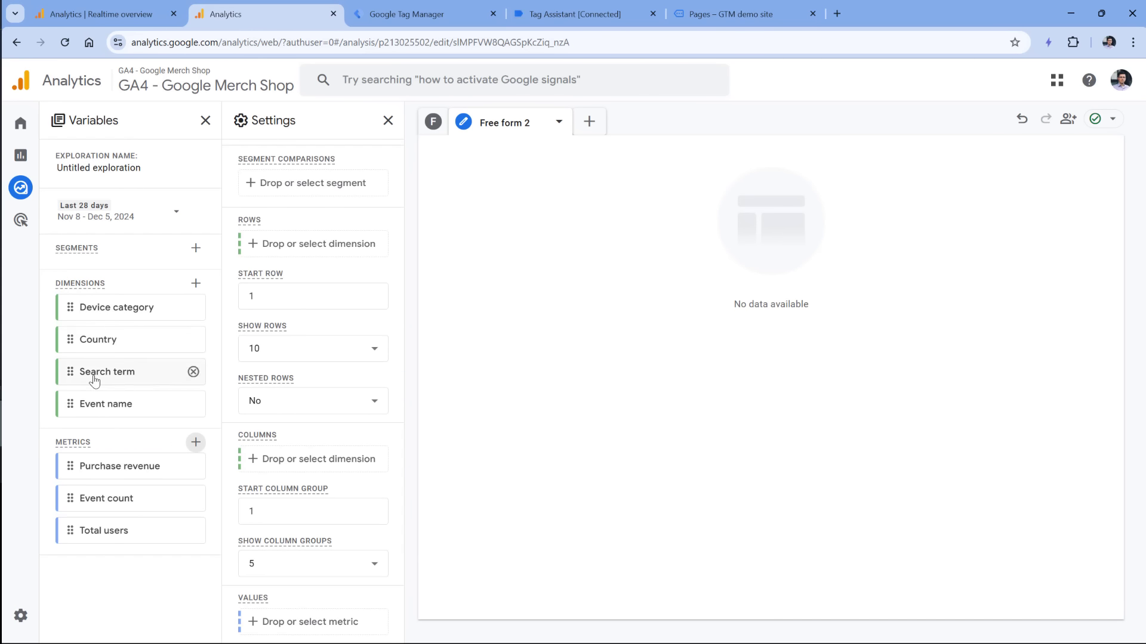
double_click(121, 377)
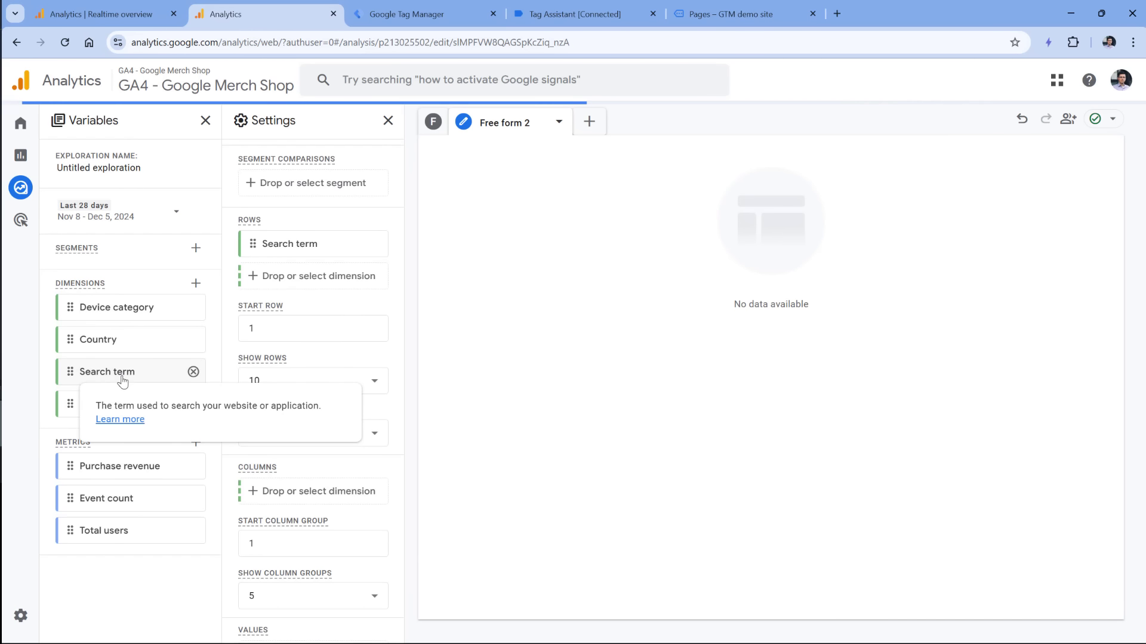
scroll(315, 316, "down", 4)
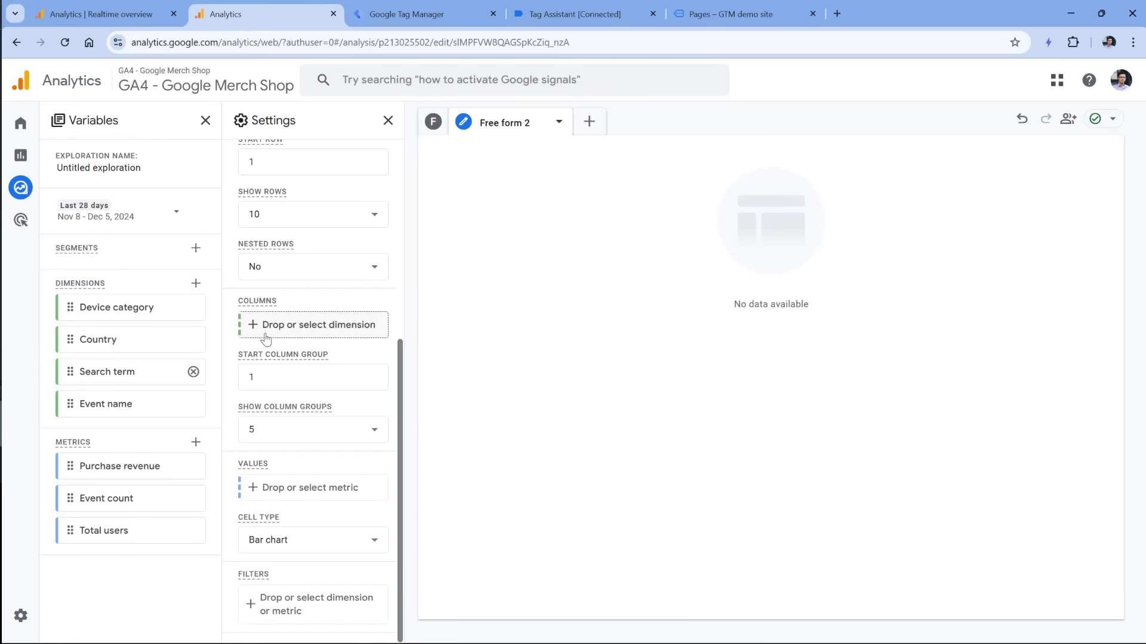
double_click(116, 505)
double_click(84, 530)
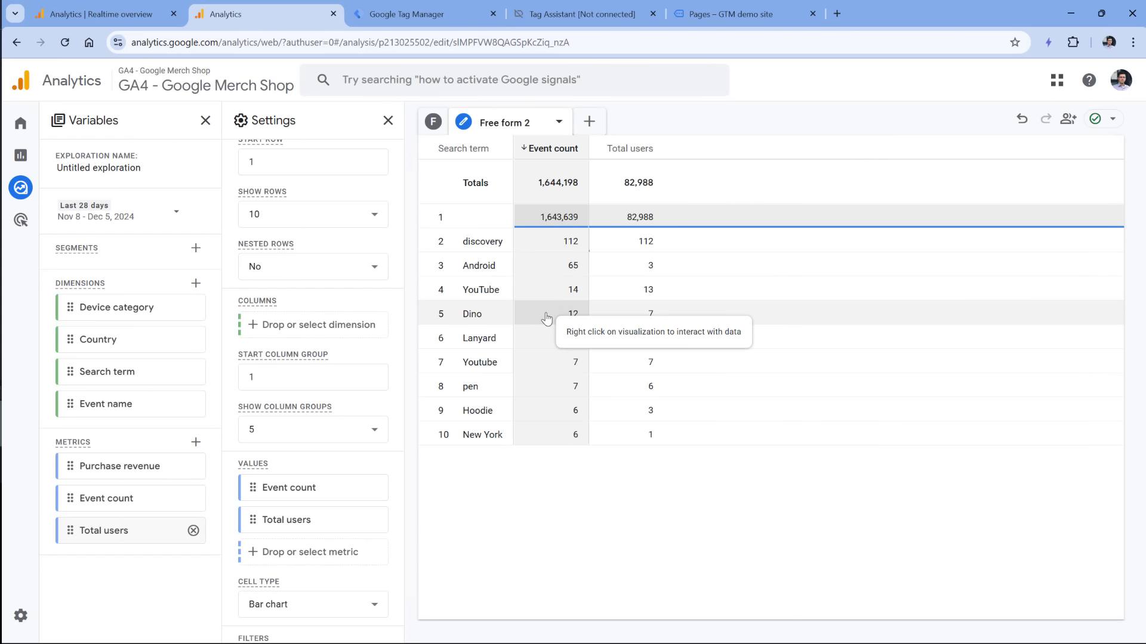
Filter the search term table to rows where Event name exactly matches view_search_results.
scroll(321, 358, "down", 2)
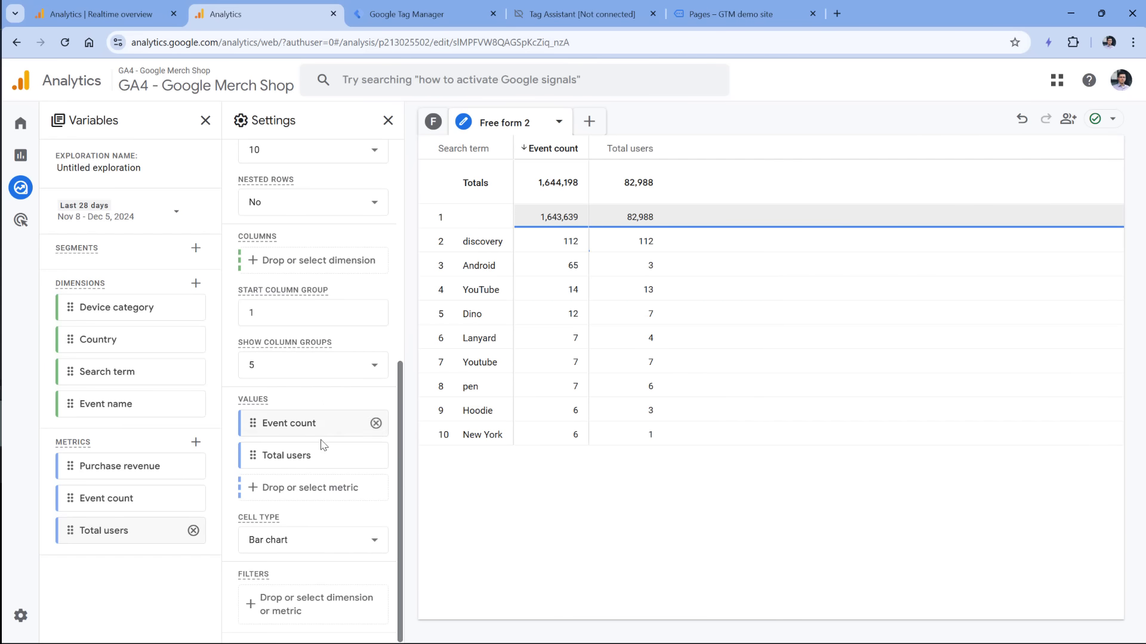
left_click(317, 606)
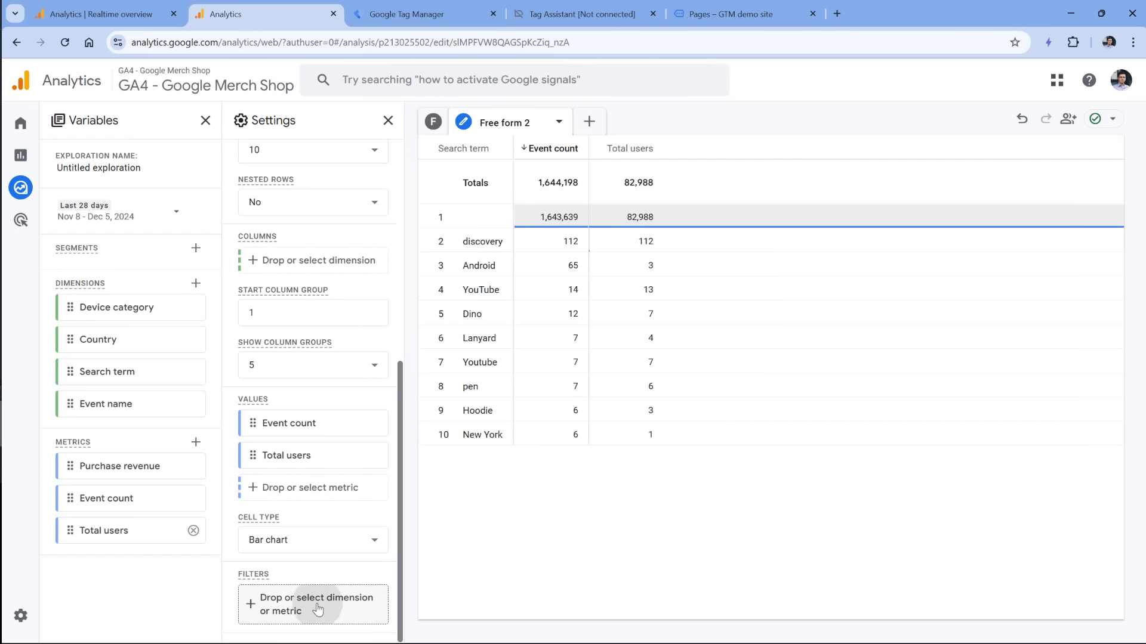
left_click(361, 474)
scroll(317, 376, "down", 4)
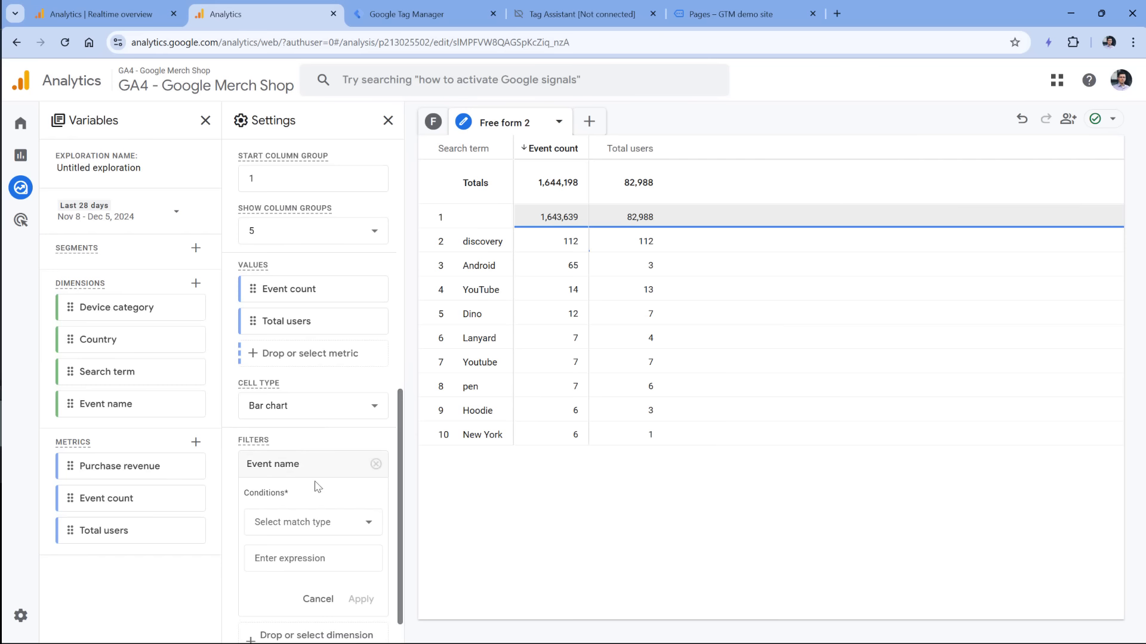
left_click(310, 522)
left_click(305, 349)
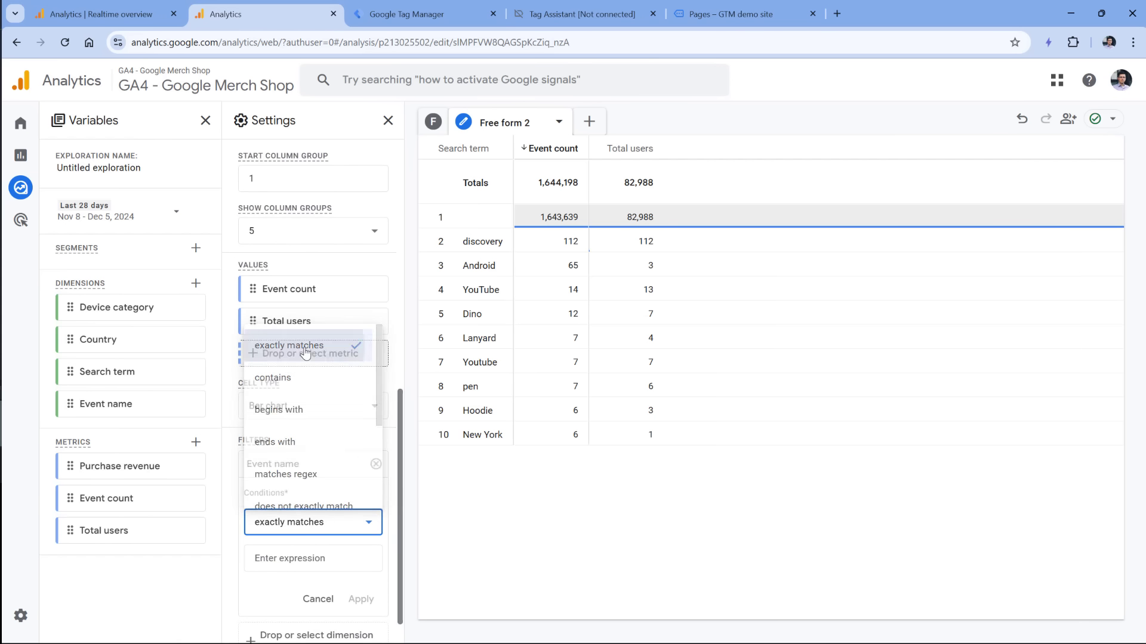
left_click(310, 557)
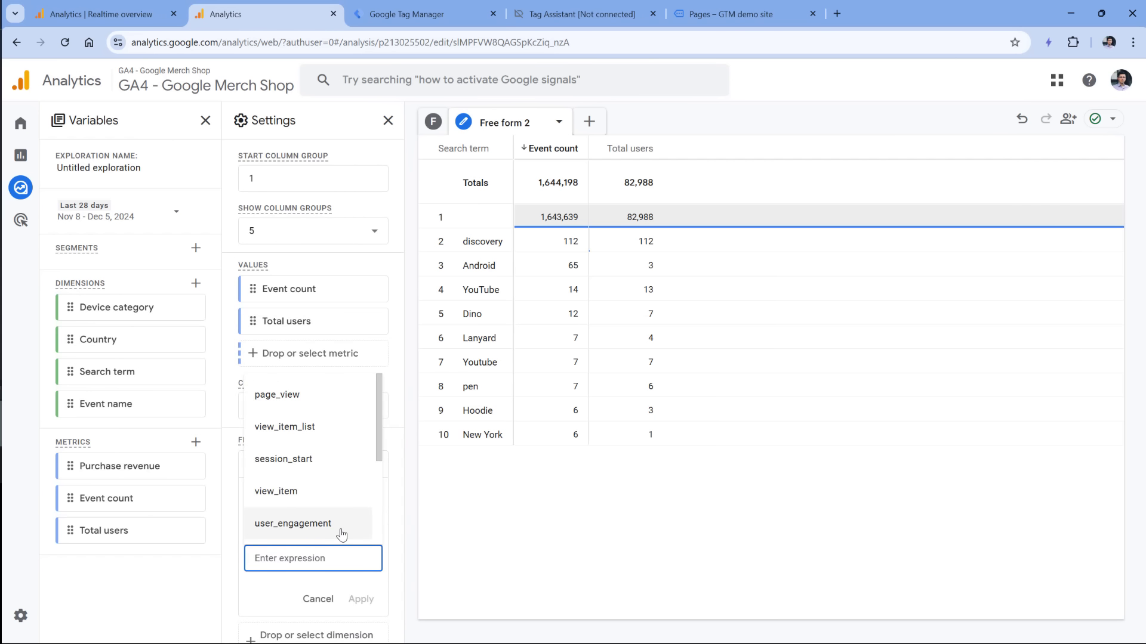
type("view_")
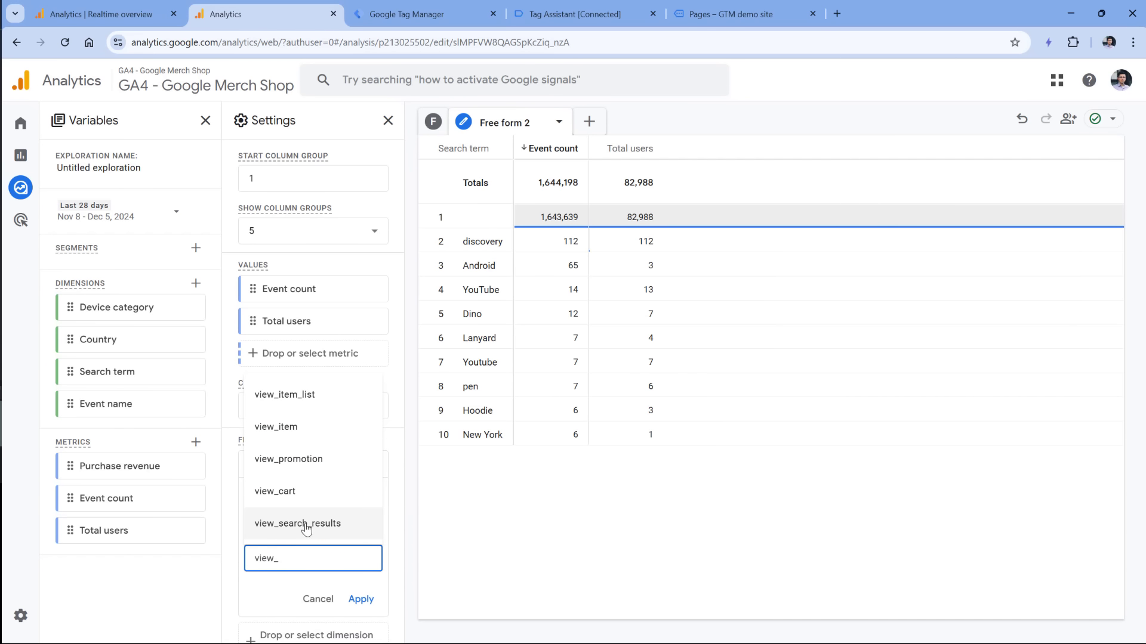
left_click(306, 525)
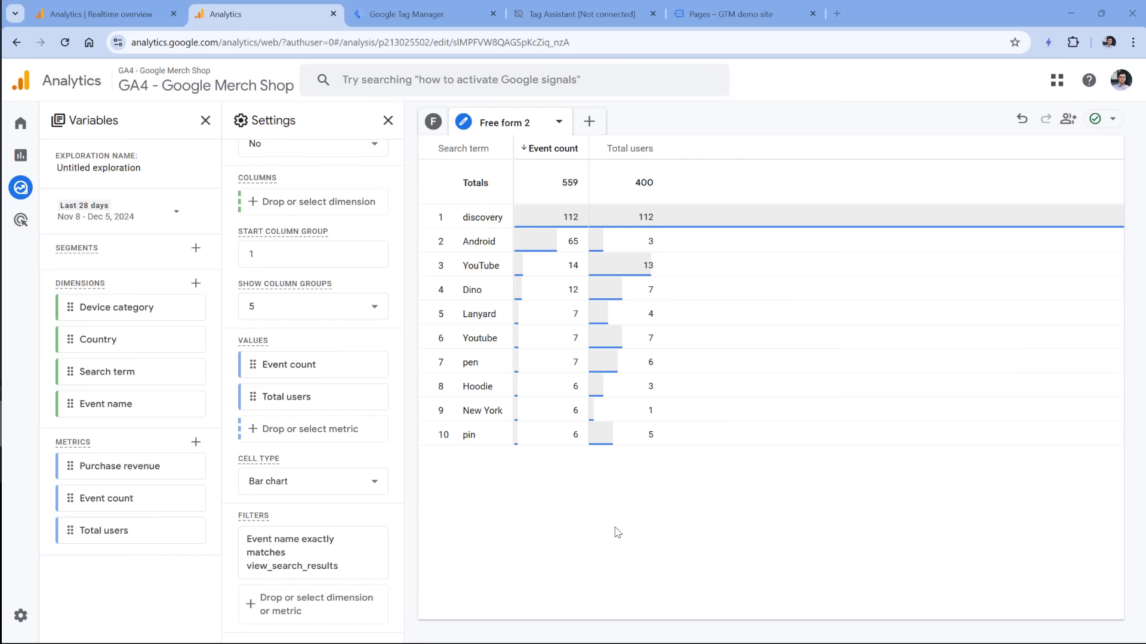
left_click_drag(478, 266, 484, 266)
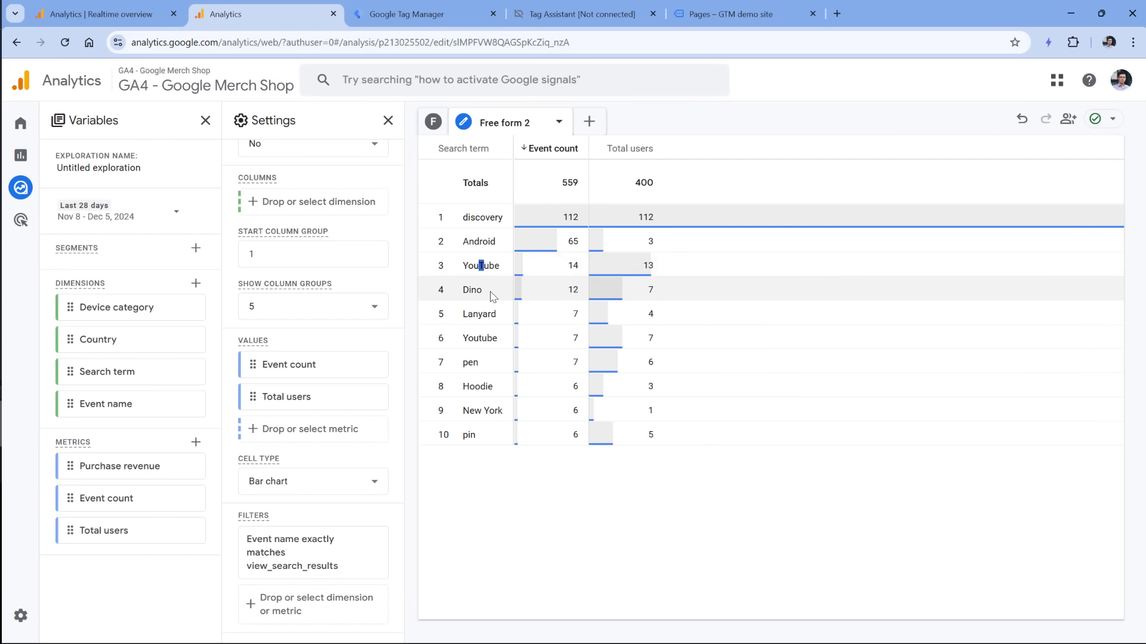
left_click(481, 341)
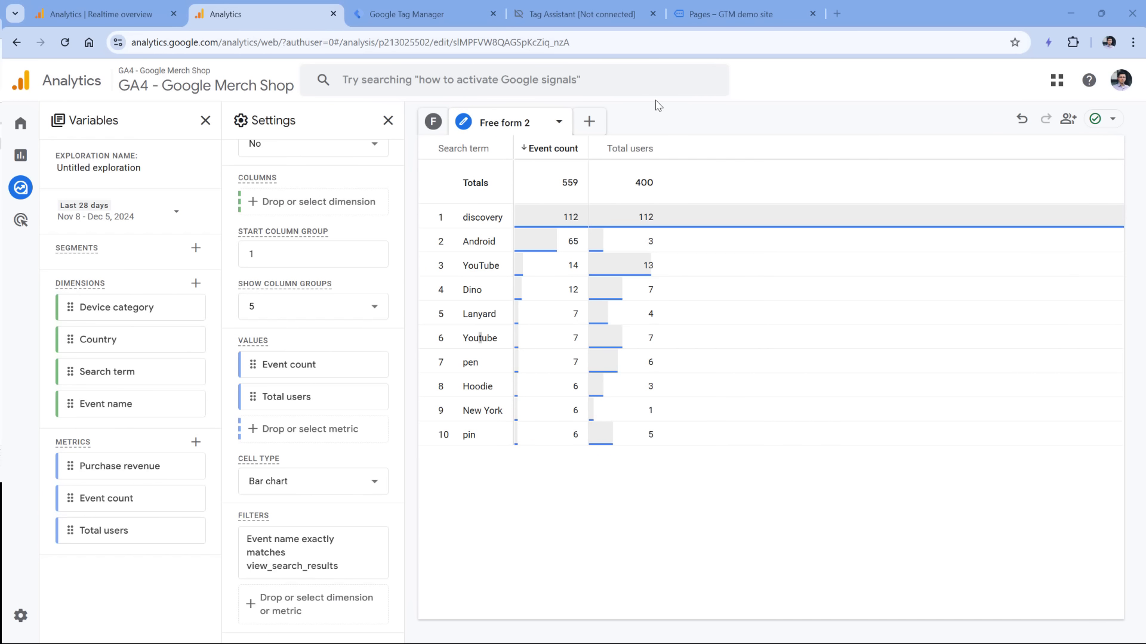
Add a Funnel exploration tab to the exploration.
left_click(589, 123)
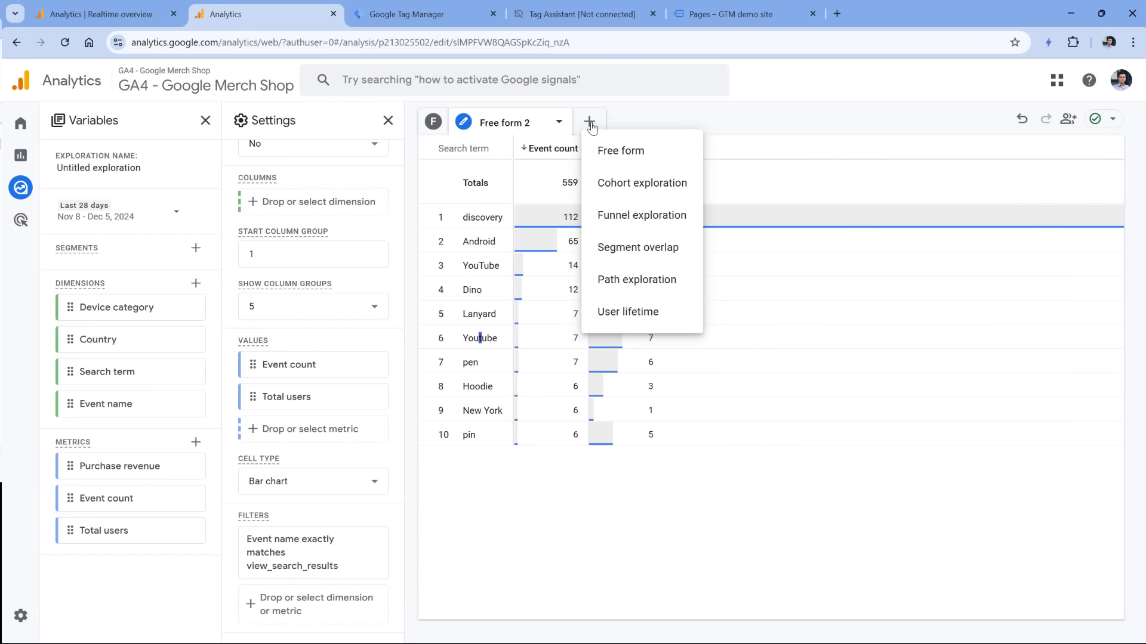
left_click(646, 222)
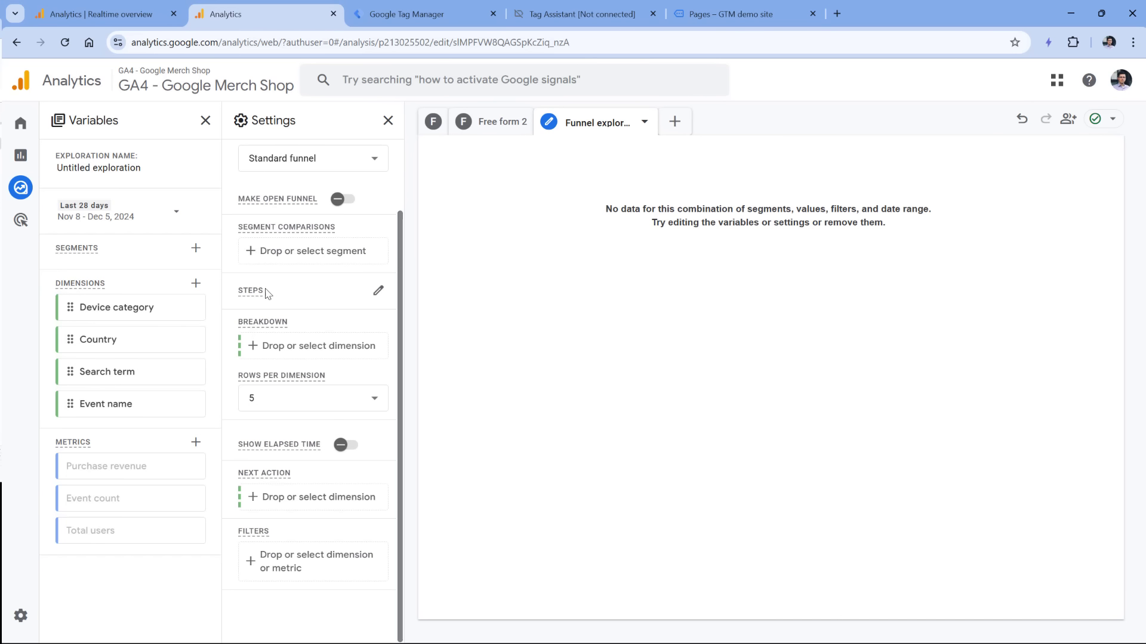
Define the funnel's first step, named Viewed a product, with the view_item event as its condition.
left_click(378, 292)
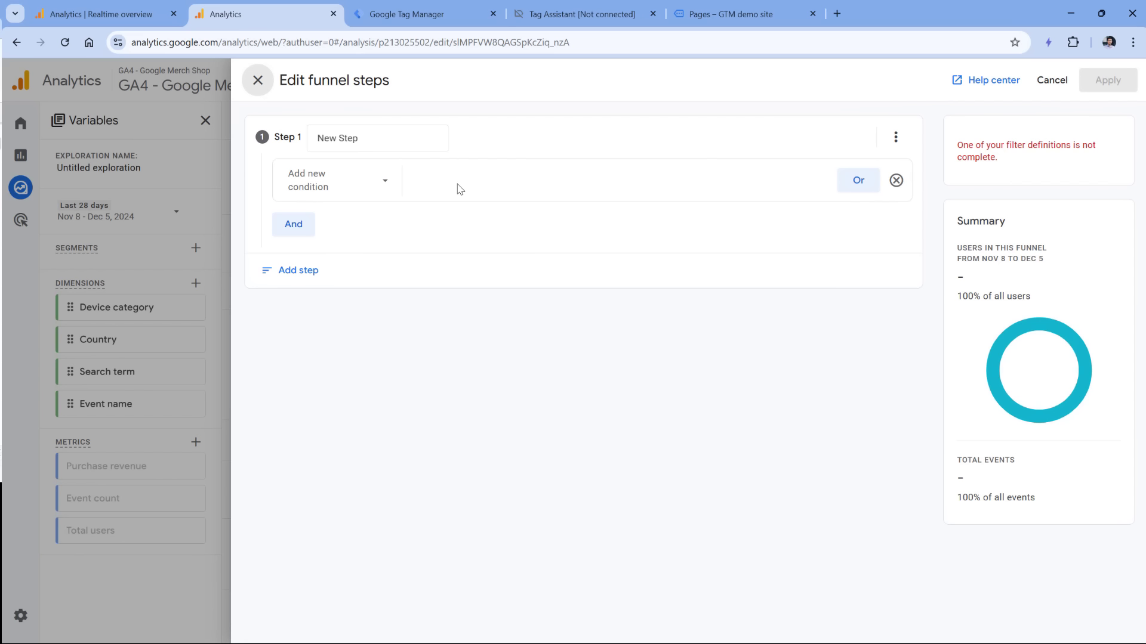
triple_click(348, 136)
type("View")
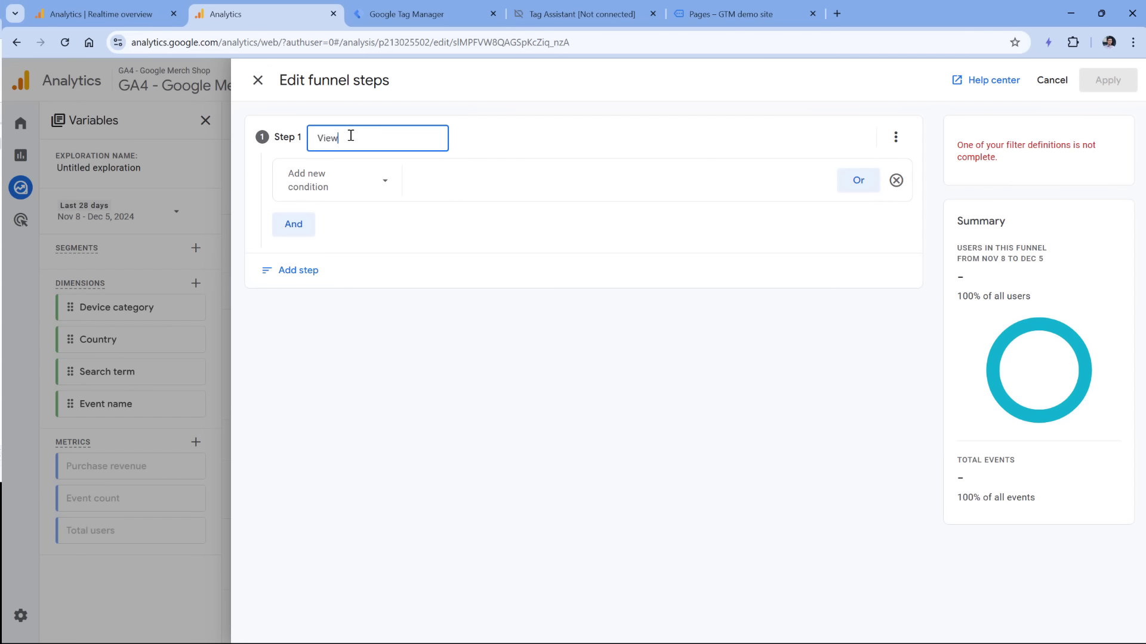
type("ed a product")
left_click(336, 185)
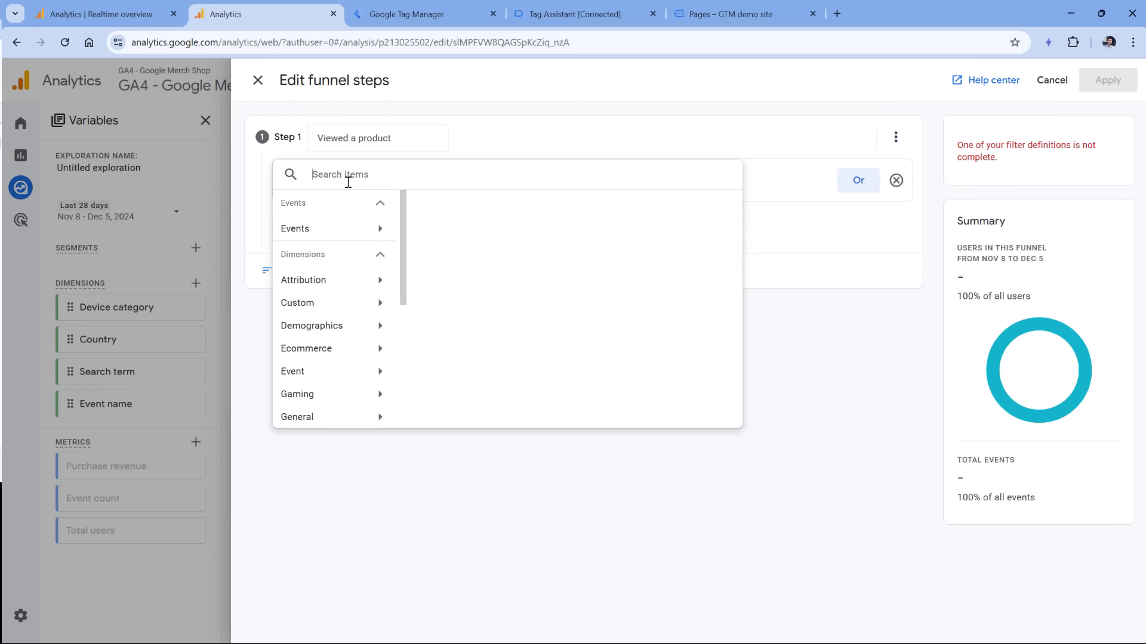
type("viewed")
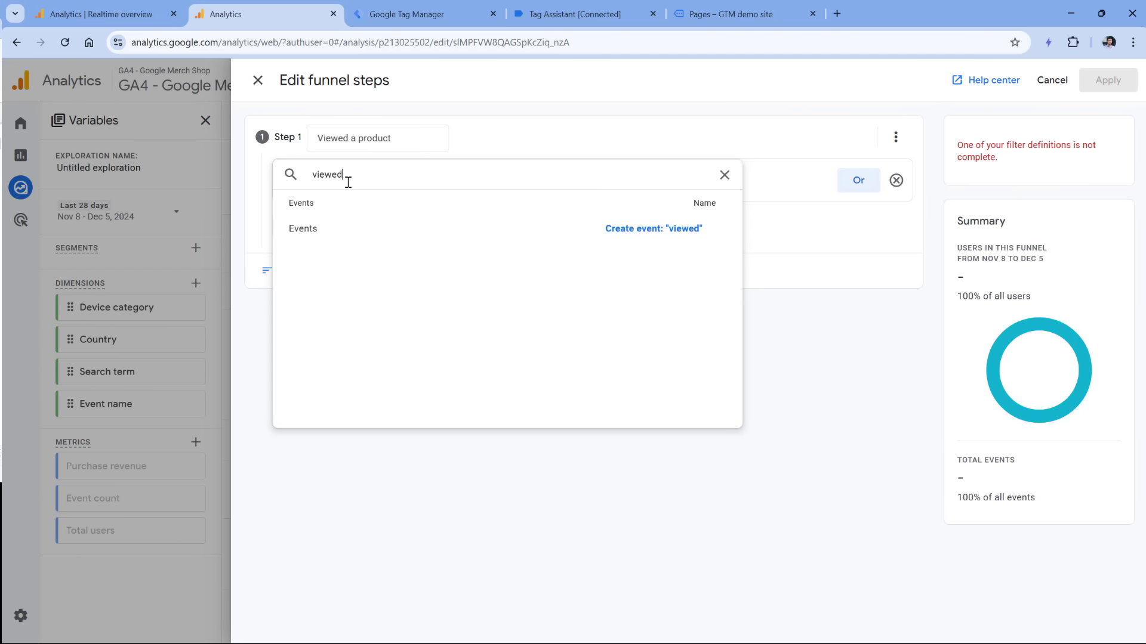
type("_")
key("BackSpace")
key("BackSpace")
key("BackSpace")
type("_")
left_click(456, 249)
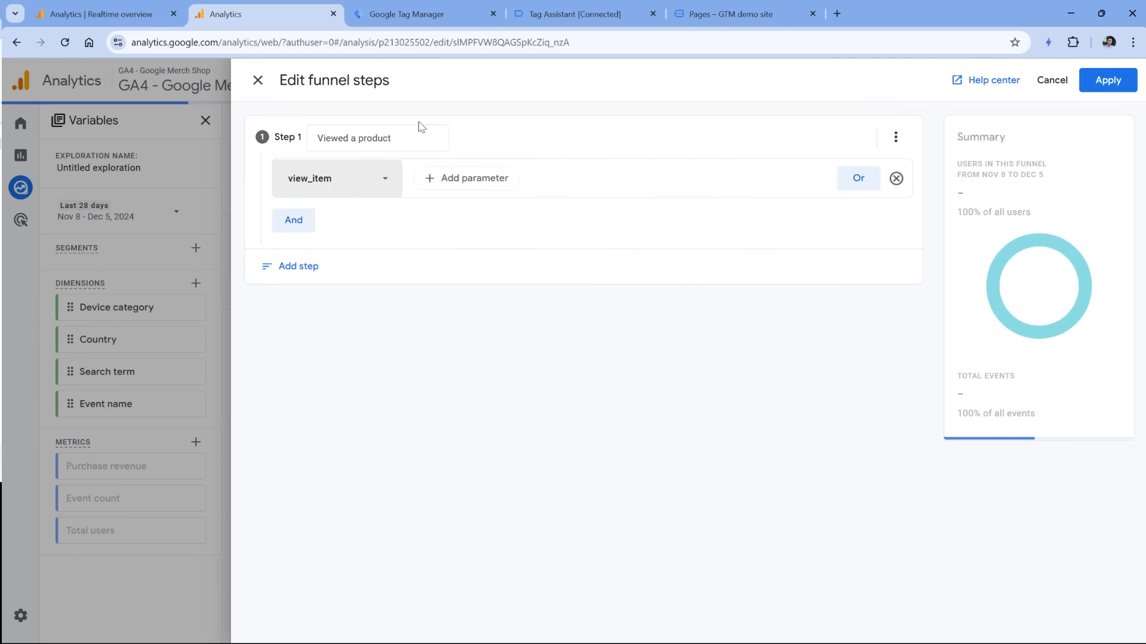
Add a second funnel step named Added to cart with the add_to_cart event as its condition.
left_click(298, 266)
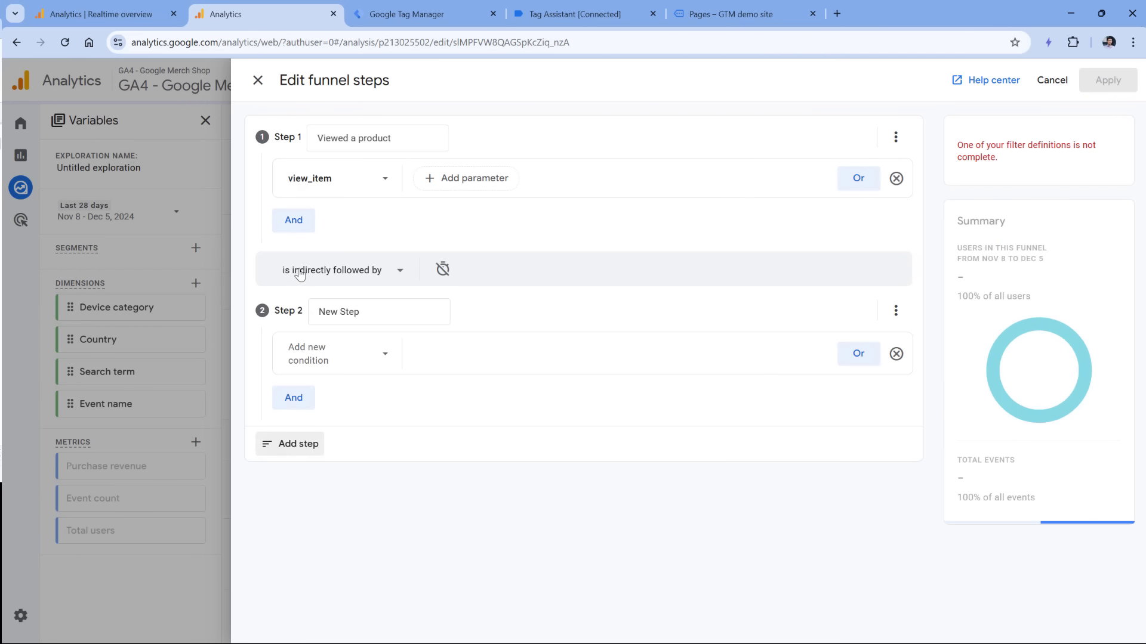
double_click(366, 312)
key("ctrl+a")
type("Add to ")
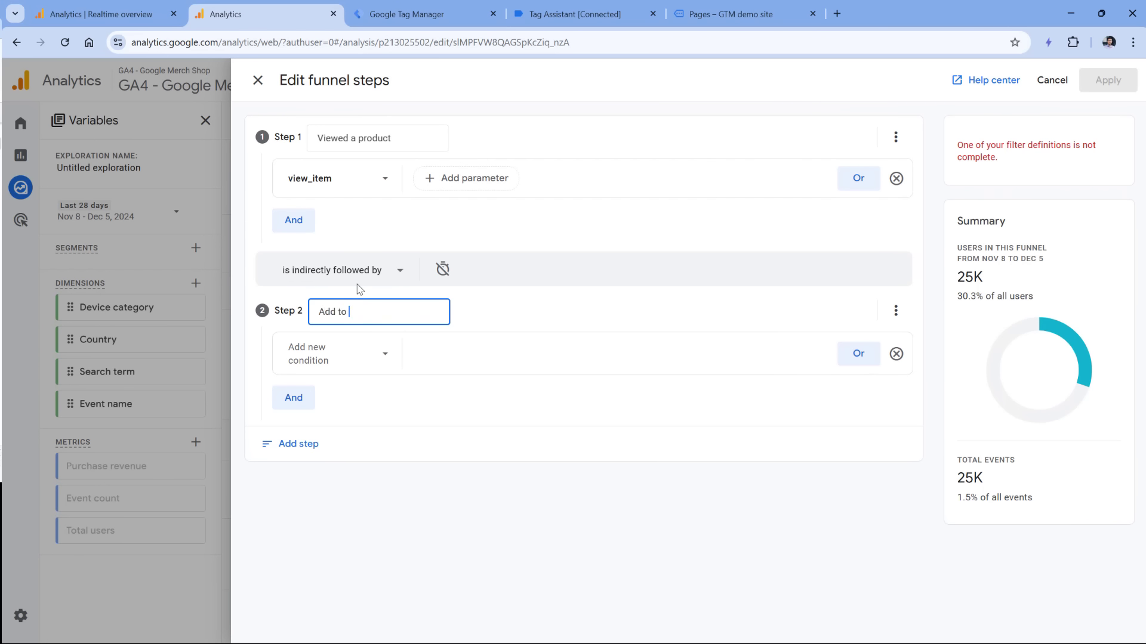
type("carted")
left_click(322, 353)
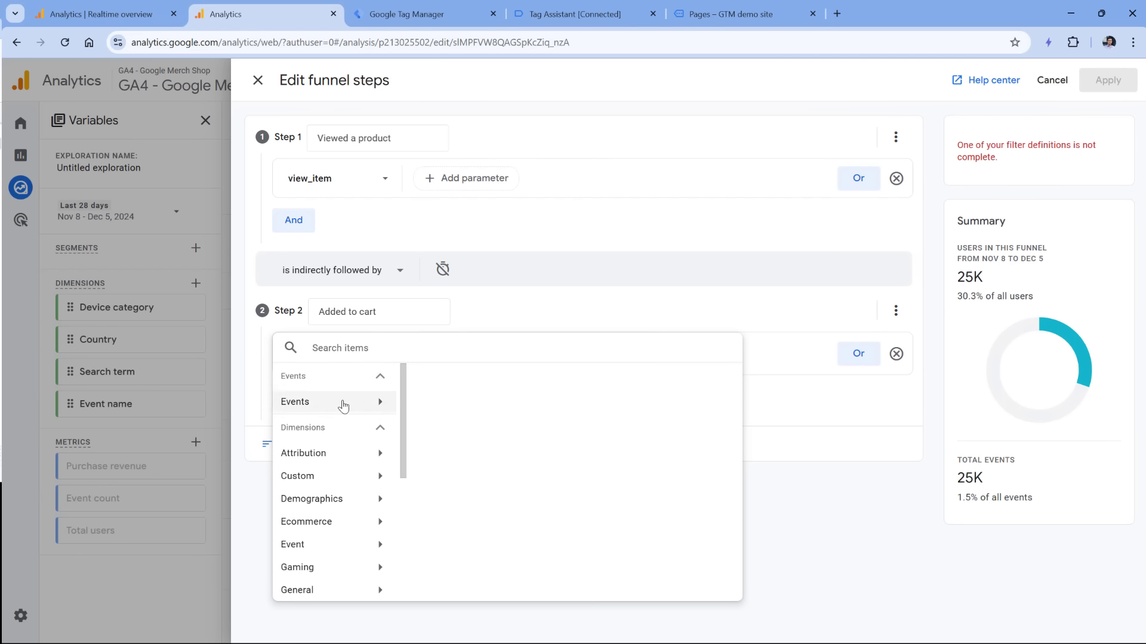
scroll(333, 474, "down", 4)
scroll(321, 448, "up", 2)
scroll(320, 449, "up", 3)
left_click(332, 402)
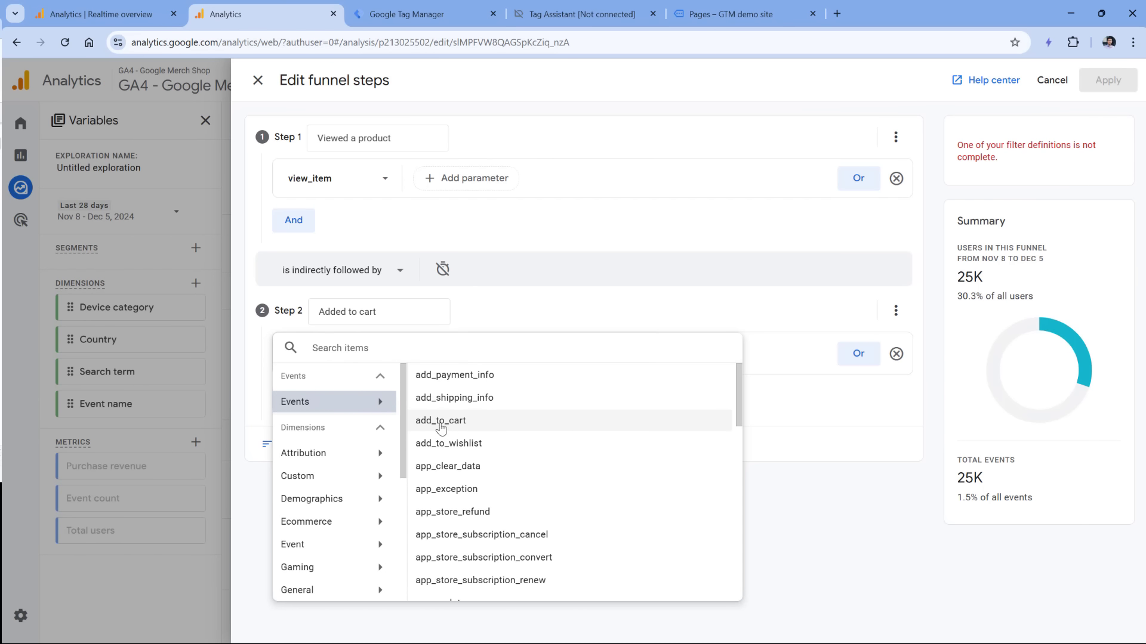
left_click(441, 421)
Add a third funnel step named Purchased with the purchase event as its condition, and apply the funnel steps.
left_click(291, 457)
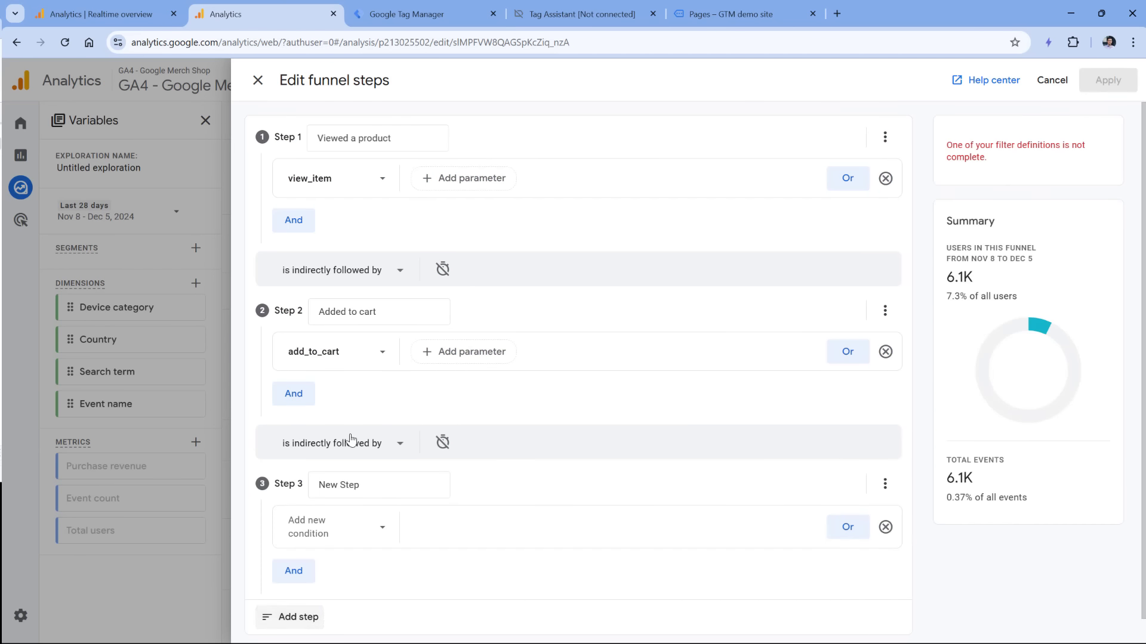
left_click(335, 504)
left_click(312, 329)
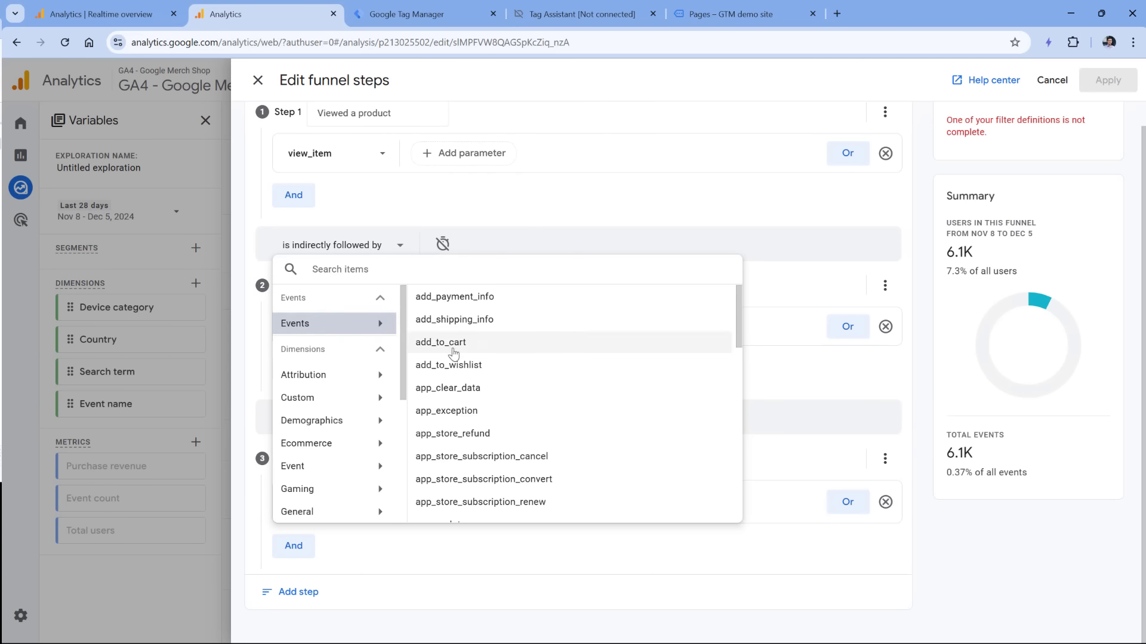
scroll(468, 358, "down", 10)
left_click(442, 420)
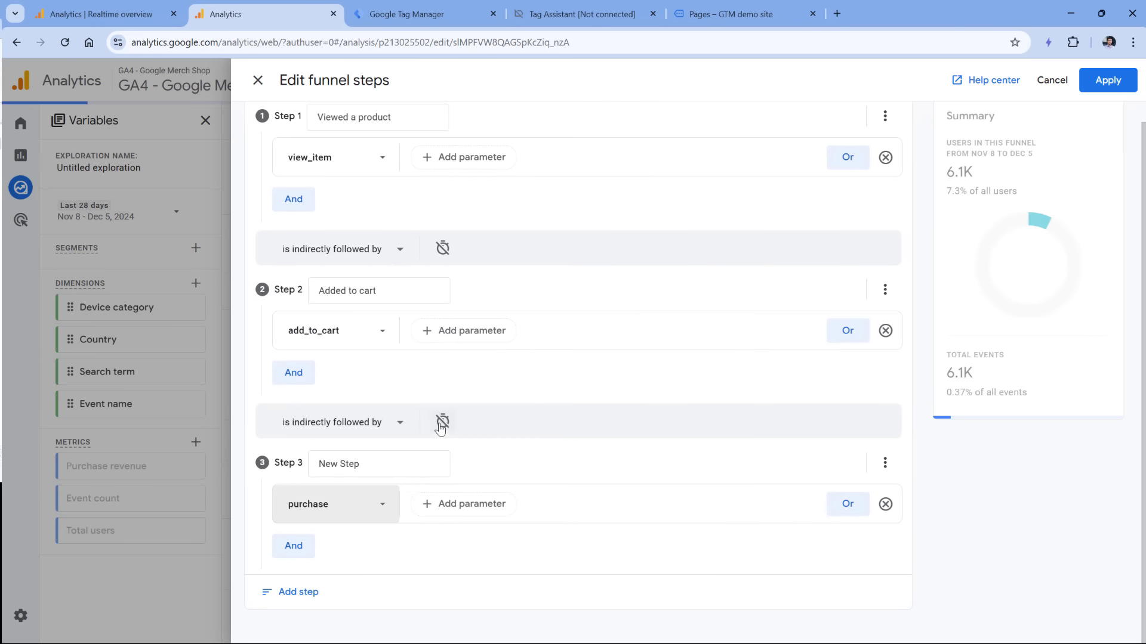
left_click(355, 463)
key("ctrl+a")
type("Purc")
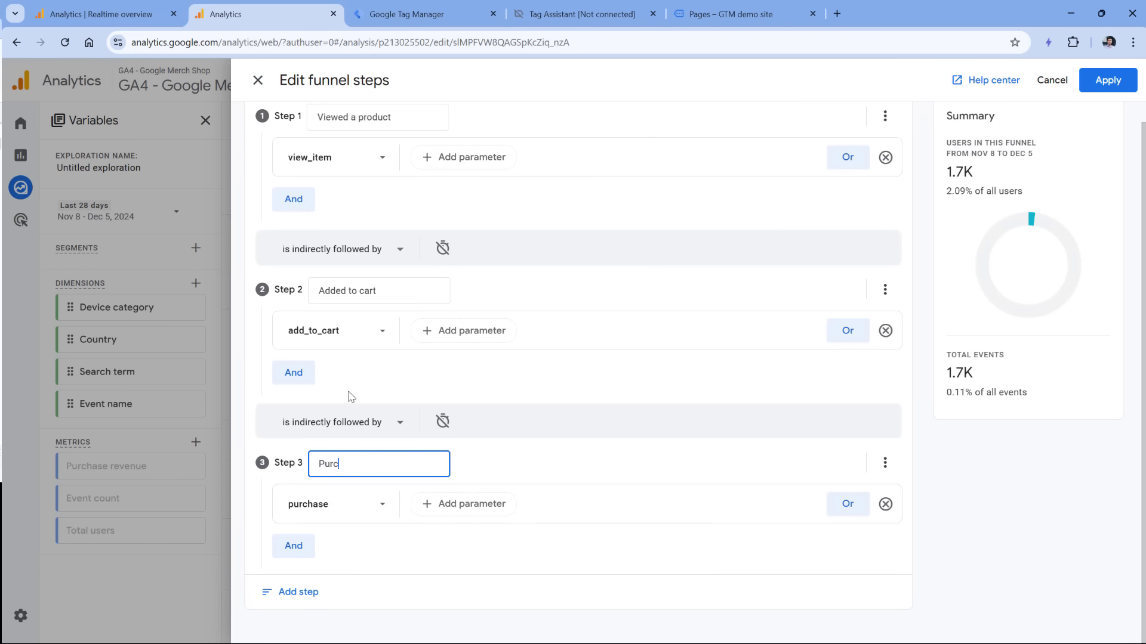
type("hased")
left_click(1108, 82)
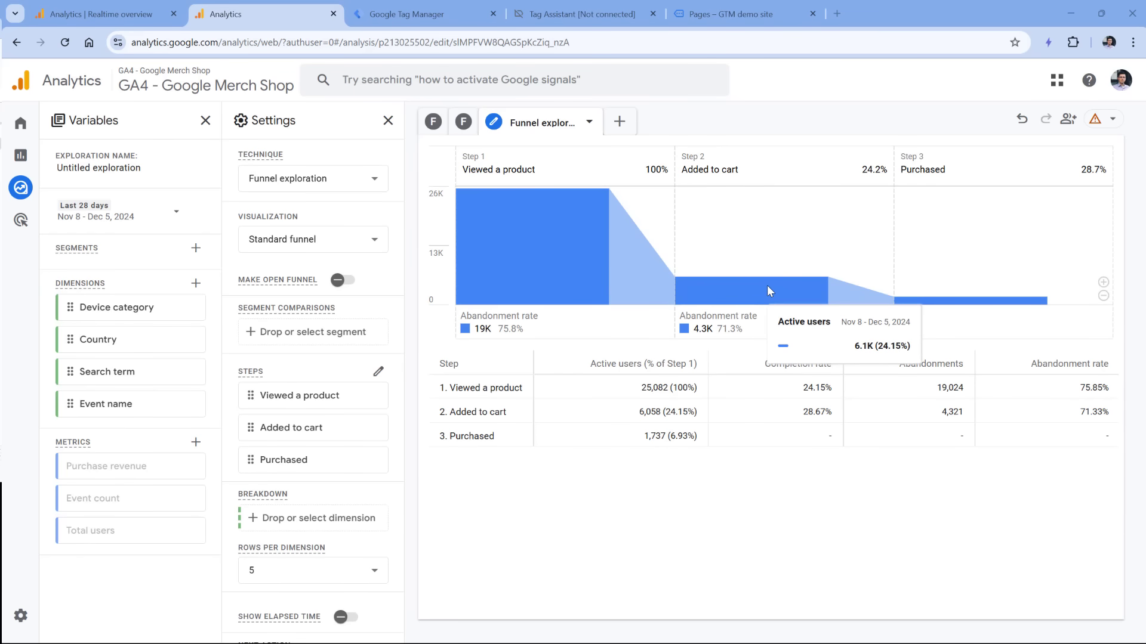
Switch the funnel's visualization to Trended funnel.
left_click(320, 246)
left_click(296, 306)
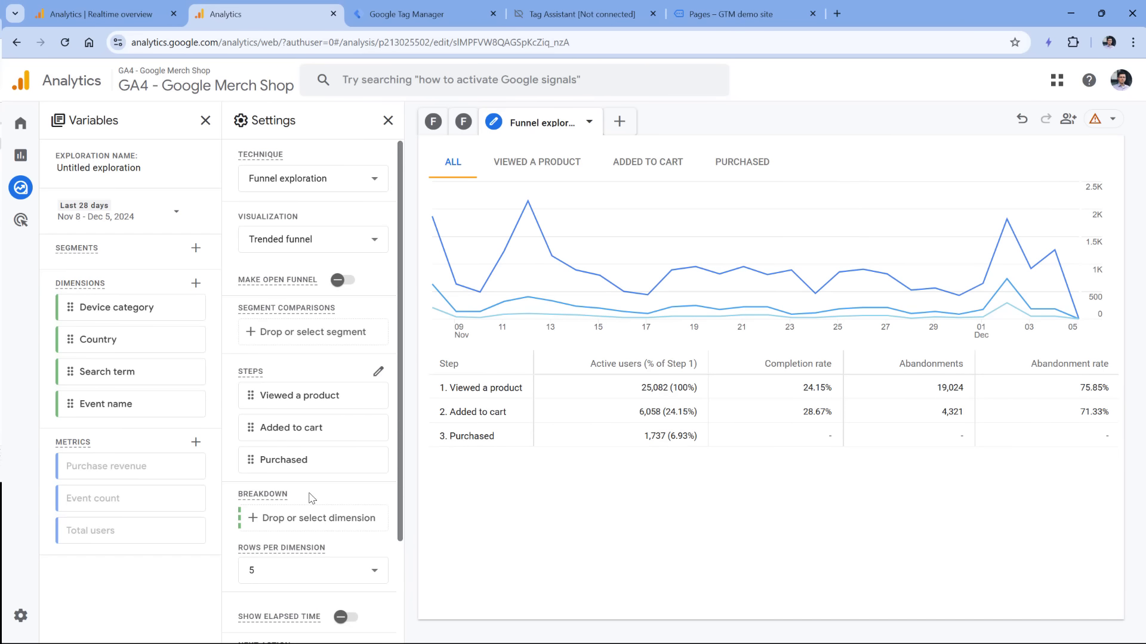
scroll(310, 359, "down", 2)
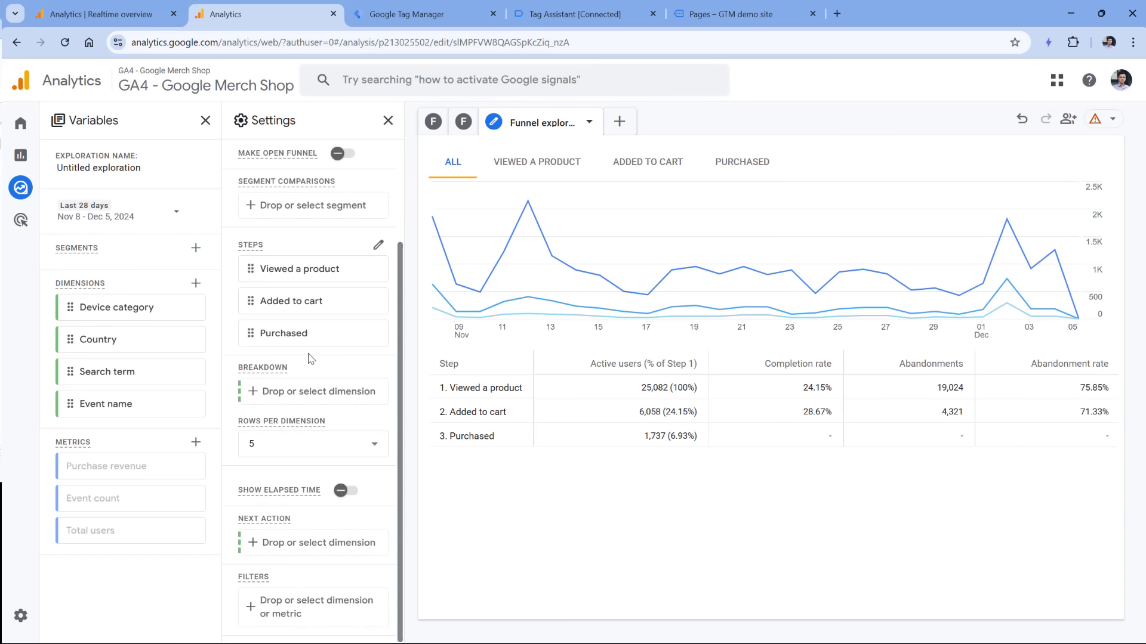
Set the funnel's visualization back to Standard funnel.
scroll(311, 358, "up", 2)
left_click(313, 239)
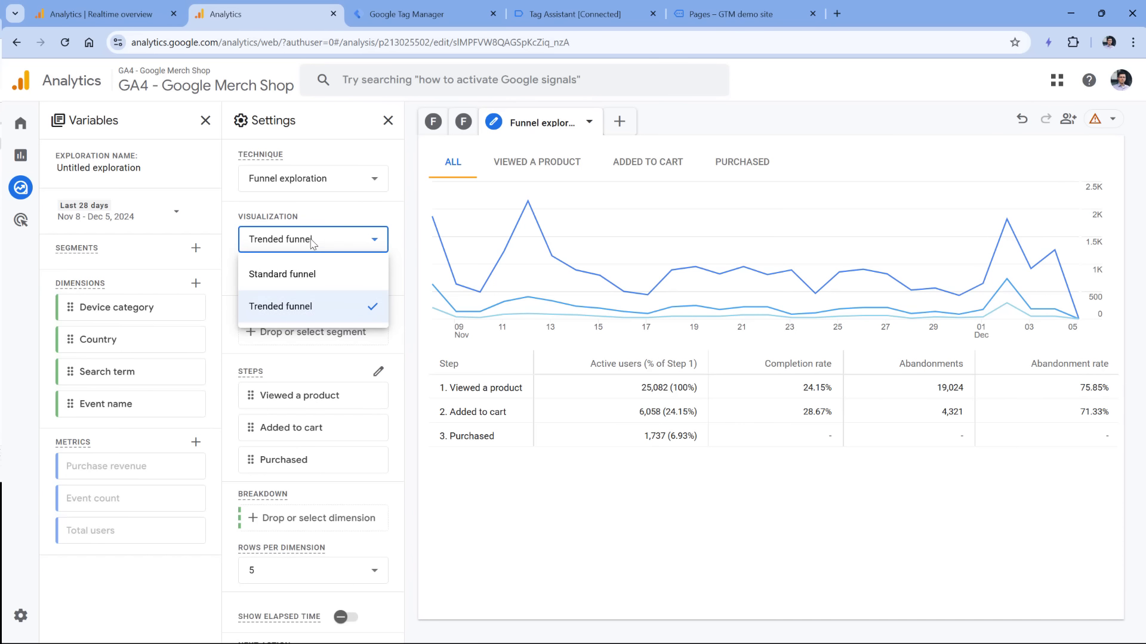
left_click(301, 276)
Break down the funnel by the Device category dimension.
scroll(308, 299, "down", 2)
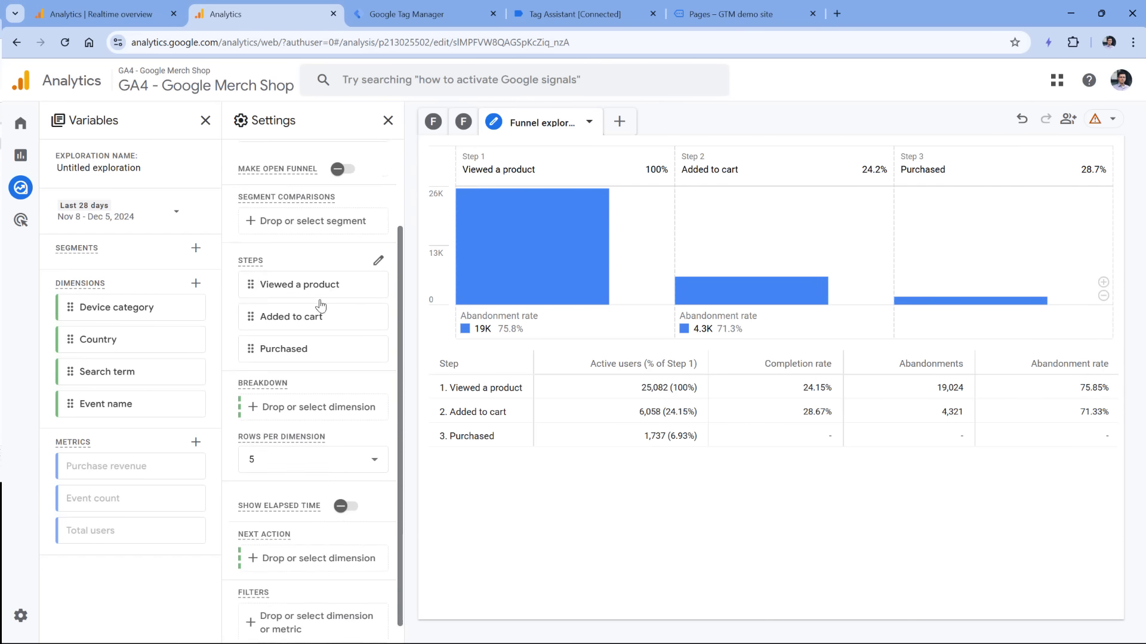
left_click(308, 398)
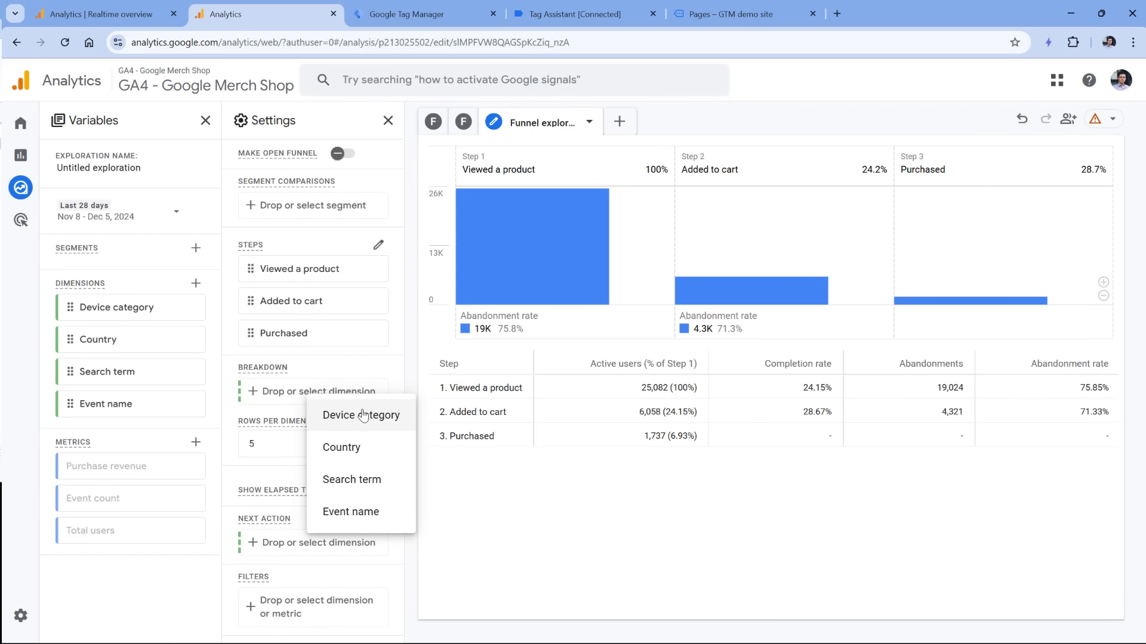
left_click(109, 327)
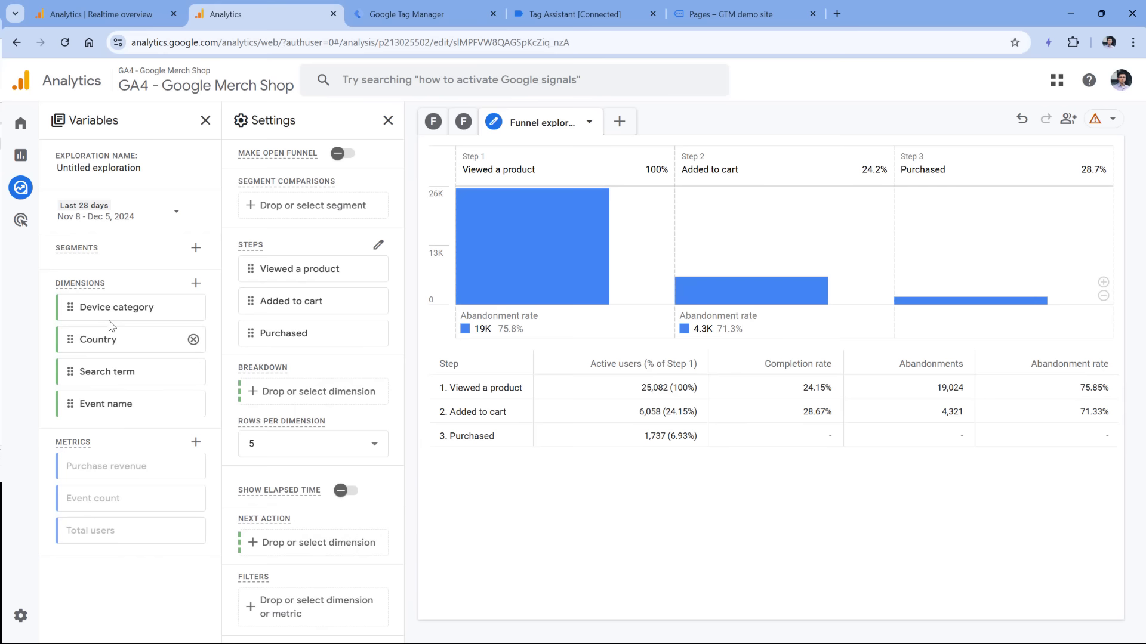
left_click(308, 395)
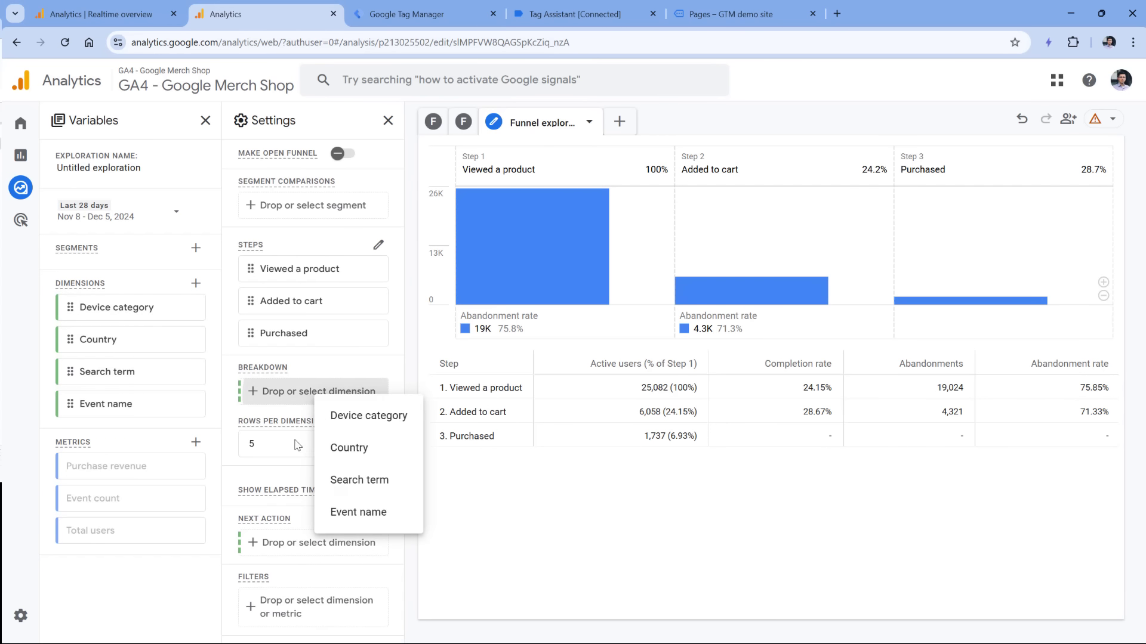
left_click(117, 286)
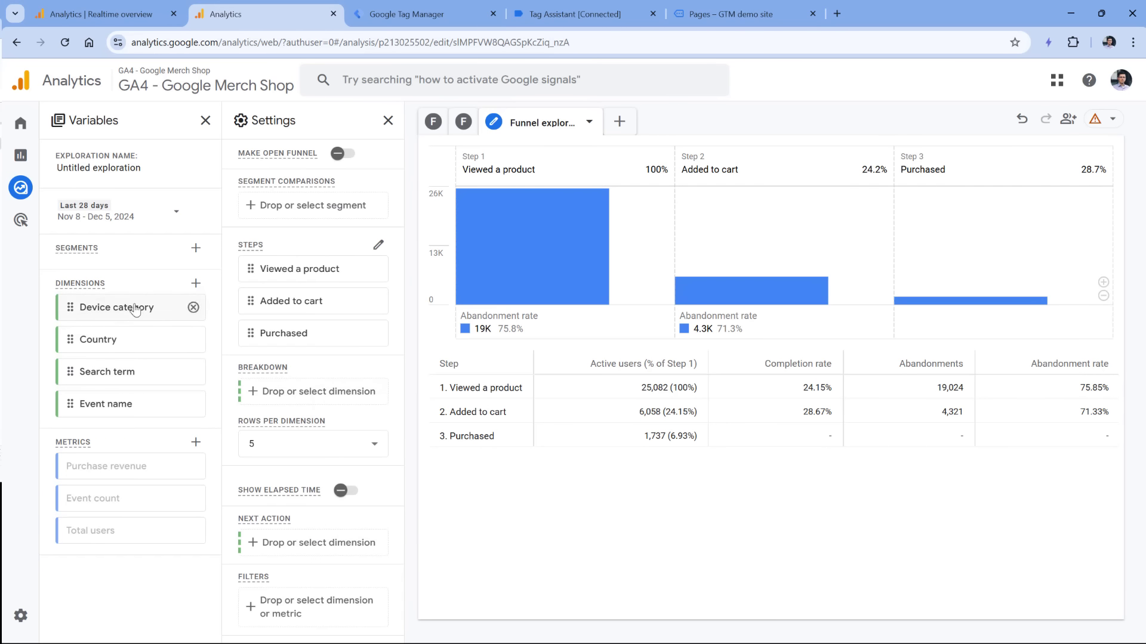
left_click(322, 392)
left_click(385, 413)
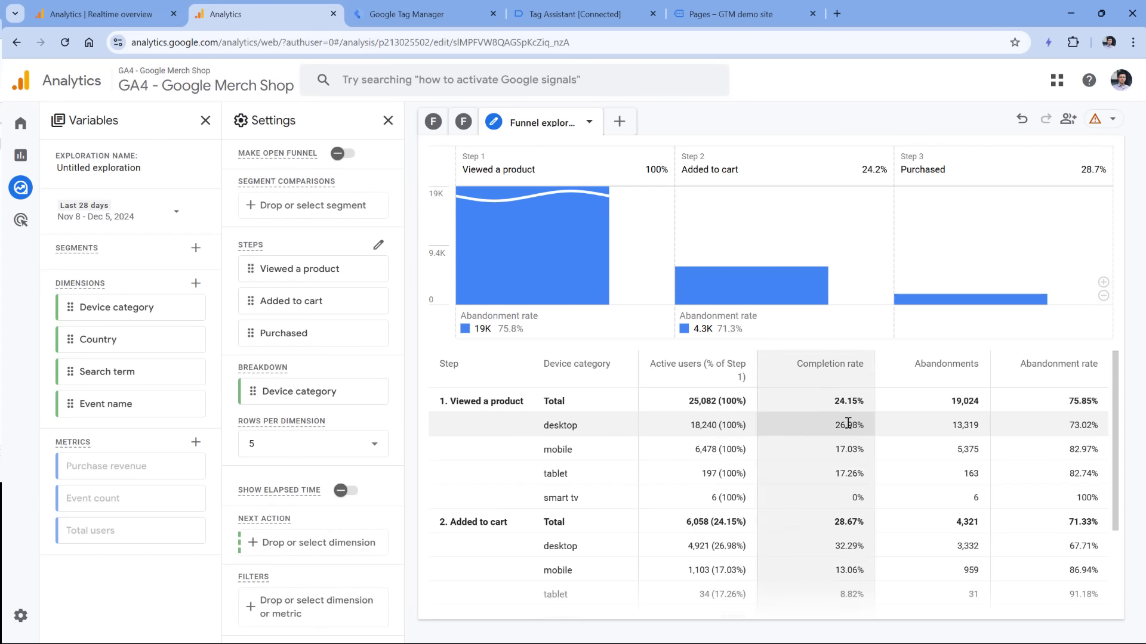
Compare completion rates and active users for desktop, mobile and tablet across the funnel steps.
triple_click(852, 546)
scroll(883, 523, "down", 1)
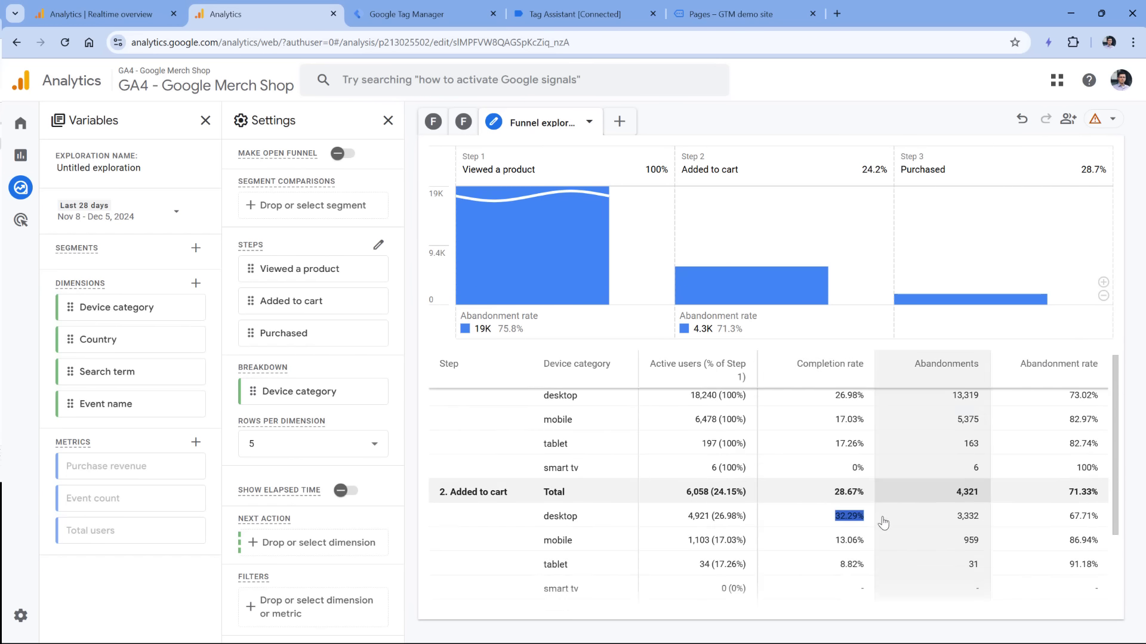
scroll(884, 523, "down", 3)
double_click(557, 439)
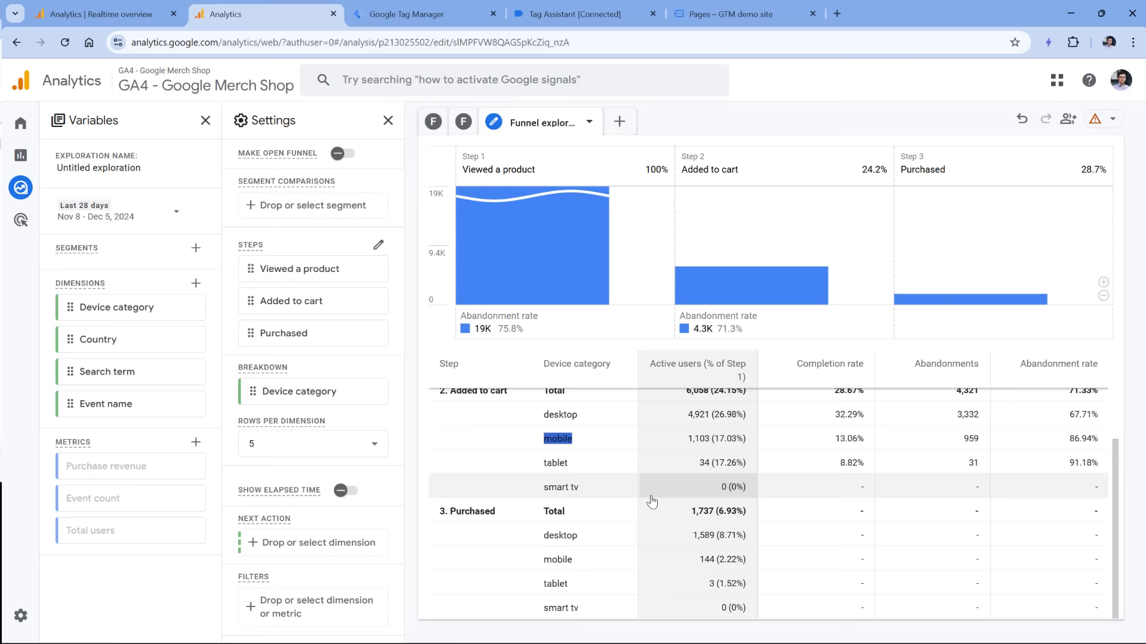
scroll(652, 501, "up", 4)
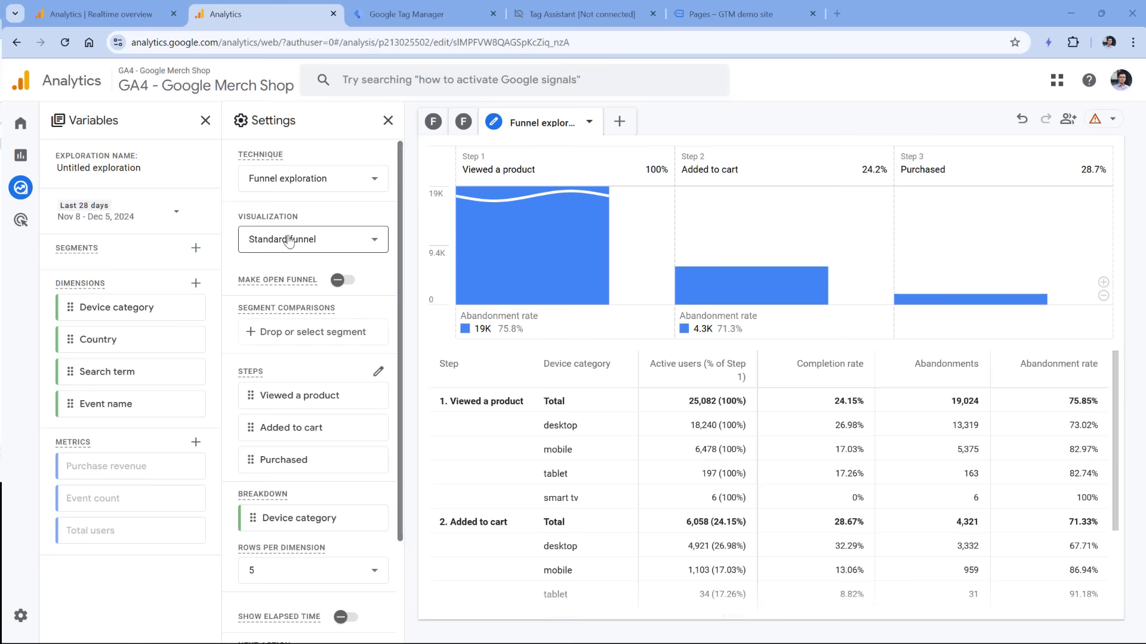
scroll(290, 344, "down", 2)
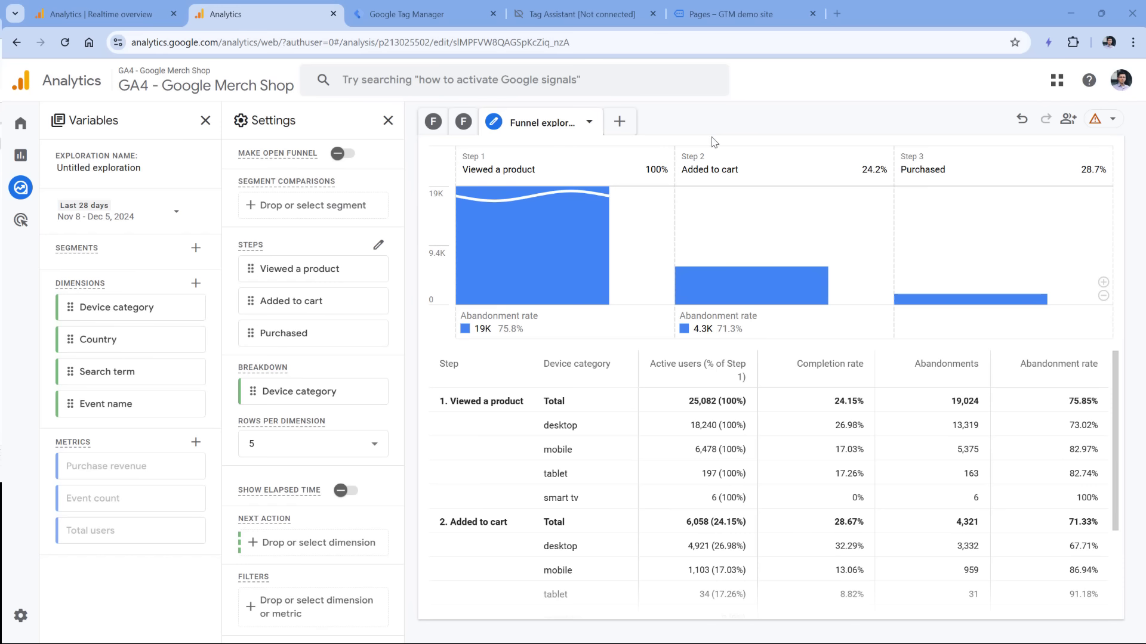
Add a Path exploration tab and restart its path with the Page path and screen class value / as the starting point.
left_click(620, 121)
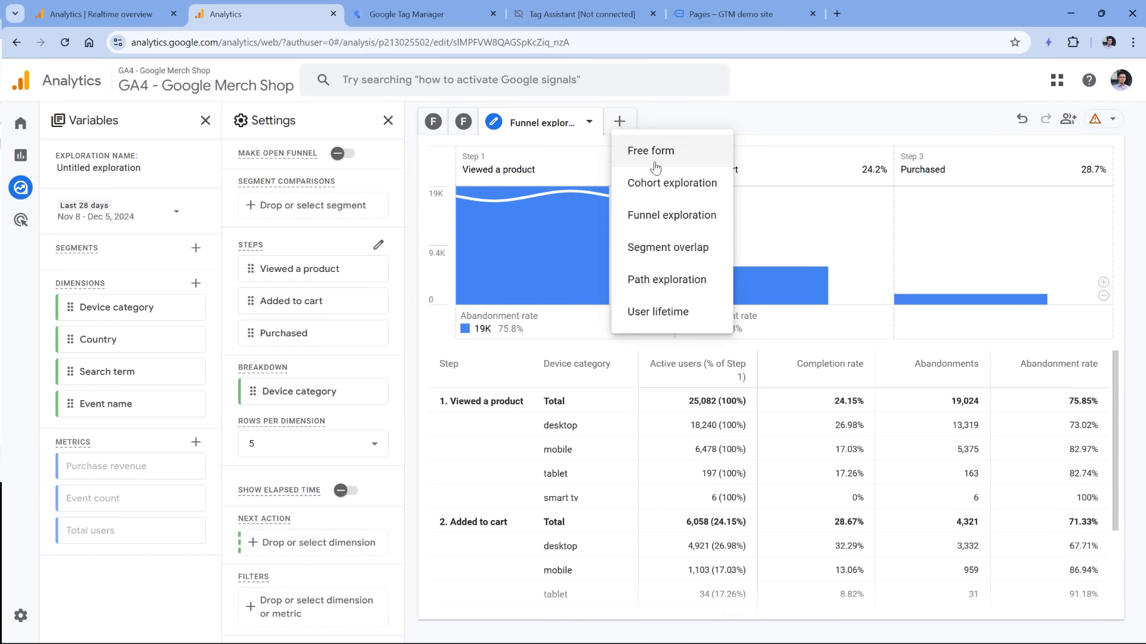
left_click(667, 279)
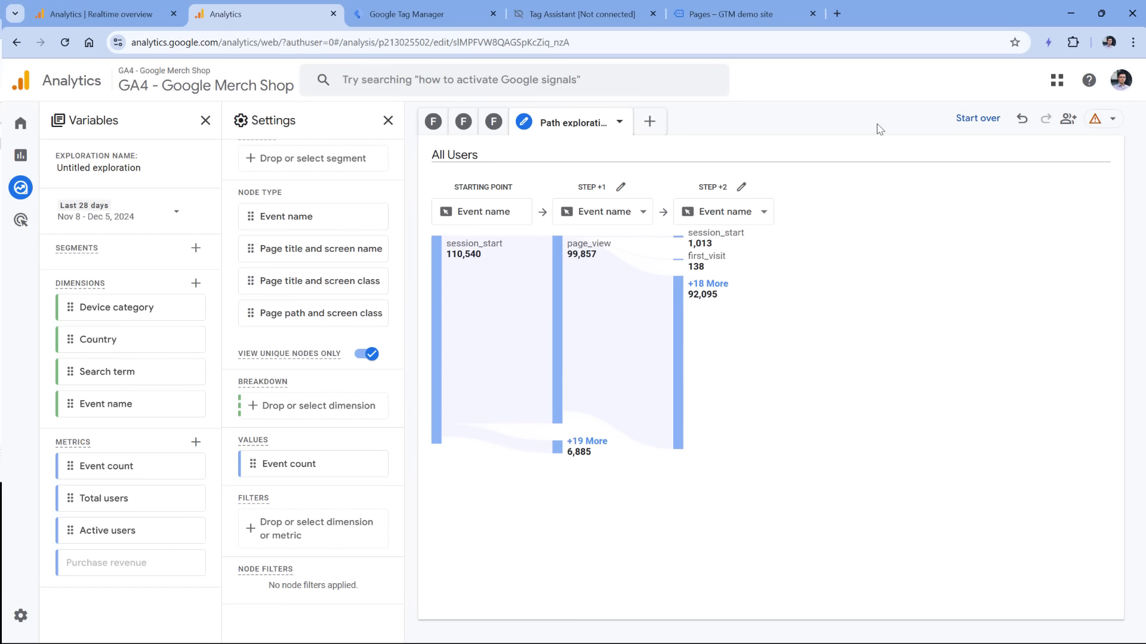
left_click(979, 118)
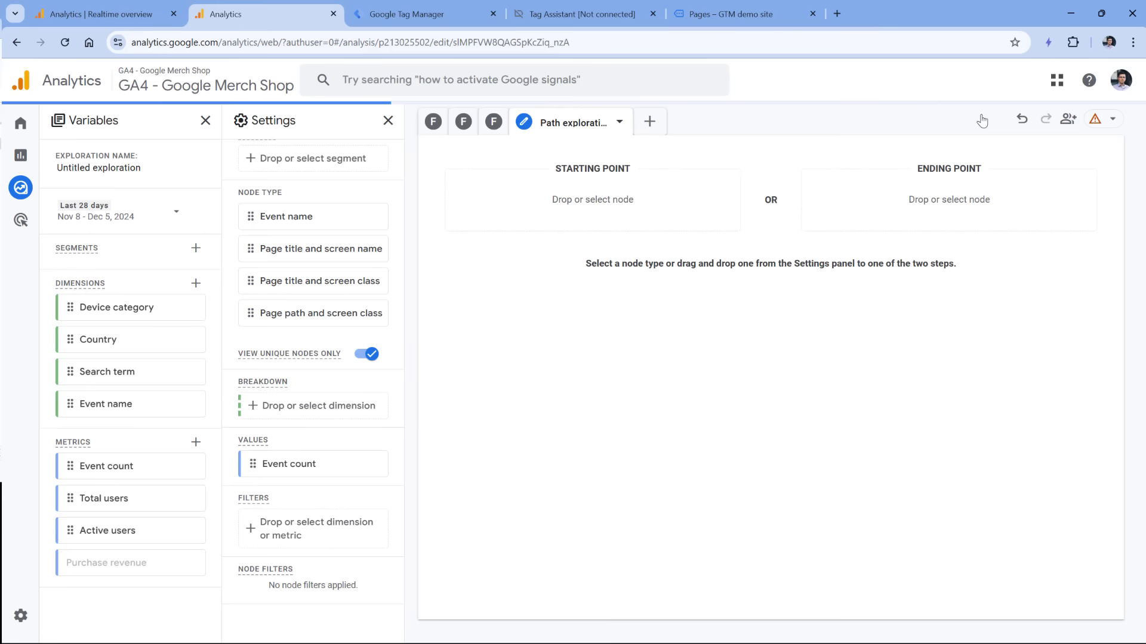
left_click(597, 203)
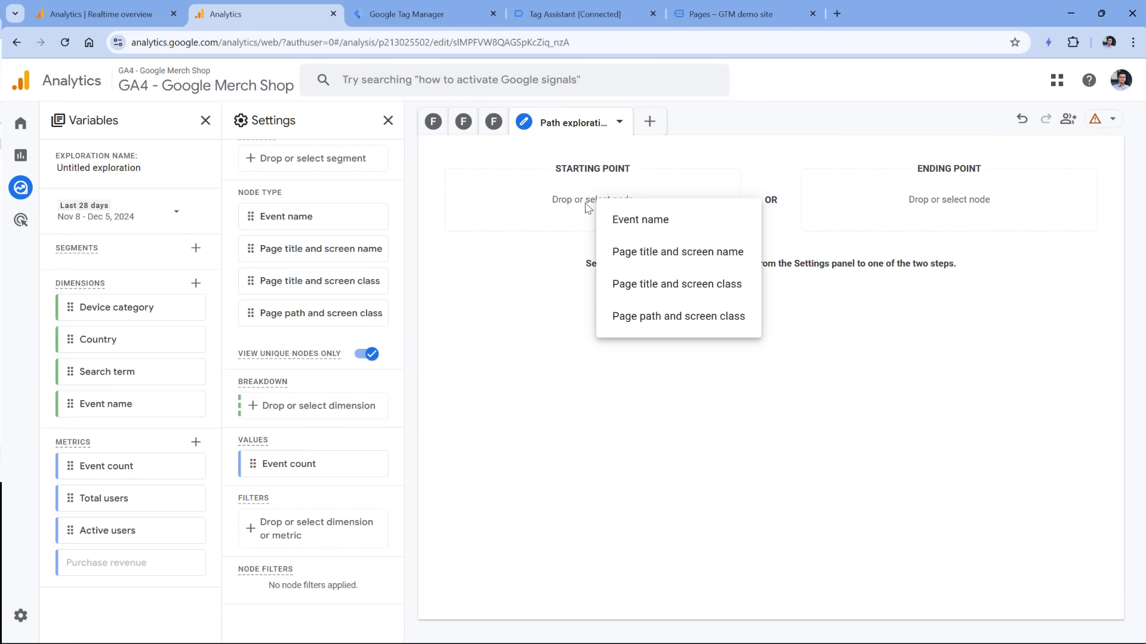
left_click(671, 316)
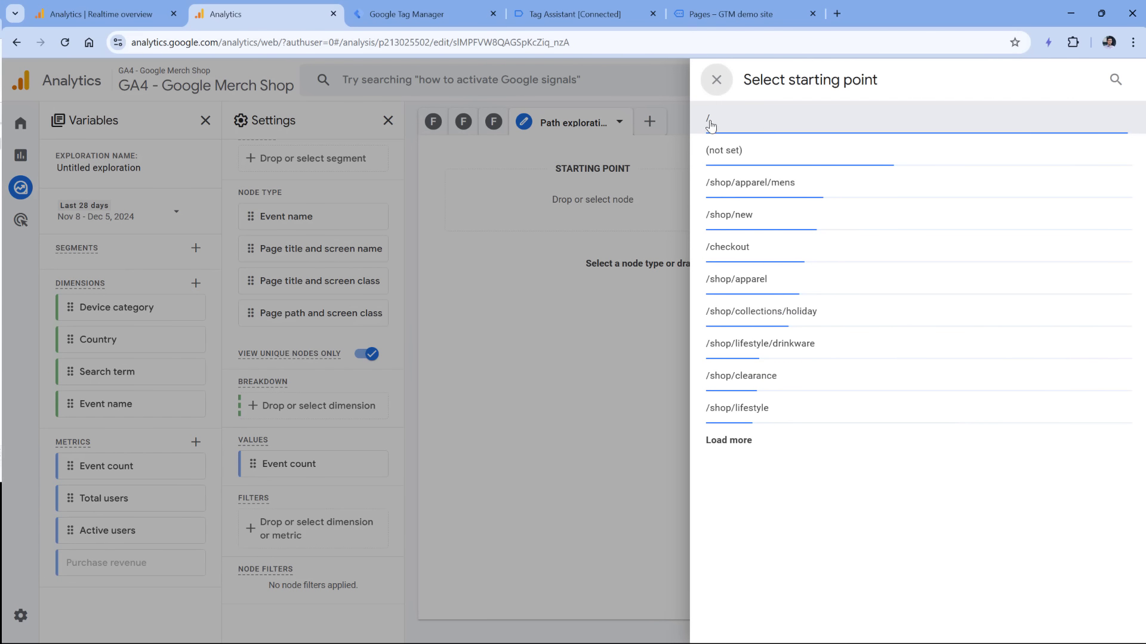
left_click(747, 123)
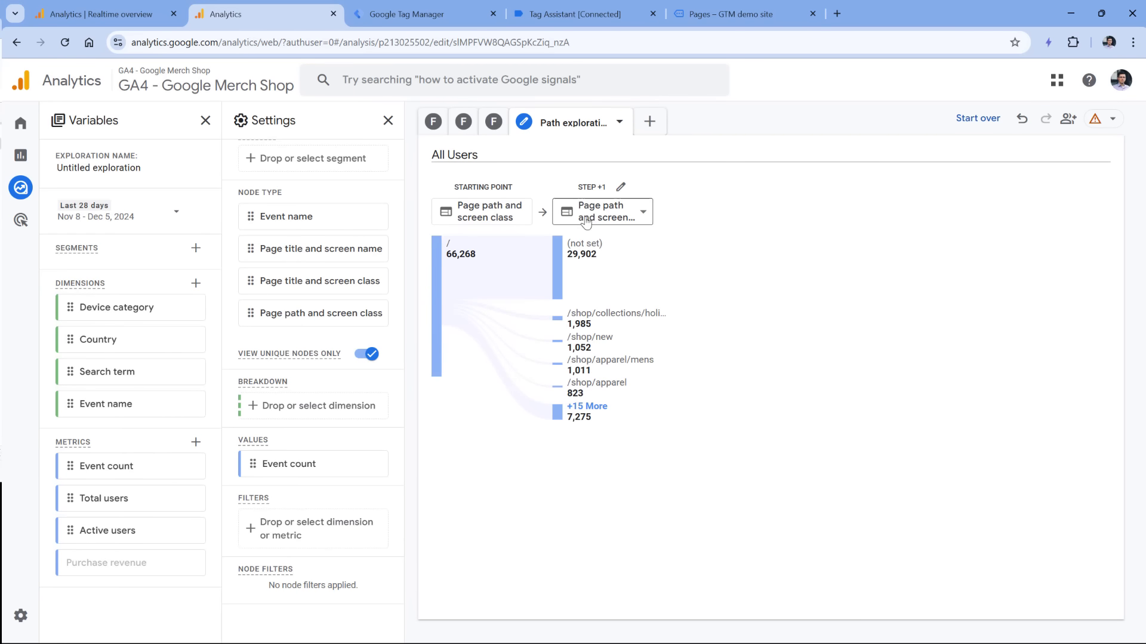
Expand the /shop/collections/holiday node in step +1 and examine the pages that follow it.
mouse_move(585, 250)
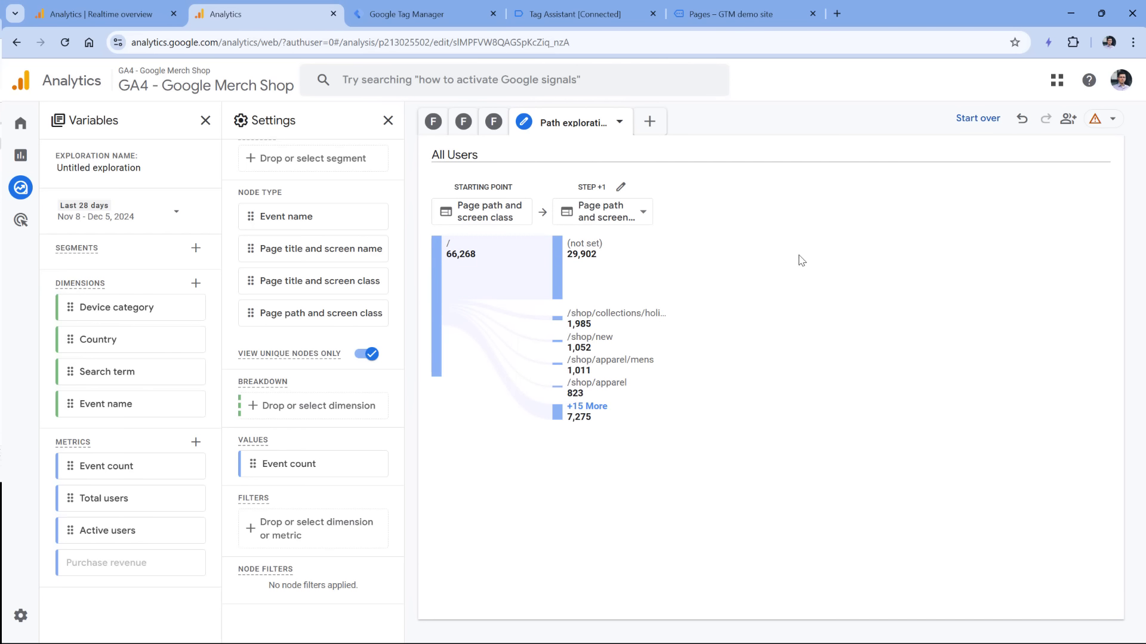
mouse_move(614, 319)
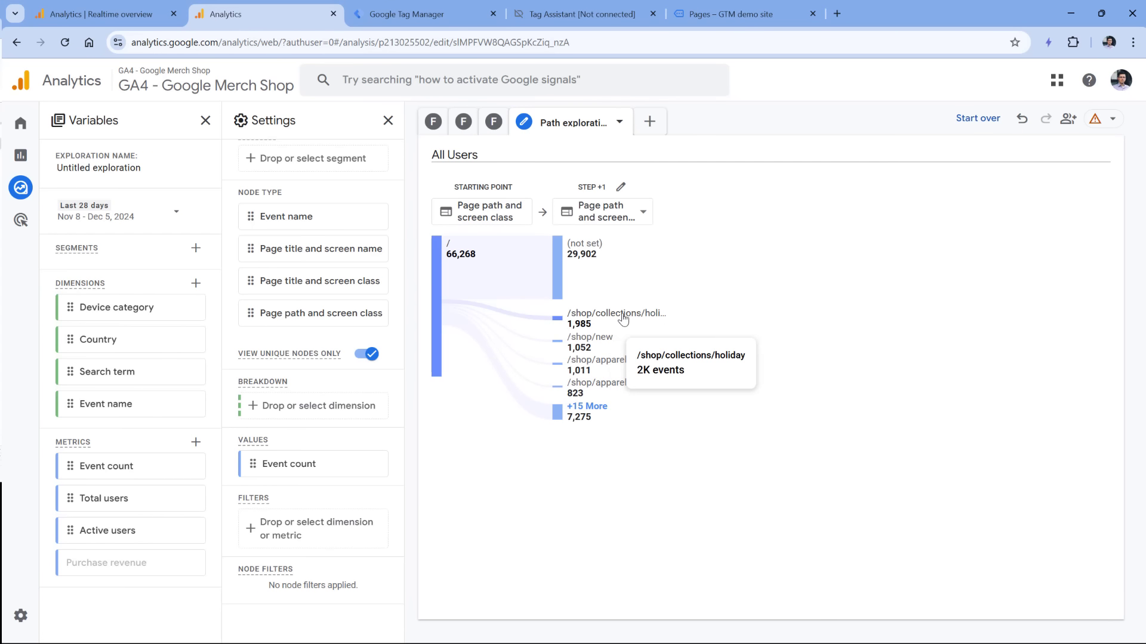
left_click(623, 318)
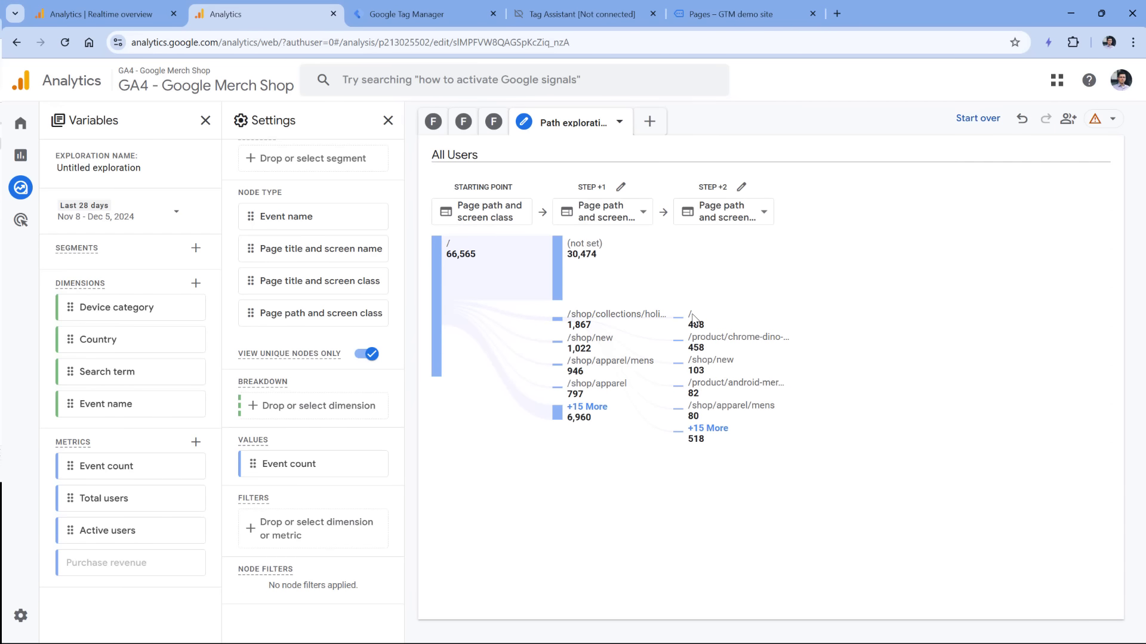
mouse_move(728, 341)
mouse_move(712, 363)
Set the node type of step +2 in the path to Event name.
left_click(750, 215)
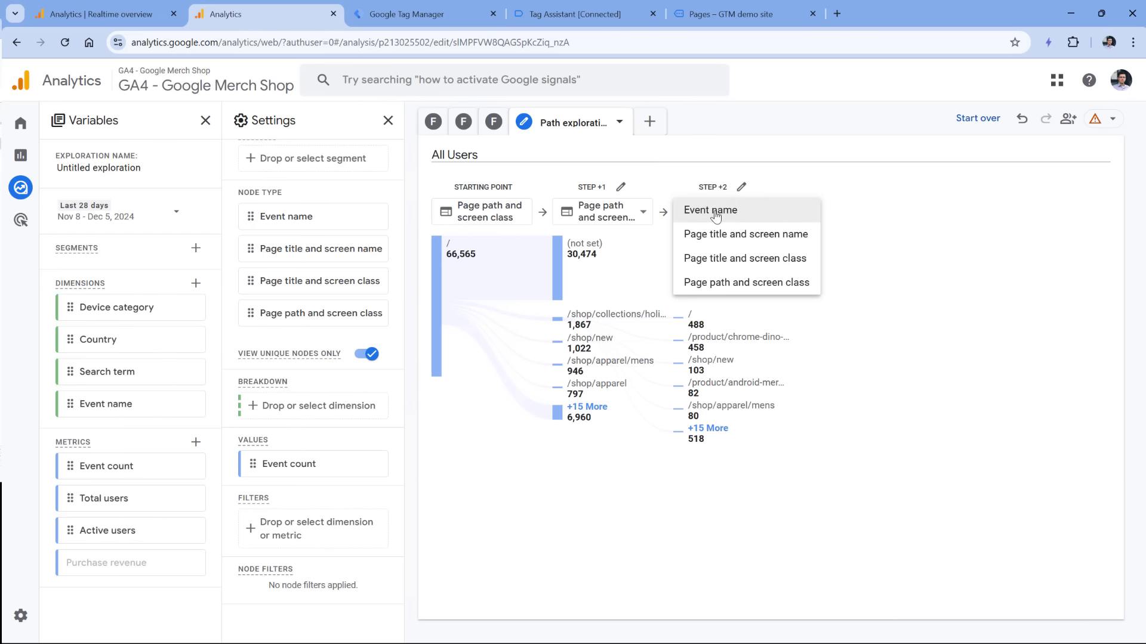
left_click(715, 213)
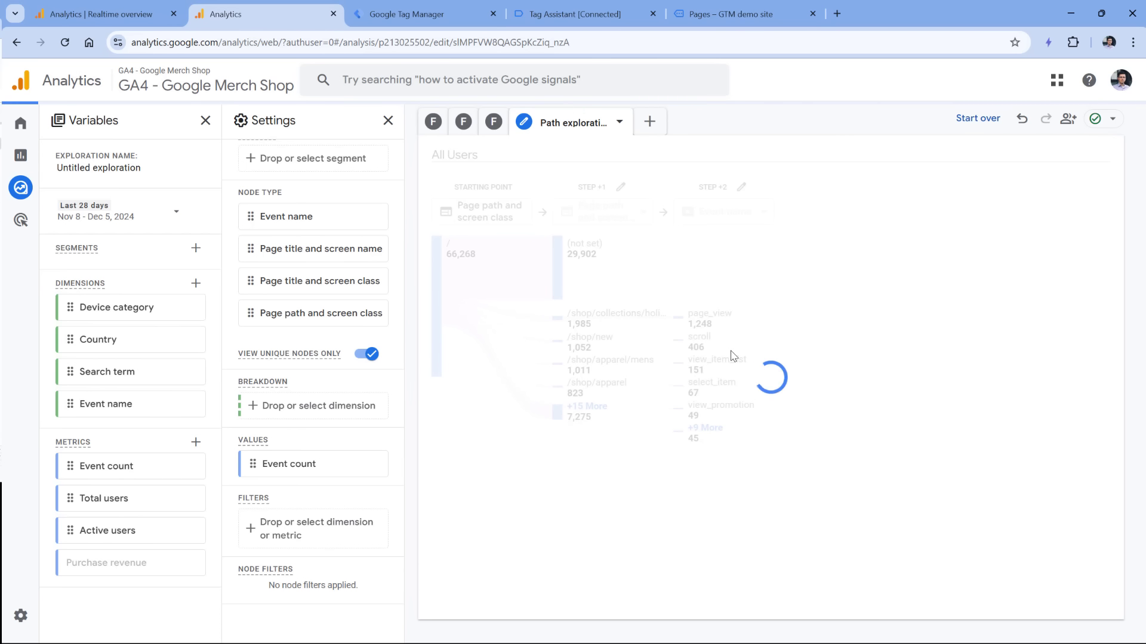
mouse_move(716, 317)
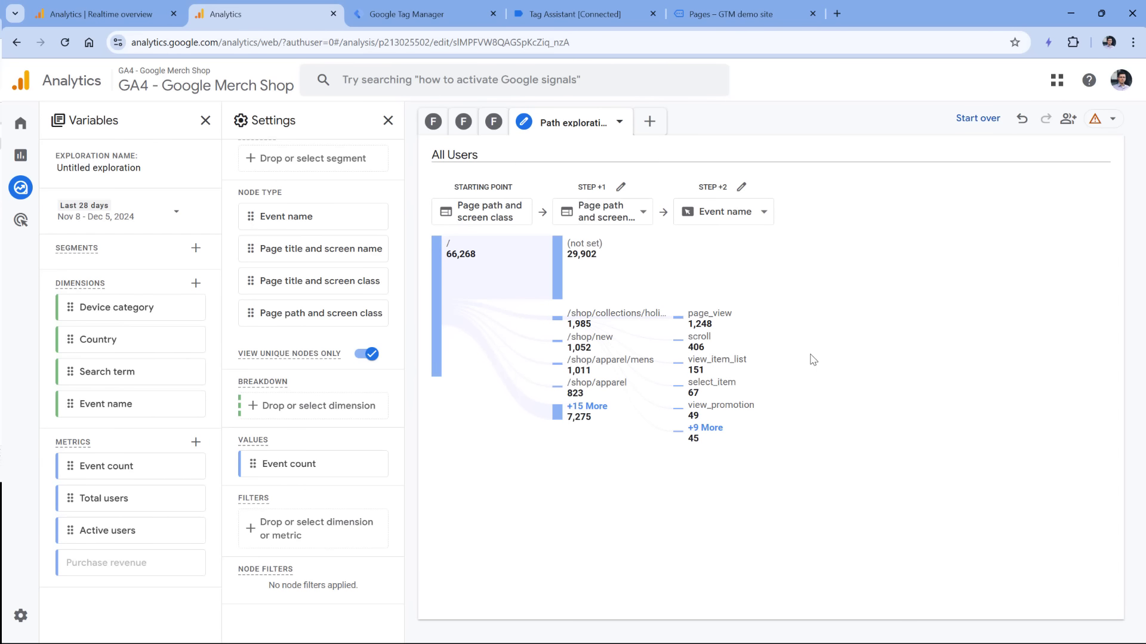
left_click(649, 121)
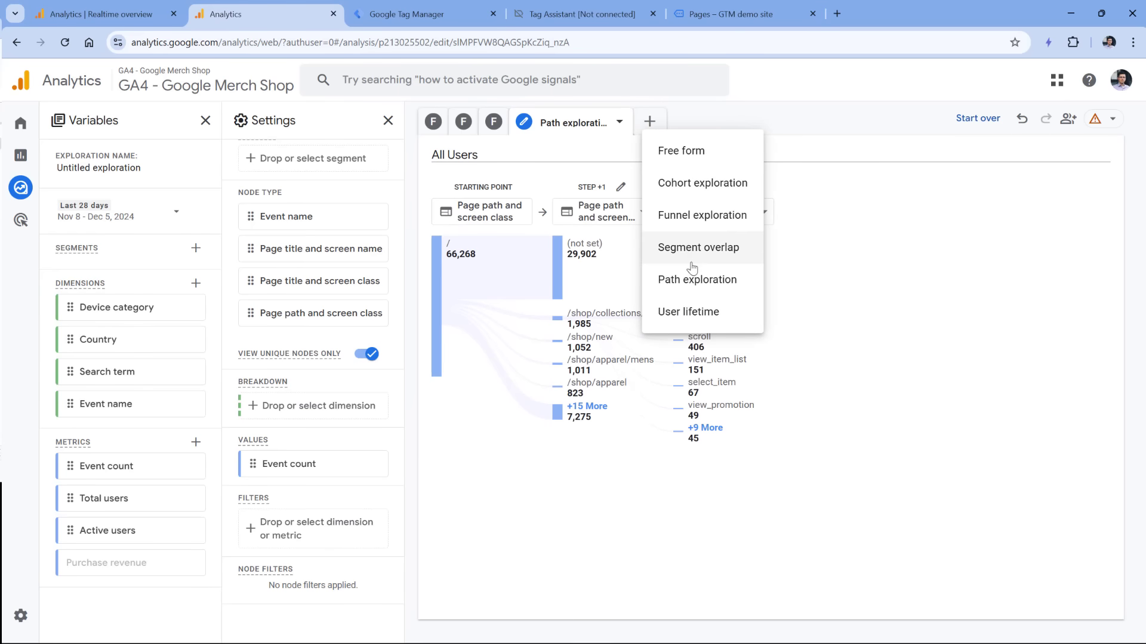
left_click(855, 255)
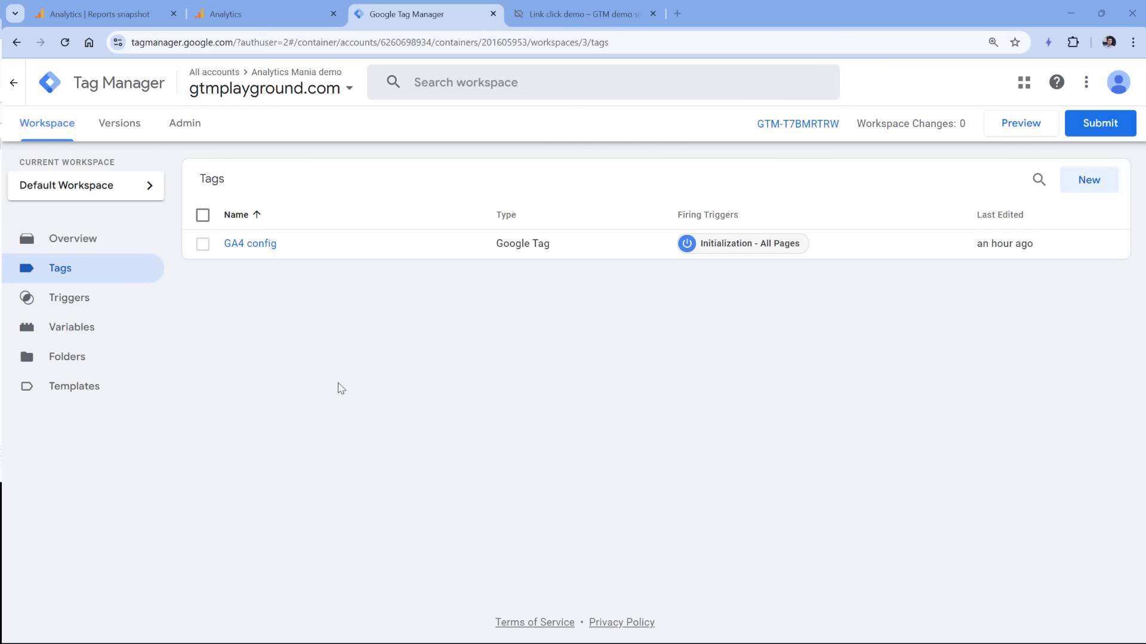
Look at the Link click demo page and review the GA4 recommended events for all properties and online sales in Analytics Help.
left_click(572, 17)
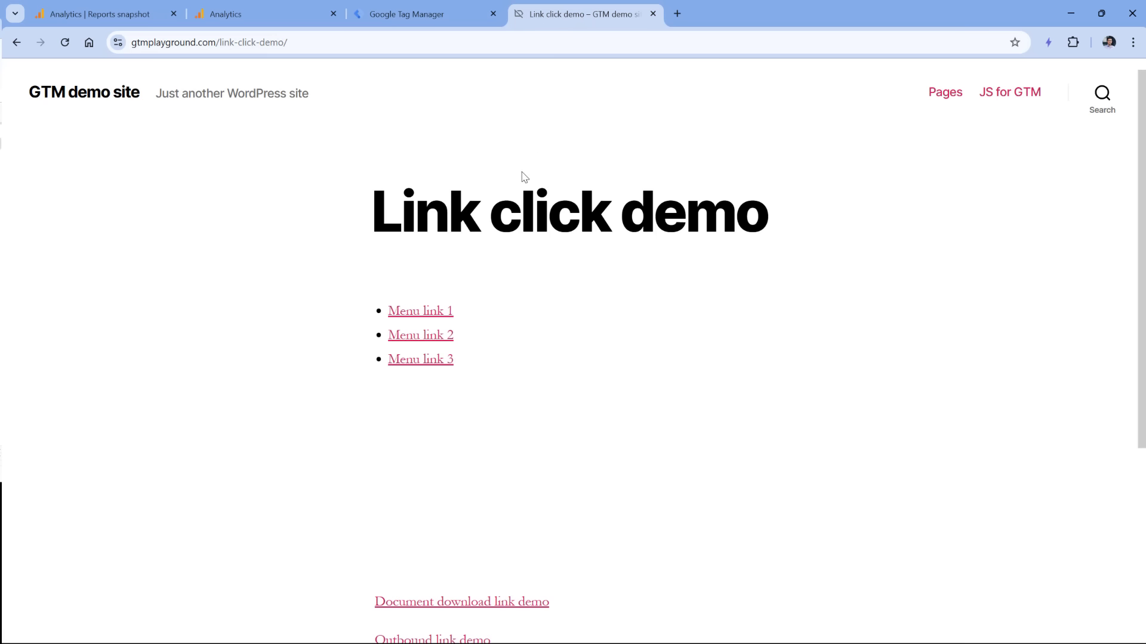
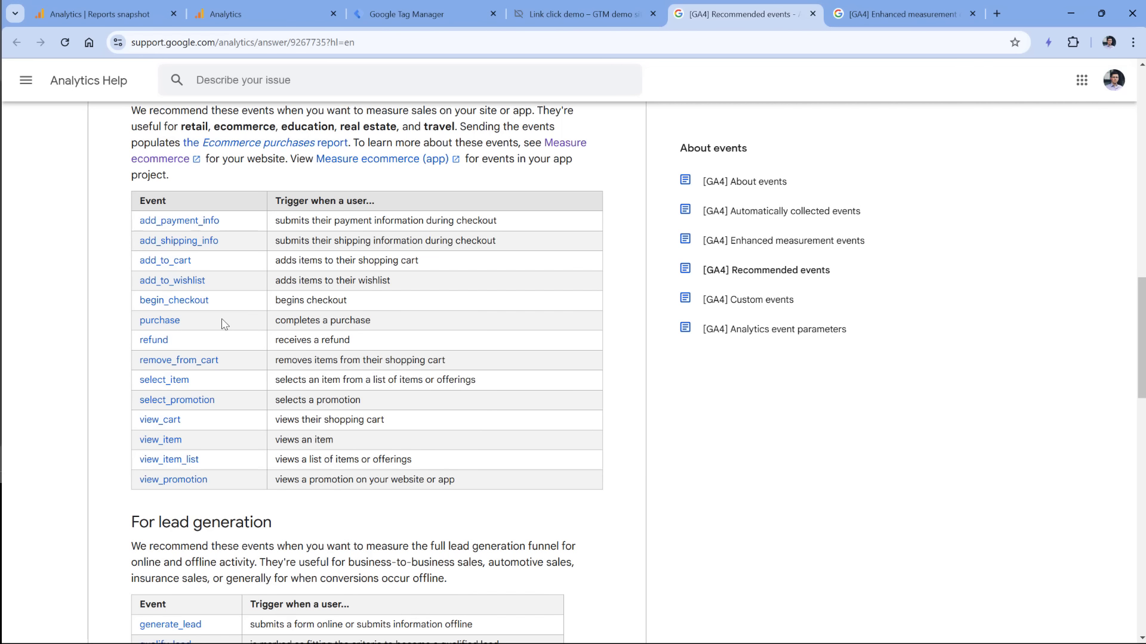
scroll(224, 324, "up", 7)
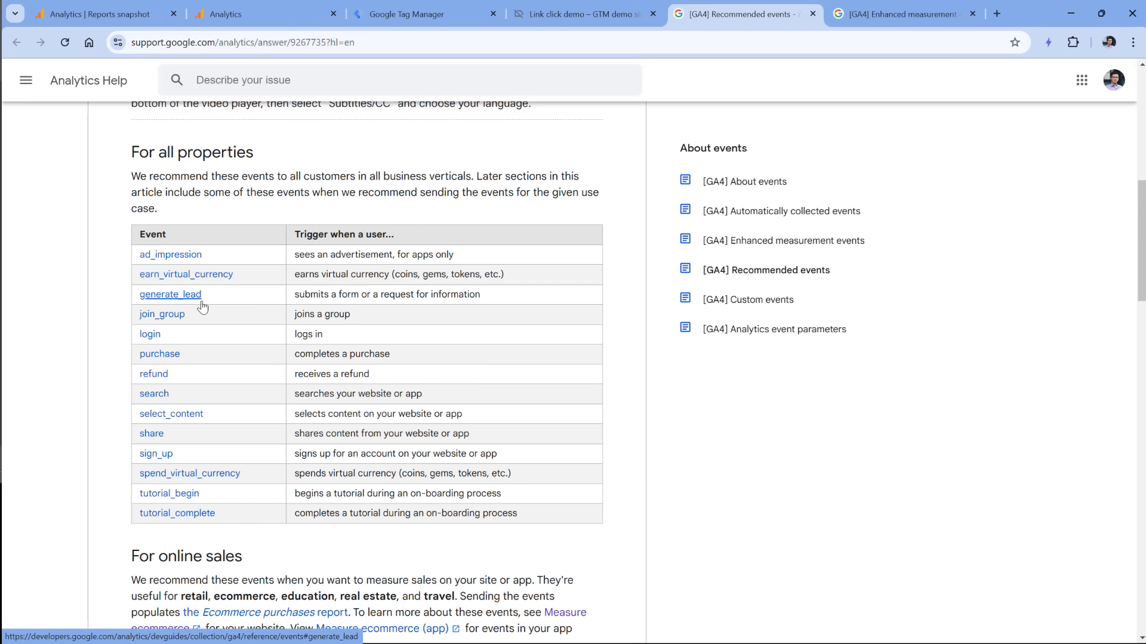
scroll(284, 304, "down", 8)
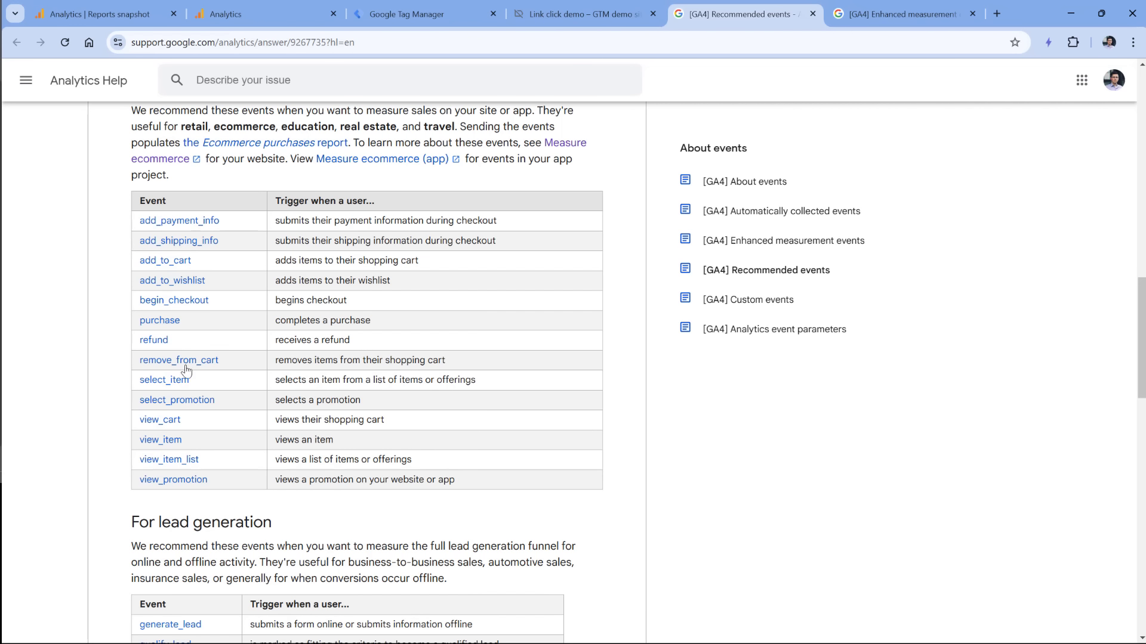
scroll(173, 358, "up", 6)
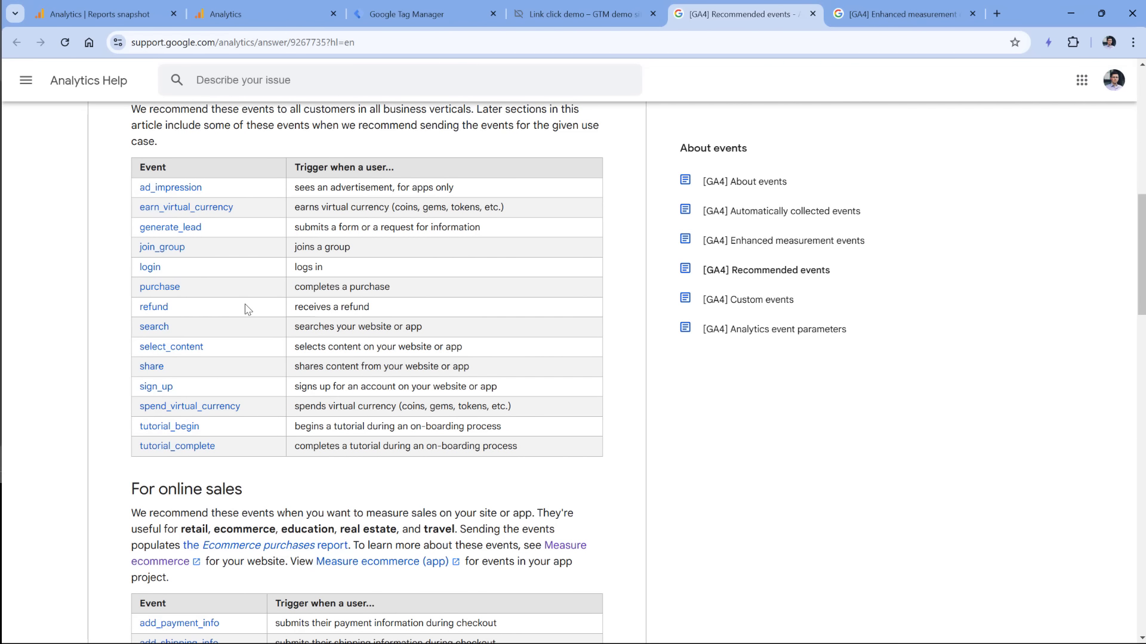
left_click(584, 16)
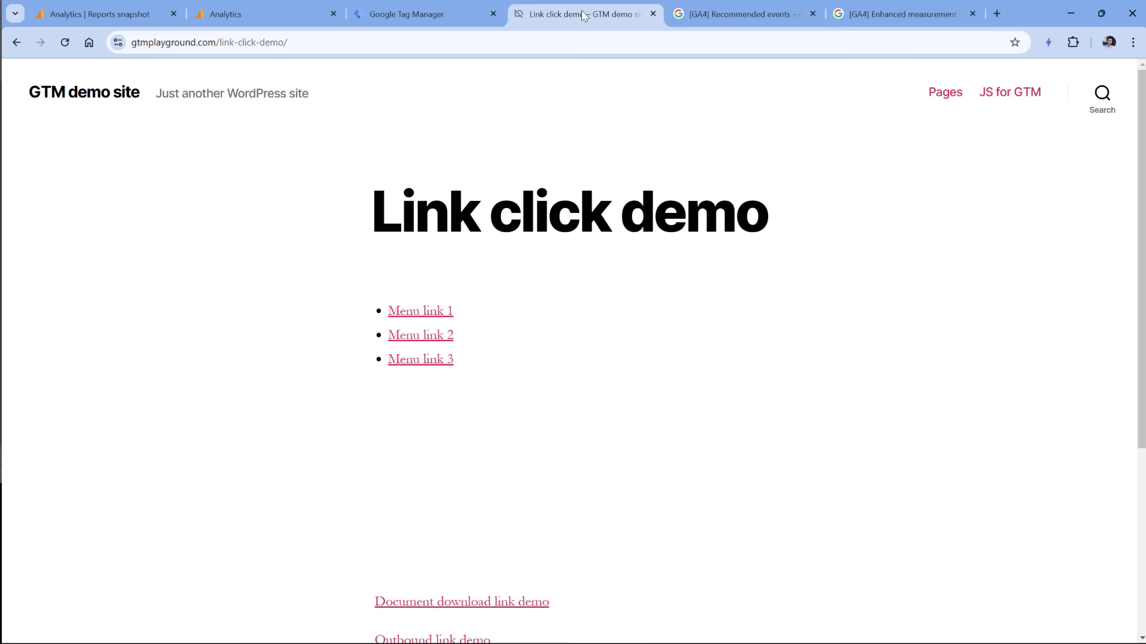
left_click(733, 17)
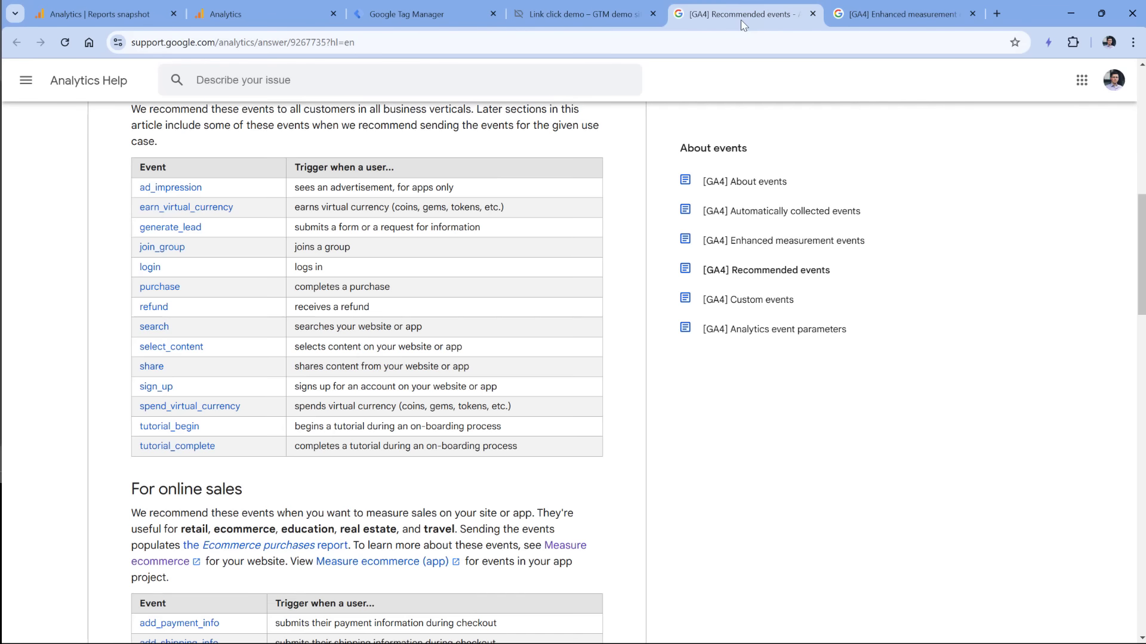
scroll(368, 304, "down", 10)
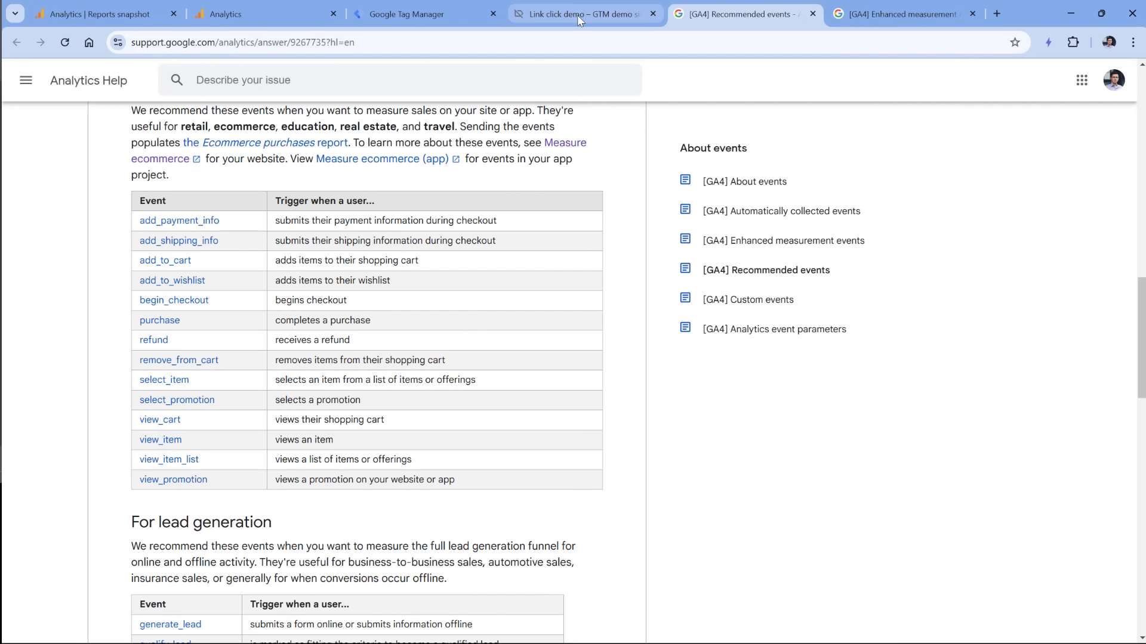
Look at the add_payment_info recommended event, the container's tags in Google Tag Manager, and the menu links on the Link click demo page.
mouse_move(578, 16)
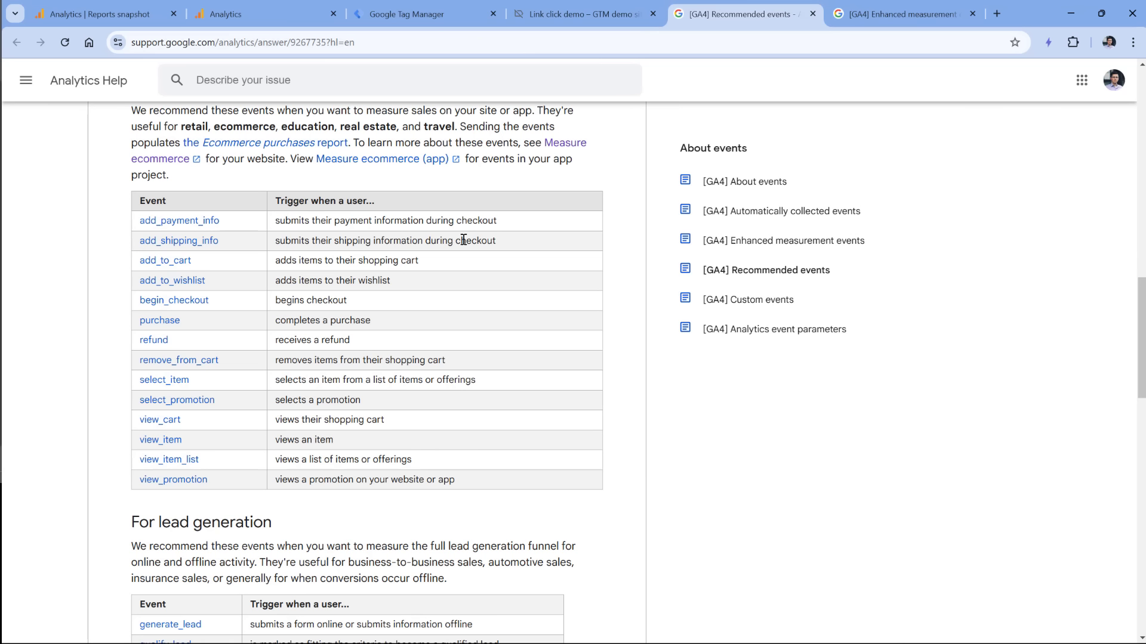
left_click_drag(222, 222, 141, 232)
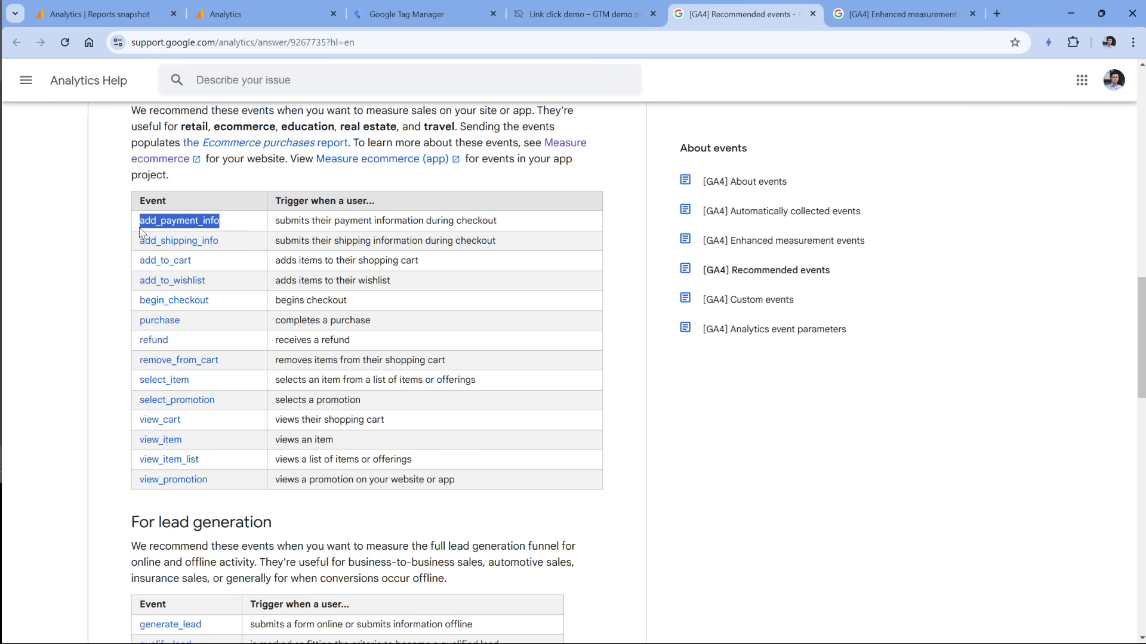
left_click(198, 232)
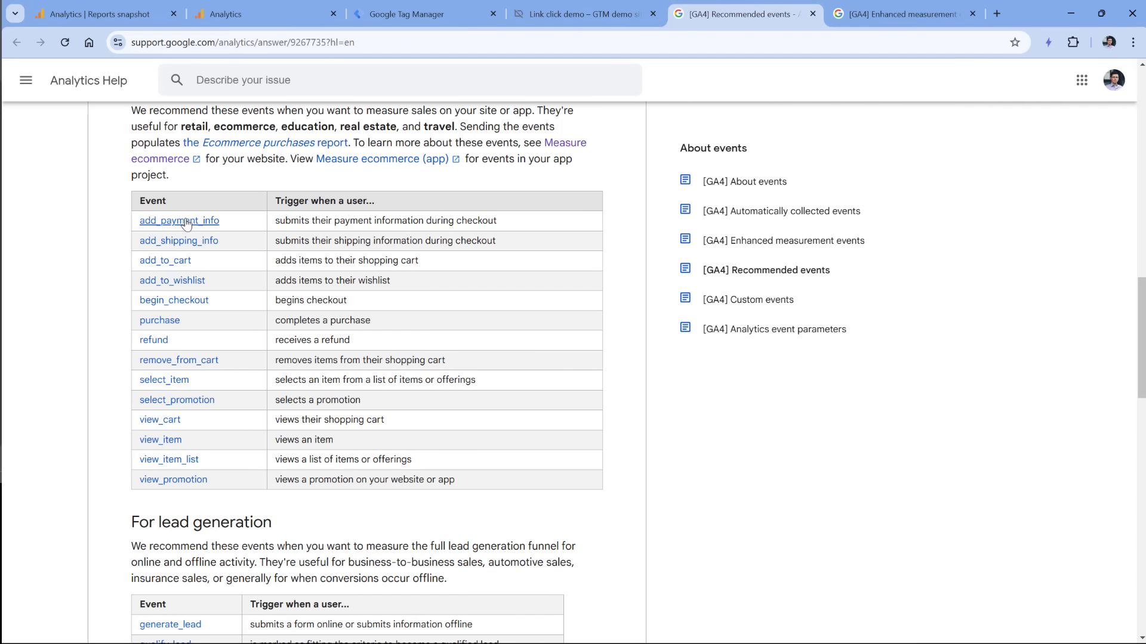
left_click(427, 16)
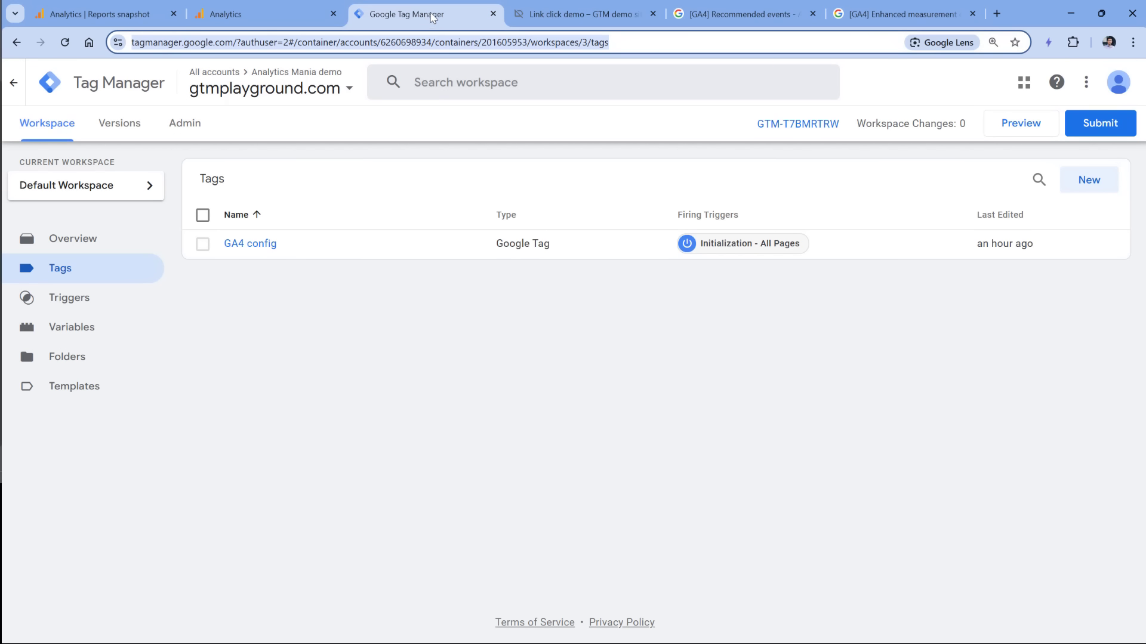
left_click(606, 14)
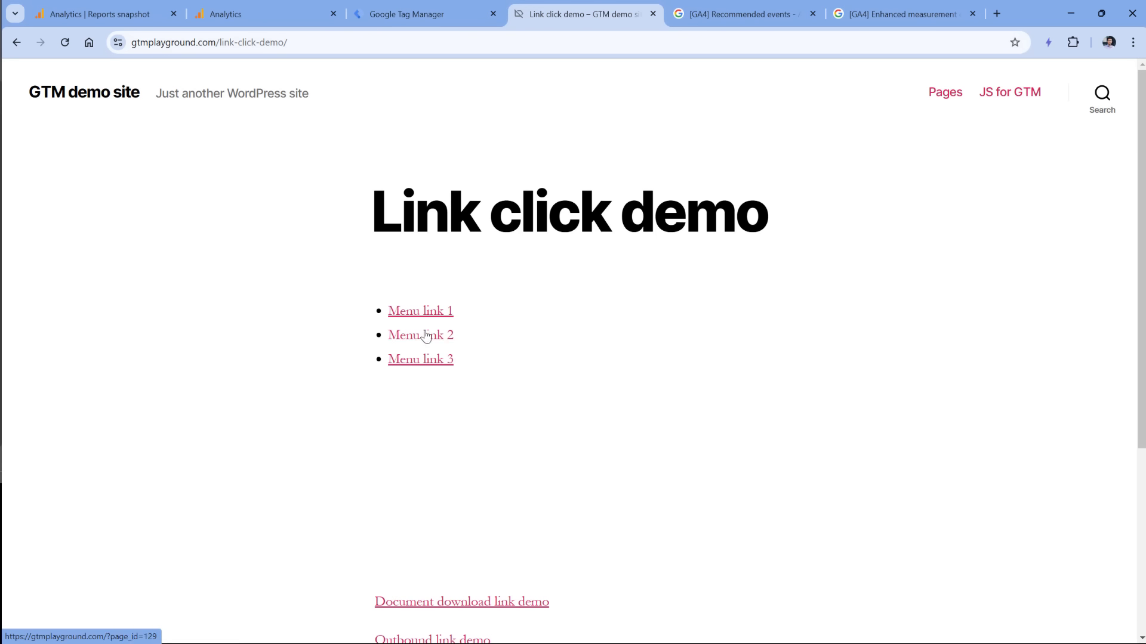
left_click(427, 13)
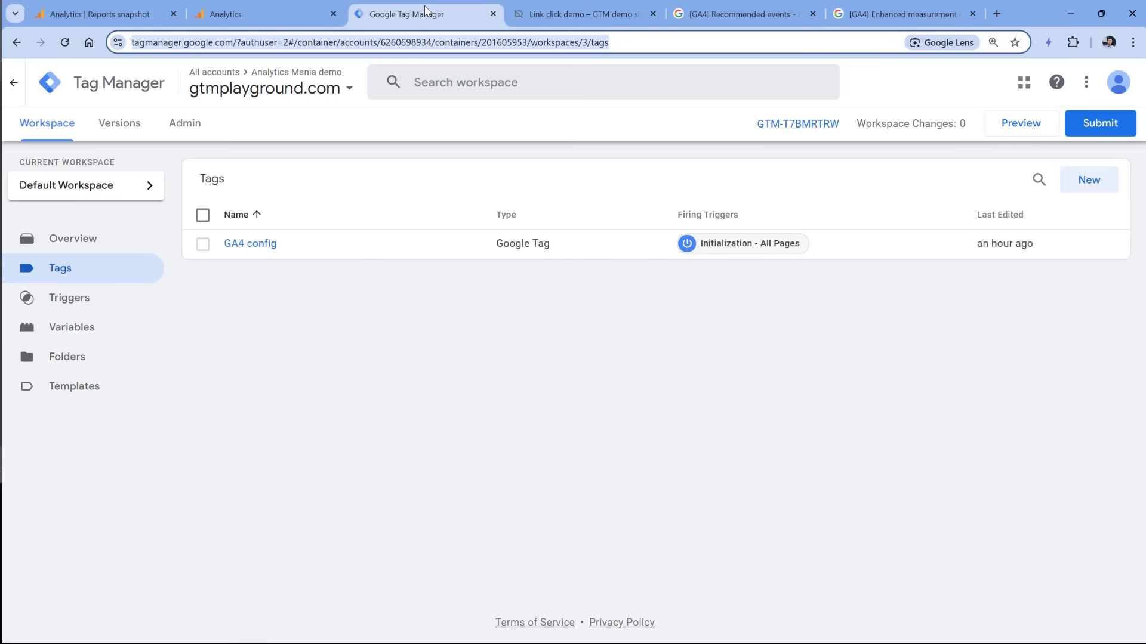
Create a new trigger of type Click - Just Links in the Google Tag Manager container.
left_click(76, 302)
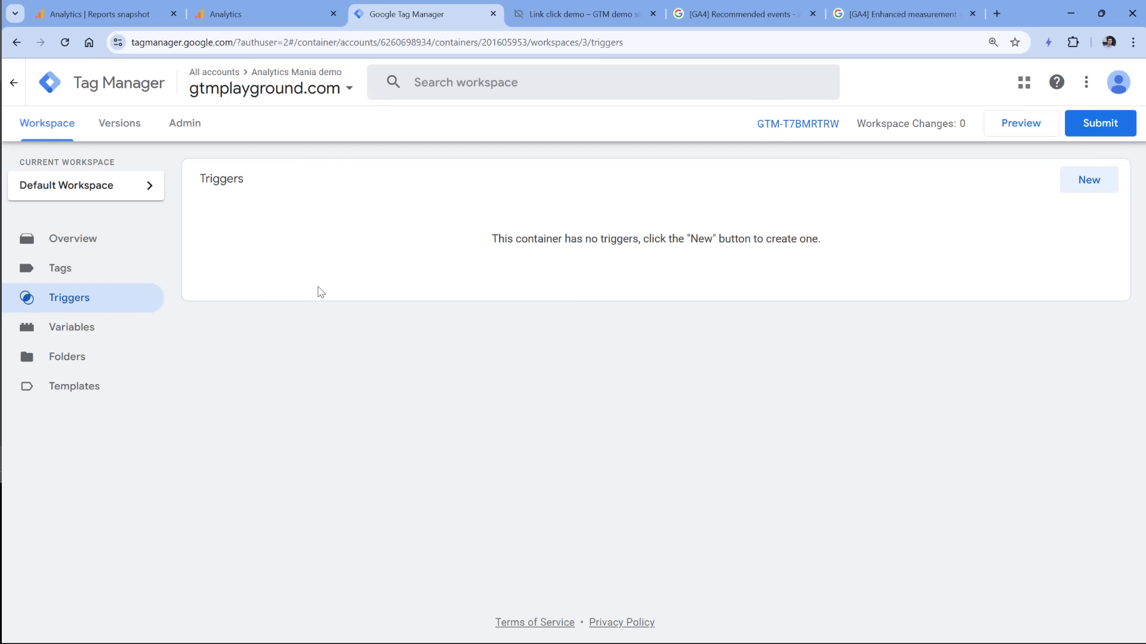
left_click(581, 14)
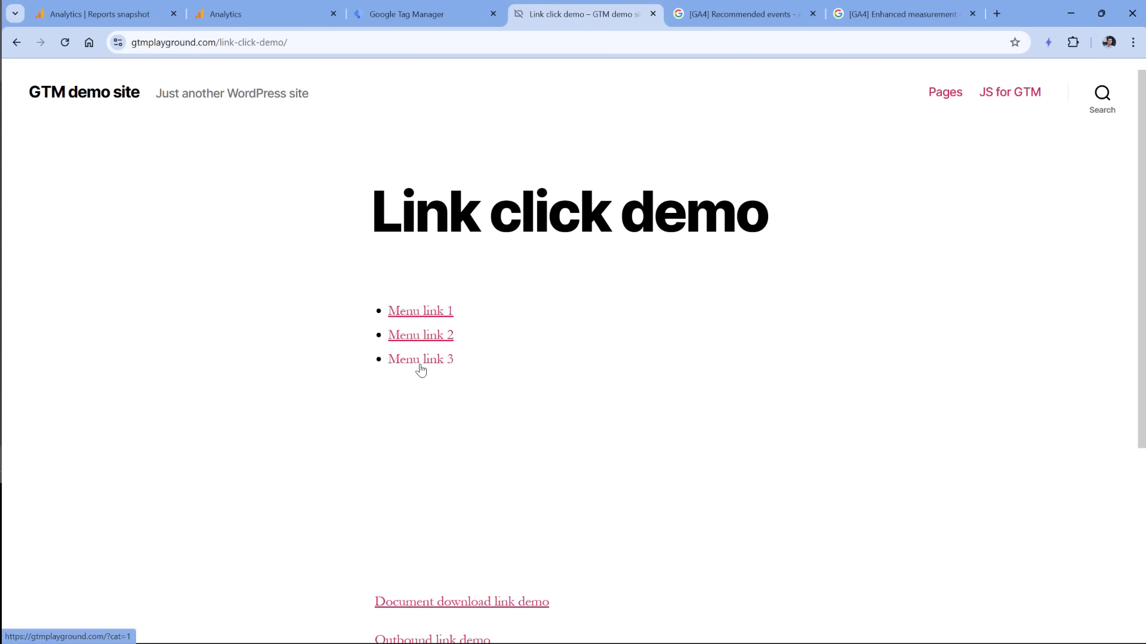
left_click(432, 18)
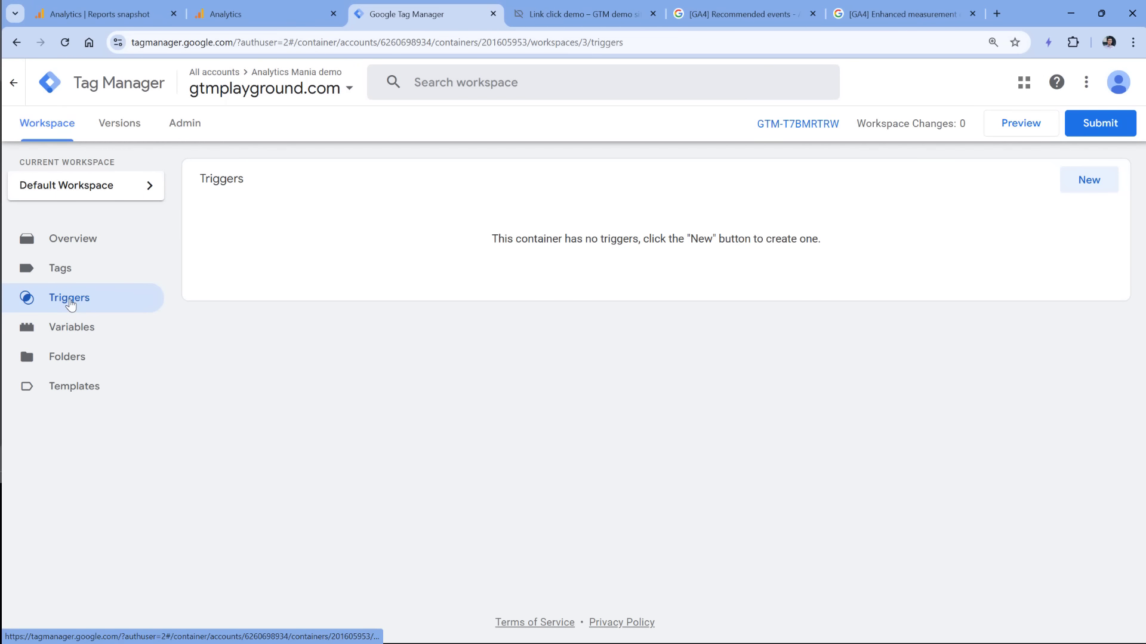
left_click(1086, 189)
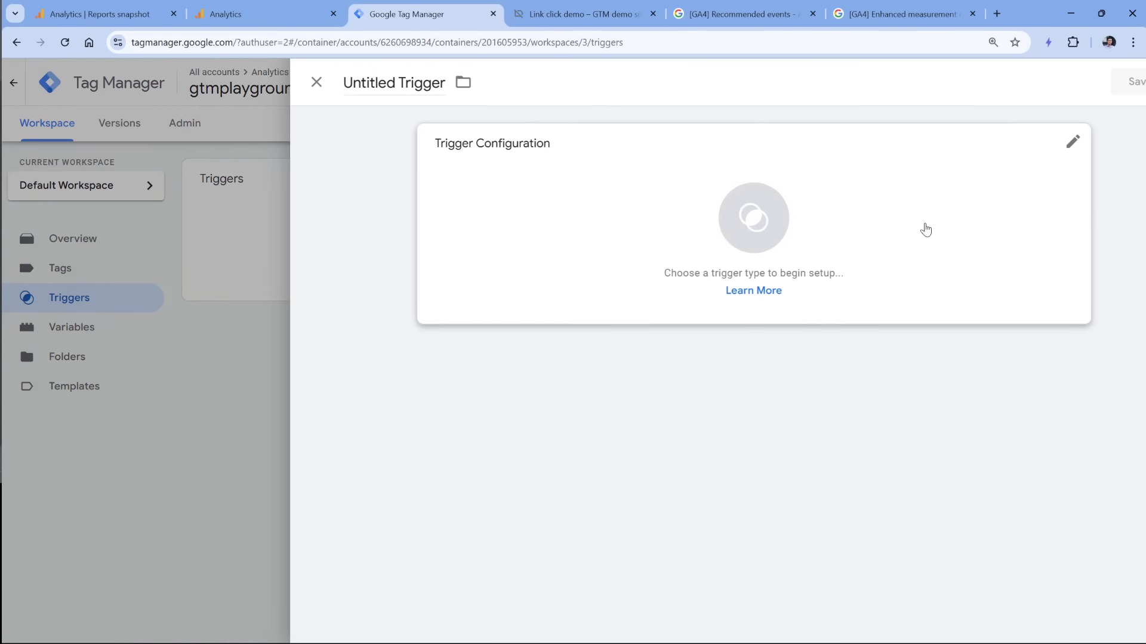
left_click(439, 221)
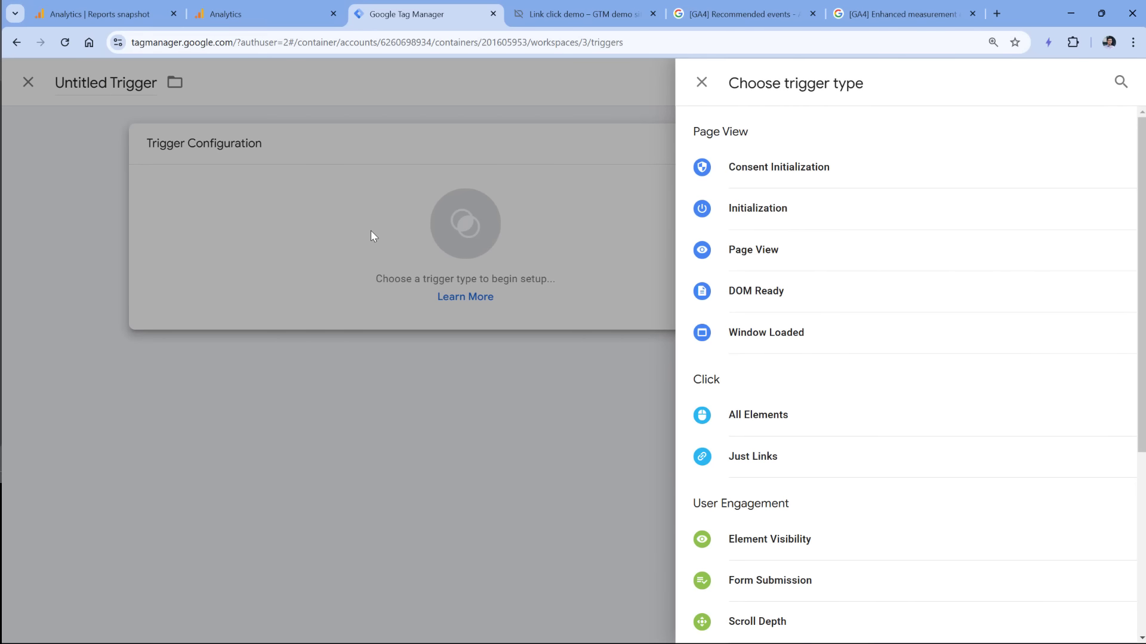
left_click(766, 460)
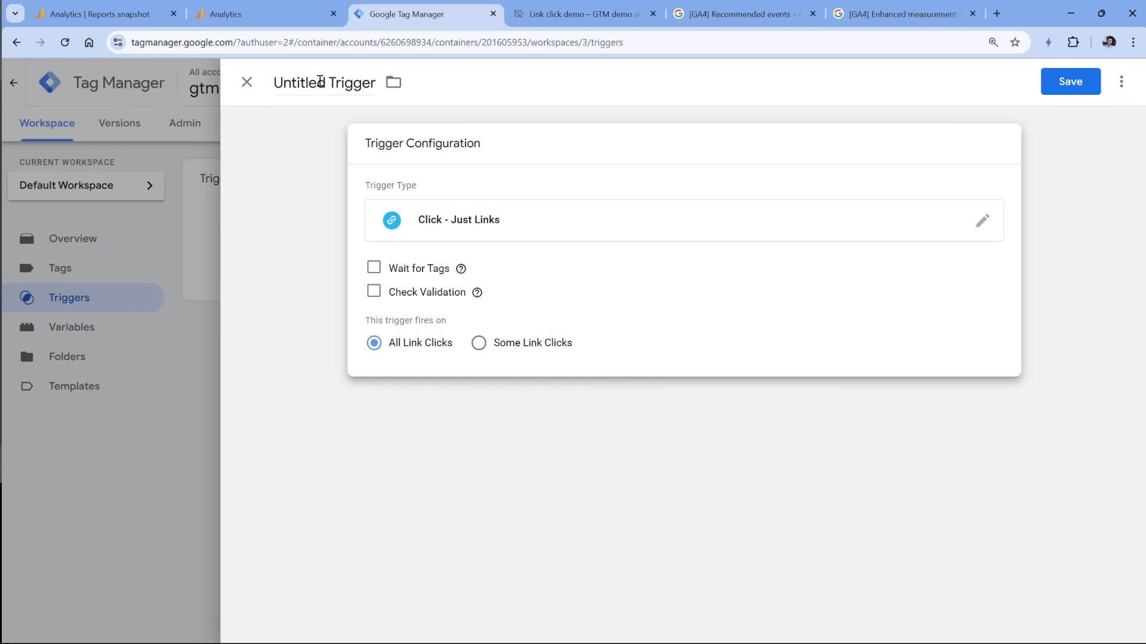
Name the new trigger "All link clicks" and save it.
left_click(321, 82)
type("Al")
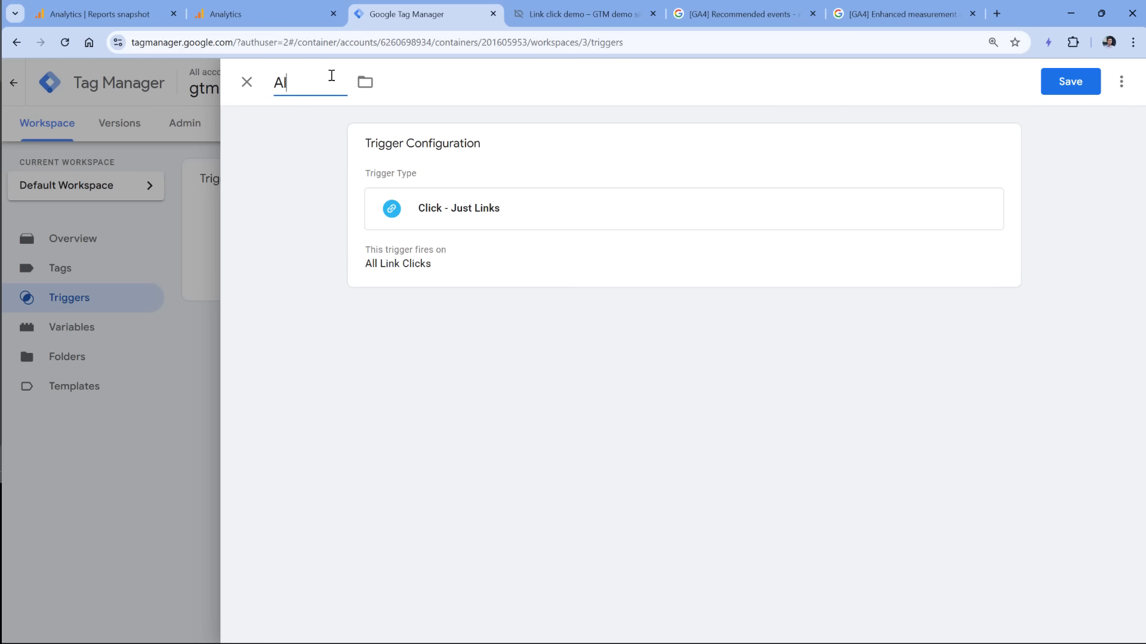
type("l link clicks")
left_click(1070, 82)
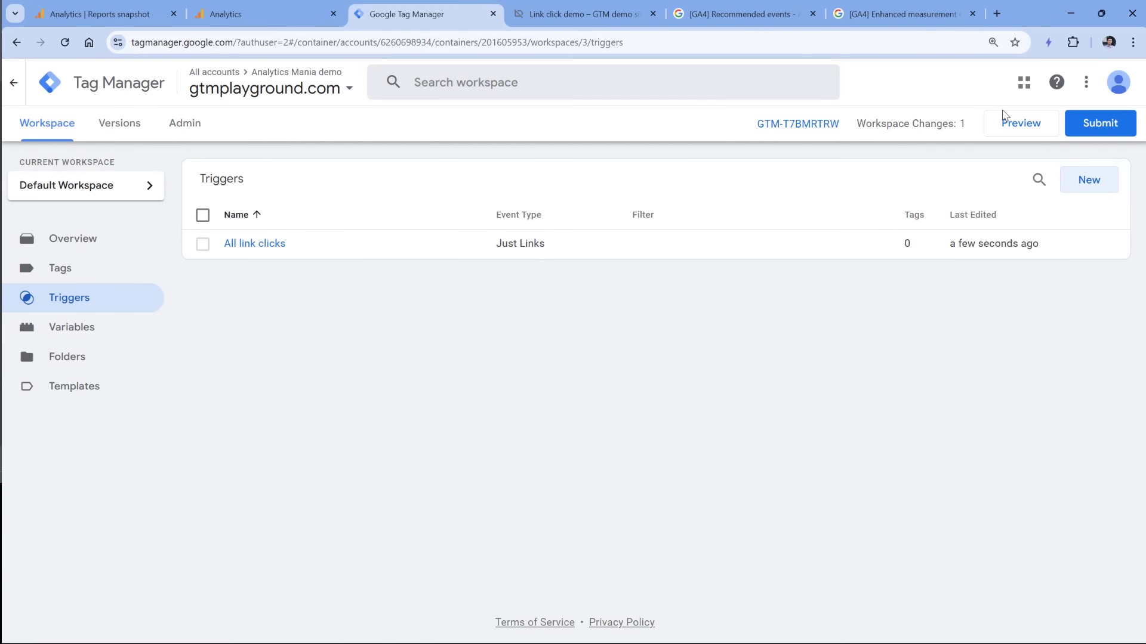
left_click(1021, 119)
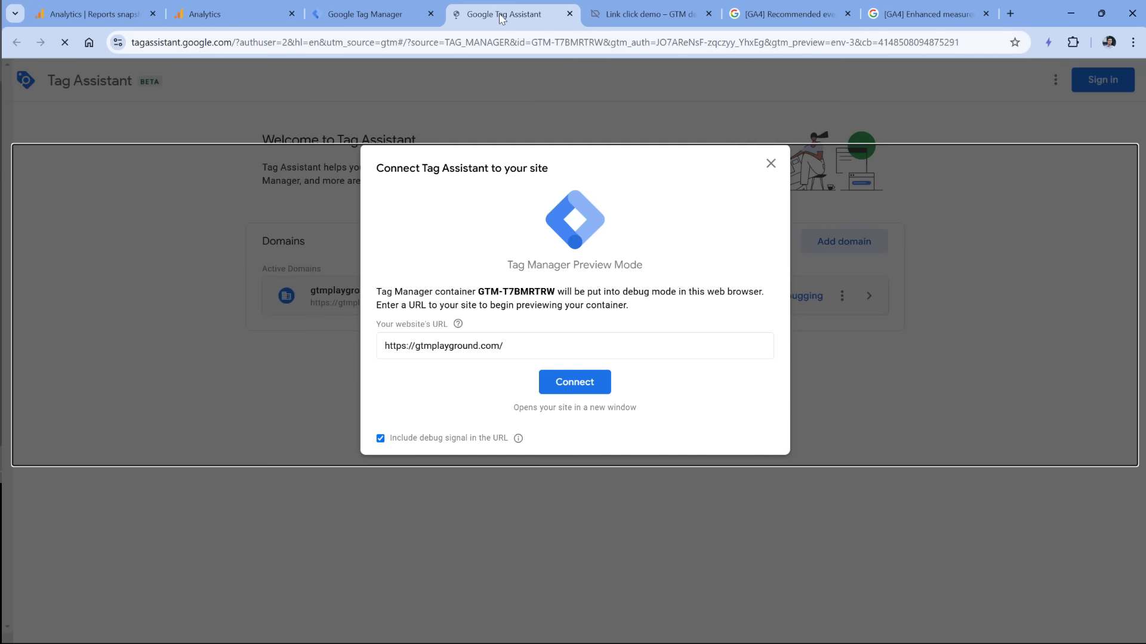
left_click(627, 15)
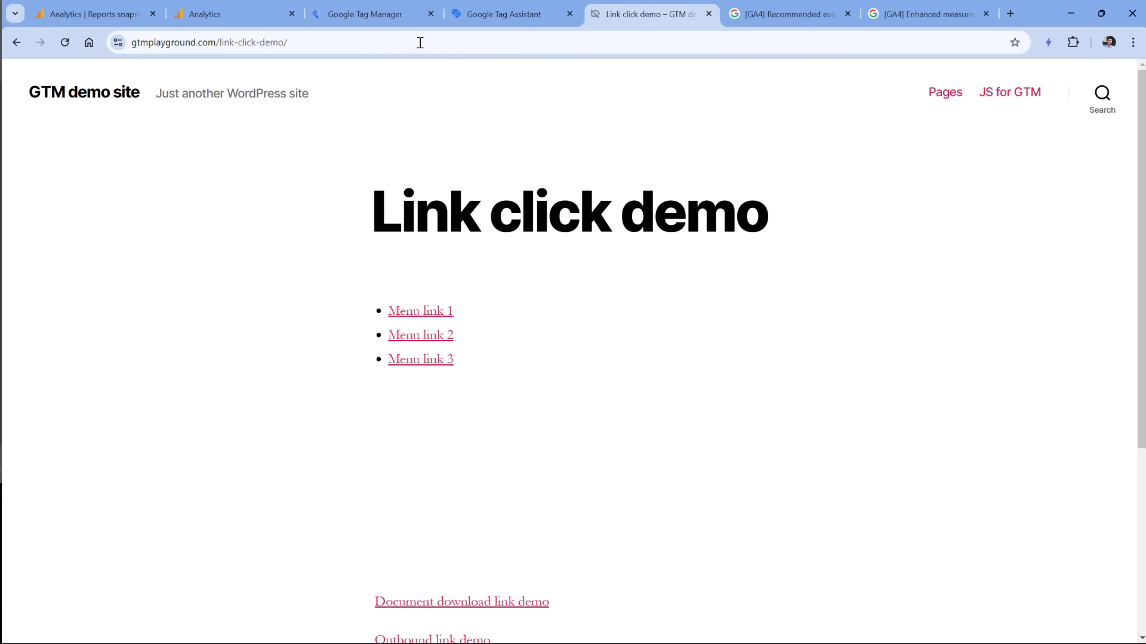
left_click(416, 41)
key("ctrl+c")
left_click(498, 16)
triple_click(526, 353)
key("ctrl+v")
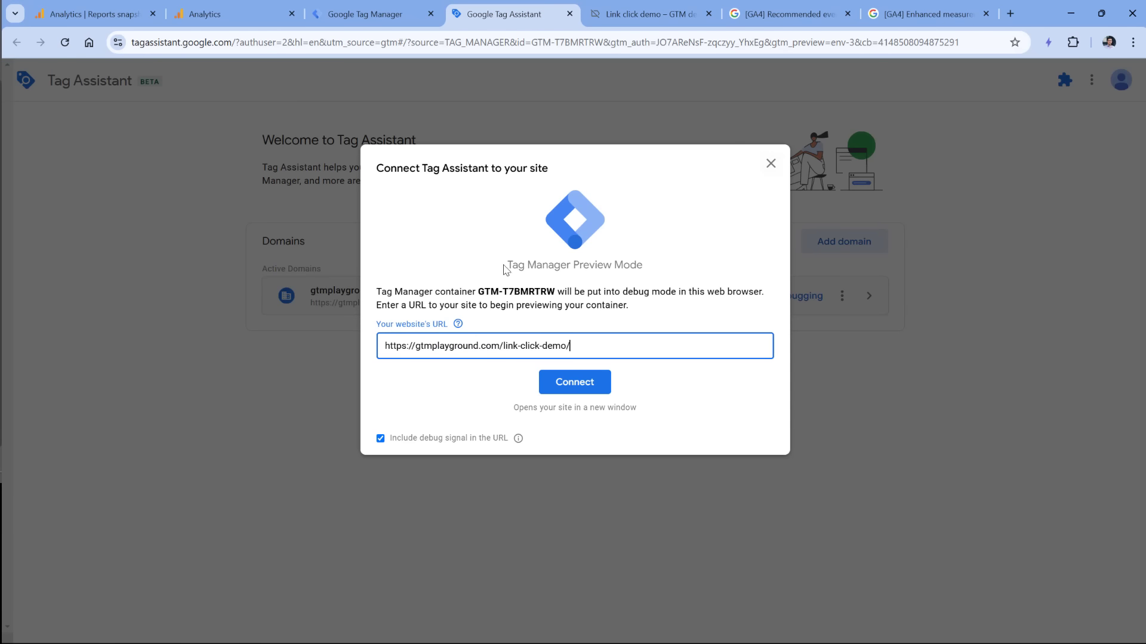
left_click(576, 383)
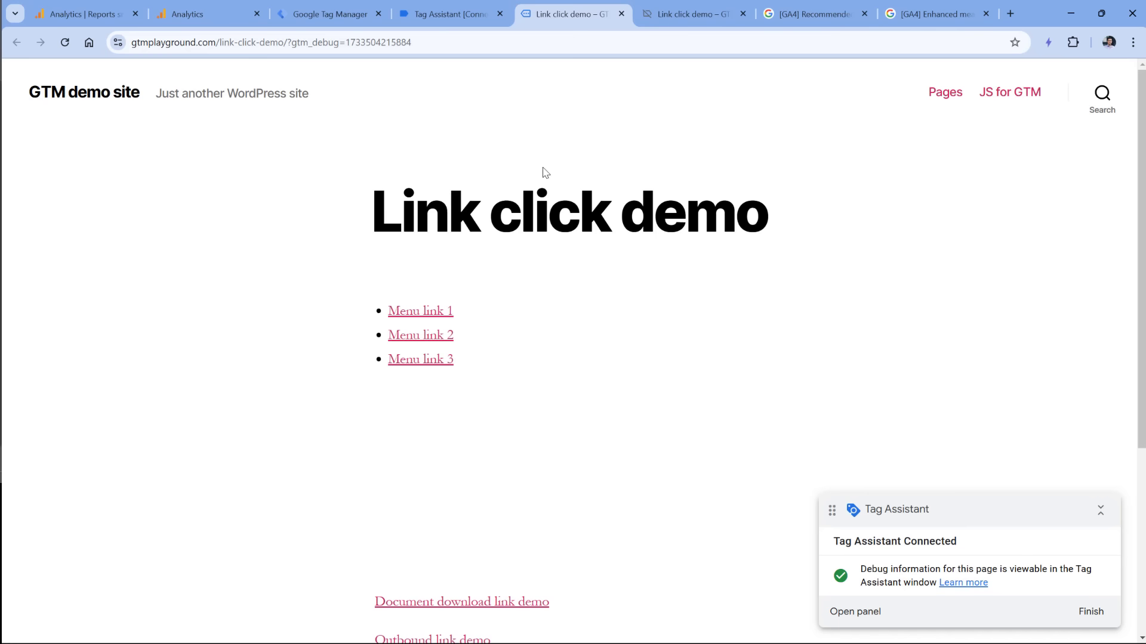
Open Menu link 1, 2 and 3 of the debugged demo page in background tabs, and close those tabs plus the original demo page.
left_click(417, 312, "ctrl")
left_click(425, 335, "ctrl")
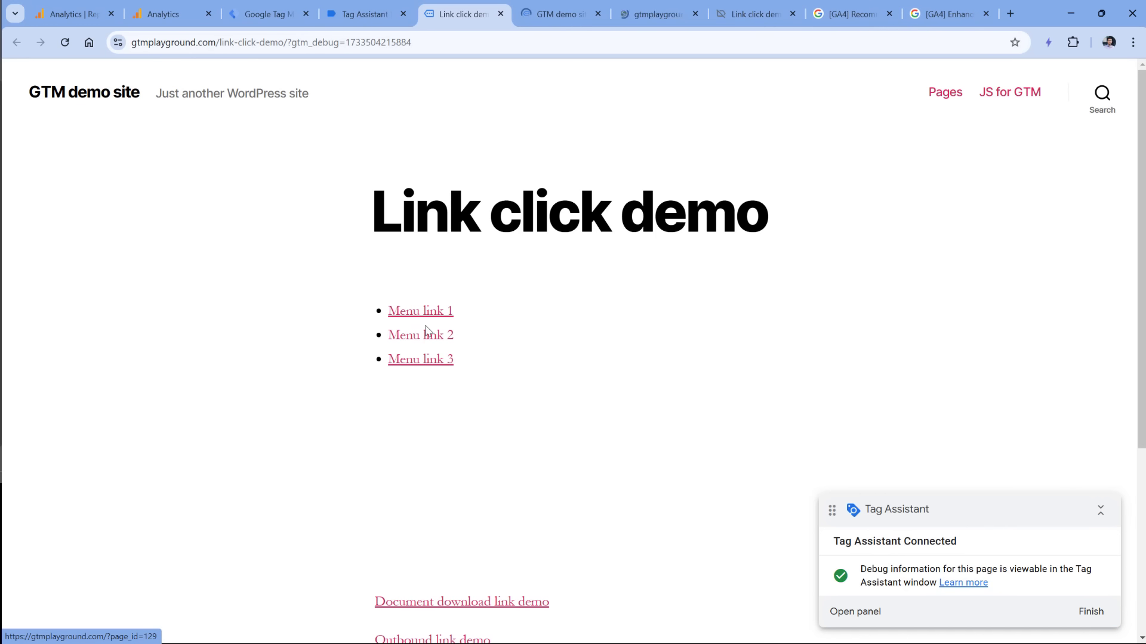
left_click(423, 360, "ctrl")
left_click(545, 14)
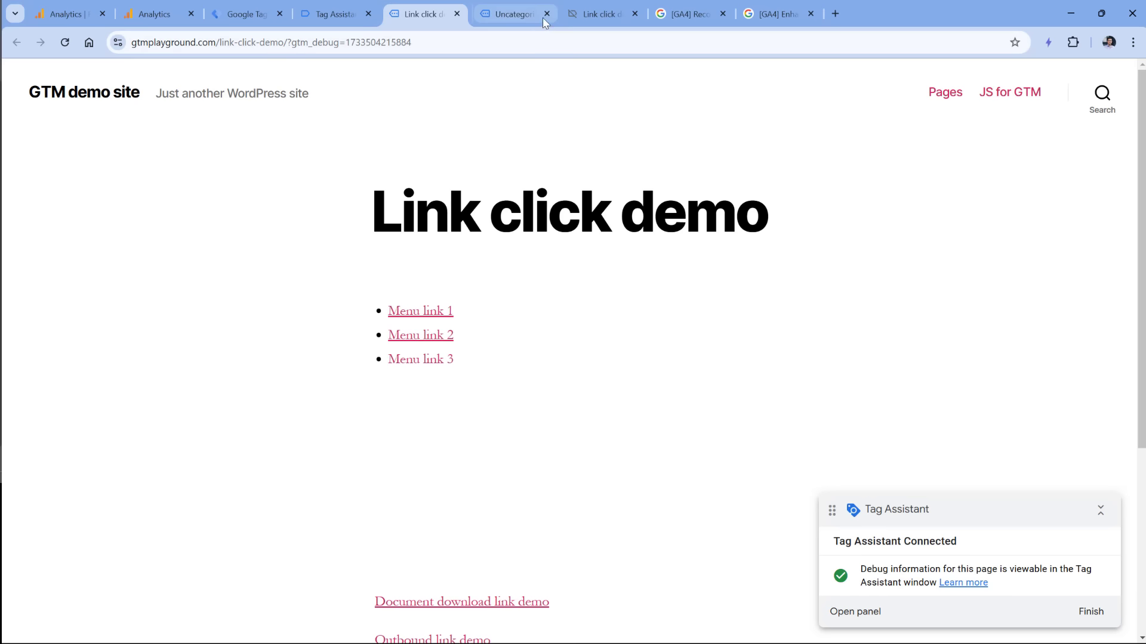
left_click(544, 14)
left_click(545, 14)
left_click(544, 14)
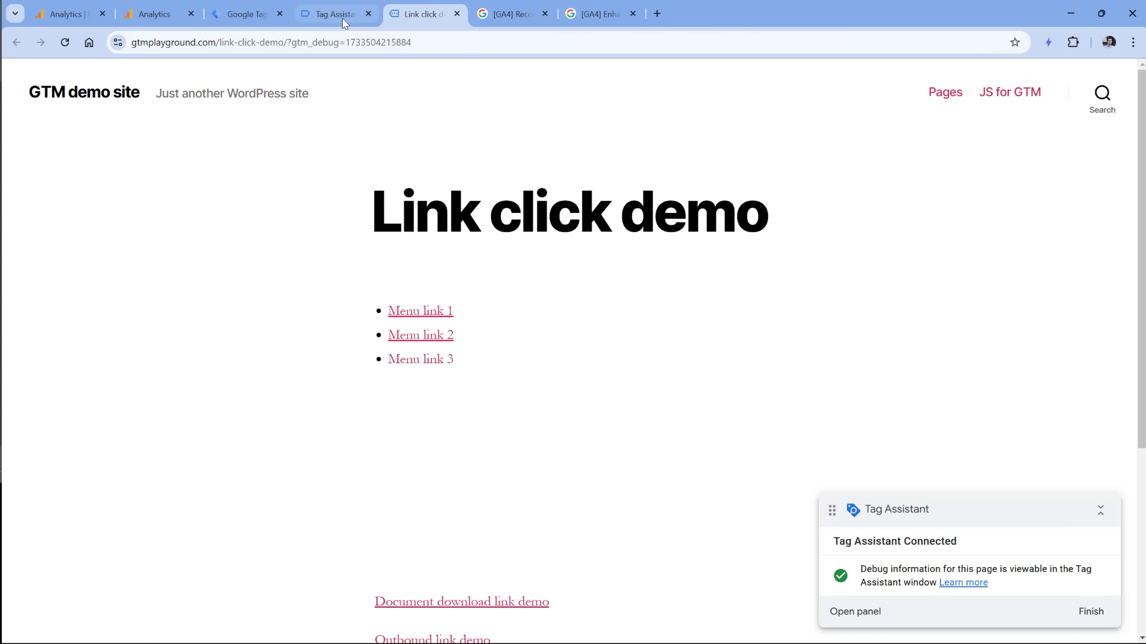
Return to Tag Assistant and examine the Link Click events recorded under the Link click demo page.
left_click(341, 17)
left_click(572, 312)
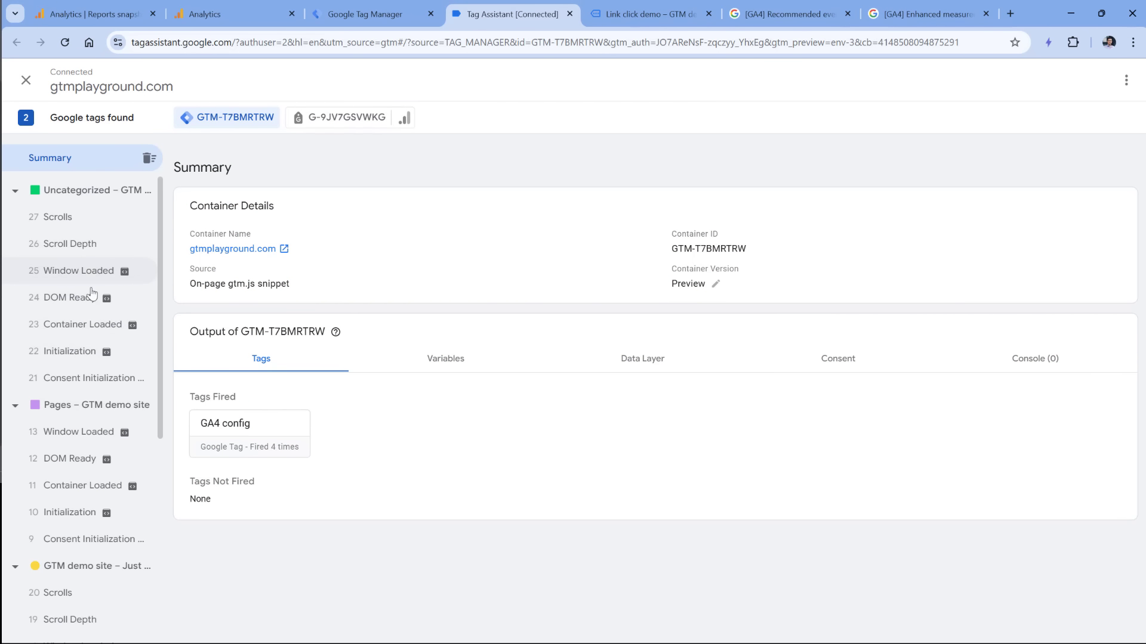
scroll(90, 281, "down", 6)
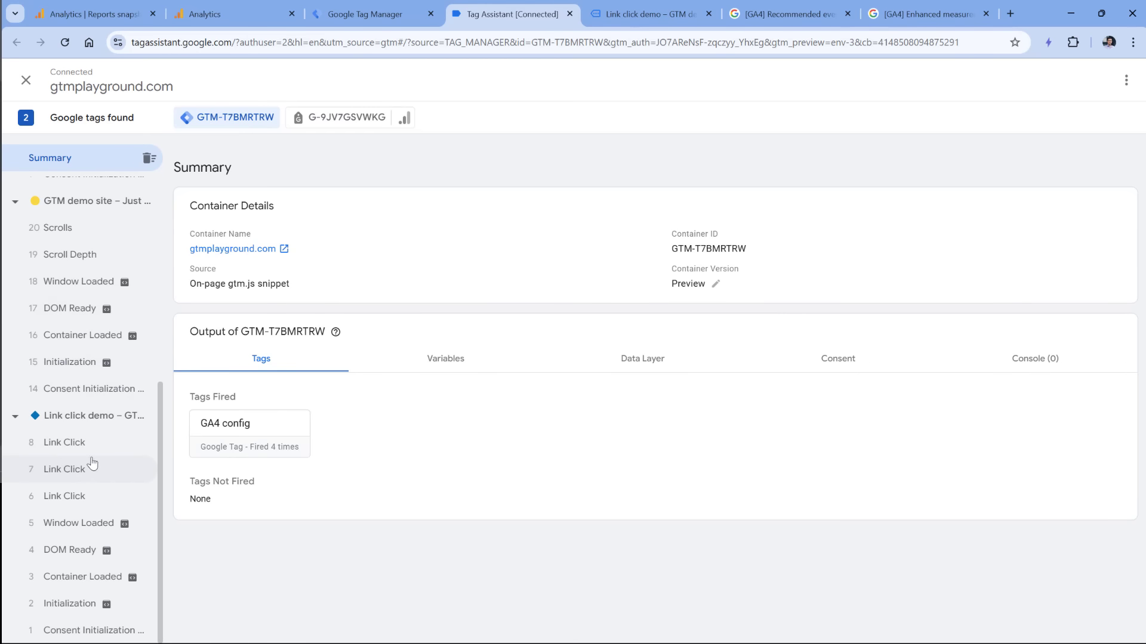
left_click(78, 498)
left_click(77, 471)
left_click(76, 445)
left_click(75, 471)
left_click(79, 498)
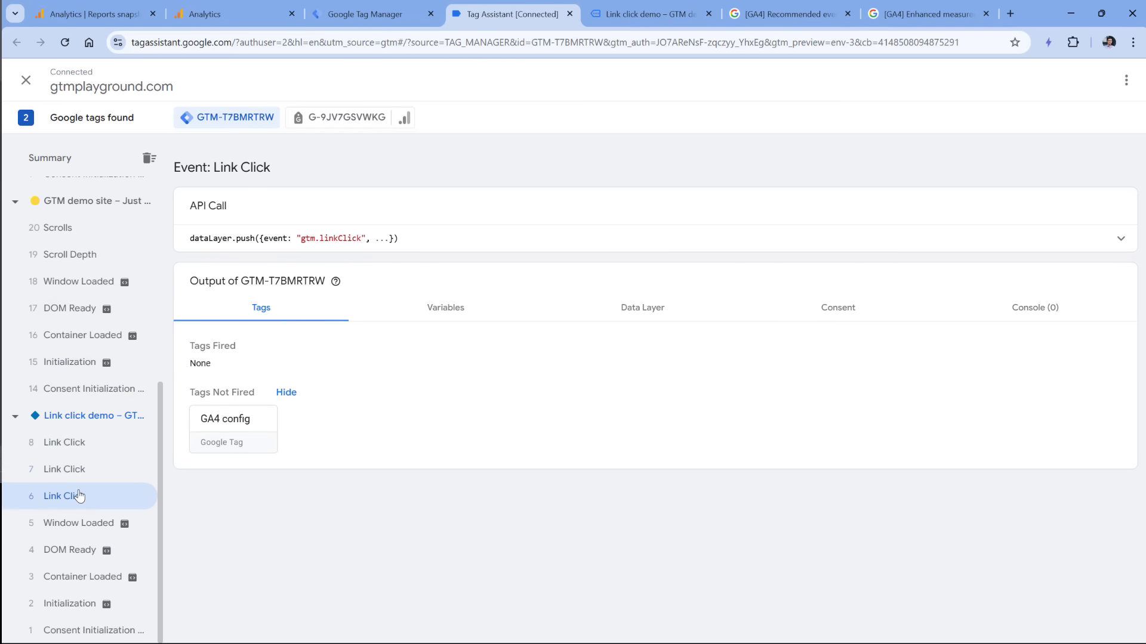
left_click(82, 471)
left_click(77, 451)
left_click(84, 503)
Examine the data layer of the Menu link 1 click event, especially elementUrl and elementText, and compare it with the event's variables.
left_click(637, 315)
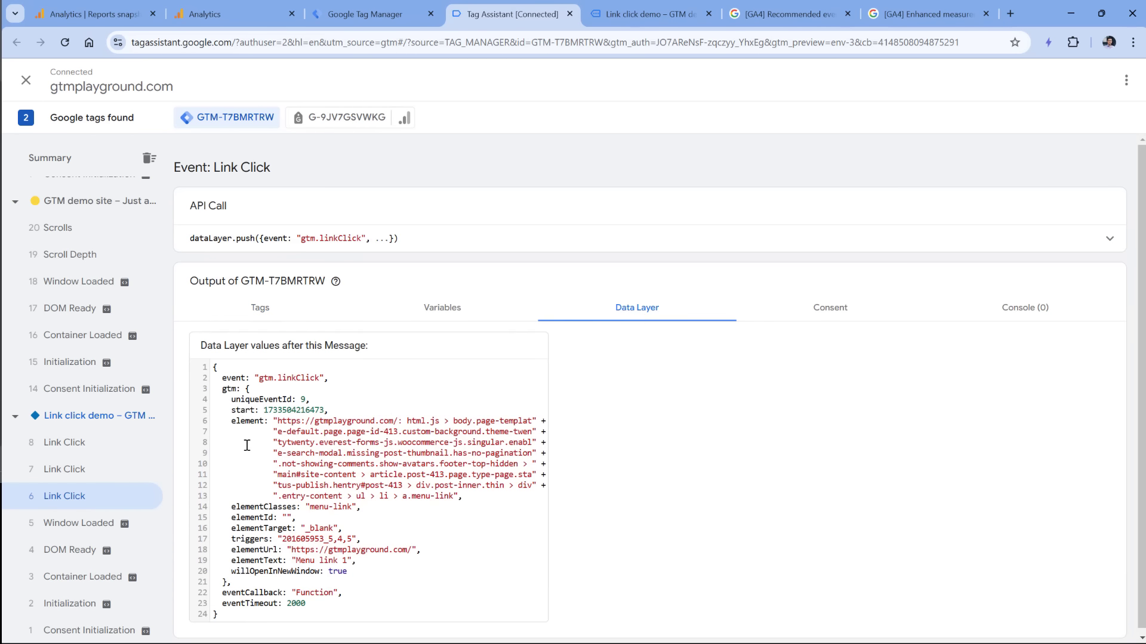
left_click_drag(236, 421, 419, 552)
left_click(361, 550)
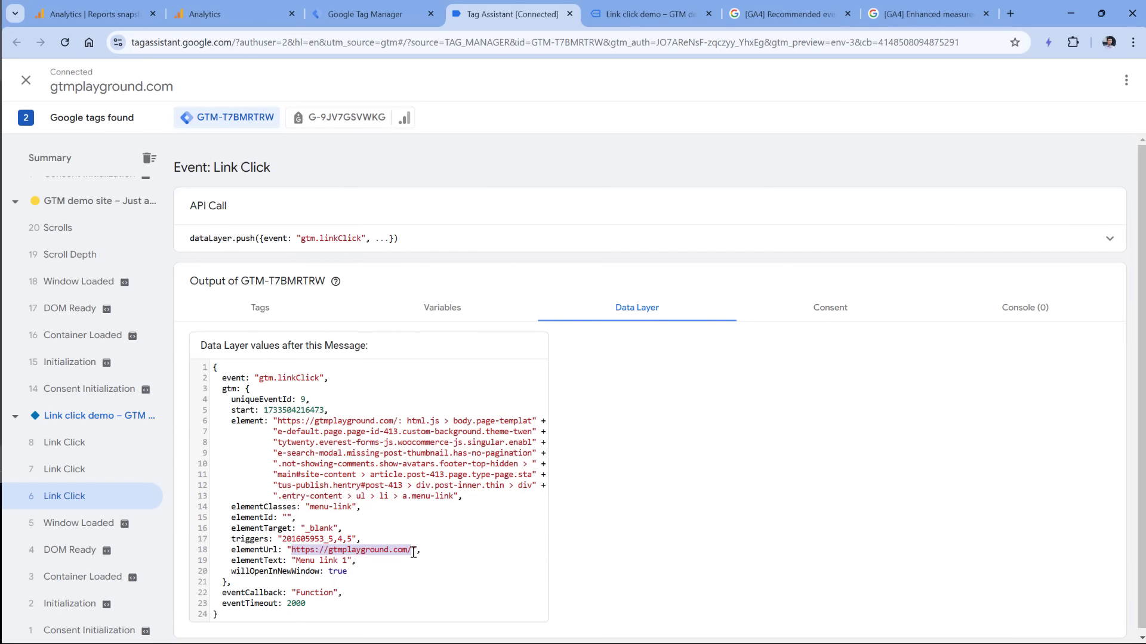
left_click(356, 561)
left_click_drag(297, 561, 353, 561)
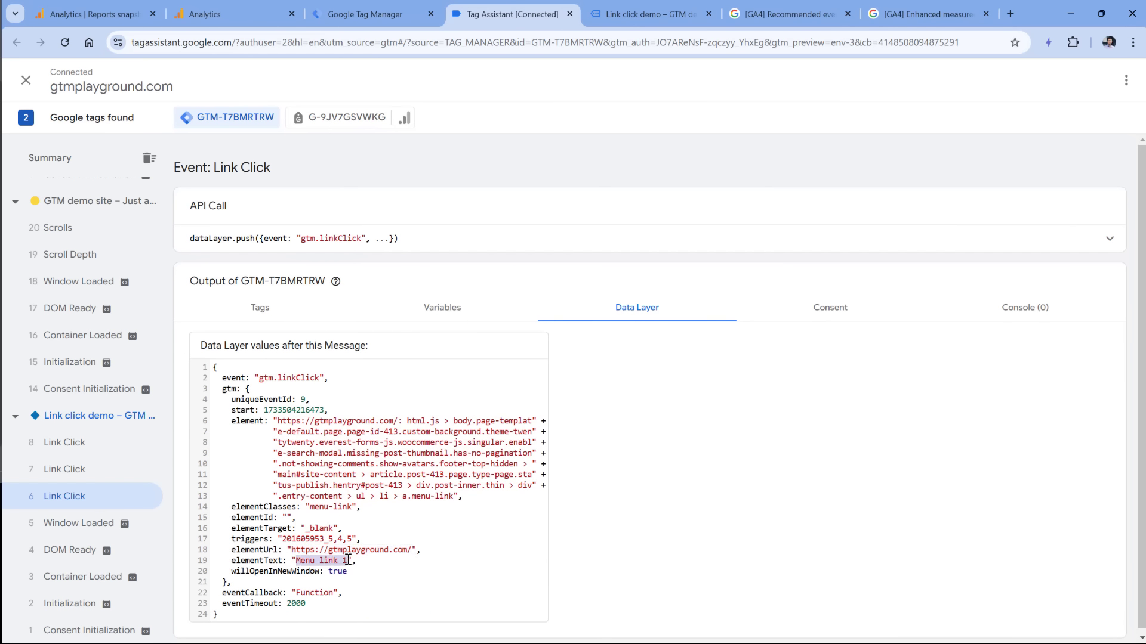
left_click(452, 316)
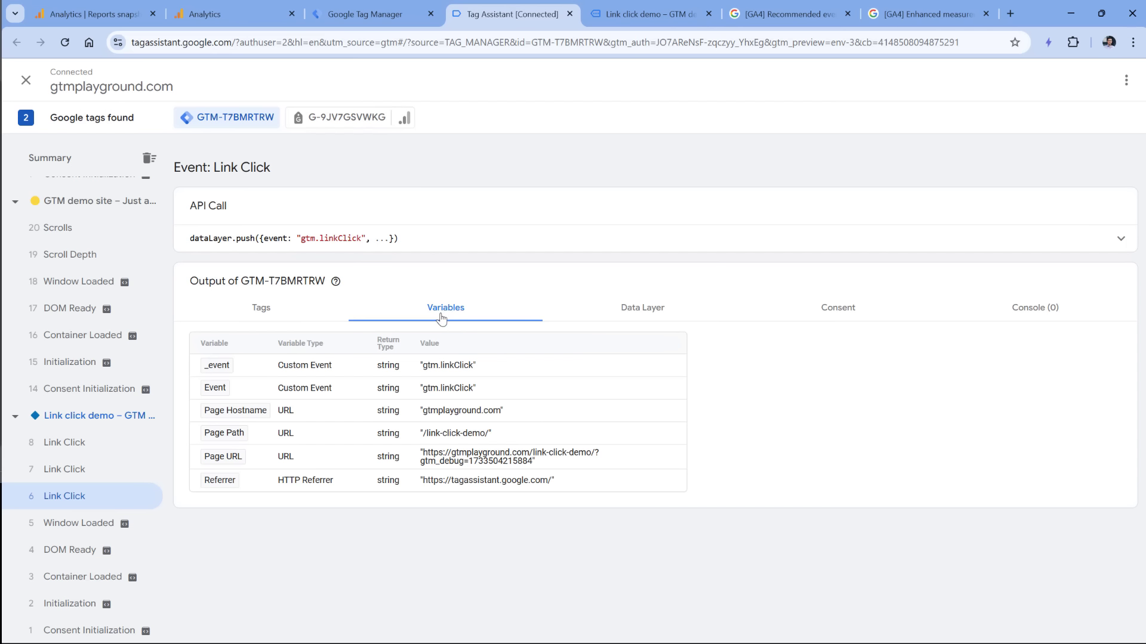
left_click(632, 307)
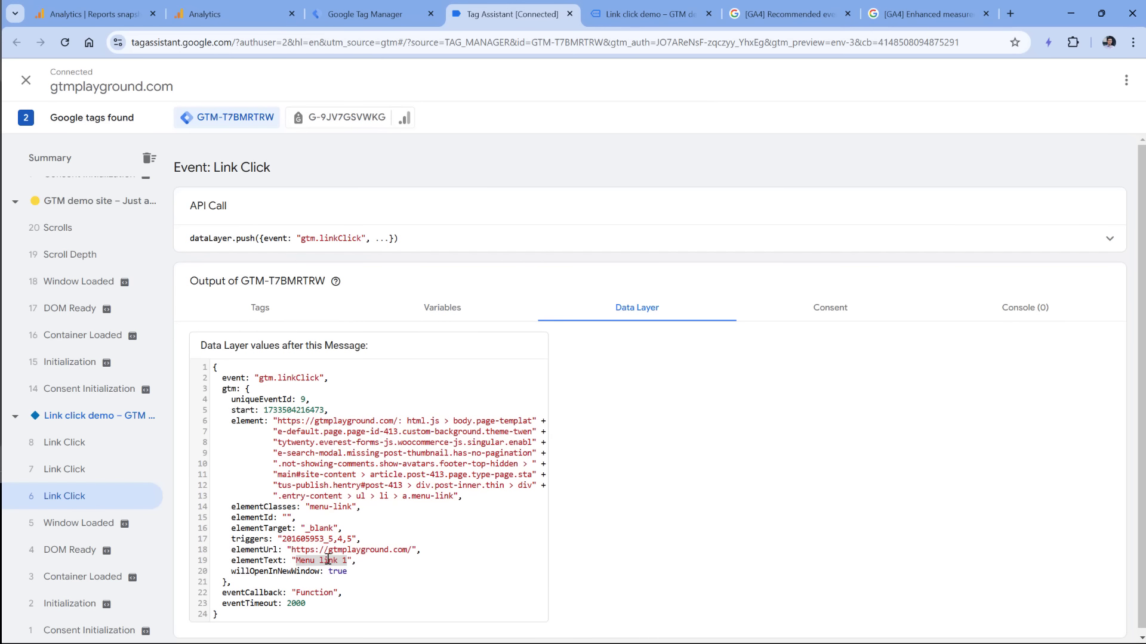
Enable the built-in variables Click Element, Click Classes, Click ID, Click Target, Click URL and Click Text in Google Tag Manager.
left_click(376, 19)
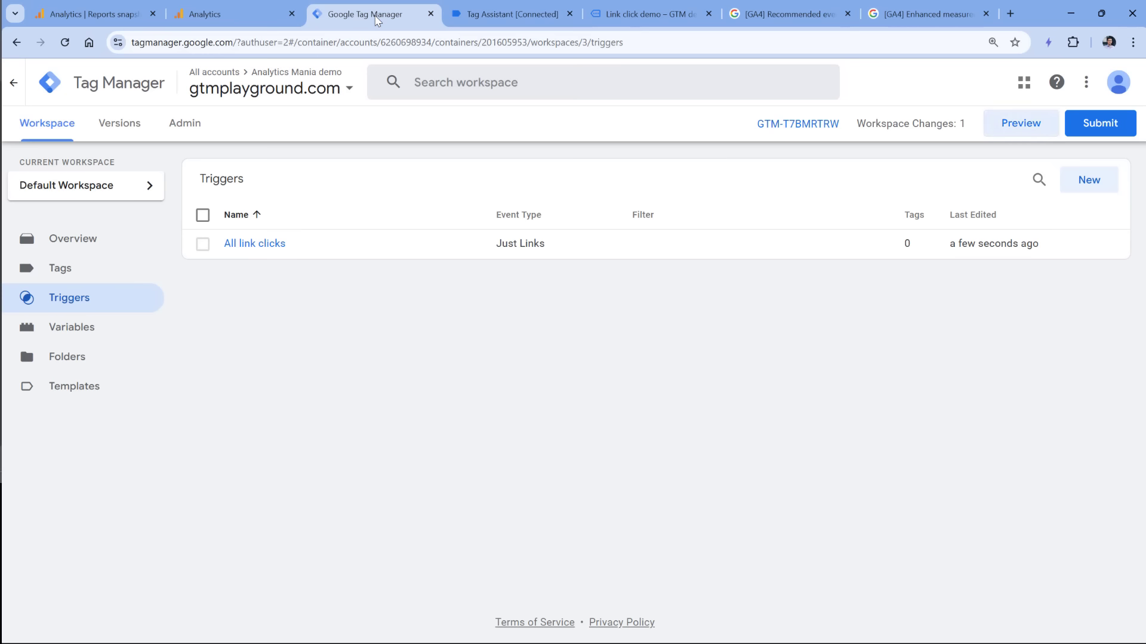
left_click(71, 328)
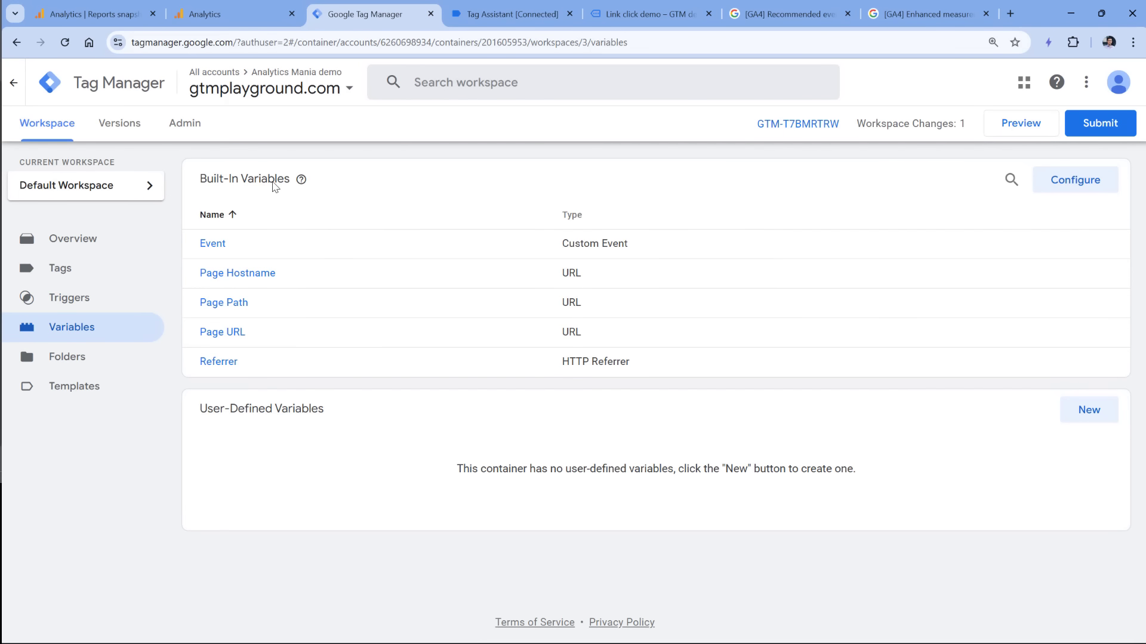
left_click(1077, 187)
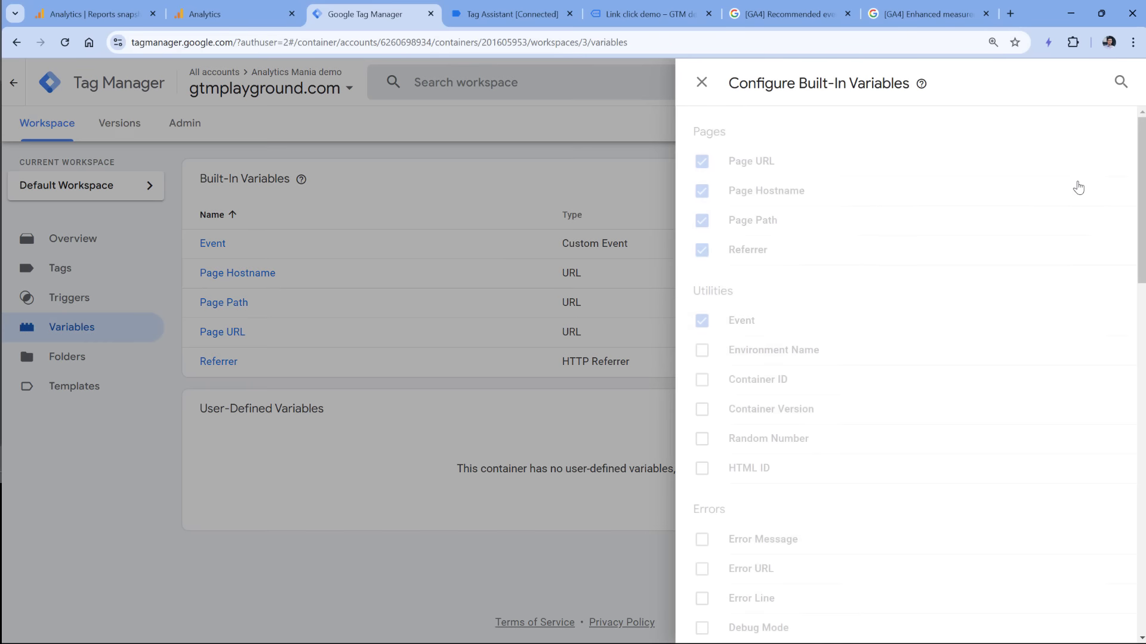
scroll(843, 289, "down", 8)
left_click(702, 229)
left_click(701, 259)
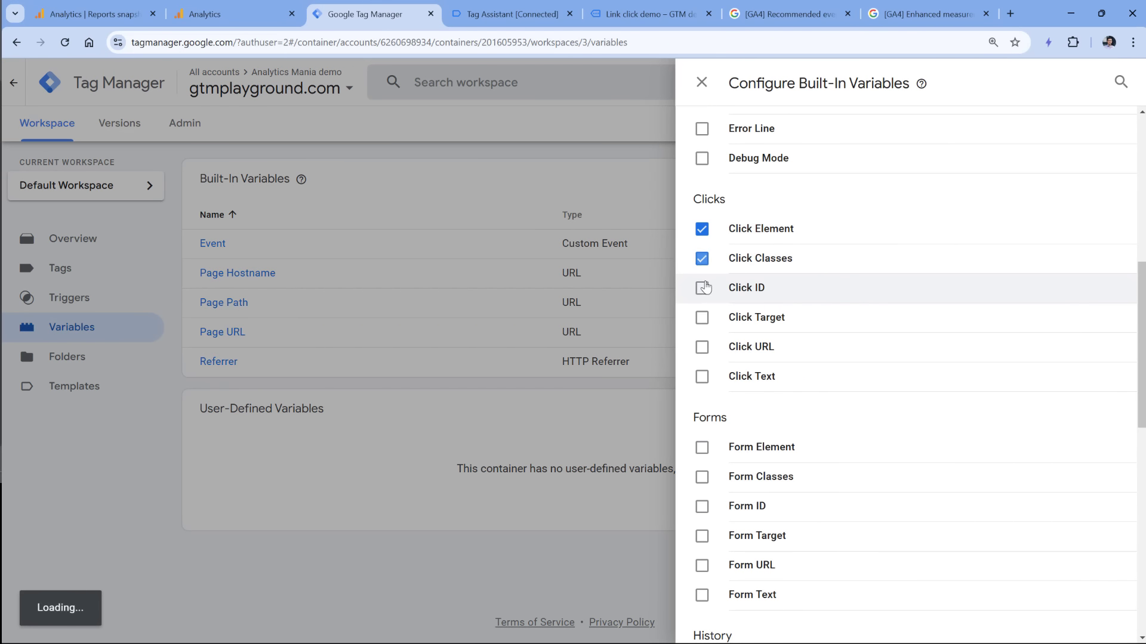
left_click(702, 288)
left_click(701, 317)
left_click(702, 347)
left_click(702, 377)
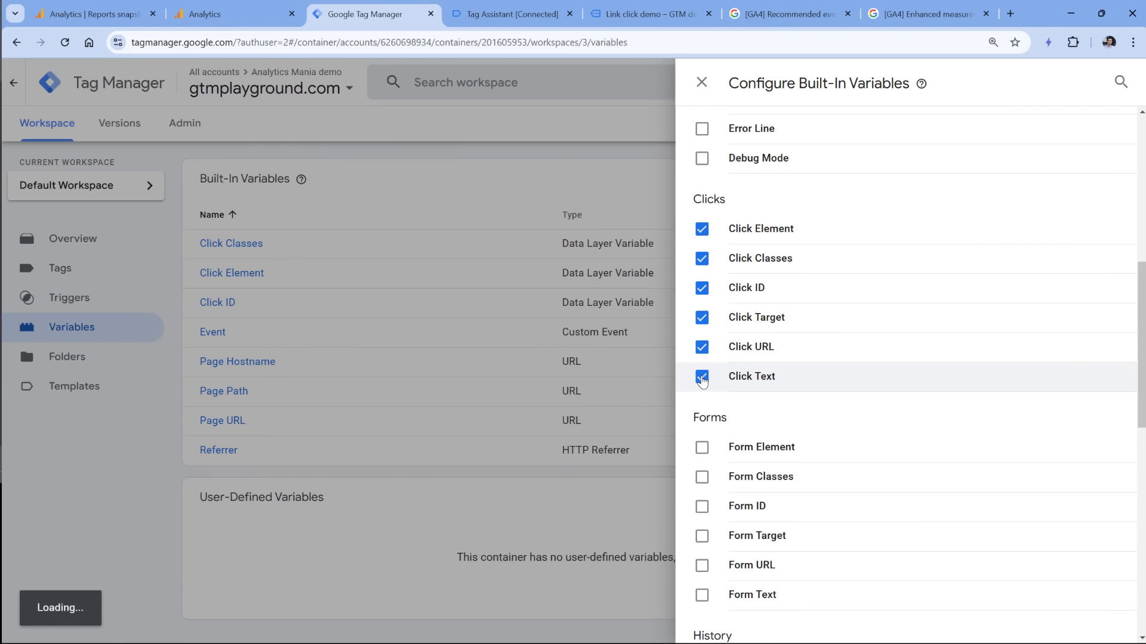
left_click(701, 83)
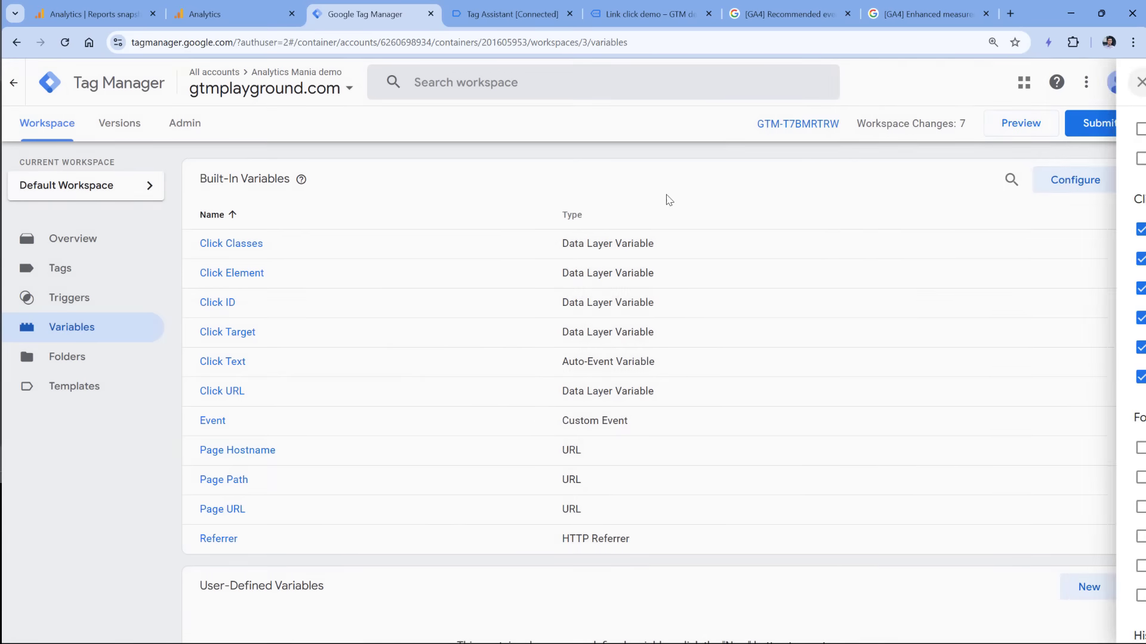
Restart preview mode for the container and open Menu link 1, 2 and 3 of the Link click demo page in background tabs.
left_click(1010, 124)
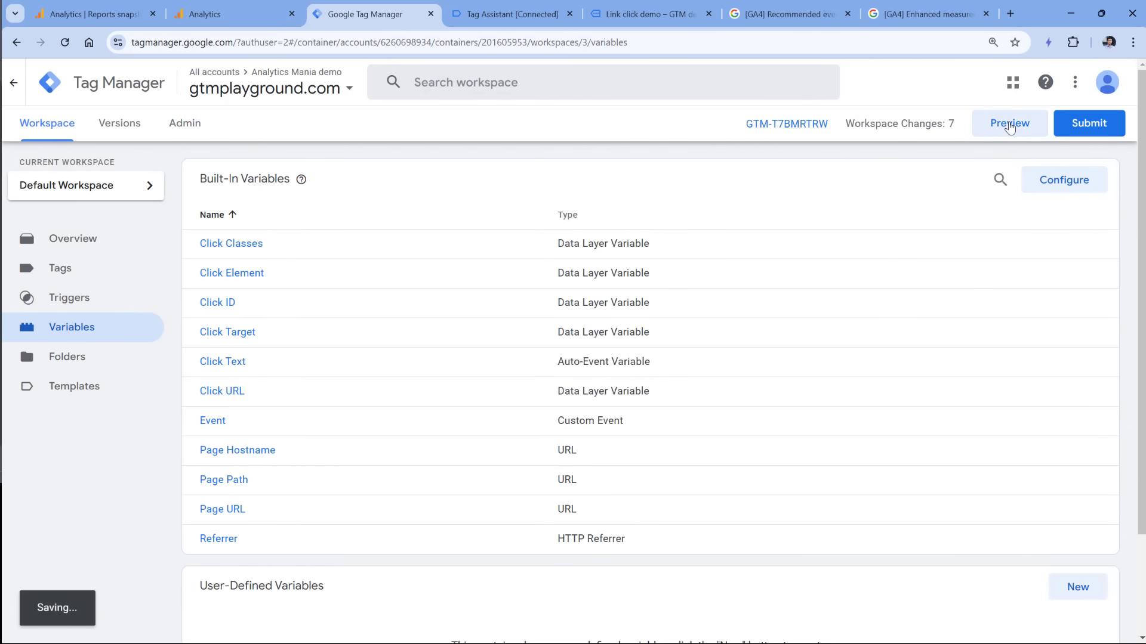
left_click(574, 312)
left_click(626, 10)
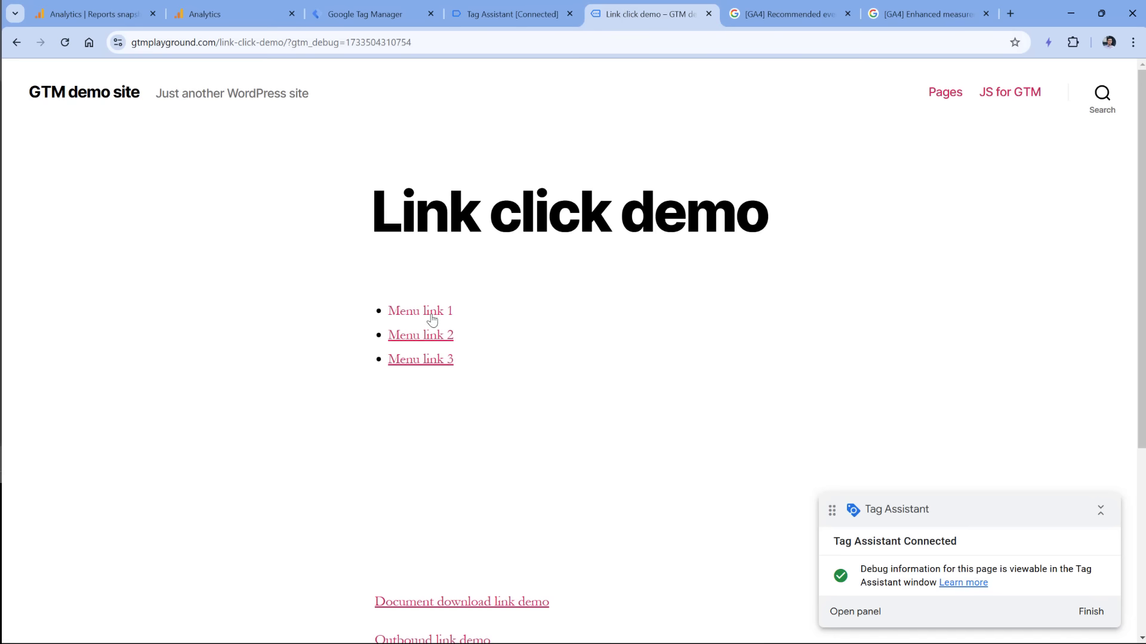
left_click(412, 311, "ctrl")
left_click(412, 335, "ctrl")
left_click(421, 360, "ctrl")
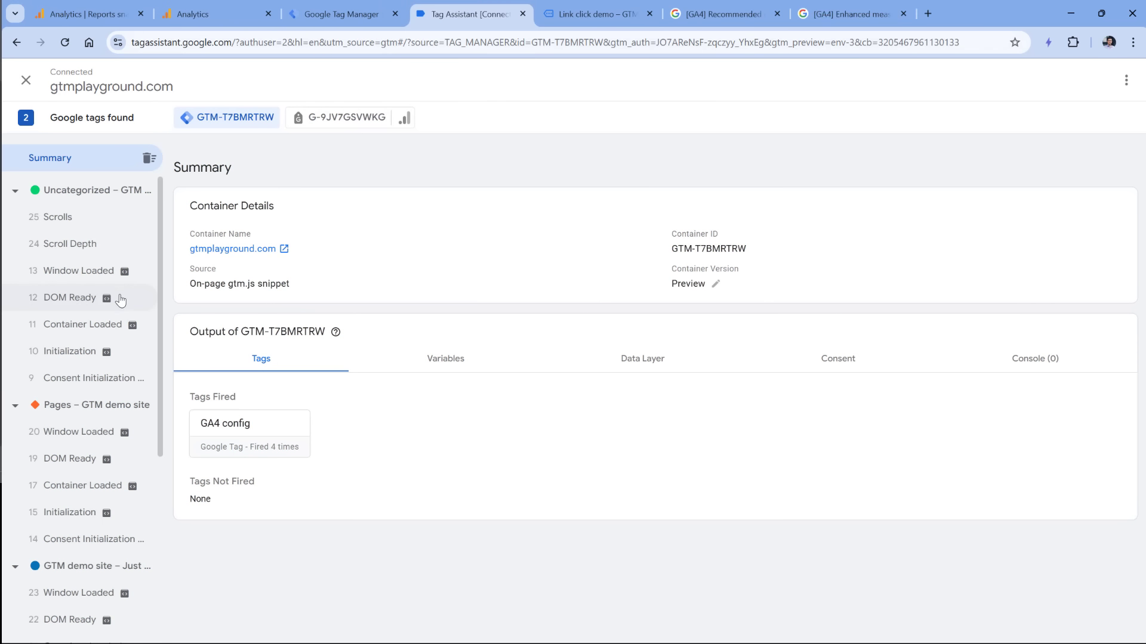
Examine the variables of the first Link Click event in Tag Assistant, especially Click Classes, Click Text and Click URL.
scroll(48, 298, "down", 5)
left_click(67, 496)
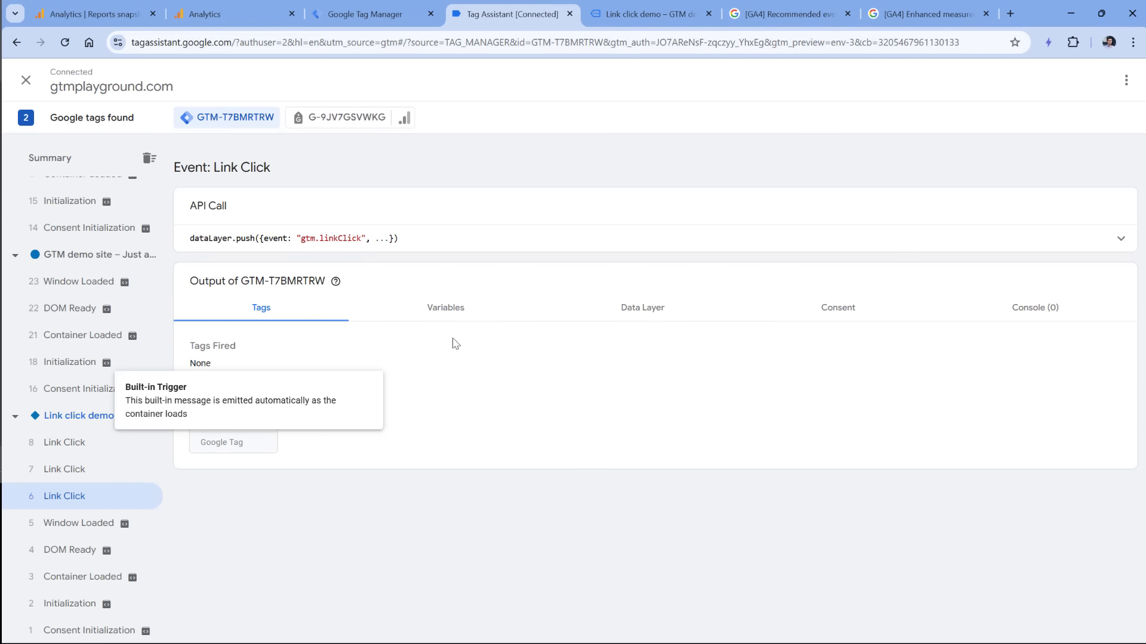
left_click(463, 312)
scroll(464, 325, "down", 1)
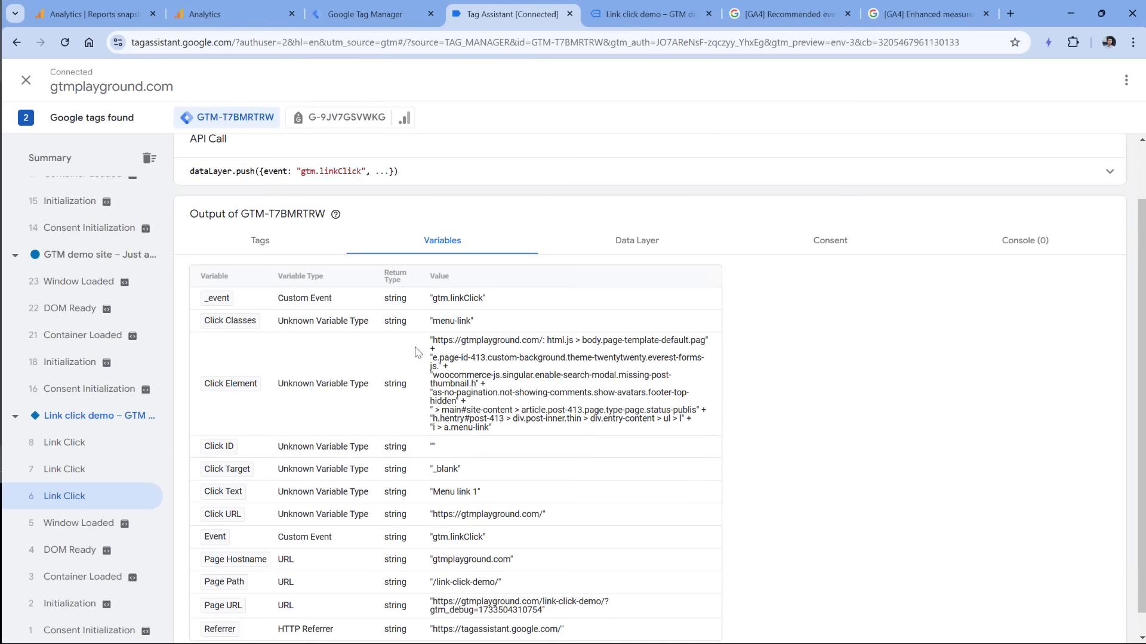
left_click_drag(539, 514, 250, 320)
left_click(311, 340)
left_click_drag(497, 496, 276, 330)
mouse_move(442, 497)
left_mouse_down()
mouse_move(477, 495)
mouse_move(431, 496)
left_mouse_up()
Compare the click variables across the three Link Click events, focusing on the Click Classes value they share.
left_click(67, 474)
left_click(82, 444)
left_click(84, 497)
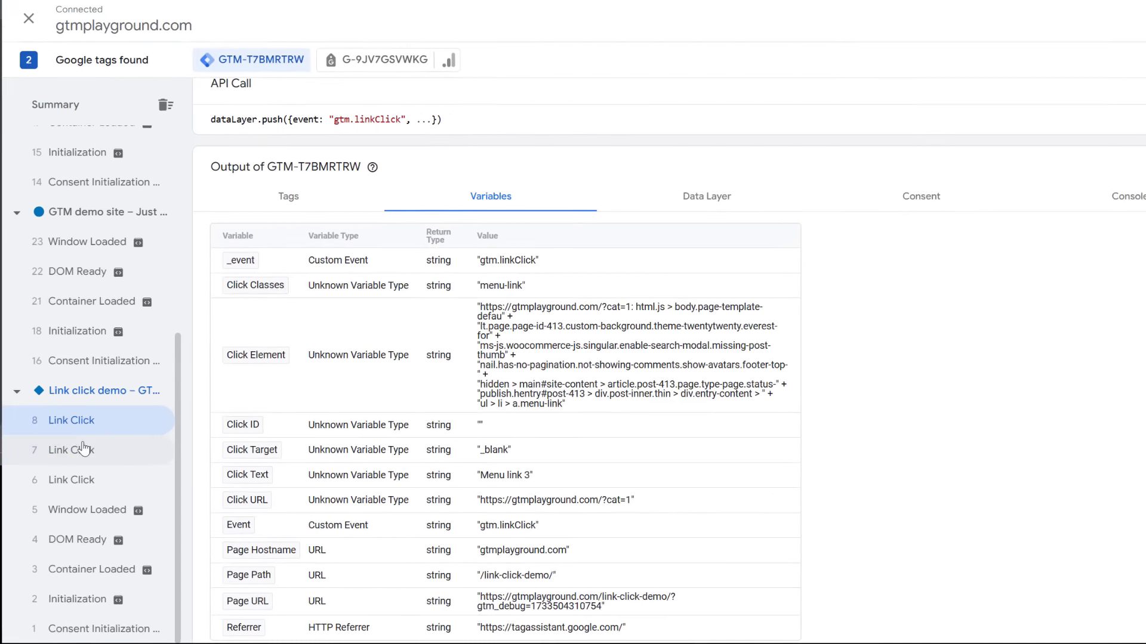
left_click_drag(517, 261, 564, 265)
left_click(77, 404)
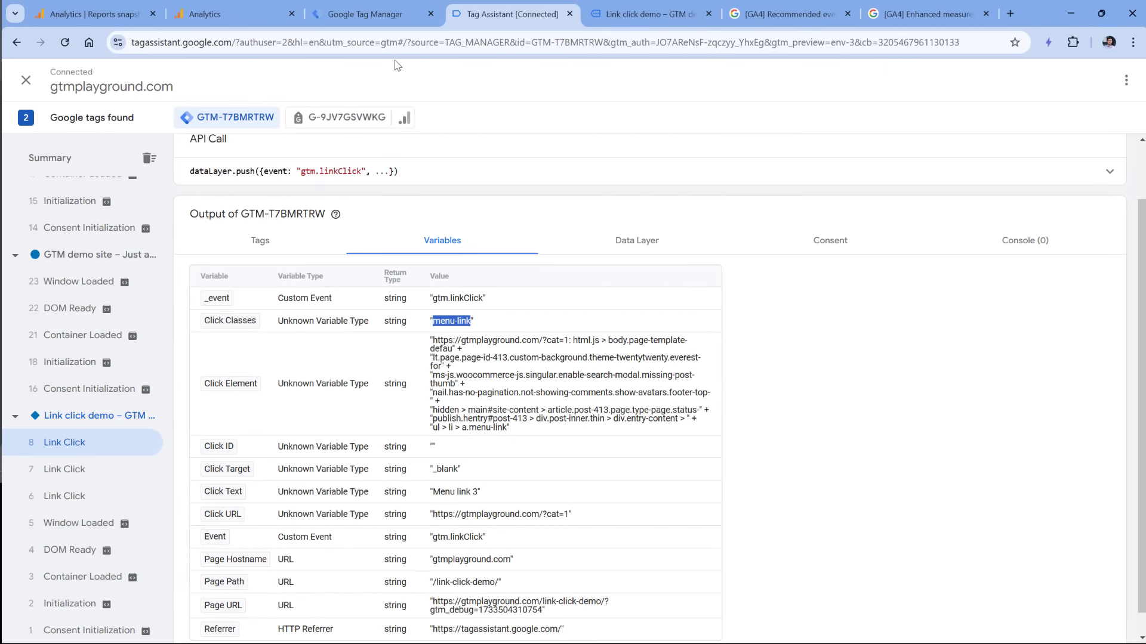
Open the All link clicks trigger in Google Tag Manager and set it to fire on Some Link Clicks.
left_click(367, 15)
left_click(74, 301)
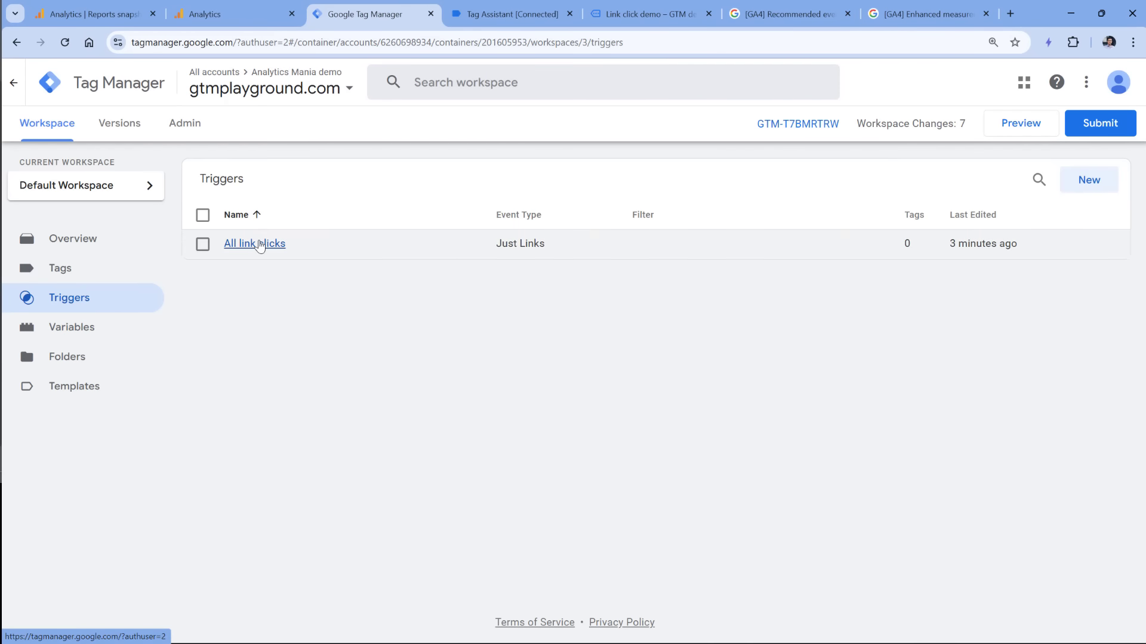
left_click(266, 243)
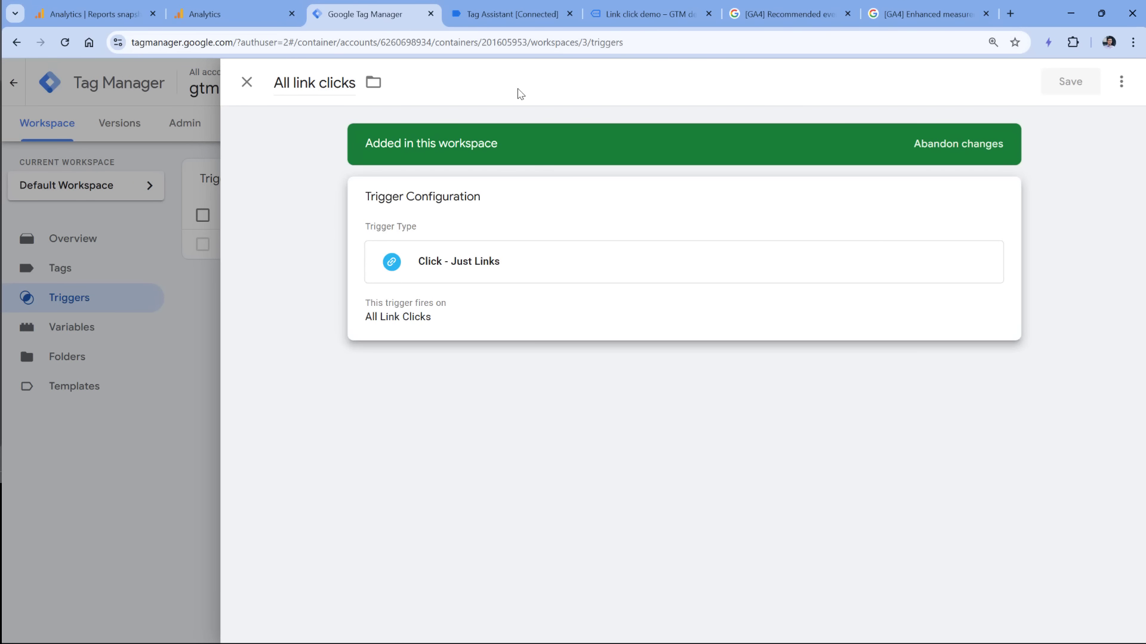
left_click(511, 14)
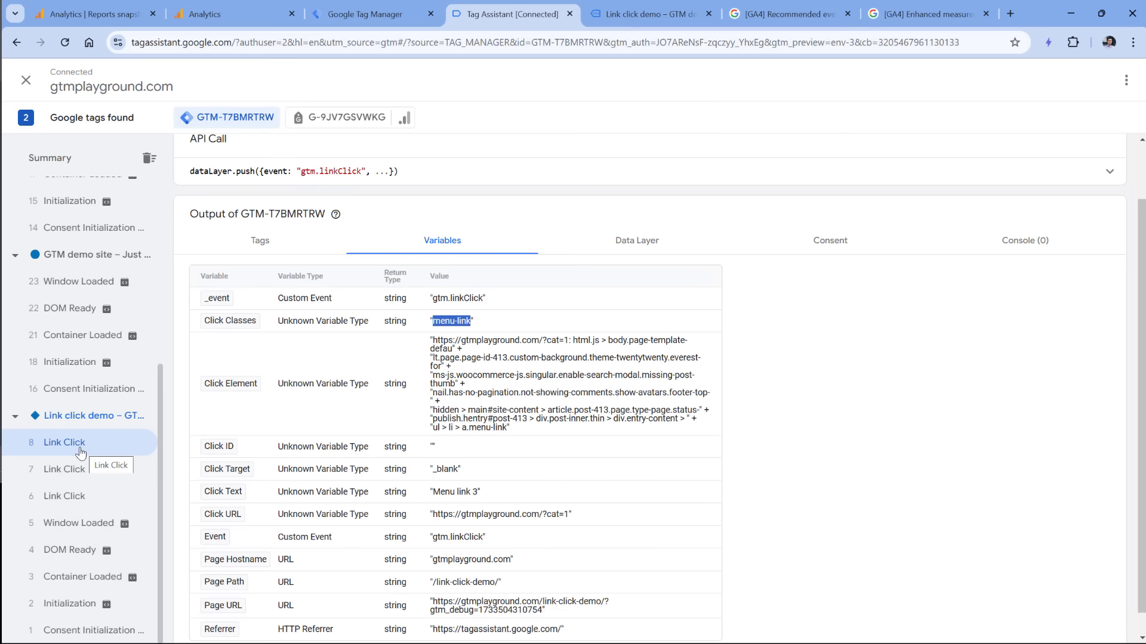
left_click(367, 14)
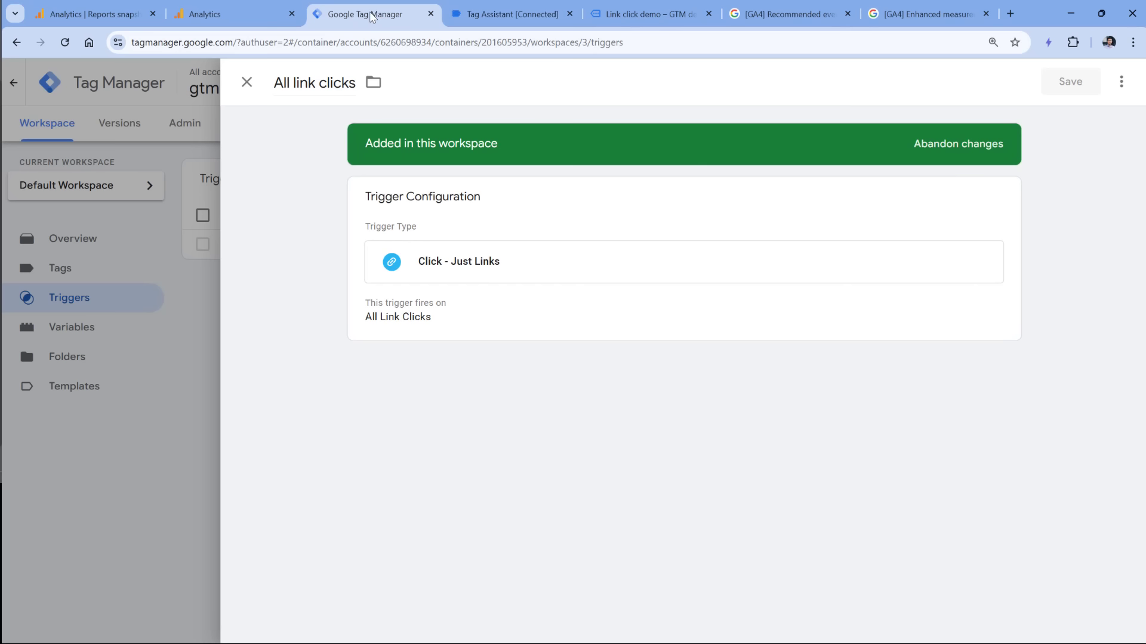
left_click(558, 196)
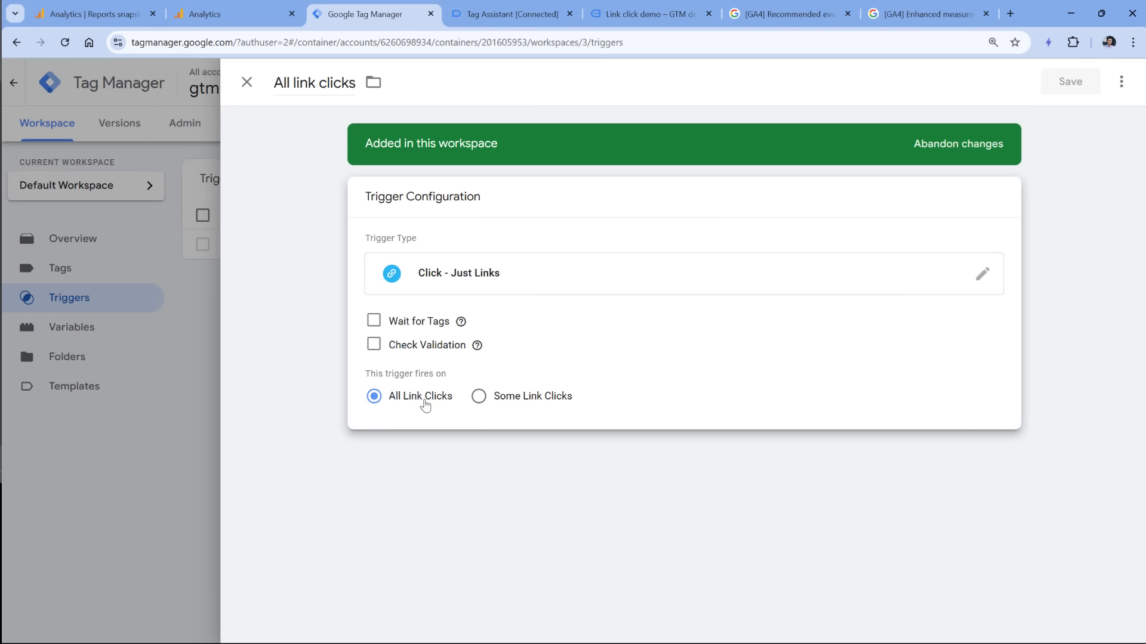
left_click(479, 397)
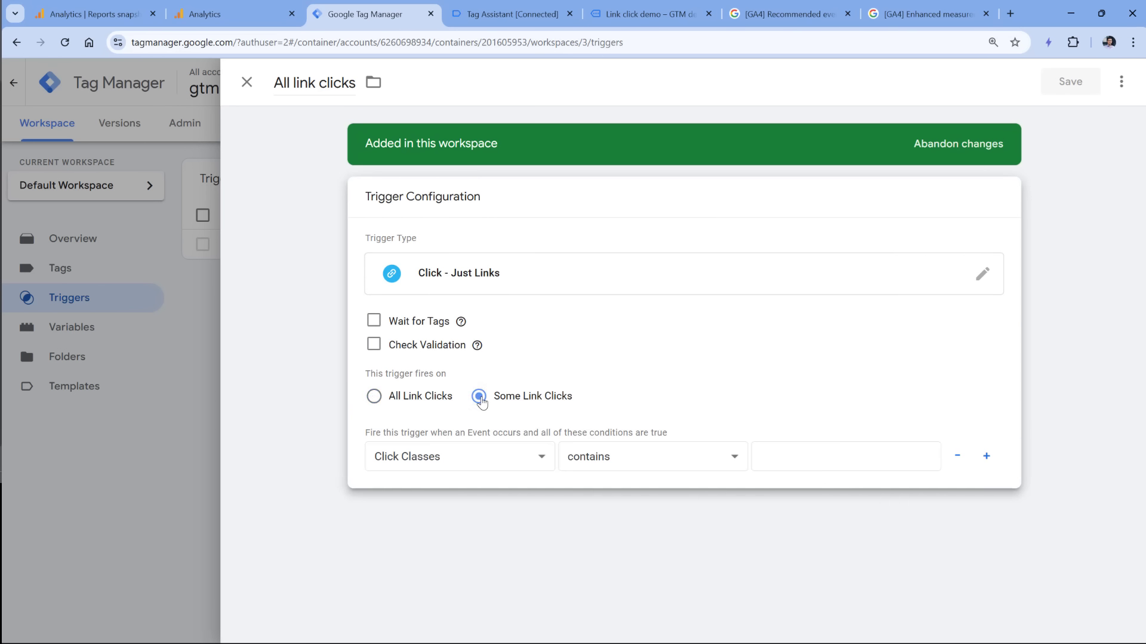
Recheck Click Classes for all three Link Click events in Tag Assistant and copy the value menu-link.
left_click(513, 14)
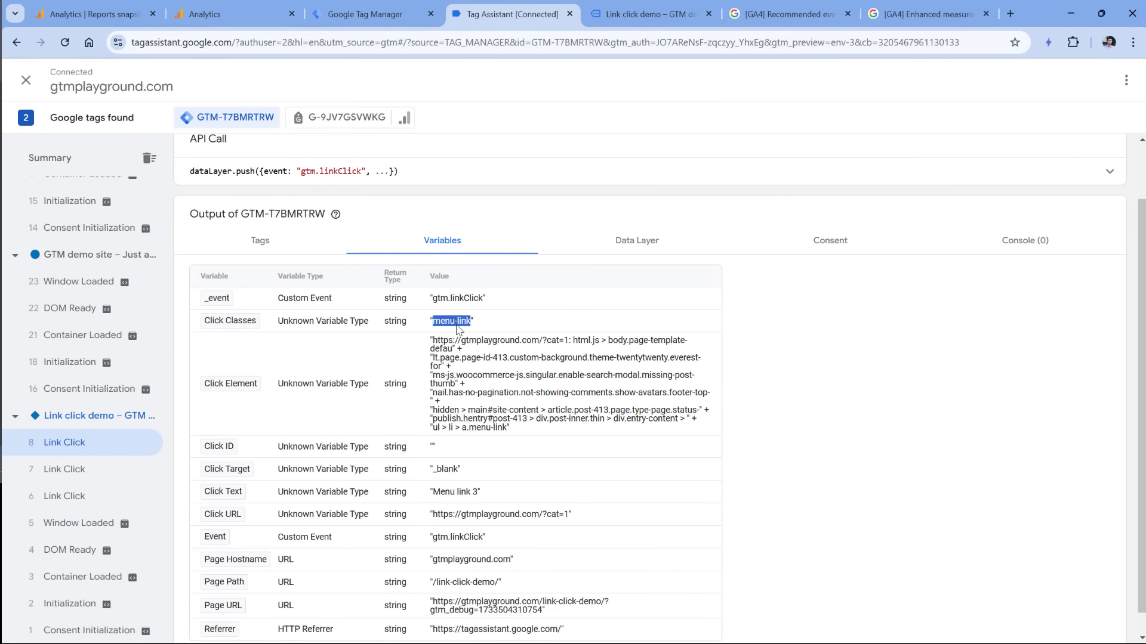
left_click(78, 470)
left_click(81, 496)
left_click(79, 445)
right_click(454, 323)
left_click(475, 333)
left_click(367, 14)
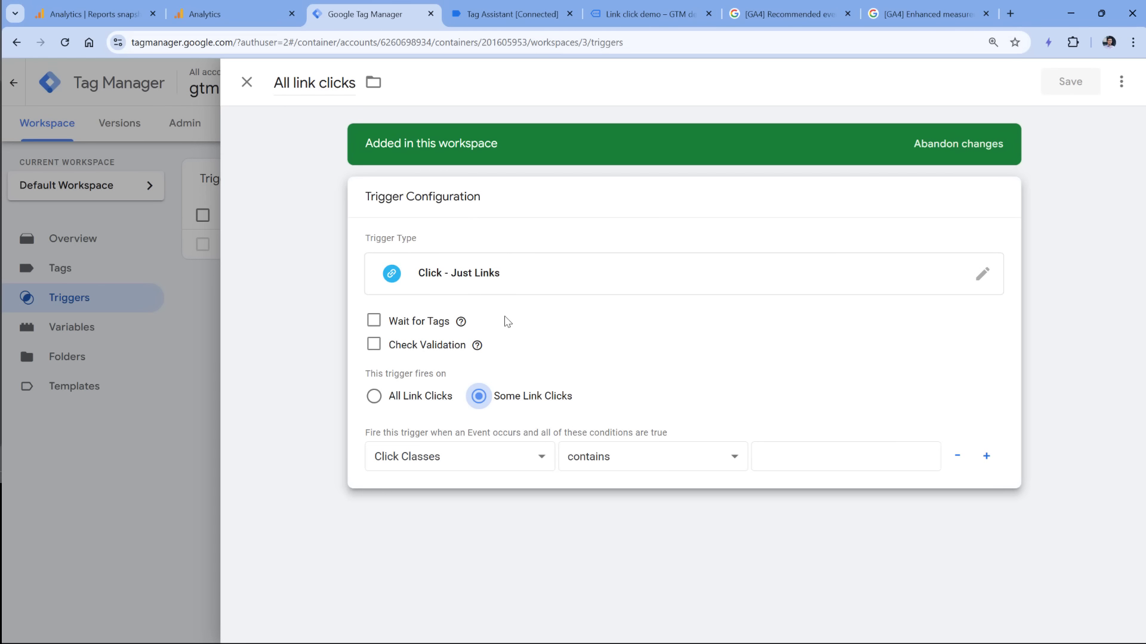
Set the trigger's firing condition to Click Classes equals menu-link.
left_click(672, 465)
left_click(634, 117)
left_click(783, 466)
key("ctrl+v")
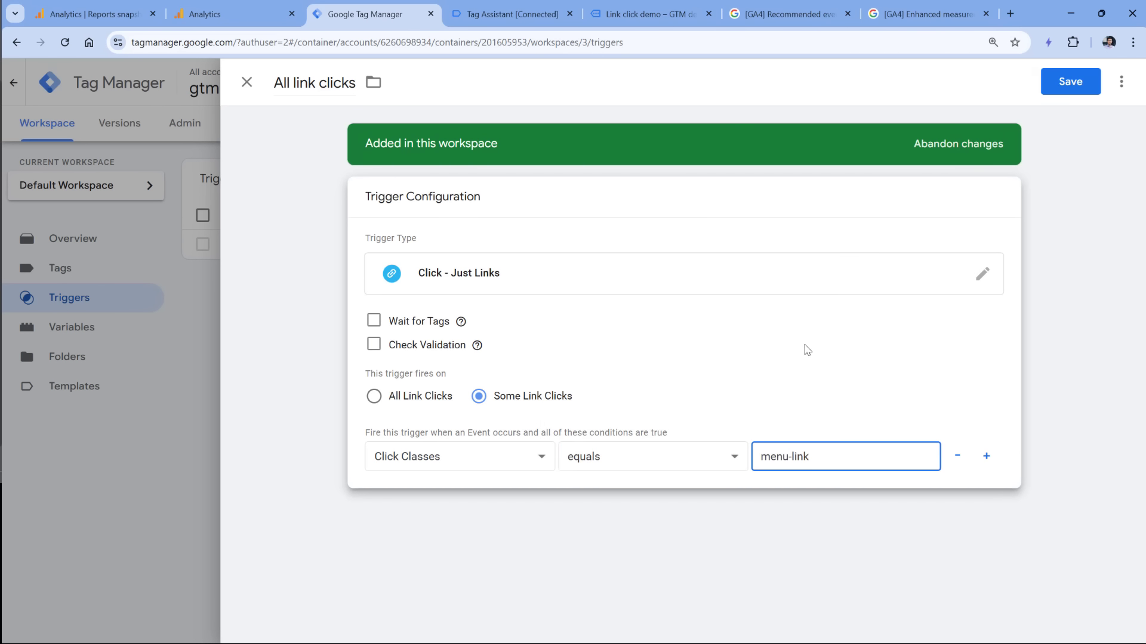
Rename the trigger as "Link click - menu item" and save it.
left_click(317, 88)
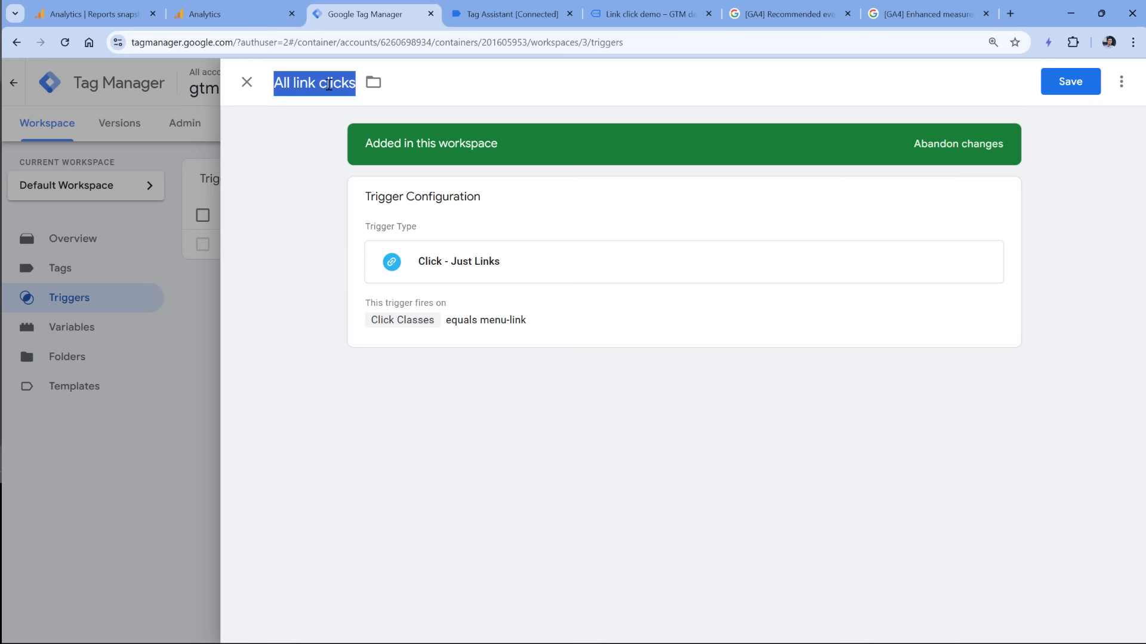
type("Link click - me")
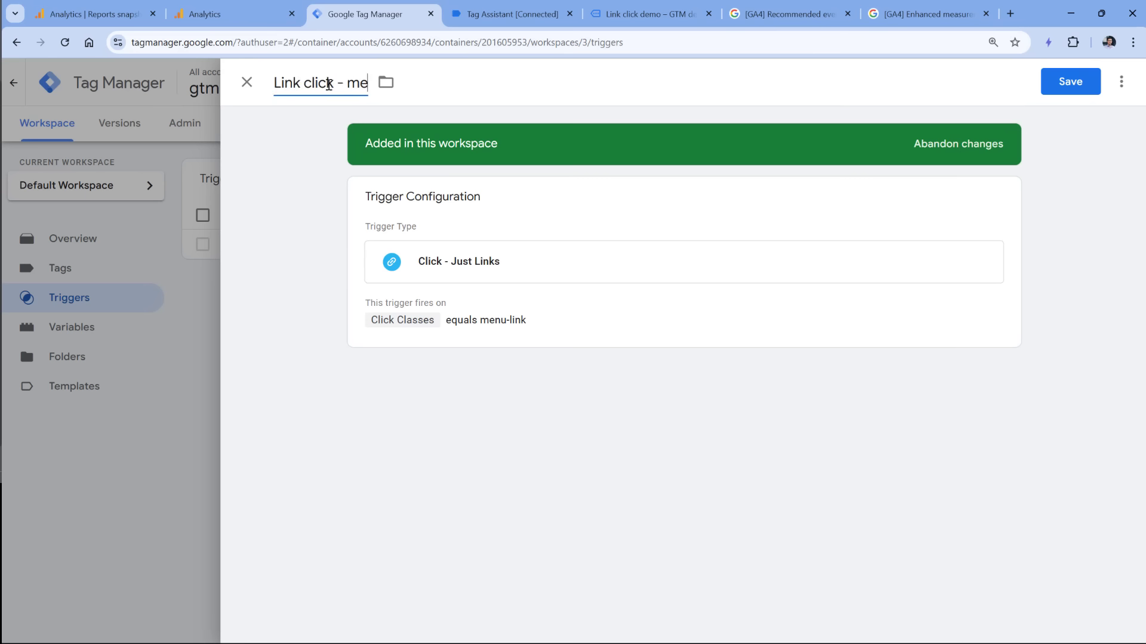
type("nu item")
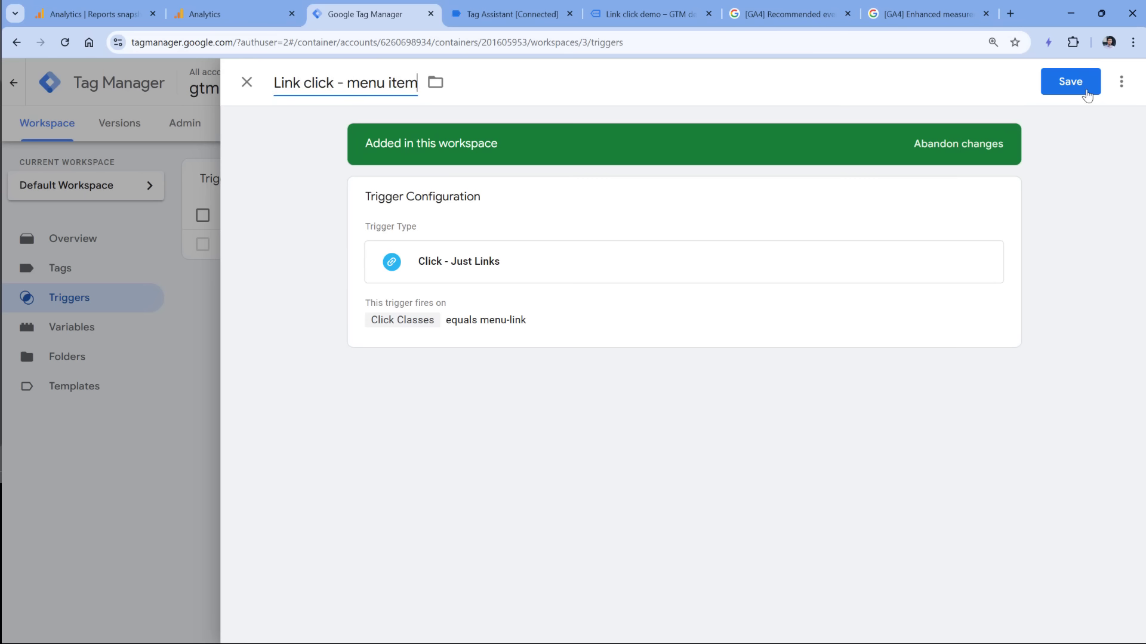
left_click(1080, 90)
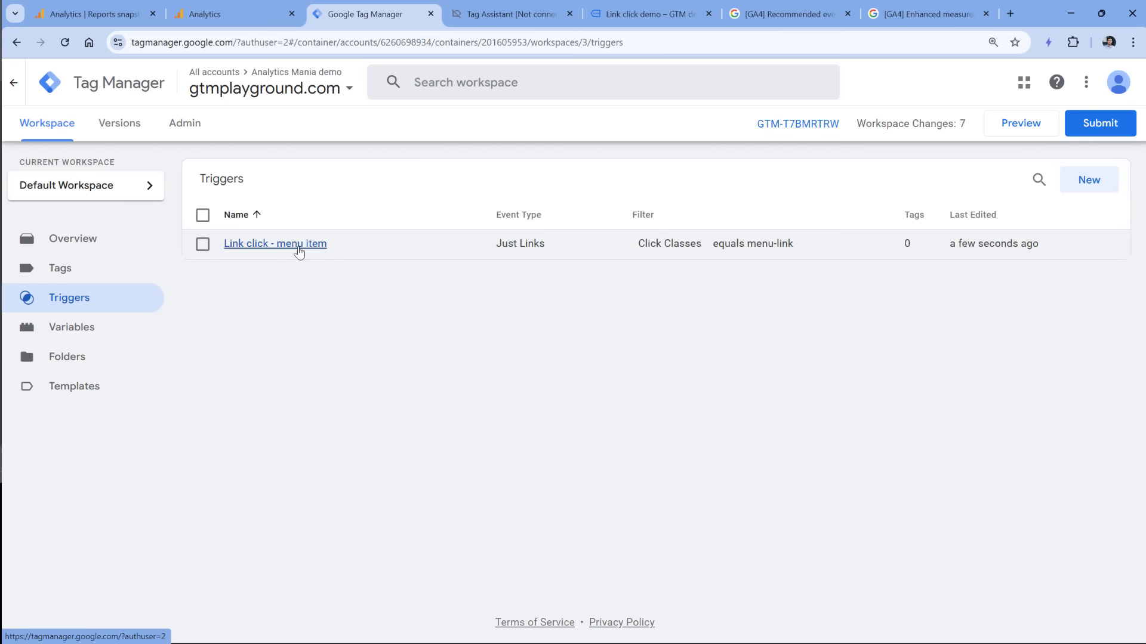
Create a new tag with the type Google Analytics: GA4 Event.
left_click(62, 271)
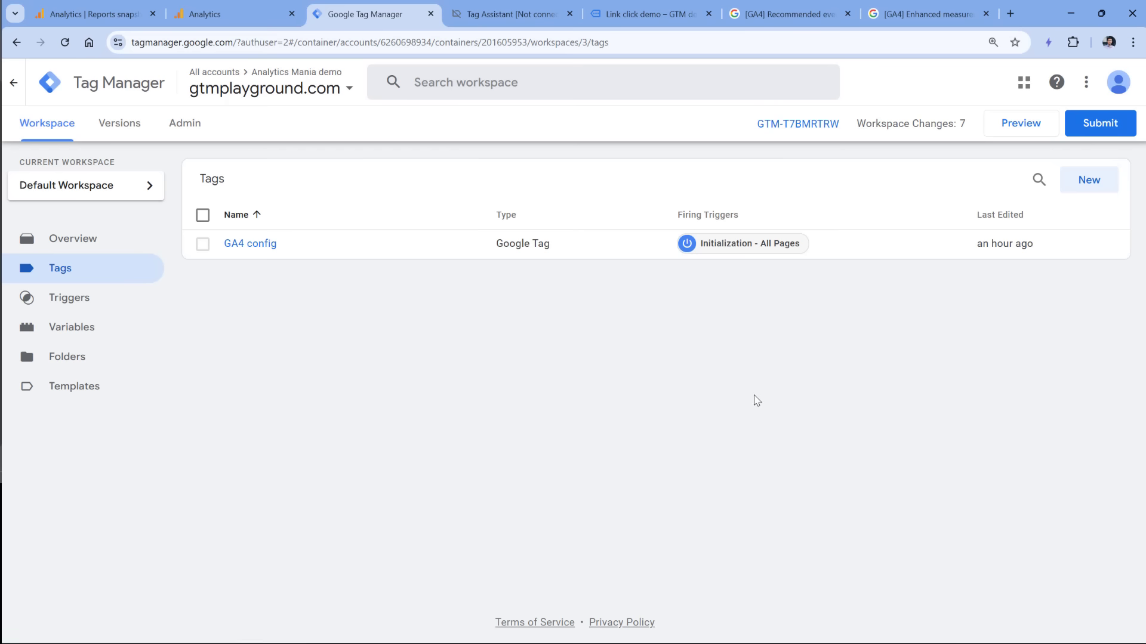
left_click(1090, 183)
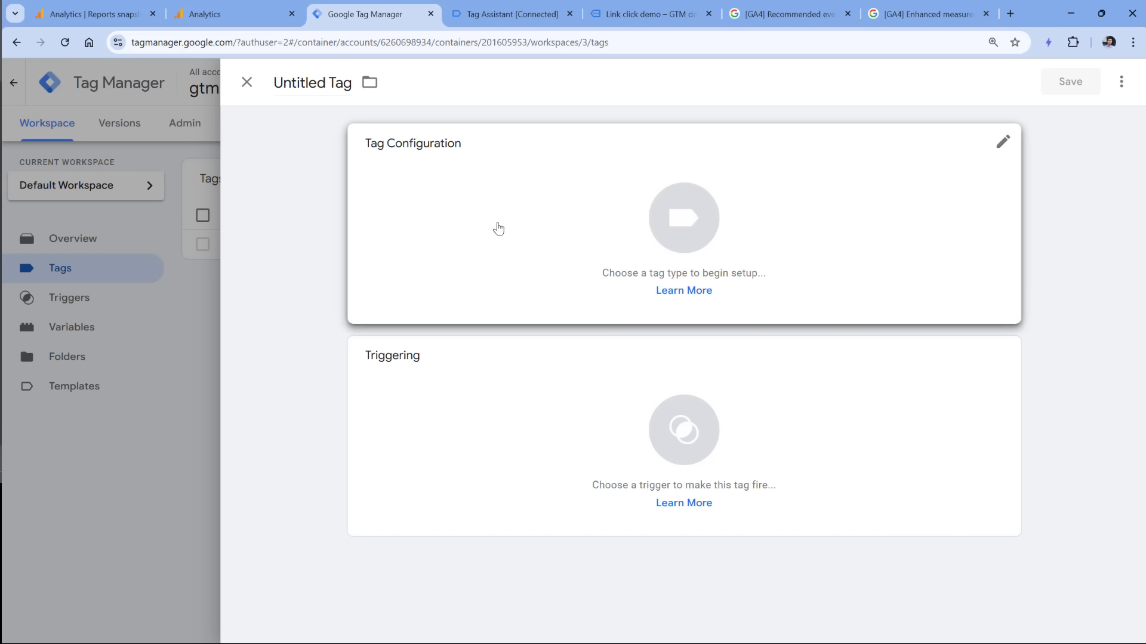
left_click(560, 192)
left_click(787, 212)
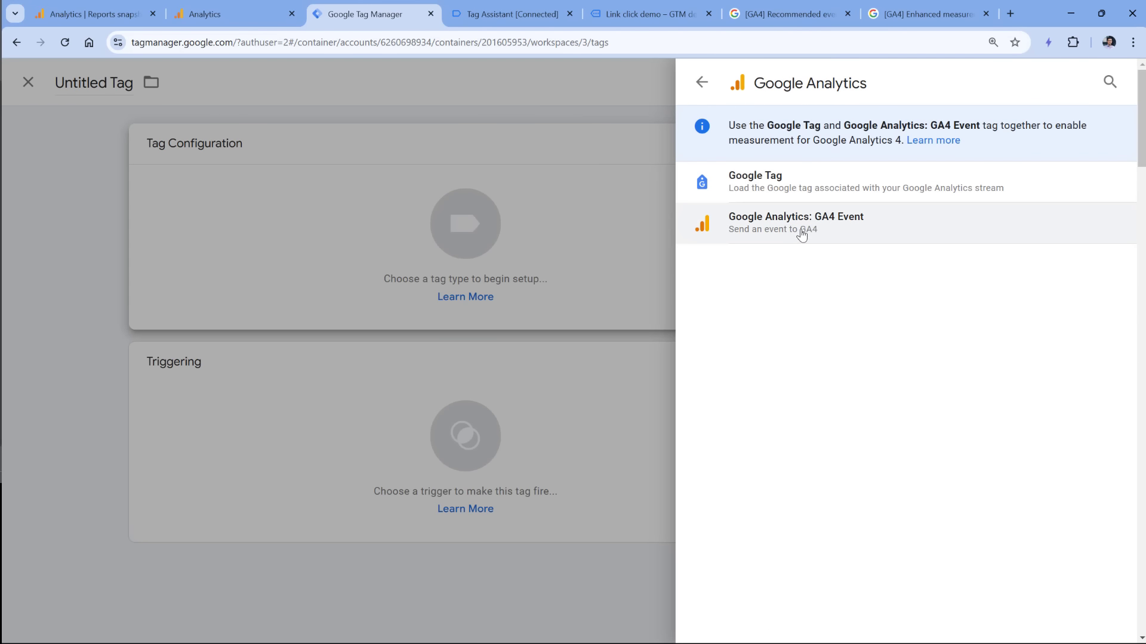
left_click(801, 234)
Copy the Measurement ID from the Website data stream in Google Analytics and paste it into the new tag's Measurement ID.
left_click(460, 296)
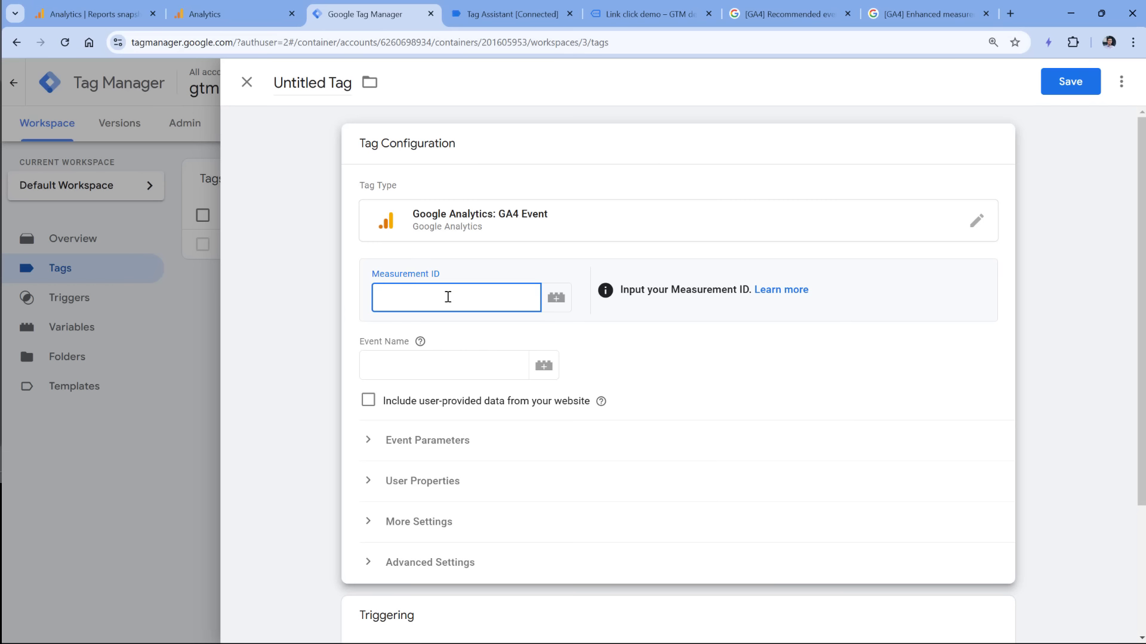
left_click(101, 16)
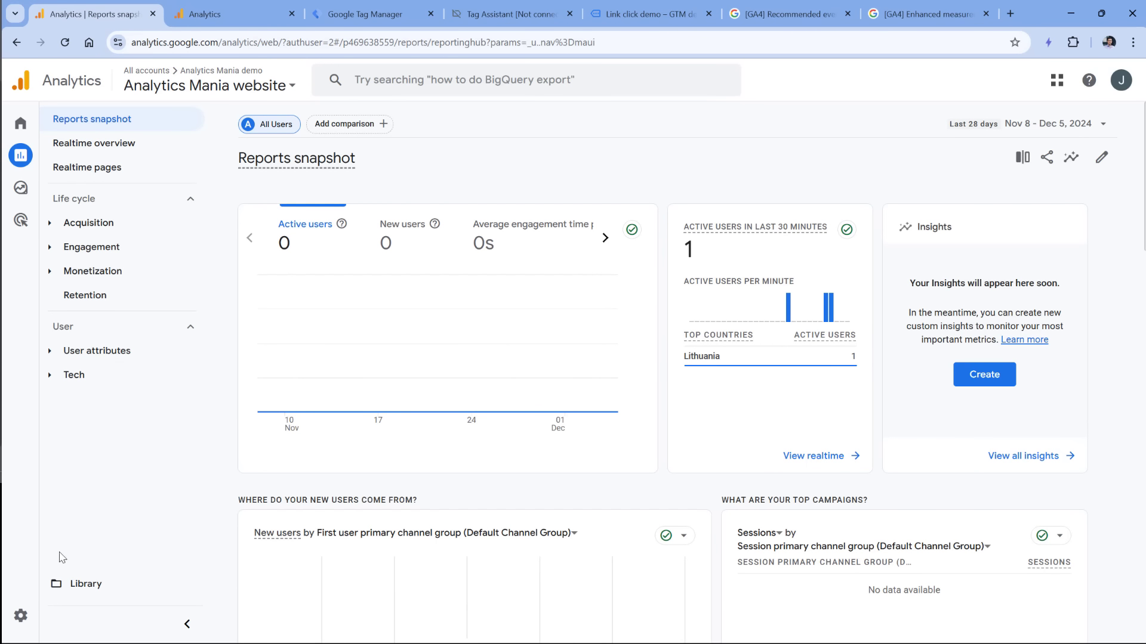
left_click(27, 622)
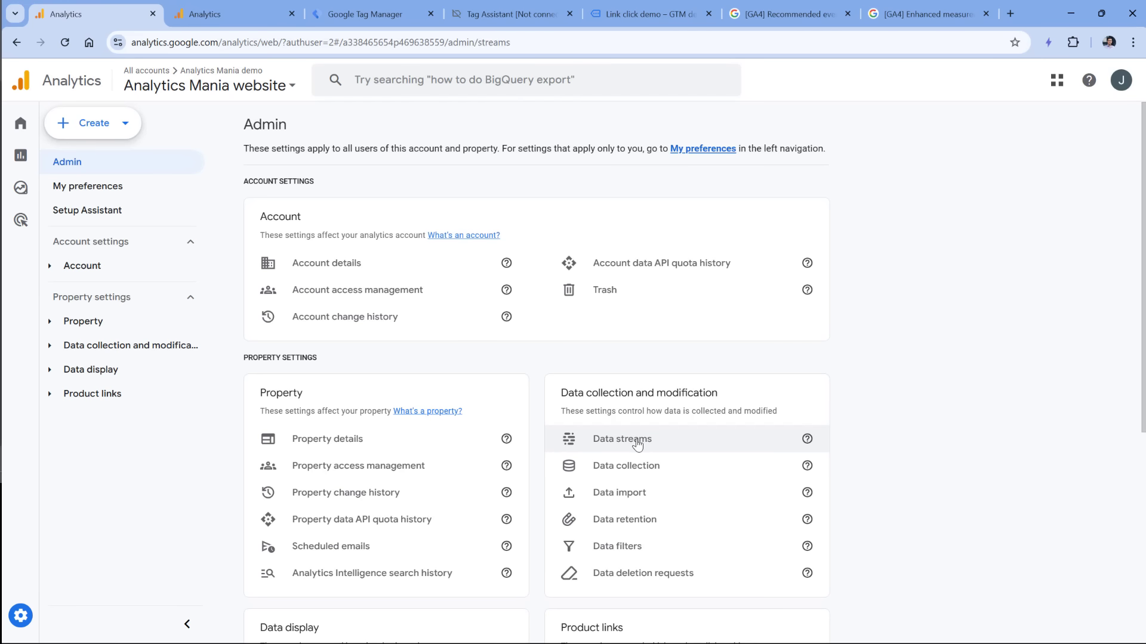
left_click(638, 445)
left_click(370, 208)
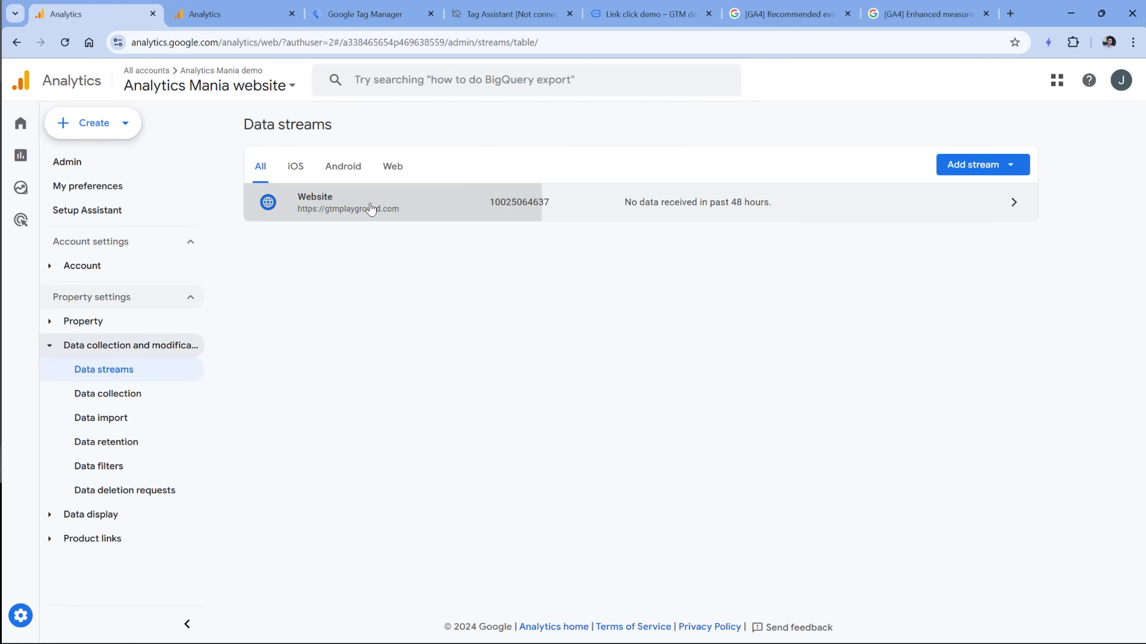
left_click(1017, 248)
left_click(370, 14)
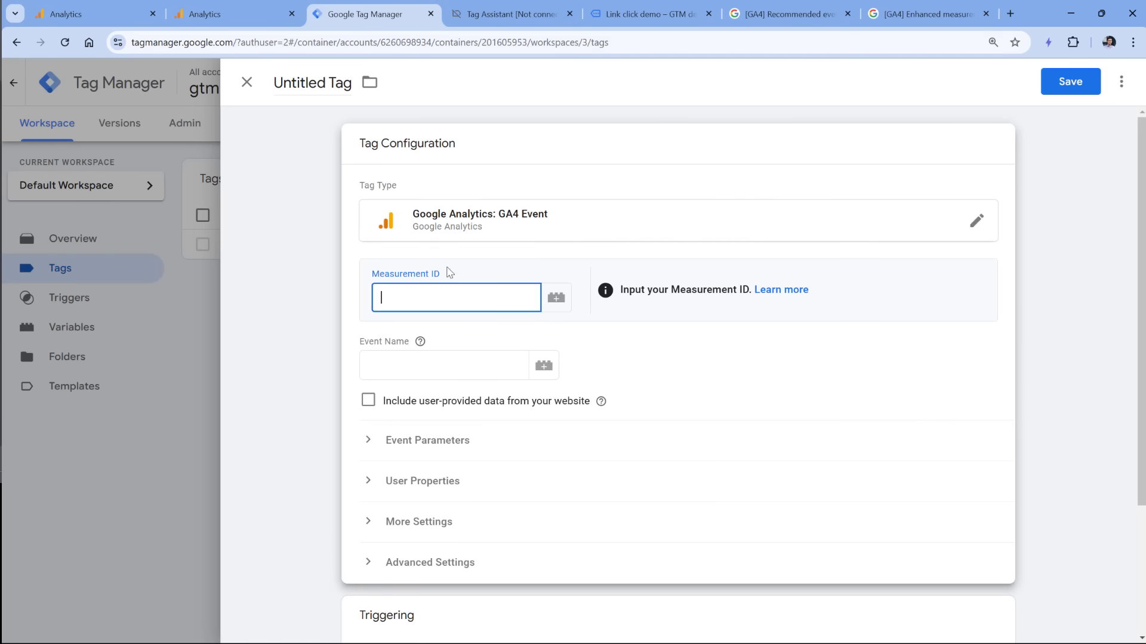
key("ctrl+v")
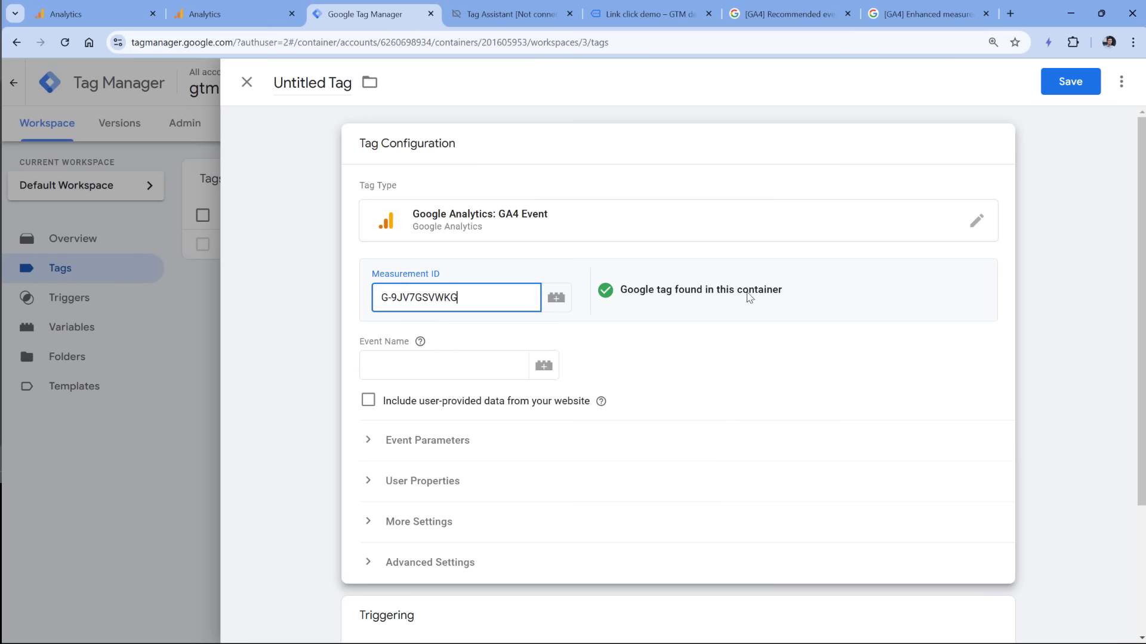
Set the GA4 event tag's event name to menu_link_click.
left_click(444, 363)
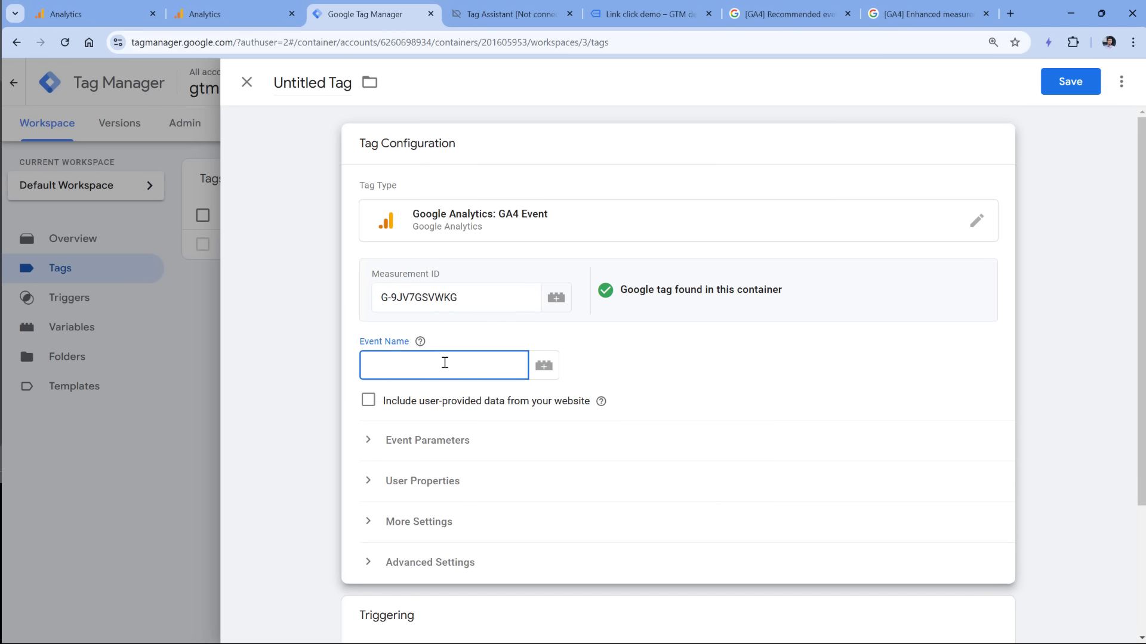
type("menu_link_click")
left_click_drag(450, 366, 361, 364)
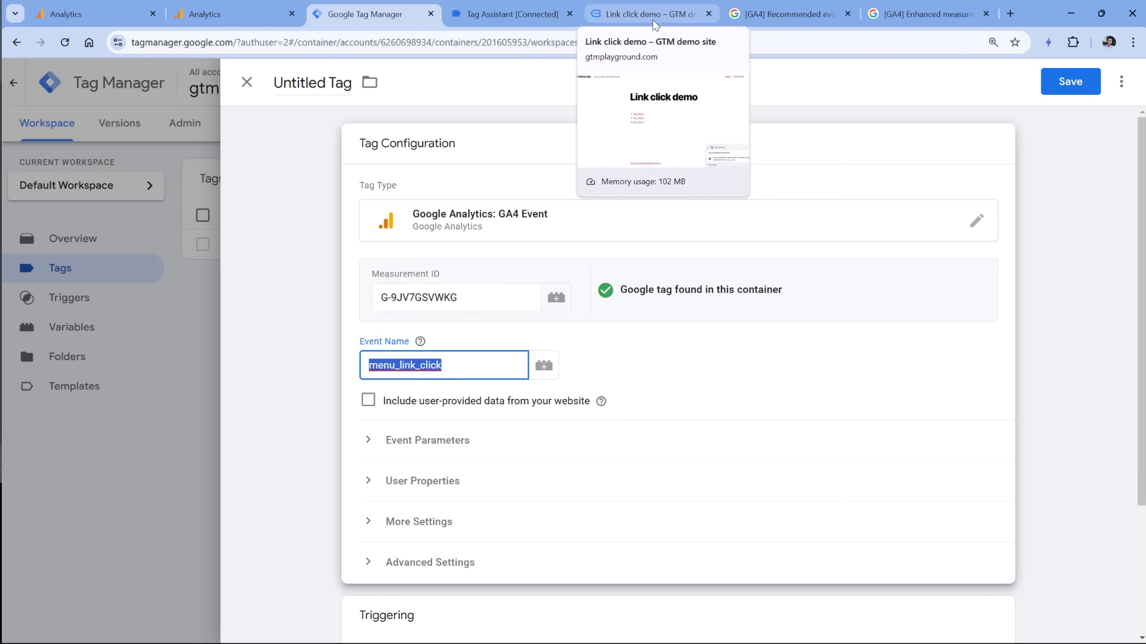
left_click(653, 371)
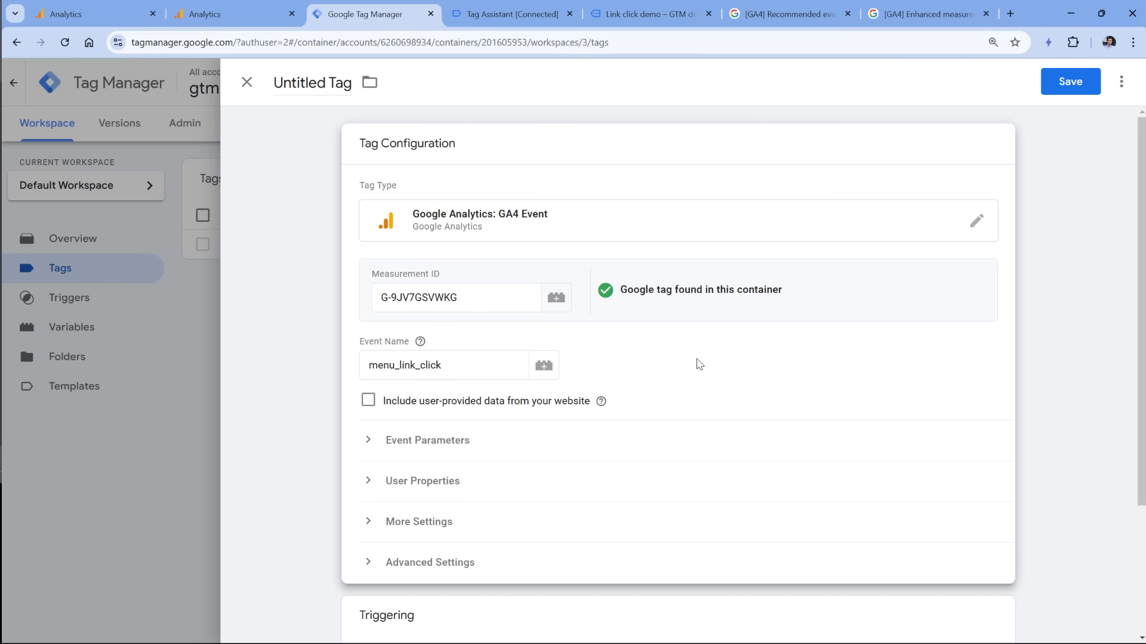
Add two empty event parameter rows to the menu_link_click tag.
left_click(373, 444)
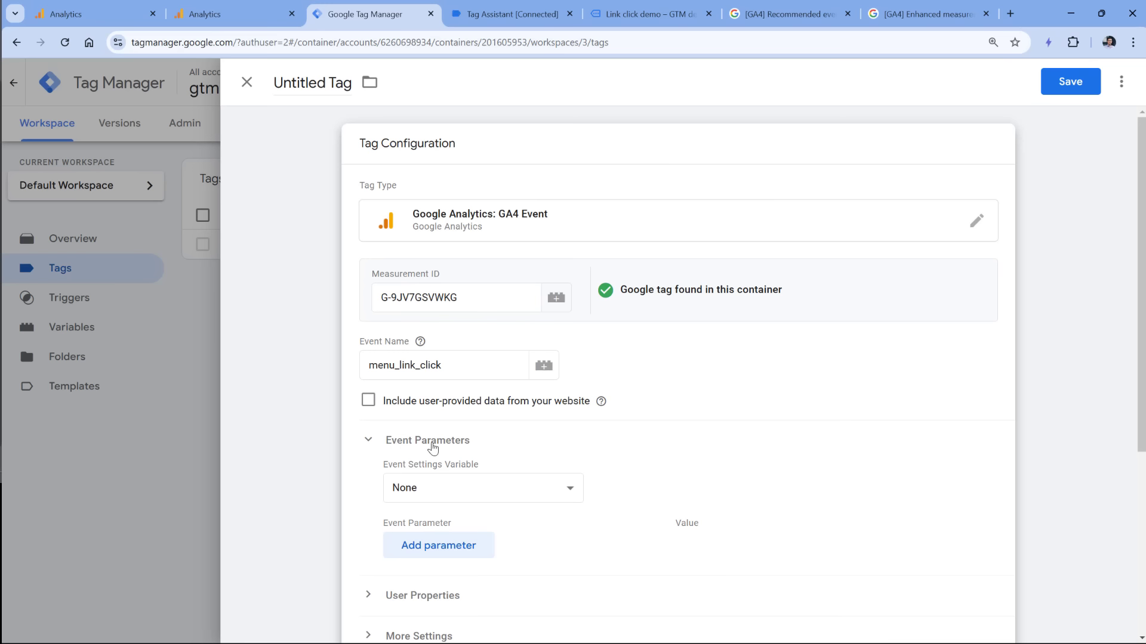
scroll(433, 448, "down", 2)
left_click(436, 418)
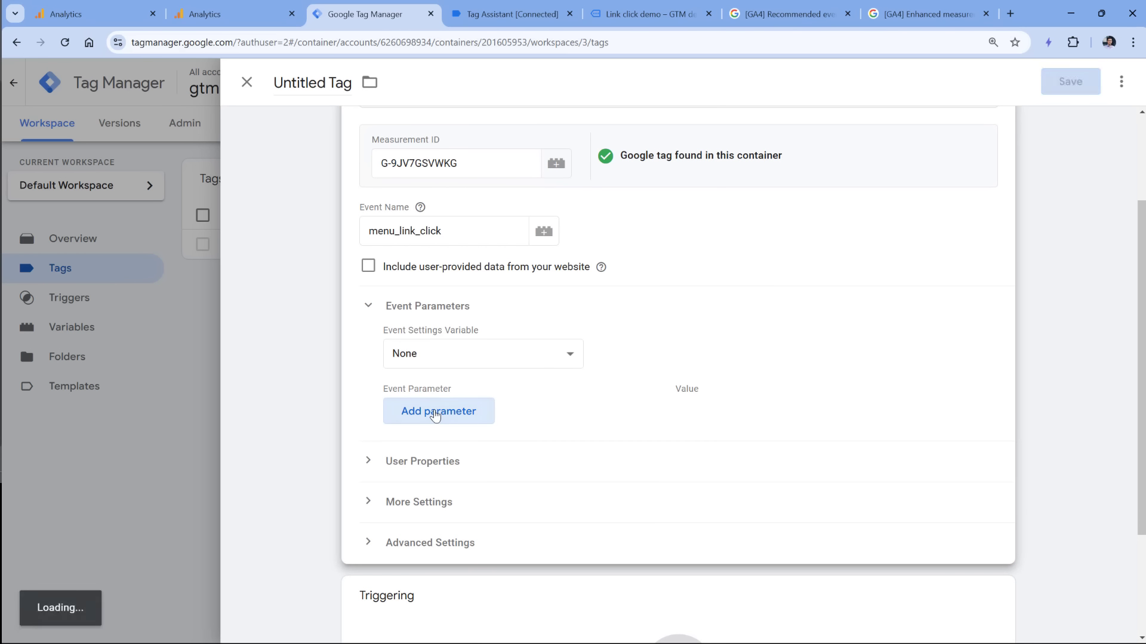
left_click(440, 452)
left_click(515, 418)
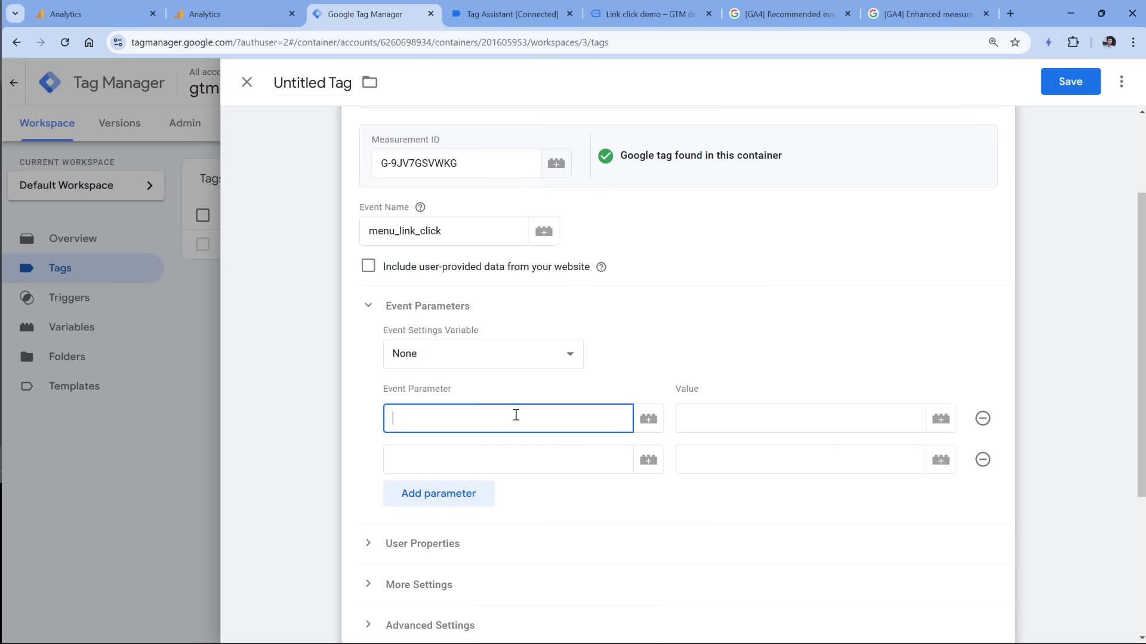
type("menu_item_name")
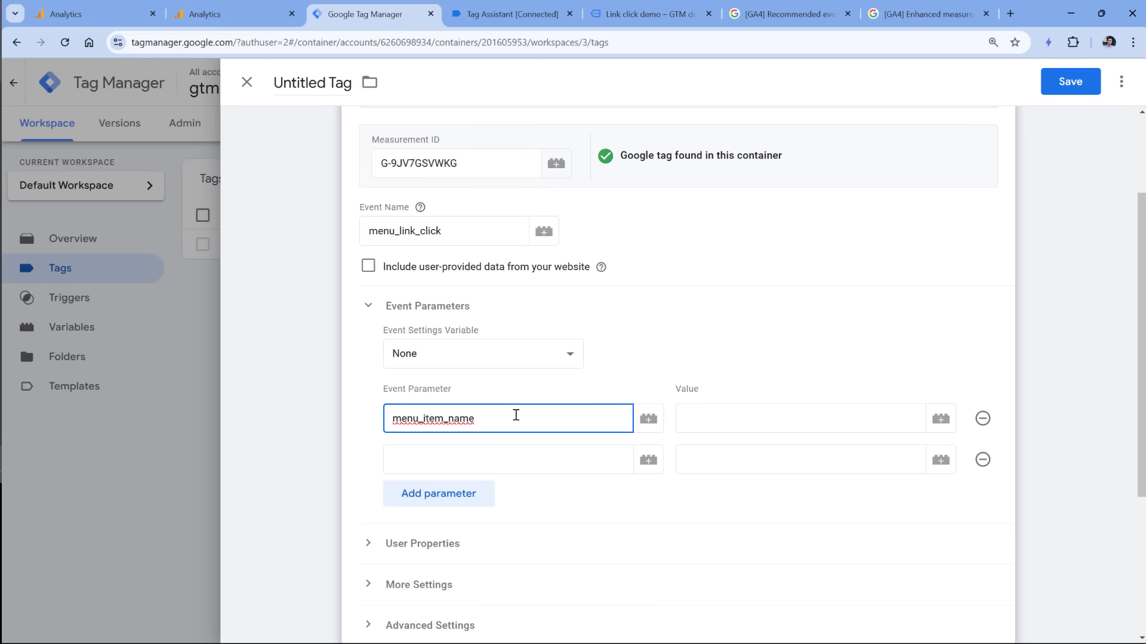
key("ctrl+a")
key("BackSpace")
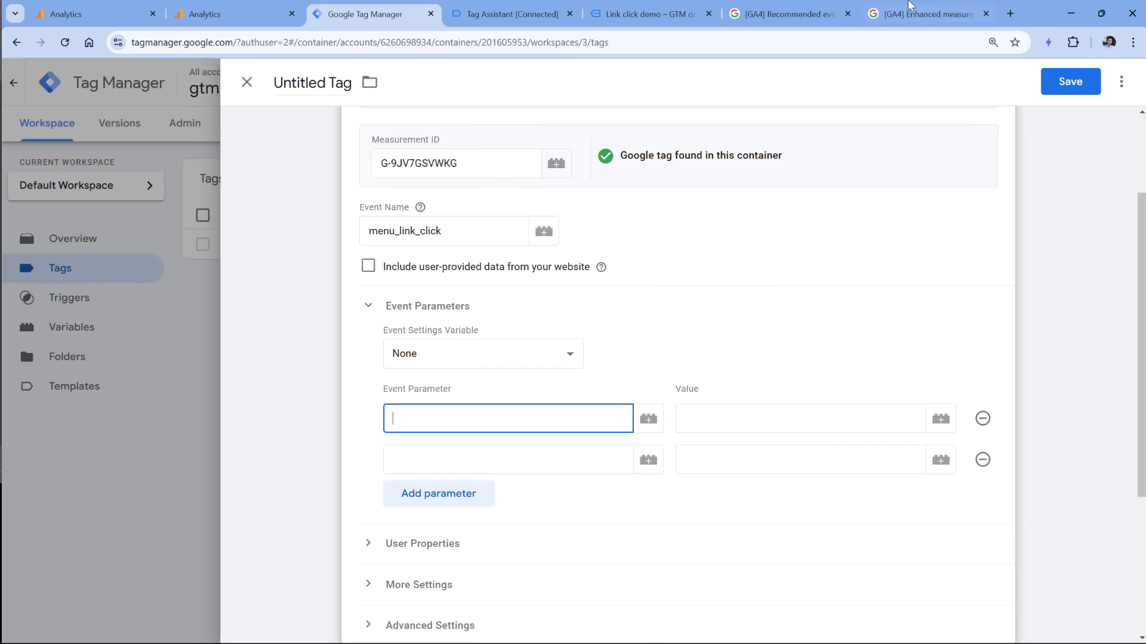
Examine the GA4 Enhanced measurement events help article for the parameter names used by outbound click and file download events.
left_click(931, 20)
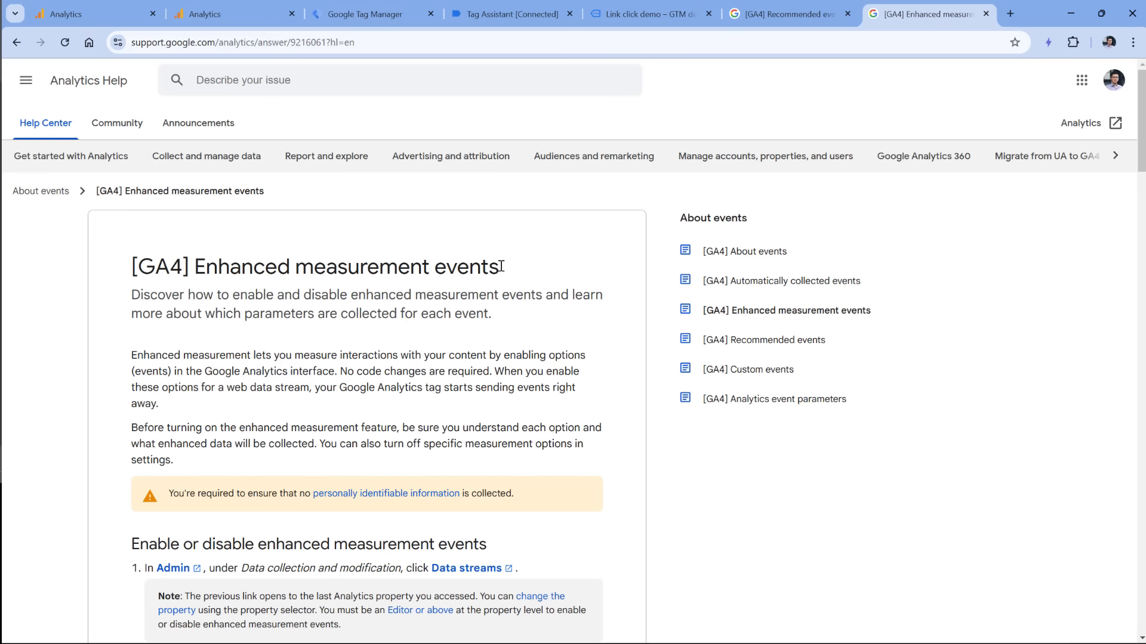
scroll(496, 295, "down", 5)
left_click_drag(151, 154, 177, 178)
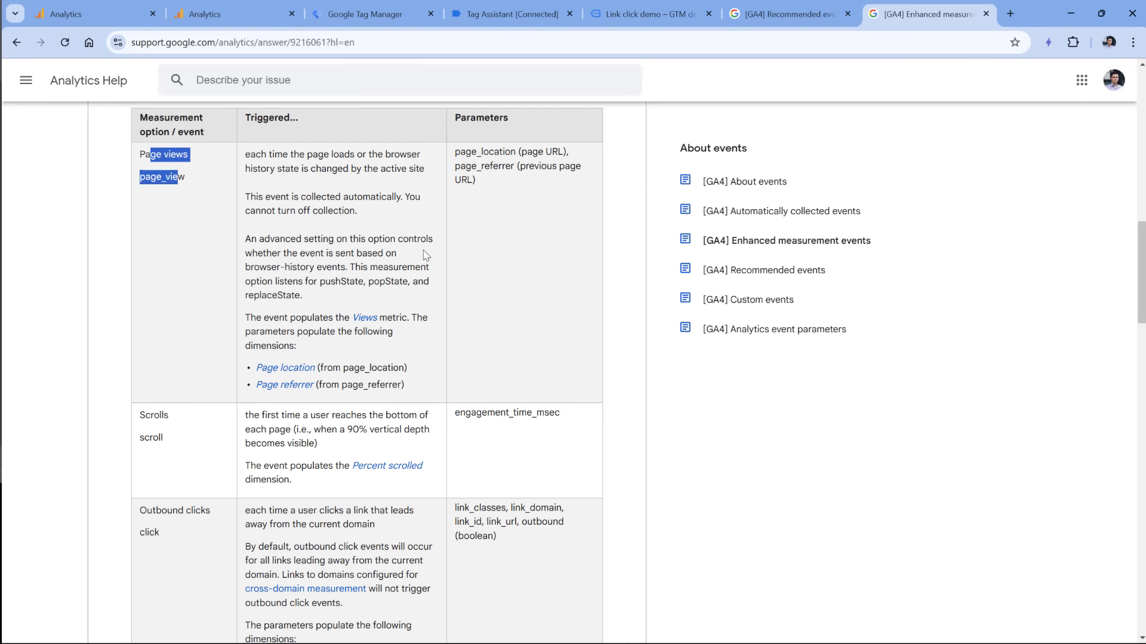
left_click_drag(455, 151, 583, 182)
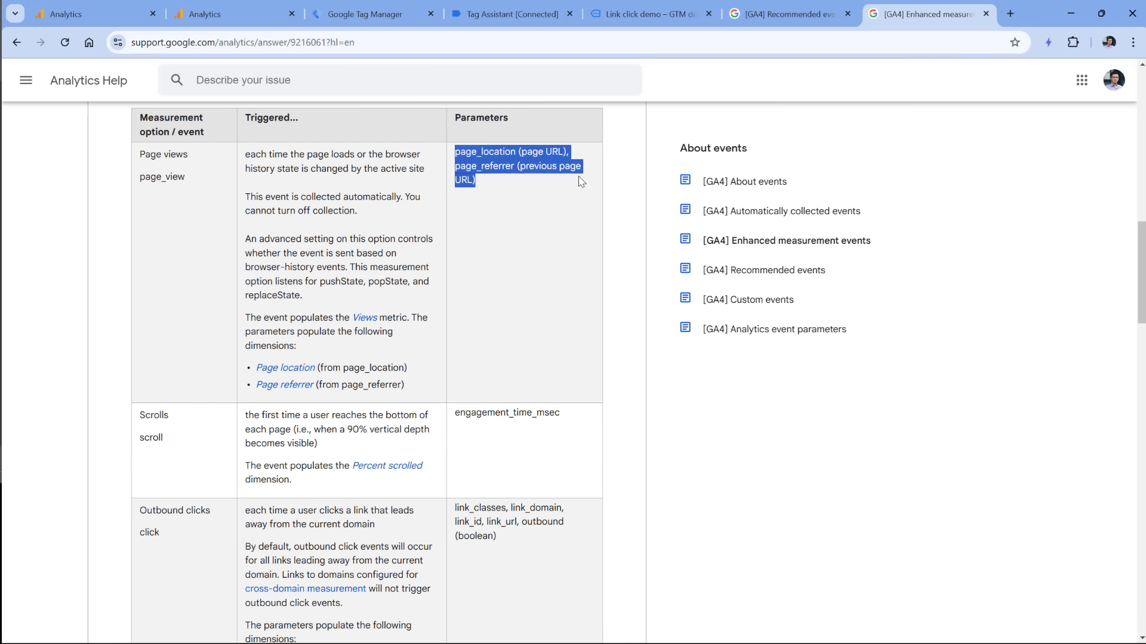
scroll(528, 284, "down", 5)
scroll(529, 285, "up", 5)
scroll(549, 215, "down", 5)
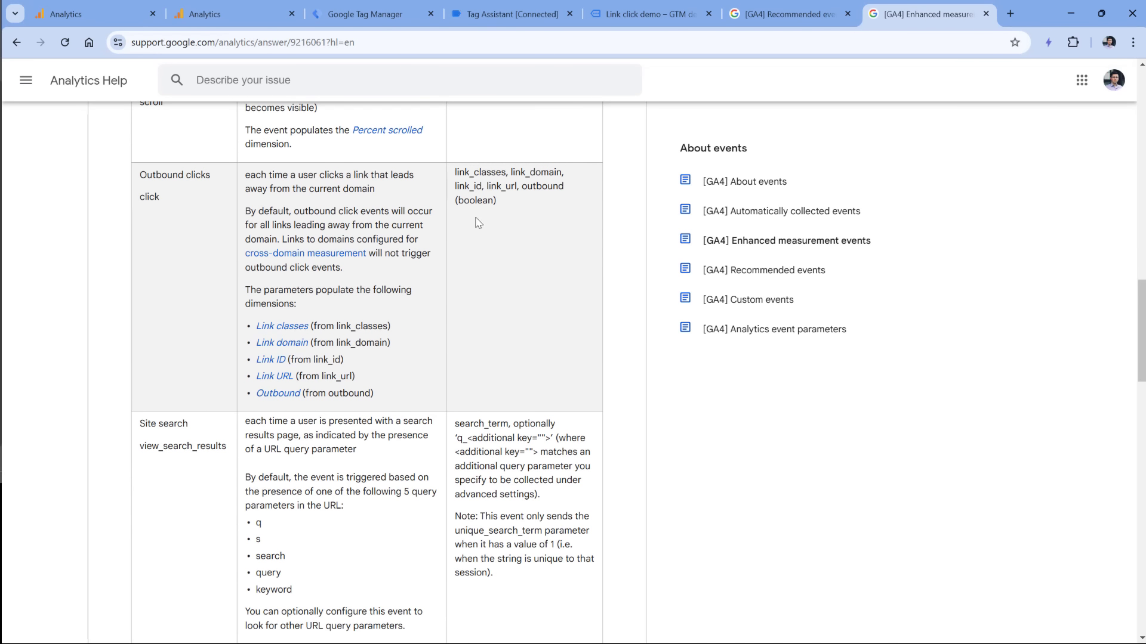
double_click(510, 186)
scroll(531, 262, "down", 15)
double_click(544, 276)
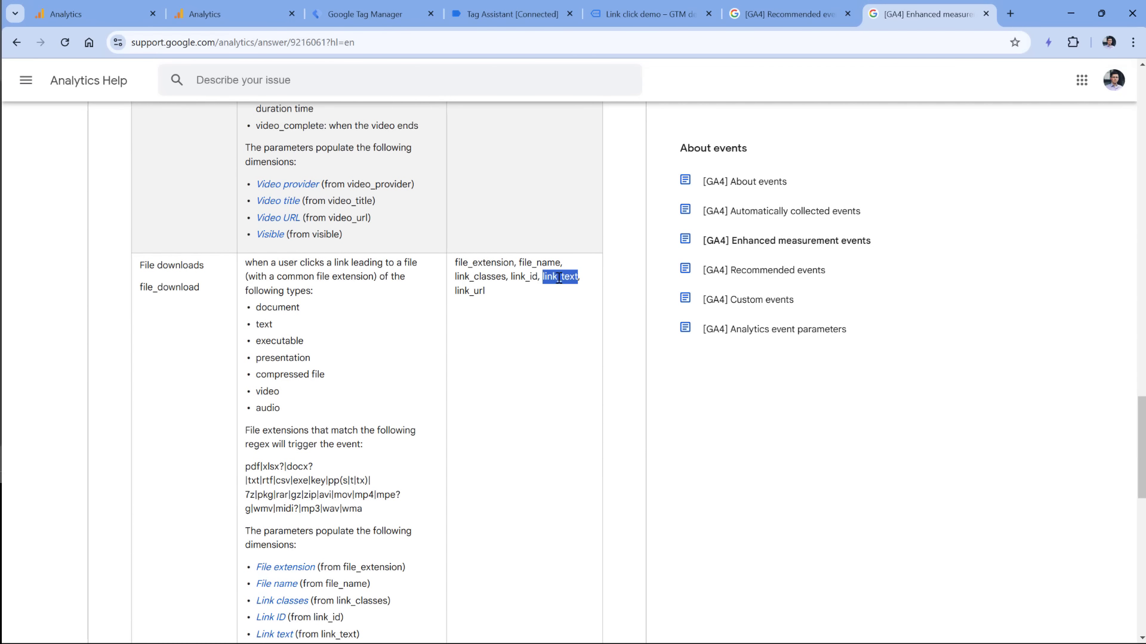
Return to the tag in Google Tag Manager and name its two event parameters link_text and link_url.
left_click(378, 18)
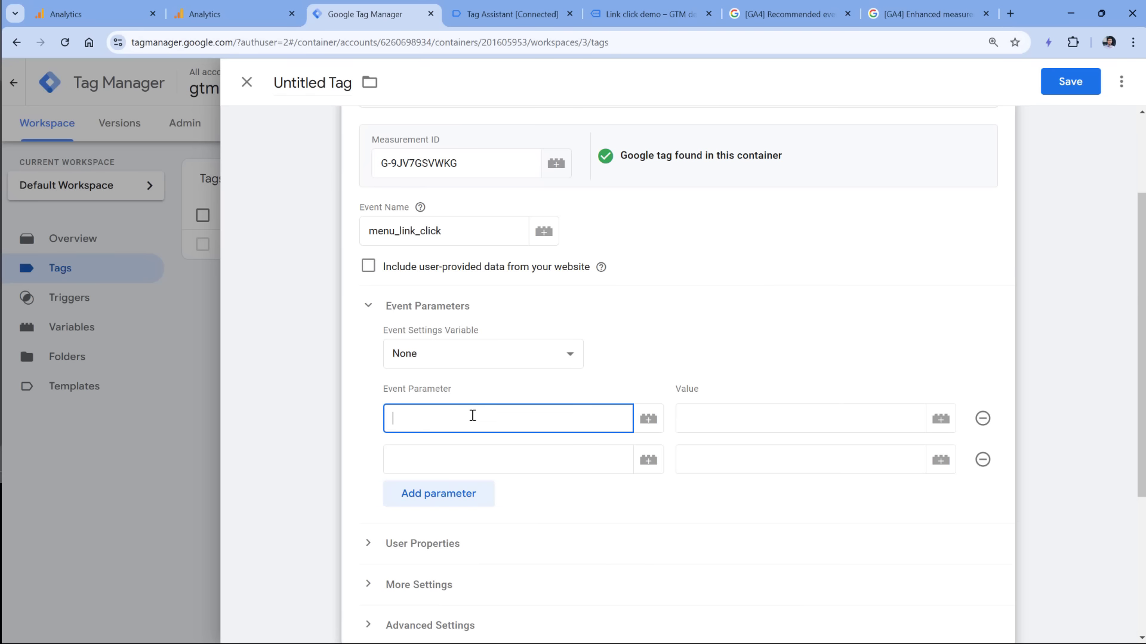
type("link_text")
left_click(619, 419)
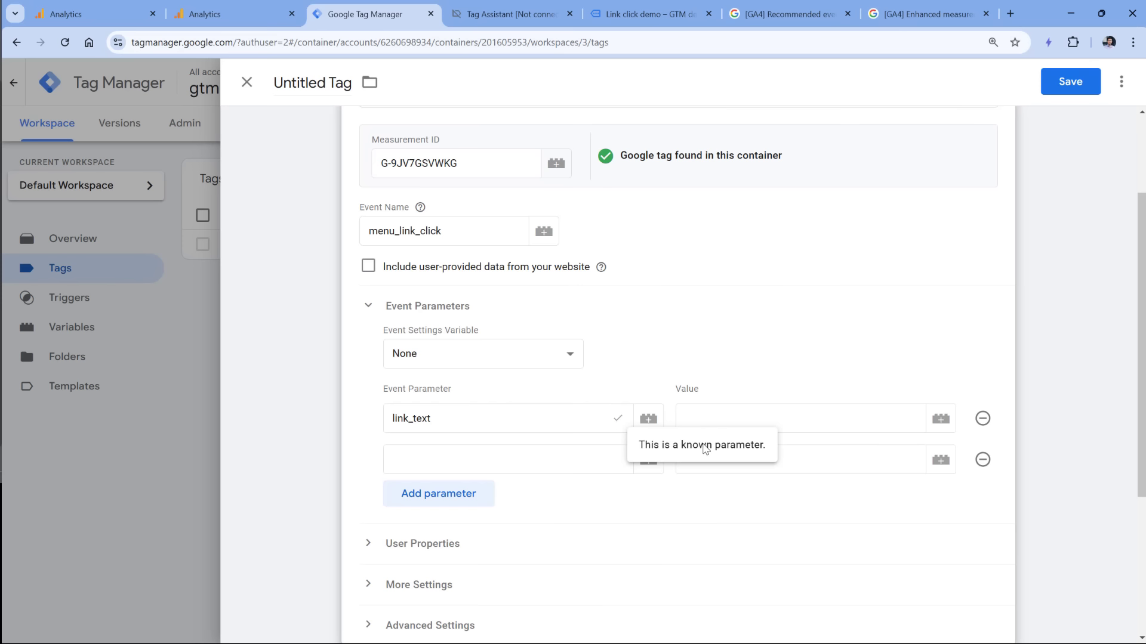
left_click(561, 453)
type("link_url")
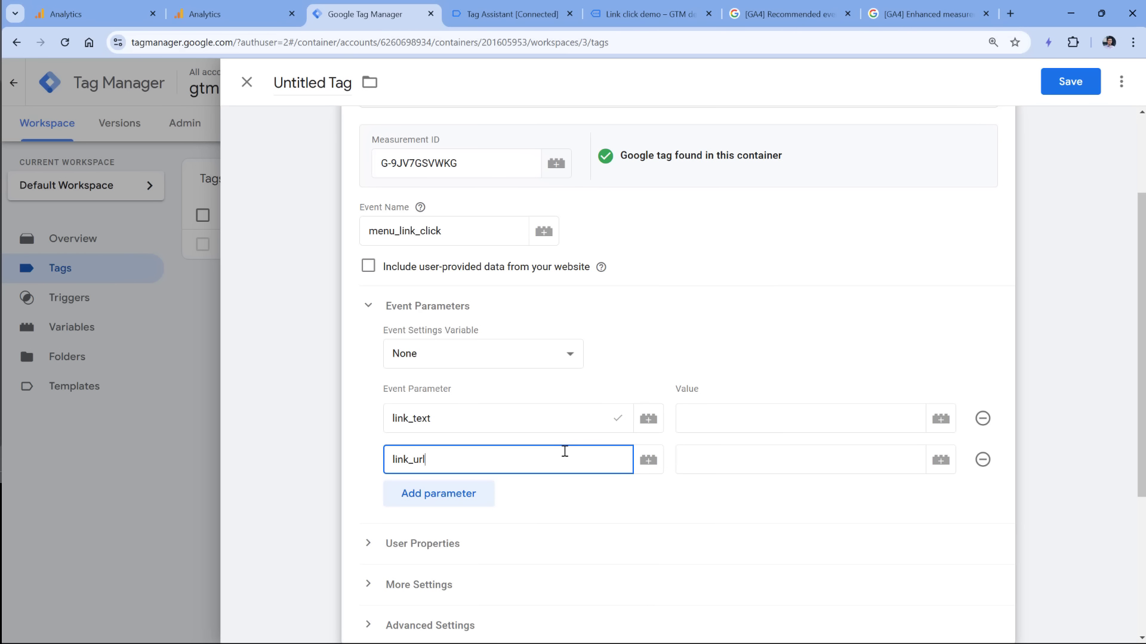
left_click(620, 464)
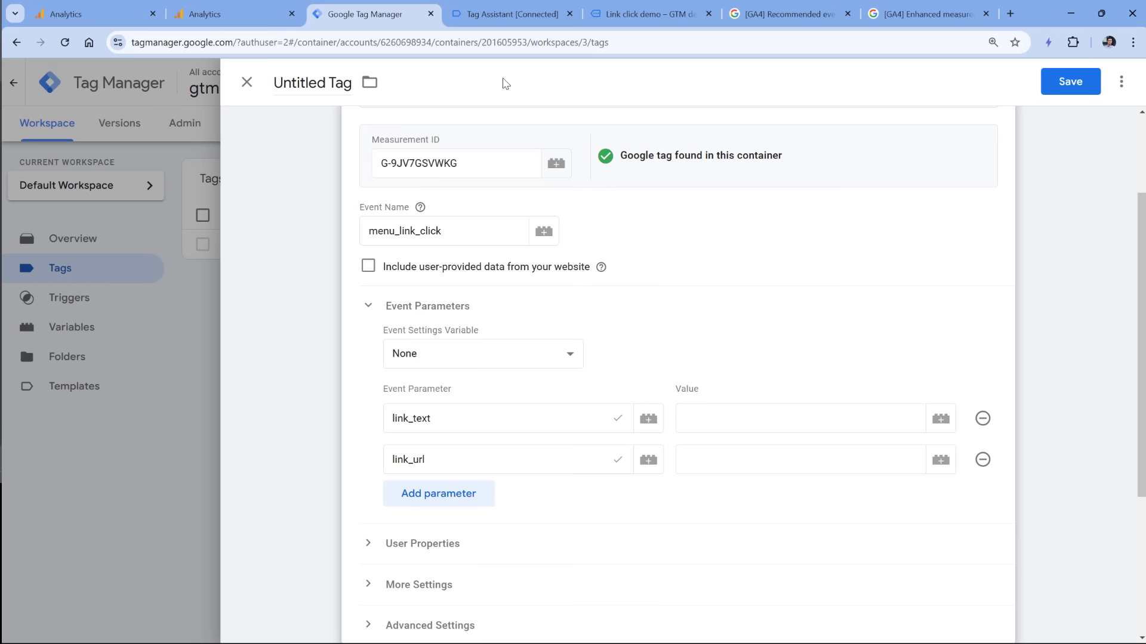
Switch to Tag Assistant and compare the Click Text variable across the recorded Link Click events.
left_click(499, 14)
scroll(461, 442, "down", 2)
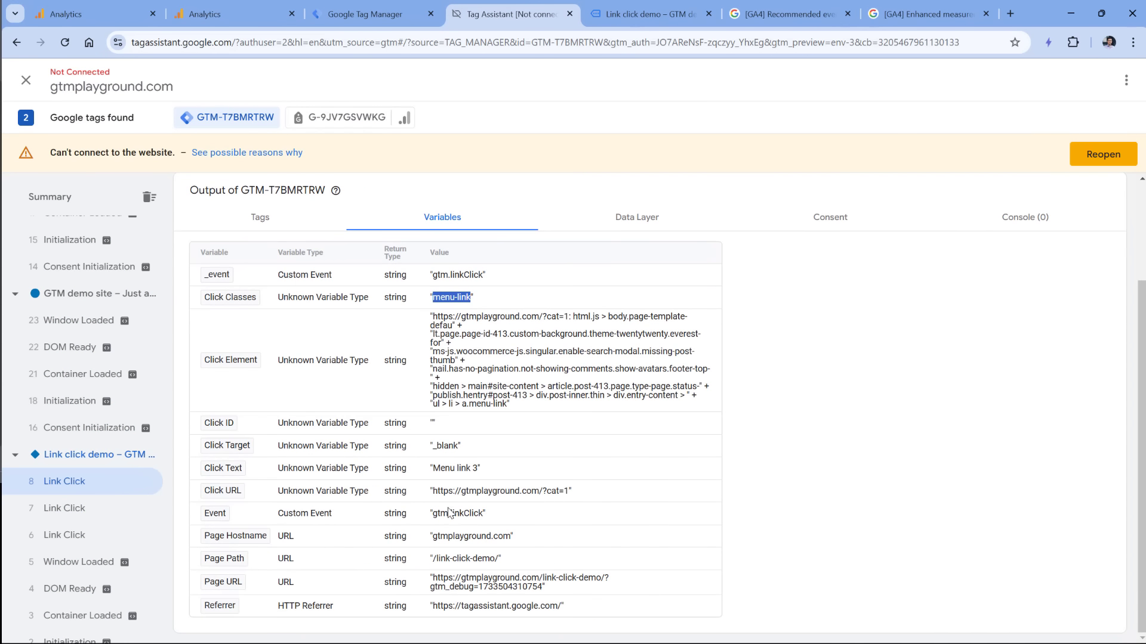
mouse_move(434, 475)
left_mouse_down()
mouse_move(481, 472)
mouse_move(432, 473)
left_mouse_up()
left_click(65, 508)
left_click(128, 529)
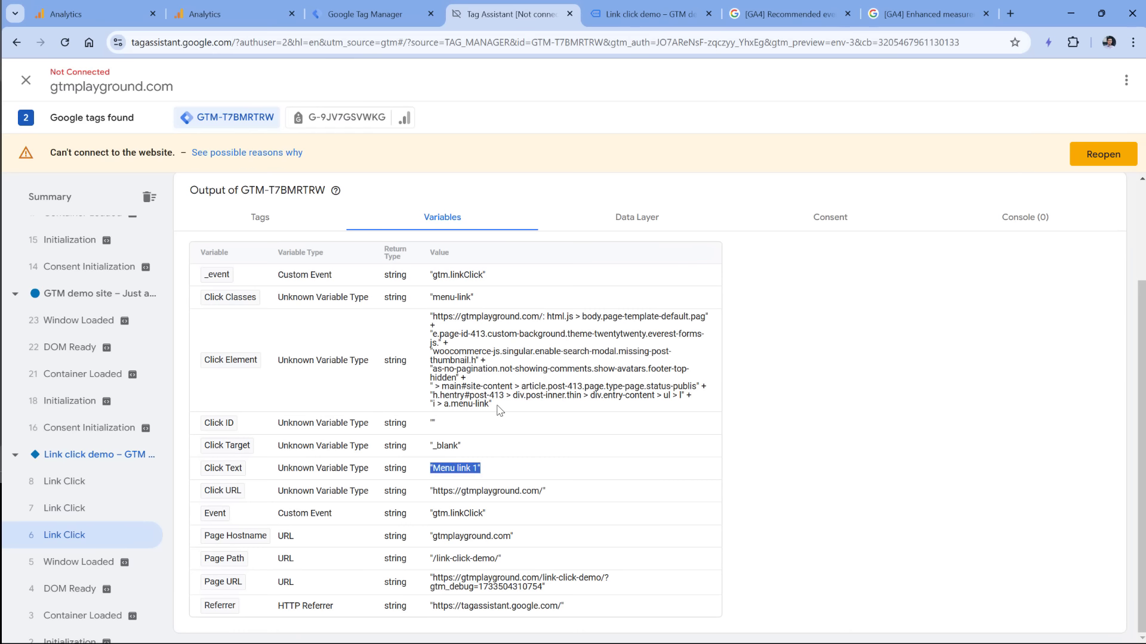
Back in the Google Tag Manager tag, set link_text to the Click Text variable and link_url to the Click URL variable.
left_click(375, 14)
left_click(793, 422)
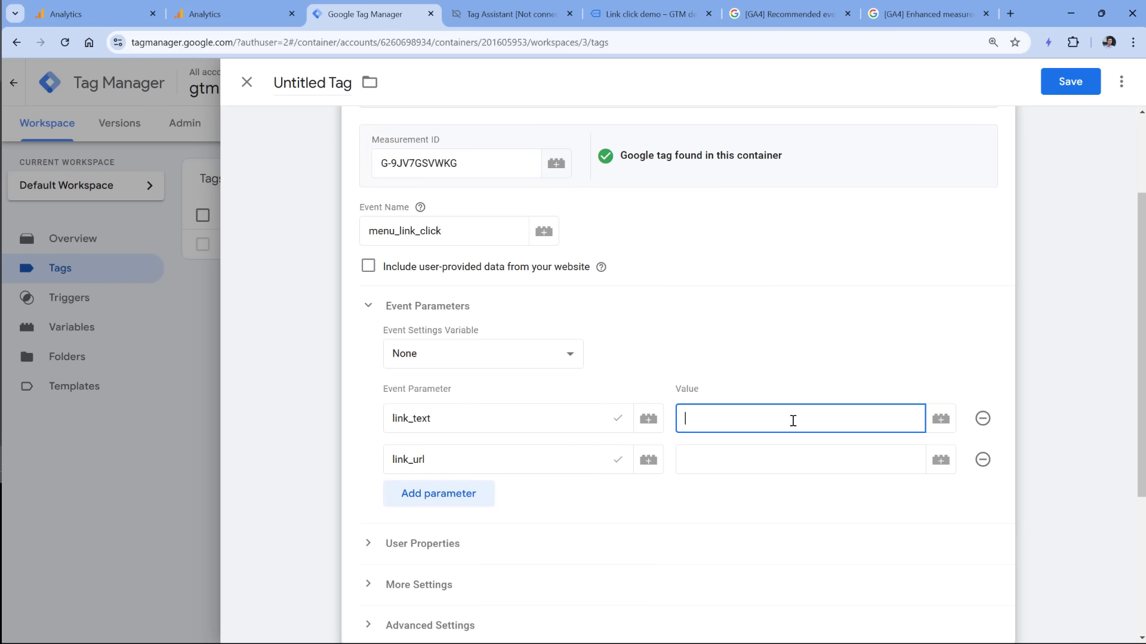
left_click(427, 417)
left_click(752, 421)
left_click(941, 420)
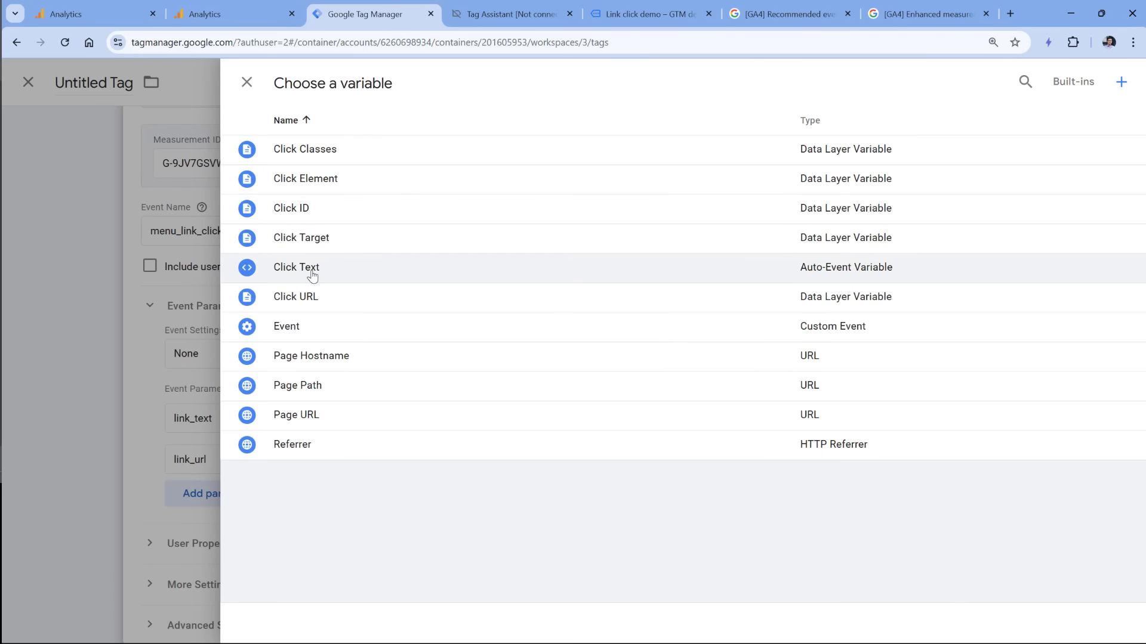
left_click(307, 269)
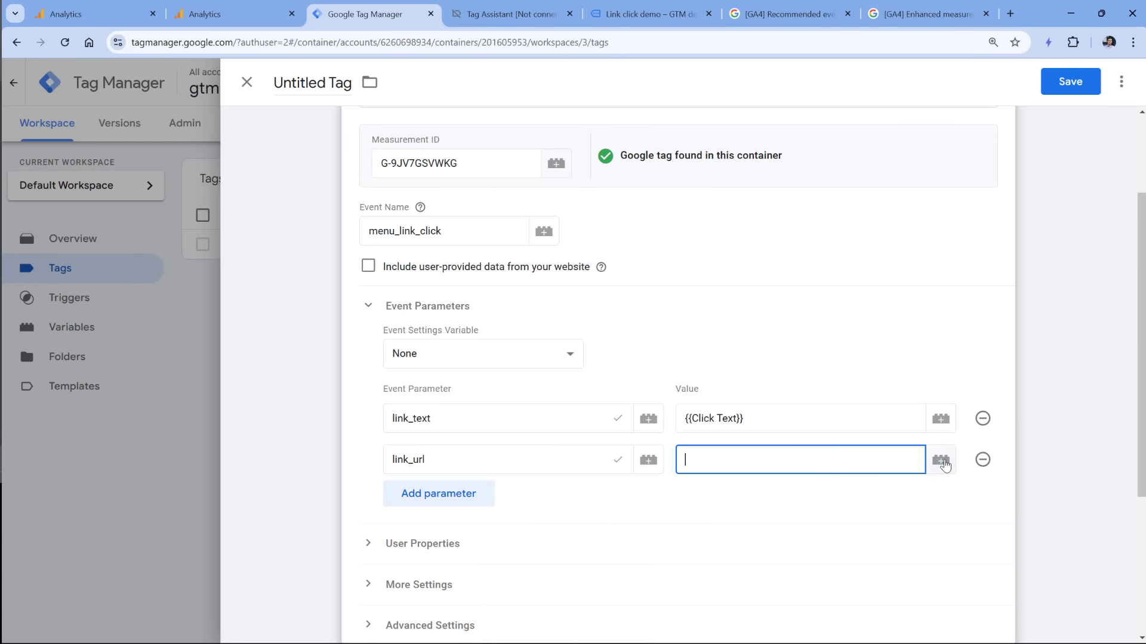
left_click(940, 460)
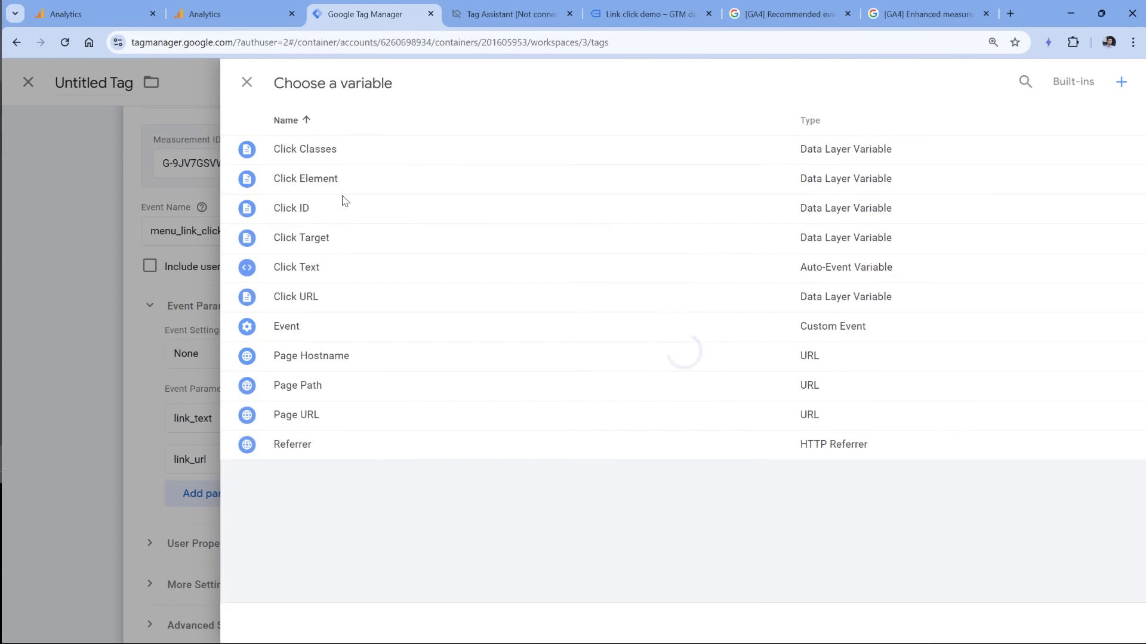
left_click(315, 299)
Assign the "Link click - menu item" trigger to the tag.
scroll(534, 292, "up", 2)
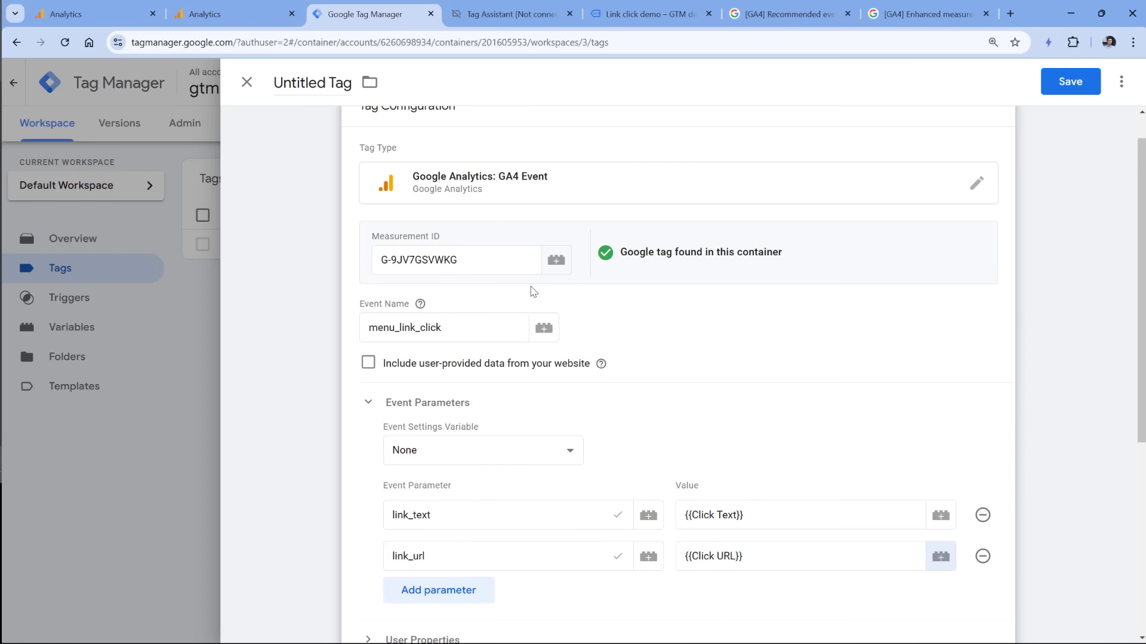
scroll(598, 328, "down", 5)
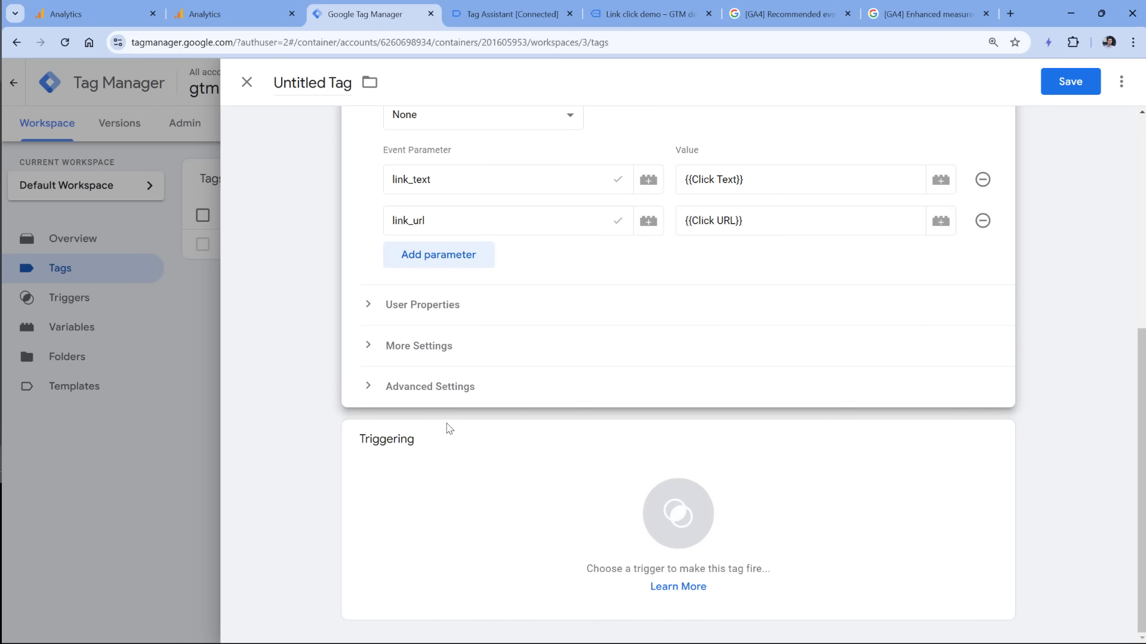
left_click(501, 491)
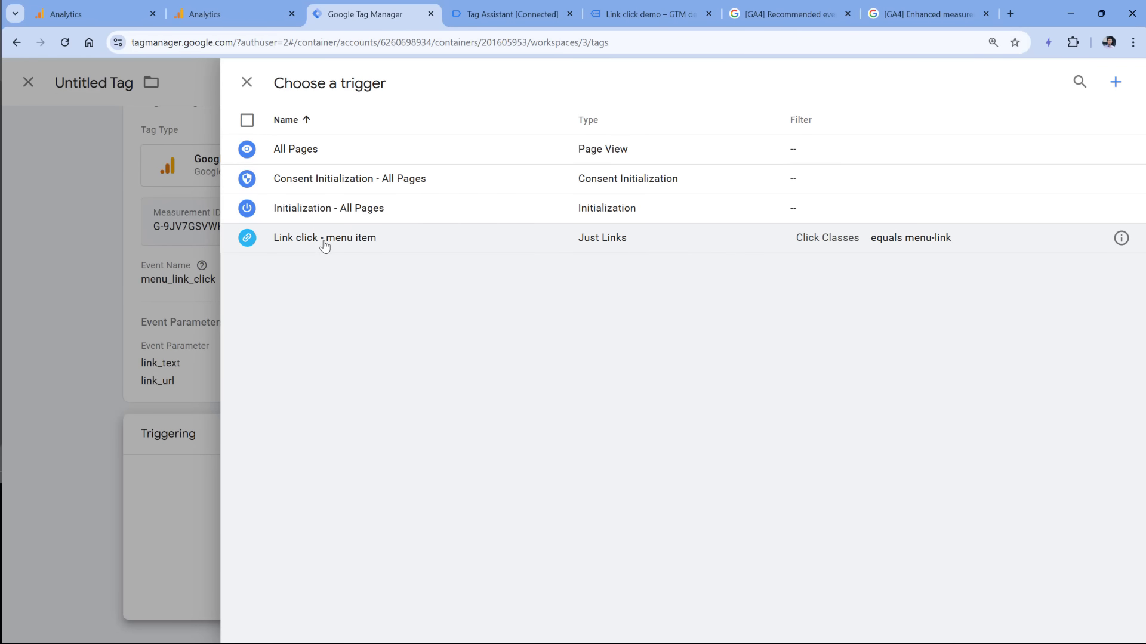
left_click(324, 238)
Rename the tag as "GA4 event - menu_link_click" and save it.
left_click(326, 75)
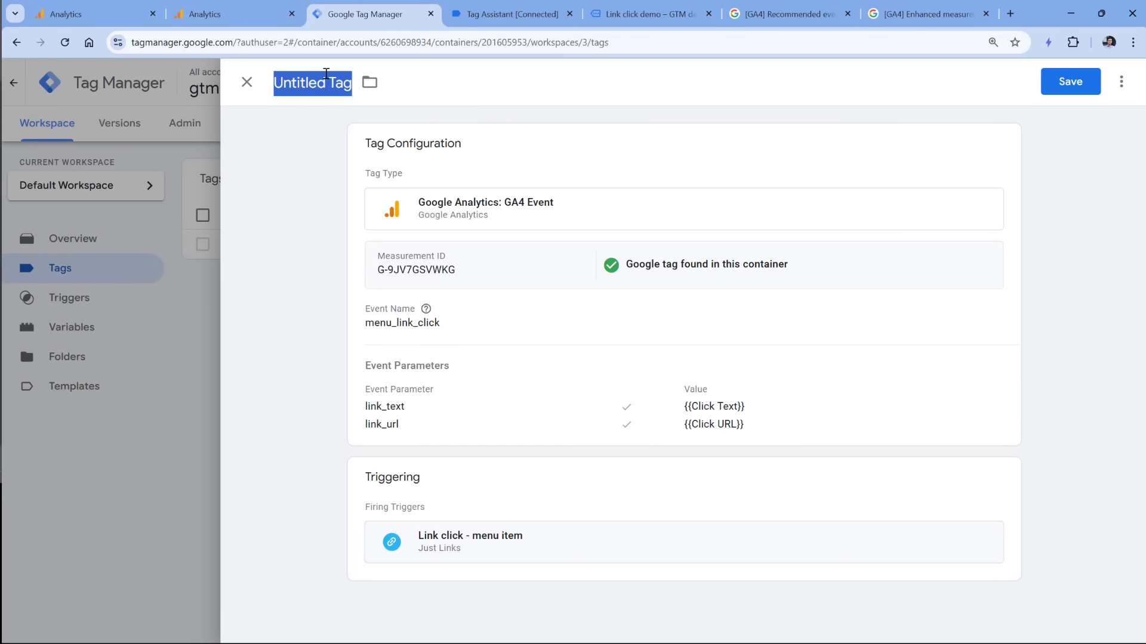
type("GA4 event - ")
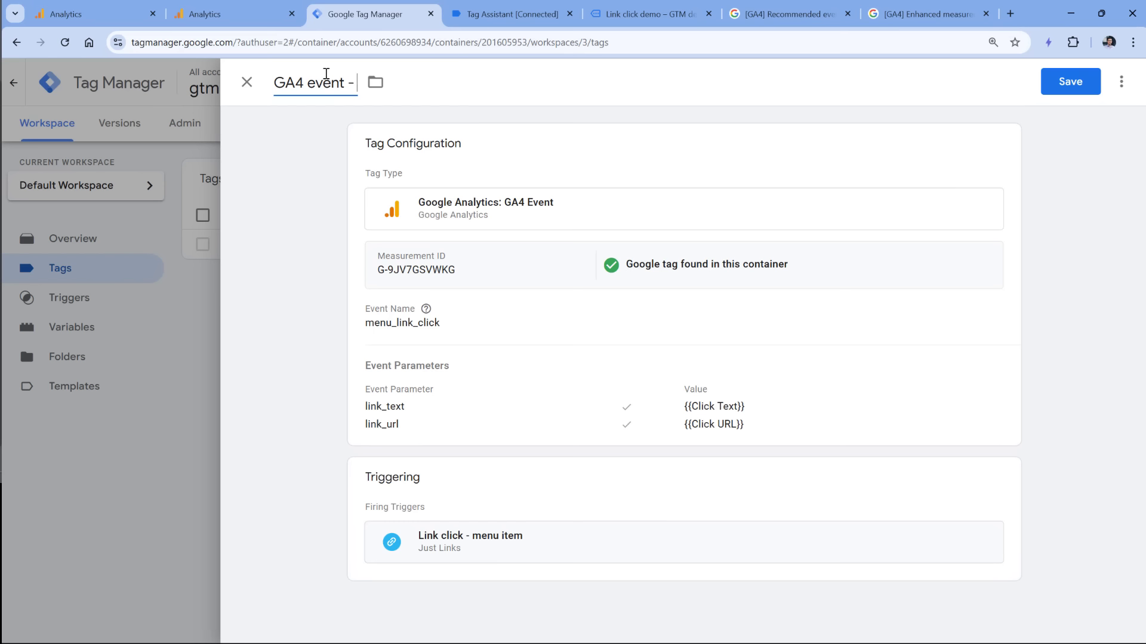
type("menu_link_cl")
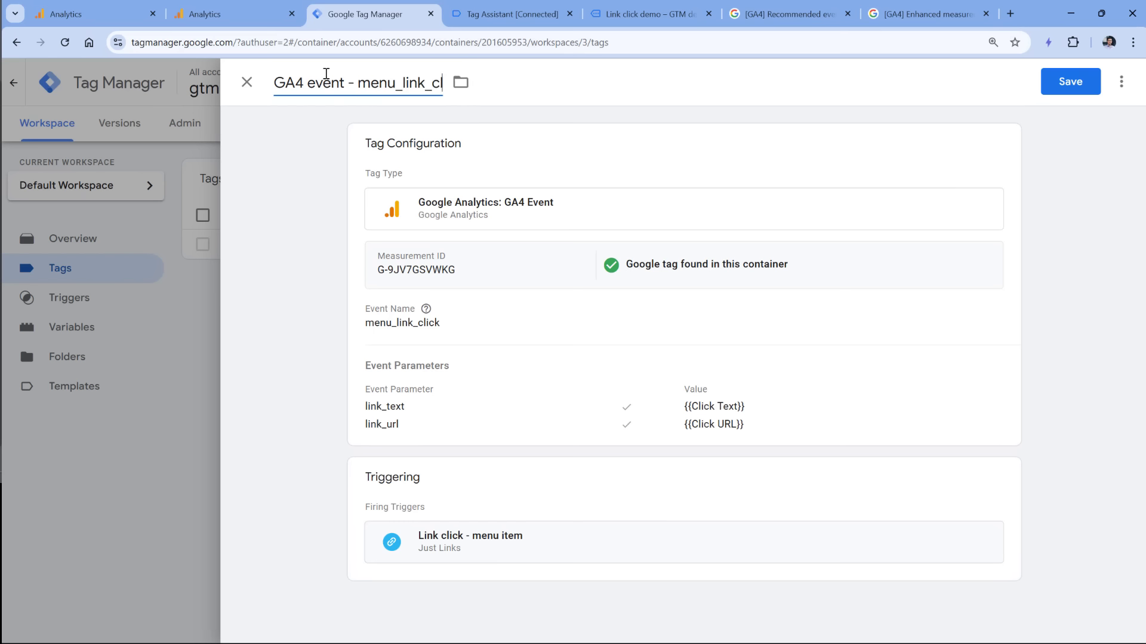
type("ick")
left_click(1050, 85)
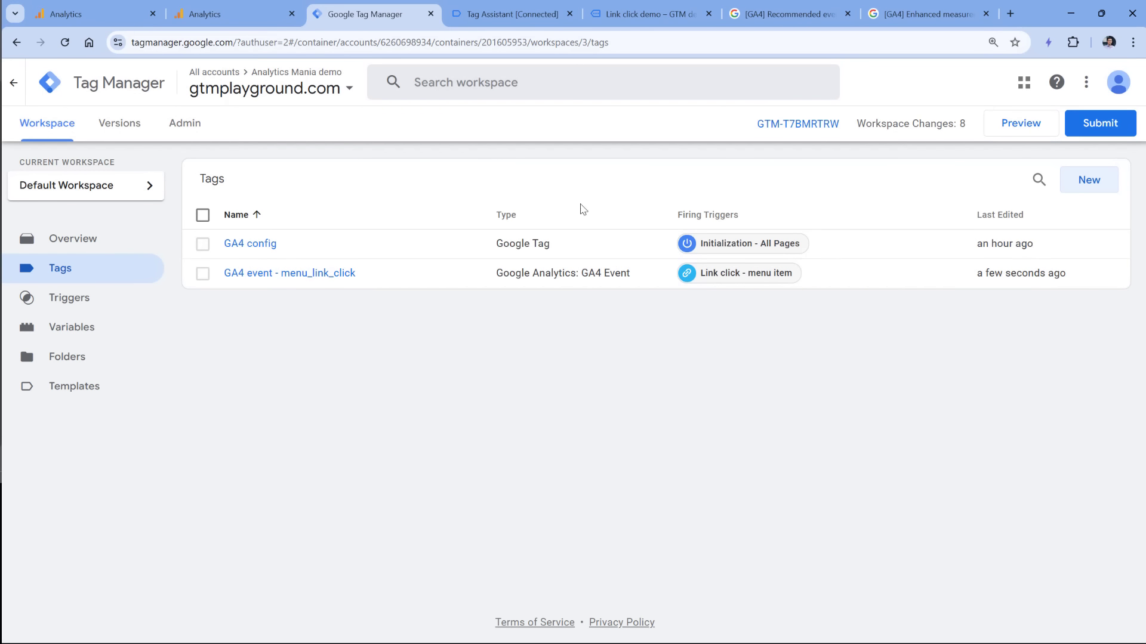
Start preview mode for the container and open Menu links 1, 2 and 3 in new tabs from the Link click demo page.
left_click(1021, 124)
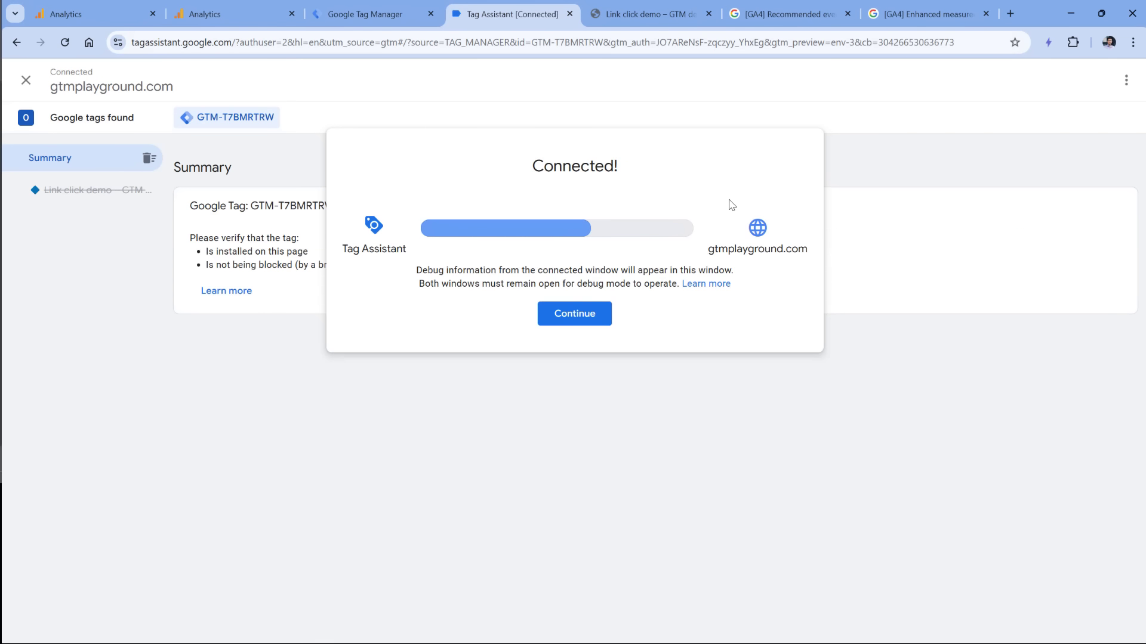
left_click(581, 323)
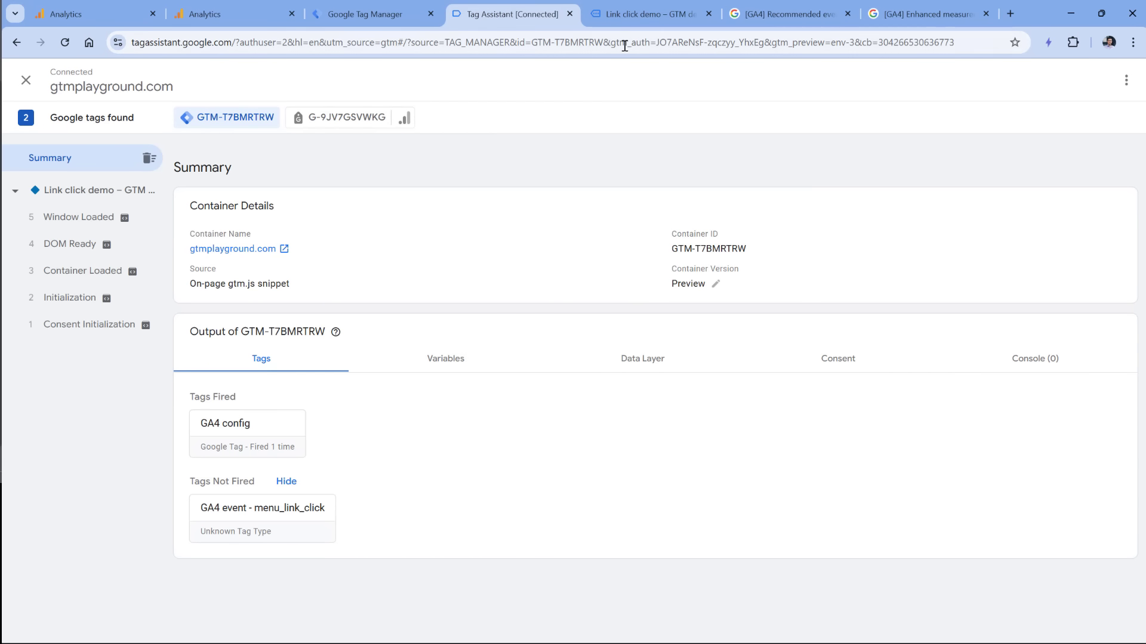
left_click(658, 18)
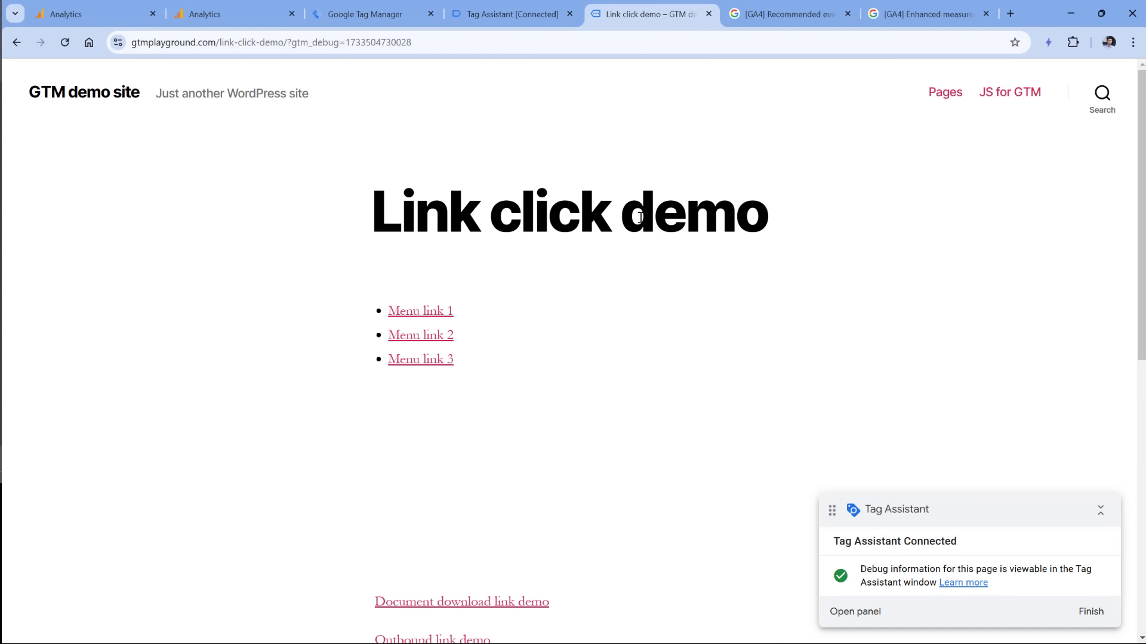
left_click(421, 310, "ctrl")
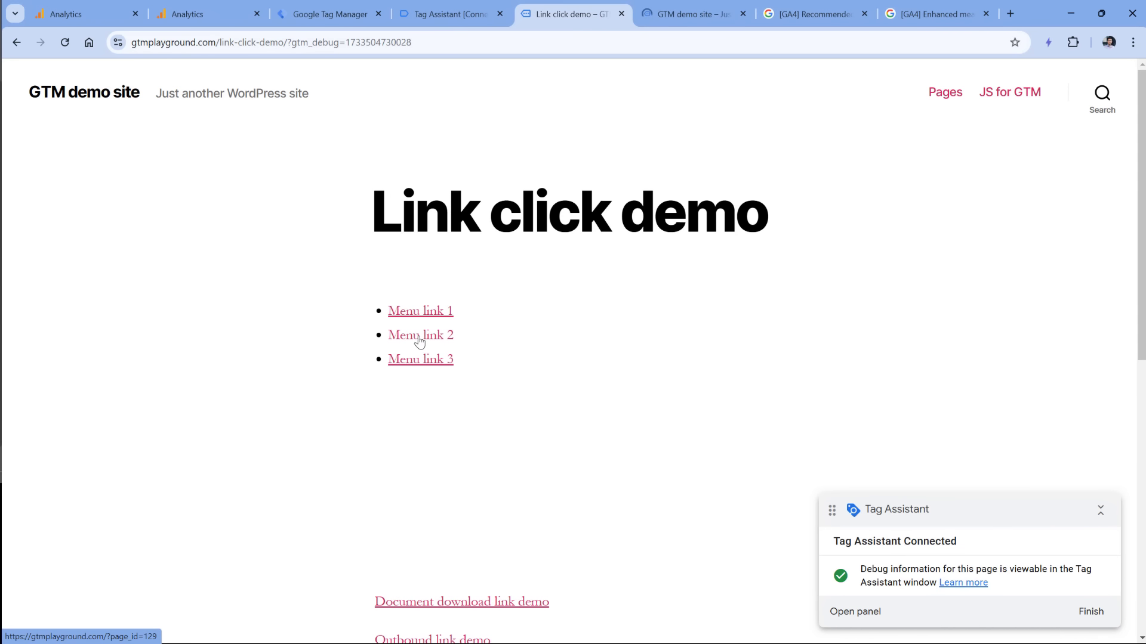
left_click(418, 338, "ctrl")
left_click(427, 362, "ctrl")
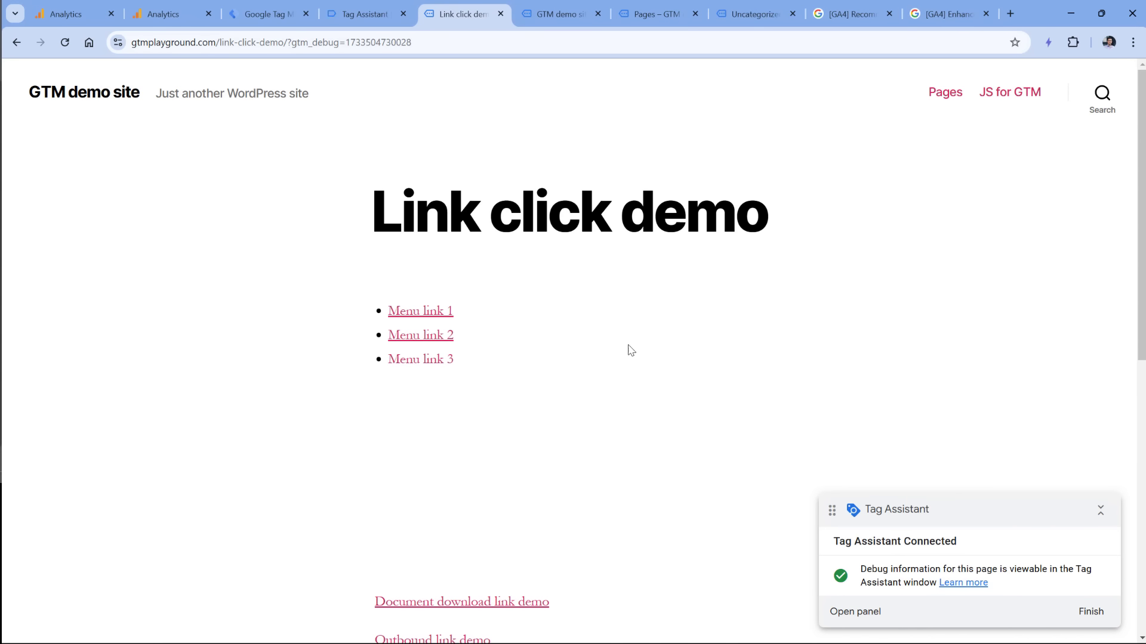
In Tag Assistant, inspect which tags fired on each of the three Link Click events of the Link click demo page.
left_click(371, 9)
scroll(101, 382, "down", 6)
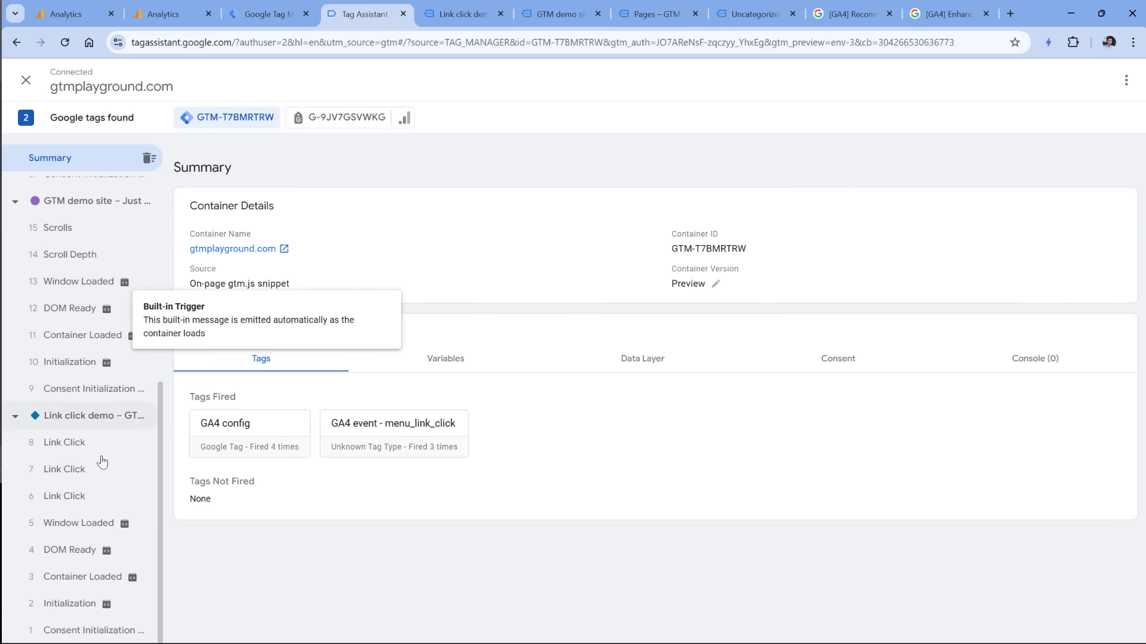
left_click(64, 496)
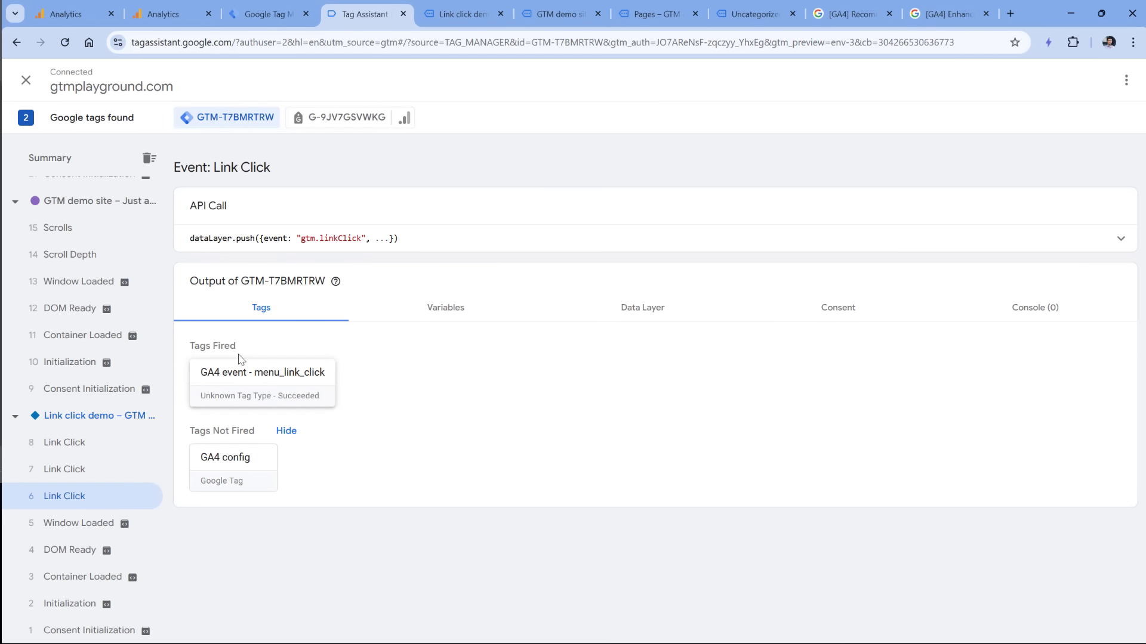
left_click(90, 473)
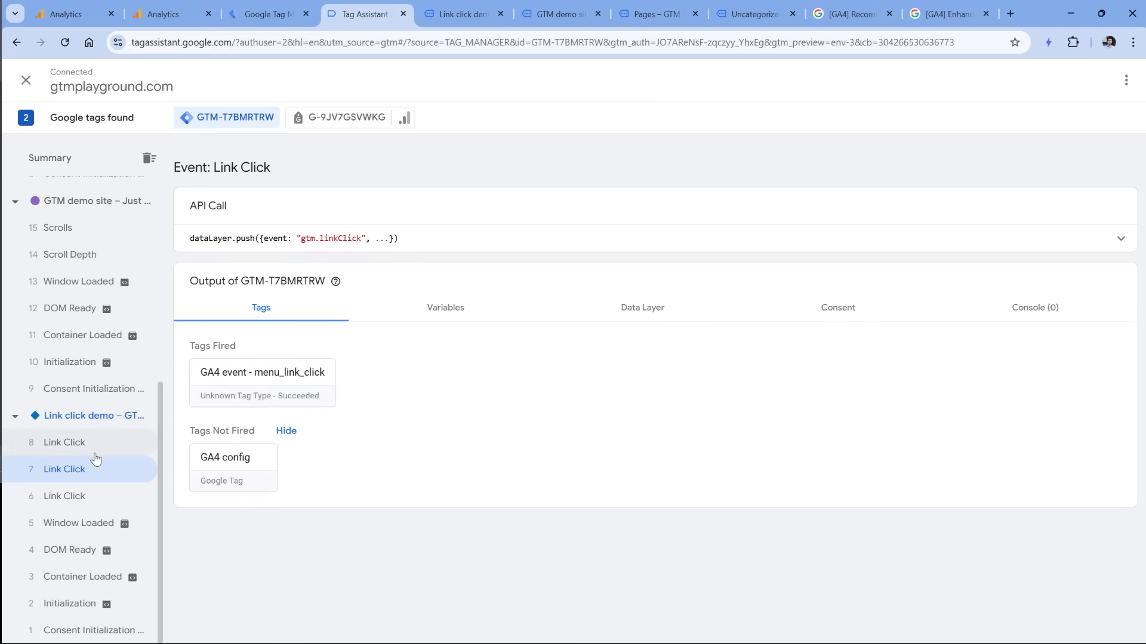
left_click(89, 444)
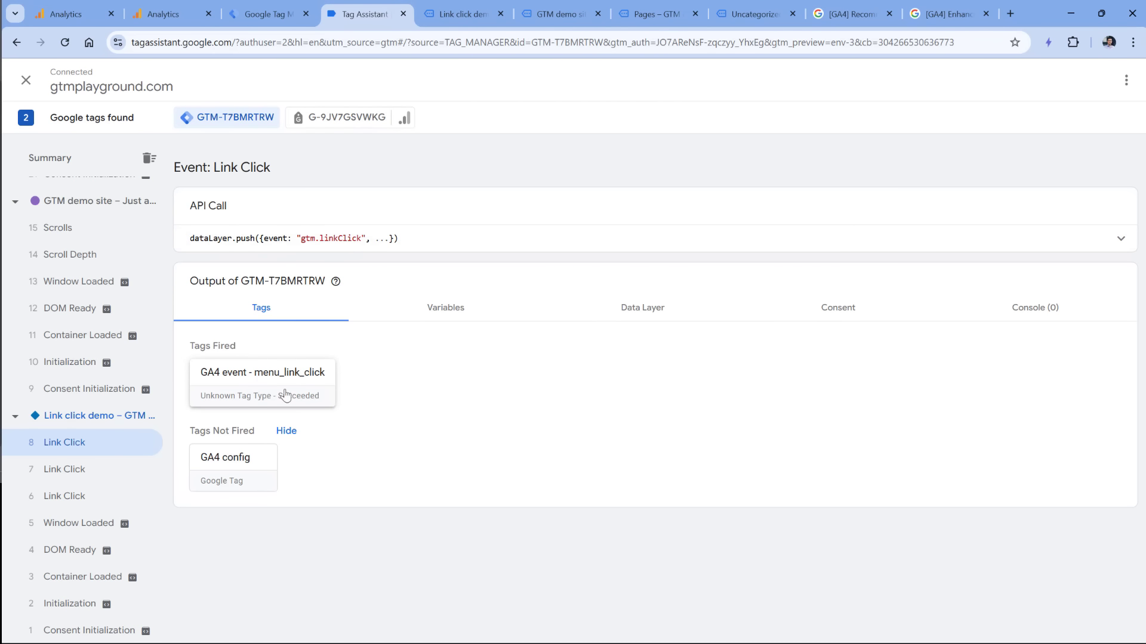
Open the GTM demo site header link in a new tab from the Link click demo page and inspect its Link Click event in Tag Assistant.
left_click(449, 7)
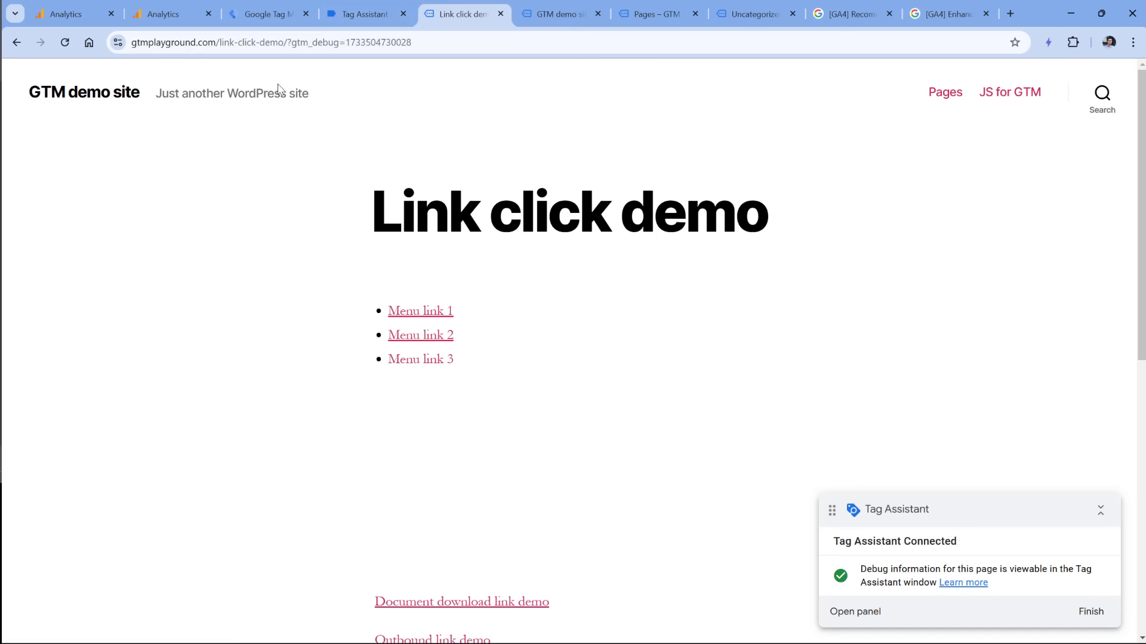
left_click(90, 99, "ctrl")
left_click(334, 14)
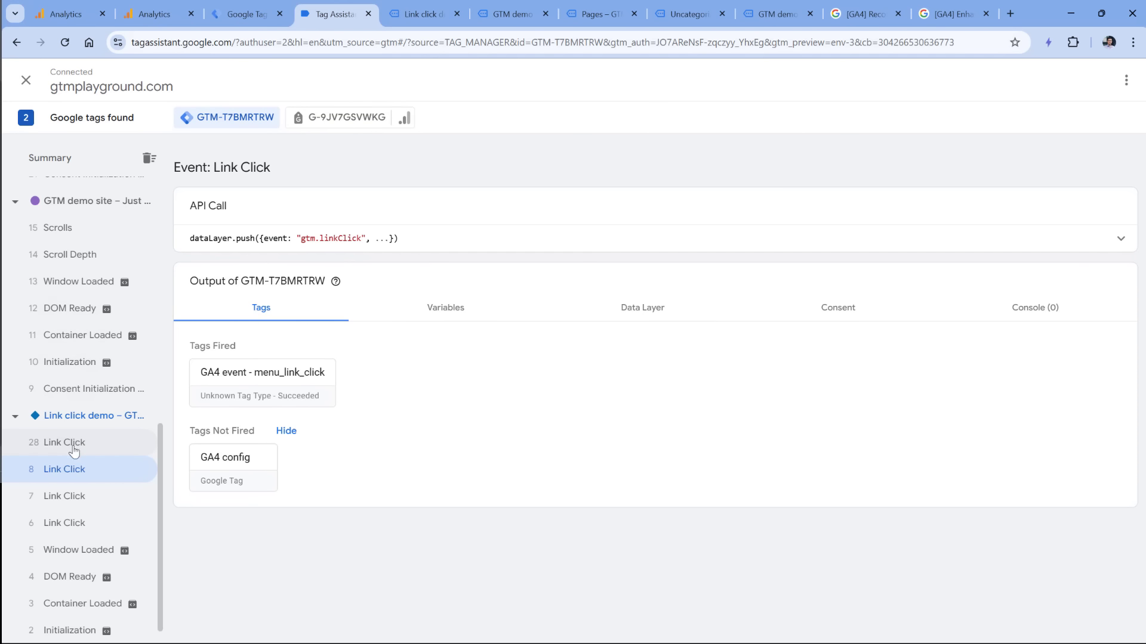
left_click(65, 445)
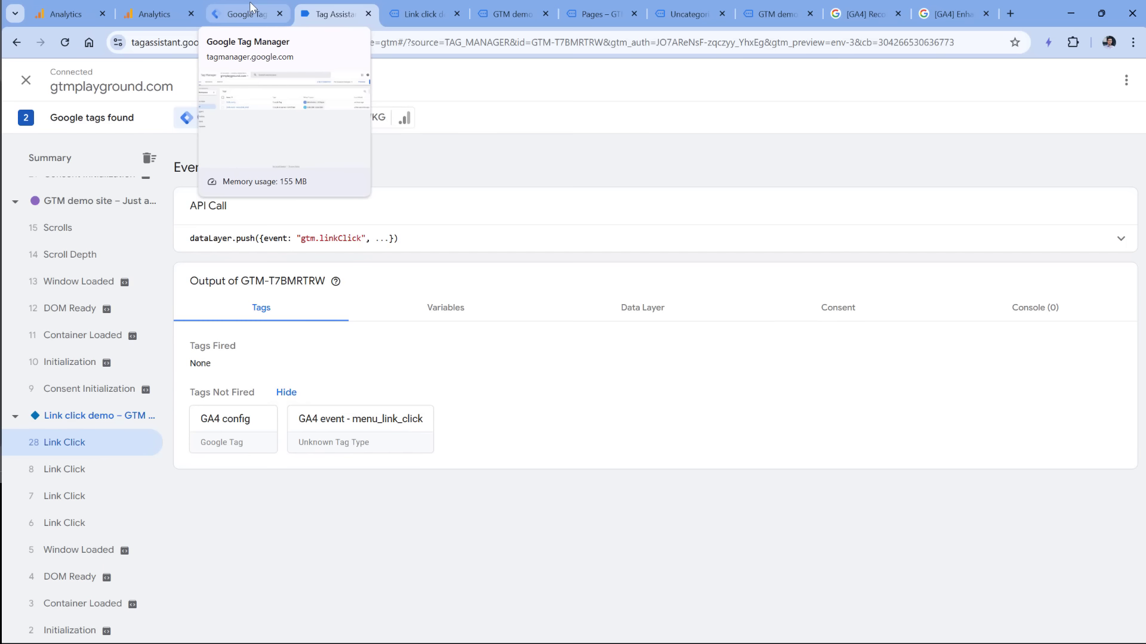
Switch to the Analytics Mania website property in Google Analytics, close the web stream details and open DebugView.
left_click(70, 13)
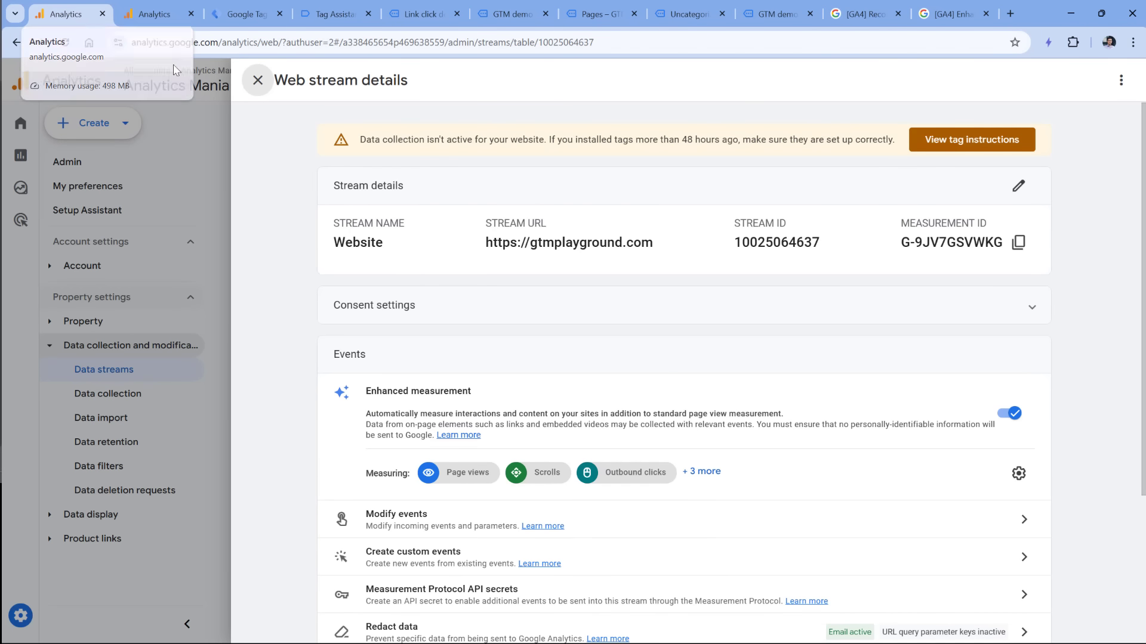
left_click(257, 80)
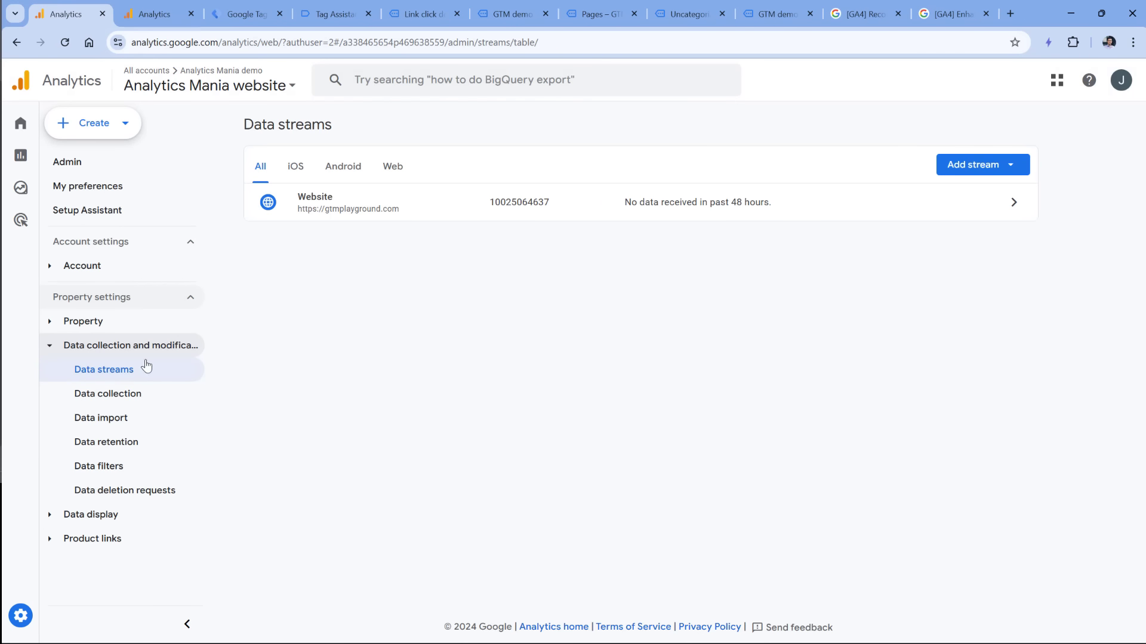
left_click(95, 514)
scroll(128, 454, "down", 3)
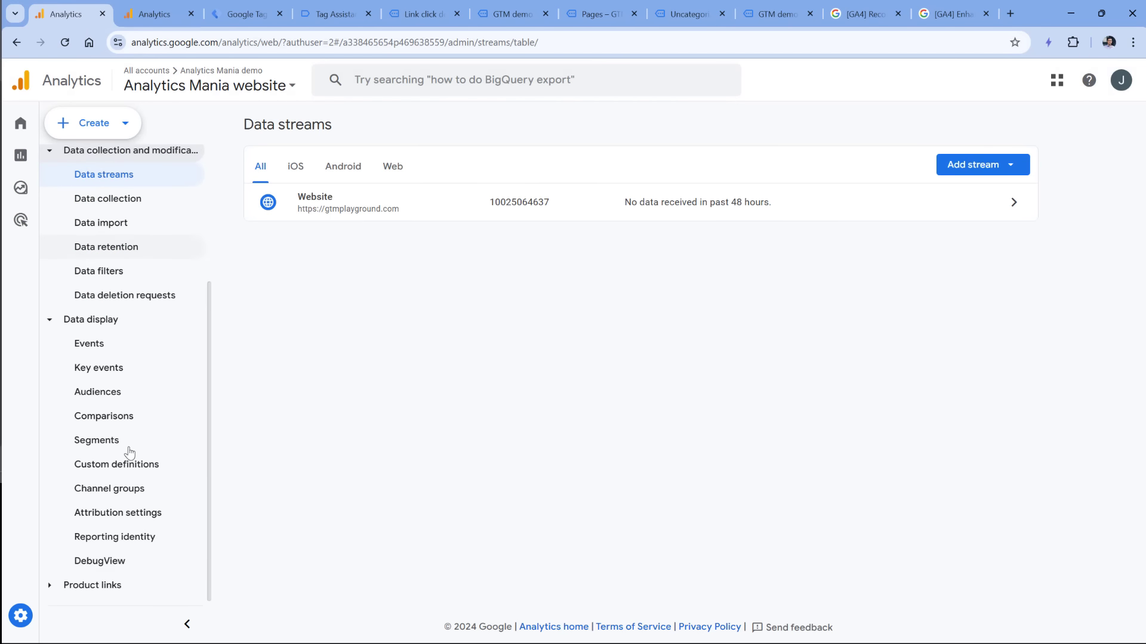
left_click(120, 561)
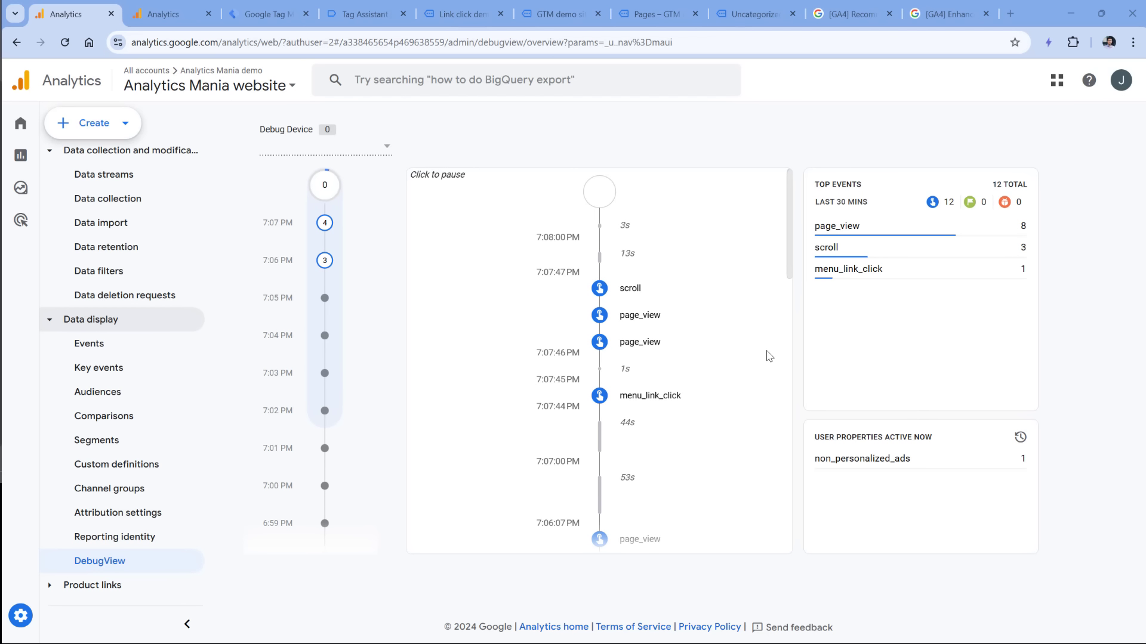
Inspect the link_text and link_url parameters of the menu_link_click event in DebugView, then close its details.
left_click(650, 401)
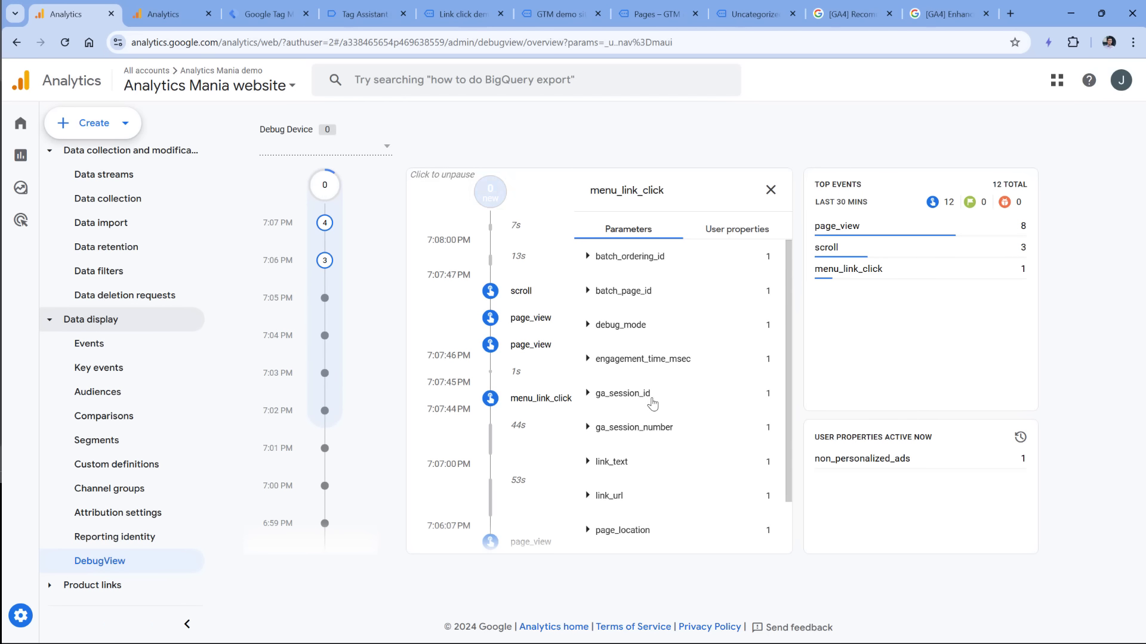
scroll(670, 356, "down", 2)
left_click(590, 407)
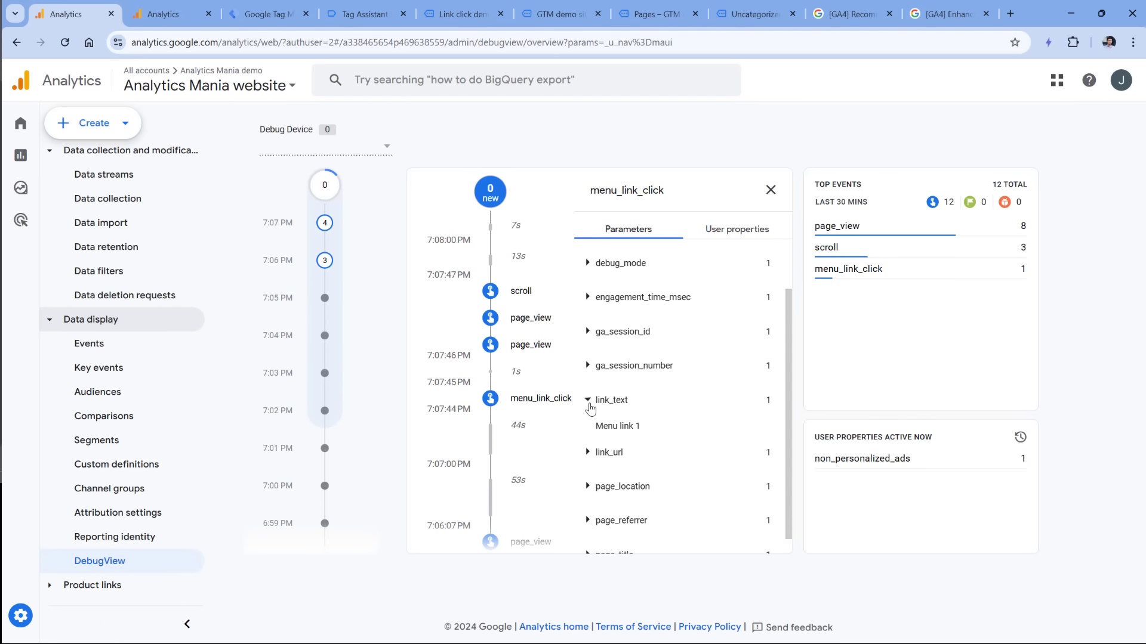
left_click(590, 408)
left_click(596, 428)
left_click(590, 442)
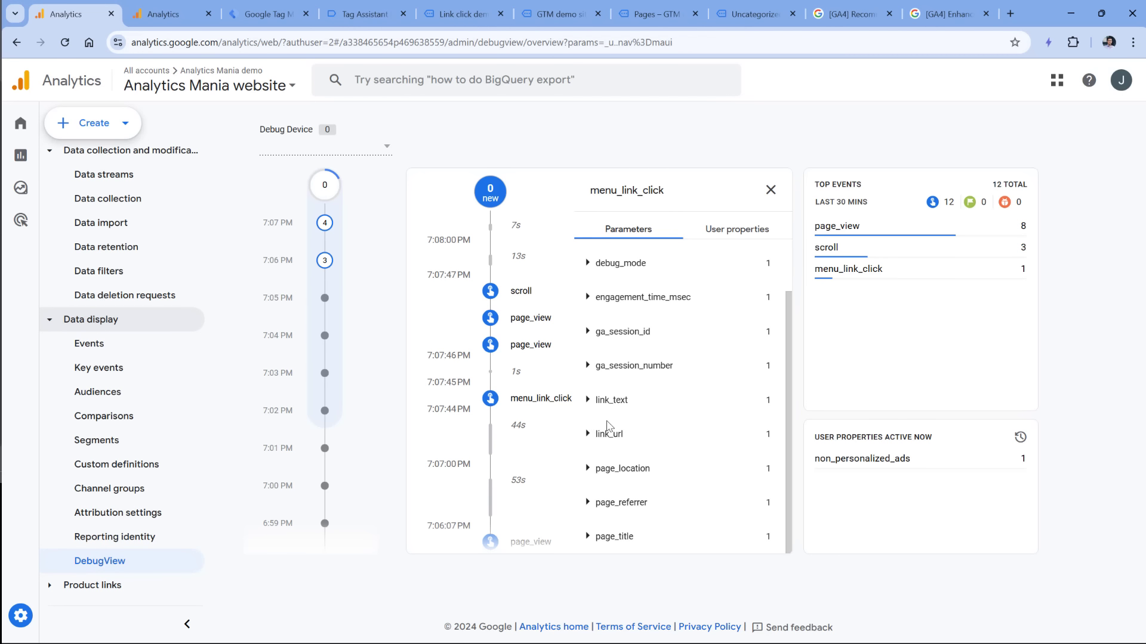
left_click(770, 190)
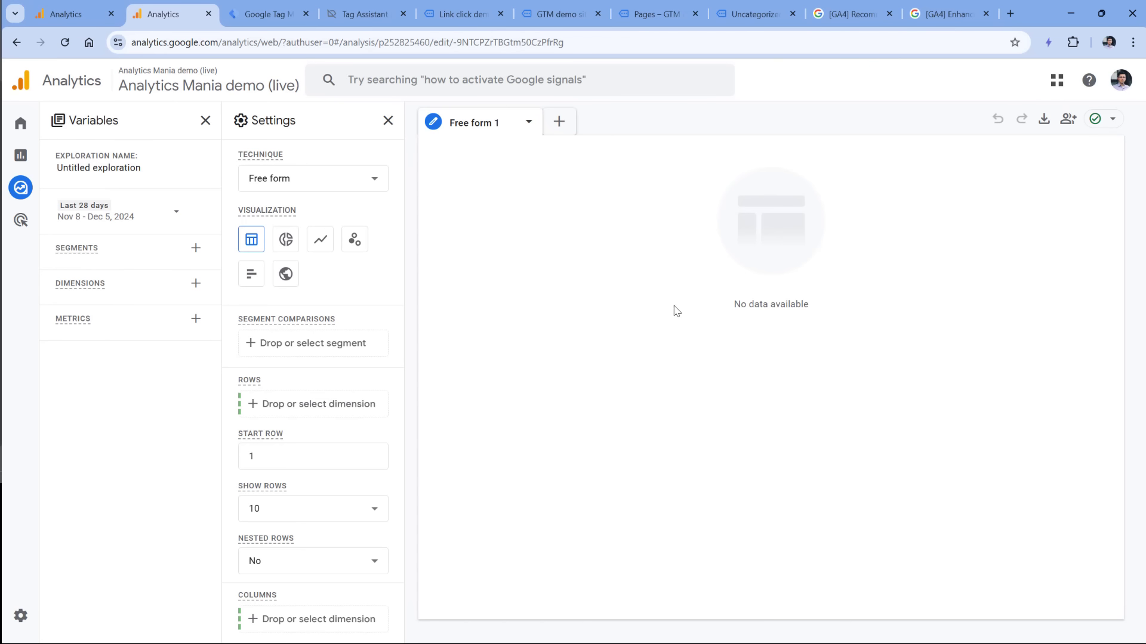
Set the date range of the untitled free form exploration to Last 12 months.
left_click(145, 214)
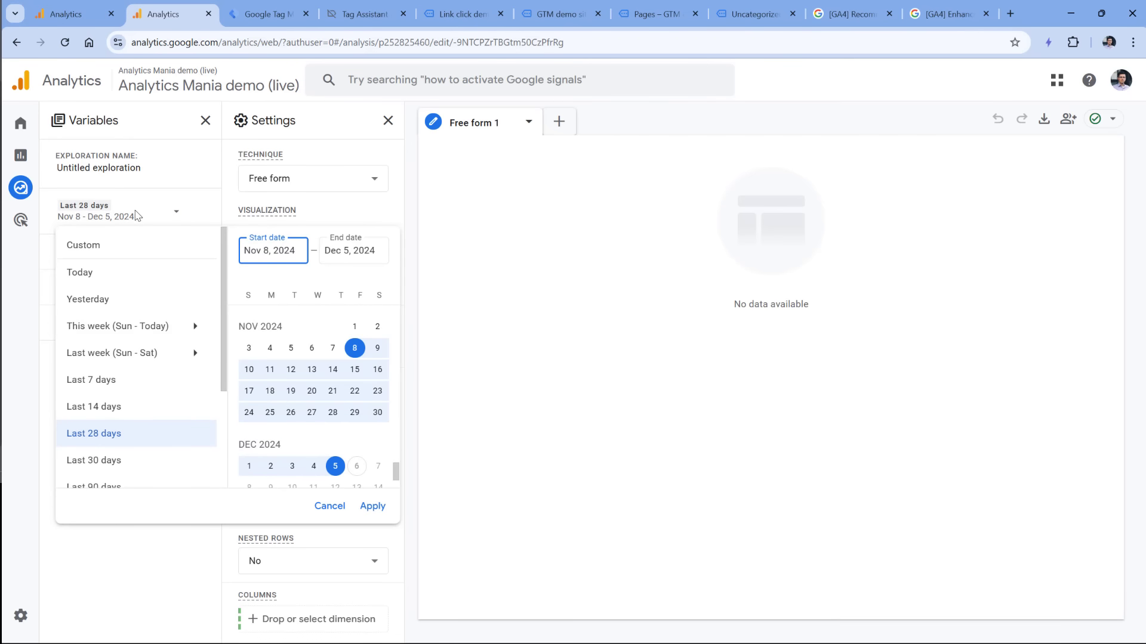
scroll(160, 355, "down", 3)
left_click(135, 361)
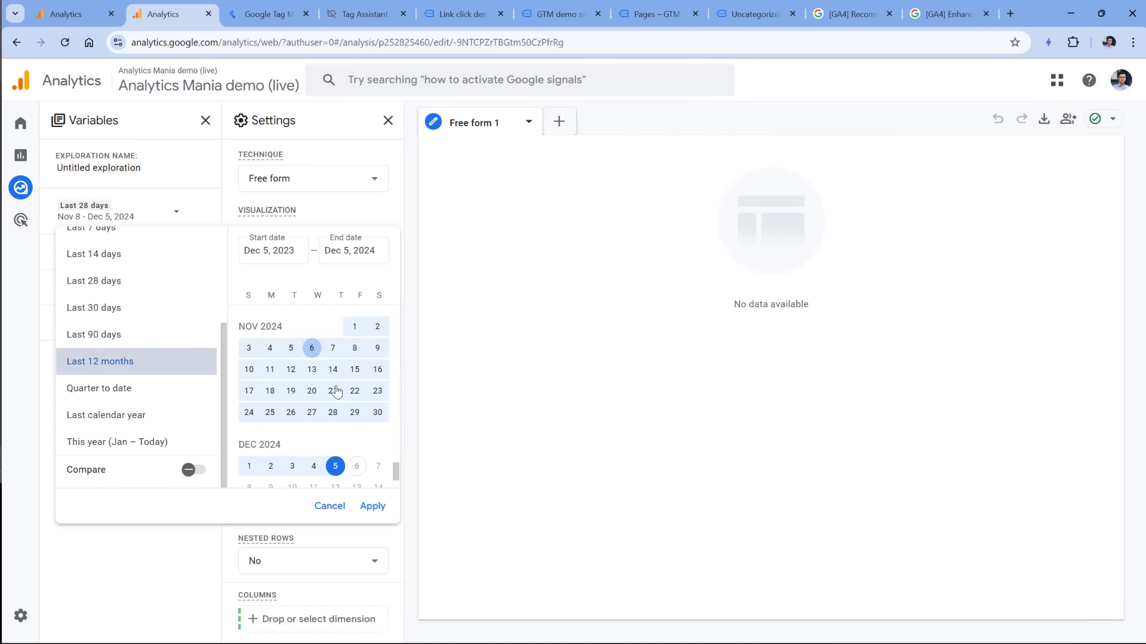
left_click(373, 506)
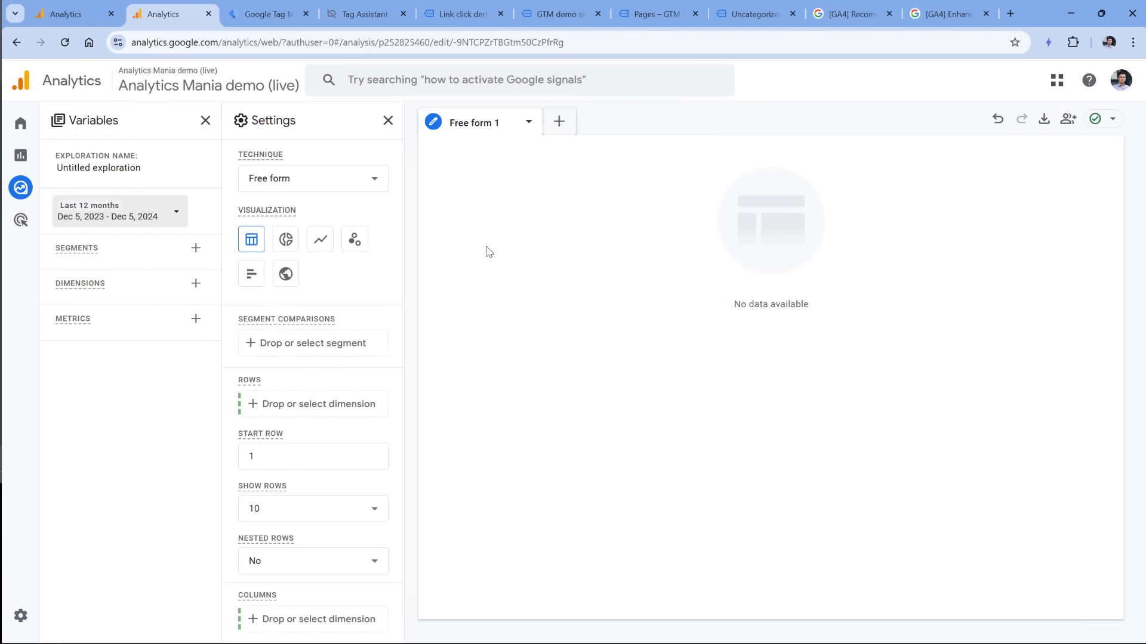
Add the predefined dimensions Link URL, Link text and Event name to the exploration's variables.
left_click(196, 284)
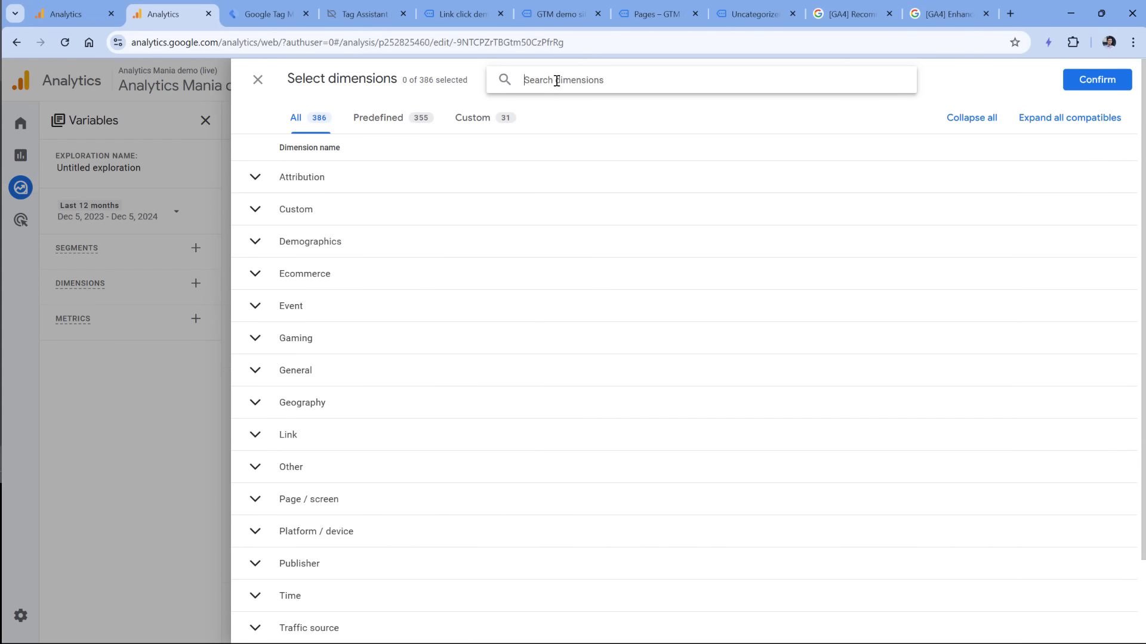
left_click(557, 80)
left_click(255, 265)
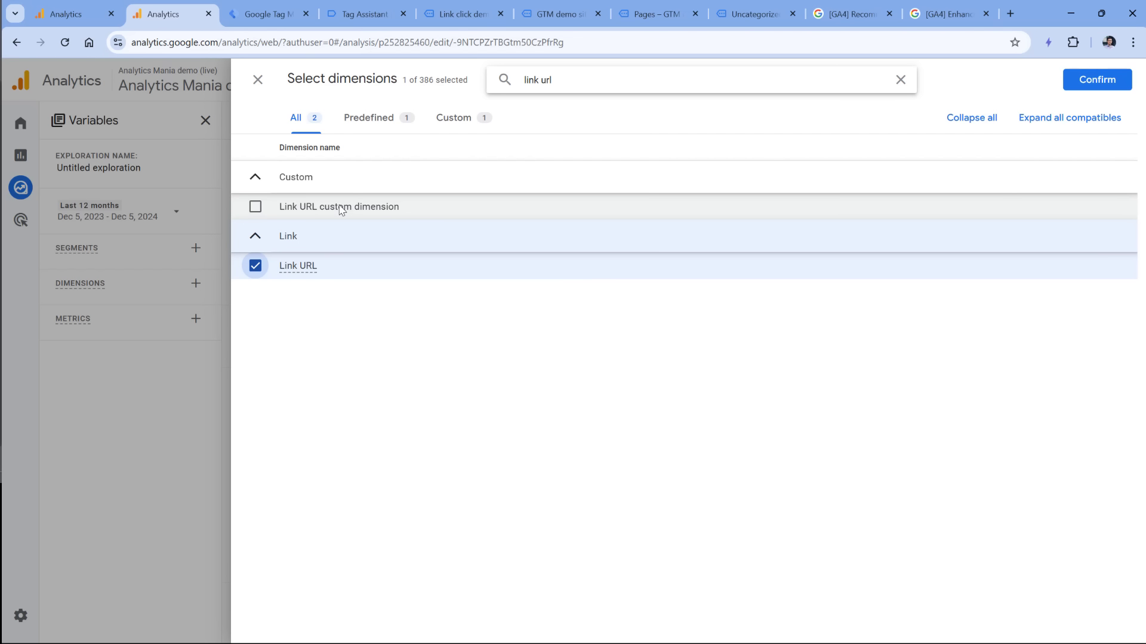
double_click(578, 77)
type("tex")
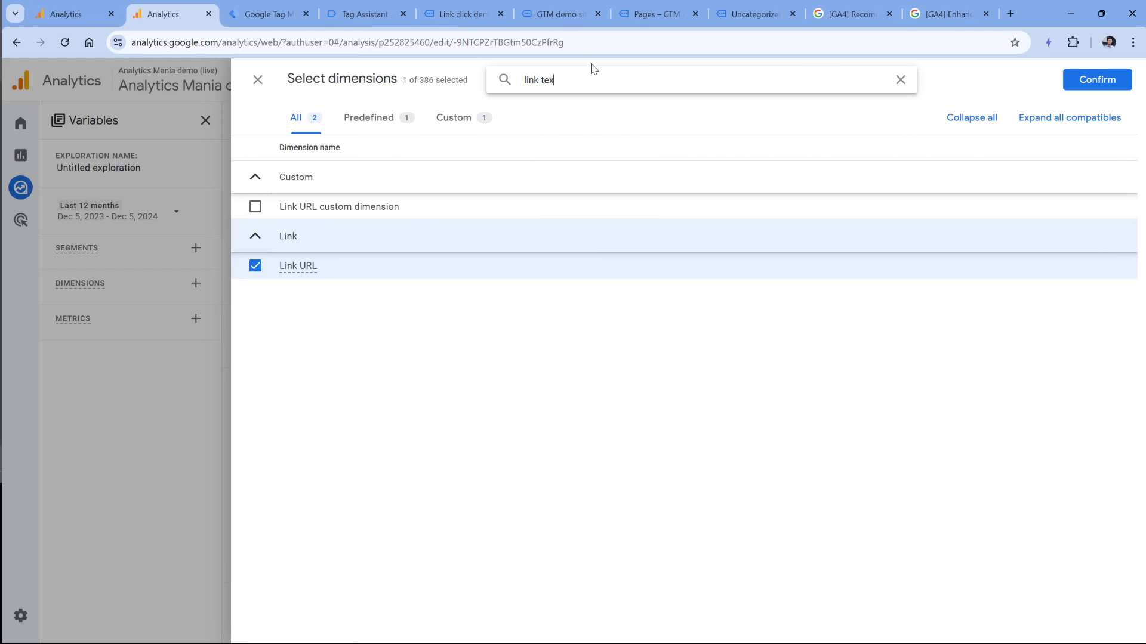
type("t")
left_click(256, 266)
triple_click(562, 76)
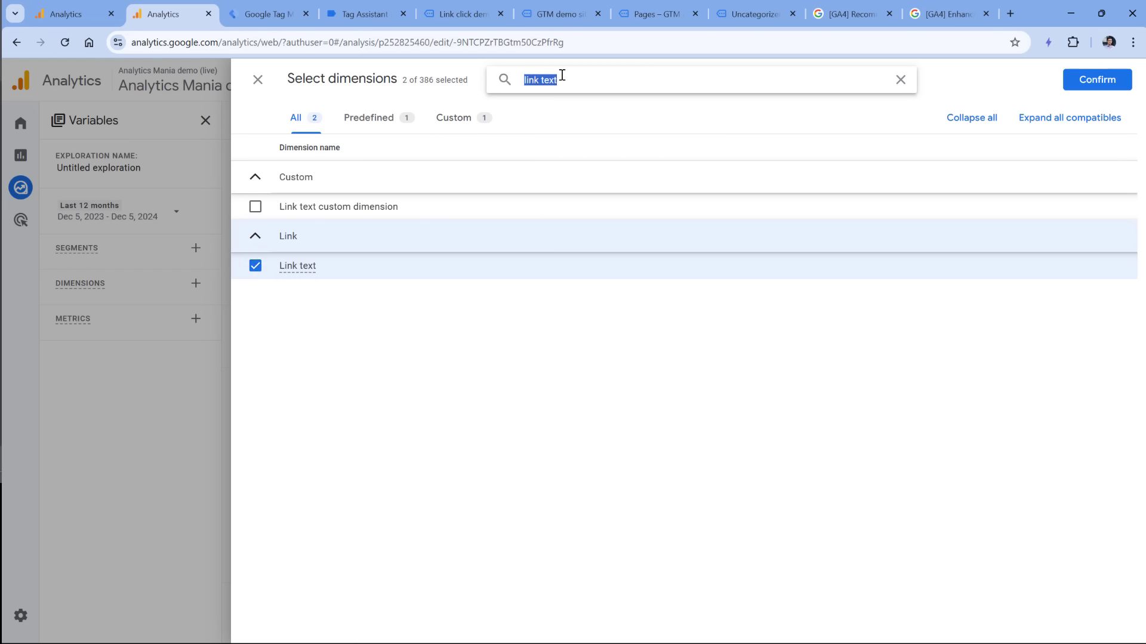
type("event name")
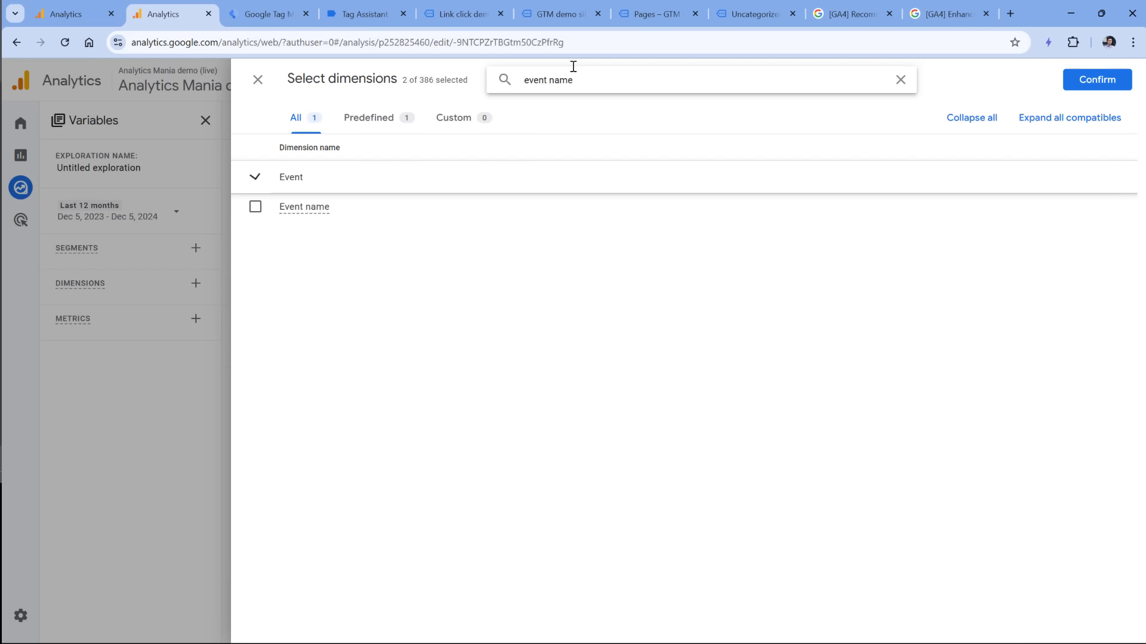
left_click(255, 207)
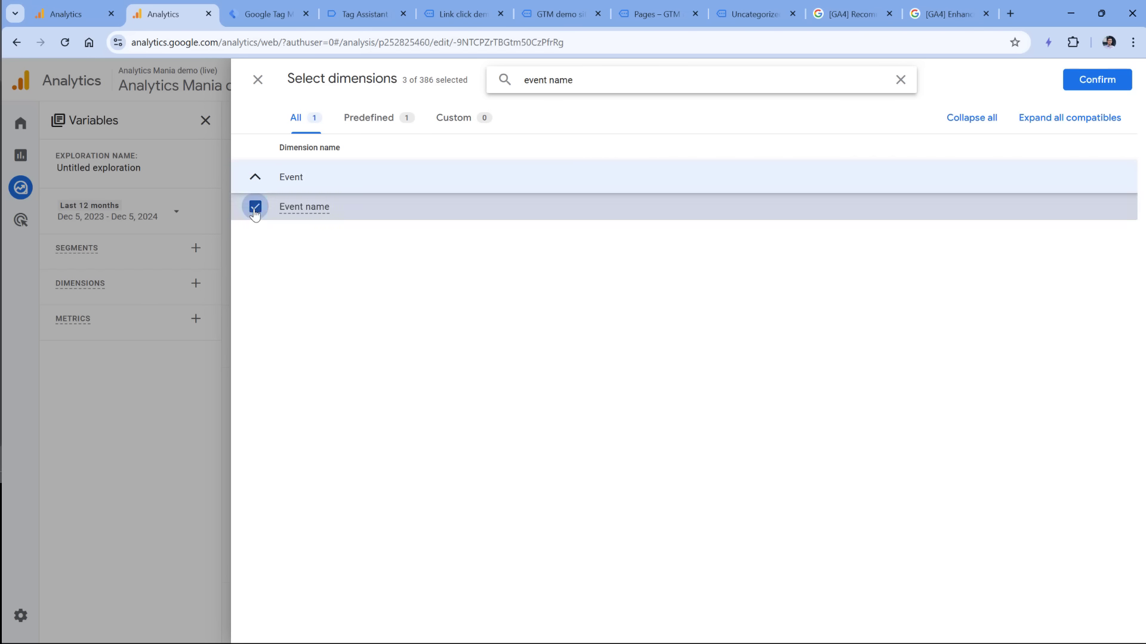
left_click(1097, 84)
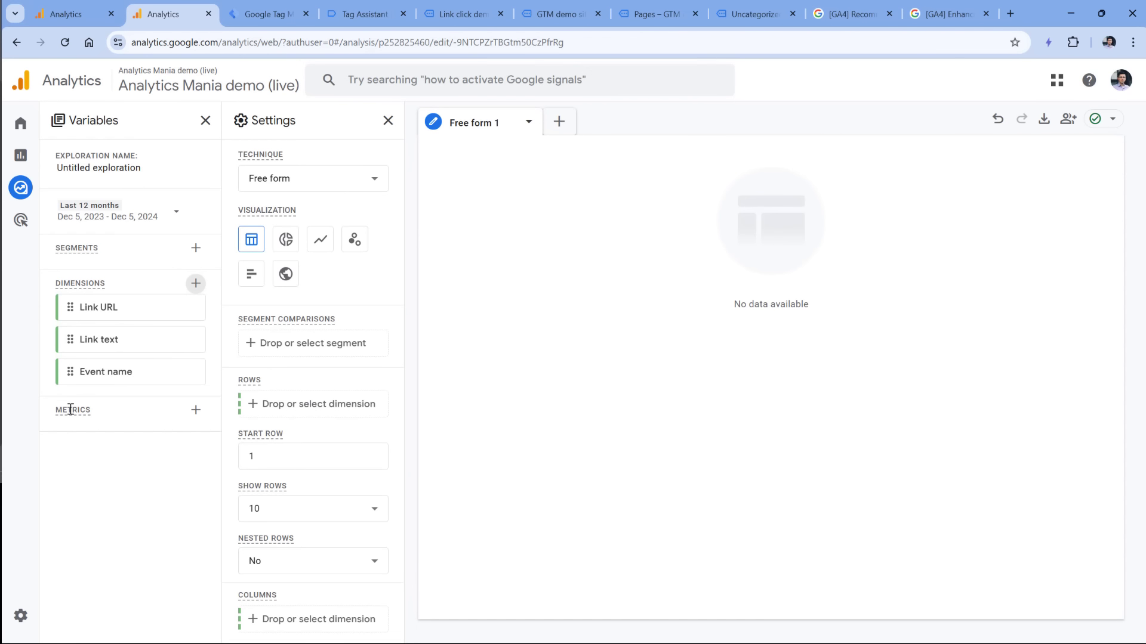
Add the metrics Event count and Total users to the exploration's variables.
left_click(196, 410)
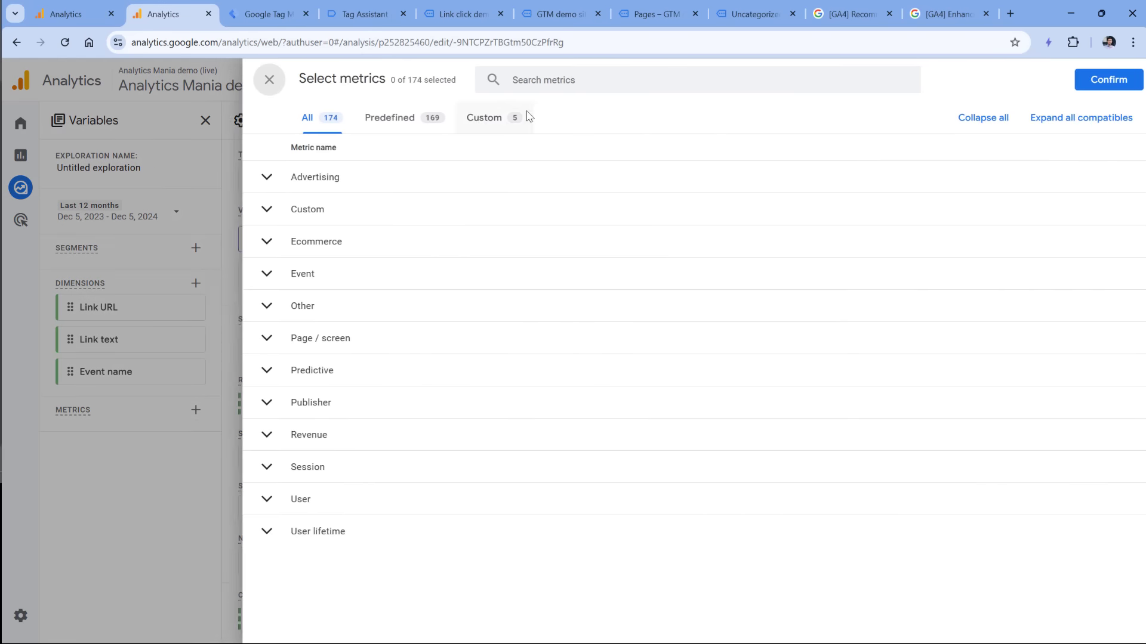
type("event count")
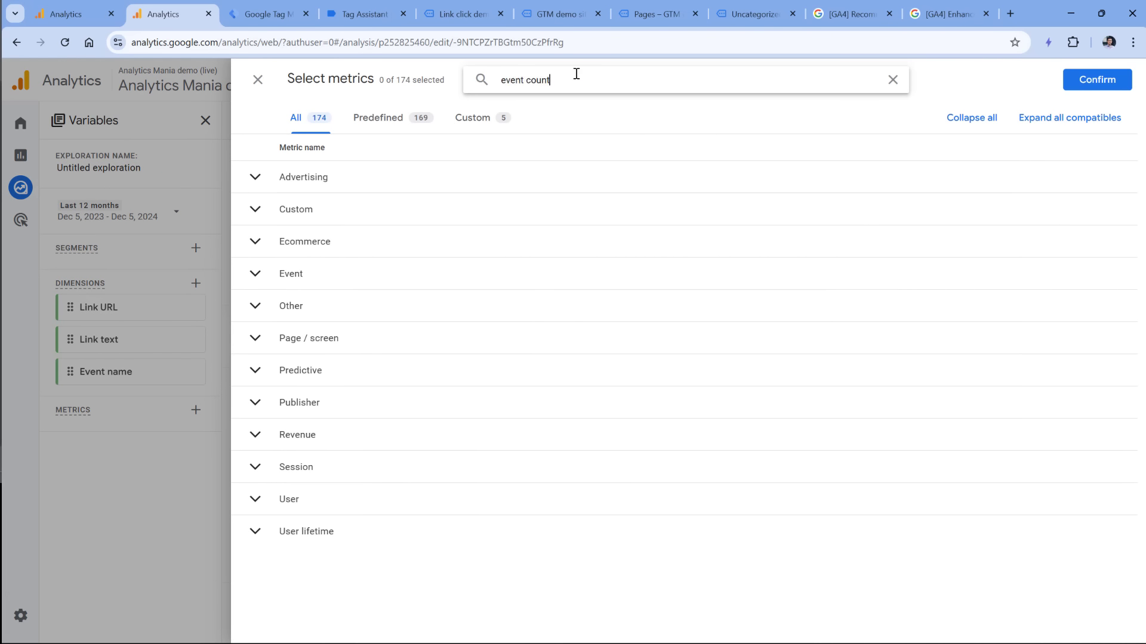
left_click(255, 207)
double_click(574, 74)
key("ctrl+a")
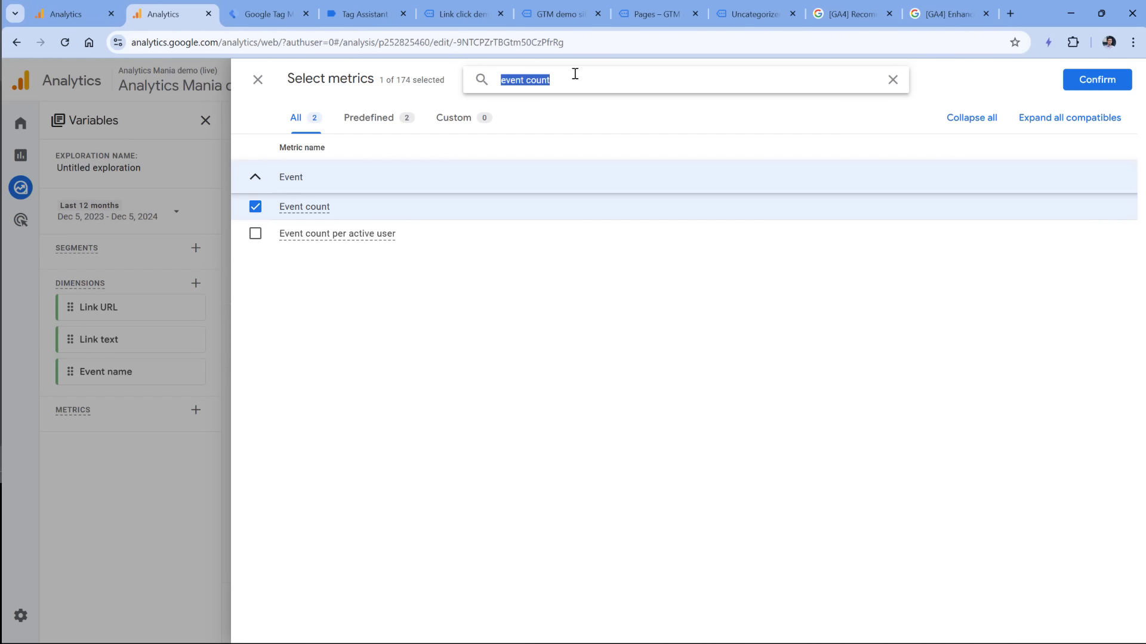
type("total users")
key("Return")
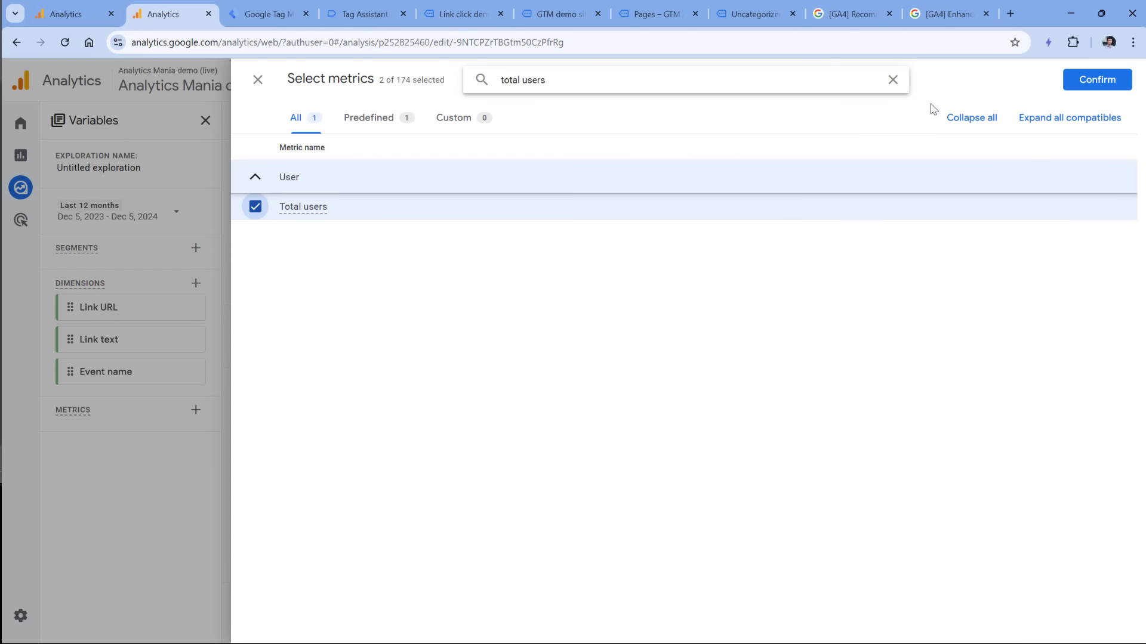
left_click(1095, 80)
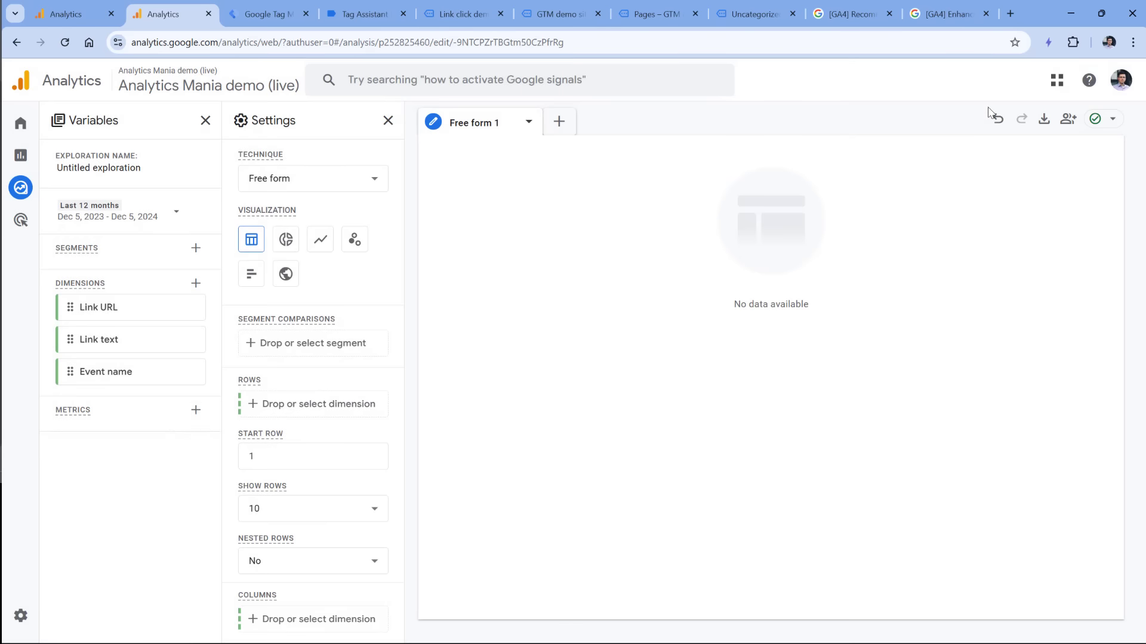
Build the free form table with Link URL and Link text as rows and Event count and Total users as values.
double_click(119, 308)
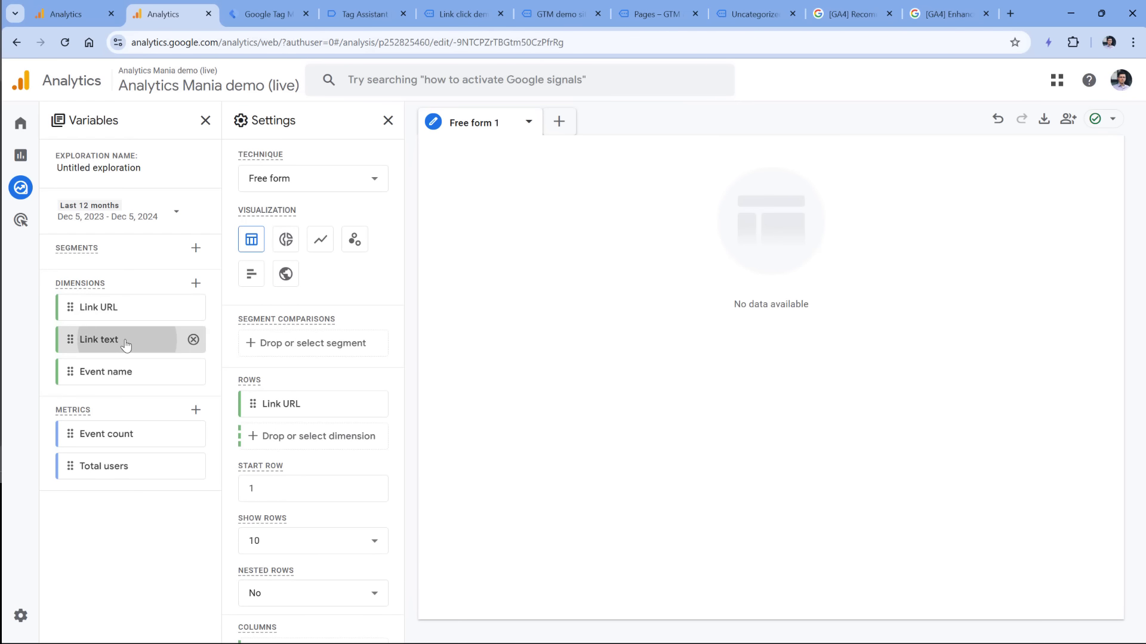
double_click(122, 340)
double_click(89, 434)
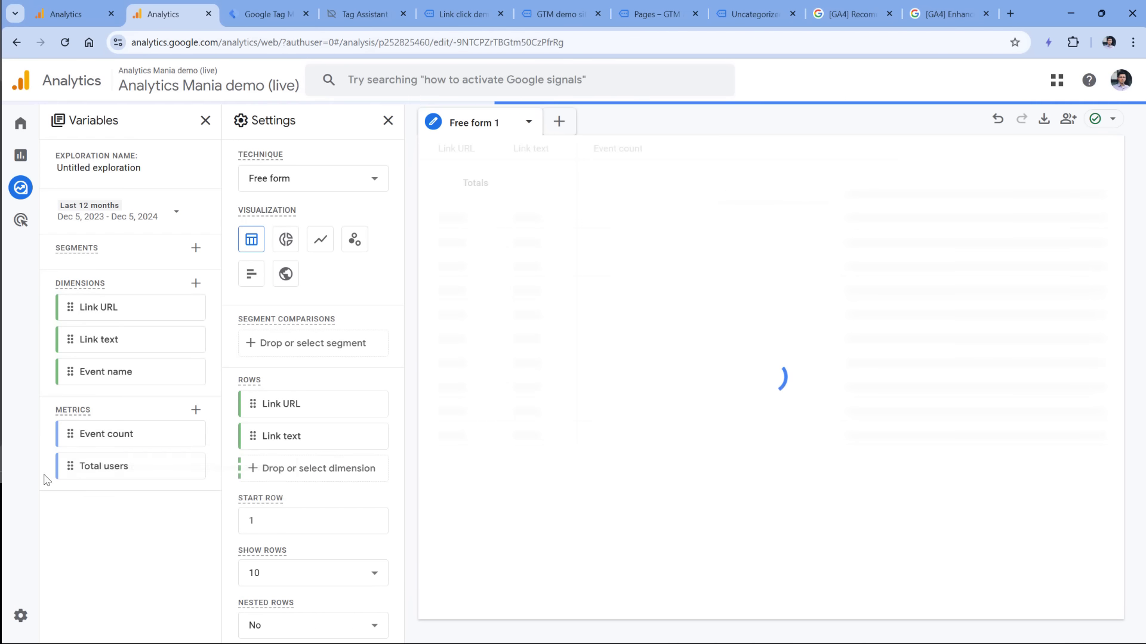
double_click(116, 468)
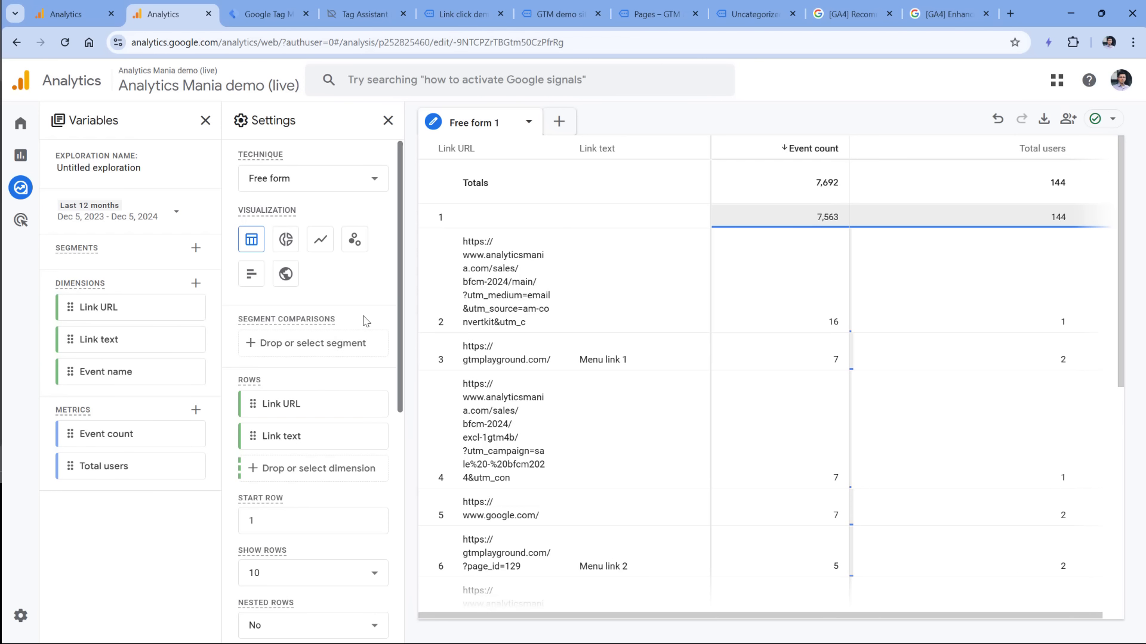
Filter the free form table to rows whose Event name exactly matches menu_link_click.
scroll(358, 299, "down", 7)
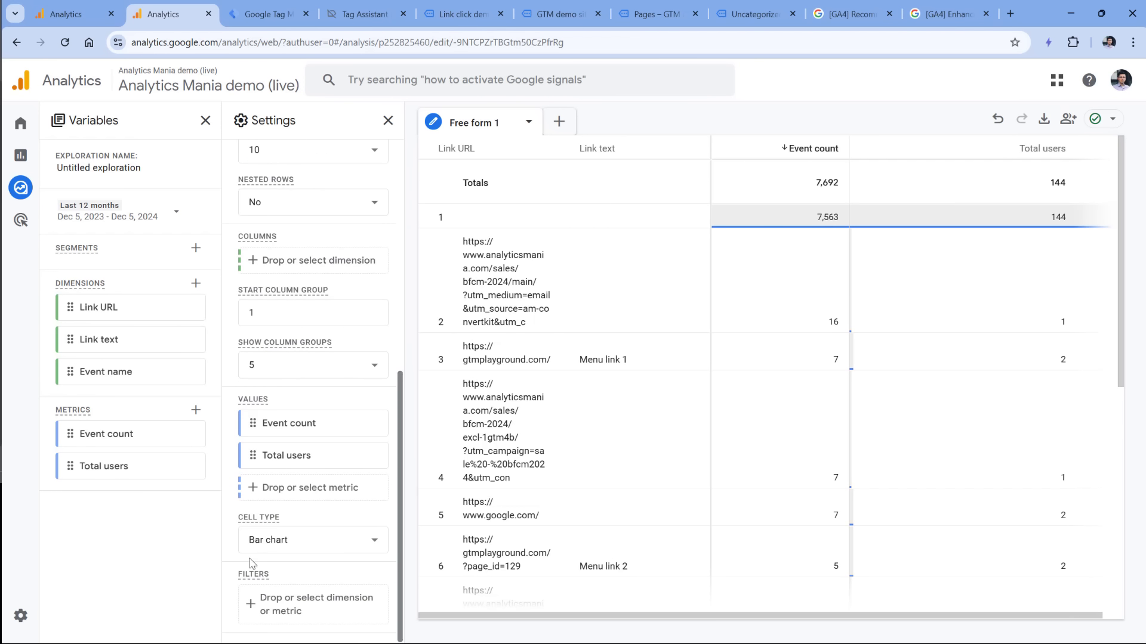
left_click(311, 602)
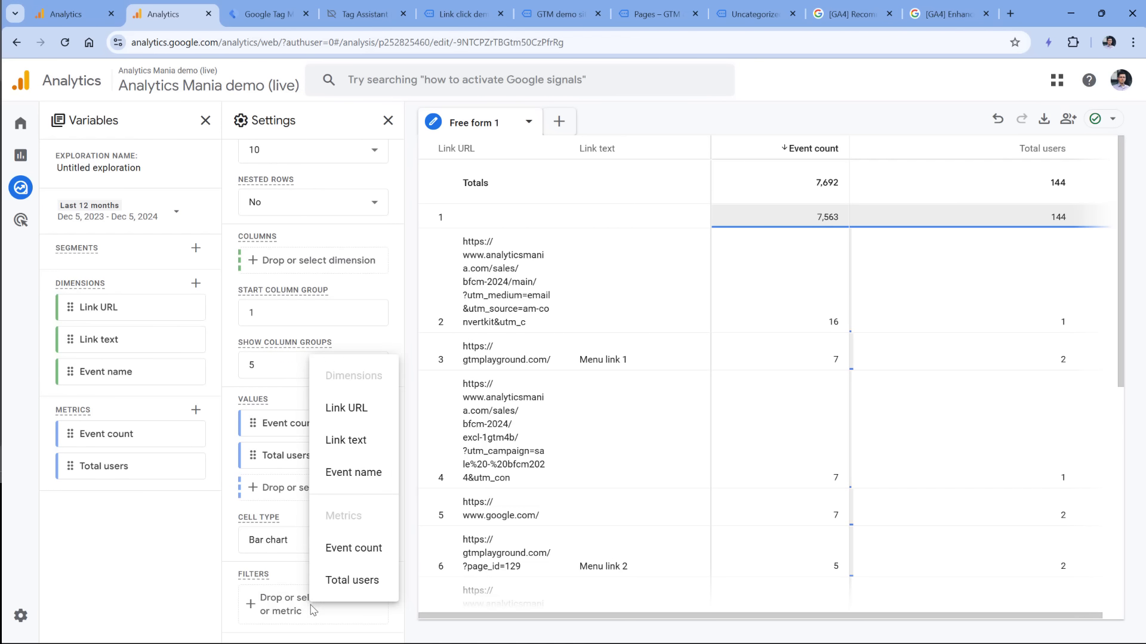
left_click(353, 471)
scroll(332, 410, "down", 3)
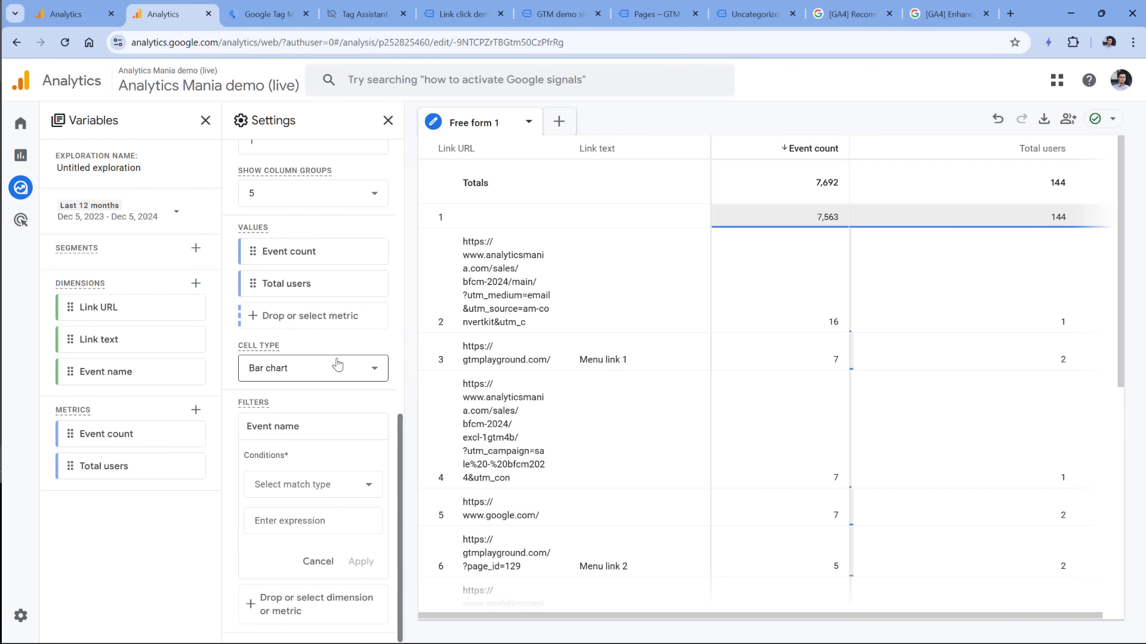
left_click(322, 483)
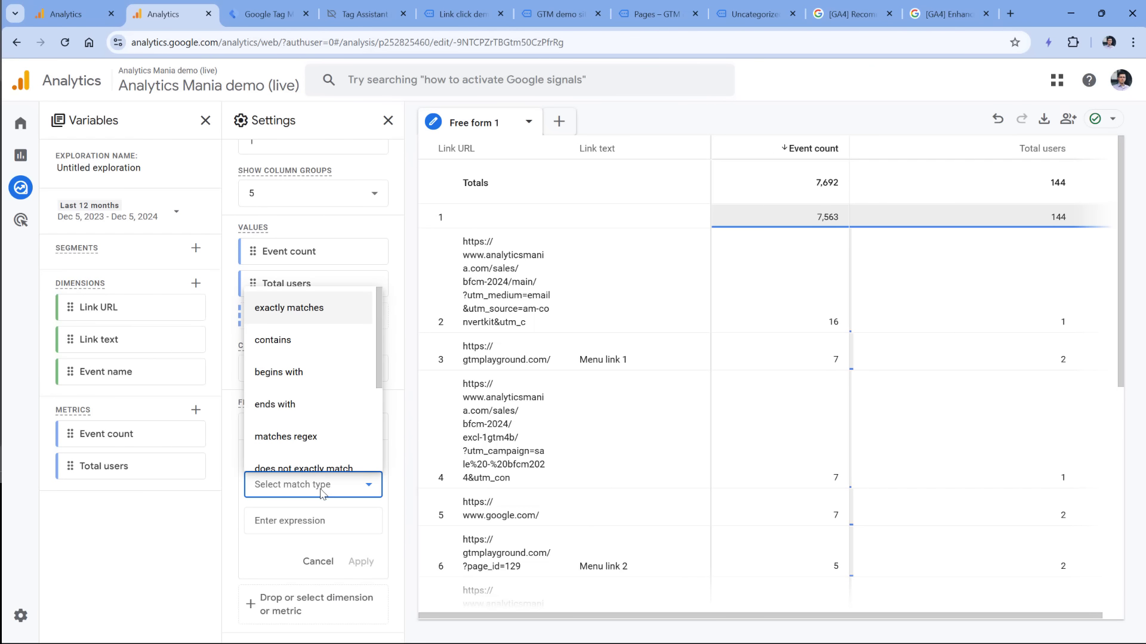
left_click(300, 307)
left_click(325, 520)
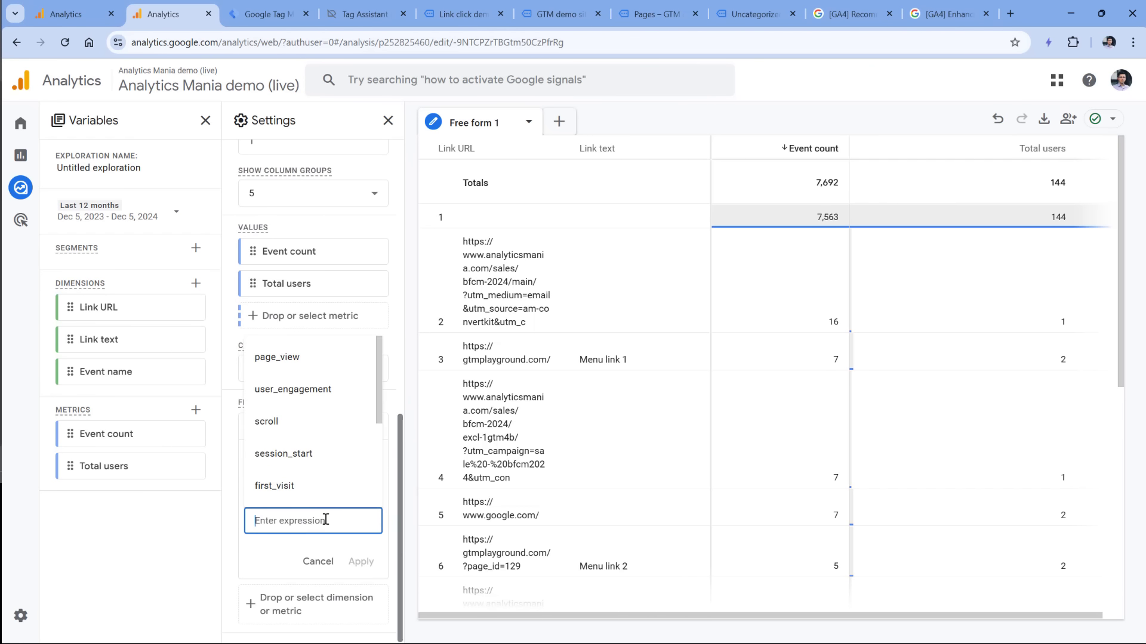
type("menu_link_click")
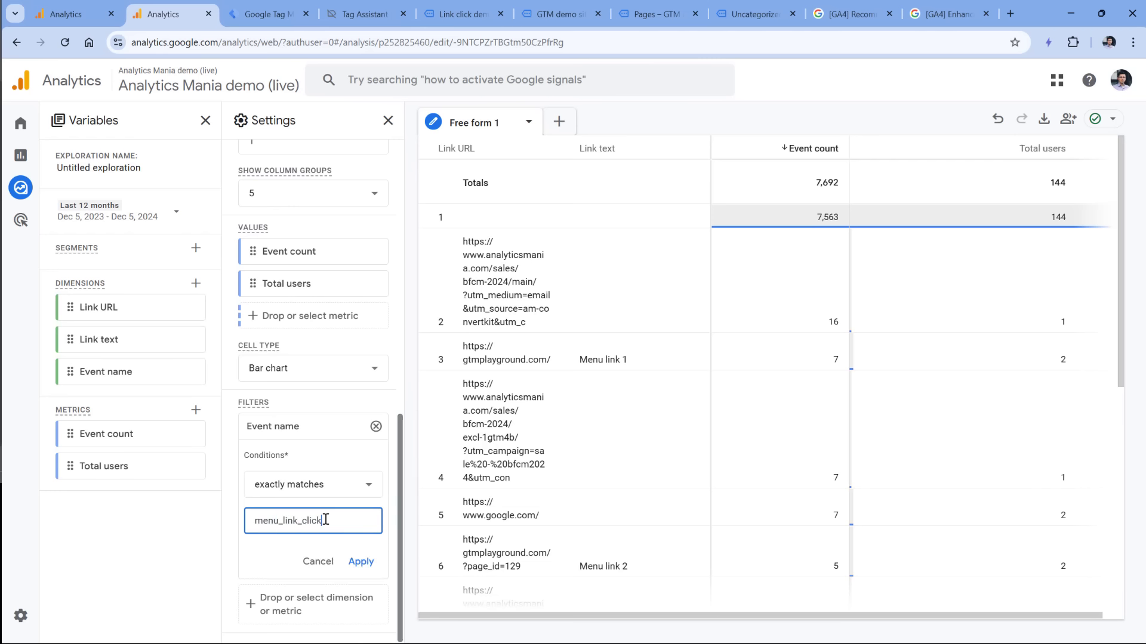
left_click(361, 562)
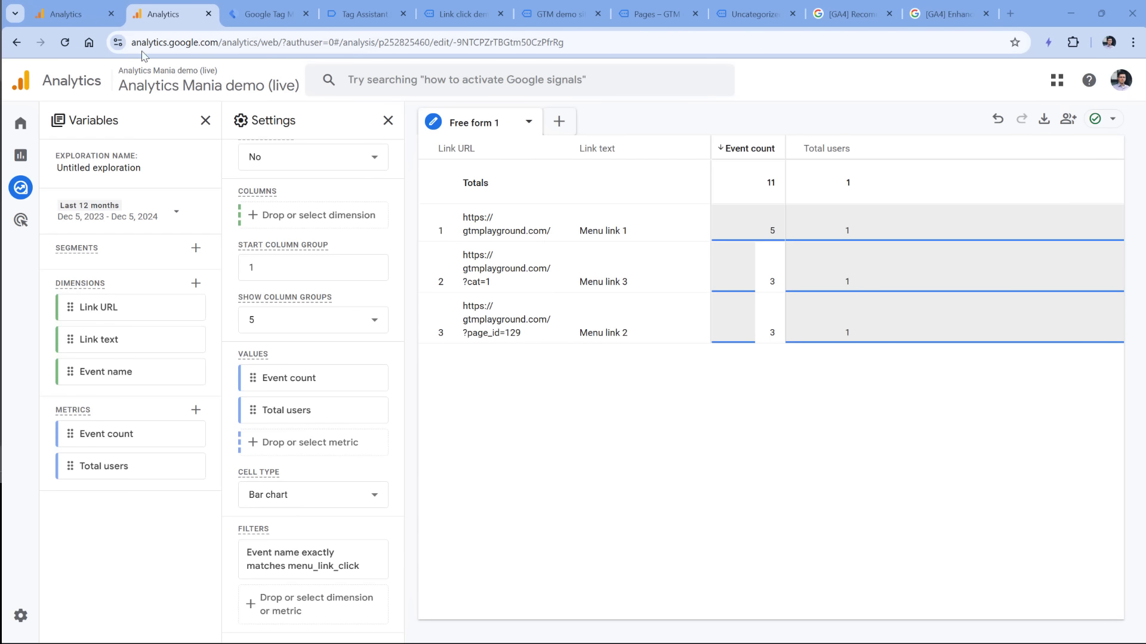
Switch to Google Tag Manager and publish the workspace changes to Live as version "GA4 menu link click tracking".
left_click(278, 17)
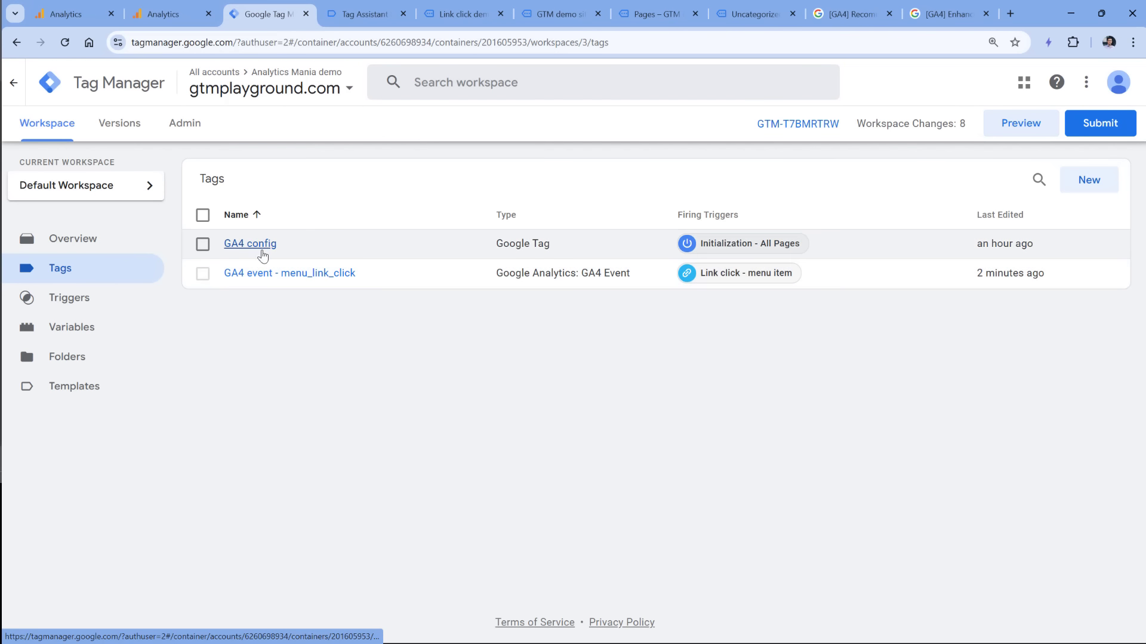
left_click(1101, 127)
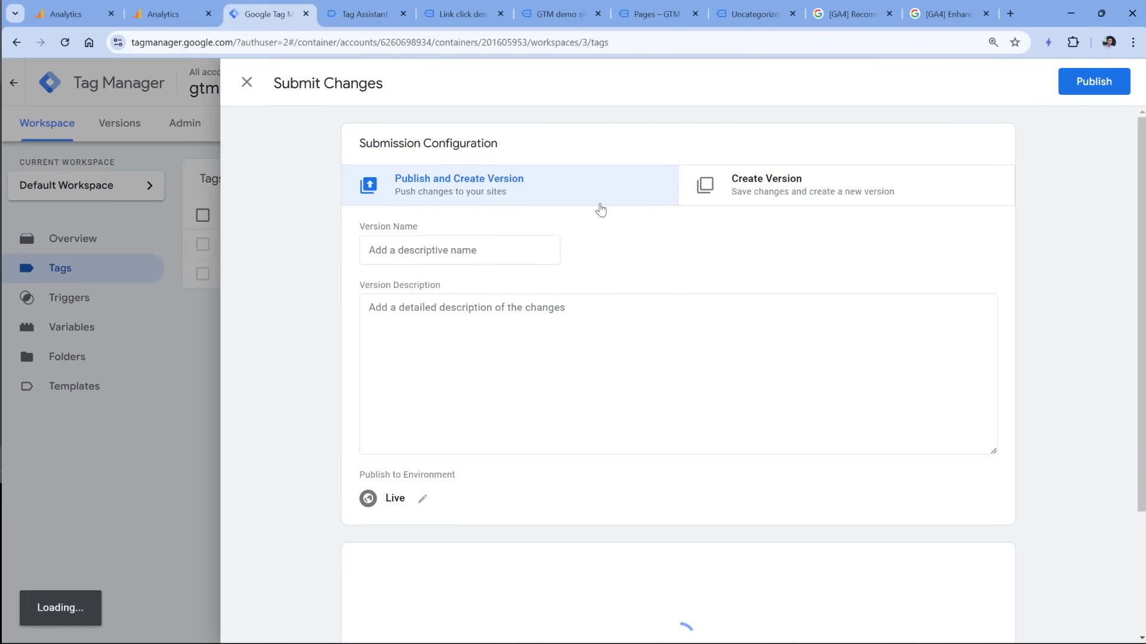
left_click(518, 240)
type("G")
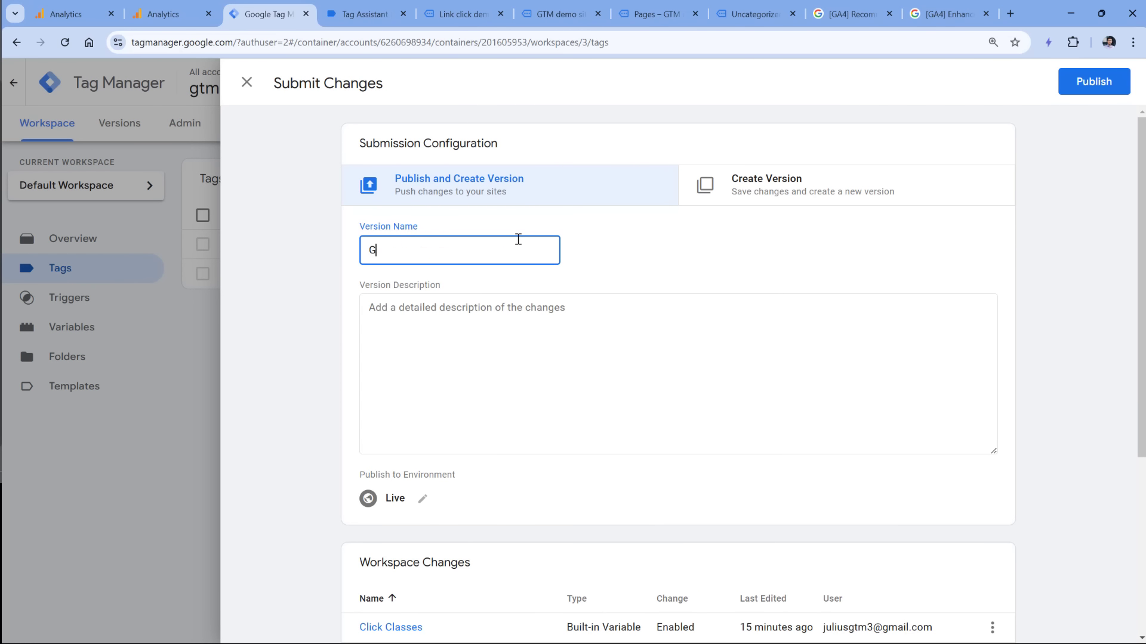
type("A4 menu link click tracking")
left_click(1091, 83)
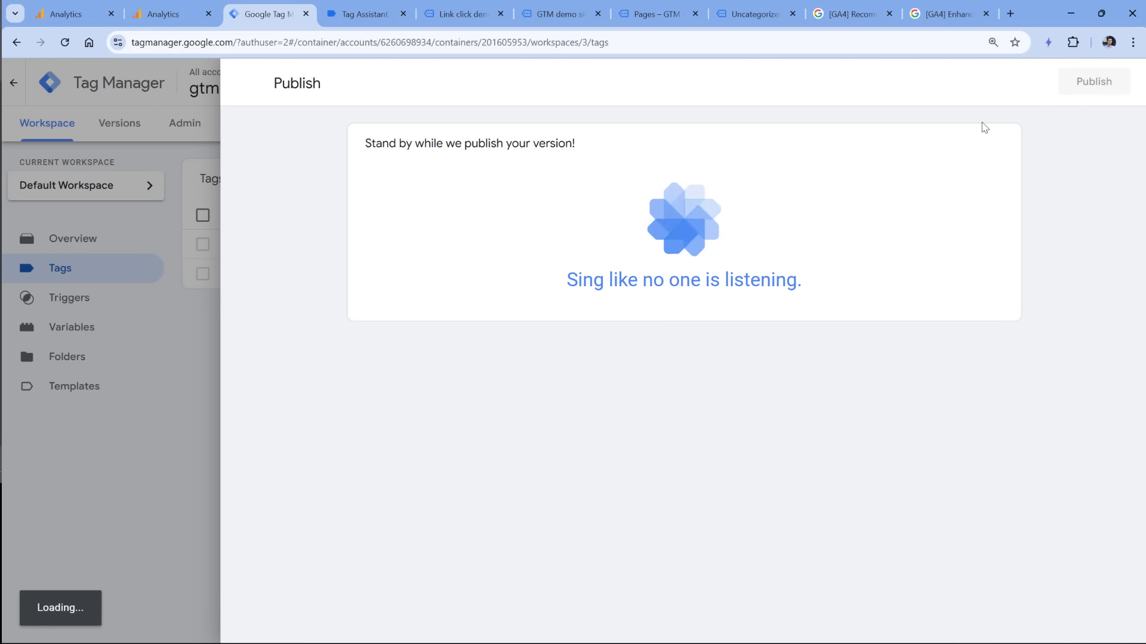